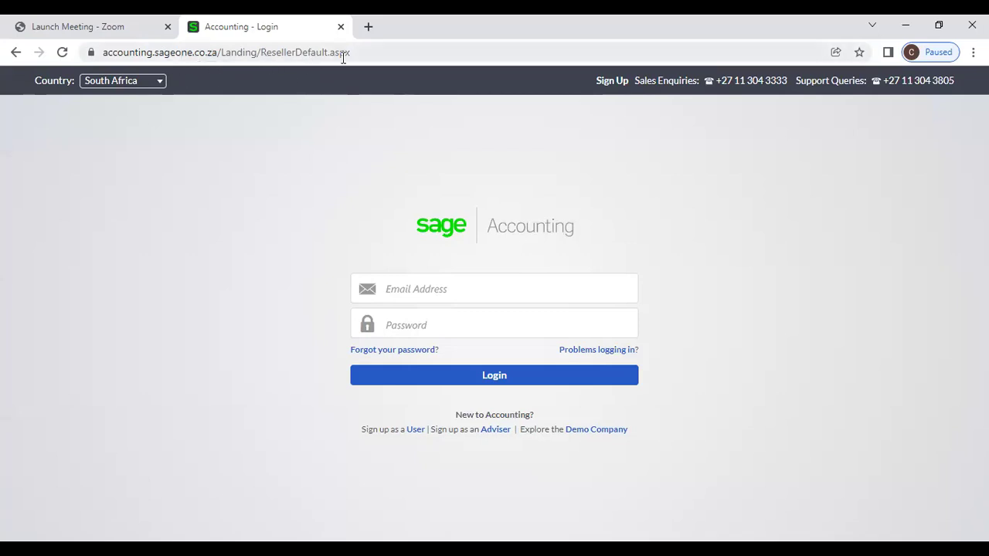
# Trim the address to accounting.sageone.co.za, load the base login page and select the password field.
pyautogui.click(366, 53)
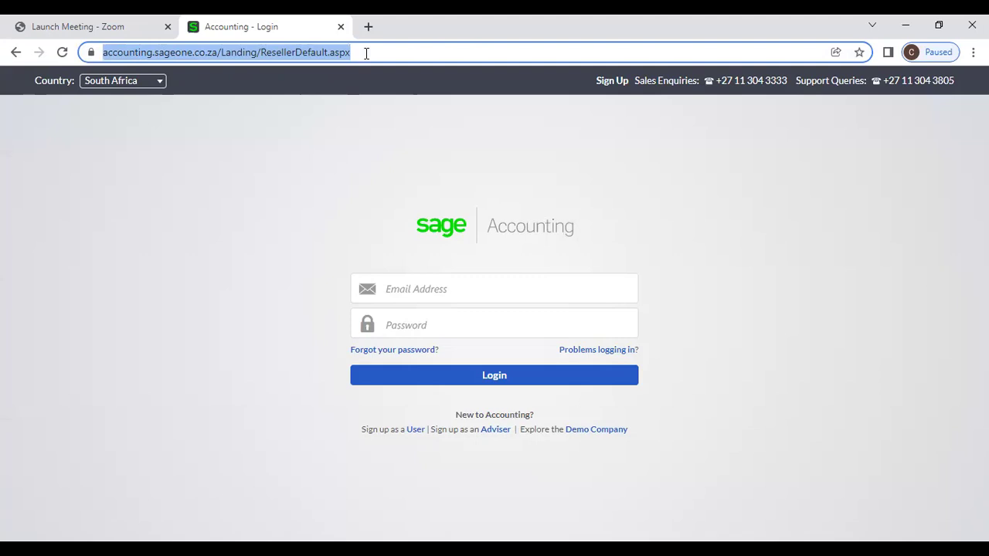
pyautogui.click(366, 53)
pyautogui.press('BackSpace')
pyautogui.press('BackSpace')
pyautogui.press('BackSpace')
pyautogui.press('BackSpace')
pyautogui.press('BackSpace')
pyautogui.press('BackSpace')
pyautogui.press('BackSpace')
pyautogui.press('BackSpace')
pyautogui.press('BackSpace')
pyautogui.press('BackSpace')
pyautogui.press('BackSpace')
pyautogui.press('BackSpace')
pyautogui.press('BackSpace')
pyautogui.press('BackSpace')
pyautogui.press('BackSpace')
pyautogui.press('BackSpace')
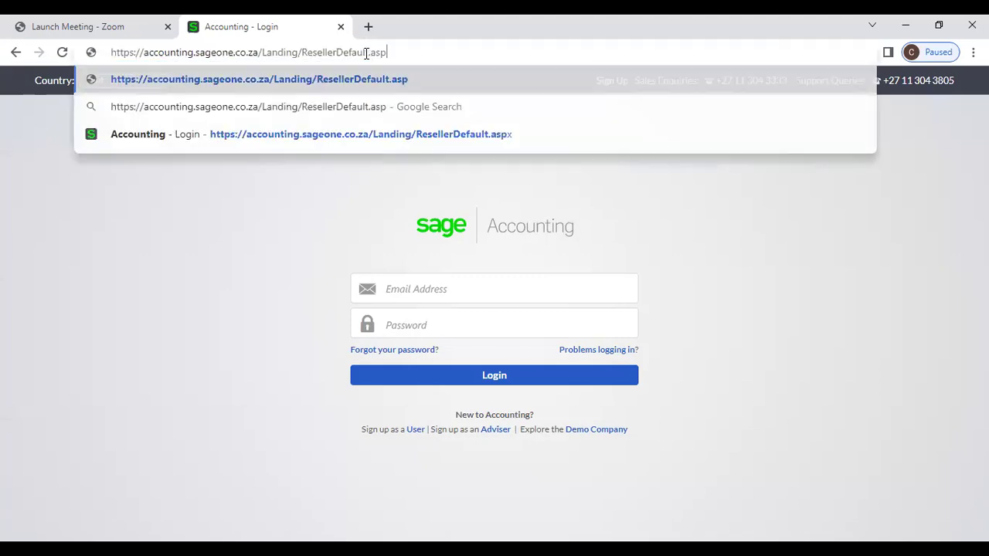
pyautogui.press('BackSpace')
pyautogui.press('BackSpace')
pyautogui.press('BackSpace')
pyautogui.press('BackSpace')
pyautogui.press('BackSpace')
pyautogui.press('BackSpace')
pyautogui.press('BackSpace')
pyautogui.press('BackSpace')
pyautogui.press('BackSpace')
pyautogui.press('BackSpace')
pyautogui.press('BackSpace')
pyautogui.press('BackSpace')
pyautogui.press('BackSpace')
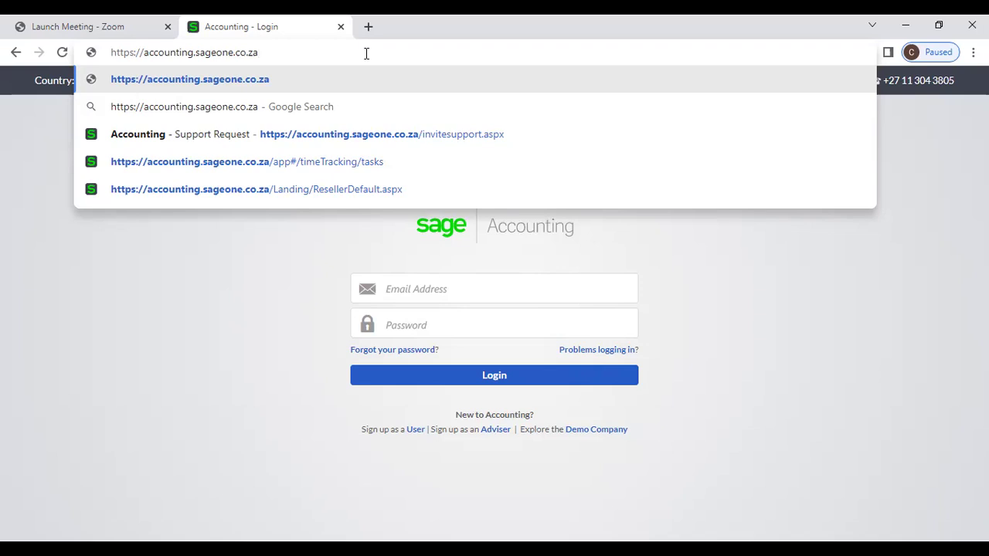
pyautogui.press('Return')
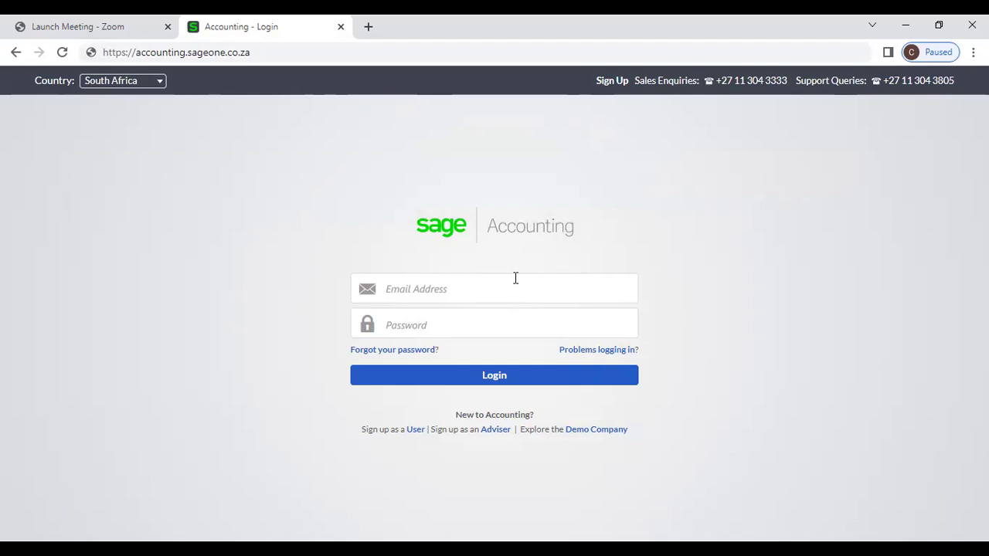
pyautogui.click(500, 327)
# Clear the stray password character, then type some text by mistake into the email field.
pyautogui.write('p')
pyautogui.press('BackSpace')
pyautogui.click(465, 288)
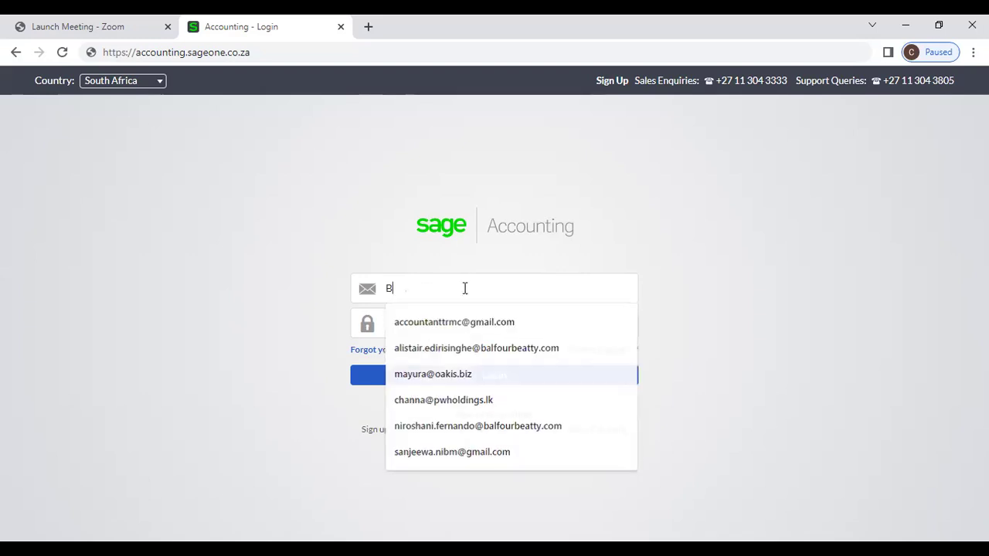
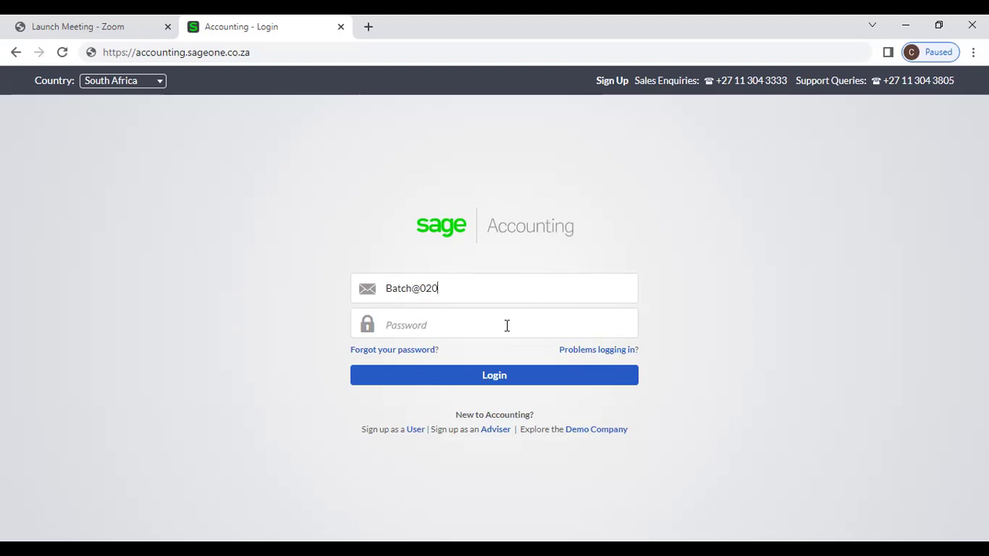
# Replace the mistyped email with the saved company address and enter the account password.
pyautogui.moveTo(438, 287); pyautogui.dragTo(386, 286)
pyautogui.press('BackSpace')
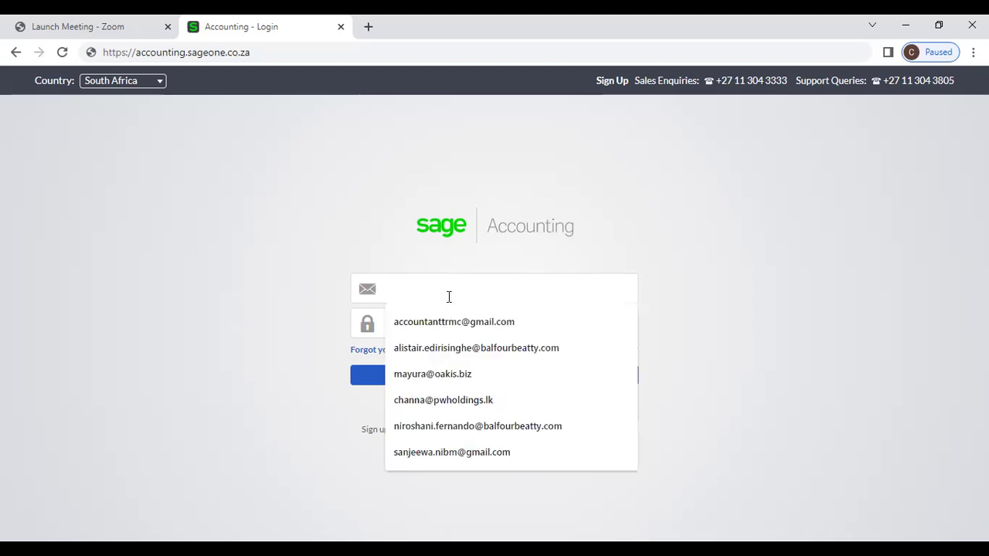
pyautogui.click(448, 399)
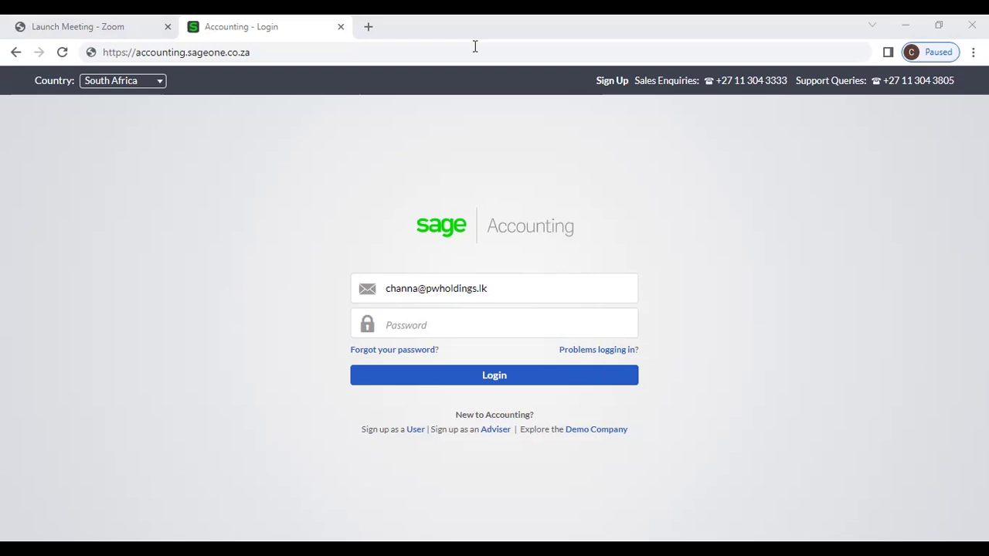
pyautogui.click(441, 327)
pyautogui.write('•••••••••')
# Log in to the P W Holdings dashboard, maximize the browser window and open a new blank tab.
pyautogui.press('Return')
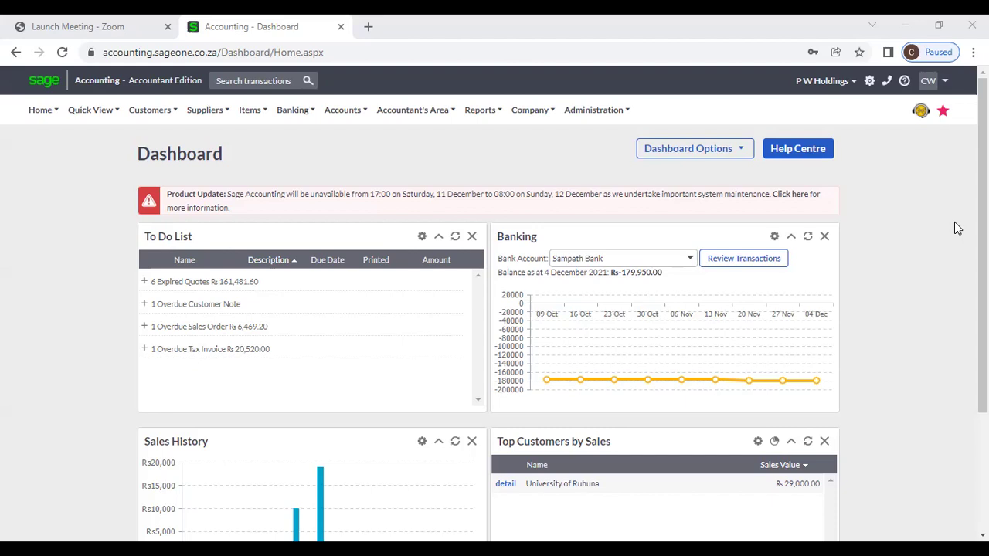
pyautogui.scroll(-1, 954, 228)
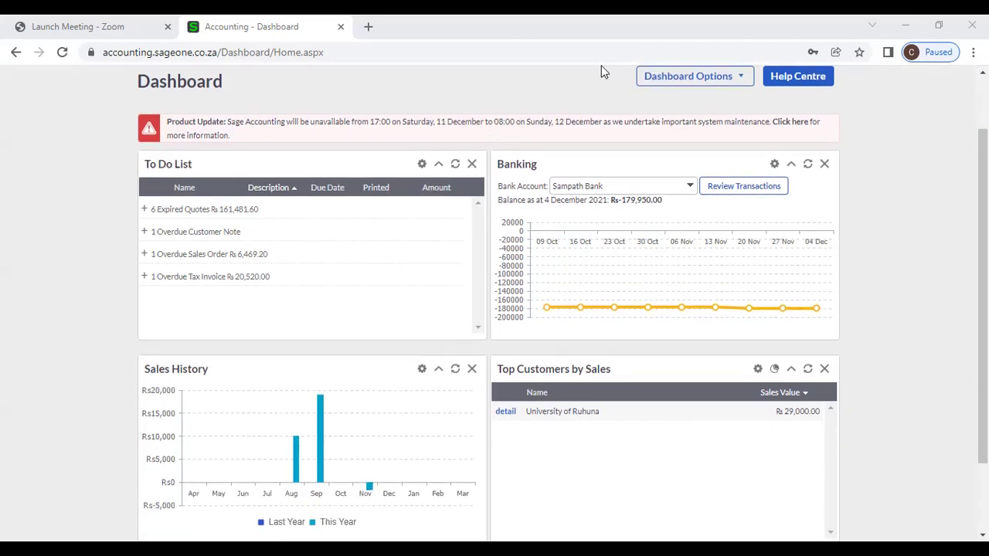
pyautogui.click(940, 27)
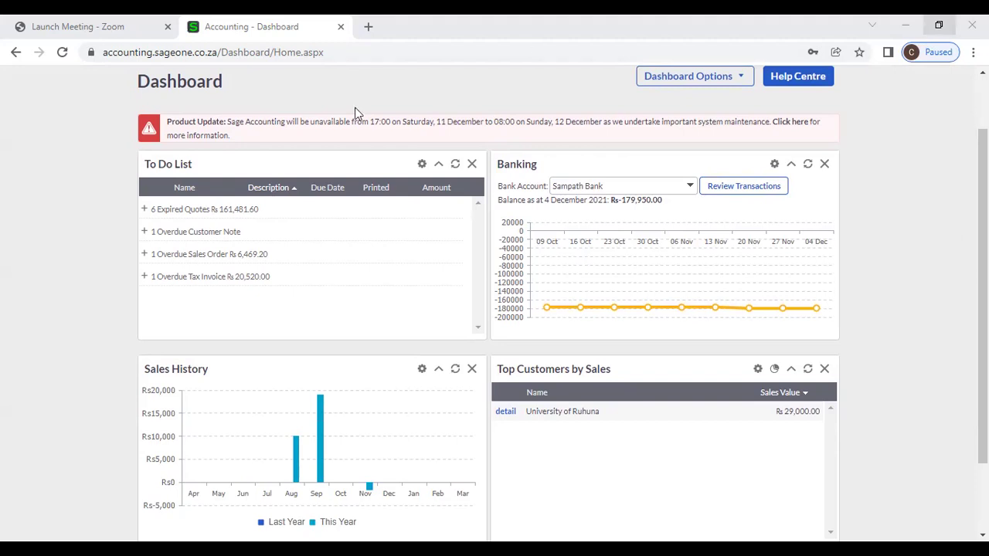
pyautogui.click(368, 26)
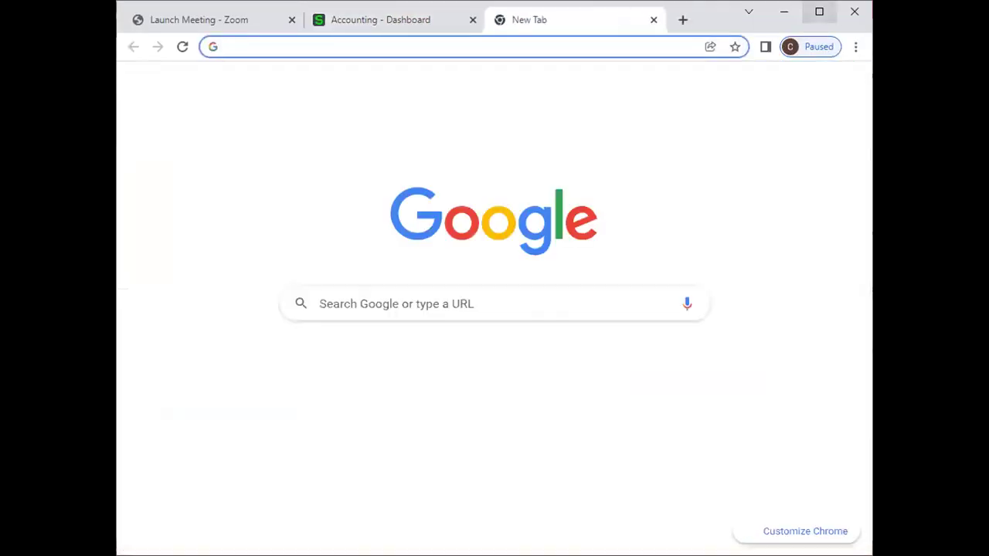
pyautogui.click(818, 12)
pyautogui.click(414, 445)
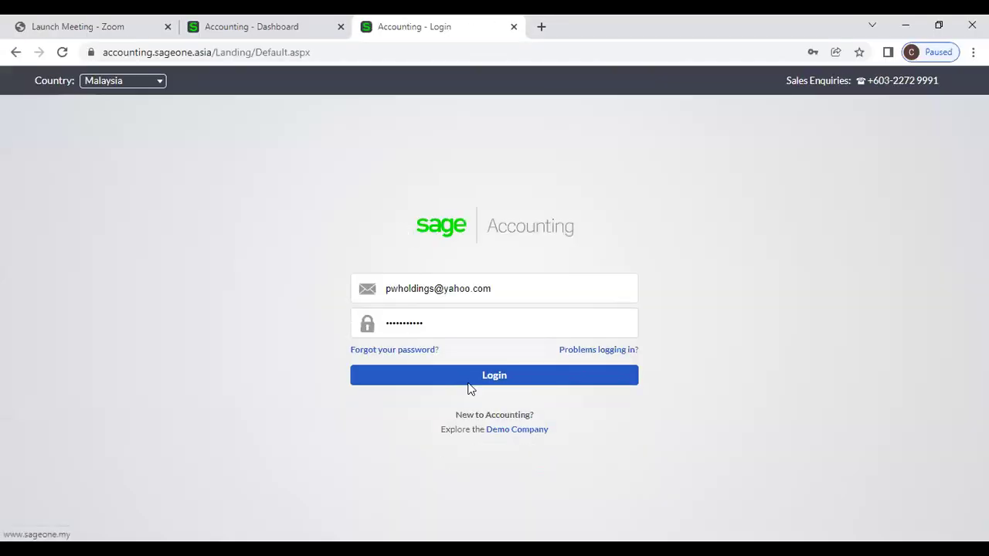
pyautogui.click(466, 384)
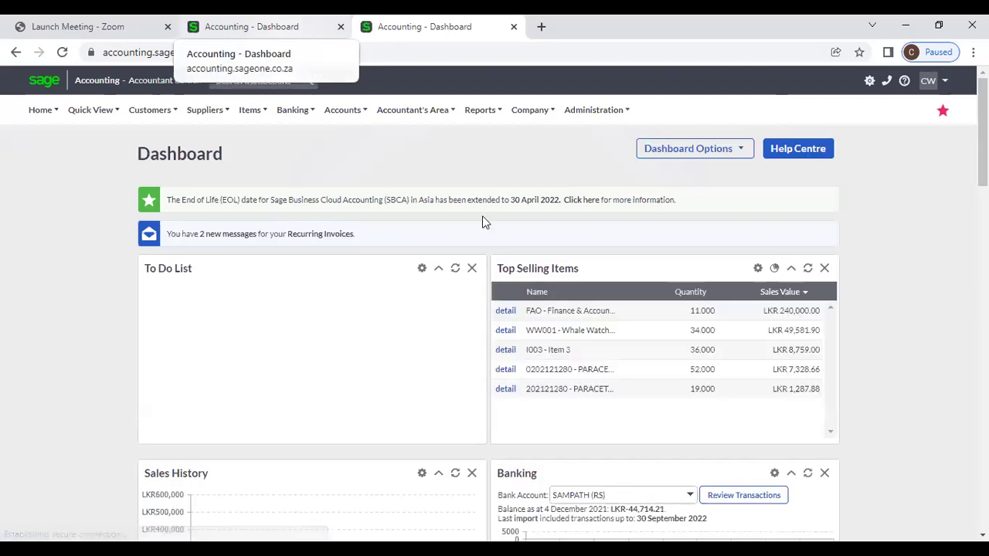
pyautogui.scroll(-3, 482, 215)
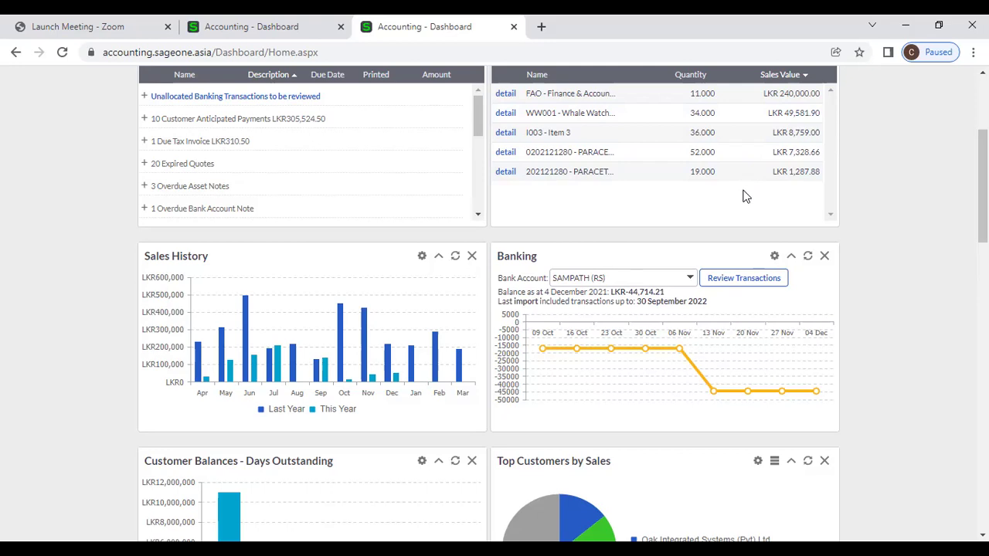
pyautogui.scroll(2, 815, 333)
pyautogui.scroll(1, 815, 334)
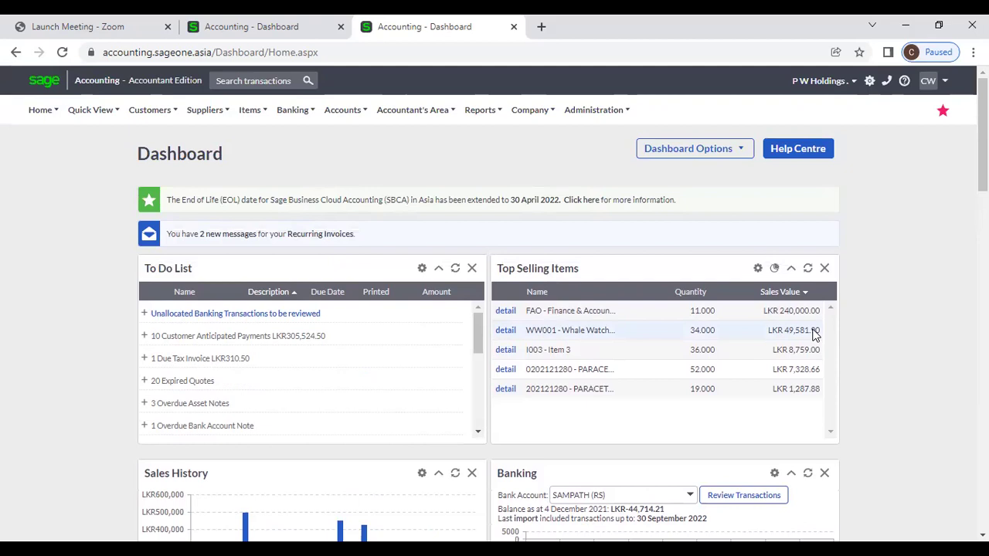
pyautogui.scroll(-1, 712, 339)
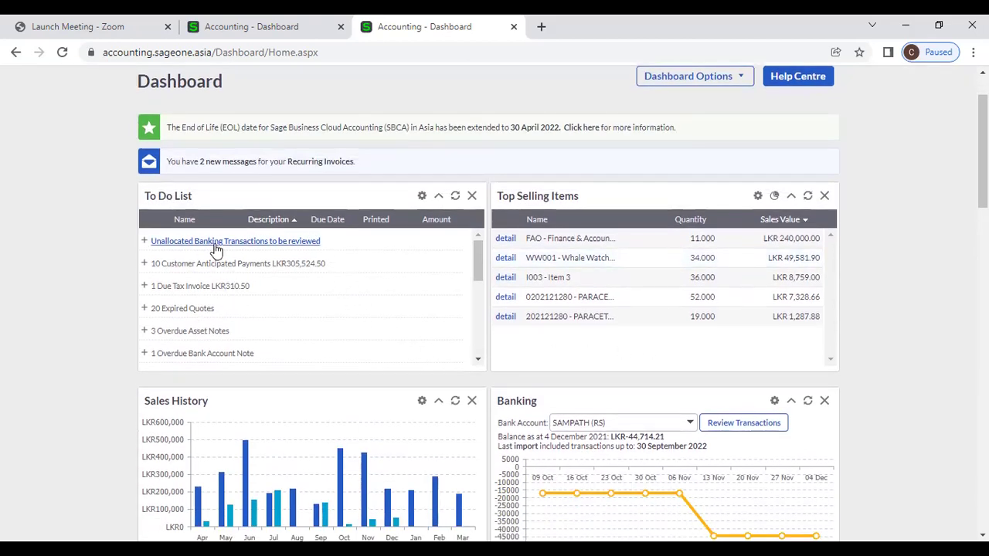
pyautogui.scroll(-1, 311, 282)
pyautogui.scroll(2, 337, 283)
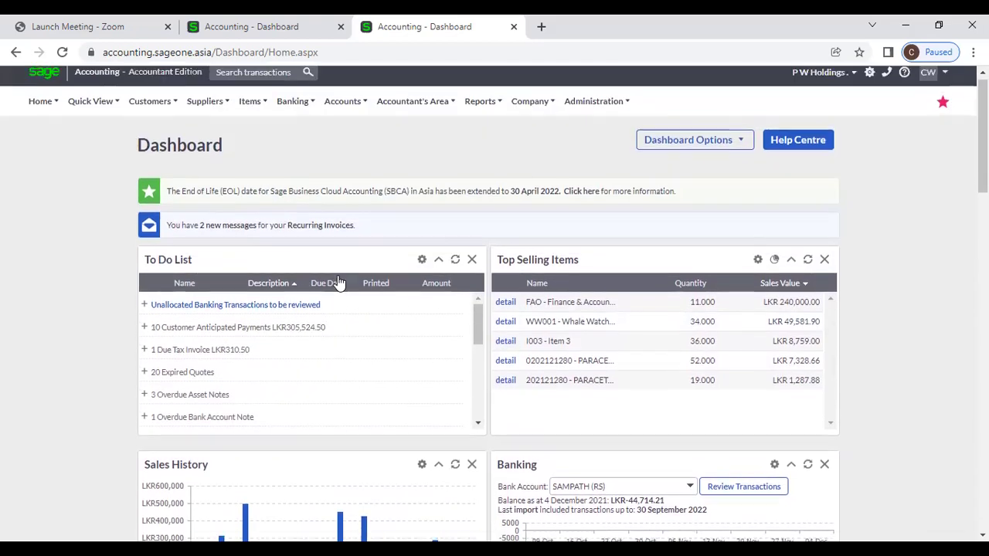
pyautogui.scroll(-1, 353, 318)
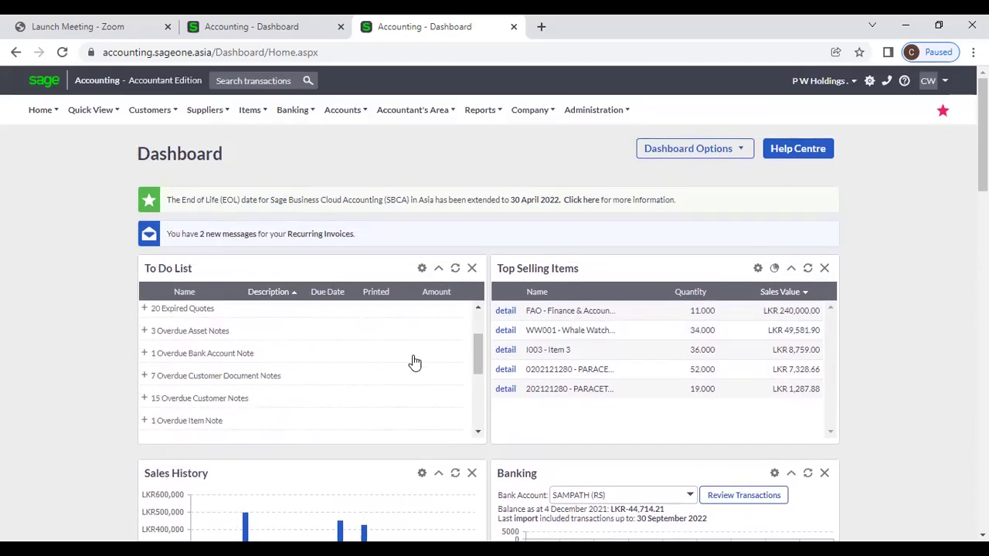
pyautogui.scroll(-1, 894, 355)
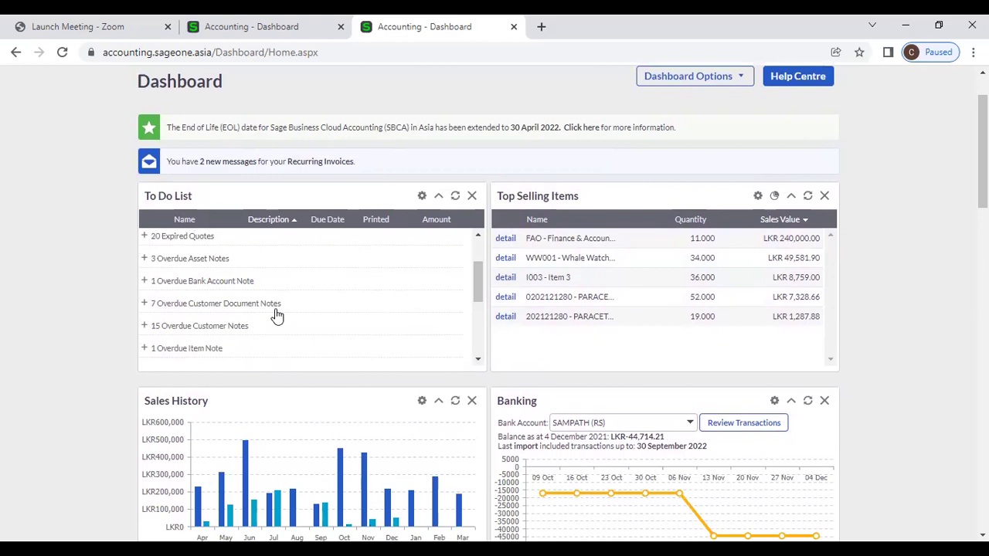
pyautogui.scroll(1, 276, 315)
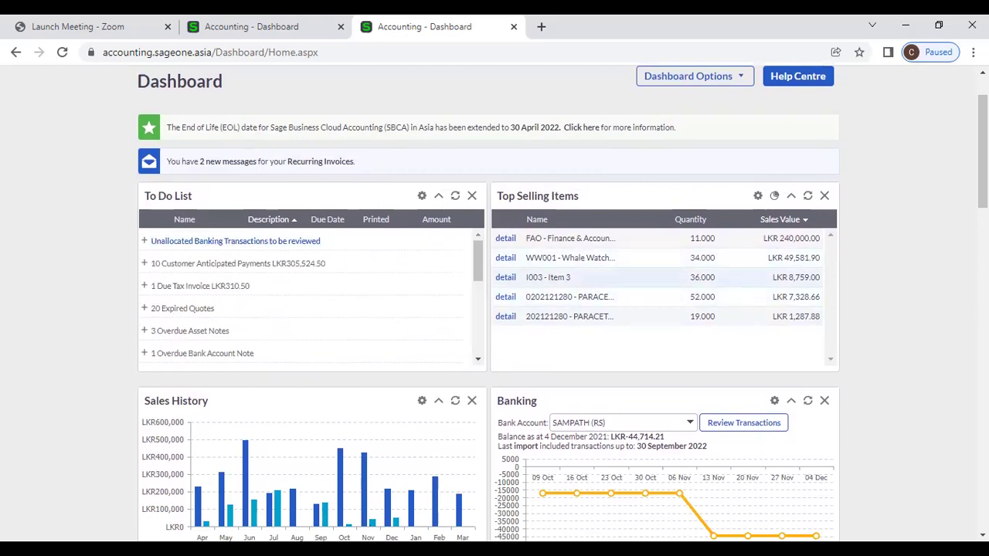
pyautogui.scroll(-3, 920, 320)
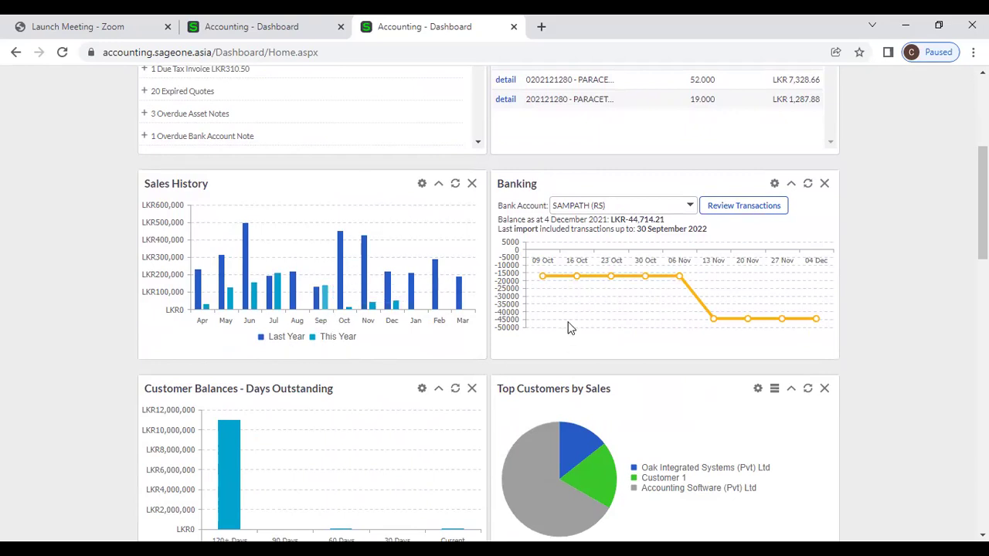
pyautogui.scroll(-2, 416, 340)
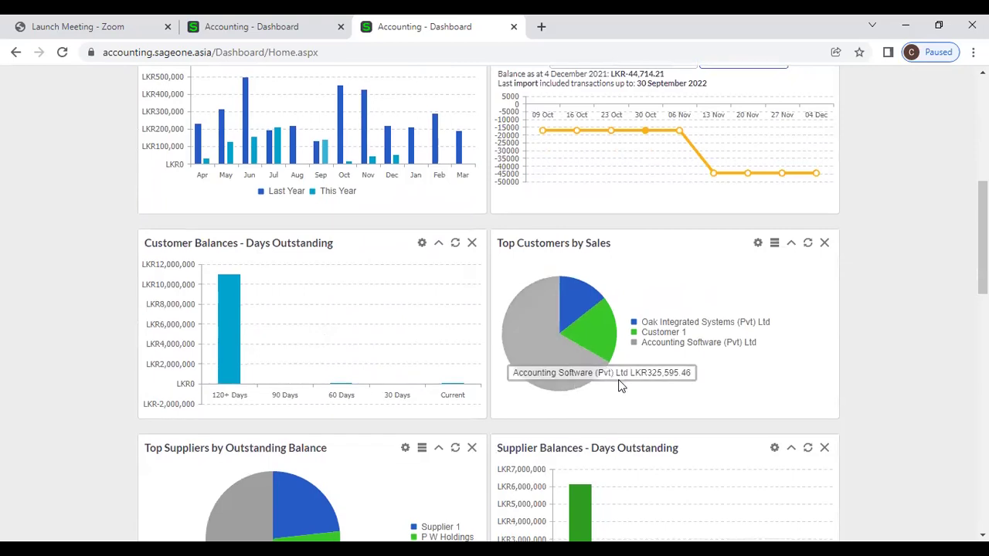
pyautogui.scroll(-1, 625, 288)
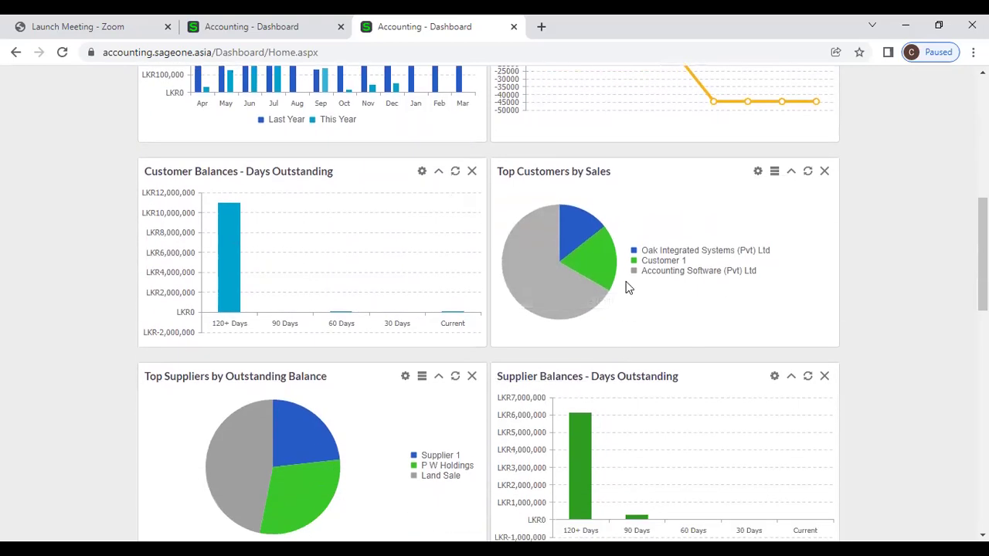
pyautogui.moveTo(558, 273)
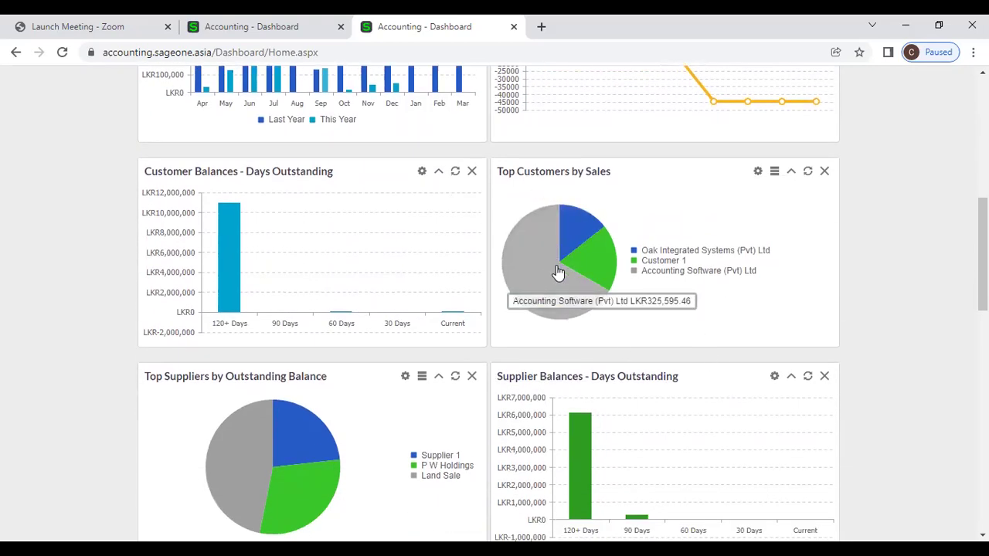
pyautogui.scroll(-4, 556, 273)
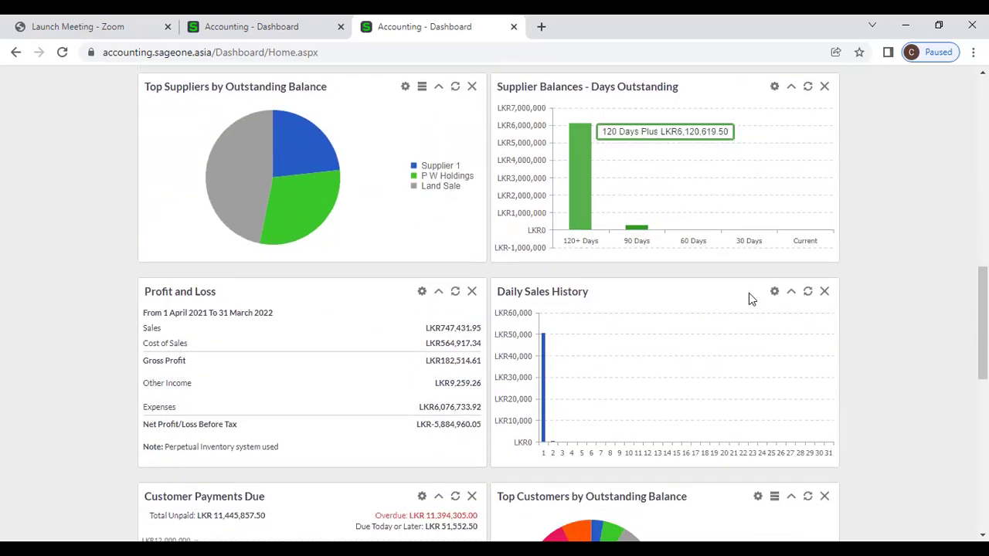
pyautogui.scroll(-2, 748, 298)
pyautogui.moveTo(609, 477)
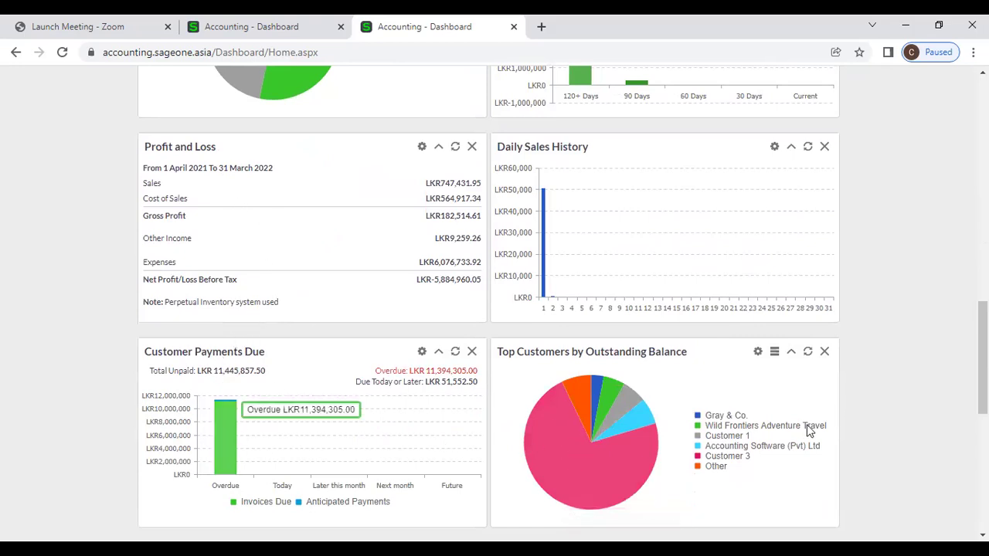
pyautogui.scroll(-5, 819, 425)
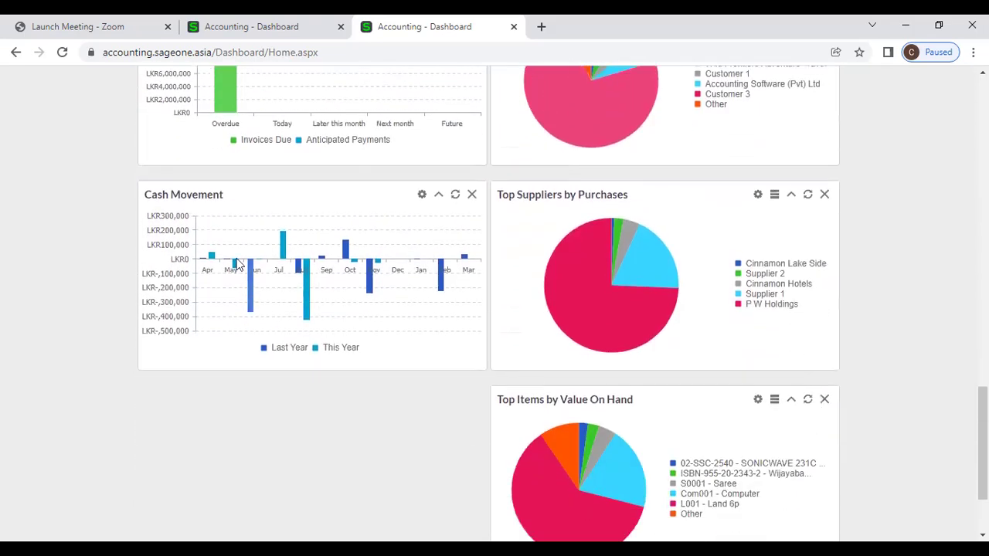
pyautogui.scroll(-2, 724, 340)
pyautogui.scroll(6, 723, 340)
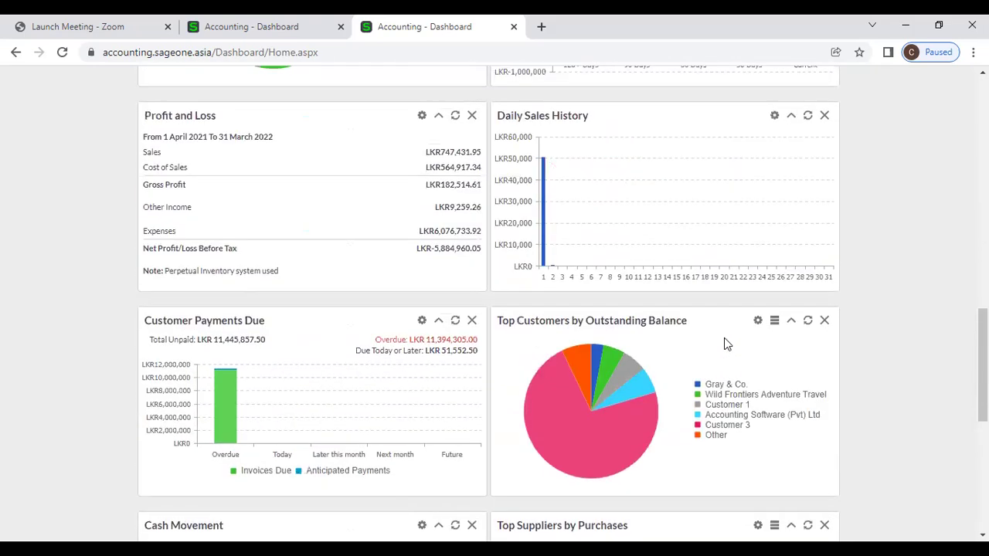
pyautogui.scroll(12, 724, 337)
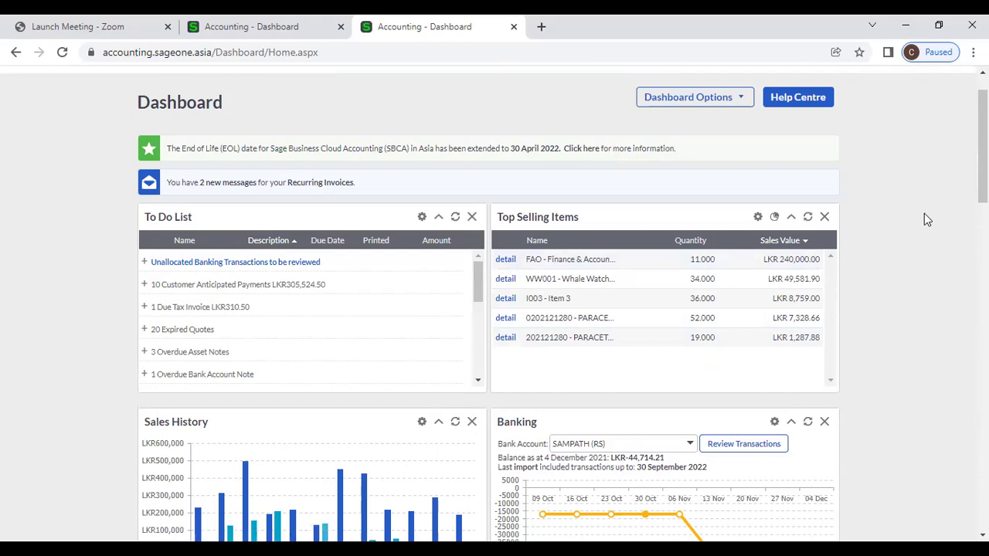
# Open Dashboard Options > Add Widget and scroll through the widget checklist.
pyautogui.click(744, 101)
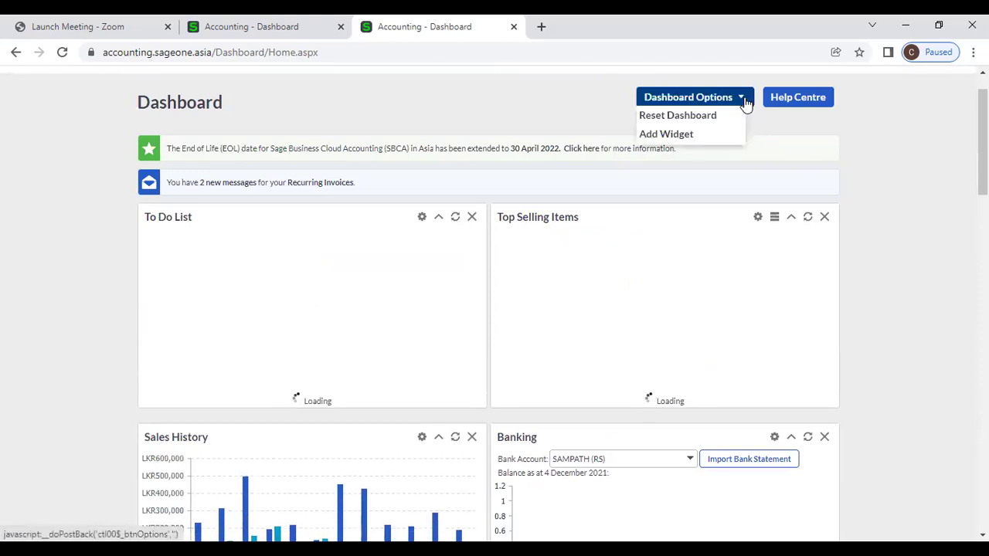
pyautogui.click(688, 136)
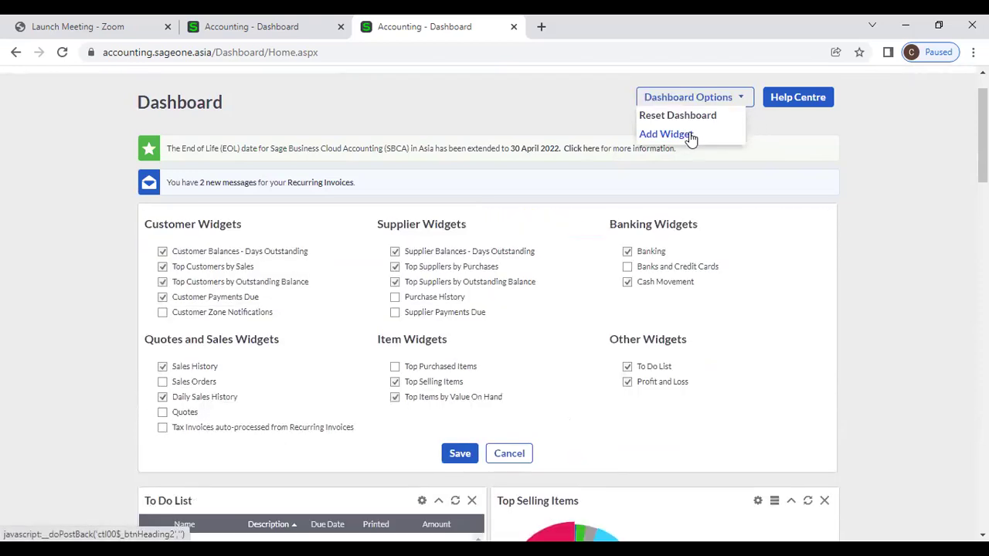
pyautogui.scroll(-3, 452, 317)
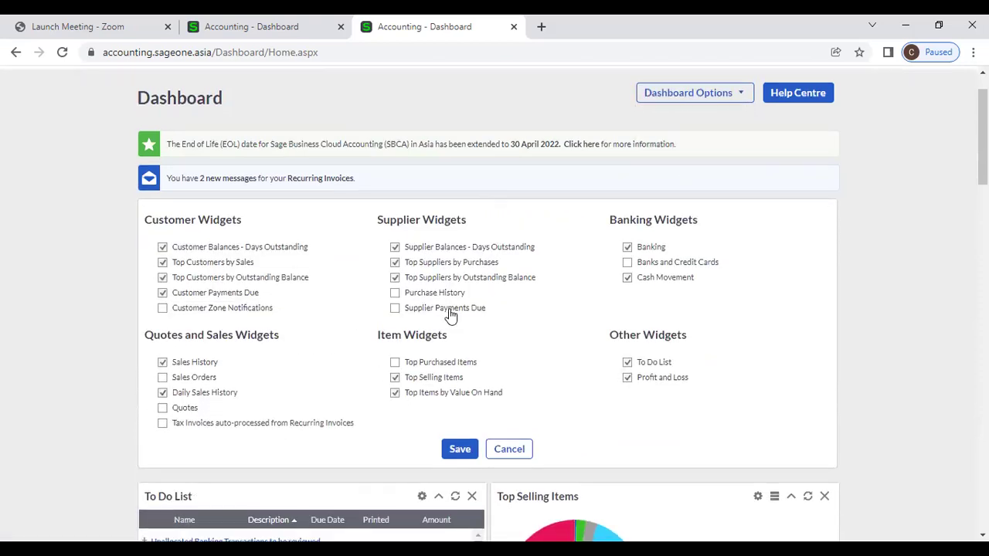
pyautogui.scroll(3, 451, 312)
pyautogui.scroll(-4, 450, 311)
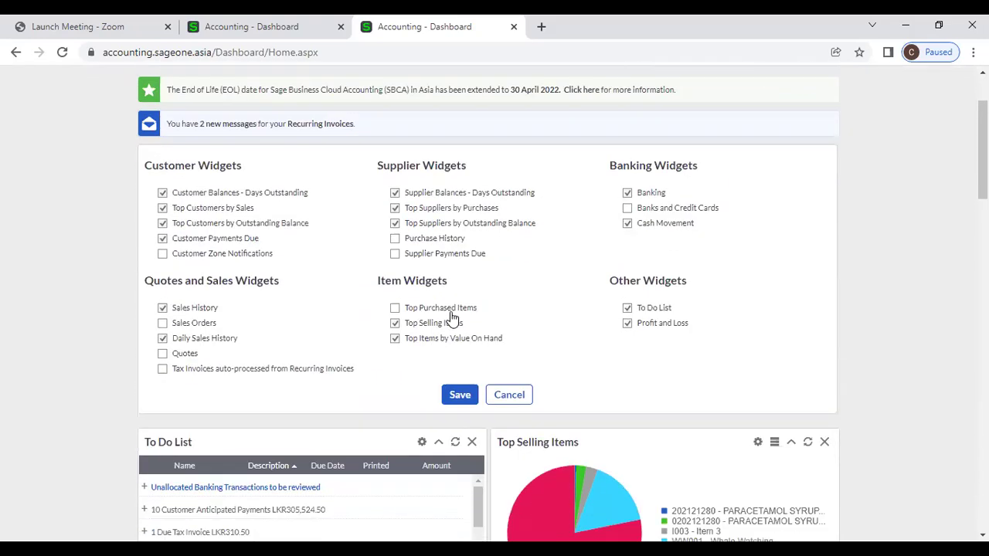
pyautogui.scroll(4, 314, 291)
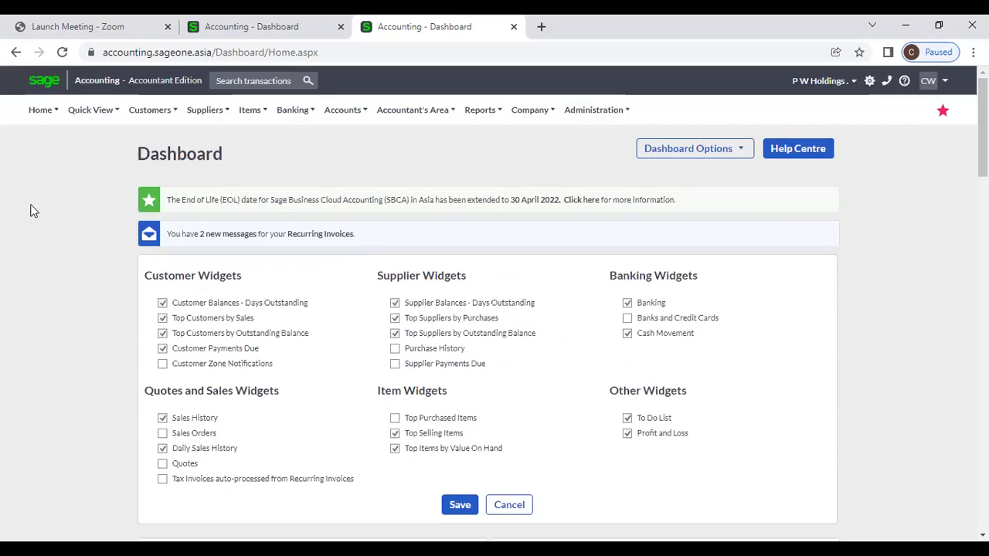
# Browse the Customers, Suppliers, Items, Banking and Accounts menus.
pyautogui.click(132, 116)
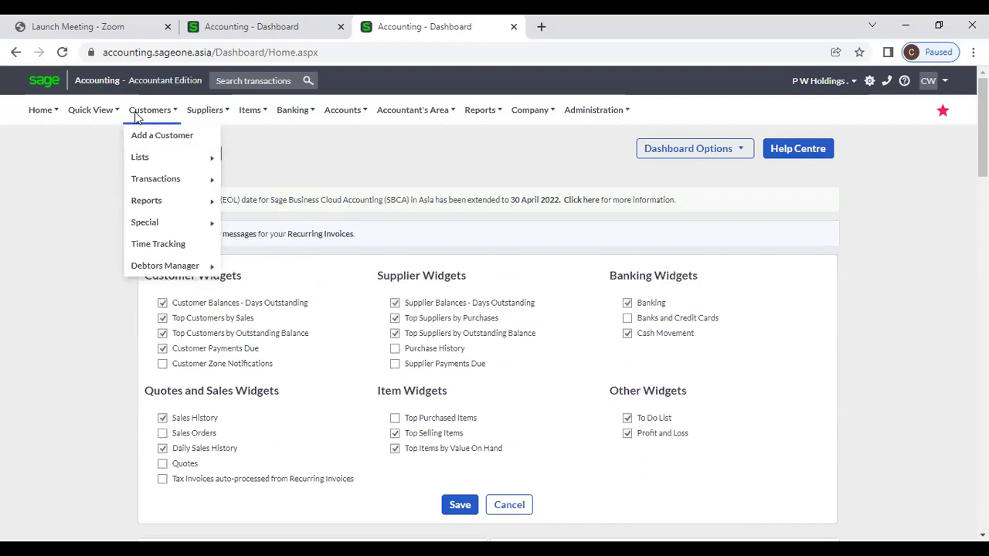
pyautogui.click(205, 116)
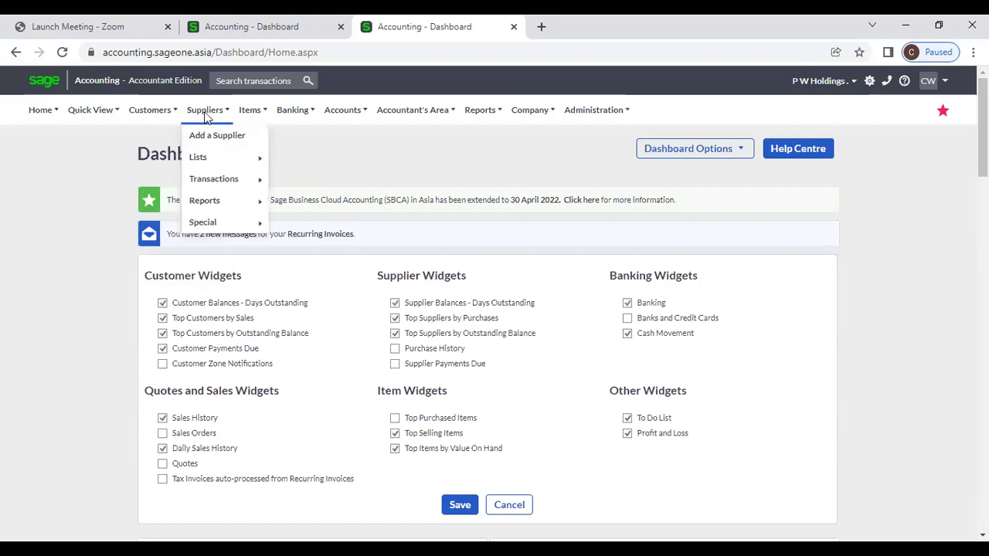
pyautogui.click(248, 116)
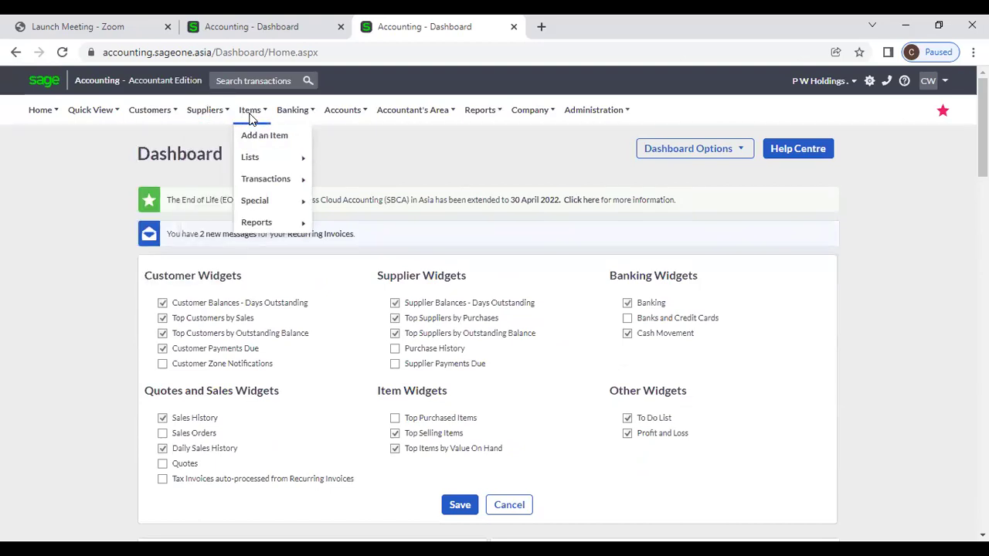
pyautogui.click(284, 116)
pyautogui.click(334, 116)
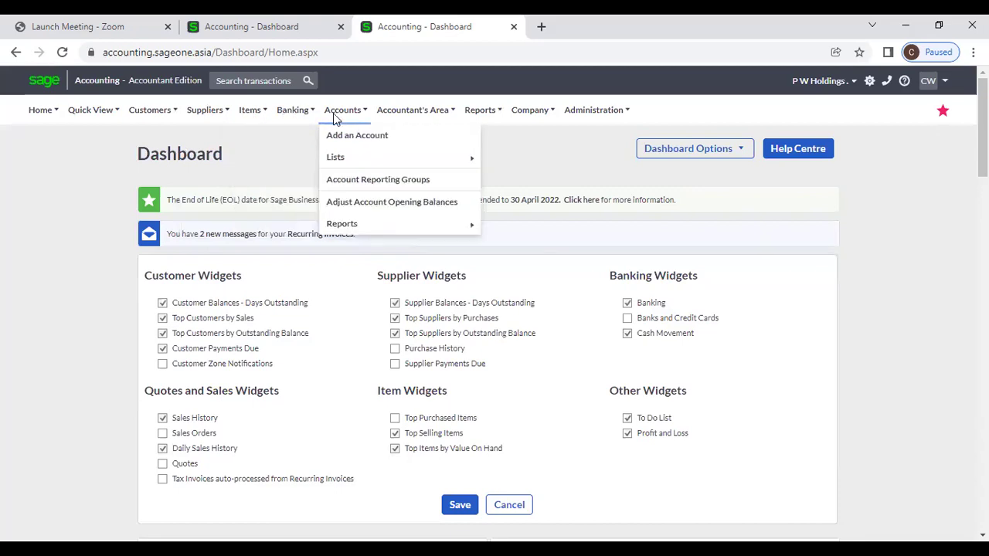
# Browse the Accountant's Area, Reports and Company menus, showing the Assets and Budgets submenus.
pyautogui.click(400, 118)
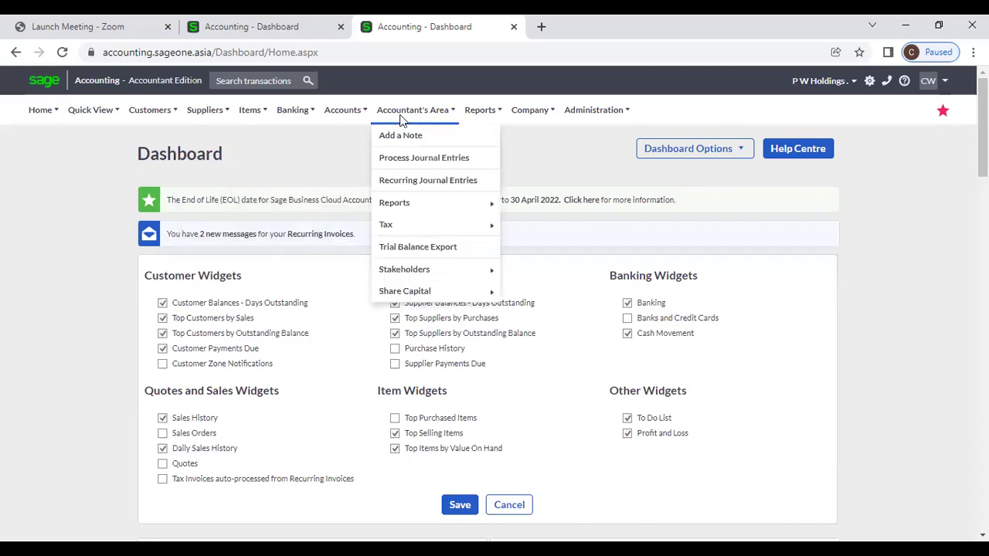
pyautogui.click(479, 114)
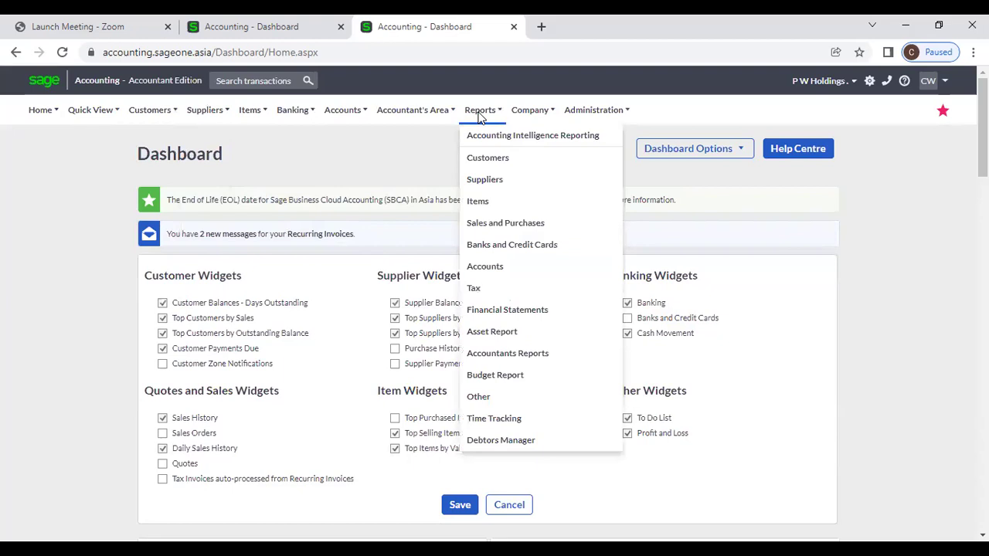
pyautogui.click(514, 115)
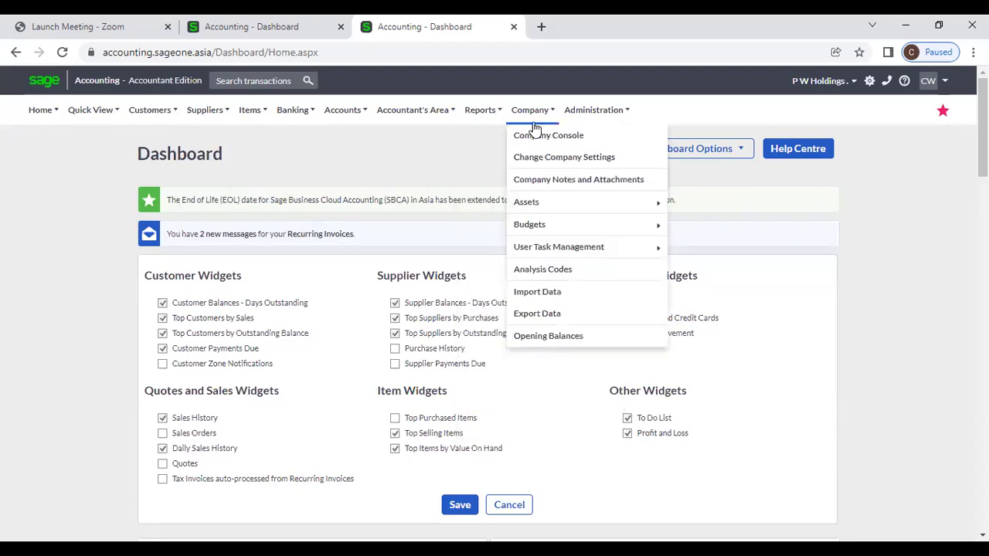
pyautogui.moveTo(578, 207)
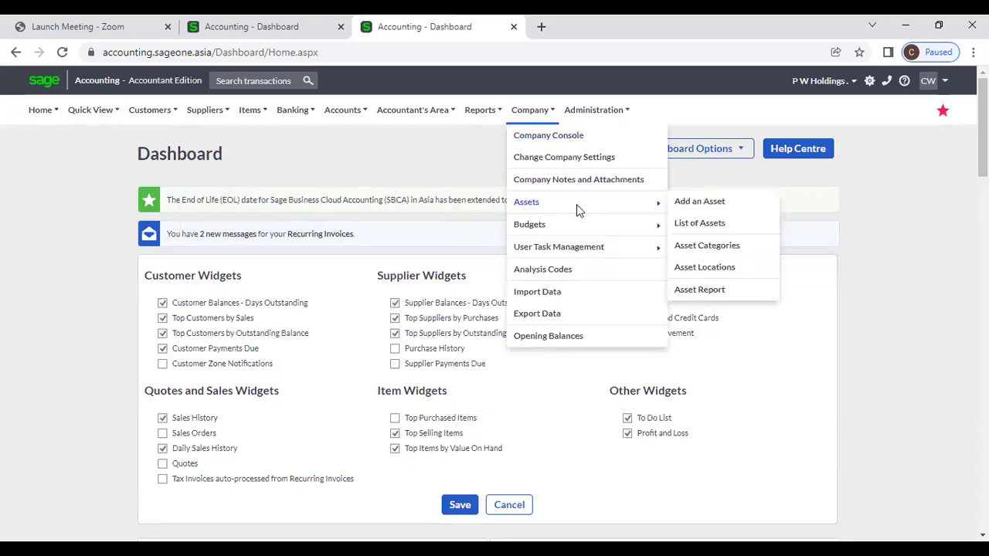
pyautogui.moveTo(590, 232)
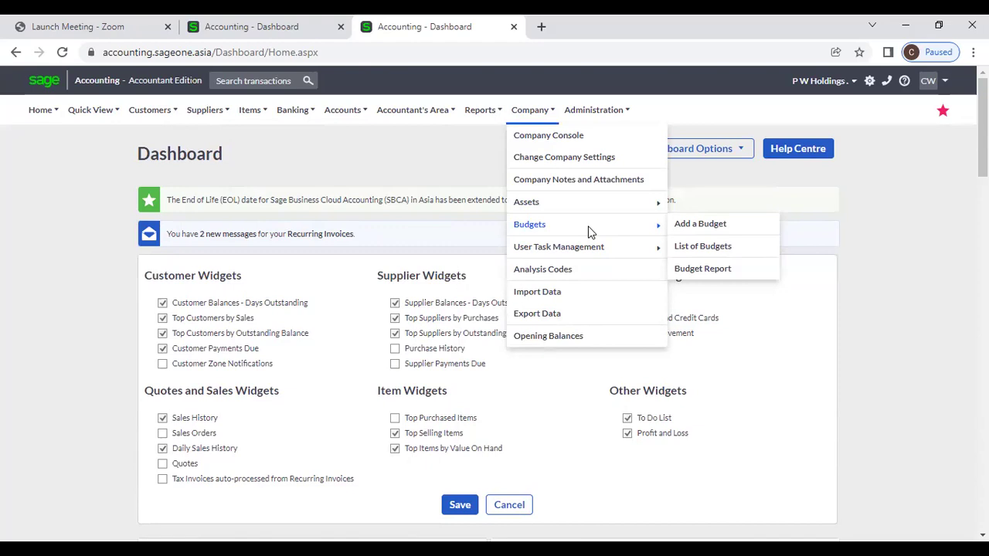
# Open Company > Analysis Codes and view the Job, Department and Area code categories.
pyautogui.click(585, 272)
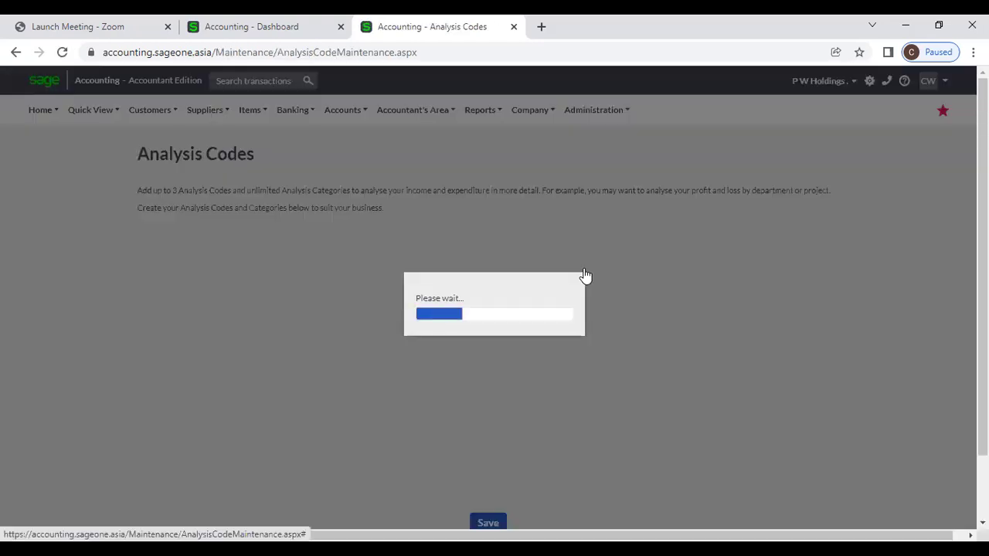
pyautogui.click(173, 253)
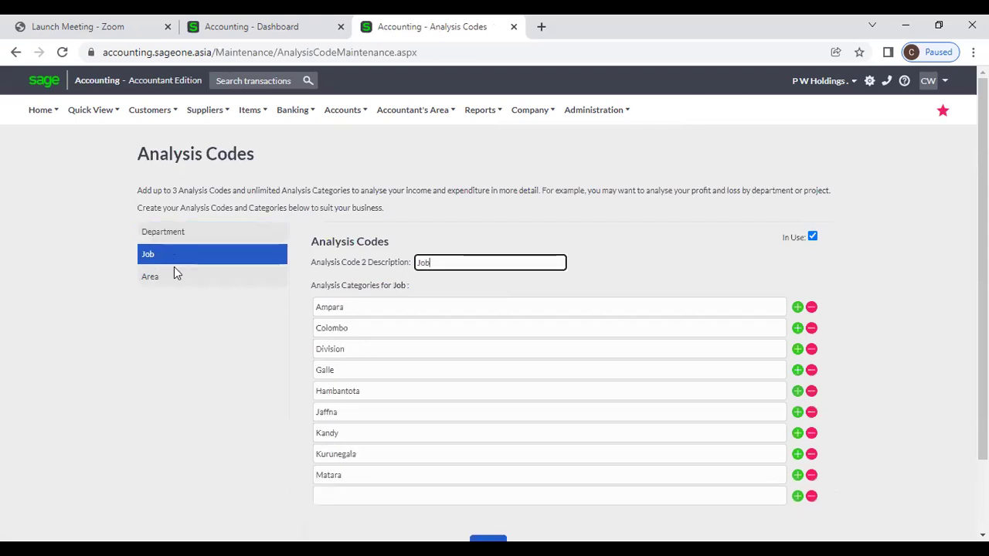
pyautogui.click(172, 238)
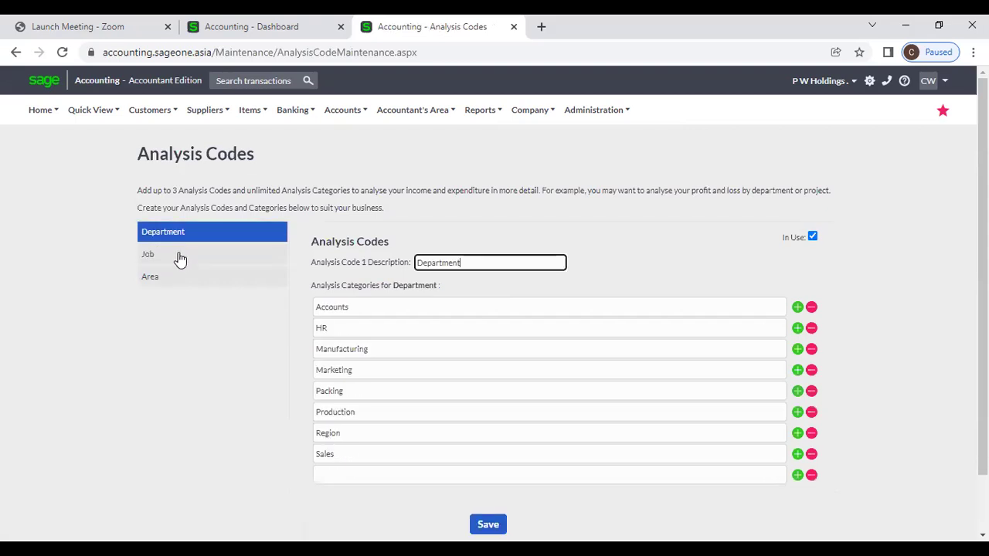
pyautogui.click(185, 278)
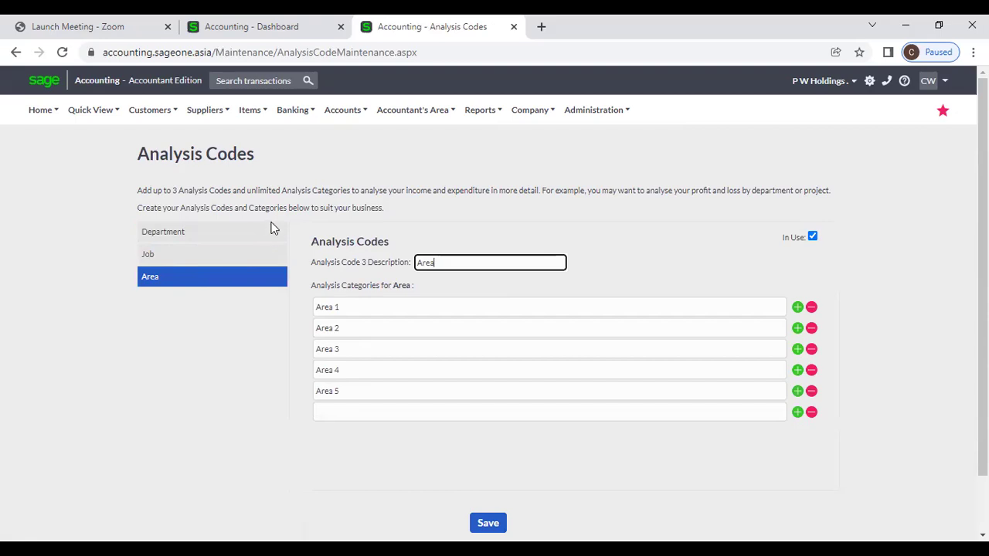
pyautogui.click(261, 233)
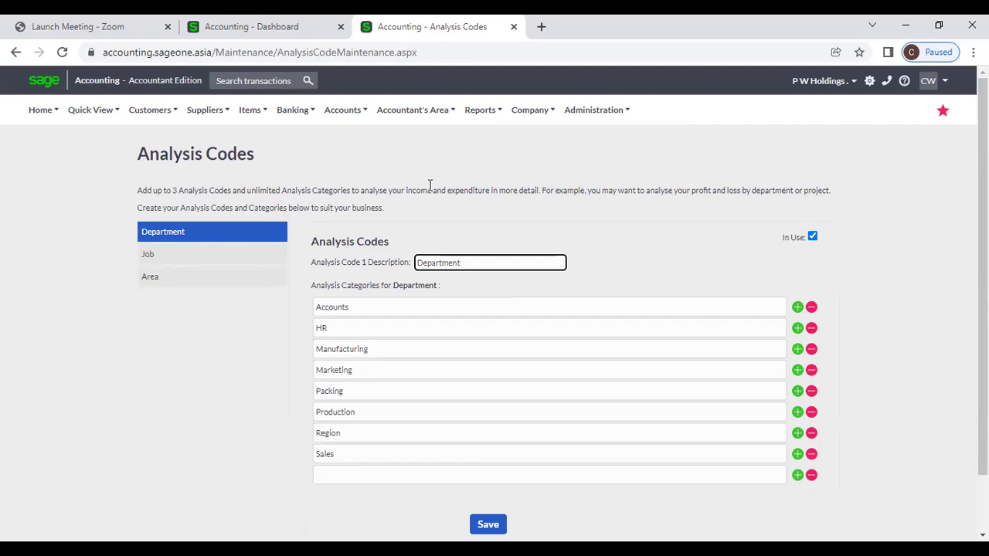
pyautogui.moveTo(530, 125)
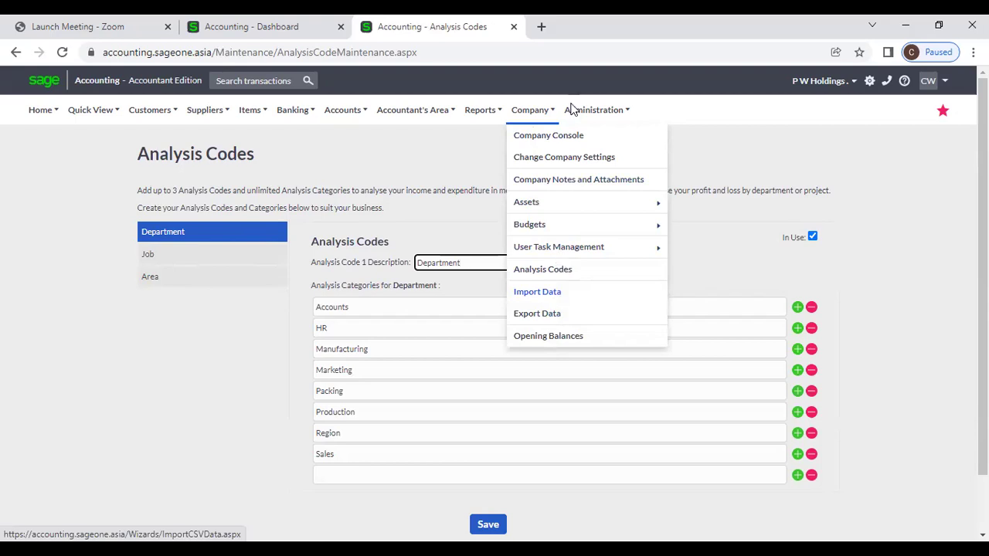
# Go to Administration > Control User Access and open the Quantity Surveyor user's permissions.
pyautogui.moveTo(584, 111)
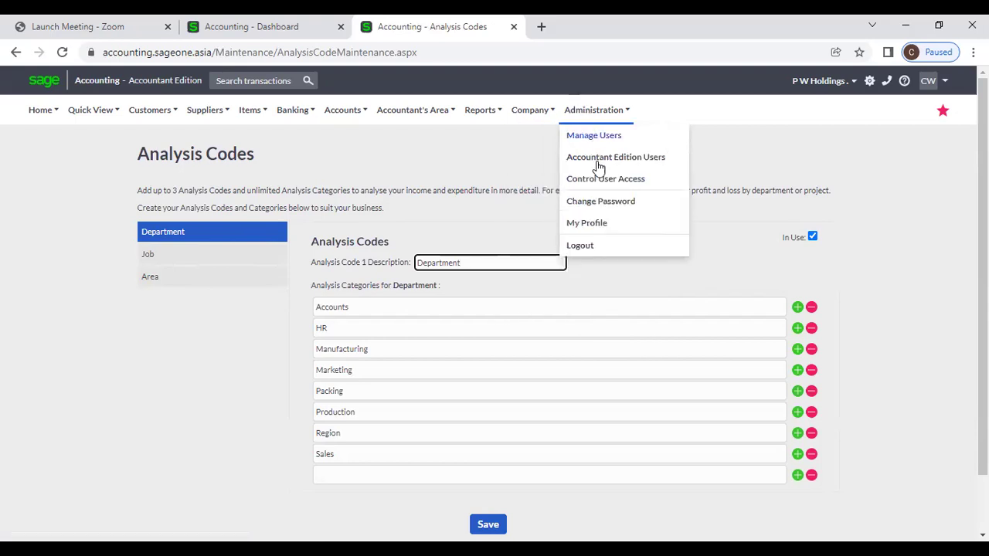
pyautogui.click(630, 185)
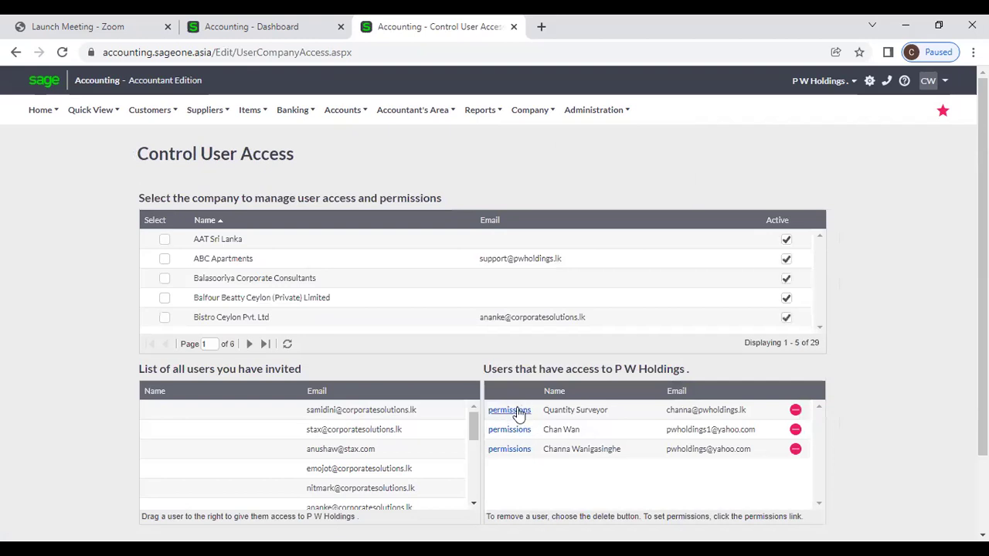
pyautogui.click(520, 417)
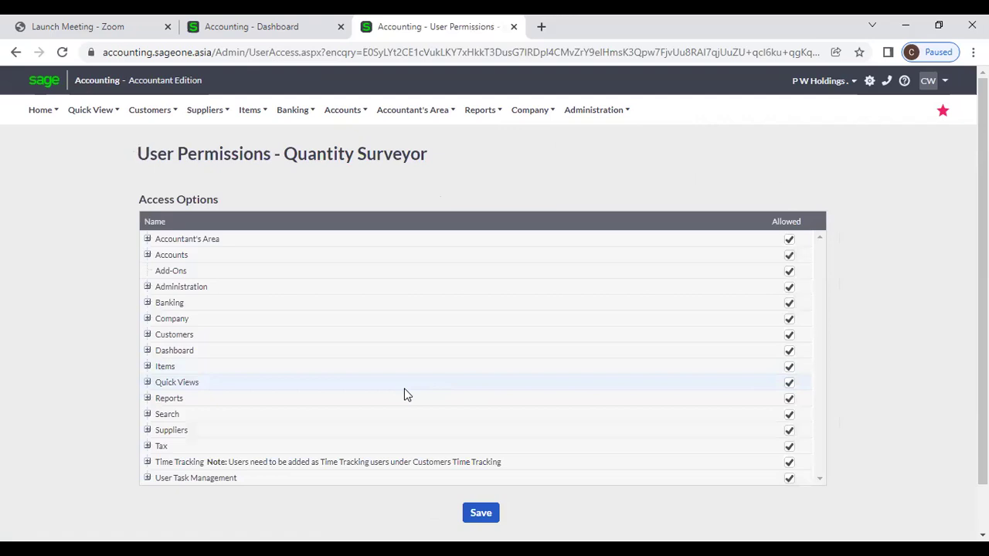
pyautogui.click(147, 337)
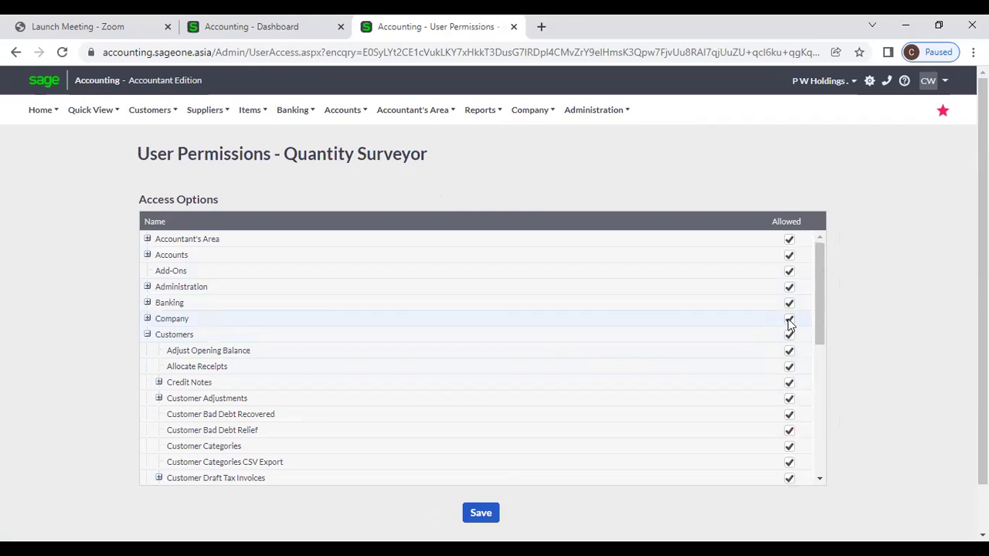
pyautogui.click(147, 336)
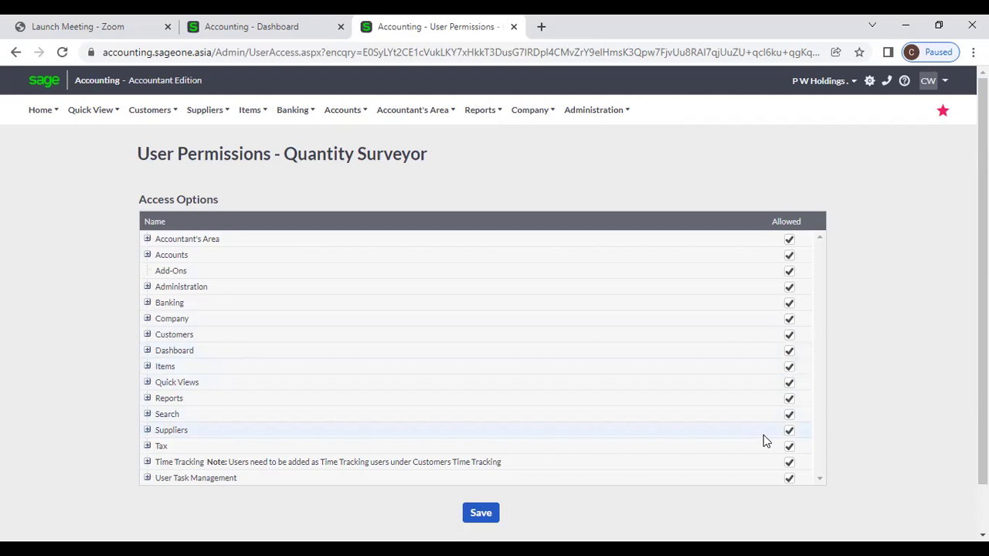
pyautogui.click(789, 400)
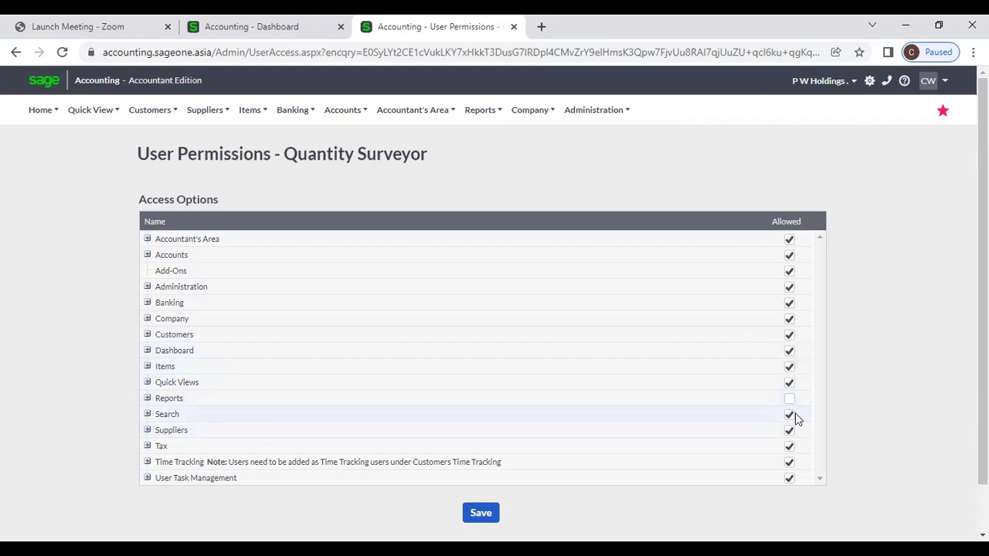
pyautogui.click(790, 400)
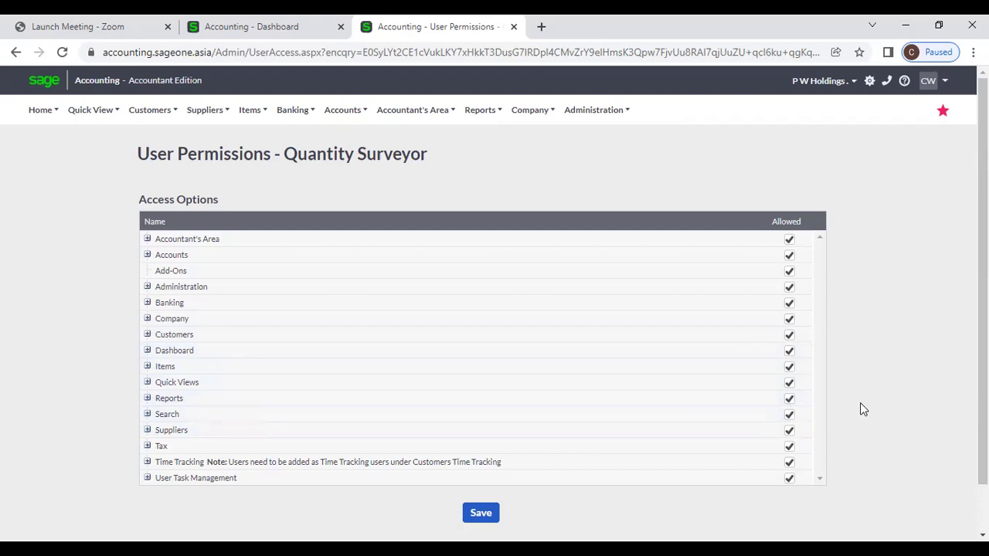
pyautogui.scroll(-1, 862, 408)
pyautogui.scroll(1, 863, 408)
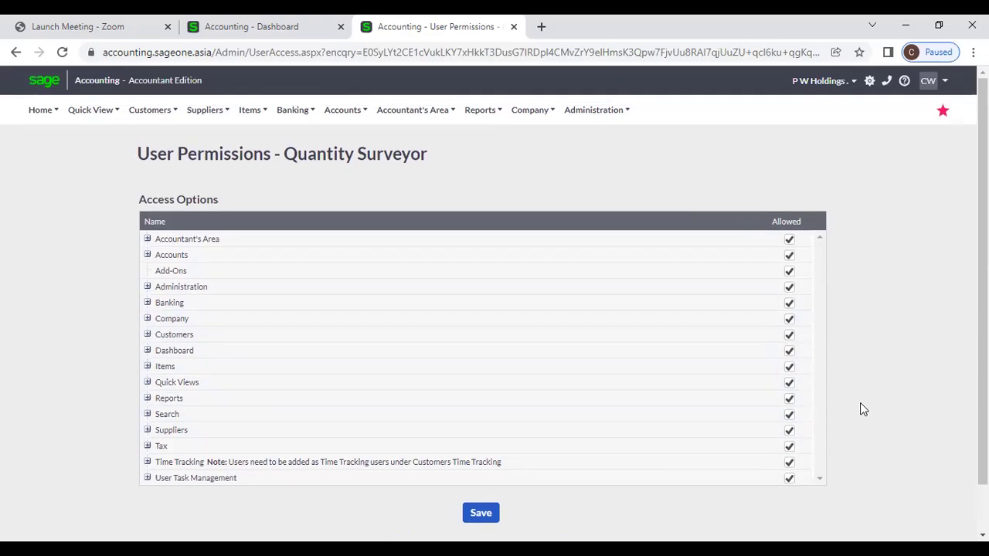
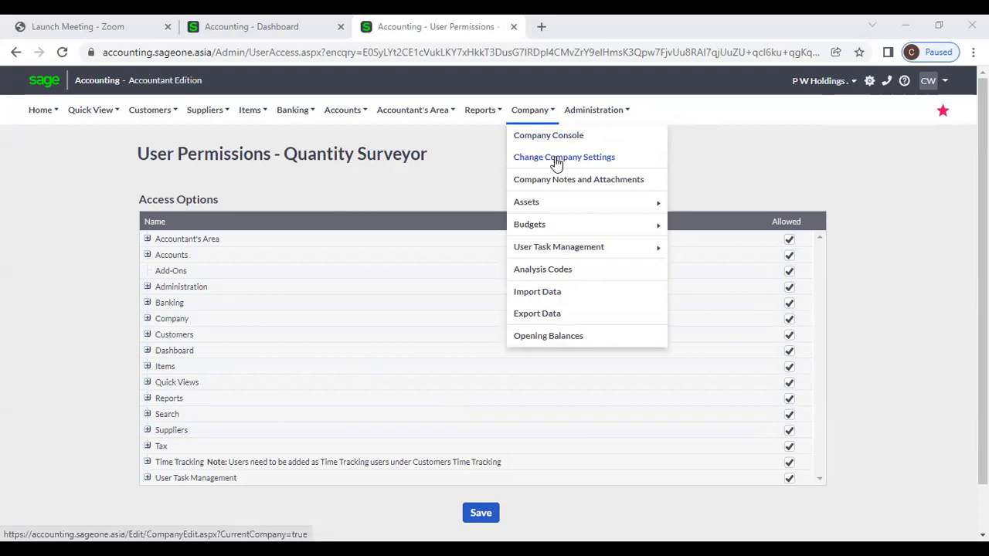
# Open Change Company Settings to show P W Holdings' company details and postal address.
pyautogui.click(556, 160)
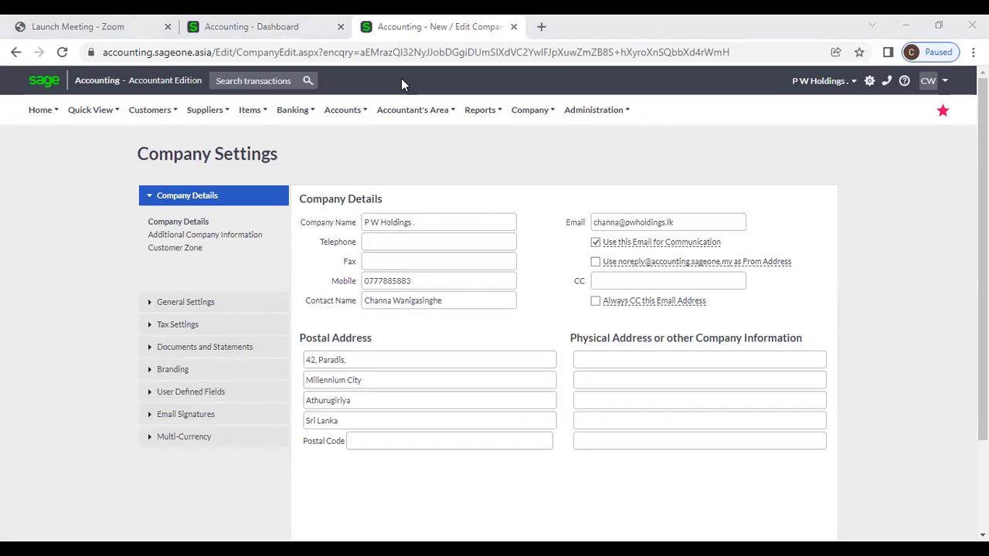
pyautogui.click(538, 160)
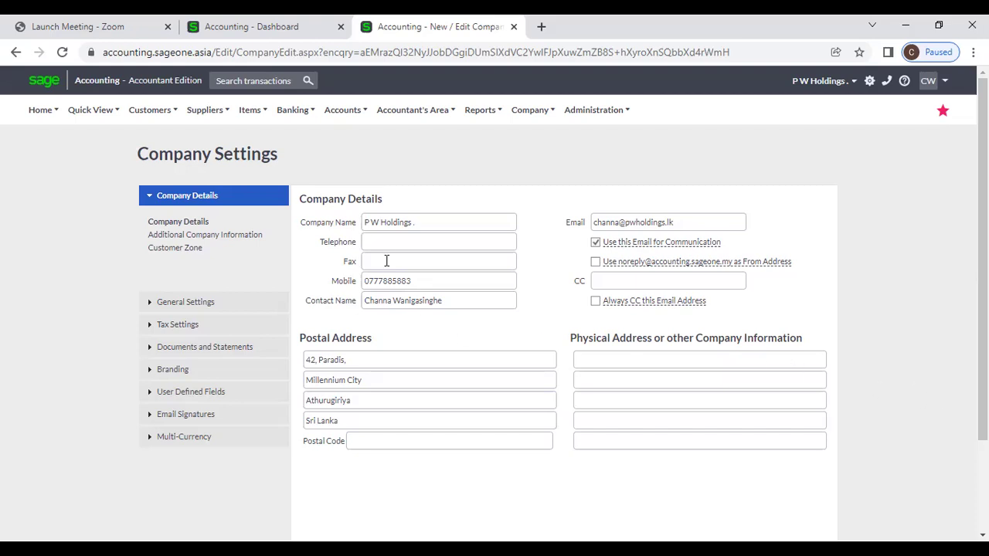
pyautogui.click(427, 244)
pyautogui.click(529, 266)
pyautogui.click(448, 260)
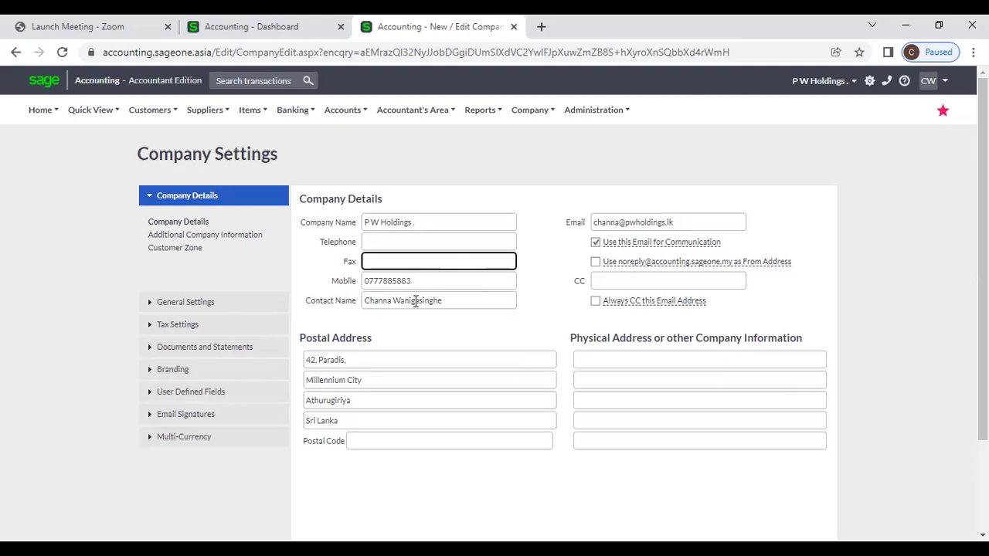
pyautogui.click(487, 338)
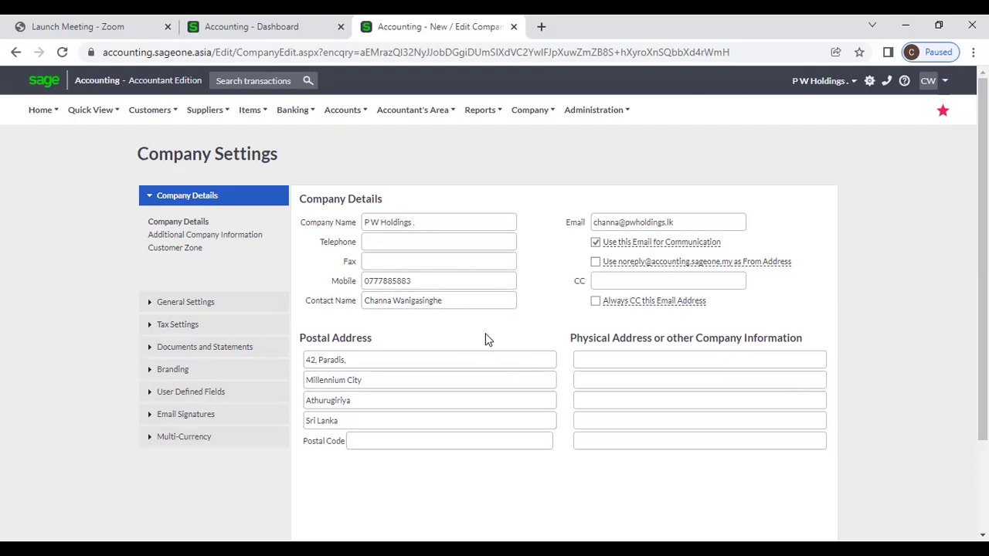
pyautogui.click(525, 120)
# Switch to the other account's dashboard and open its Company Settings.
pyautogui.click(255, 35)
pyautogui.scroll(1, 520, 106)
pyautogui.click(525, 109)
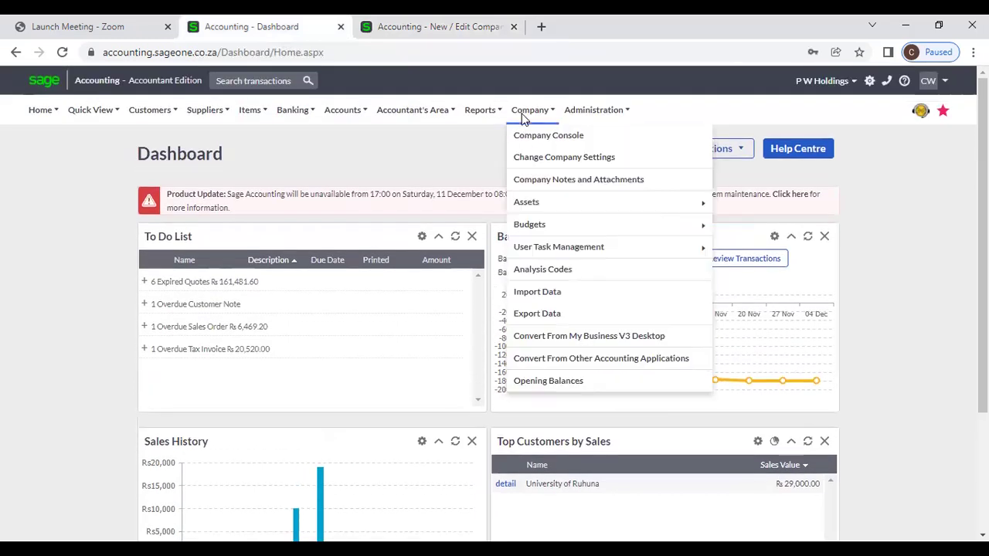
pyautogui.click(536, 158)
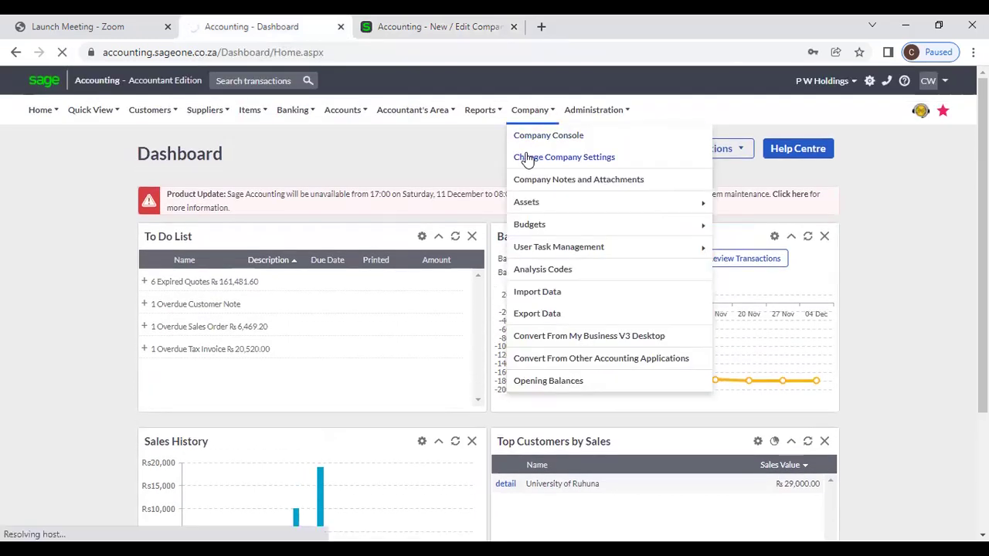
# Close the Zoom meeting tab and reopen this account's Company Settings.
pyautogui.moveTo(207, 108)
pyautogui.click(168, 26)
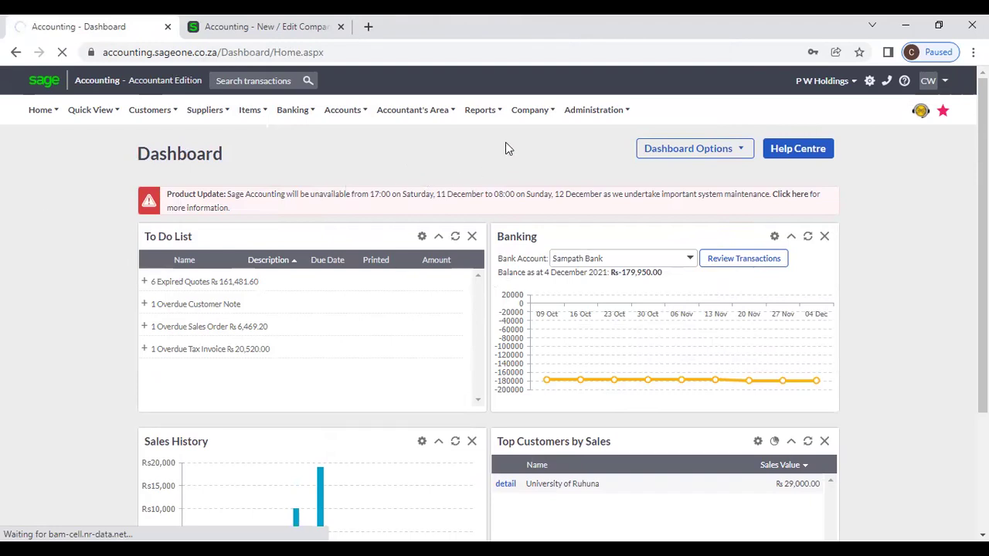
pyautogui.moveTo(530, 112)
pyautogui.click(532, 156)
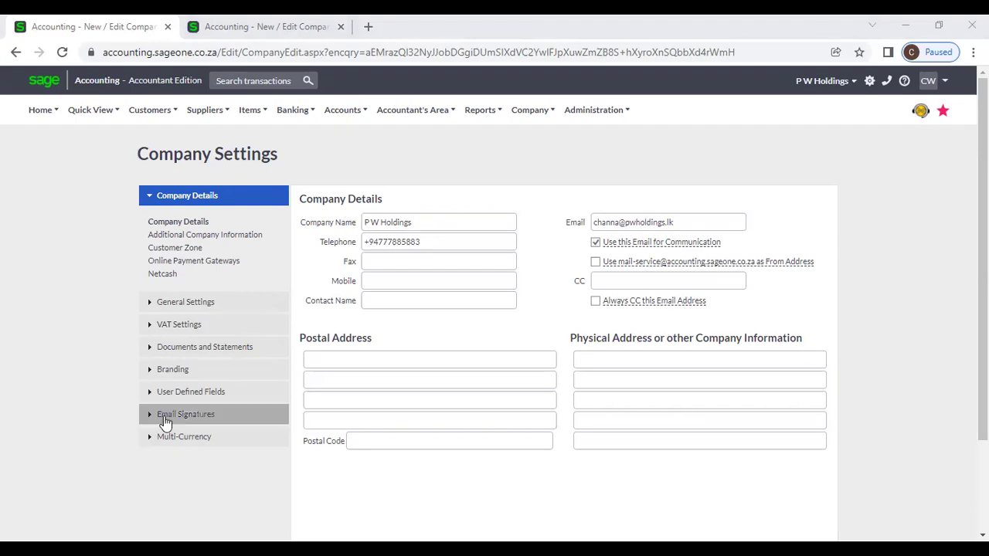
# In P W Holdings' Company Settings, toggle the noreply From Address on and off, then duplicate the tab.
pyautogui.click(312, 114)
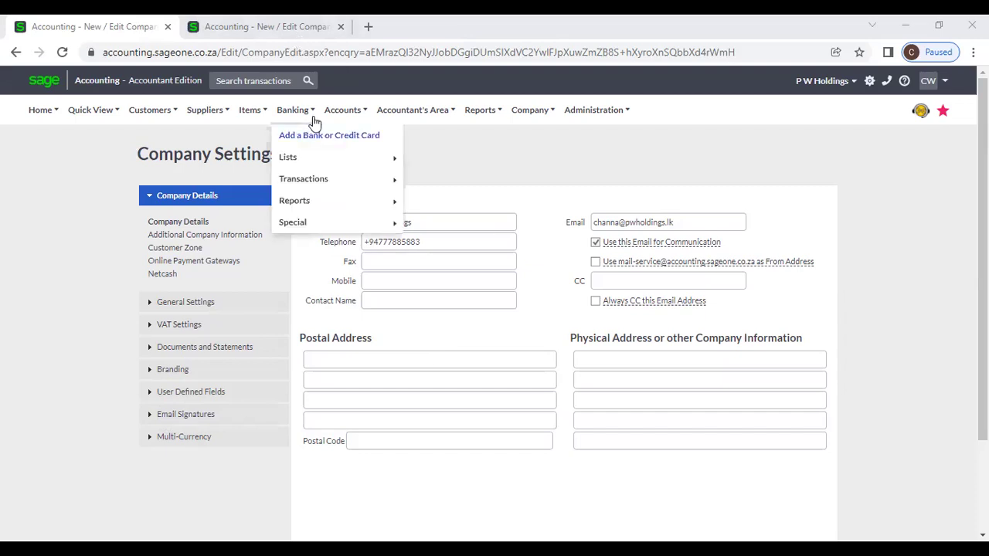
pyautogui.click(232, 29)
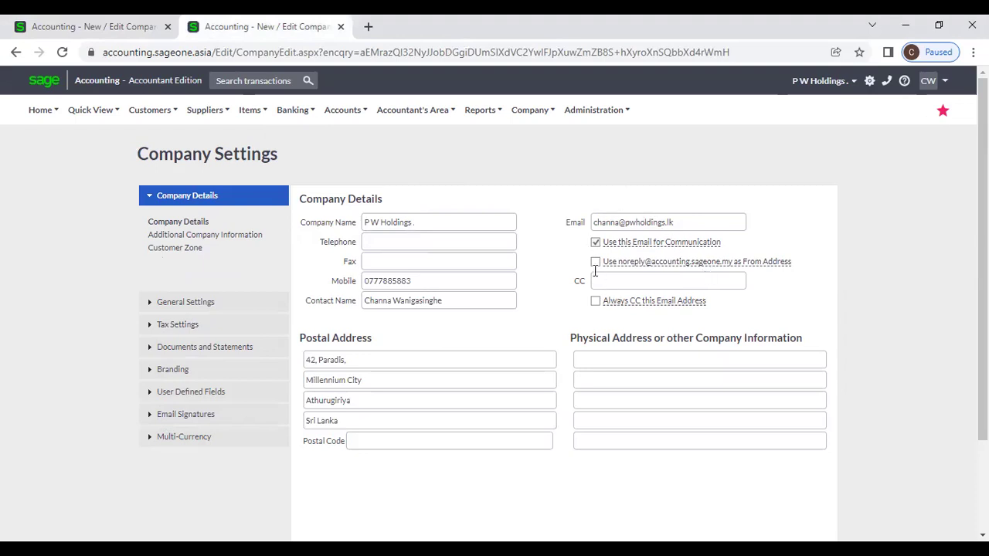
pyautogui.moveTo(657, 242)
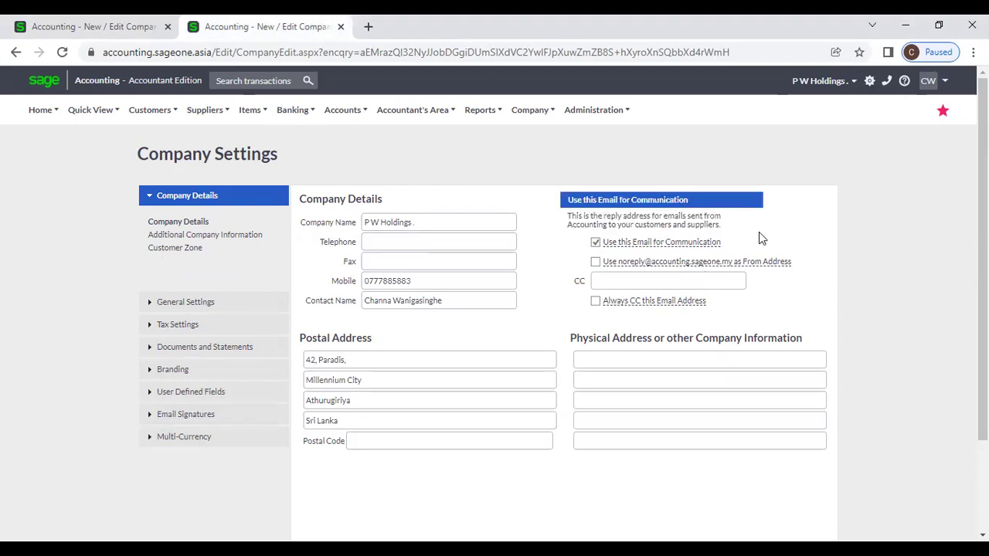
pyautogui.click(595, 263)
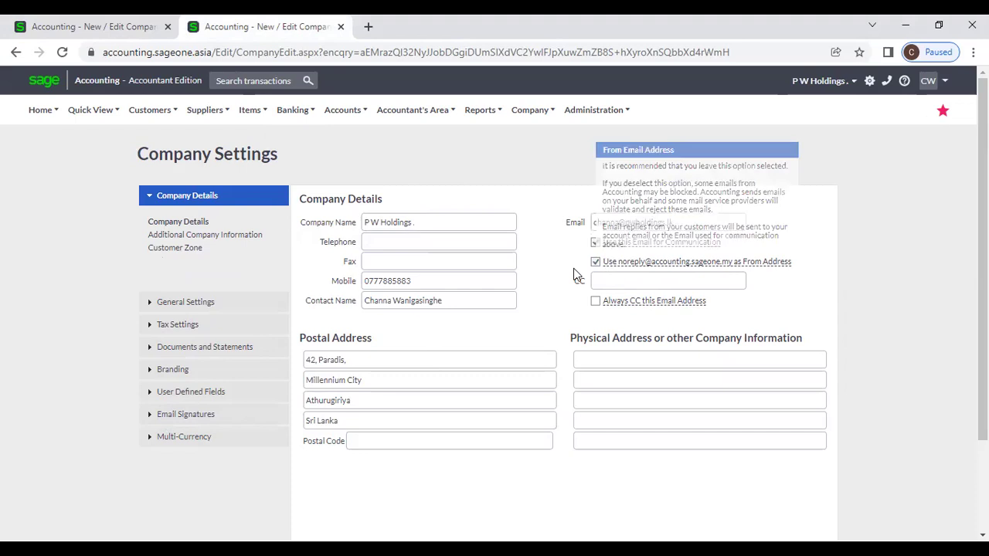
pyautogui.click(595, 263)
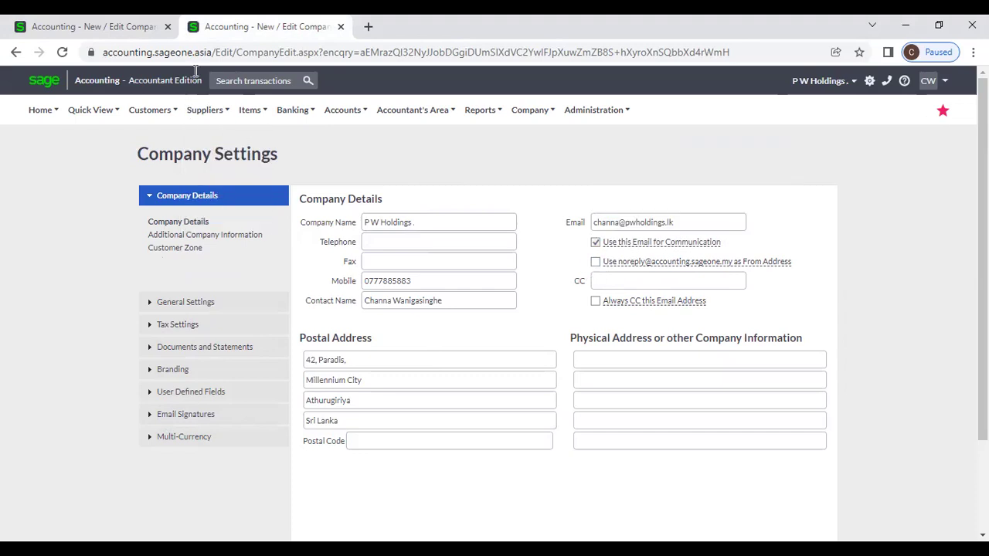
pyautogui.rightClick(241, 27)
pyautogui.click(274, 129)
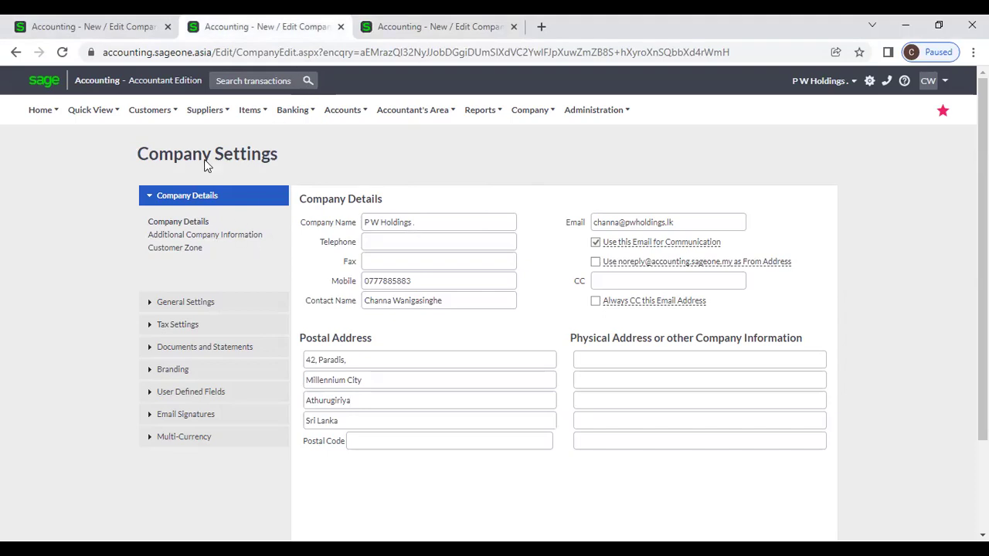
# Open Customer Tax Invoices and start e-mailing invoice INV0002619 to the customer.
pyautogui.click(151, 110)
pyautogui.moveTo(207, 183)
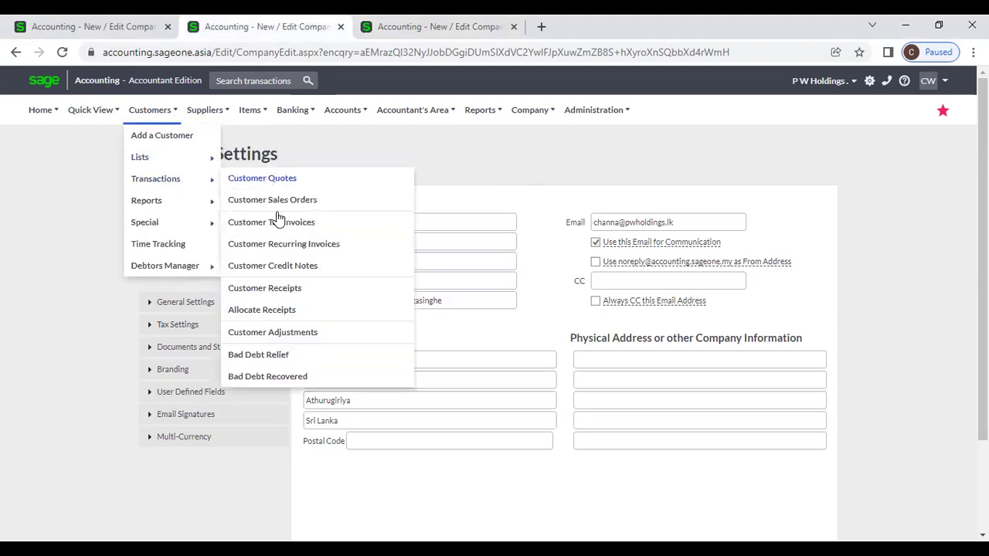
pyautogui.click(329, 282)
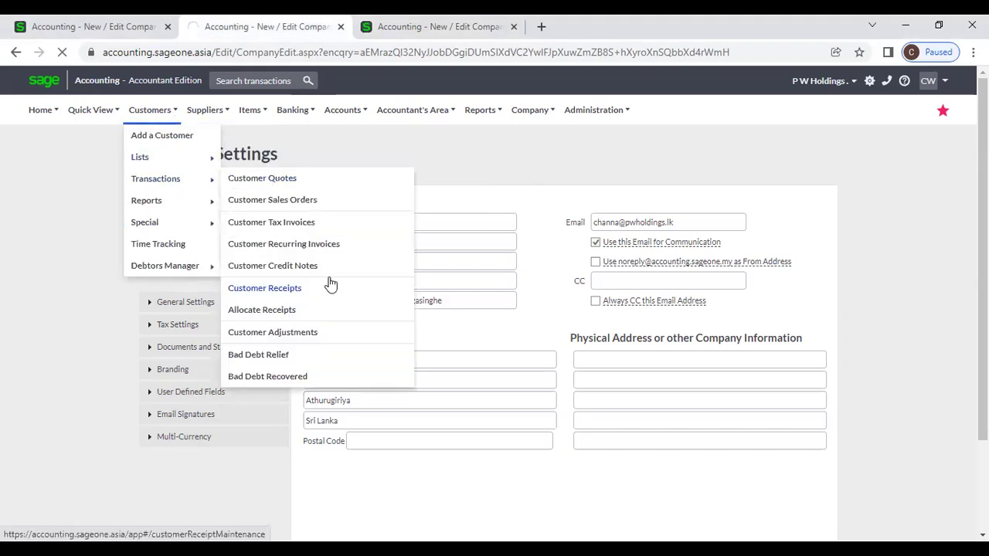
pyautogui.click(301, 248)
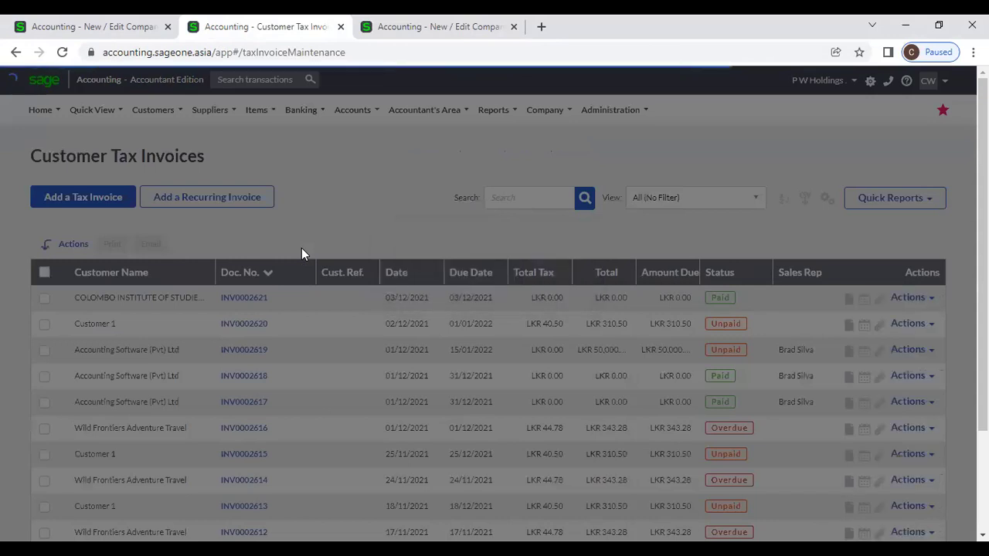
pyautogui.scroll(-2, 304, 262)
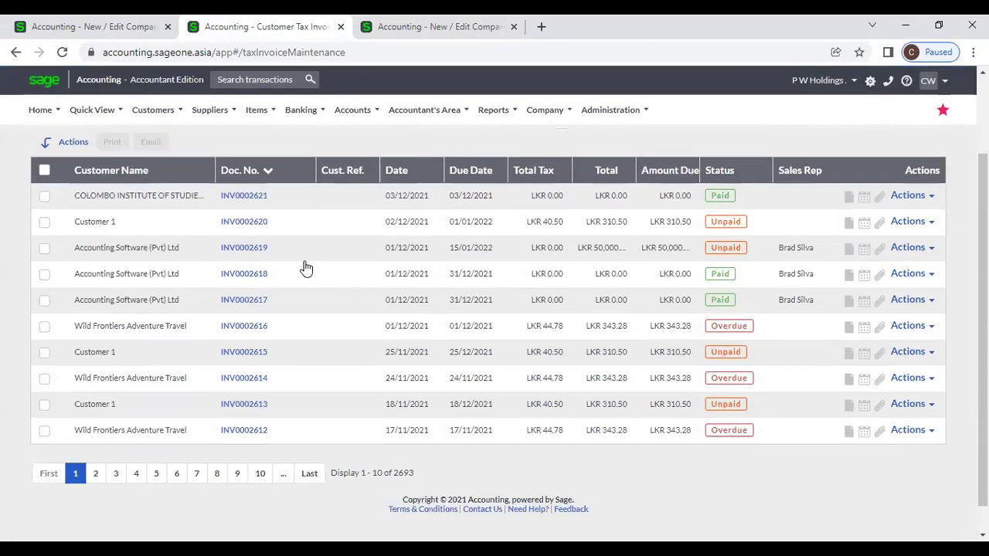
pyautogui.scroll(-1, 305, 267)
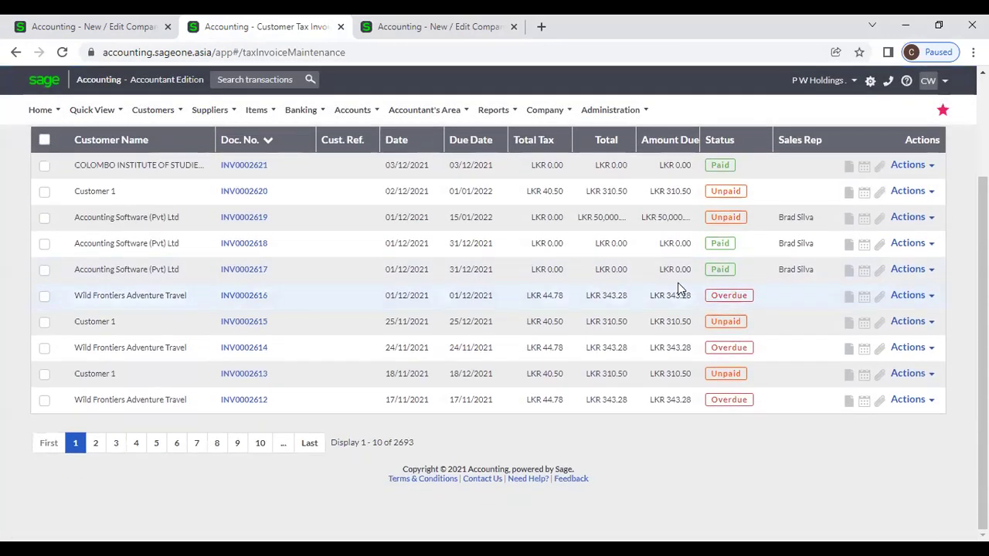
pyautogui.click(928, 222)
pyautogui.click(893, 281)
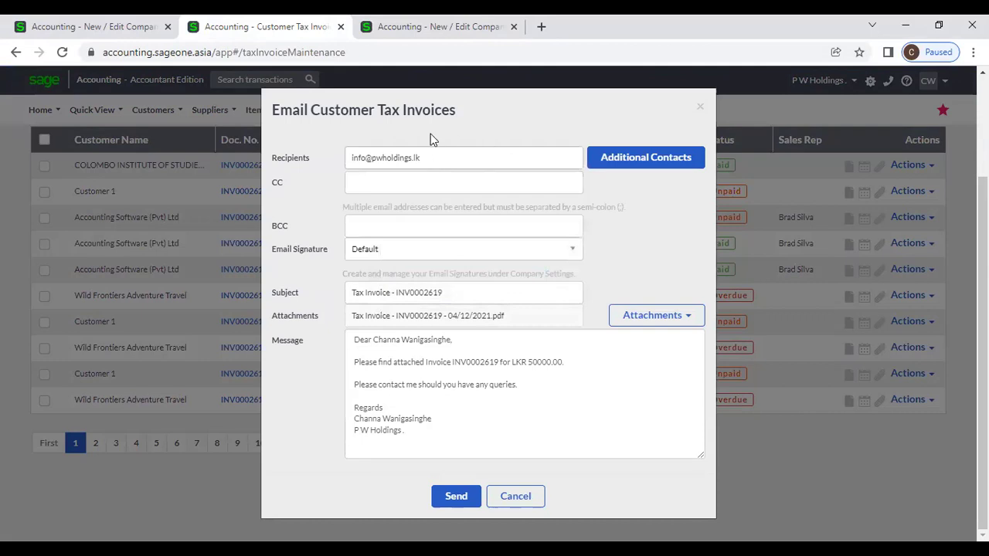
# Move between the invoice e-mail and Company Settings tabs, ending on Company Settings.
pyautogui.click(369, 29)
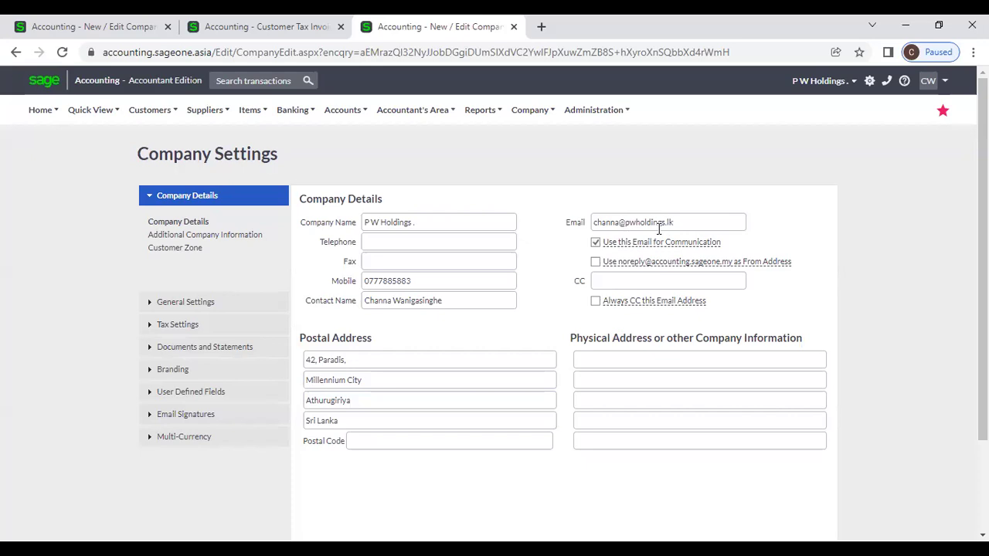
pyautogui.click(225, 27)
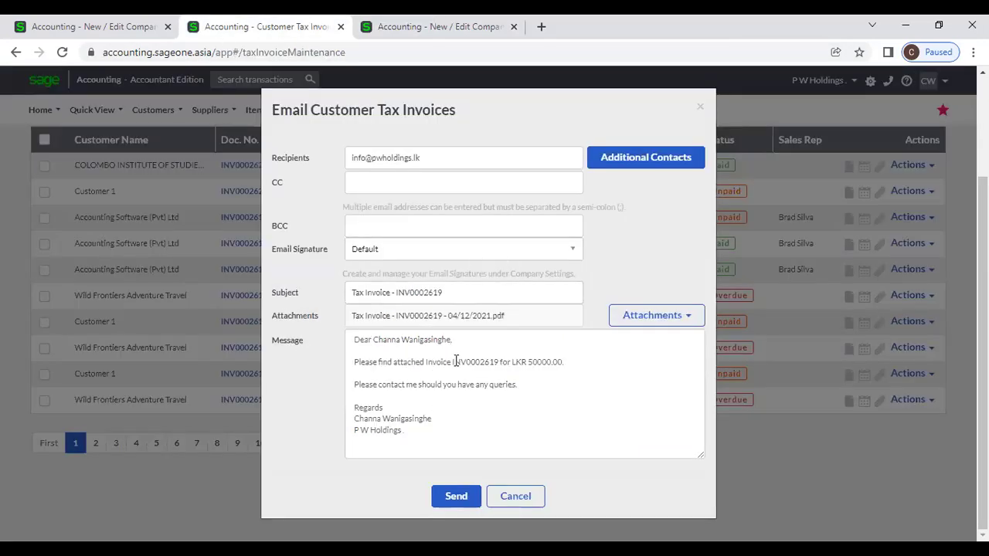
pyautogui.hotkey('ctrl', 'Tab')
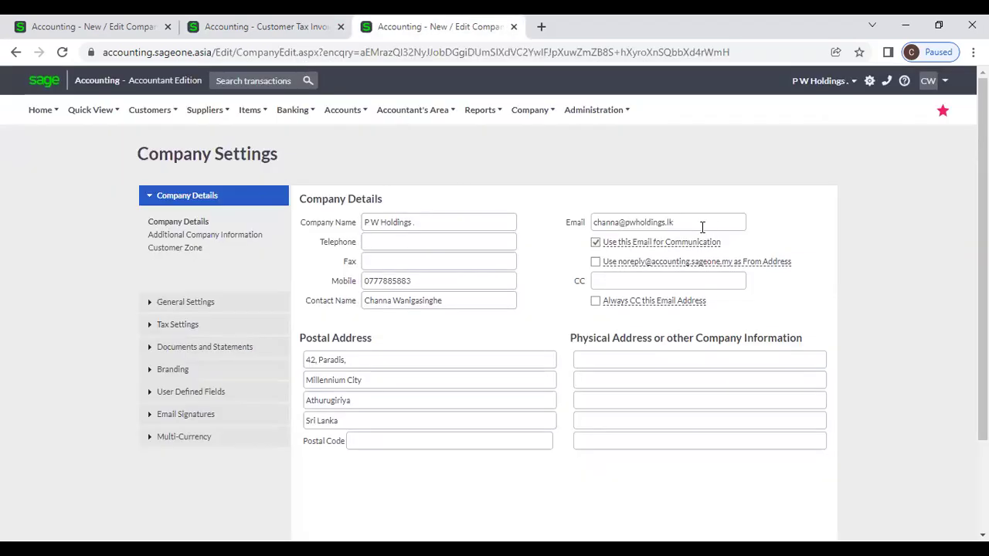
pyautogui.tripleClick(673, 220)
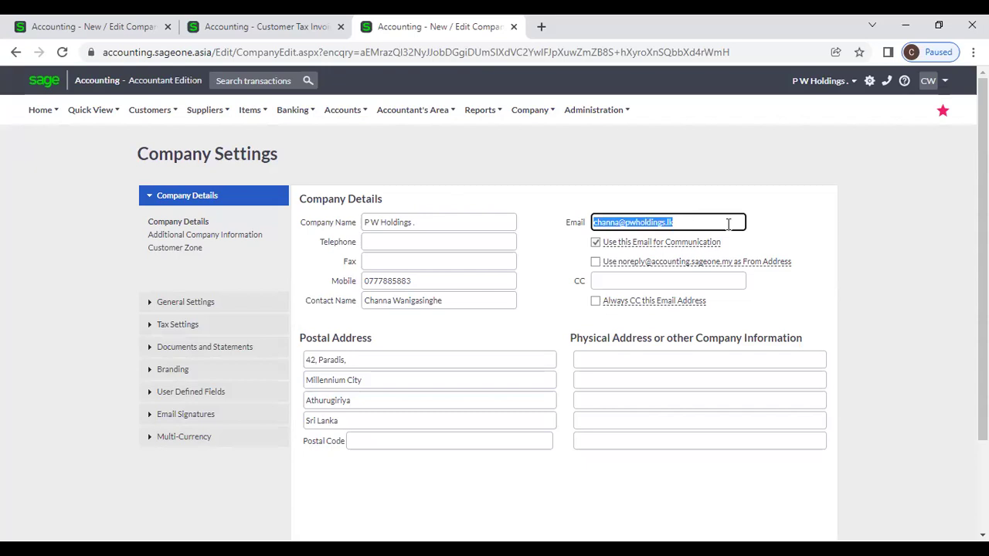
pyautogui.click(596, 263)
pyautogui.click(595, 242)
pyautogui.moveTo(654, 265)
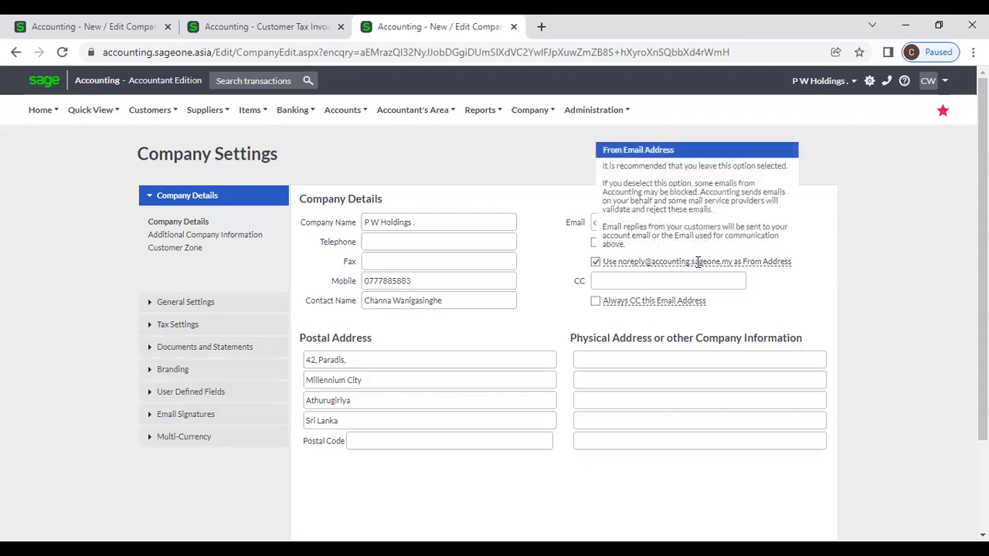
pyautogui.click(596, 263)
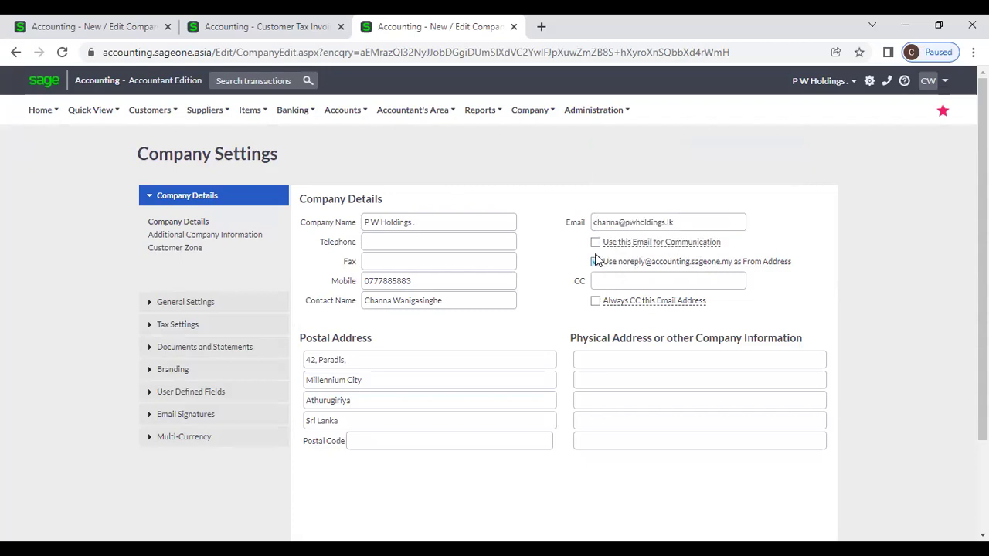
pyautogui.moveTo(669, 244)
pyautogui.click(641, 280)
pyautogui.click(595, 302)
pyautogui.click(595, 302)
pyautogui.click(631, 282)
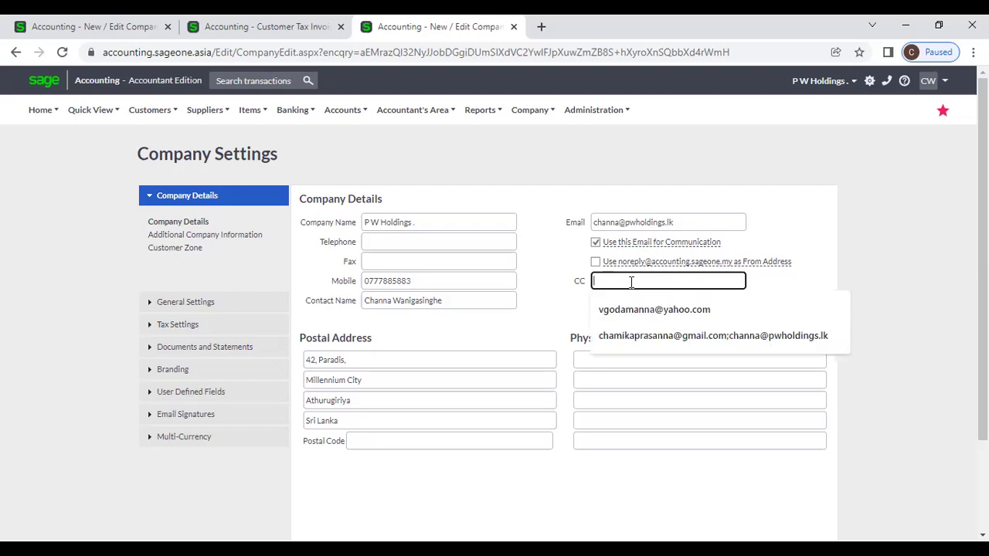
pyautogui.click(548, 307)
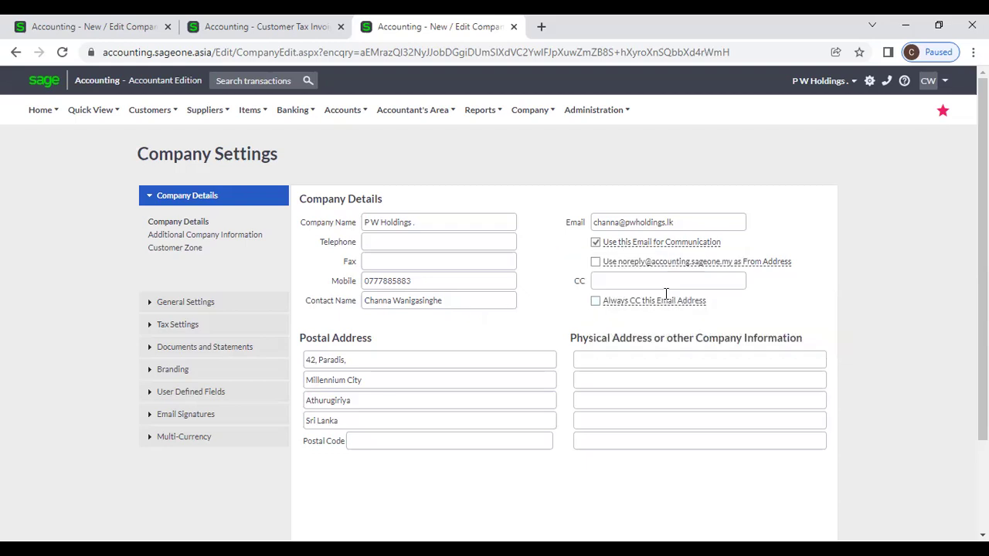
pyautogui.moveTo(666, 294)
pyautogui.scroll(-2, 722, 313)
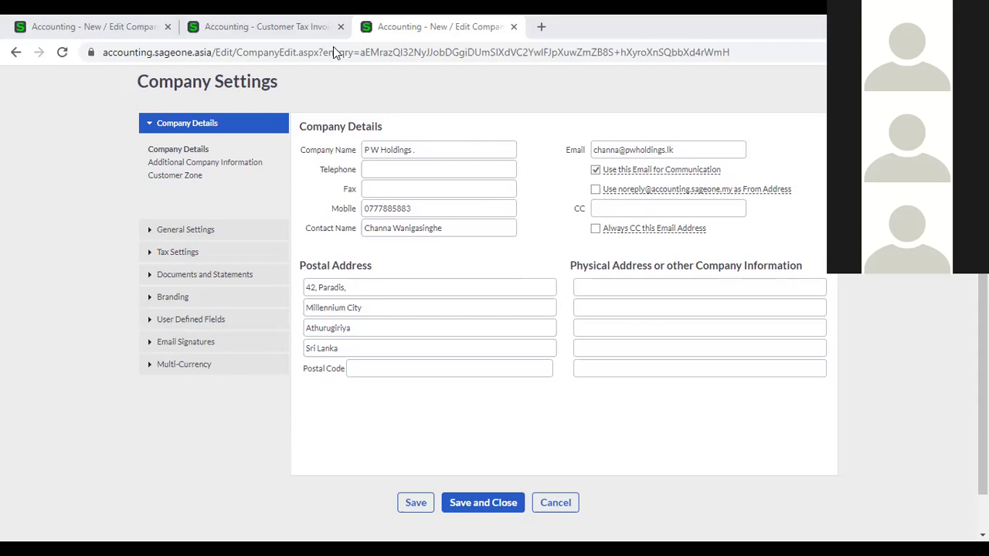
pyautogui.scroll(2, 732, 190)
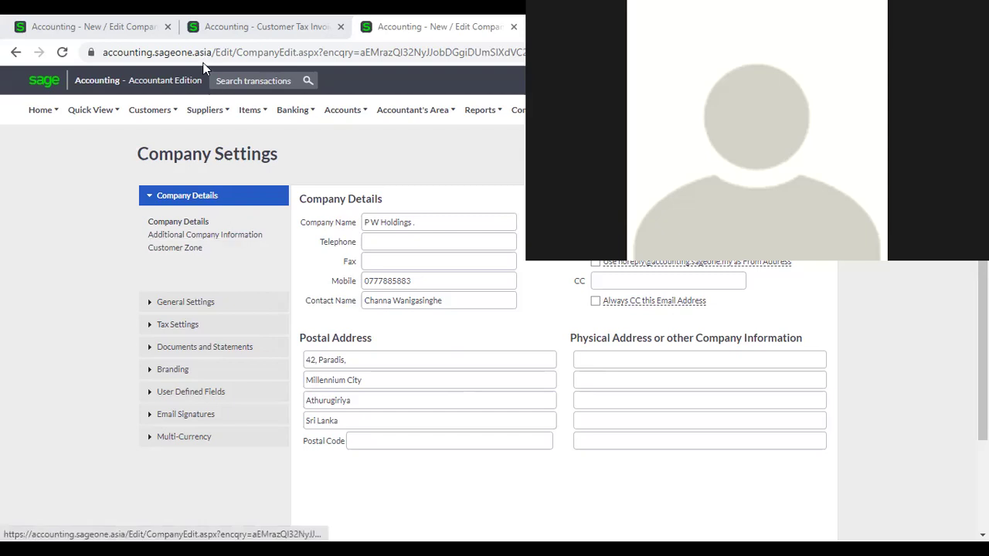
# Cancel the invoice e-mail on the Customer Tax Invoices tab.
pyautogui.click(254, 26)
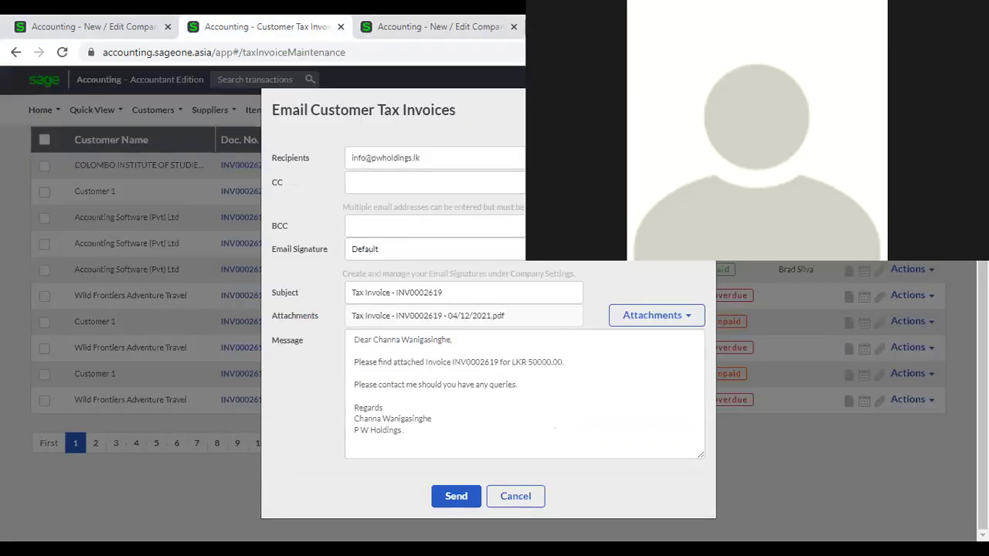
pyautogui.click(515, 496)
pyautogui.scroll(1, 503, 123)
# Open Company Settings and show Additional Company Information on the first settings tab.
pyautogui.moveTo(544, 109)
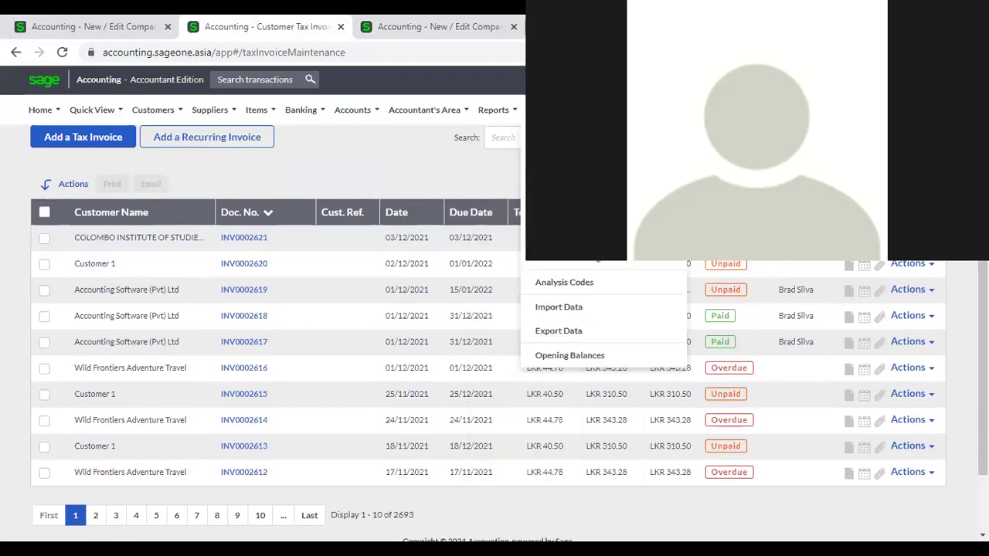
pyautogui.click(563, 137)
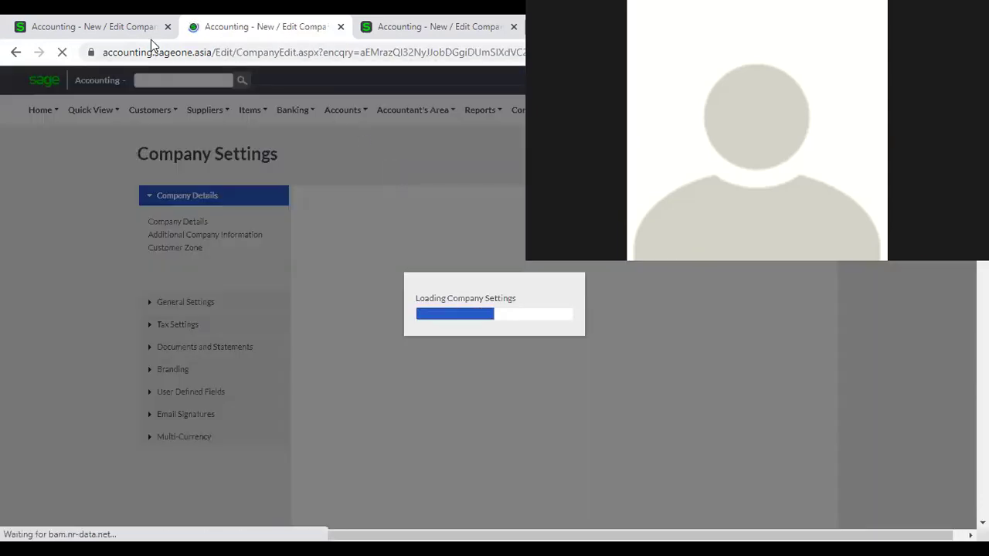
pyautogui.click(127, 27)
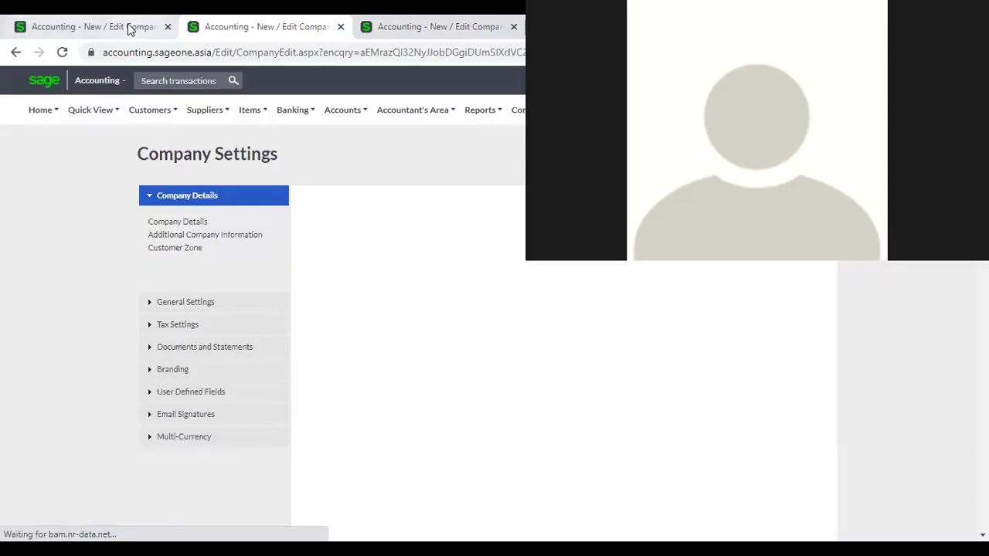
pyautogui.click(206, 235)
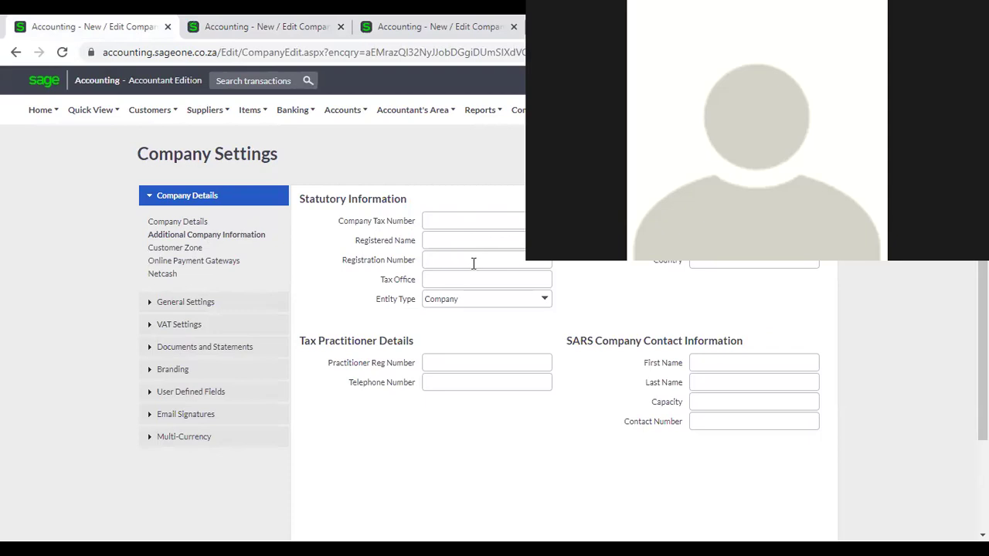
# Open the entity type list in Additional Company Information and close it unchanged.
pyautogui.click(545, 303)
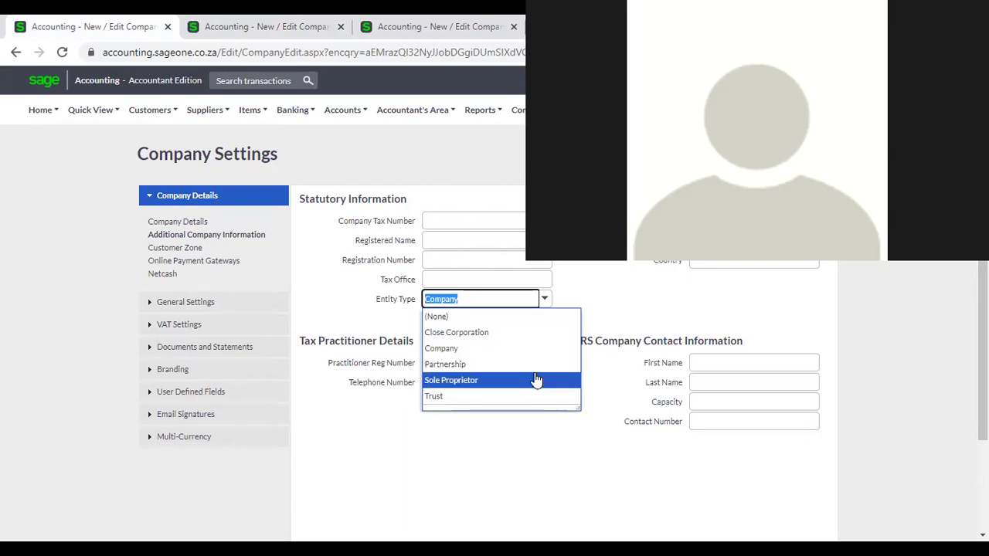
pyautogui.click(586, 286)
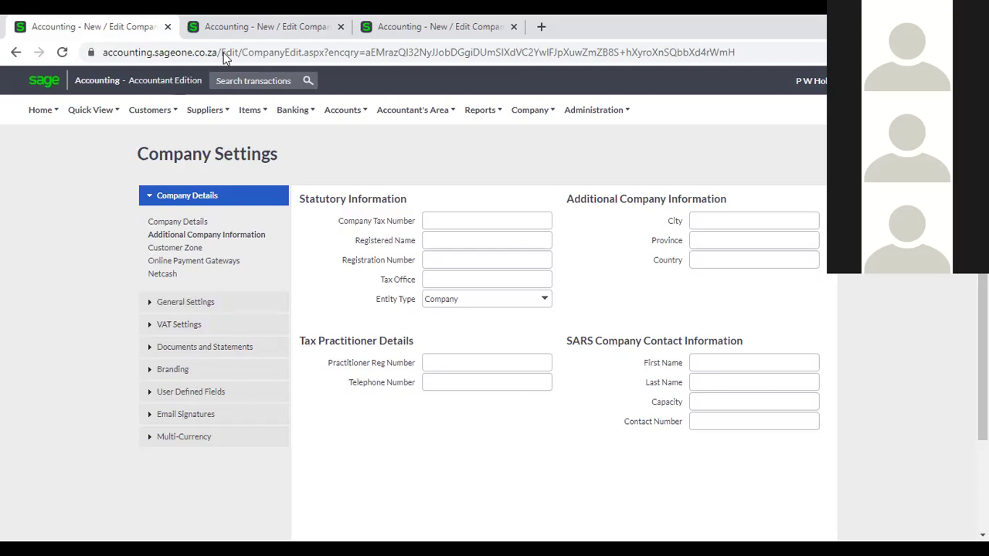
# View the Customer Zone settings, then open the other company's Customer Tax Invoices list.
pyautogui.click(185, 248)
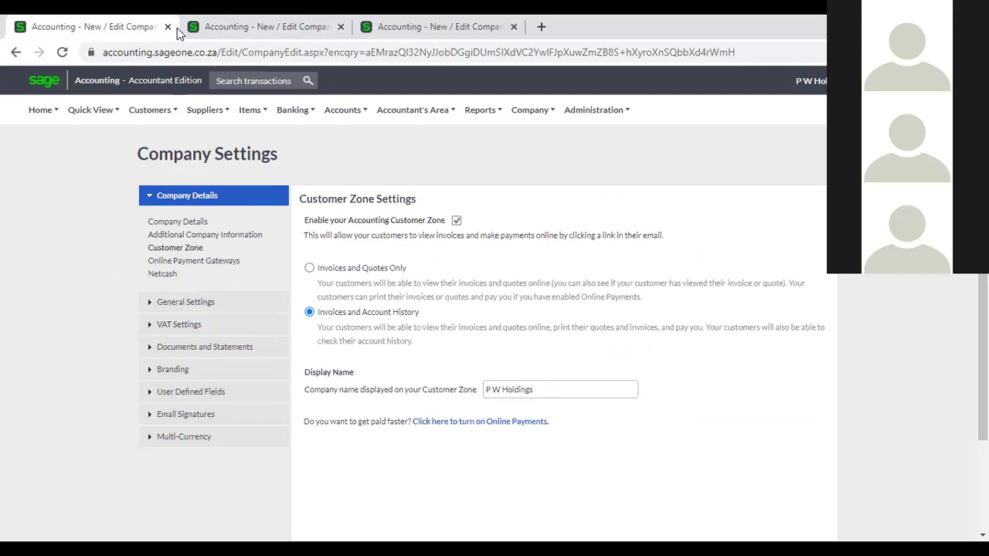
pyautogui.click(339, 29)
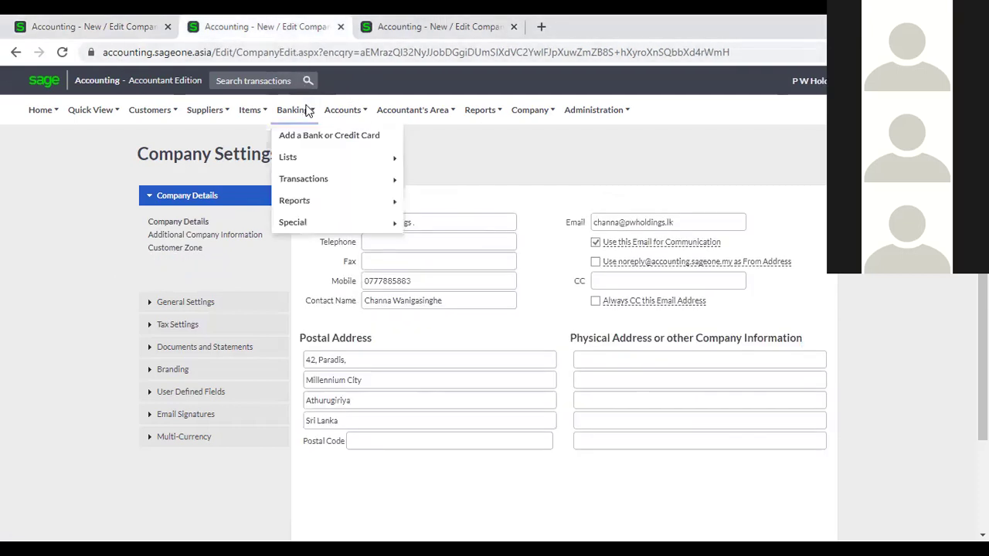
pyautogui.moveTo(156, 109)
pyautogui.moveTo(160, 173)
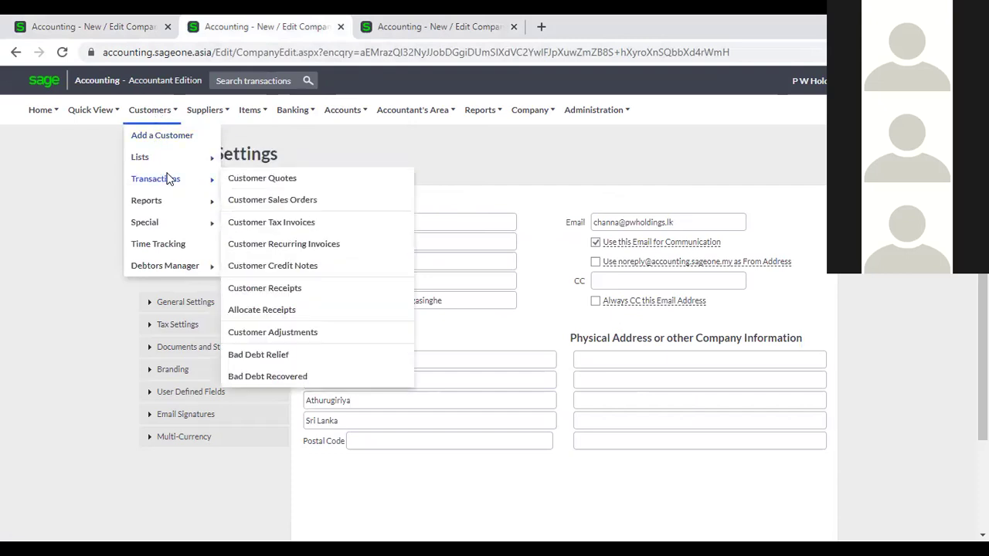
pyautogui.click(263, 225)
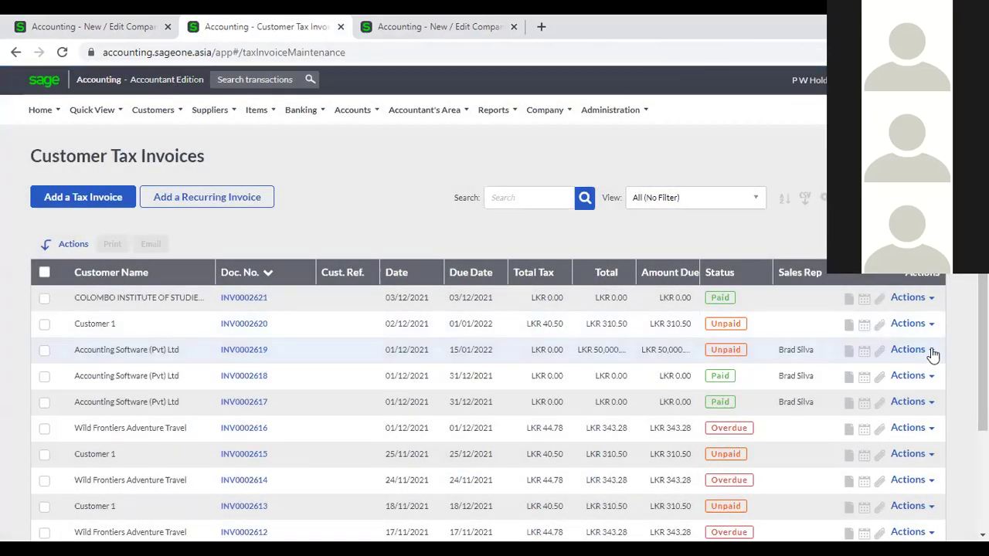
# Choose Email from invoice INV0002619's Actions menu to open the e-mail dialog.
pyautogui.click(932, 354)
pyautogui.click(887, 409)
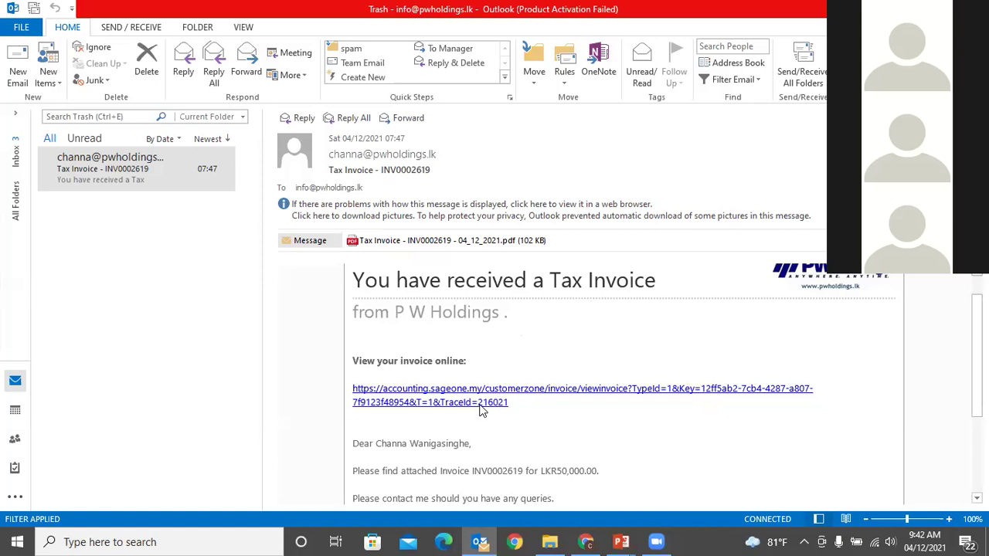
# Follow the e-mail's 'View your invoice online' link to see INV0002619 in the Customer Zone.
pyautogui.click(480, 407)
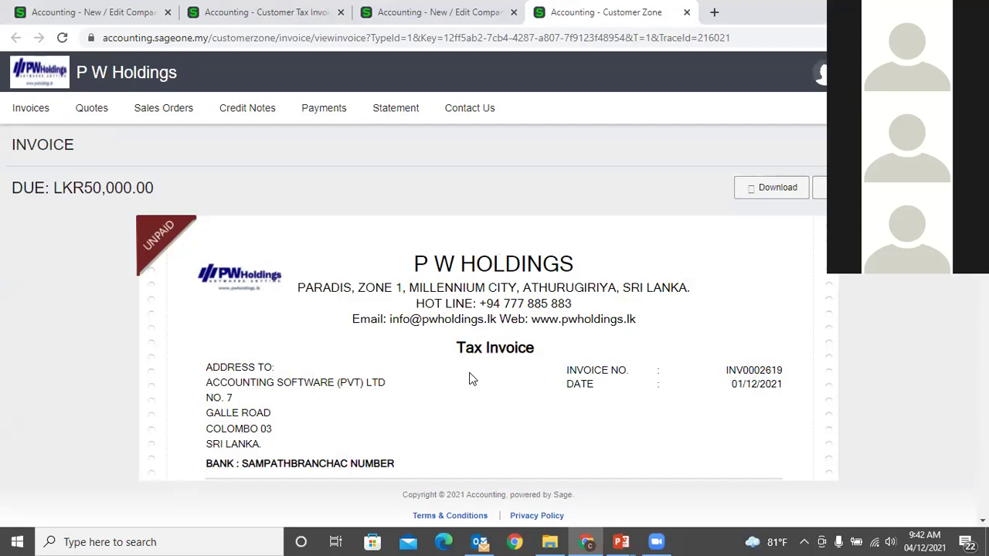
pyautogui.scroll(-1, 315, 340)
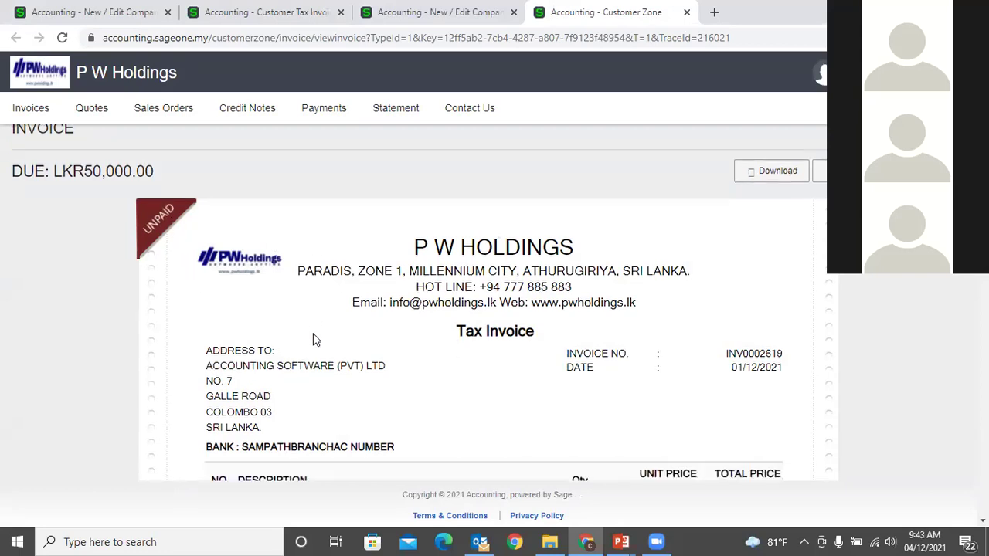
pyautogui.scroll(-2, 455, 324)
pyautogui.scroll(2, 355, 313)
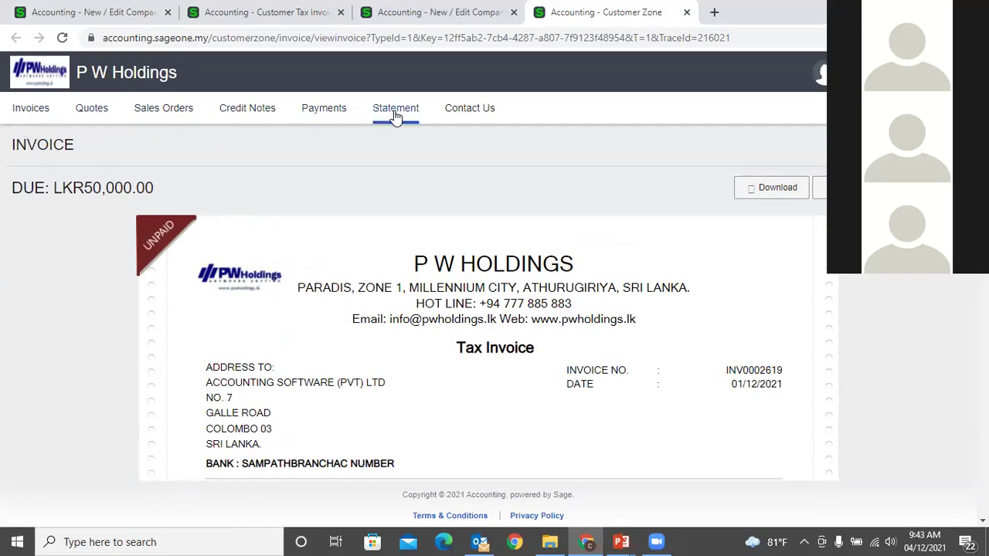
pyautogui.scroll(-10, 511, 225)
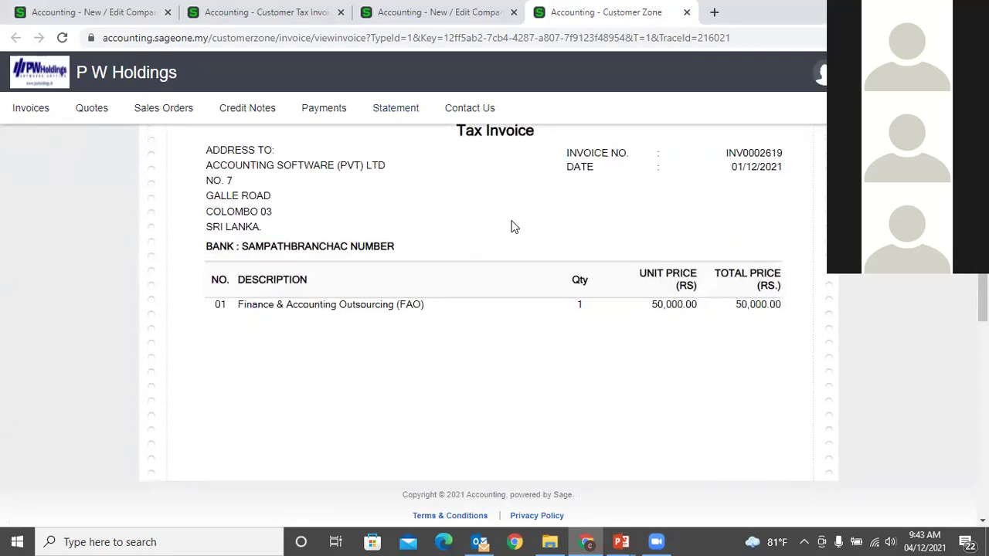
pyautogui.scroll(10, 514, 225)
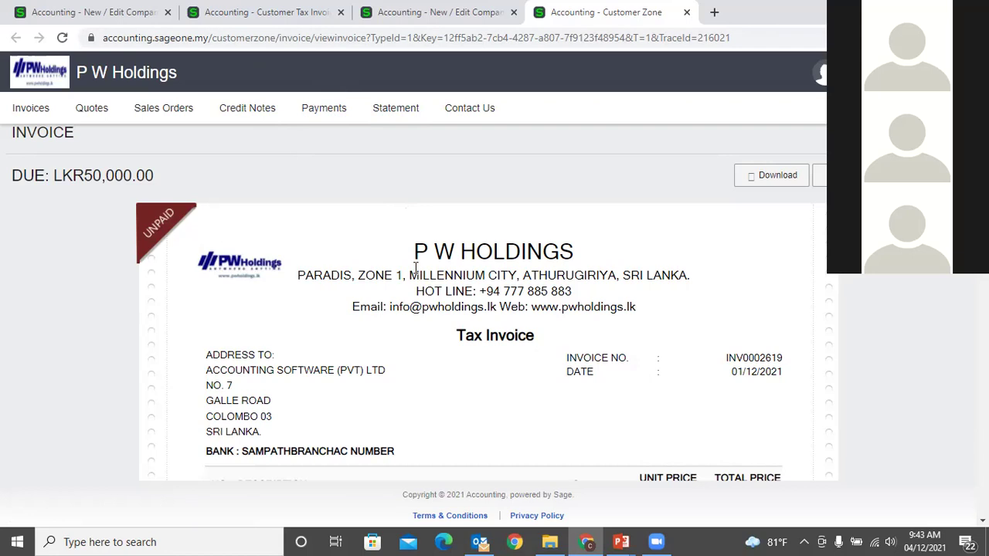
pyautogui.click(480, 541)
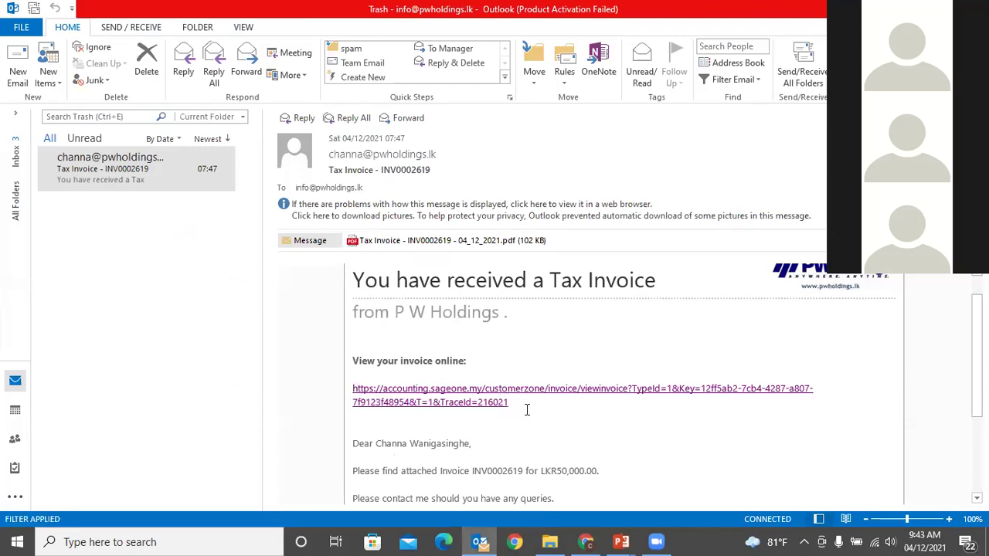
pyautogui.moveTo(596, 541)
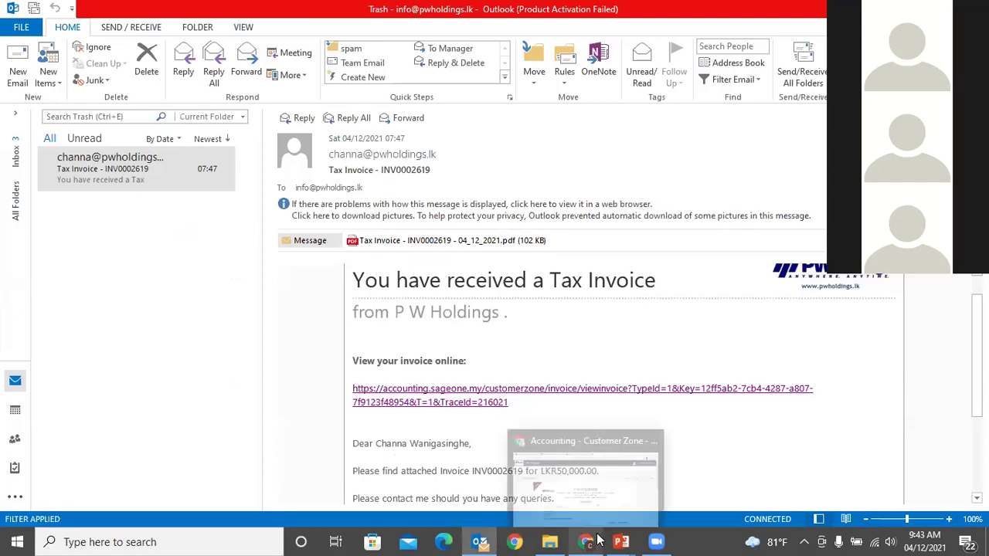
pyautogui.click(657, 540)
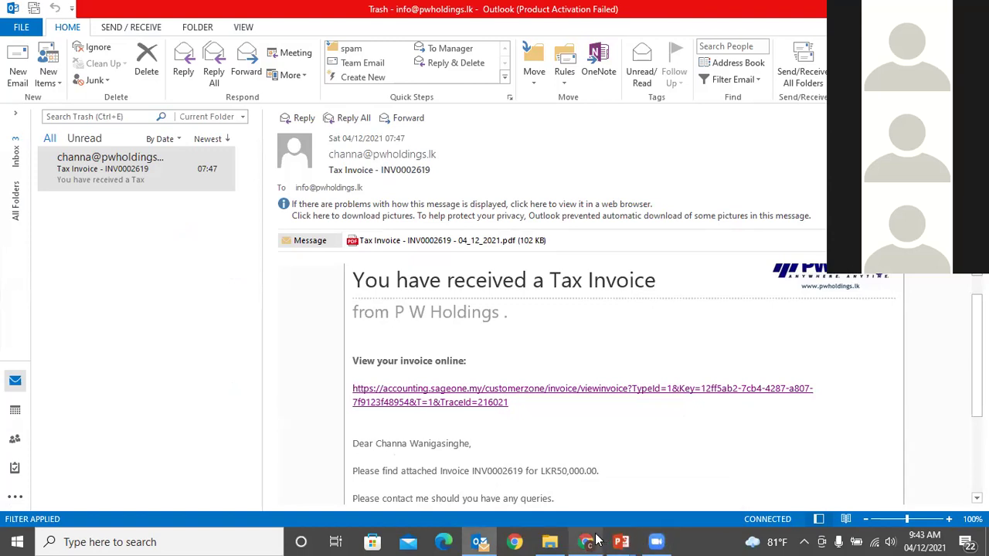
pyautogui.click(587, 541)
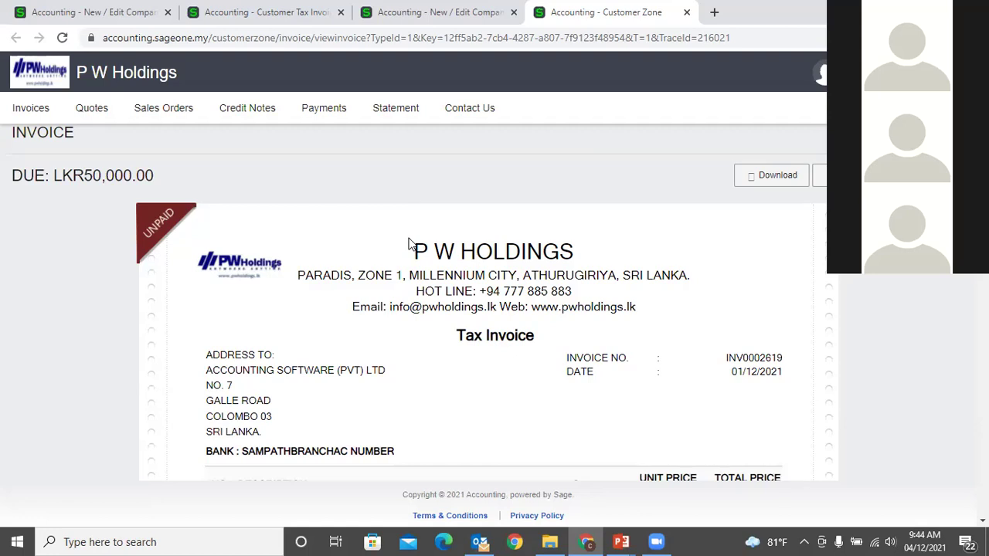
# Close the invoice e-mail dialog on the Customer Tax Invoices tab.
pyautogui.scroll(-3, 409, 244)
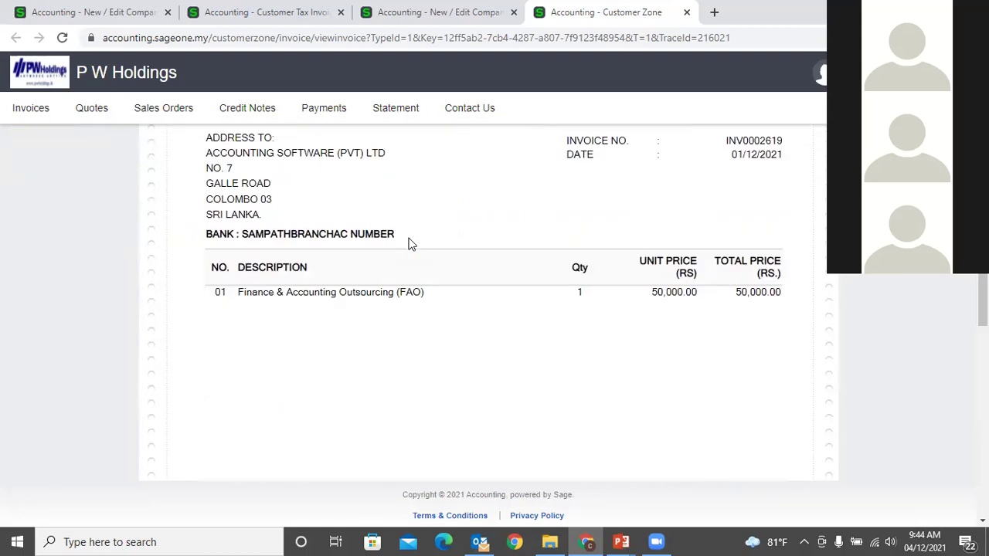
pyautogui.scroll(3, 409, 246)
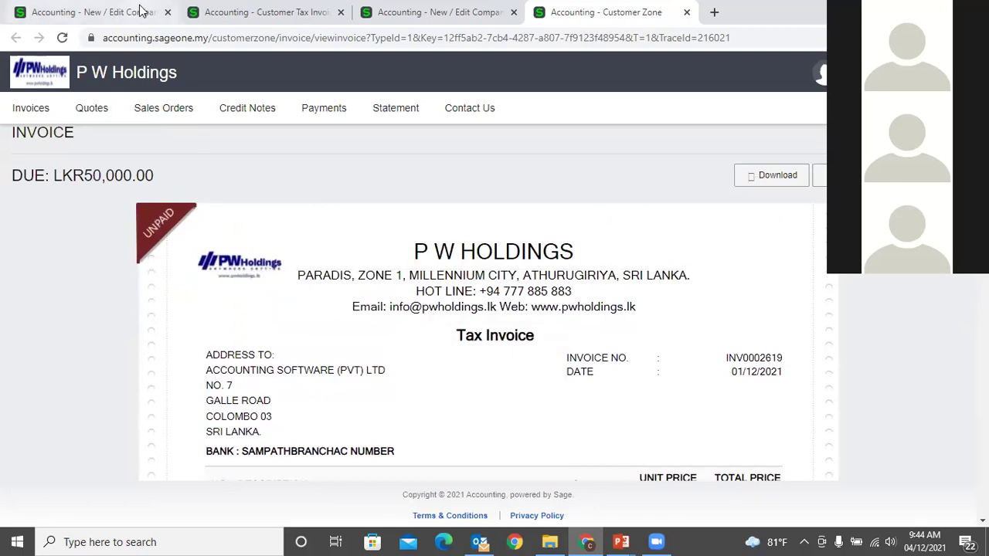
pyautogui.click(231, 12)
pyautogui.click(699, 92)
# Compare Company Settings with the customer's online invoice view, ending on Customer Zone.
pyautogui.click(36, 13)
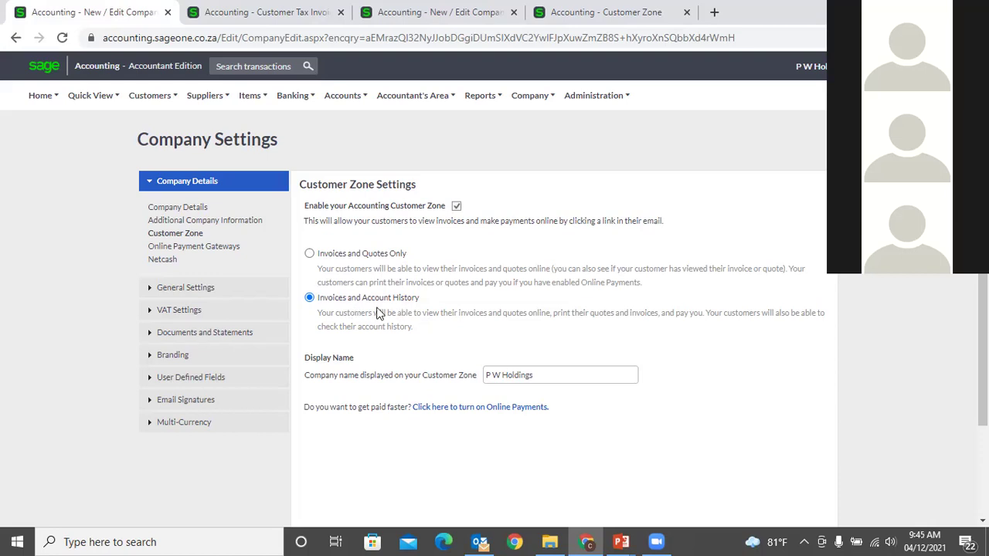
pyautogui.click(656, 14)
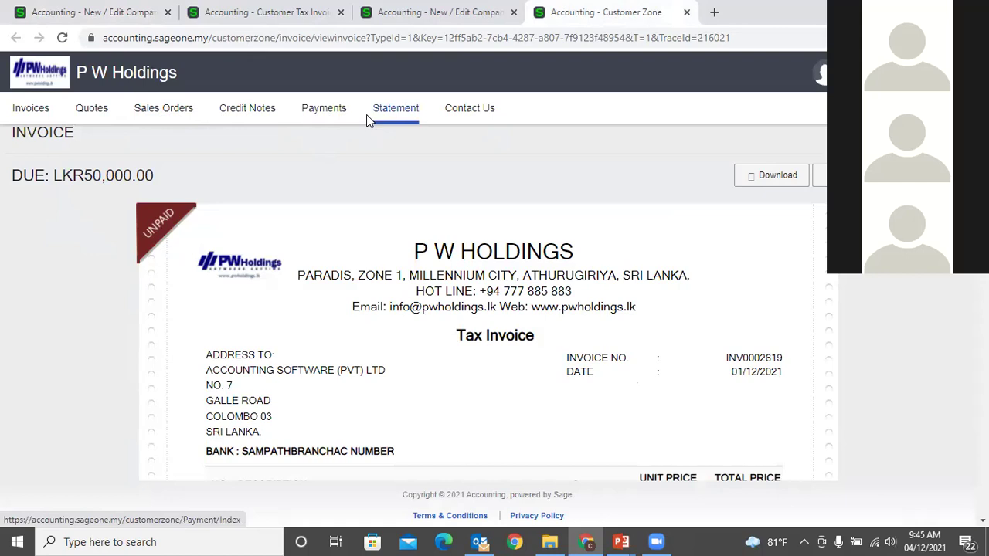
pyautogui.click(99, 13)
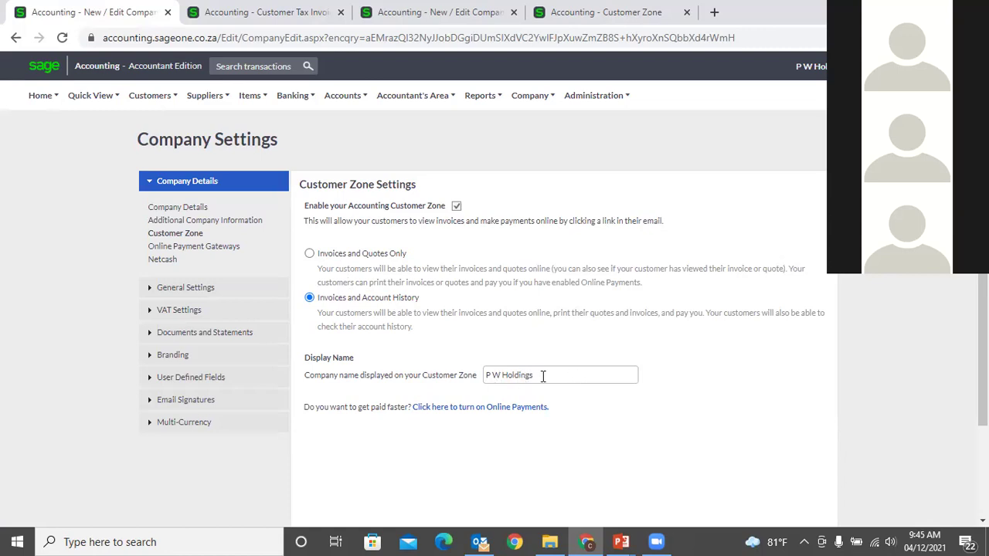
# Save the Customer Zone settings and go to the empty Online Payment Gateways section.
pyautogui.scroll(-2, 550, 375)
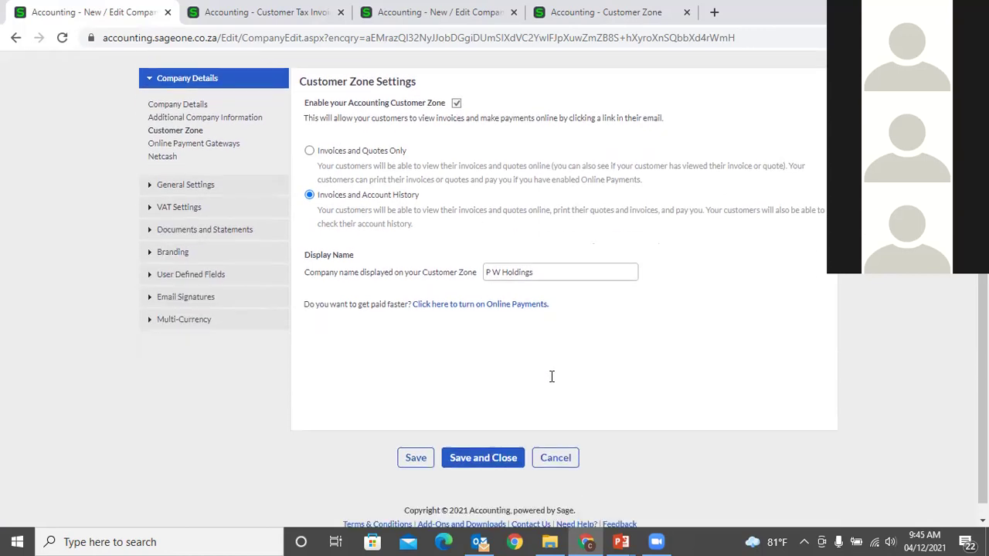
pyautogui.click(427, 451)
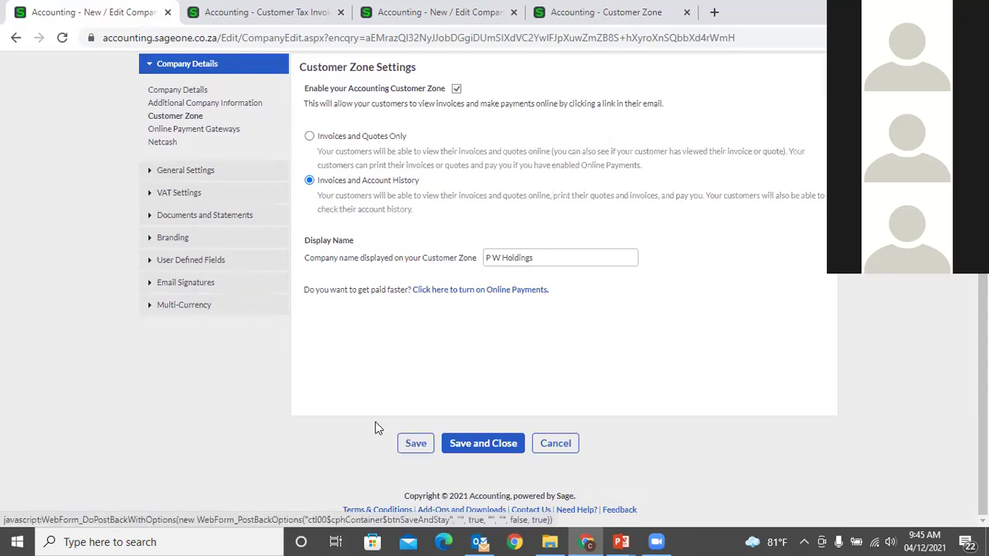
pyautogui.scroll(1, 168, 406)
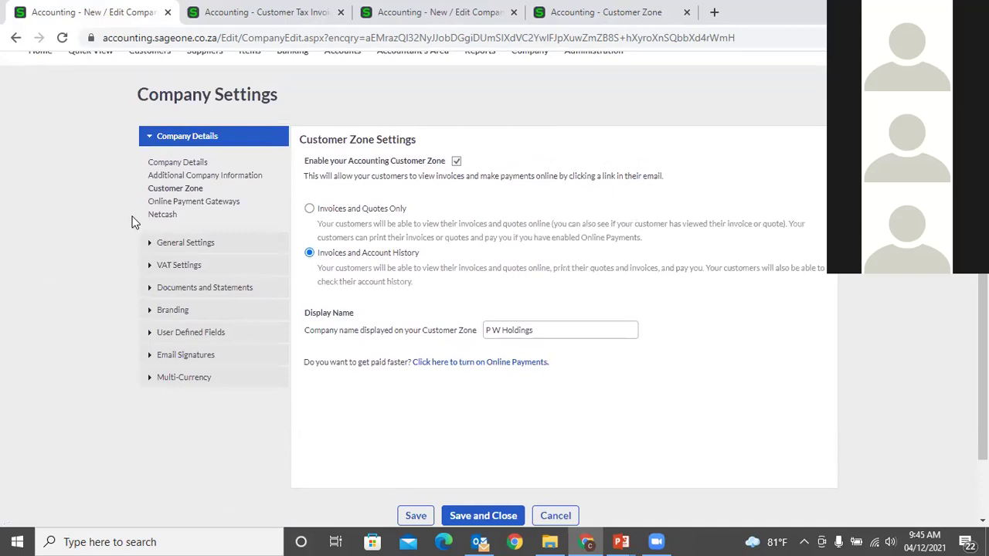
pyautogui.click(189, 202)
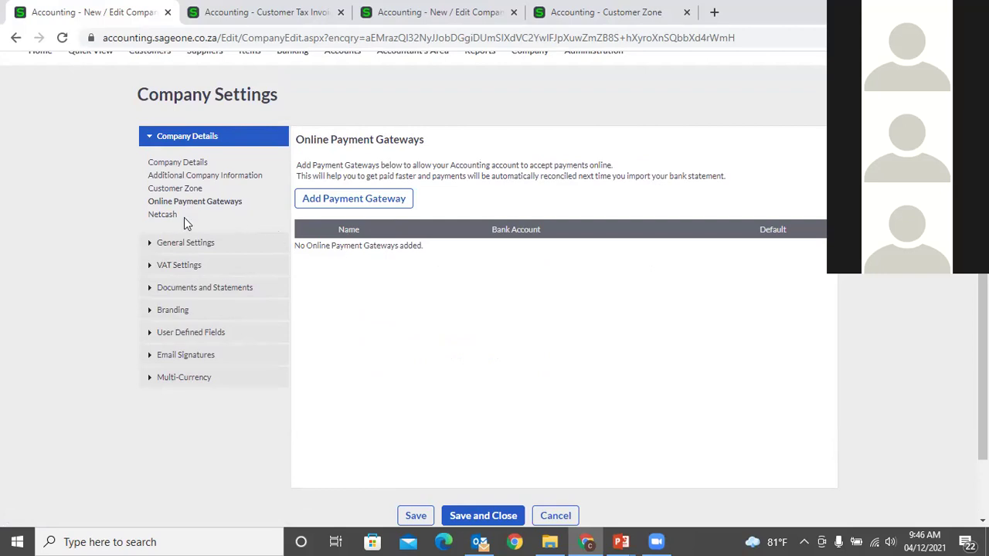
# Review the Netcash payment settings and leave its bank account set to (None).
pyautogui.click(161, 215)
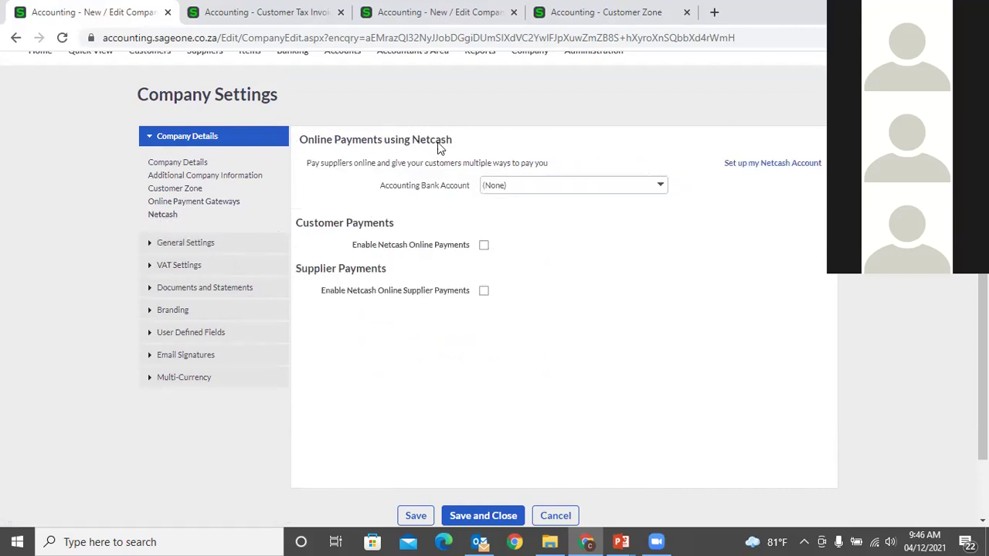
pyautogui.click(661, 187)
pyautogui.click(715, 219)
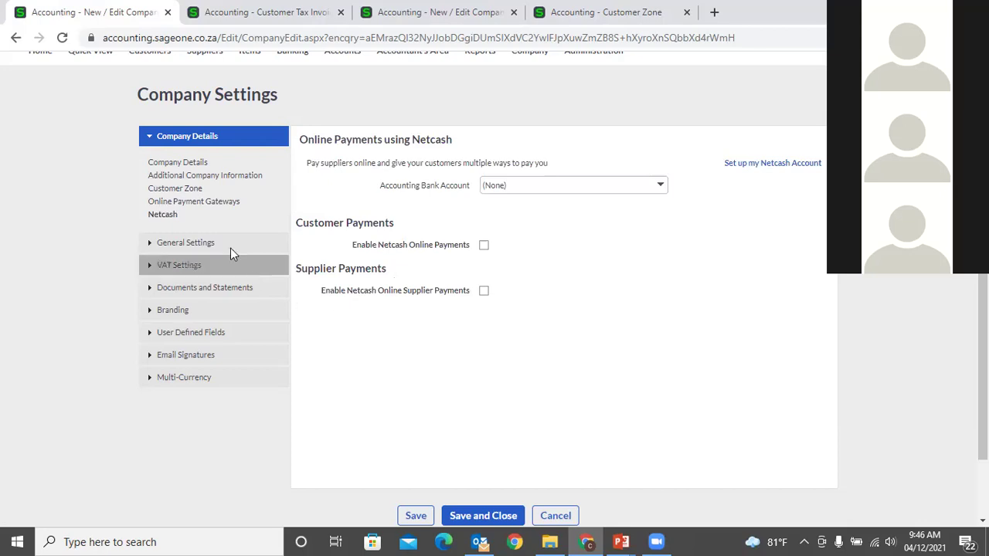
# Check the company details and statutory information, return to Customer Zone, and expand General Settings.
pyautogui.click(189, 165)
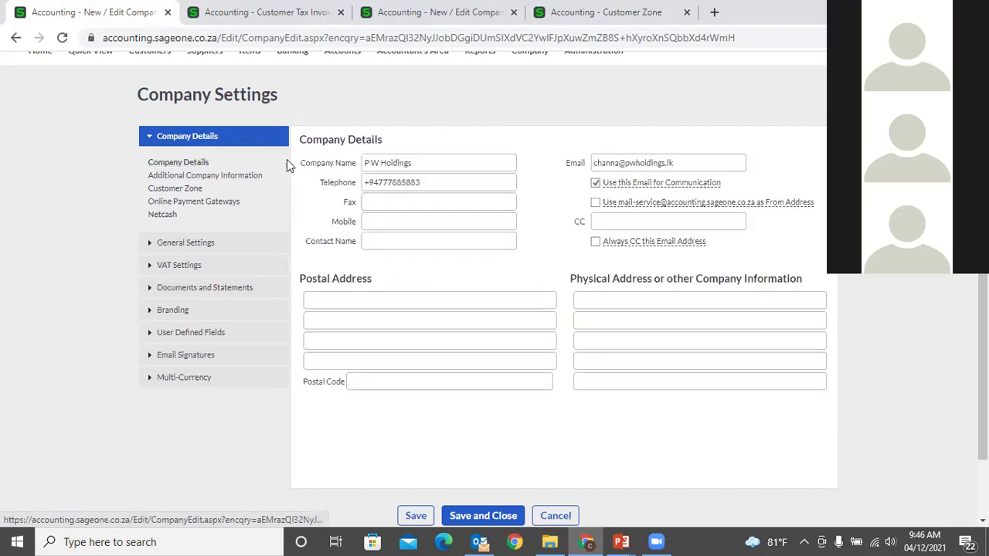
pyautogui.click(238, 176)
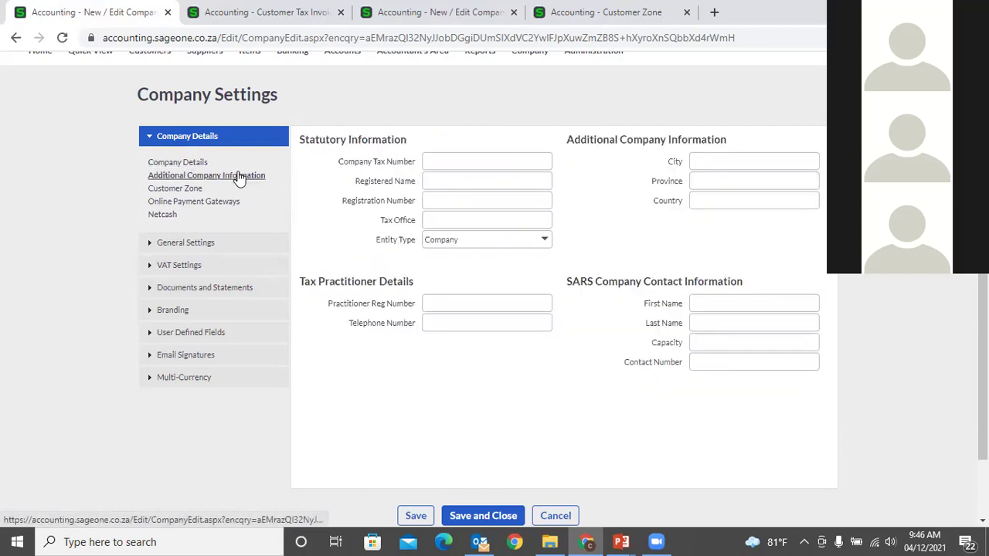
pyautogui.click(186, 189)
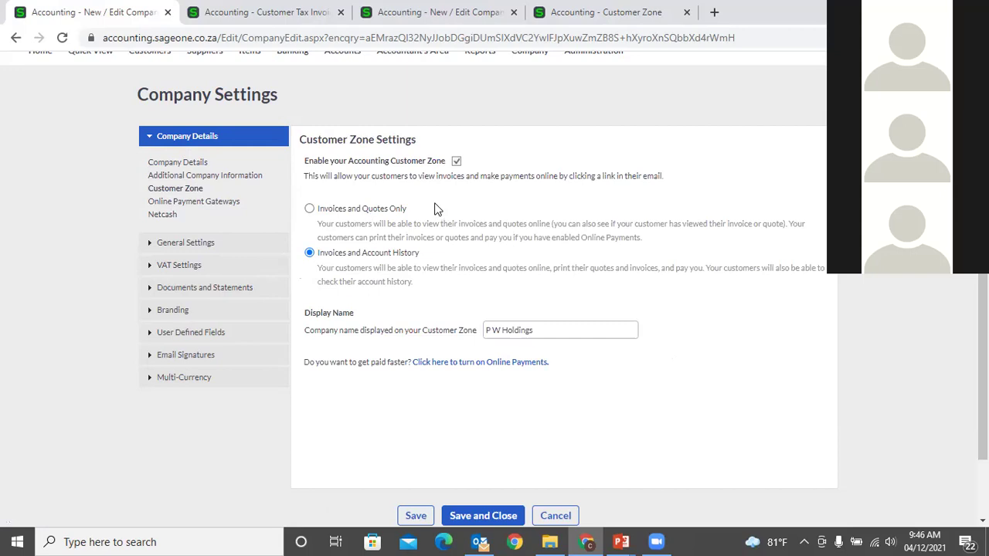
pyautogui.click(186, 243)
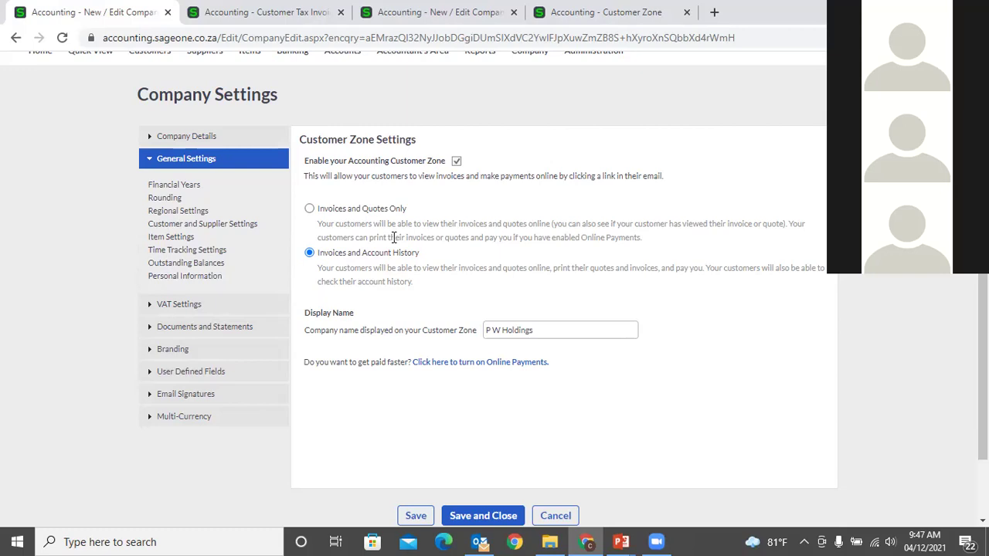
# Open the Financial Years page under General Settings.
pyautogui.click(185, 160)
pyautogui.click(185, 162)
pyautogui.click(192, 187)
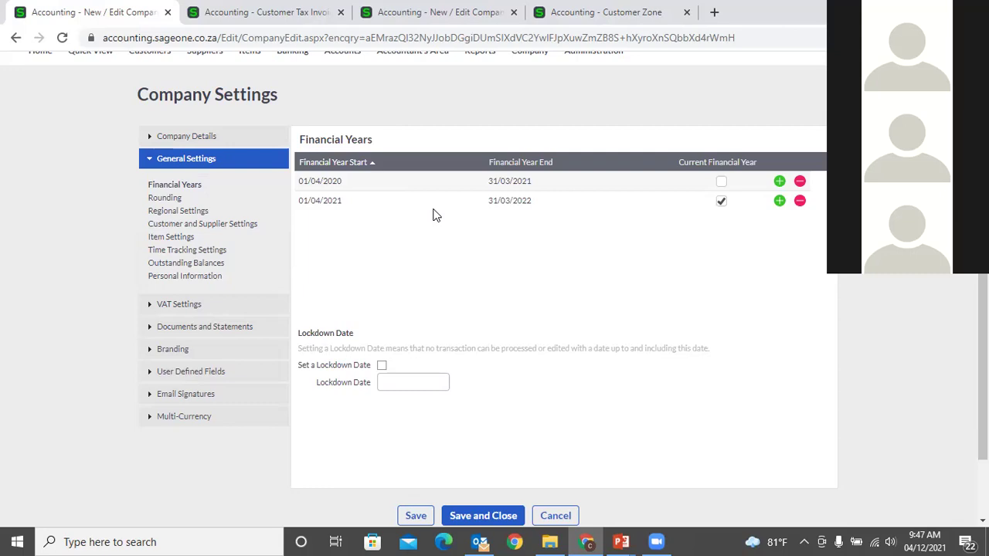
# Add the 01/04/2022–31/03/2023 financial year and remove the extra 2023–2024 and 2024–2025 rows.
pyautogui.click(780, 201)
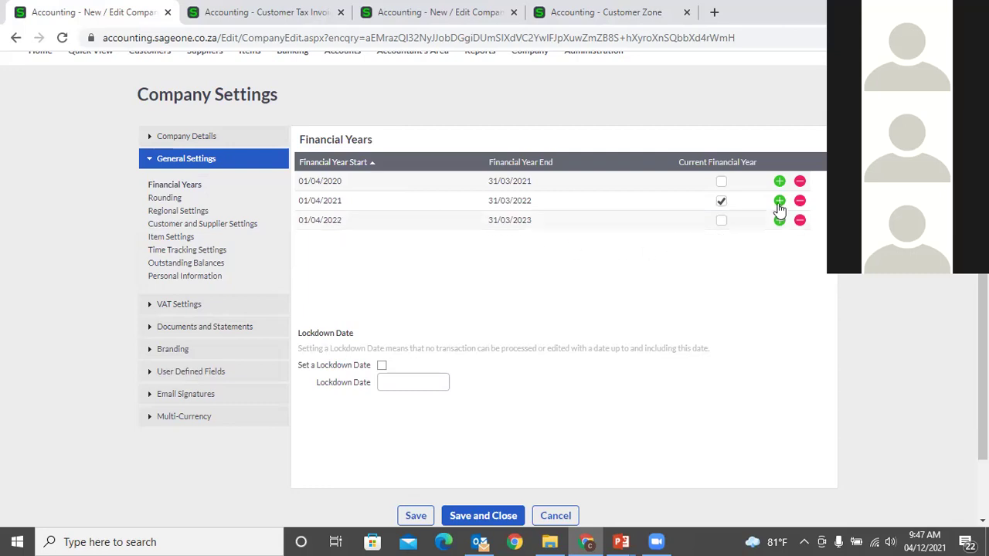
pyautogui.click(779, 221)
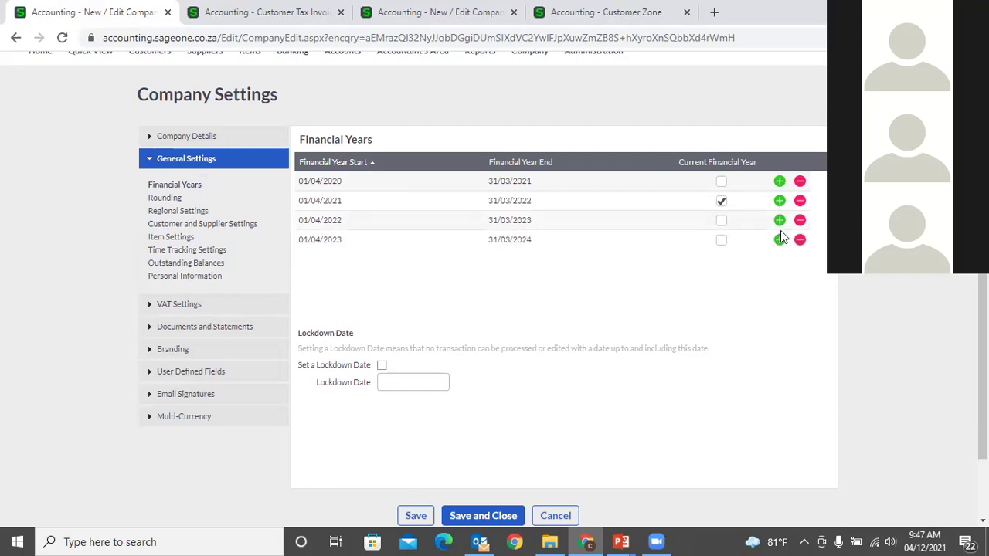
pyautogui.click(779, 240)
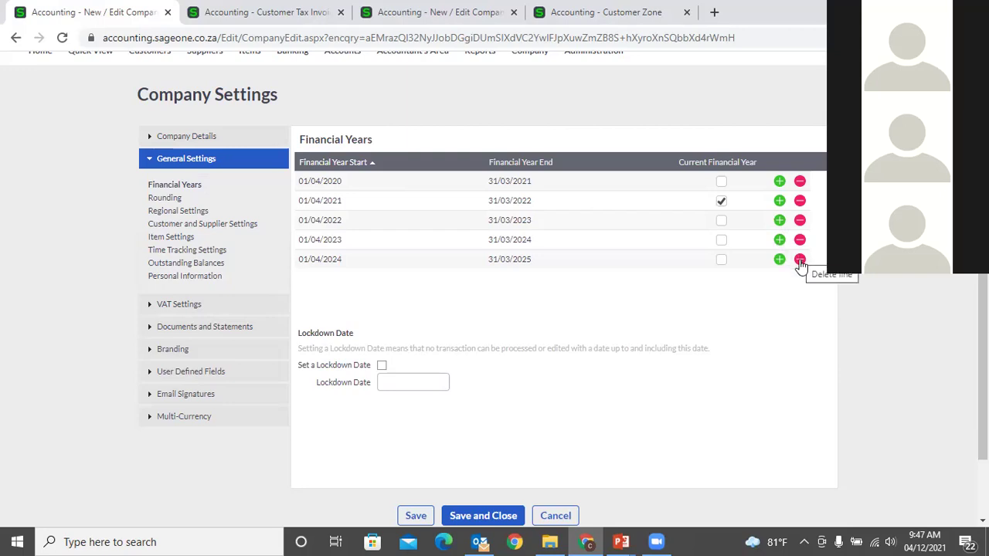
pyautogui.click(800, 260)
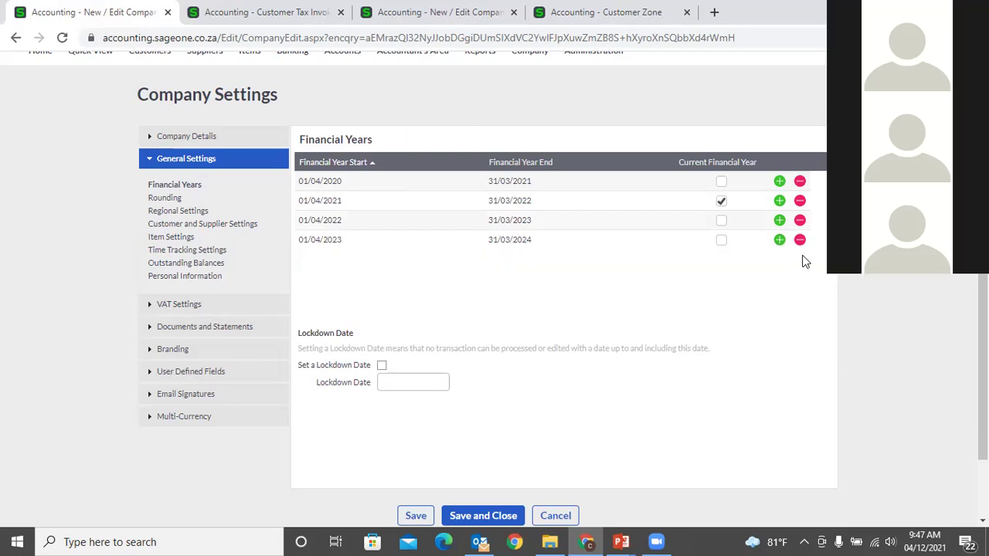
pyautogui.click(800, 240)
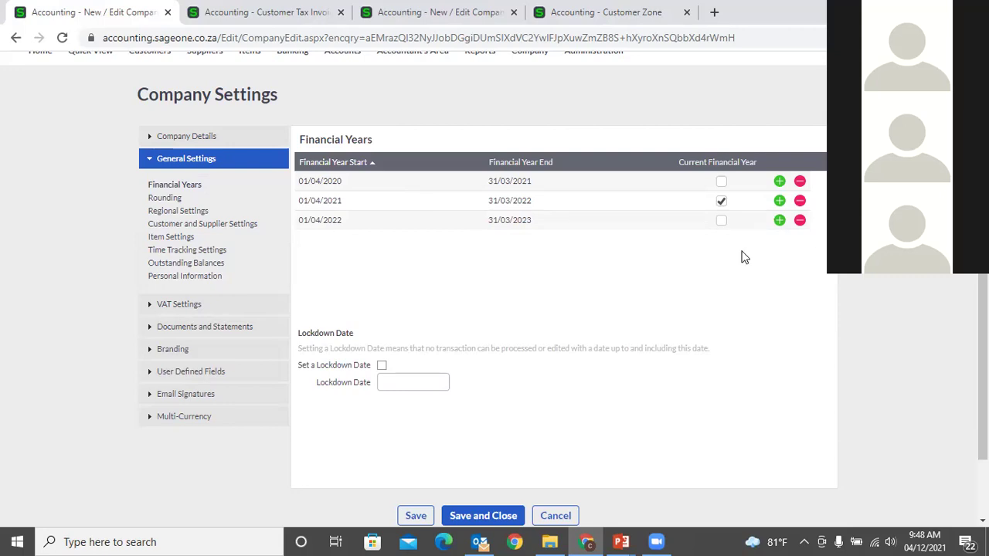
pyautogui.click(336, 187)
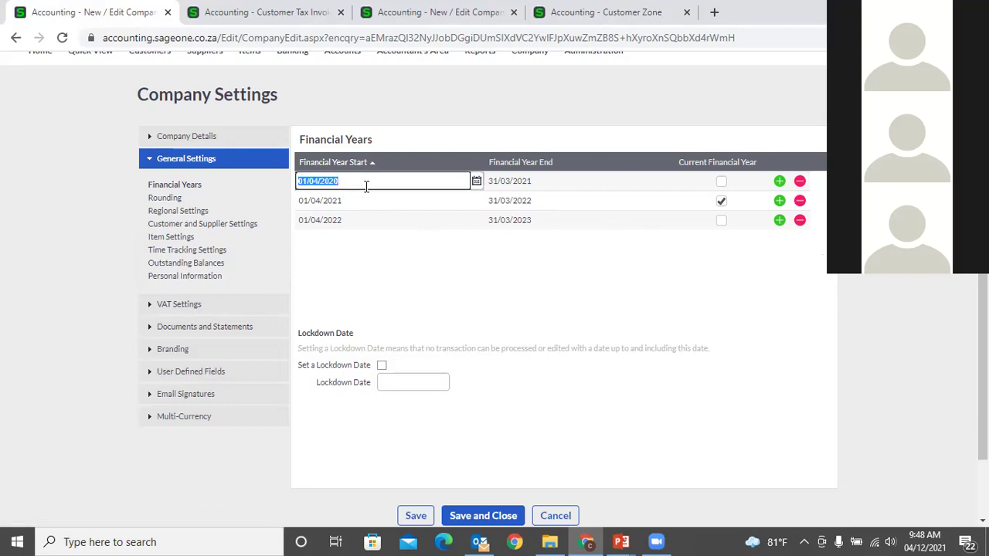
pyautogui.click(369, 184)
pyautogui.click(552, 184)
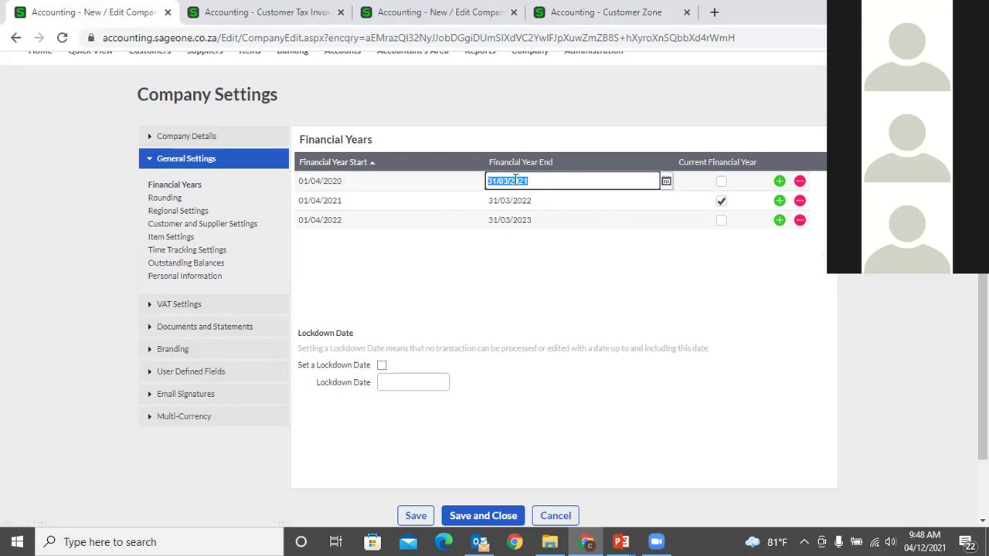
pyautogui.click(334, 184)
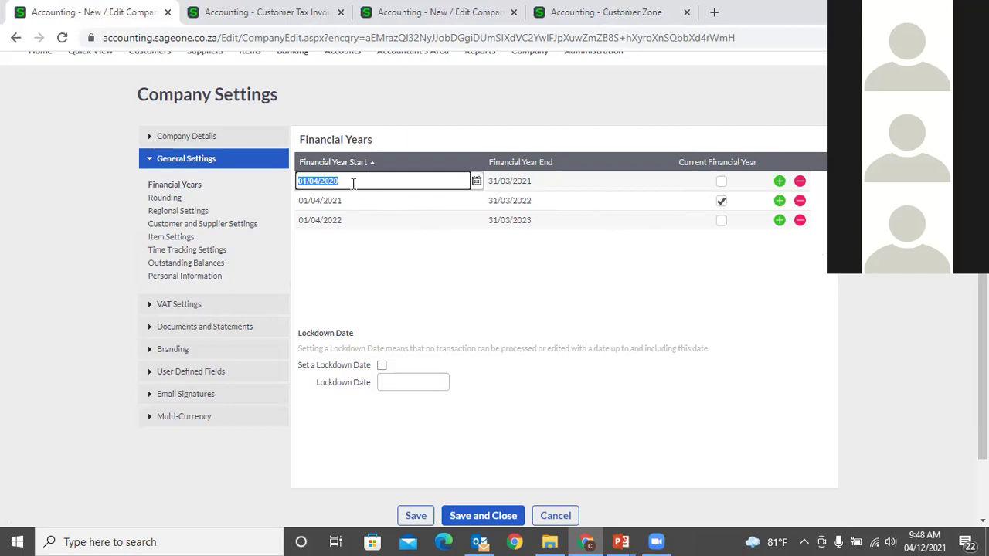
pyautogui.click(521, 183)
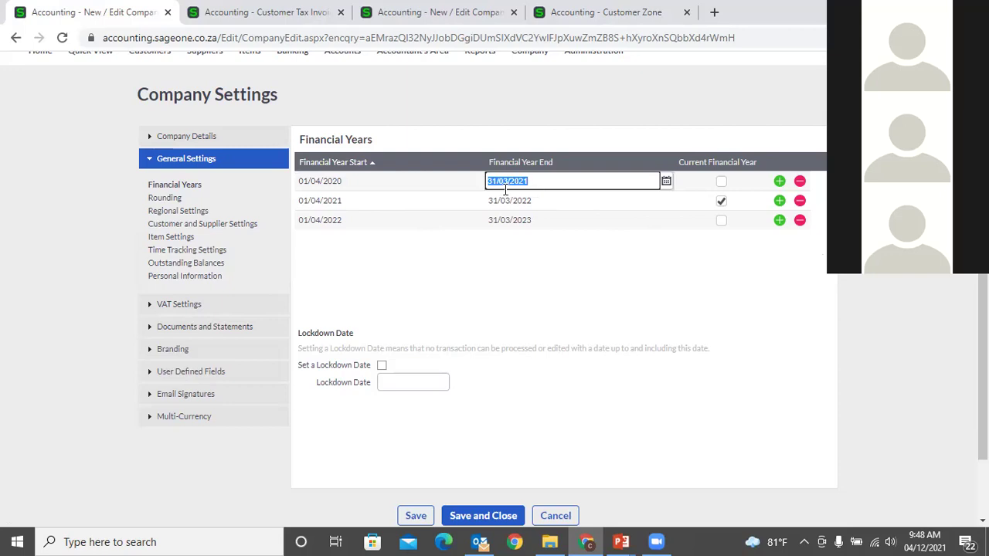
pyautogui.click(398, 207)
pyautogui.click(503, 207)
pyautogui.click(374, 186)
pyautogui.click(533, 196)
pyautogui.click(533, 187)
pyautogui.click(638, 292)
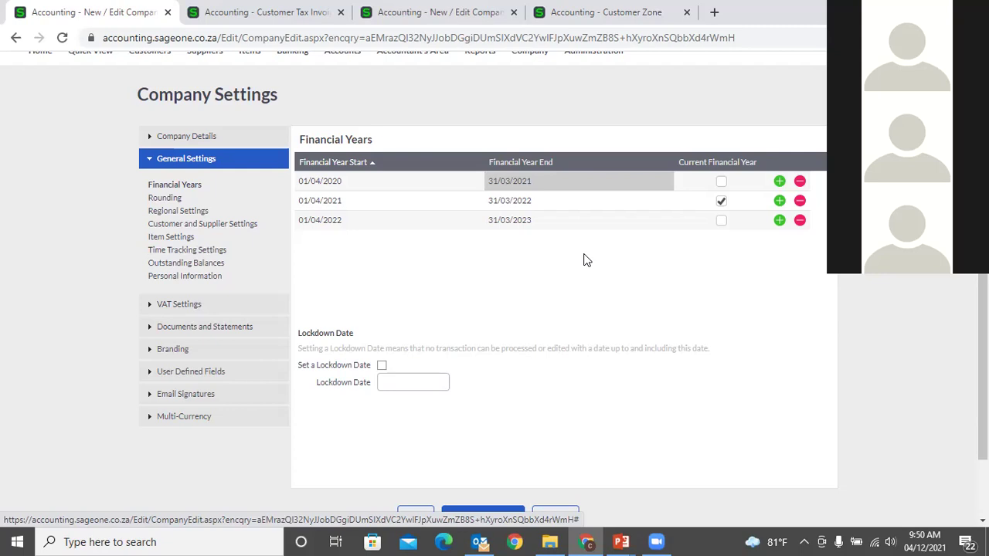
# Run the Customer Balances – Days Outstanding report for all customers as at 04/12/2021.
pyautogui.click(269, 12)
pyautogui.moveTo(171, 105)
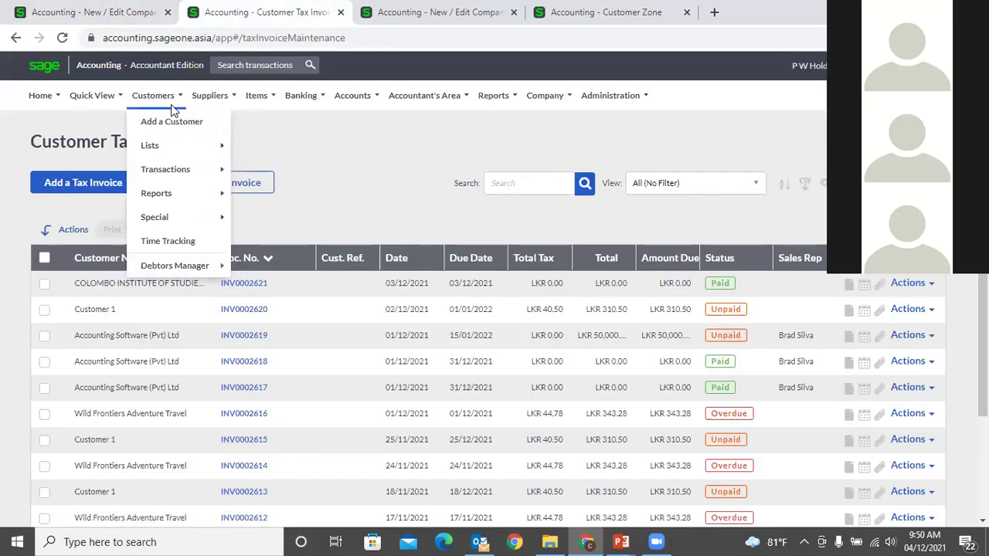
pyautogui.moveTo(164, 191)
pyautogui.click(315, 280)
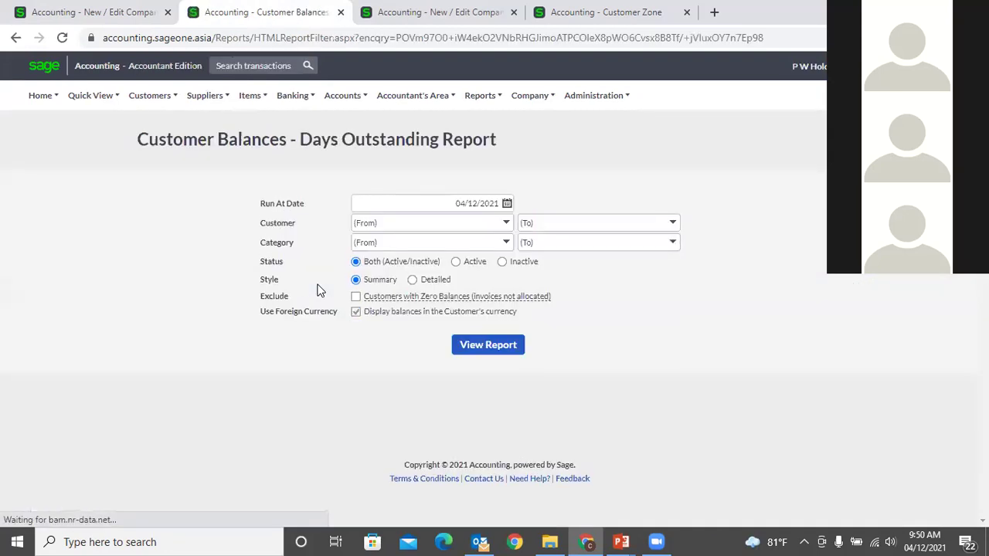
pyautogui.click(471, 343)
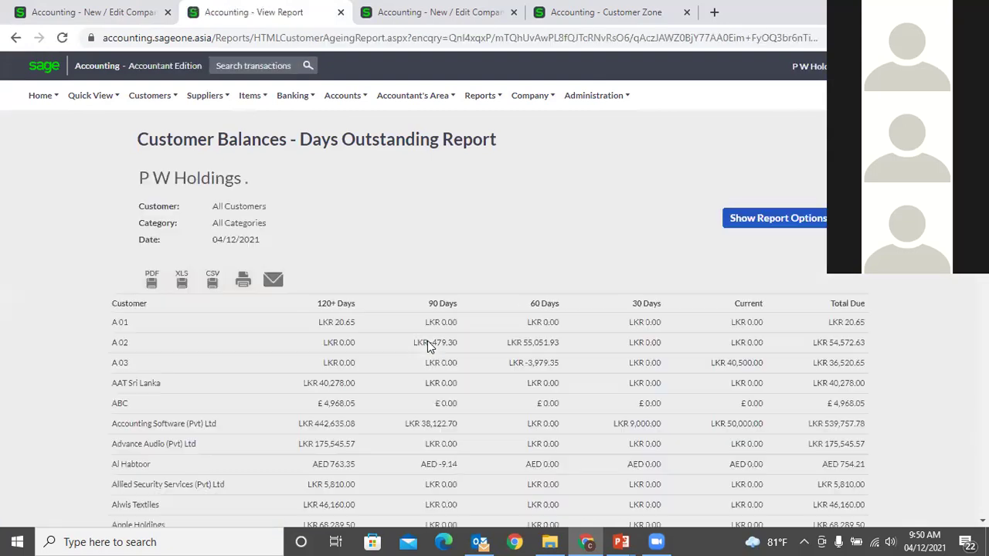
# Refresh the Days Outstanding report in Detailed style, showing A 01 owing LKR 20.65 at 120+ days.
pyautogui.click(765, 219)
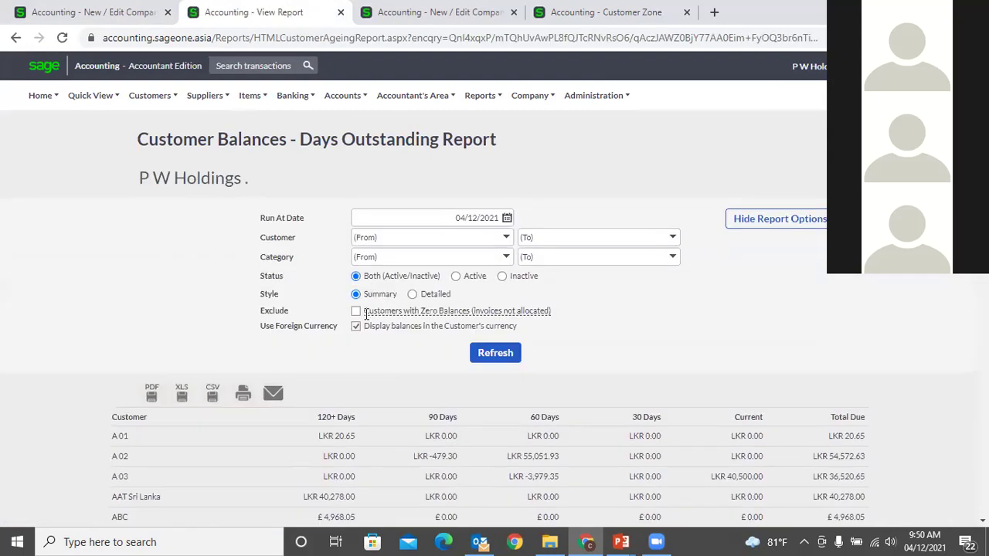
pyautogui.click(412, 294)
pyautogui.click(498, 353)
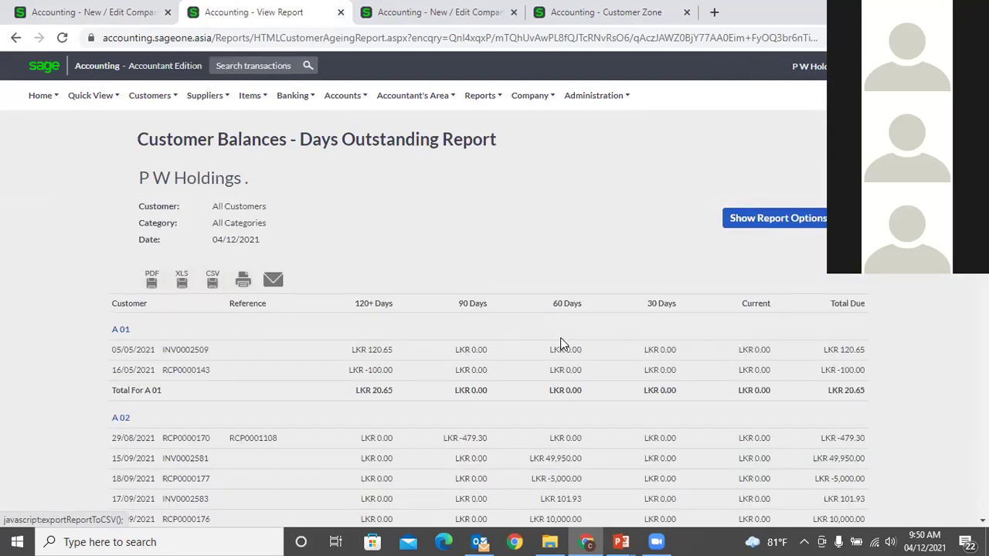
pyautogui.scroll(-2, 562, 340)
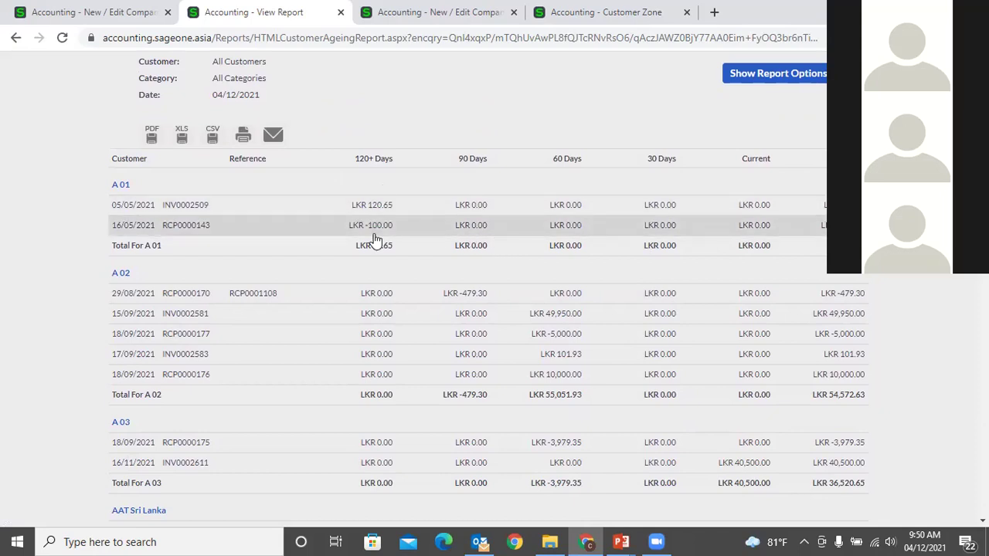
pyautogui.scroll(2, 339, 303)
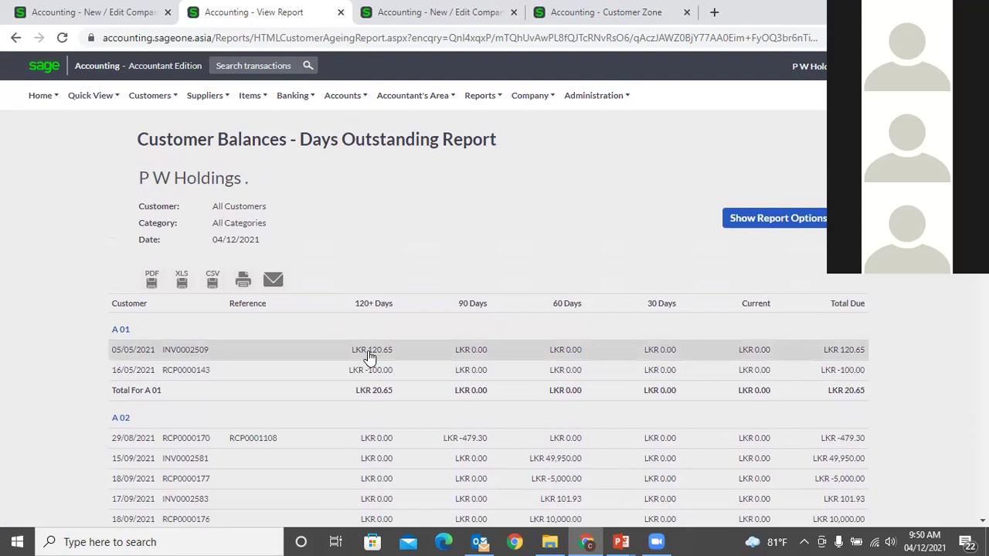
pyautogui.click(75, 11)
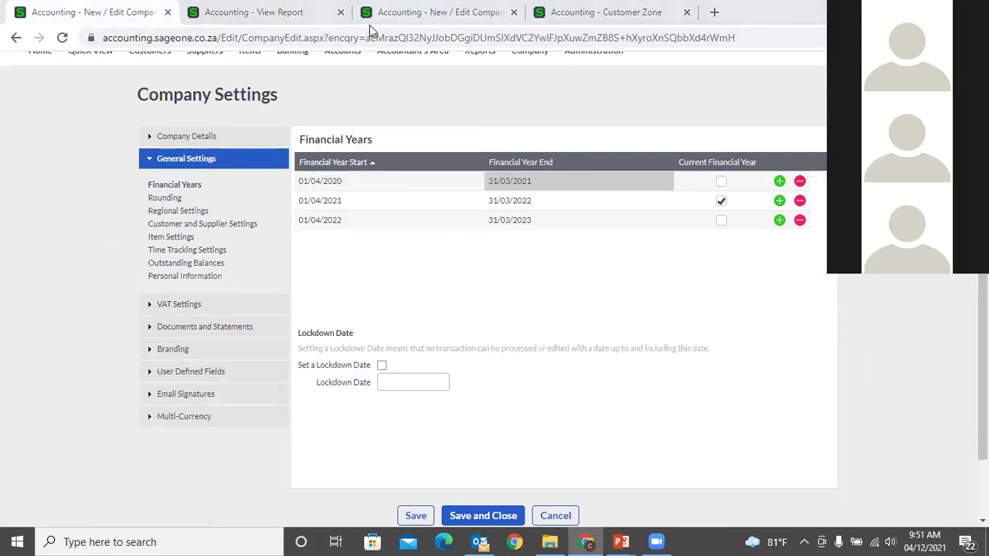
pyautogui.click(266, 18)
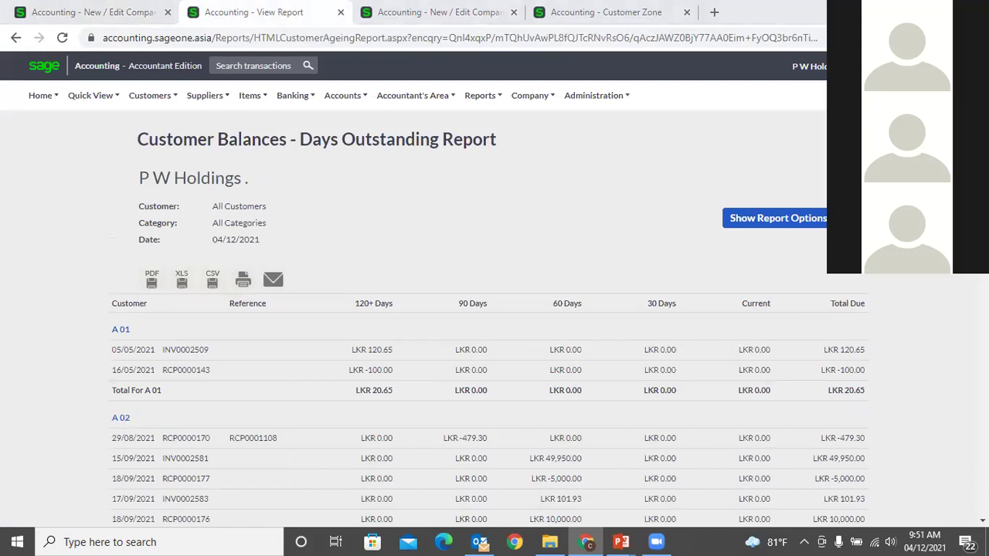
# Return to the company settings tab and open General Settings > Financial Years.
pyautogui.click(433, 12)
pyautogui.click(187, 288)
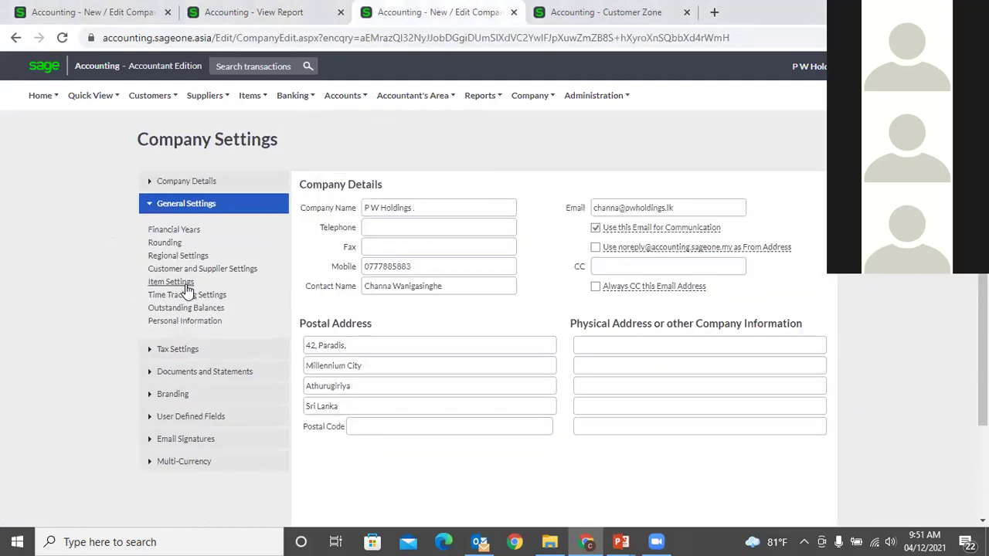
pyautogui.click(174, 231)
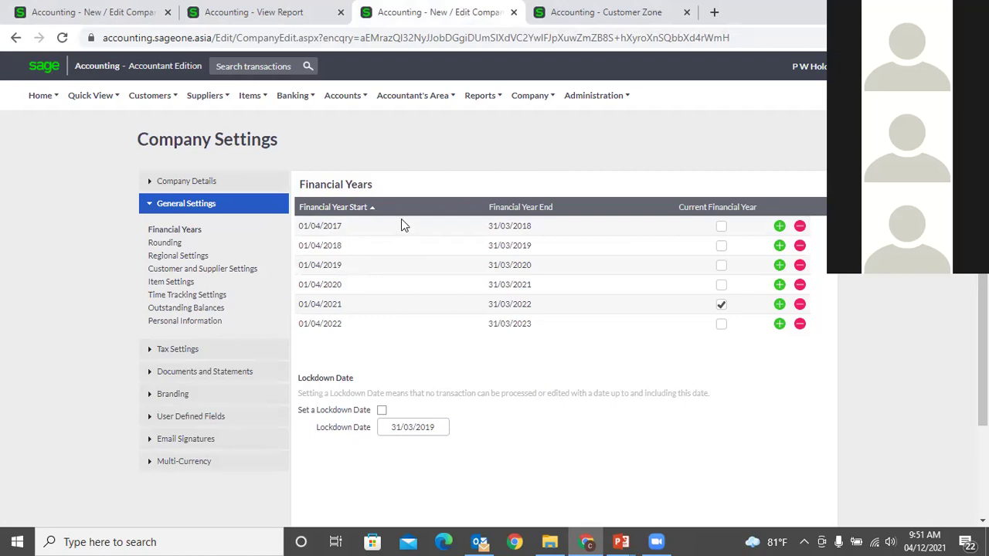
pyautogui.click(382, 231)
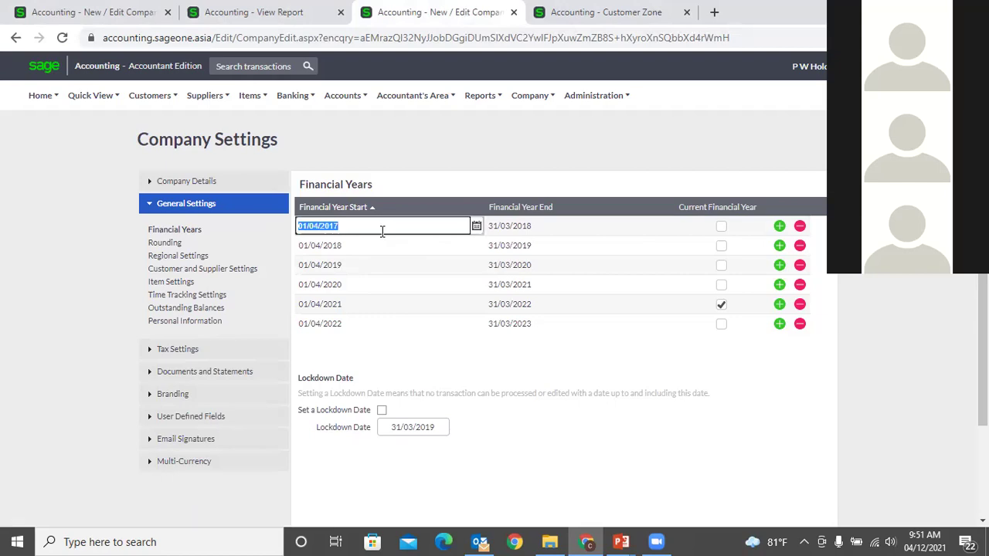
pyautogui.click(529, 159)
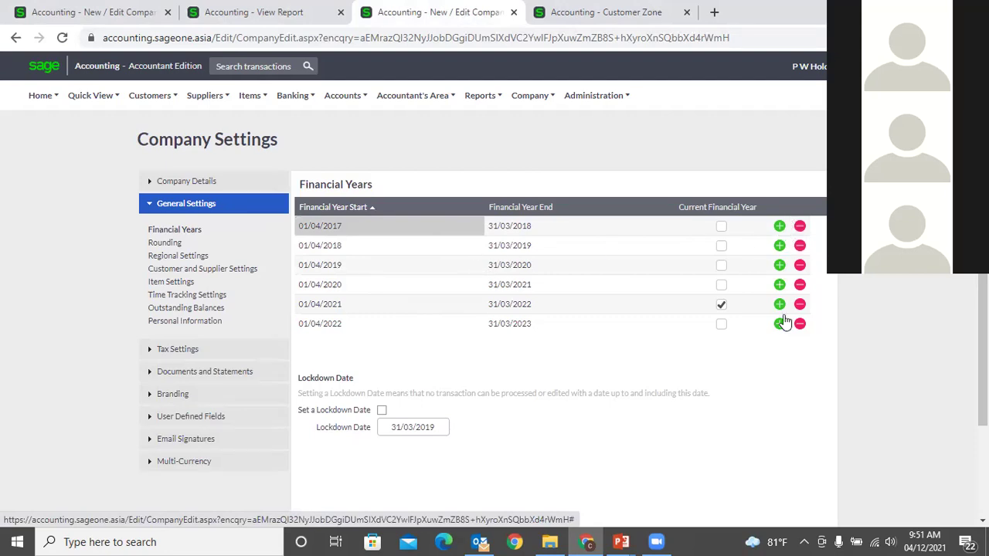
pyautogui.click(344, 232)
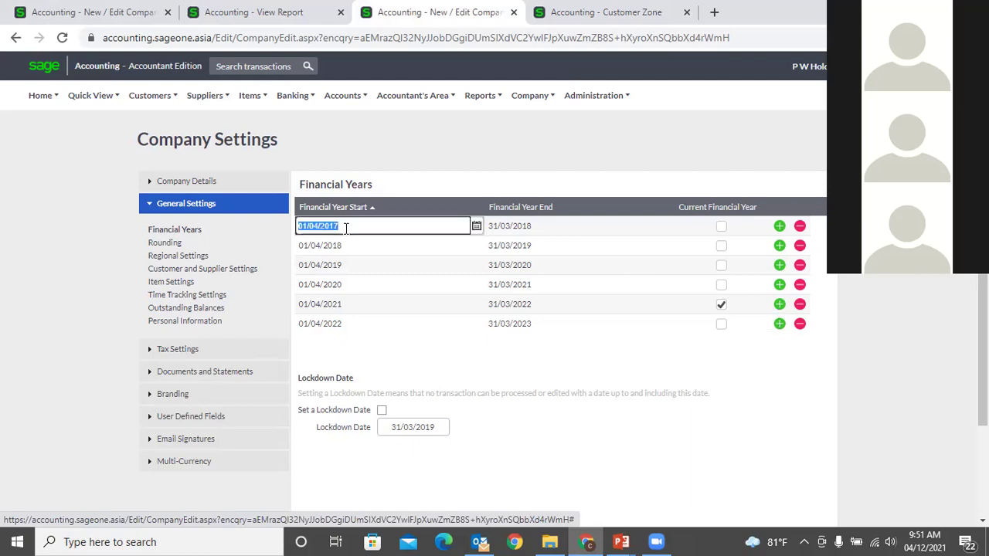
pyautogui.click(516, 226)
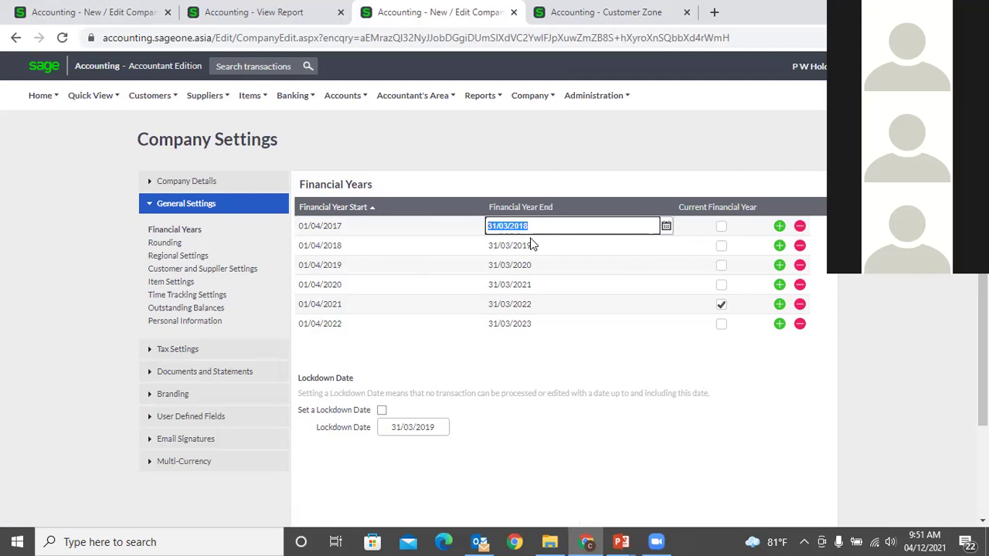
pyautogui.click(411, 246)
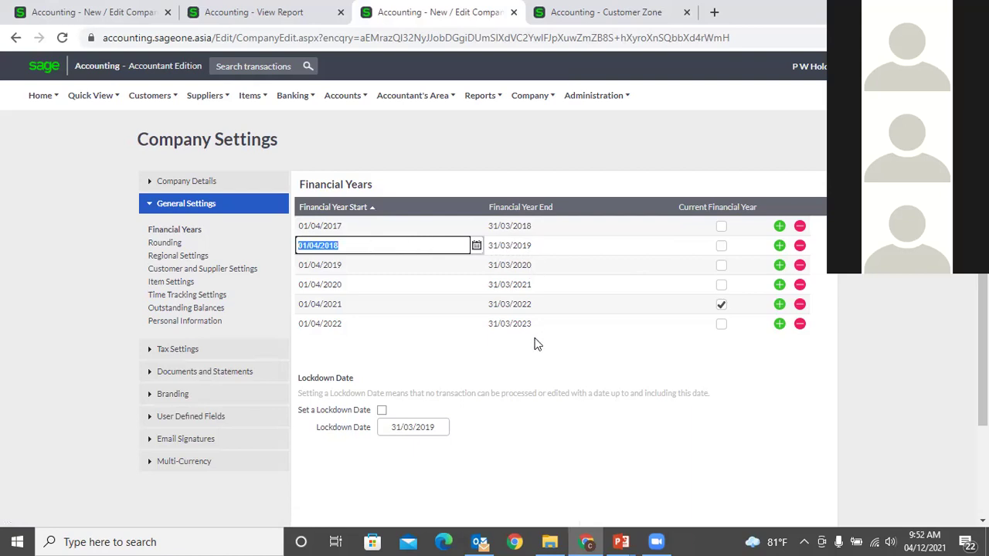
pyautogui.click(889, 321)
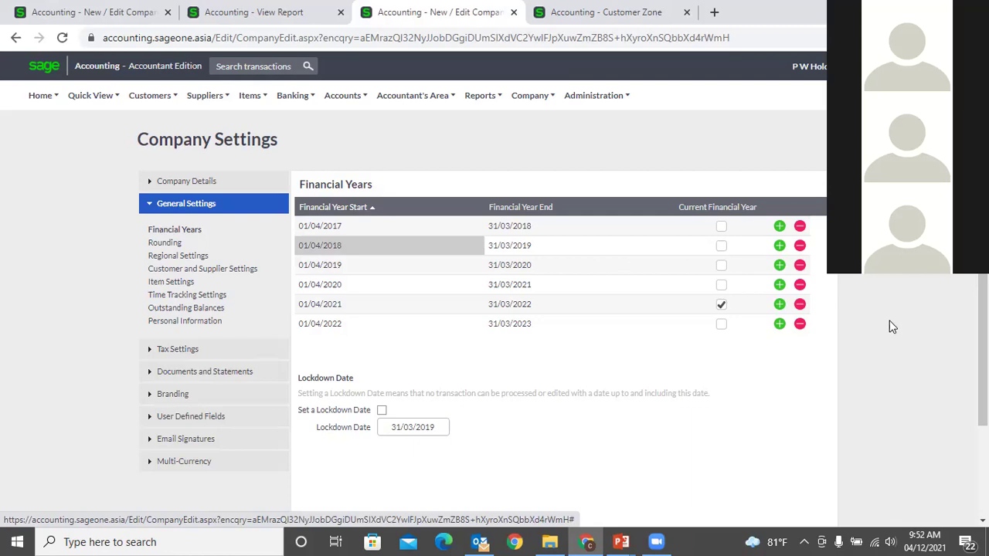
pyautogui.click(370, 226)
pyautogui.click(428, 146)
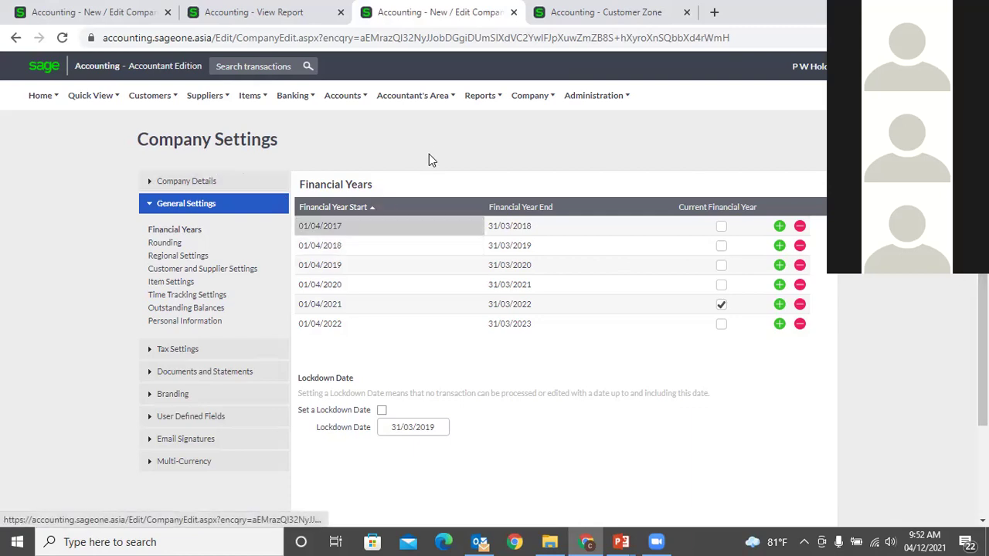
pyautogui.click(424, 224)
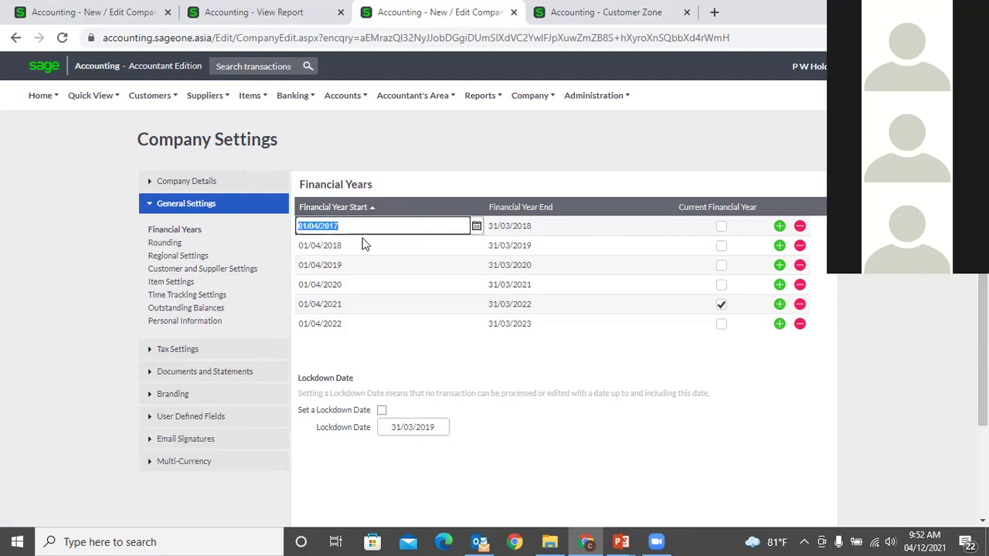
pyautogui.click(871, 342)
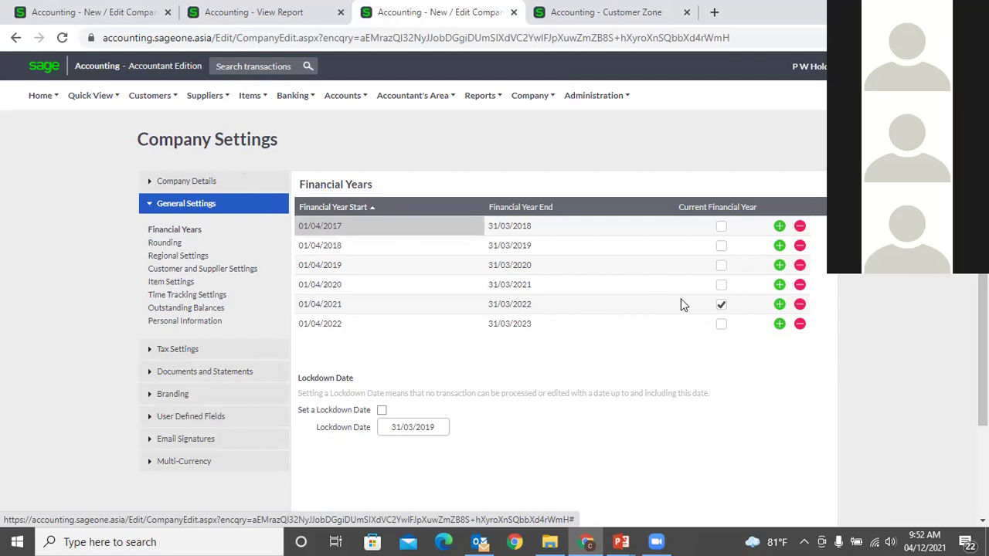
pyautogui.click(720, 285)
pyautogui.click(721, 306)
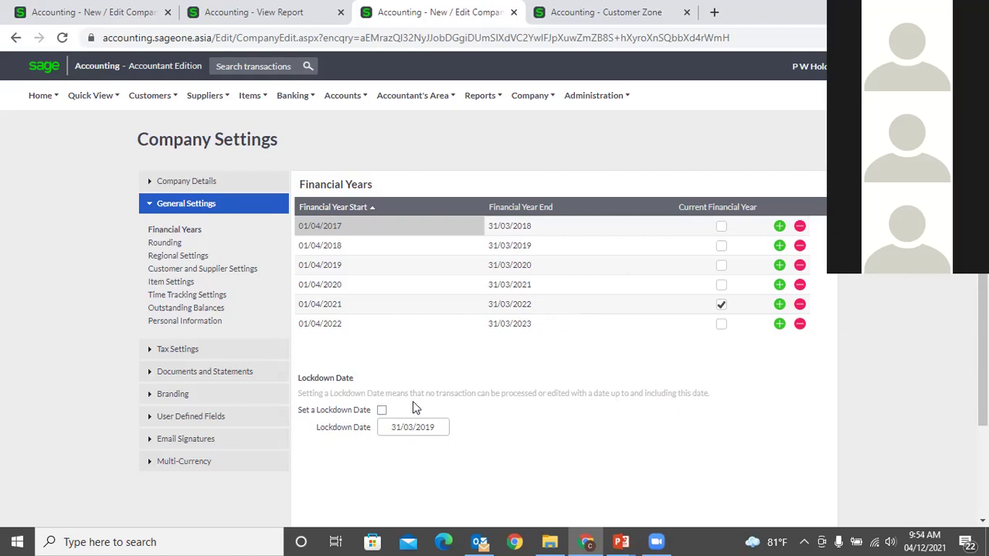
# Tick Set a Lockdown Date and pick 01/03/2020 from the calendar.
pyautogui.scroll(-2, 413, 404)
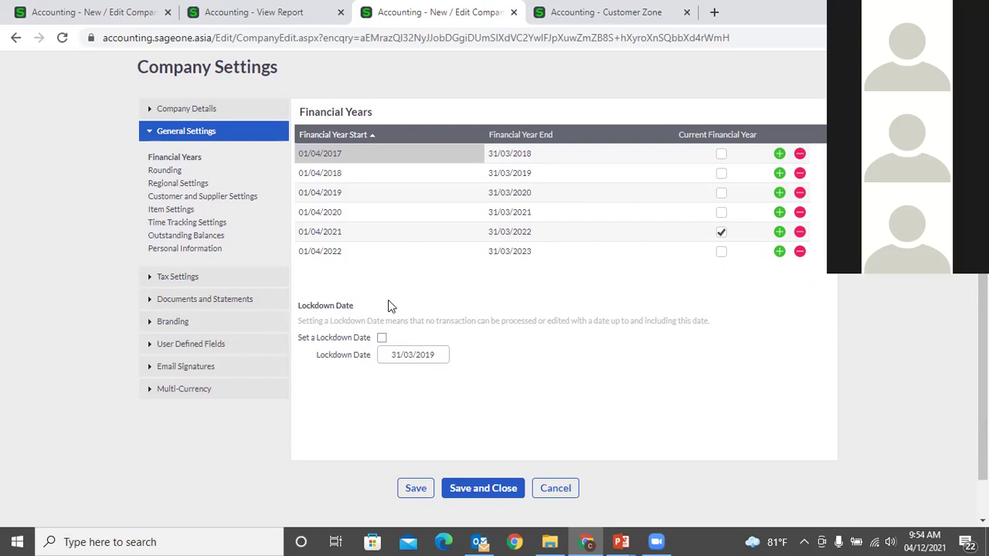
pyautogui.click(383, 338)
pyautogui.click(443, 356)
pyautogui.click(442, 371)
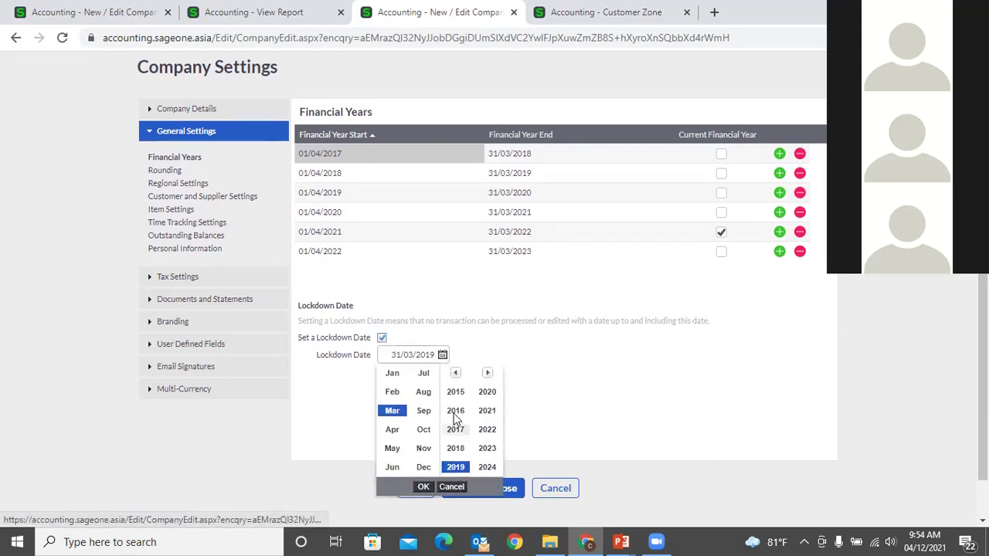
pyautogui.click(486, 392)
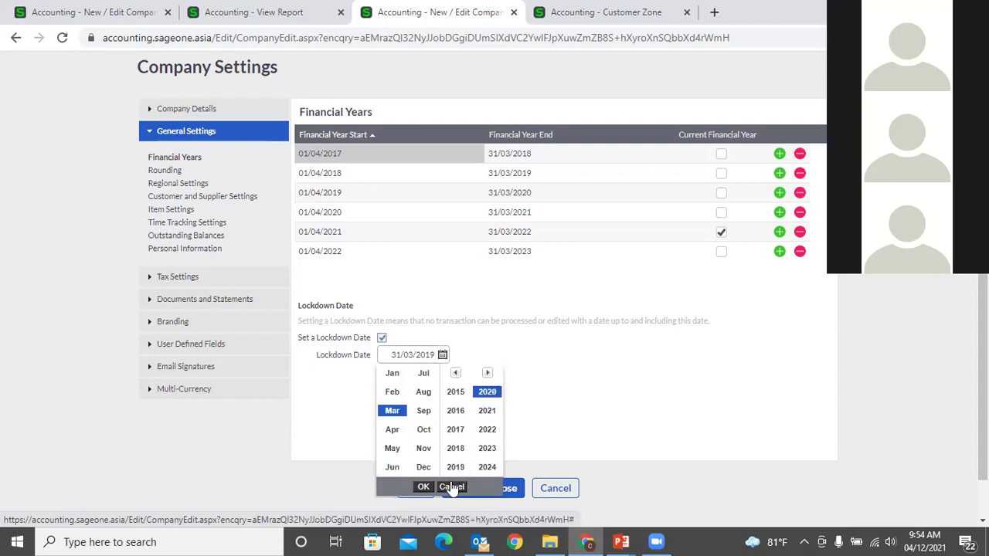
pyautogui.click(423, 487)
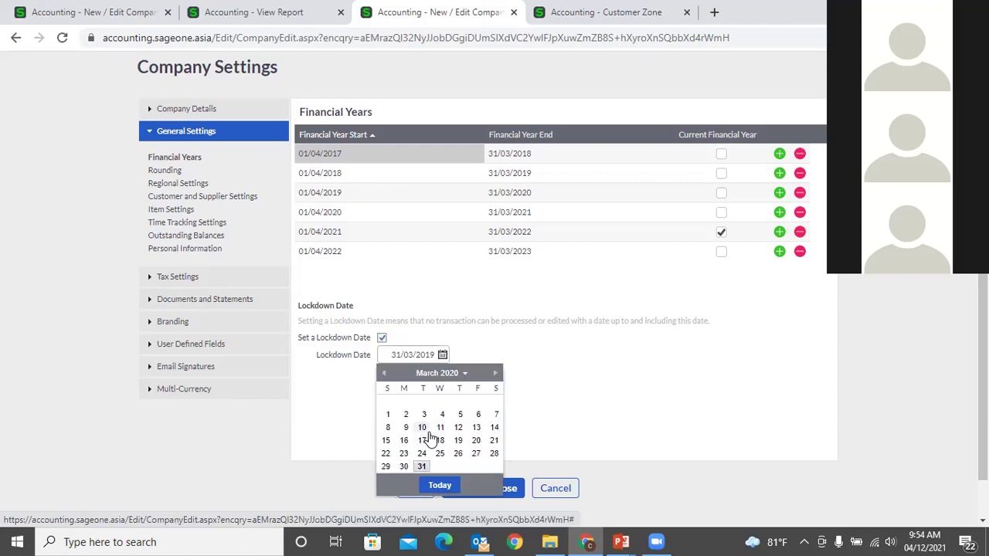
pyautogui.click(389, 415)
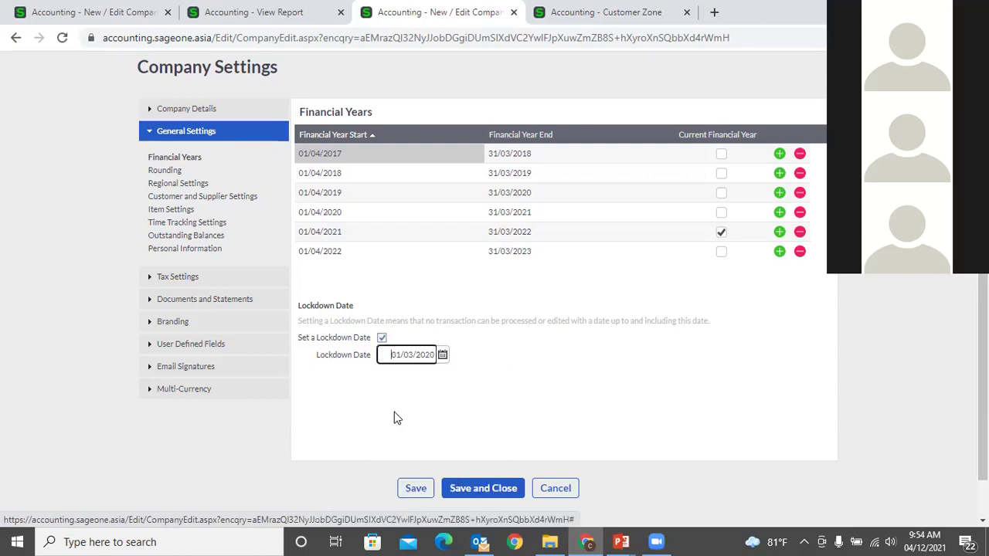
pyautogui.click(442, 355)
# Change the lockdown date to 31/03/2020, briefly glancing at Outlook.
pyautogui.click(422, 467)
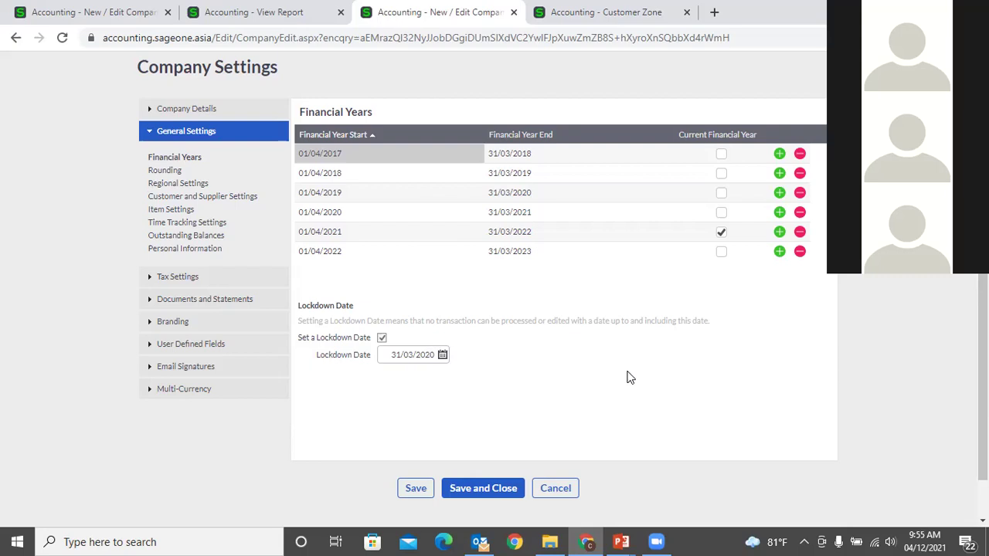
pyautogui.click(406, 357)
pyautogui.click(502, 381)
pyautogui.click(477, 540)
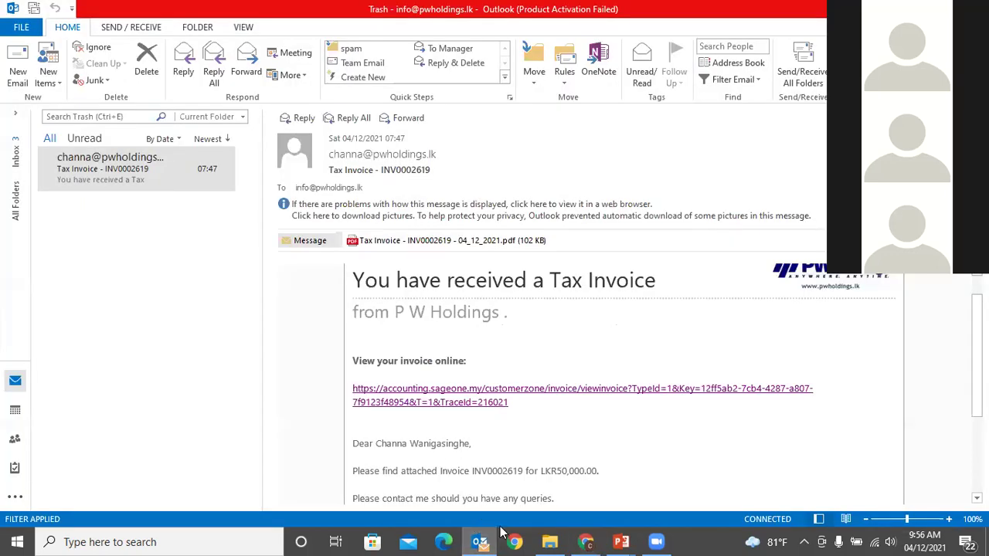
pyautogui.click(479, 541)
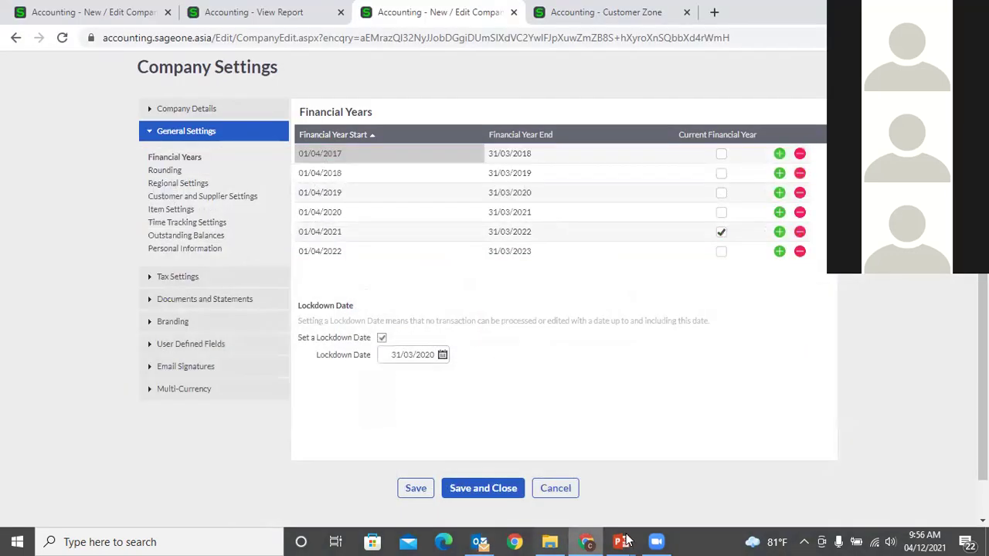
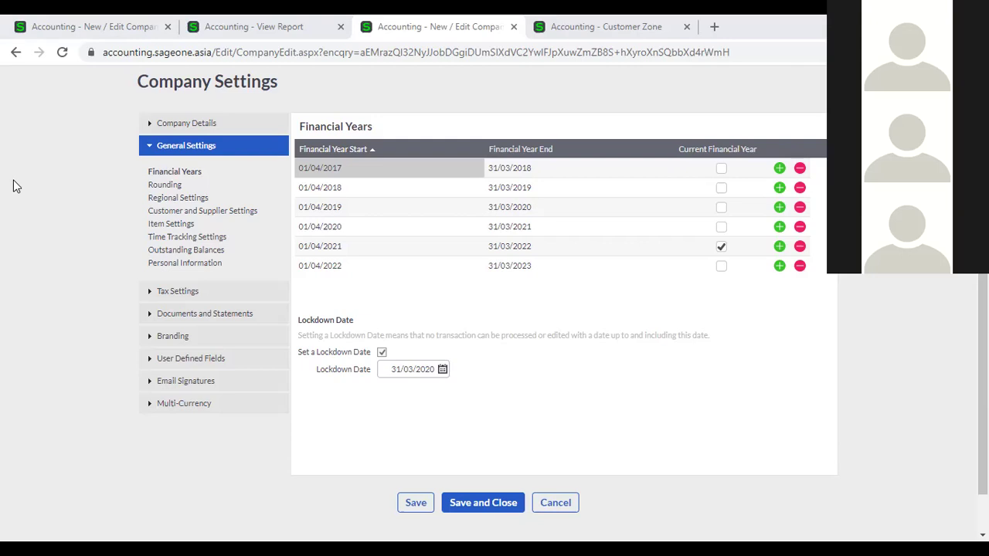
# Toggle between the Rounding and Regional Settings pages, ending on Rounding.
pyautogui.click(165, 189)
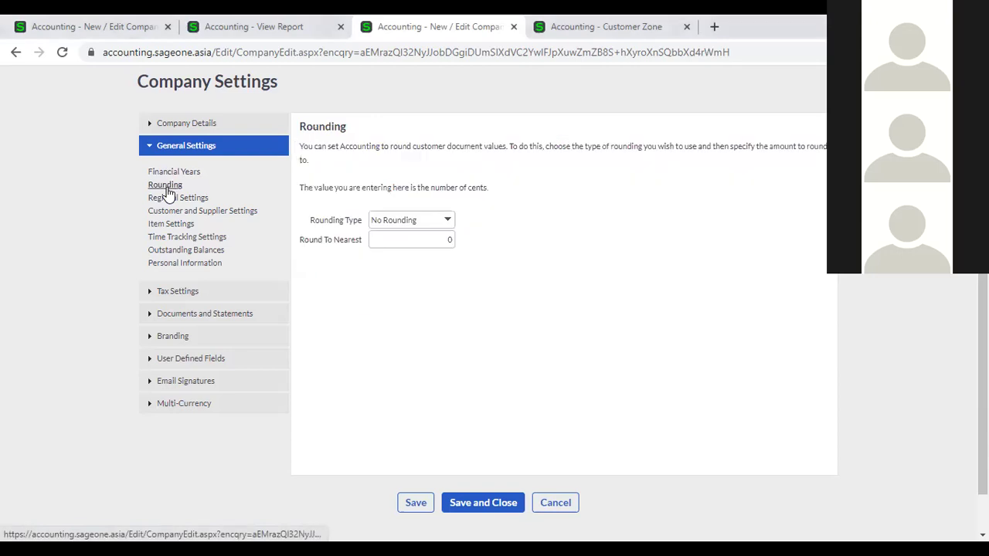
pyautogui.click(171, 199)
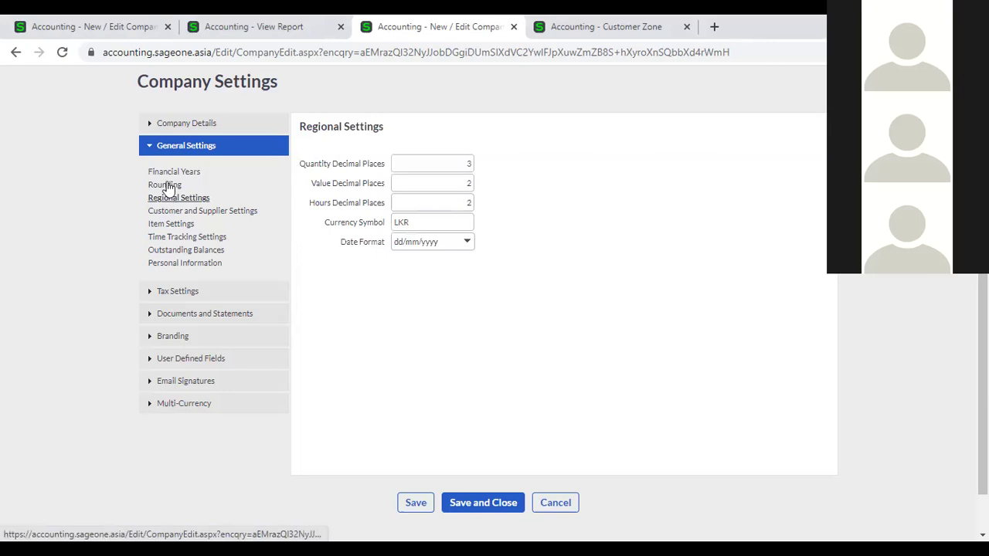
pyautogui.click(167, 186)
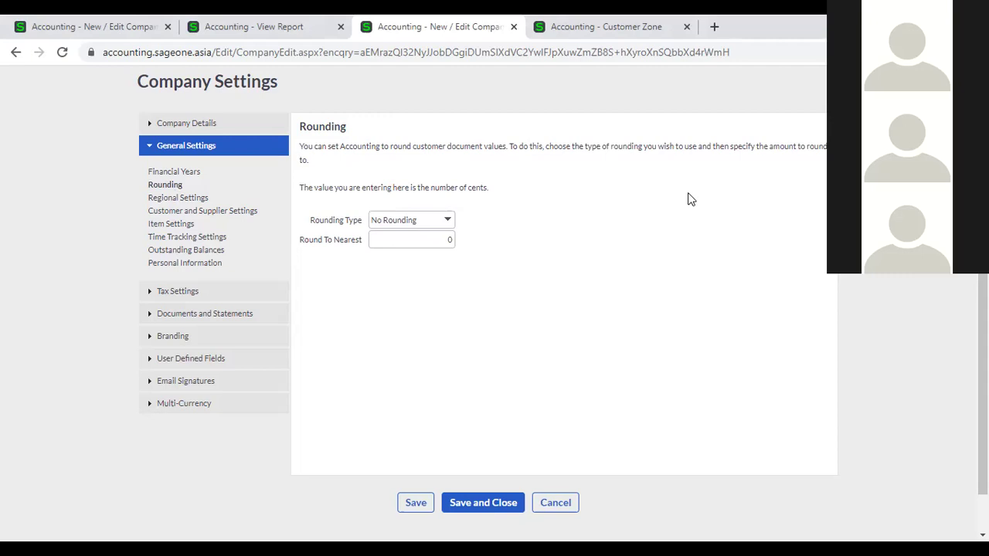
# Try Round Up as the rounding type with Round To Nearest 5, then clear the 5.
pyautogui.click(447, 221)
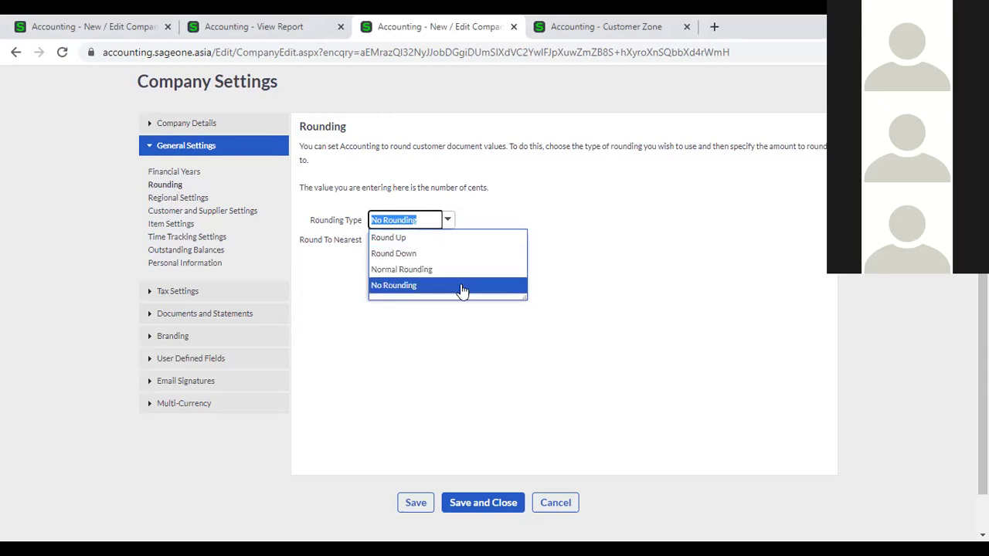
pyautogui.click(514, 286)
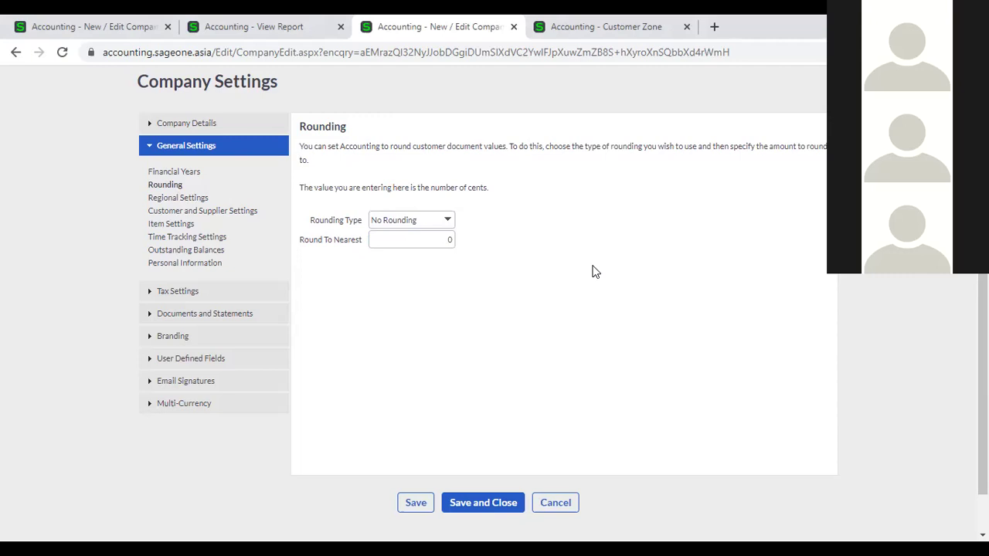
pyautogui.click(447, 223)
pyautogui.click(425, 240)
pyautogui.click(448, 222)
pyautogui.click(508, 211)
pyautogui.click(426, 240)
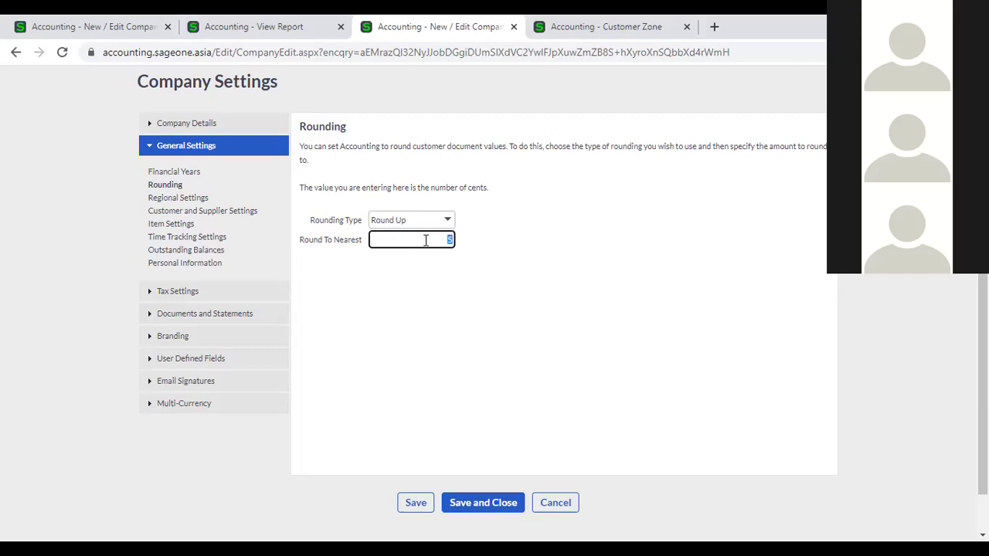
pyautogui.click(432, 242)
# Restore No Rounding, review Regional Settings, and switch to the other company's settings tab.
pyautogui.click(447, 220)
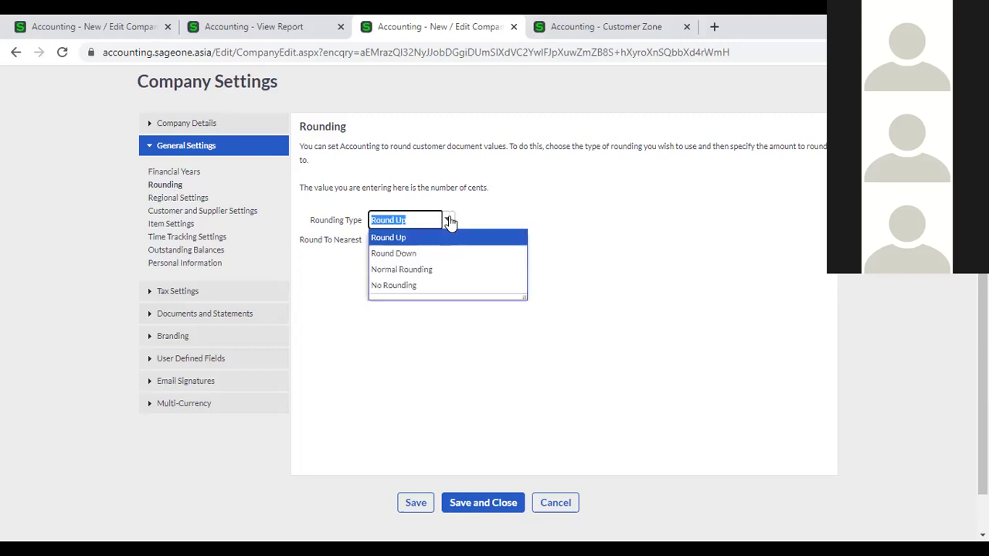
pyautogui.click(447, 285)
pyautogui.click(446, 281)
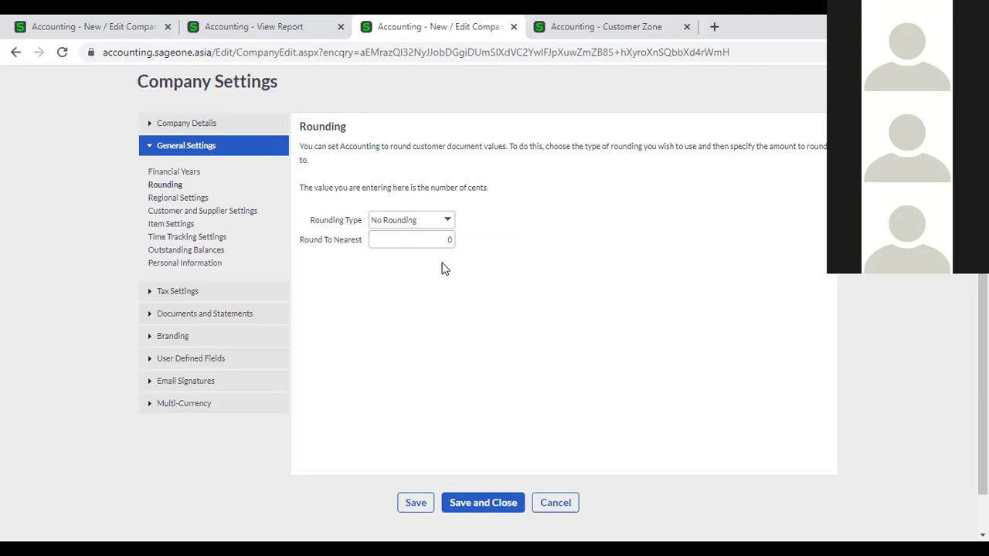
pyautogui.click(161, 198)
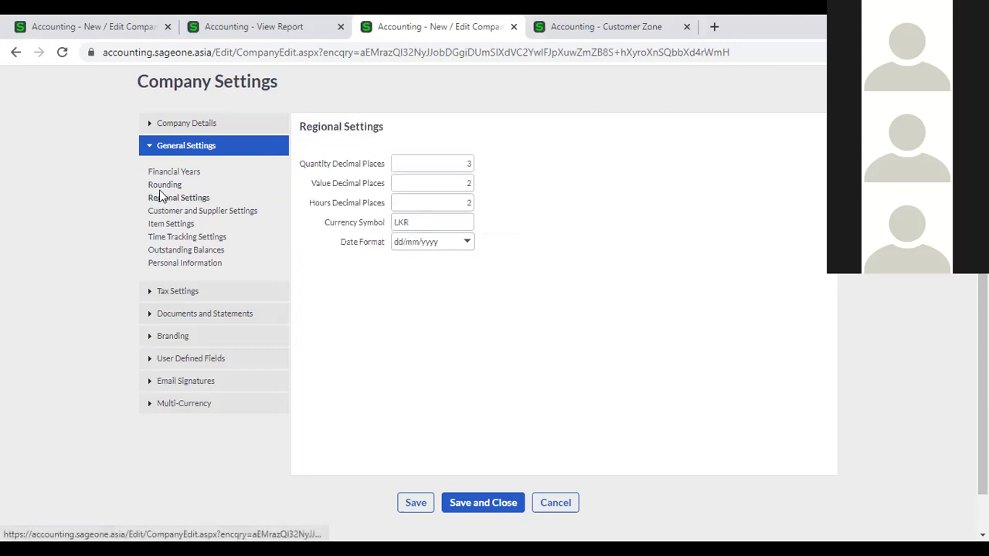
pyautogui.click(162, 186)
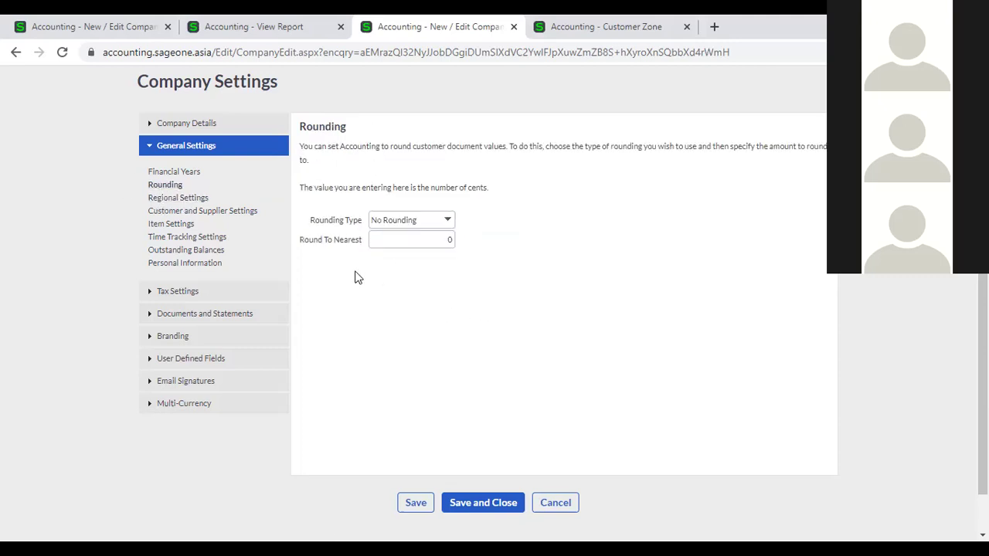
pyautogui.click(198, 203)
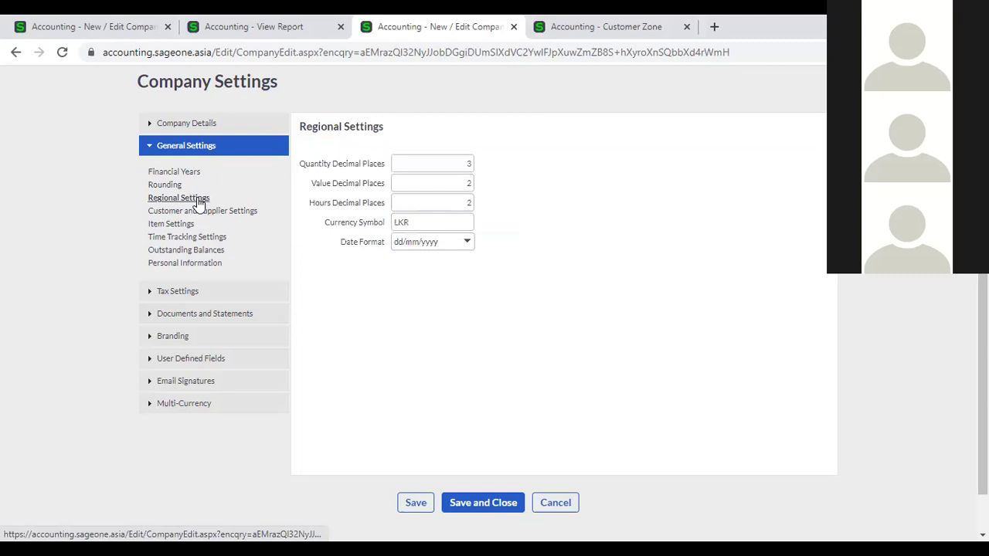
pyautogui.click(94, 28)
# Try Administration > My Profile twice, then move to the Customer Balances report tab.
pyautogui.scroll(1, 791, 320)
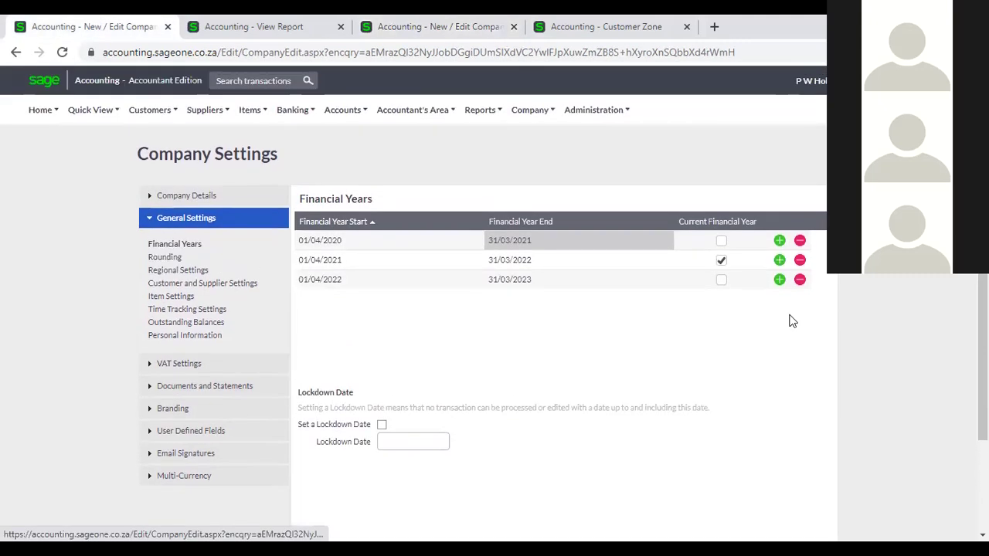
pyautogui.moveTo(587, 112)
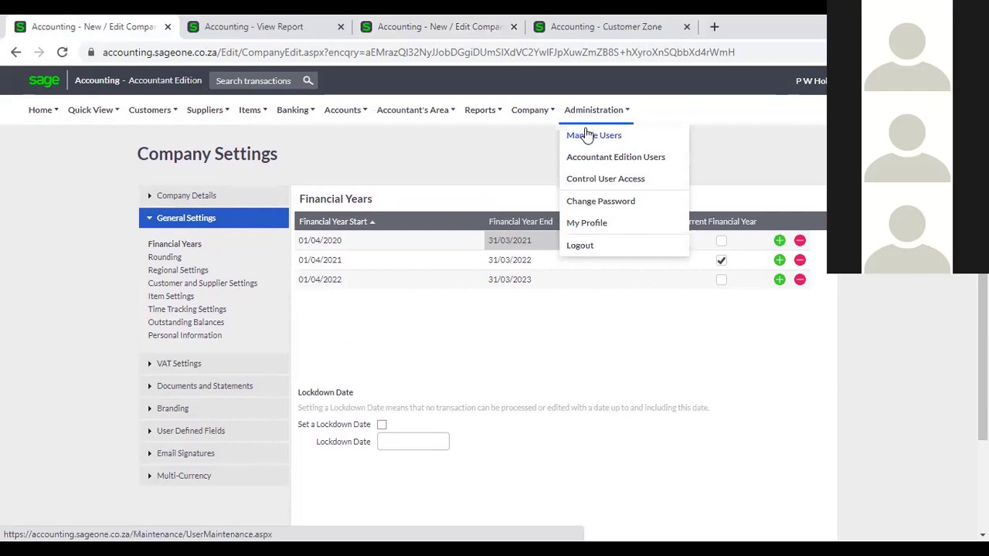
pyautogui.click(587, 225)
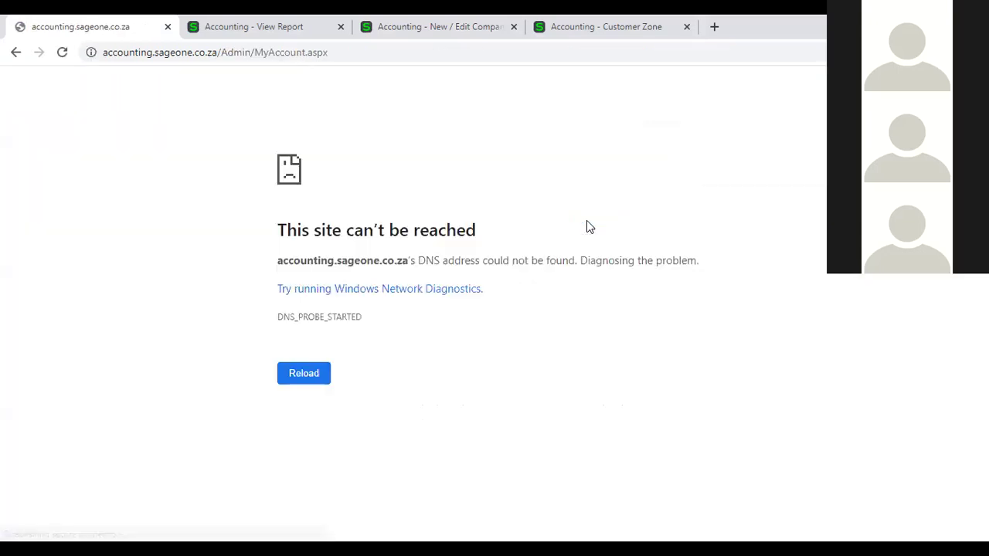
pyautogui.click(15, 59)
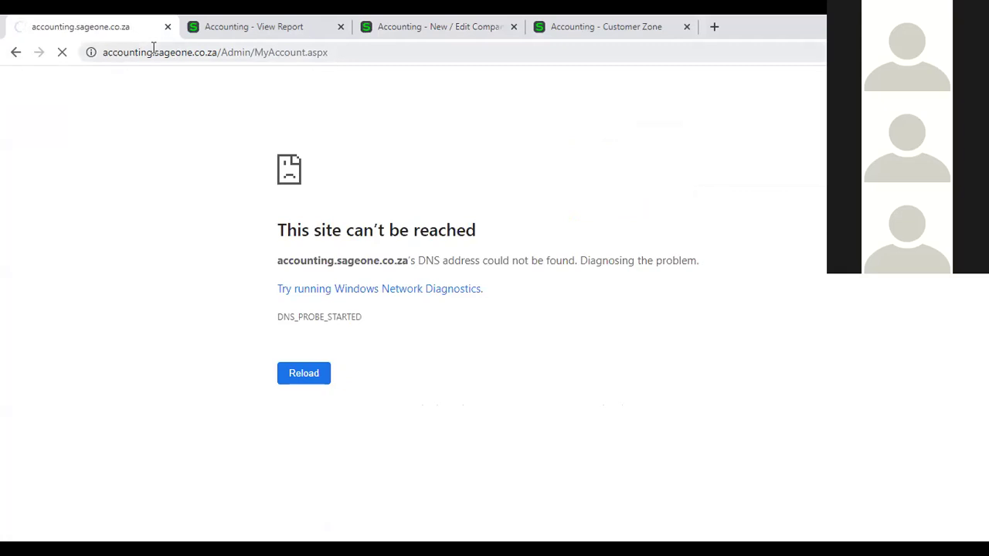
pyautogui.click(241, 36)
# Close Customer Zone and load My Profile, showing the Monthly Accounting package with 30 companies and 35 users.
pyautogui.moveTo(591, 112)
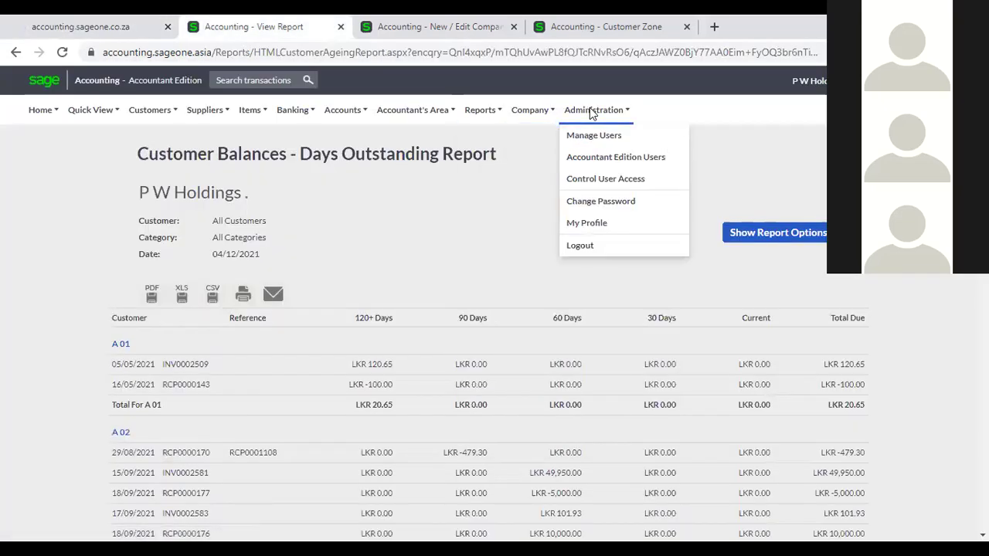
pyautogui.click(594, 224)
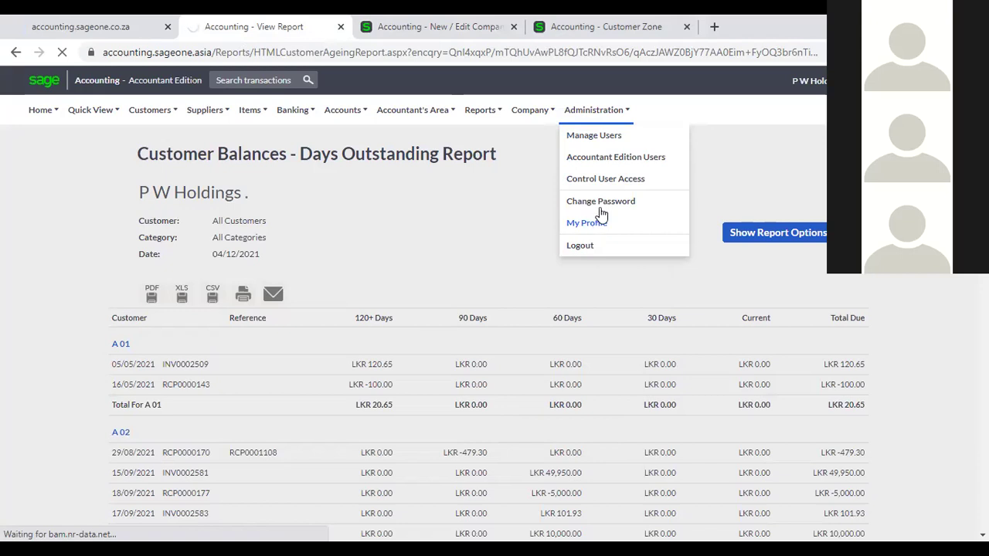
pyautogui.click(687, 27)
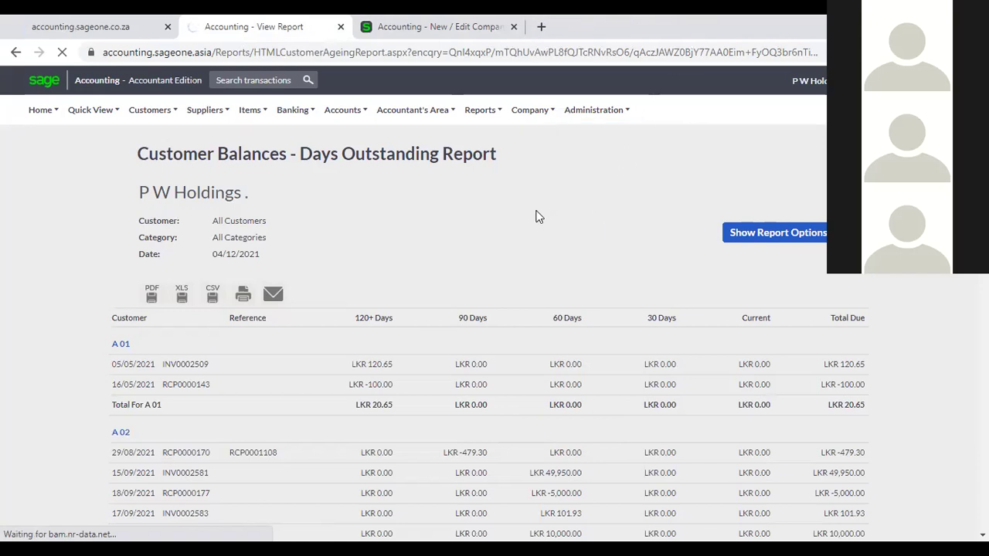
pyautogui.click(511, 119)
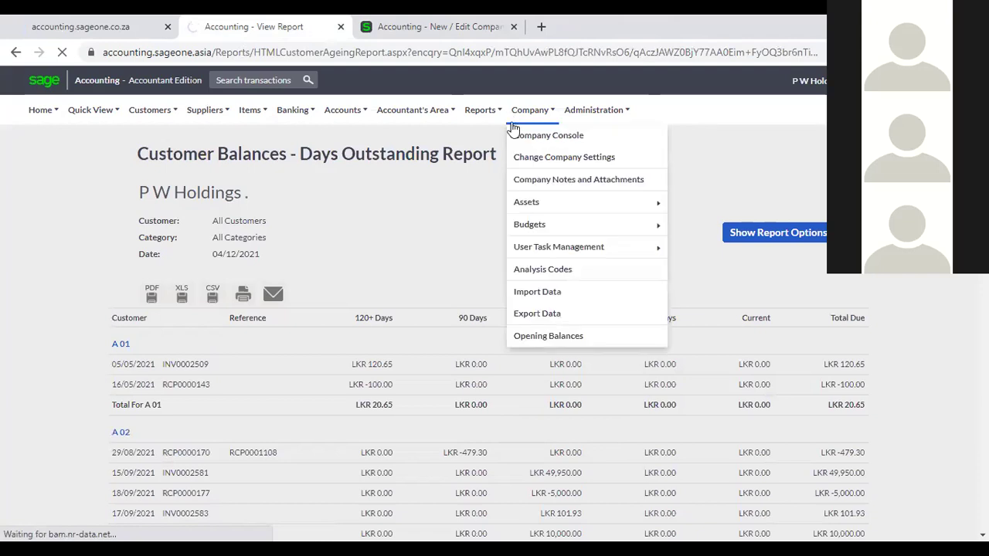
pyautogui.click(571, 113)
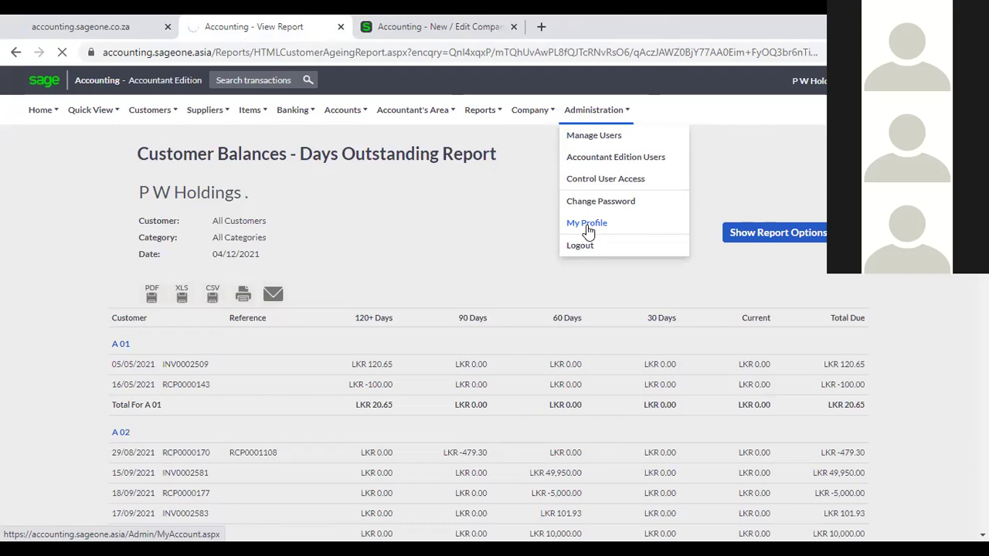
pyautogui.click(587, 236)
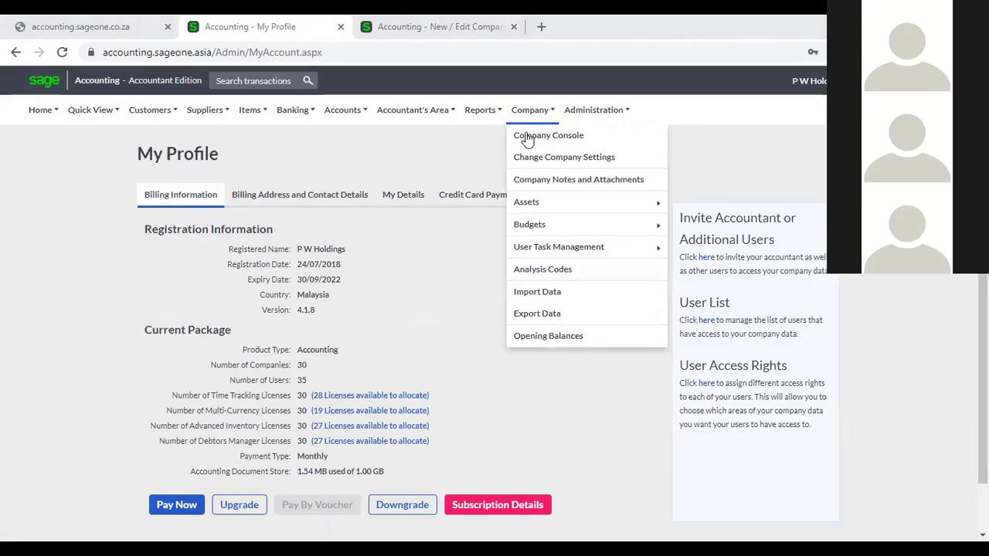
# Start the package upgrade from My Profile so the Registration Wizard loads.
pyautogui.moveTo(581, 119)
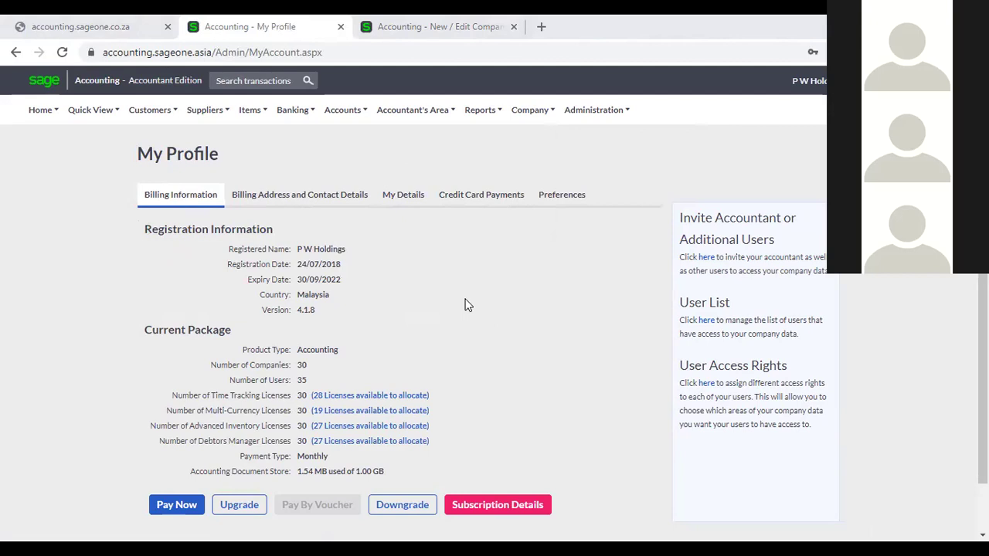
pyautogui.click(240, 506)
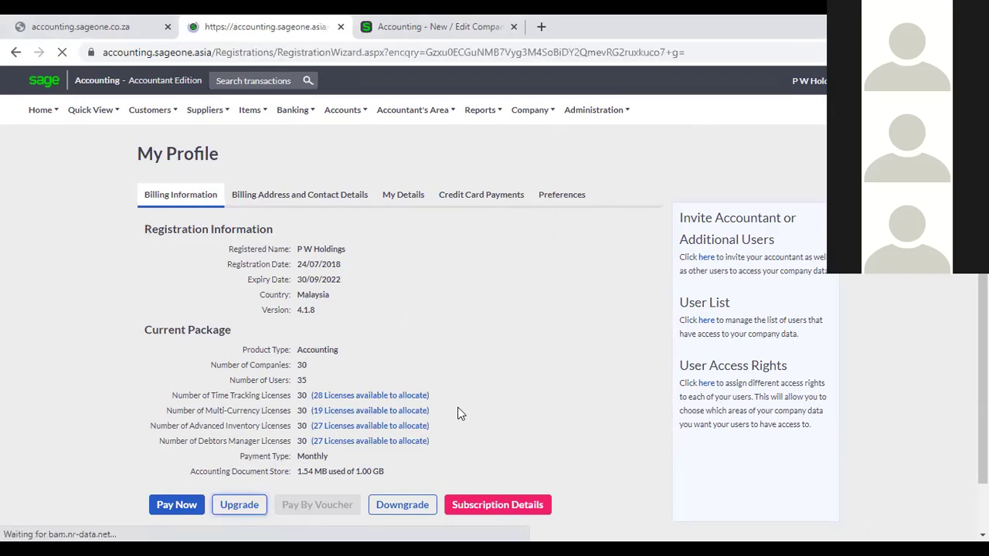
# Set Additional Companies to 1 in the upgrade options.
pyautogui.scroll(-4, 460, 413)
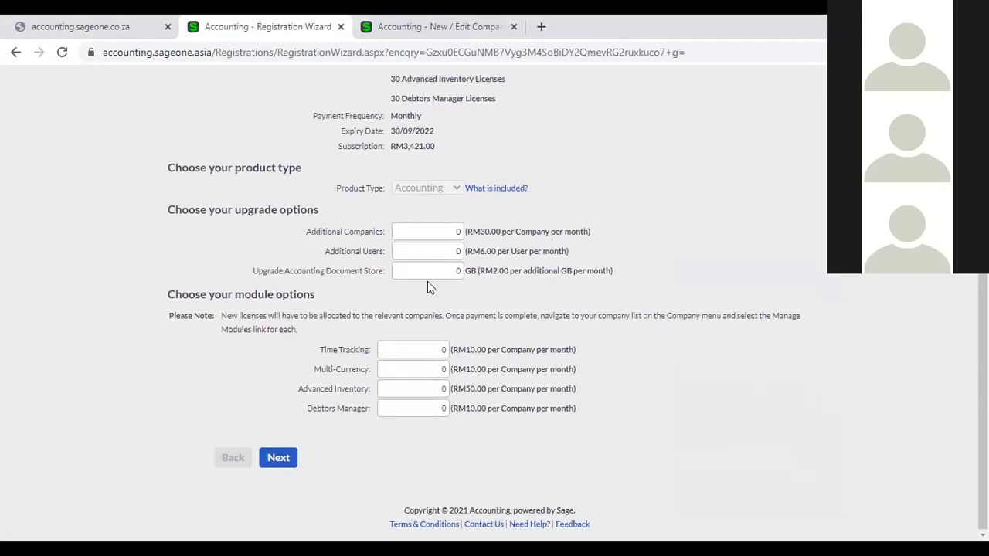
pyautogui.click(431, 230)
pyautogui.scroll(3, 552, 300)
pyautogui.scroll(1, 552, 299)
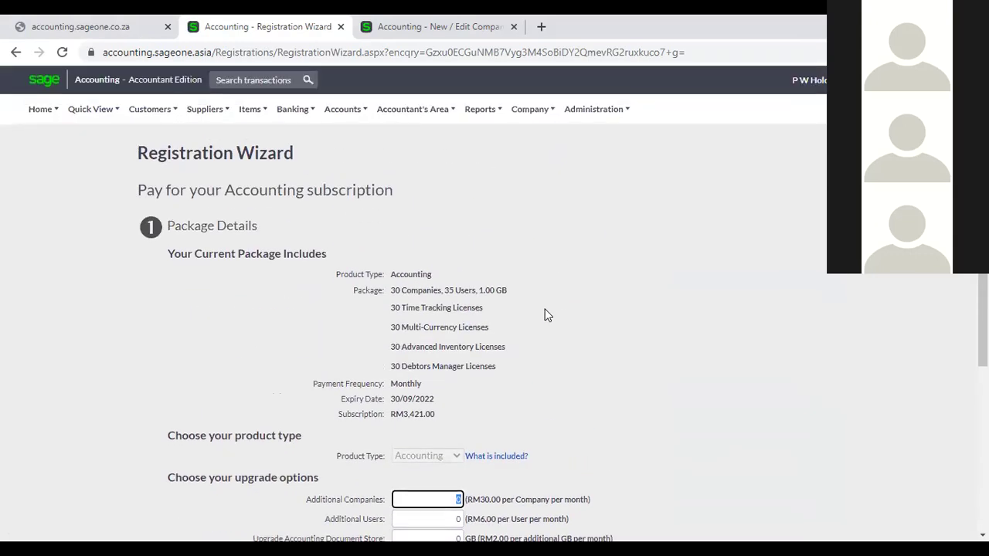
pyautogui.scroll(-4, 547, 316)
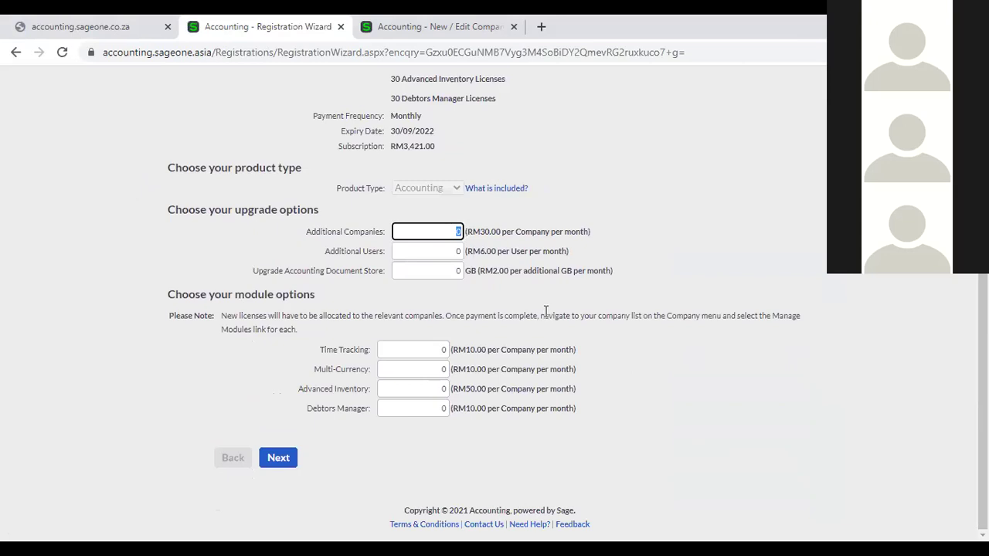
pyautogui.write('1')
pyautogui.press('Tab')
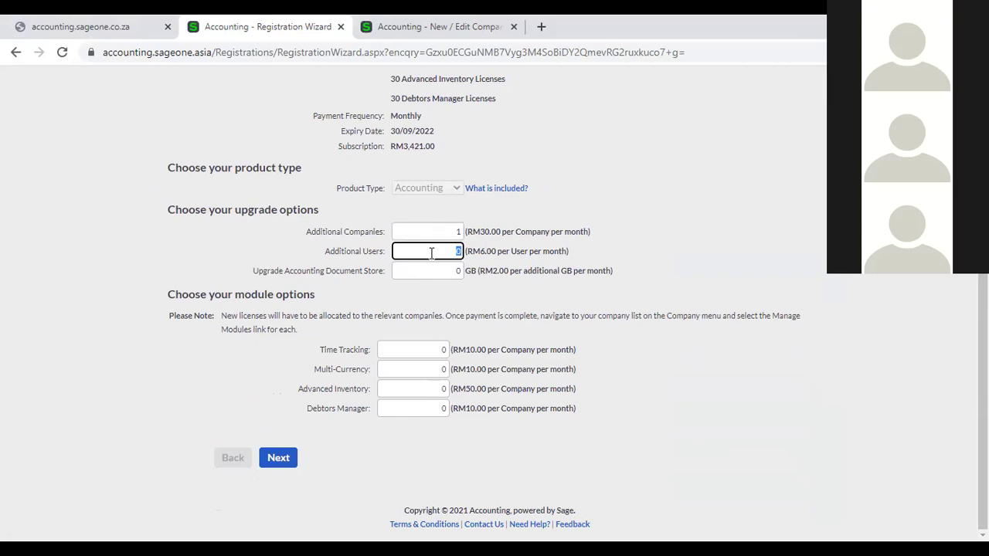
# Enter 2 additional users and 1 GB of extra document storage.
pyautogui.write('1')
pyautogui.scroll(2, 471, 226)
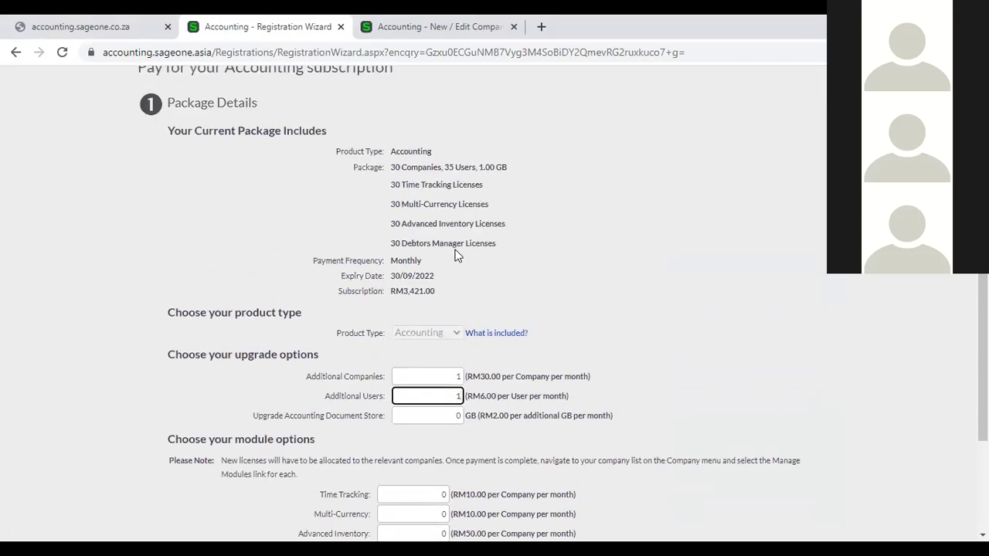
pyautogui.scroll(-2, 466, 275)
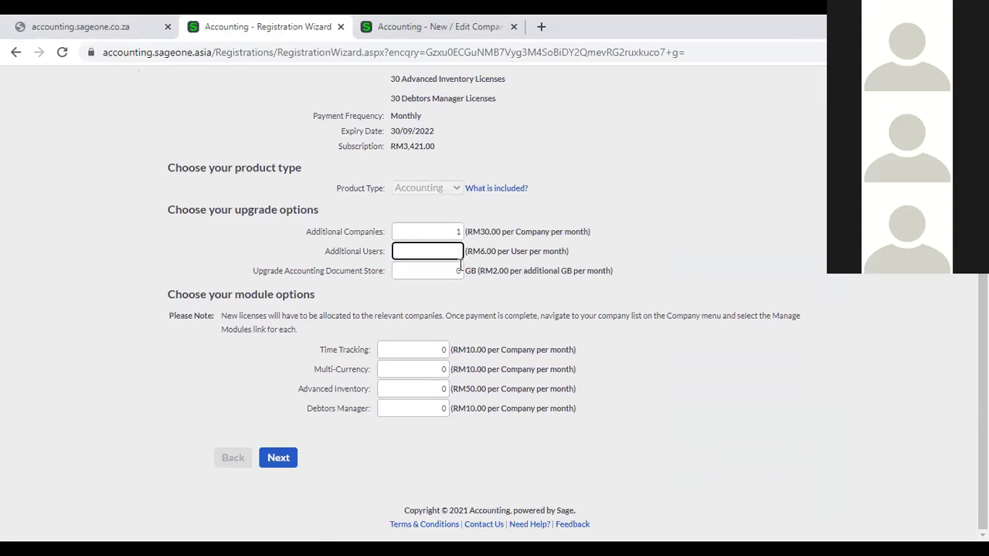
pyautogui.write('2')
pyautogui.click(441, 273)
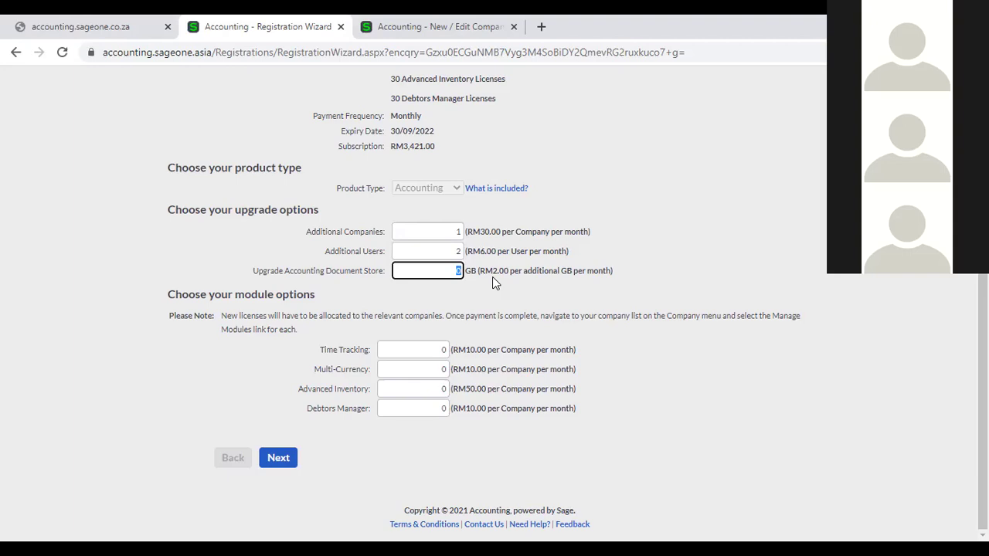
pyautogui.write('1')
# Enter 1 for Time Tracking, Multi-Currency, Advanced Inventory and Debtors Manager, briefly checking the first tab.
pyautogui.click(420, 354)
pyautogui.write('1')
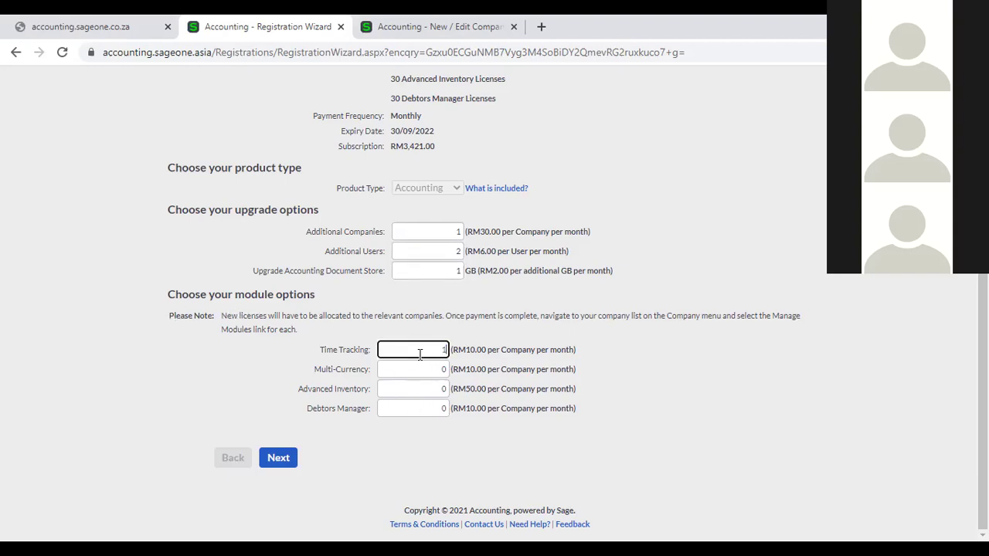
pyautogui.click(427, 366)
pyautogui.write('1')
pyautogui.click(430, 385)
pyautogui.write('1')
pyautogui.click(429, 407)
pyautogui.write('1')
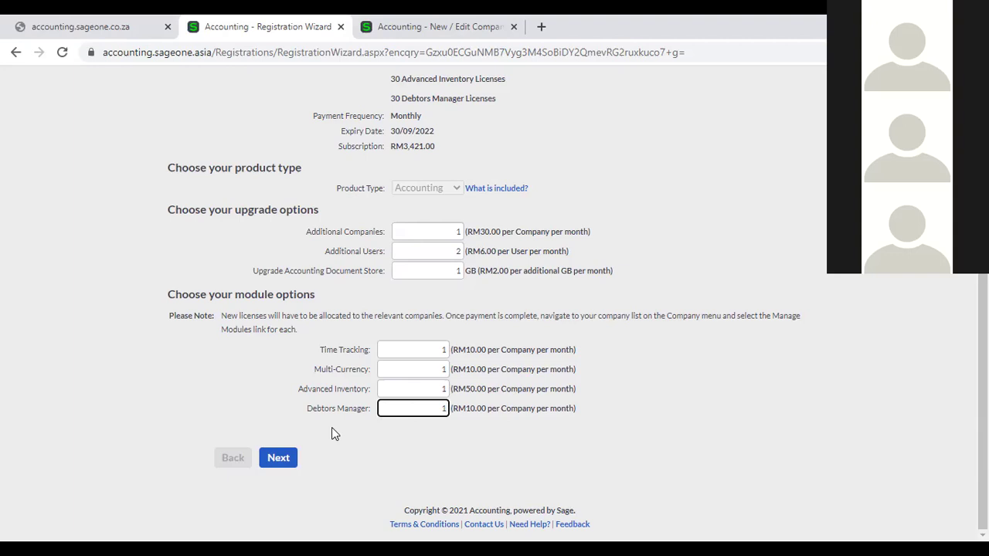
pyautogui.click(77, 21)
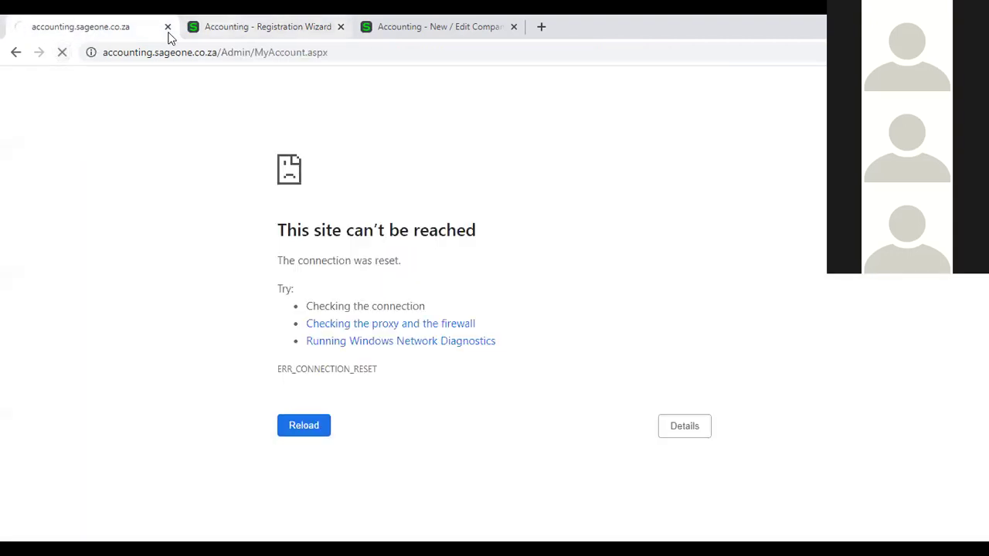
pyautogui.click(255, 28)
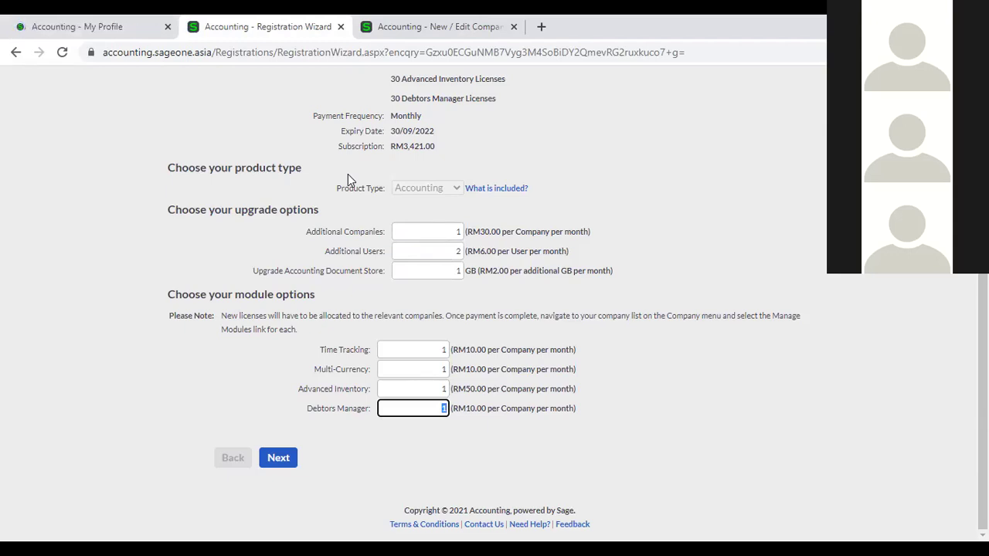
# View My Profile in the first tab: annual package, 1 company, 2 users, expiry 31/10/2022.
pyautogui.click(148, 32)
pyautogui.moveTo(140, 157)
pyautogui.scroll(-1, 468, 269)
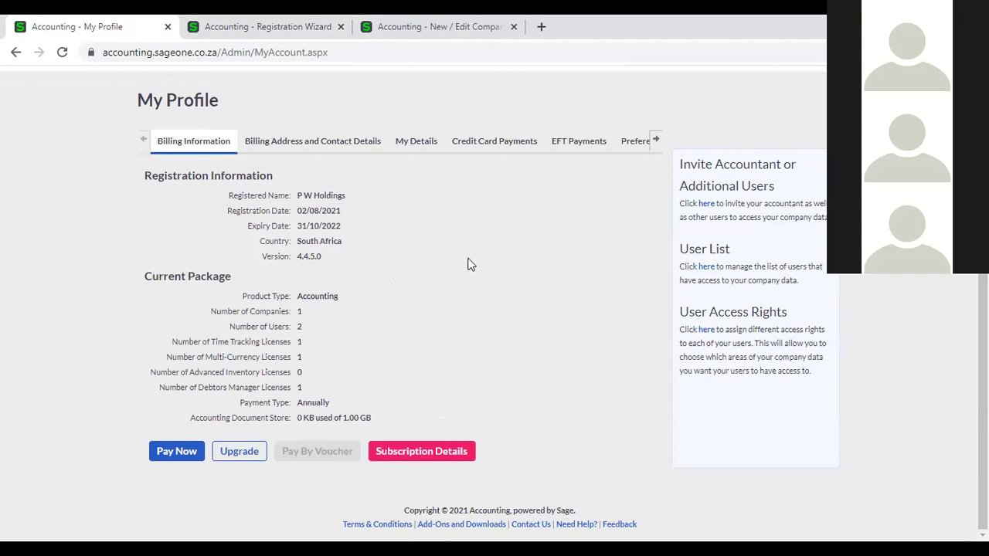
pyautogui.scroll(1, 461, 262)
pyautogui.moveTo(530, 110)
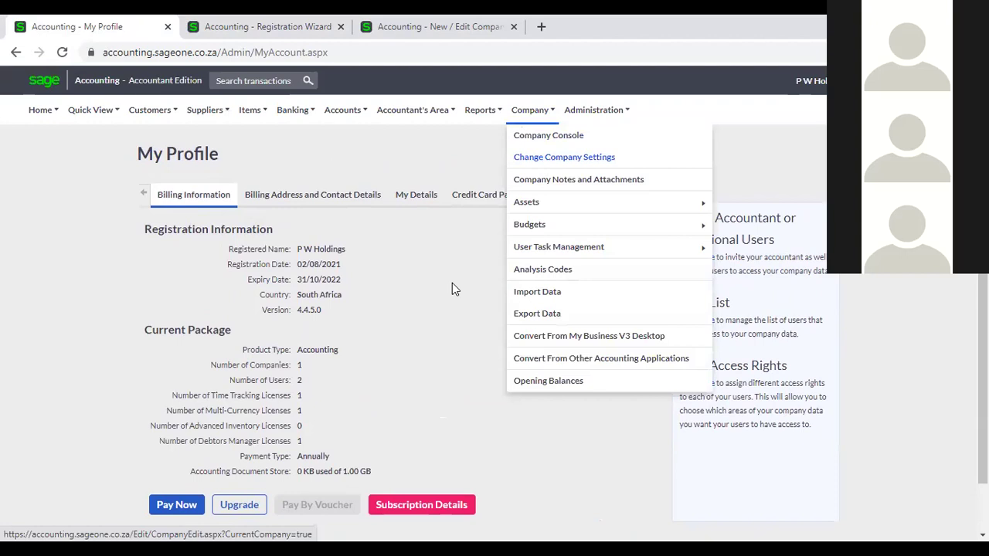
# Go to Change Company Settings > General Settings > Regional Settings to view decimal places and currency.
pyautogui.click(564, 158)
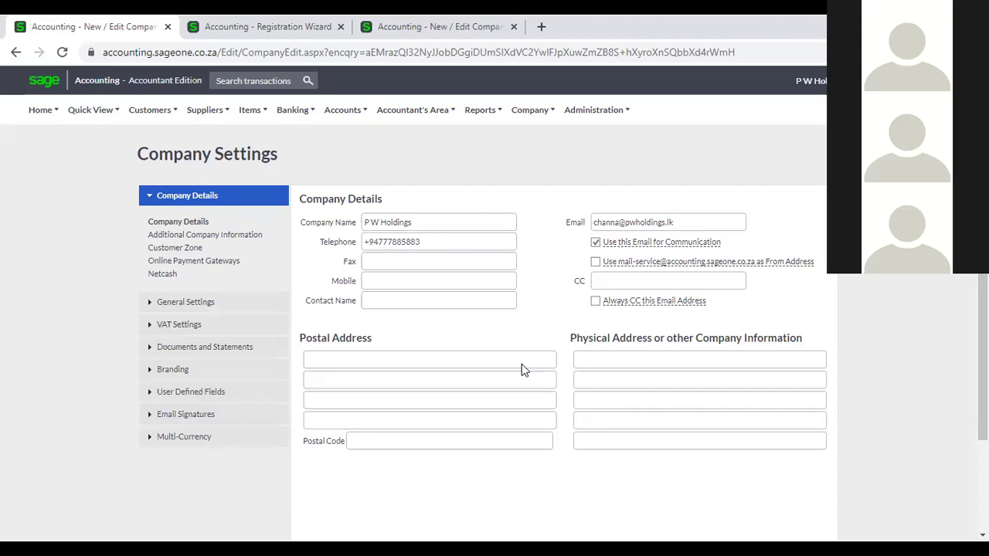
pyautogui.click(199, 302)
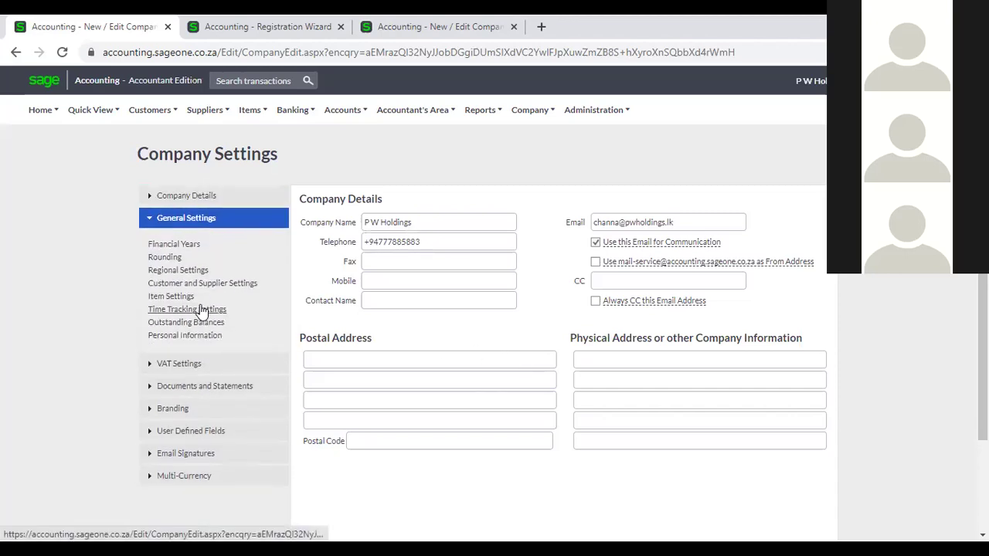
pyautogui.click(178, 271)
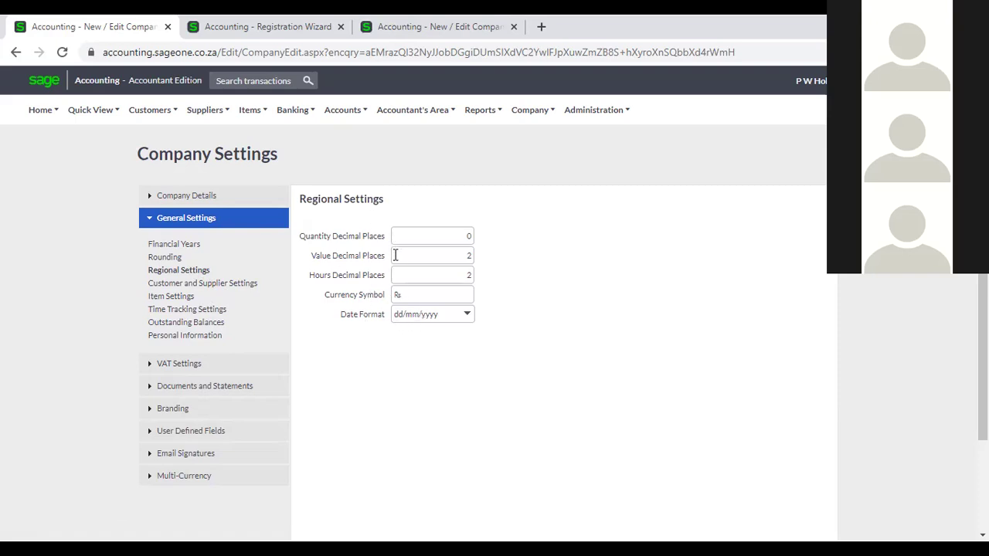
# In the wizard tab, start a new invoice via Customers > Transactions > Customer Tax Invoices.
pyautogui.click(257, 36)
pyautogui.scroll(4, 272, 262)
pyautogui.click(145, 118)
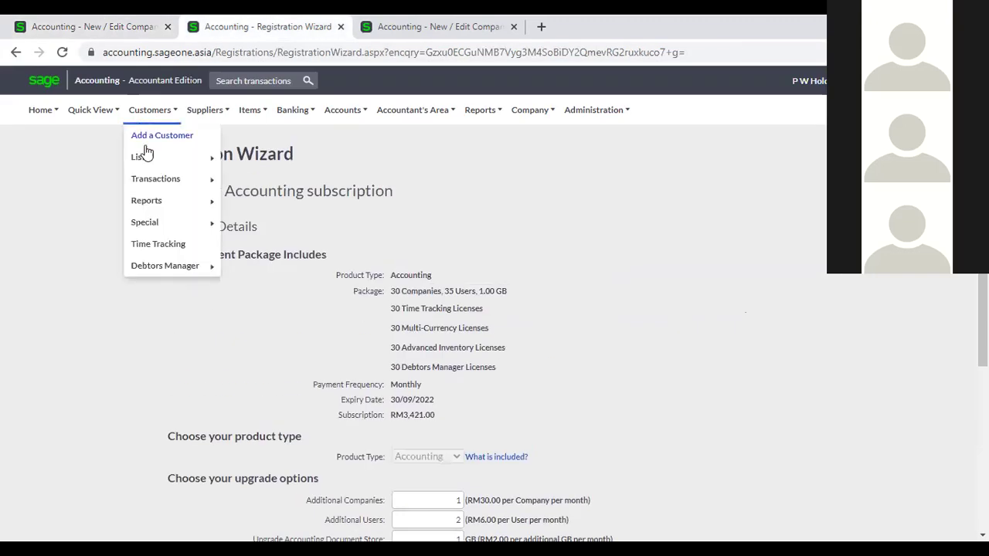
pyautogui.moveTo(160, 192)
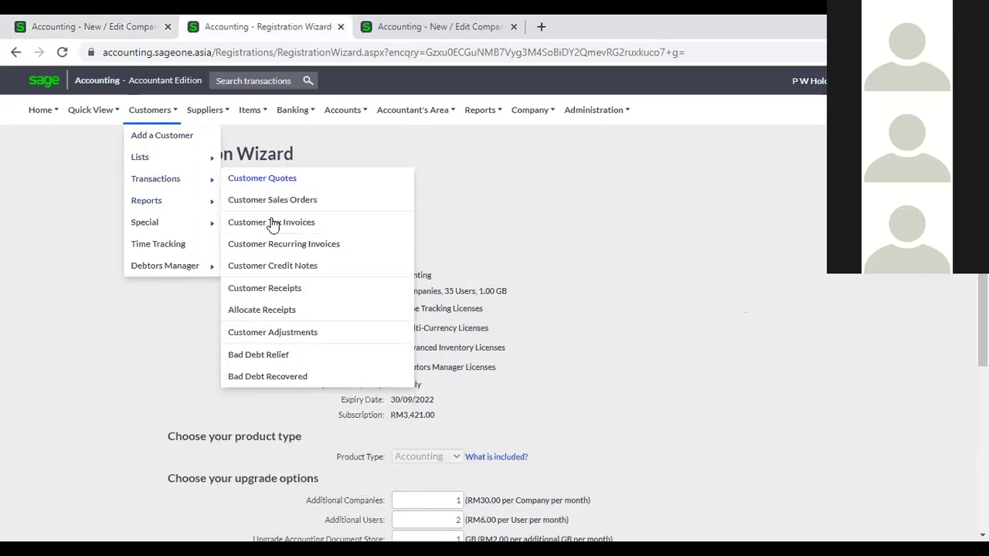
pyautogui.click(272, 224)
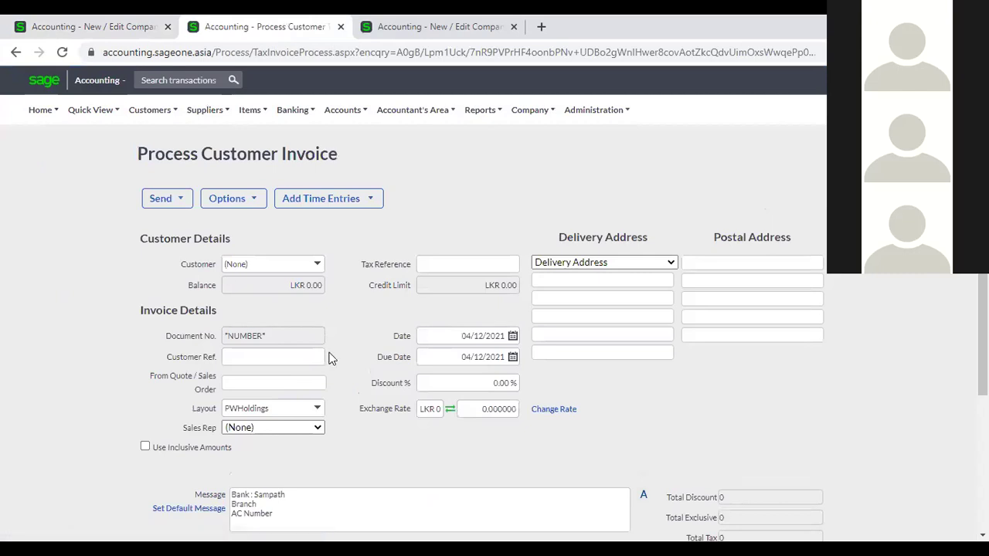
# Put PARACETAMOL SYRUP(PAED) at LKR 150.57 on the first line, then return to Regional Settings.
pyautogui.scroll(-2, 368, 423)
pyautogui.scroll(-1, 369, 423)
pyautogui.click(224, 365)
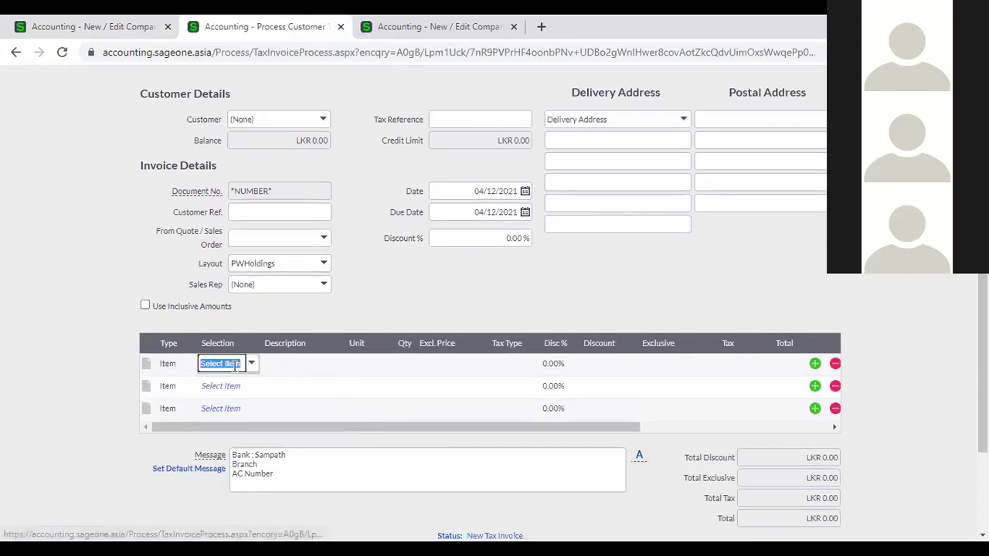
pyautogui.click(254, 366)
pyautogui.click(307, 268)
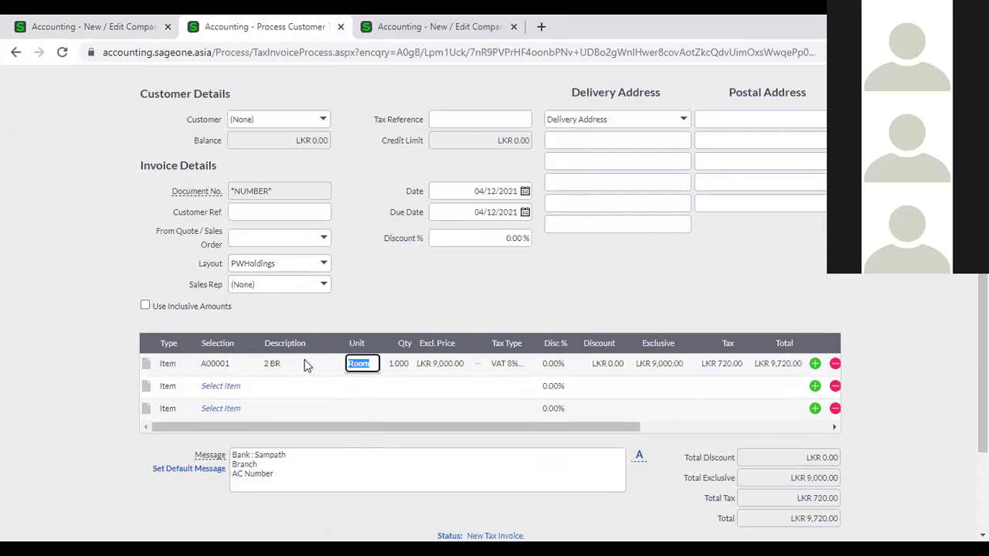
pyautogui.click(213, 367)
pyautogui.click(252, 365)
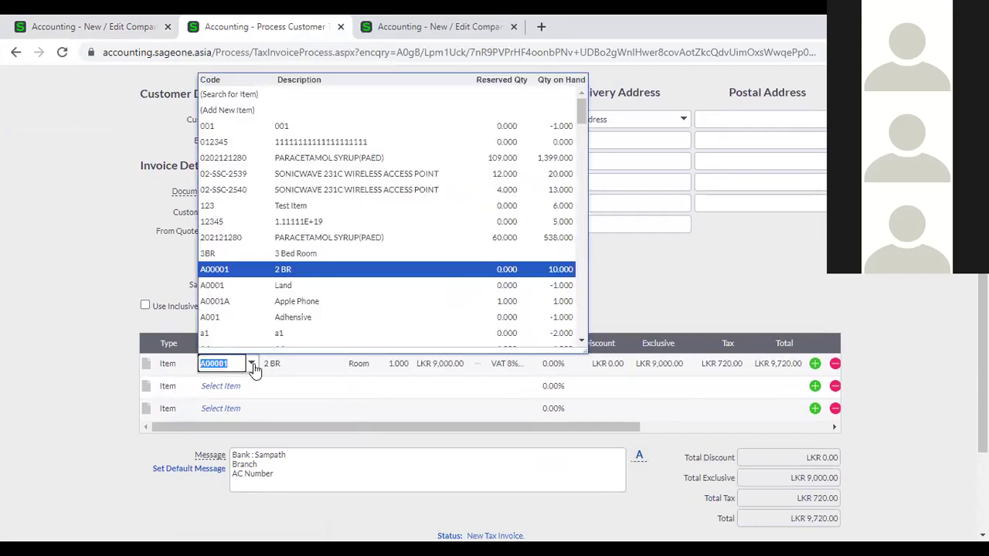
pyautogui.click(311, 159)
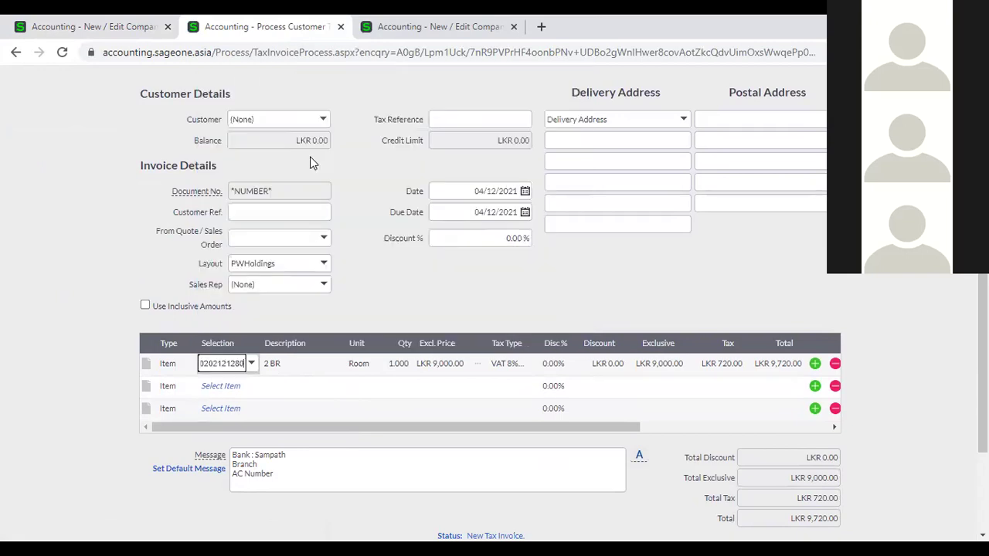
pyautogui.click(400, 371)
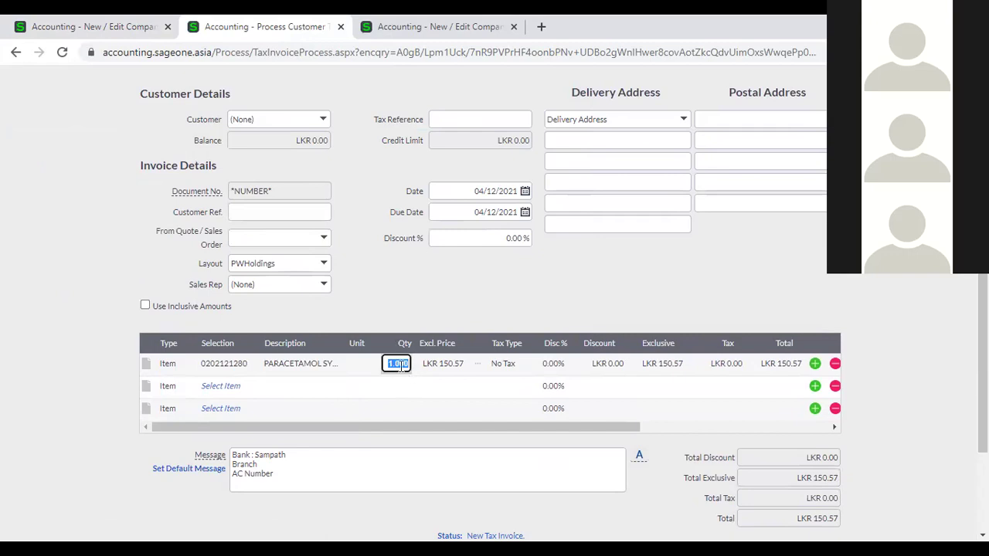
pyautogui.click(116, 26)
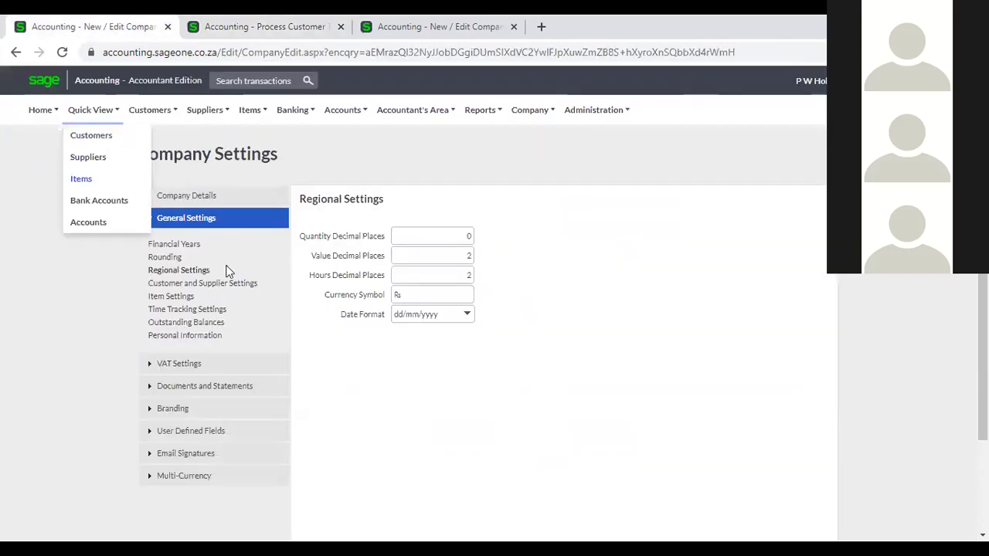
# Set Quantity Decimal Places to 2 in Regional Settings.
pyautogui.click(414, 240)
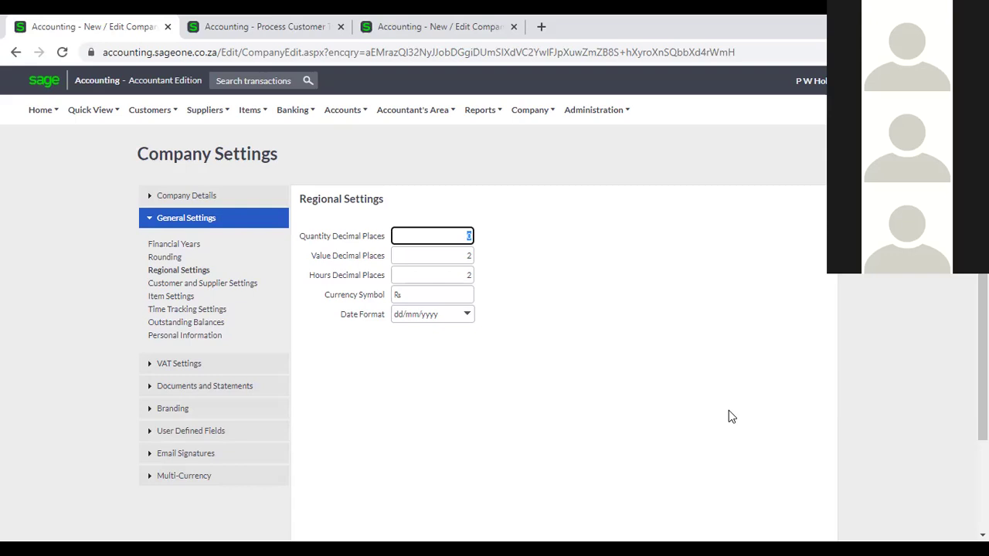
pyautogui.write('3')
pyautogui.press('BackSpace')
pyautogui.write('0')
pyautogui.press('Tab')
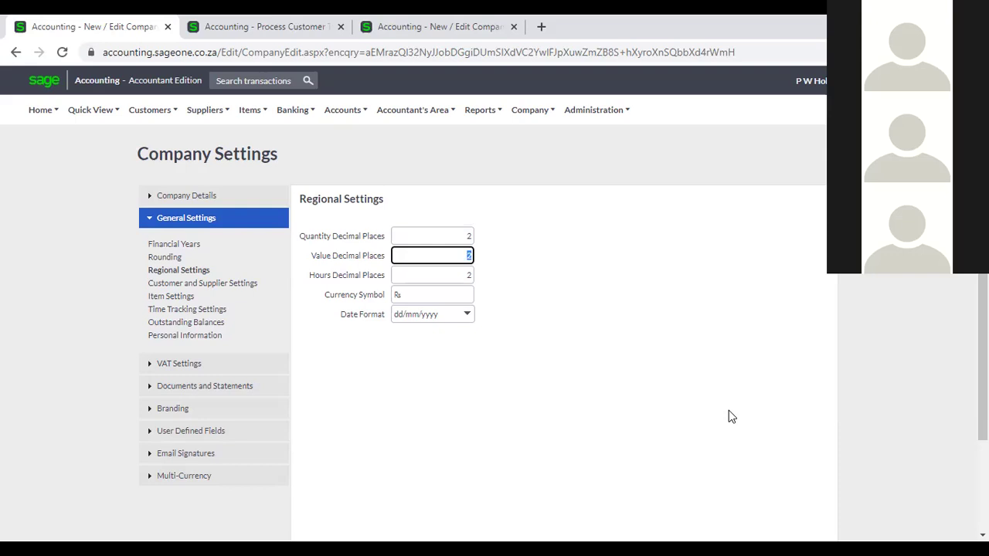
# Check the quantity on the customer invoice's PARACETAMOL line.
pyautogui.click(444, 237)
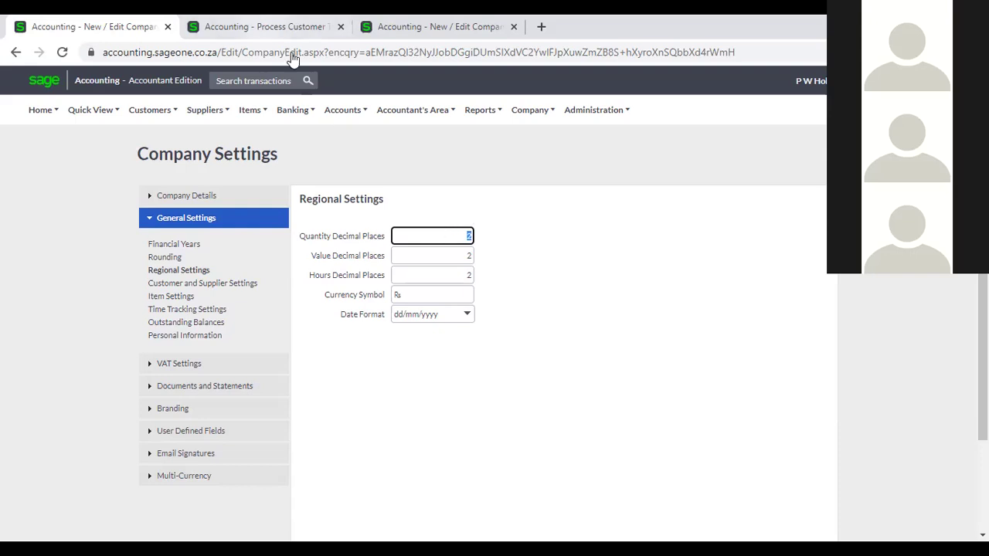
pyautogui.click(266, 27)
pyautogui.click(392, 366)
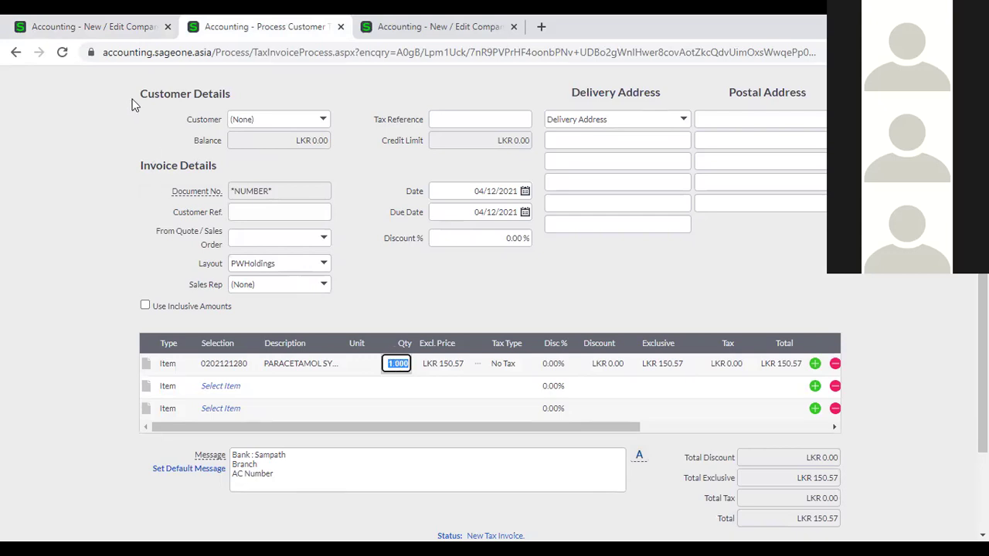
# Compare Value Decimal Places in Regional Settings with the invoice line's exclusive price.
pyautogui.click(116, 26)
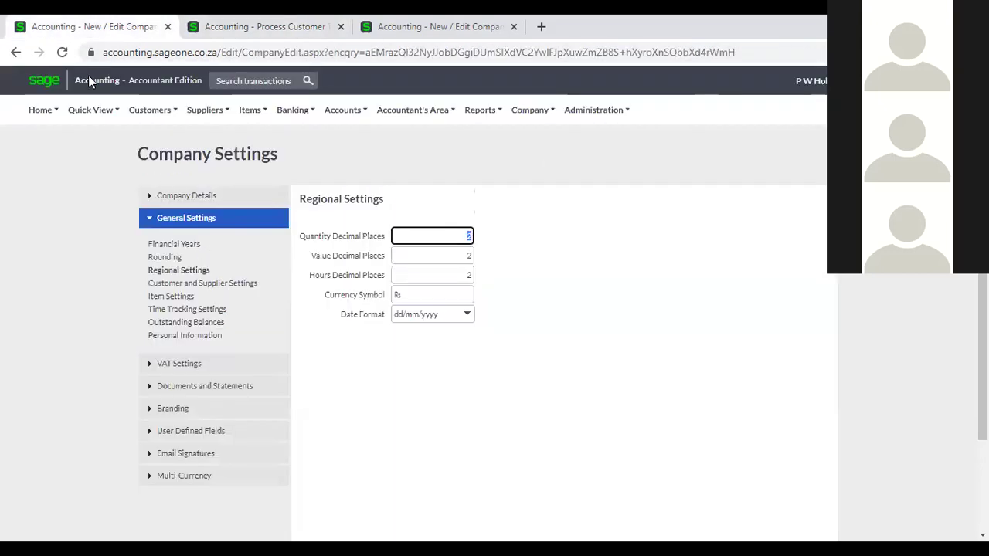
pyautogui.click(443, 261)
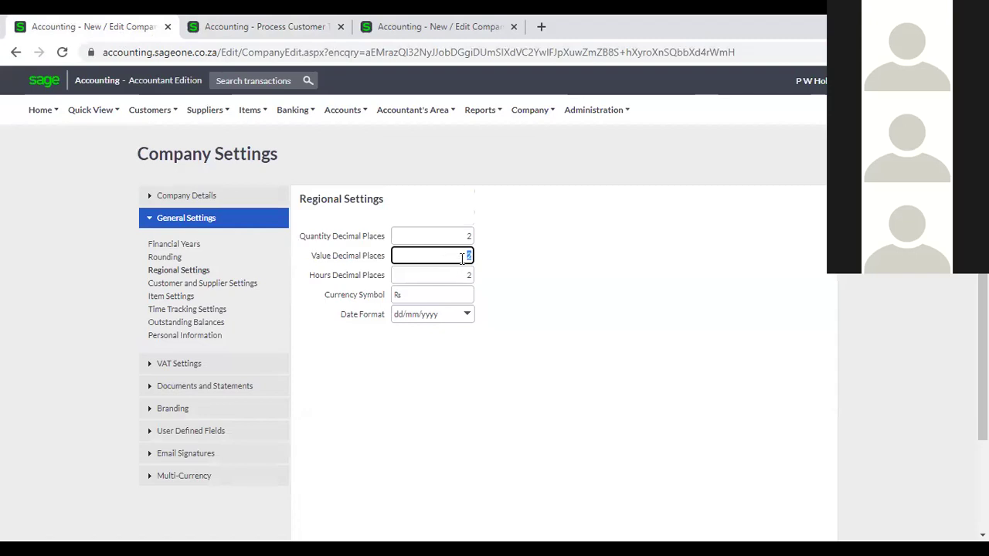
pyautogui.click(270, 29)
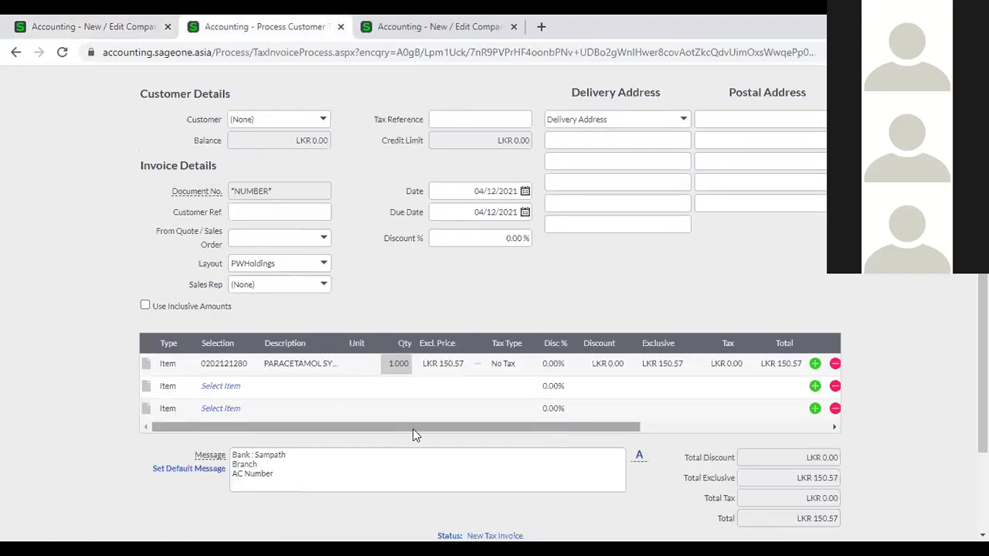
pyautogui.click(449, 365)
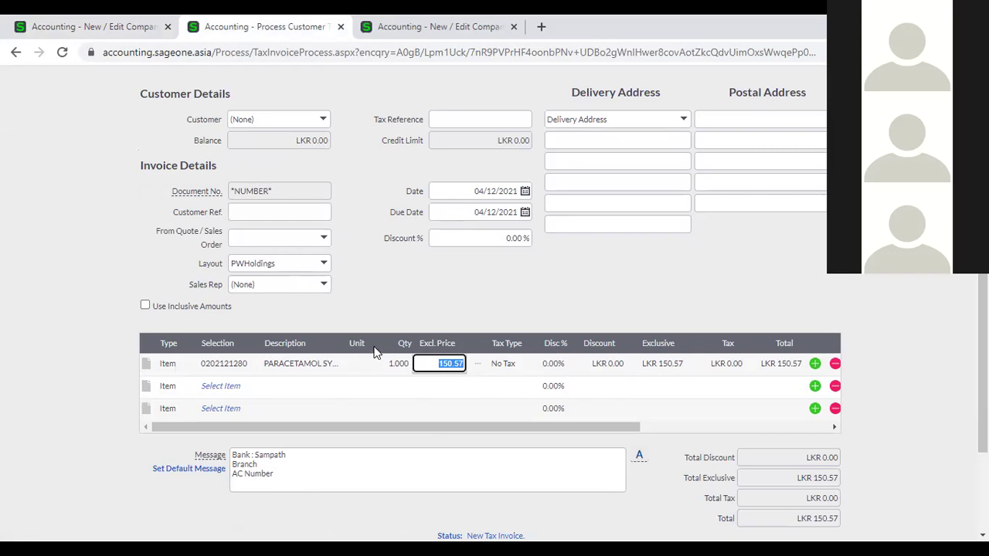
pyautogui.click(40, 28)
pyautogui.click(448, 256)
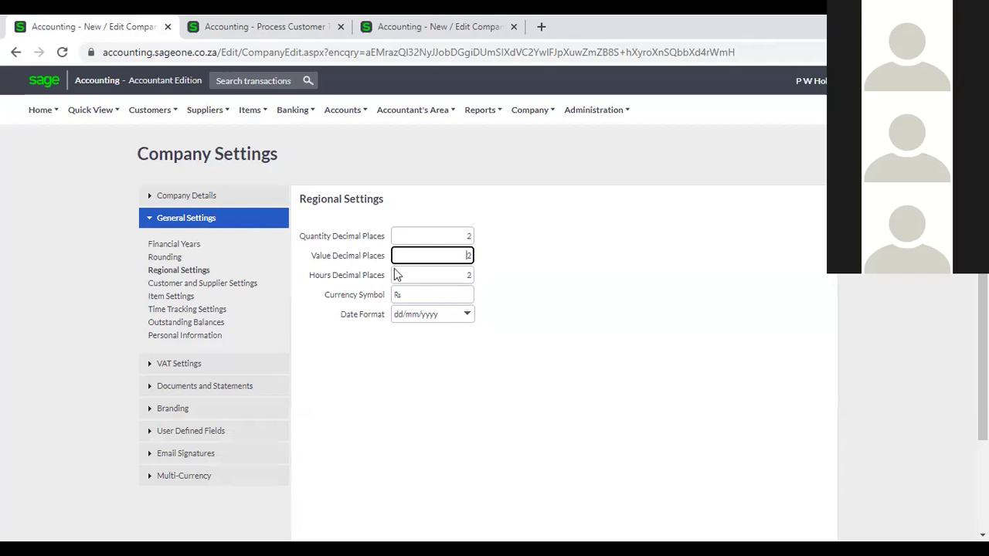
# Abandon the unsaved invoice and open the daily timesheet under Customers > Time Tracking.
pyautogui.click(251, 34)
pyautogui.scroll(2, 148, 136)
pyautogui.moveTo(143, 120)
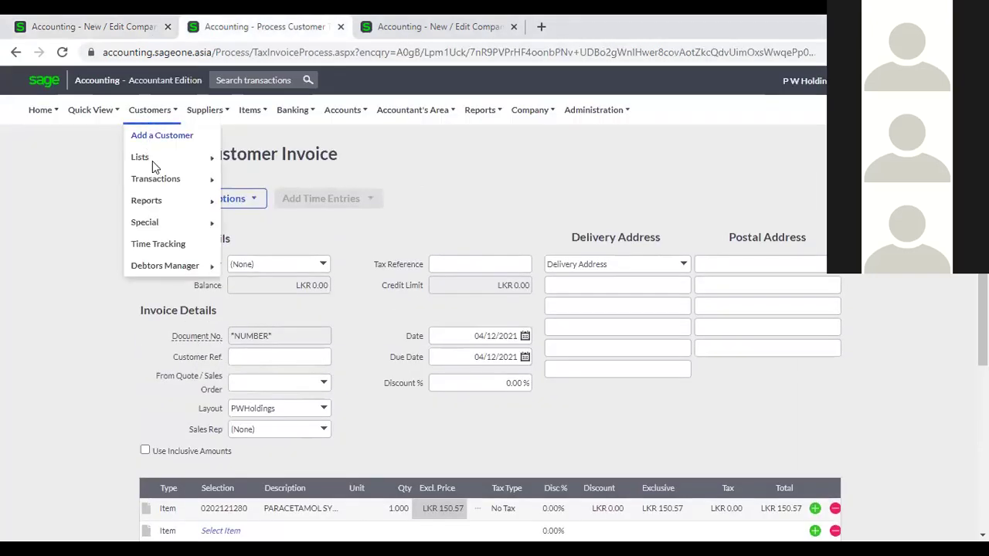
pyautogui.click(167, 246)
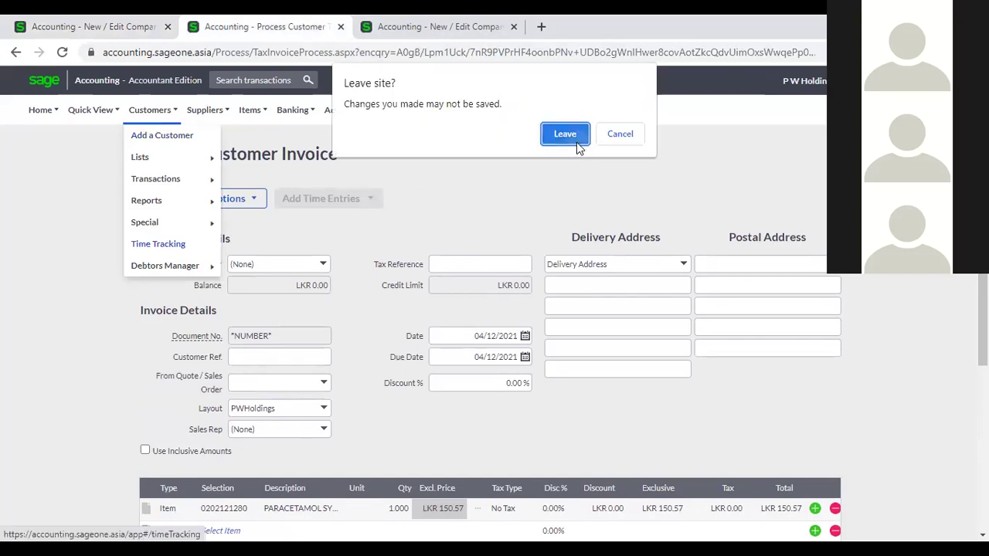
pyautogui.click(575, 135)
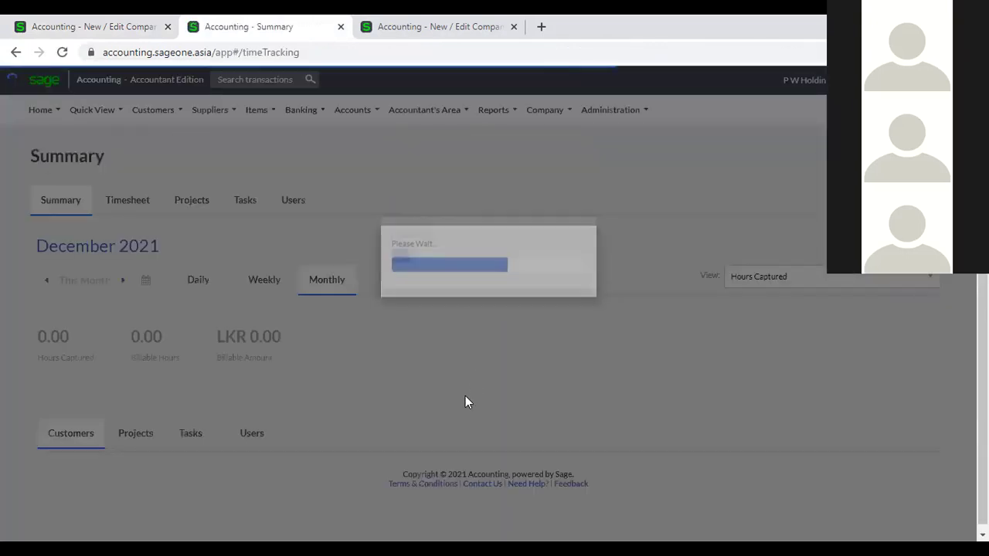
pyautogui.click(122, 203)
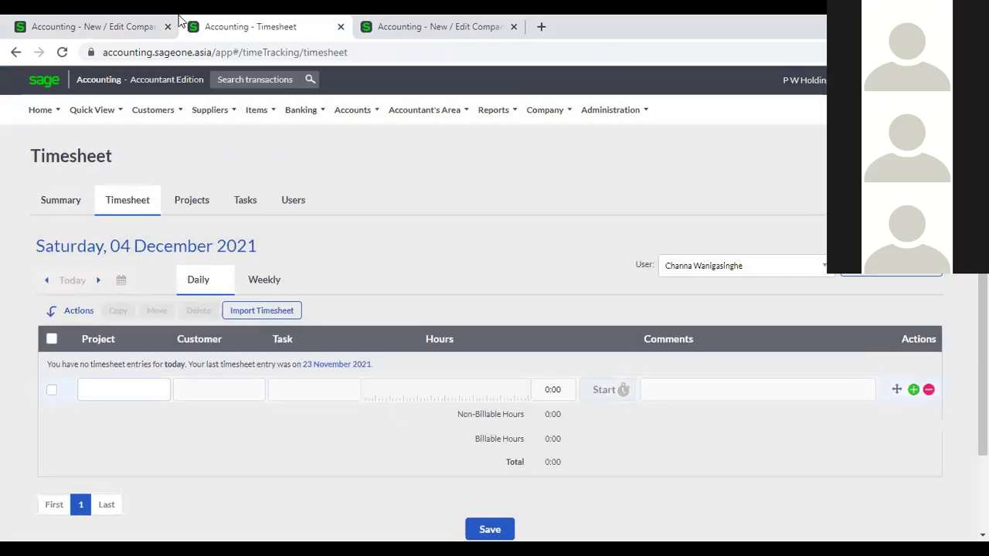
# Fill a timesheet entry with project DOA and task Accountant, then select its hours.
pyautogui.click(121, 23)
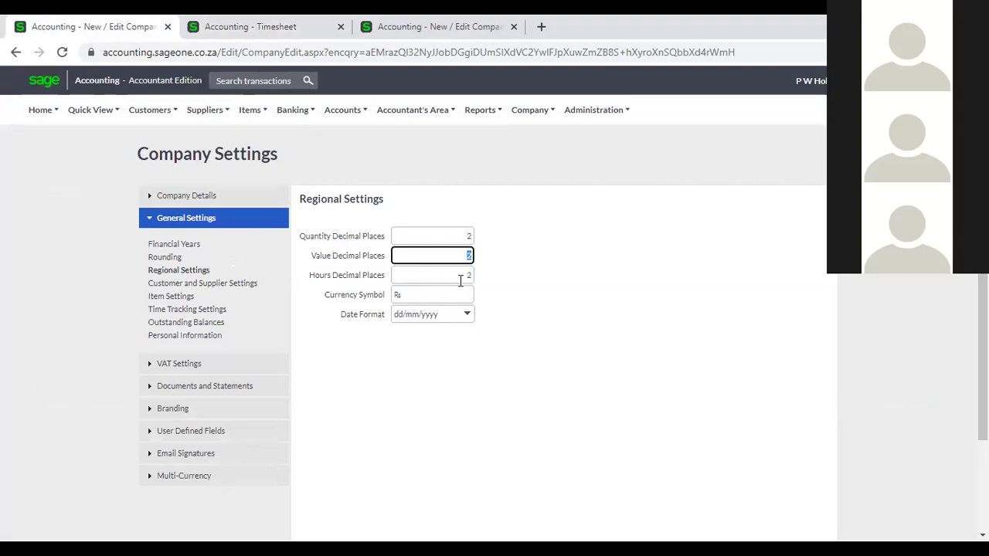
pyautogui.click(206, 39)
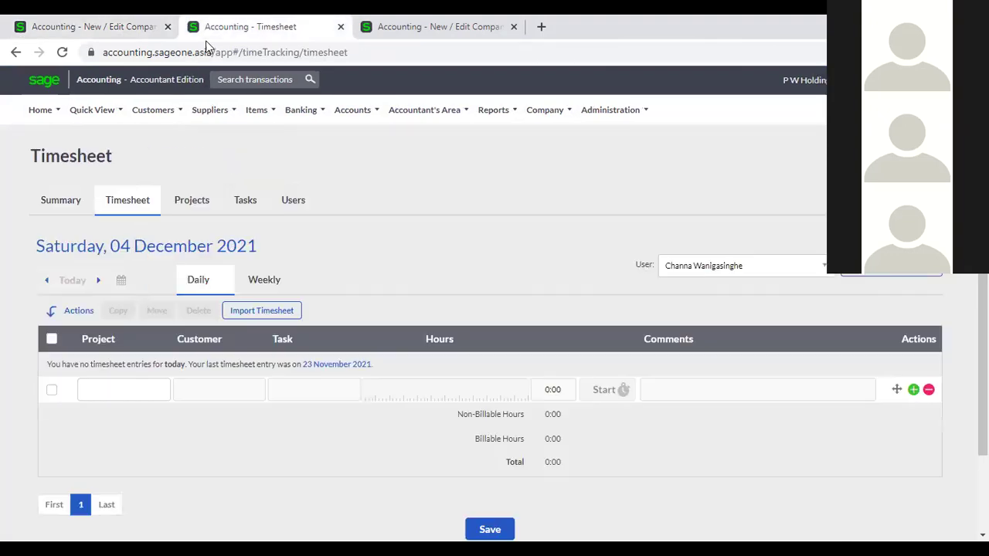
pyautogui.click(151, 386)
pyautogui.click(136, 280)
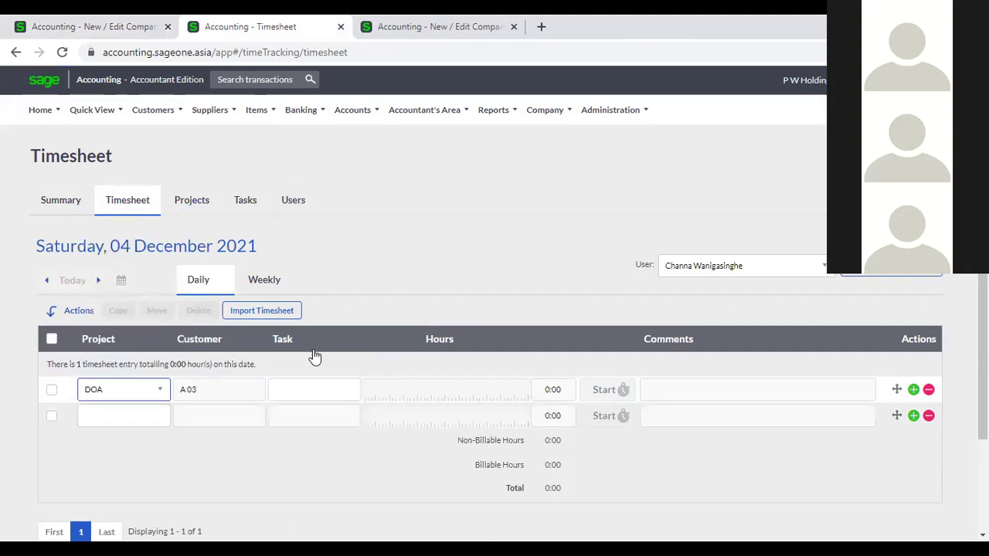
pyautogui.click(338, 392)
pyautogui.click(336, 448)
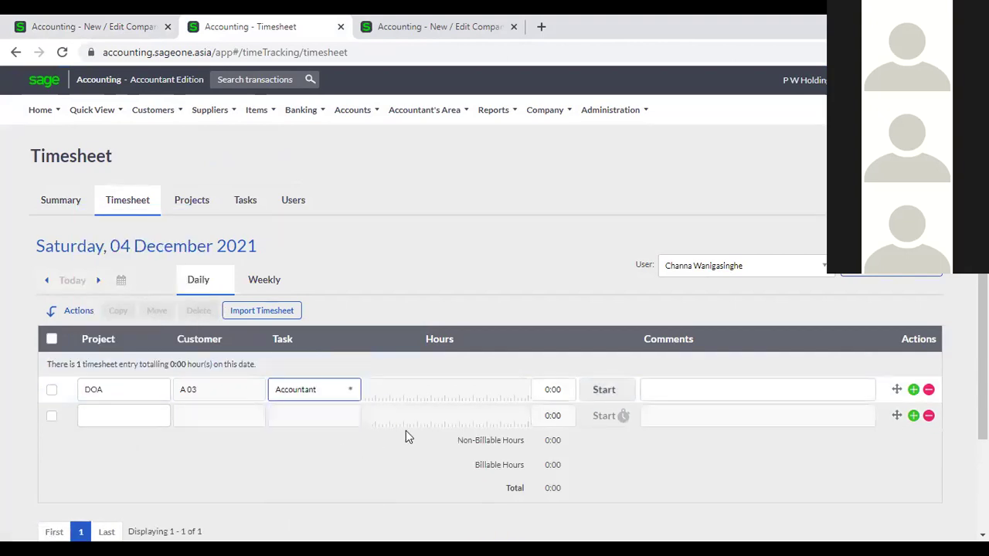
pyautogui.click(565, 396)
pyautogui.click(561, 394)
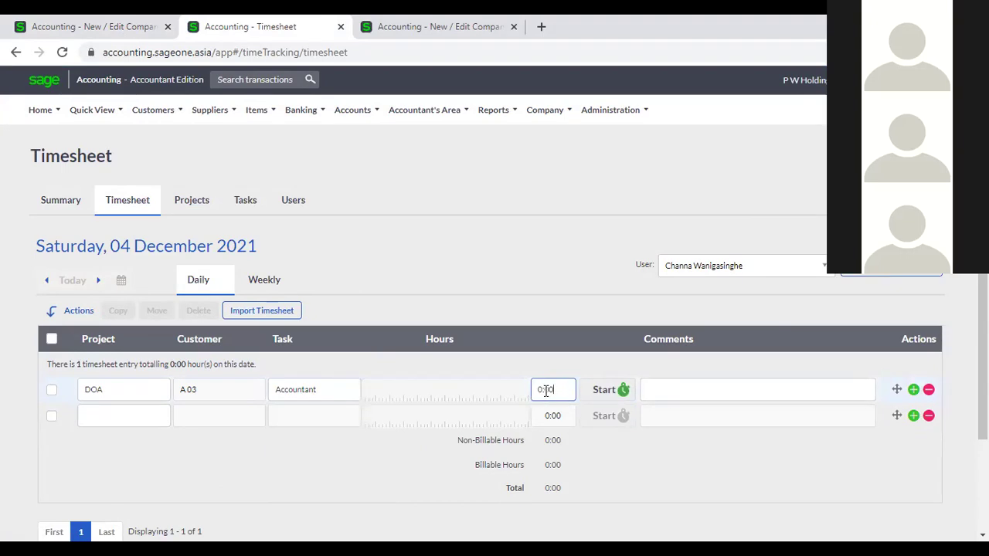
pyautogui.click(113, 28)
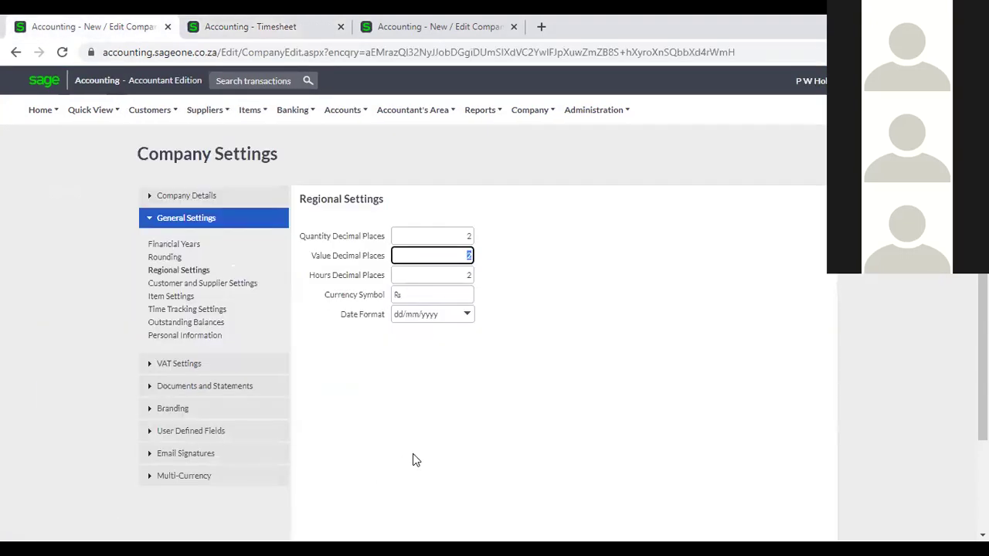
# Change the Currency Symbol field from LKR to Rs.
pyautogui.click(416, 298)
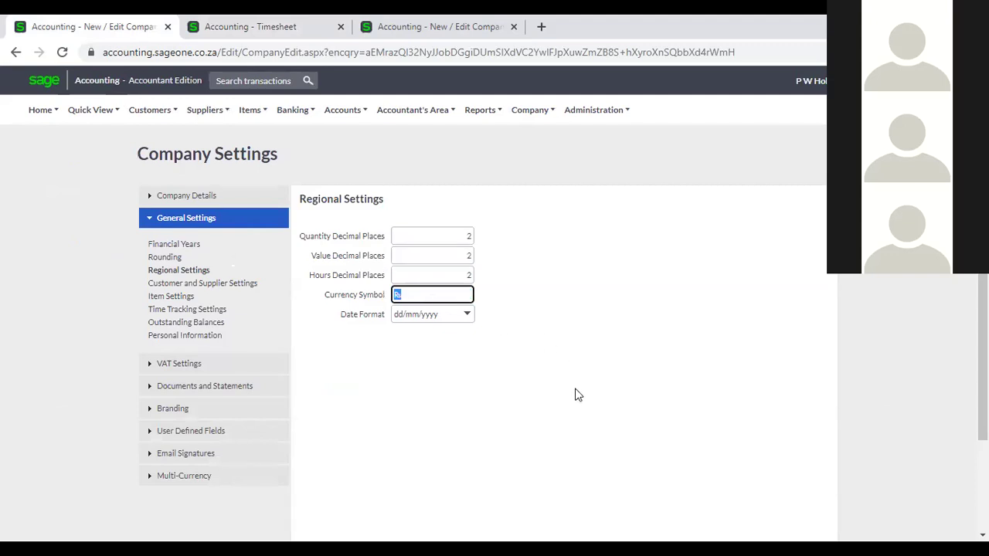
pyautogui.write('LKR')
pyautogui.press('BackSpace')
pyautogui.press('BackSpace')
pyautogui.press('BackSpace')
pyautogui.write('Rs')
# Leave the timesheet for Customers > Transactions > Customer Quotes and confirm leaving the page.
pyautogui.click(210, 37)
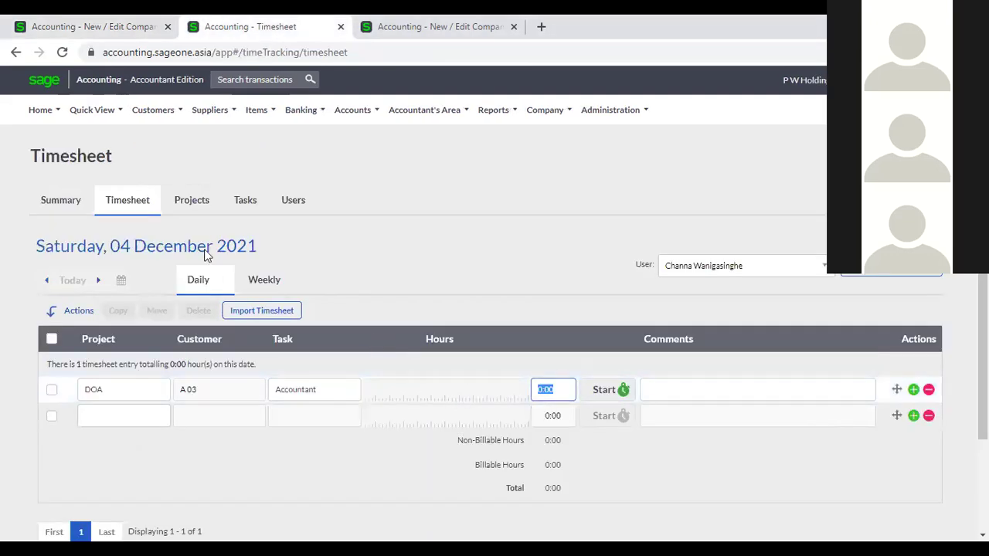
pyautogui.click(153, 110)
pyautogui.moveTo(175, 222)
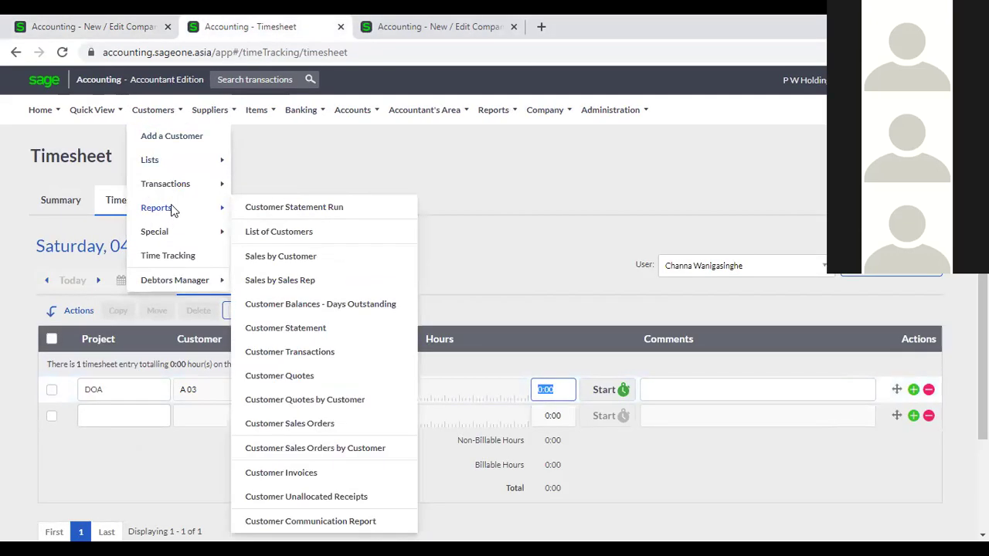
pyautogui.moveTo(170, 189)
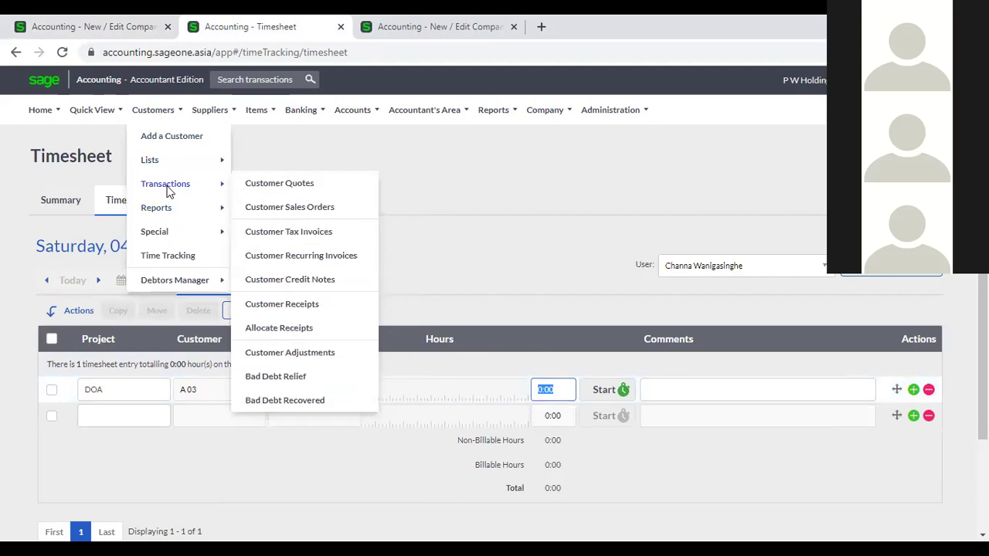
pyautogui.click(286, 190)
pyautogui.click(559, 148)
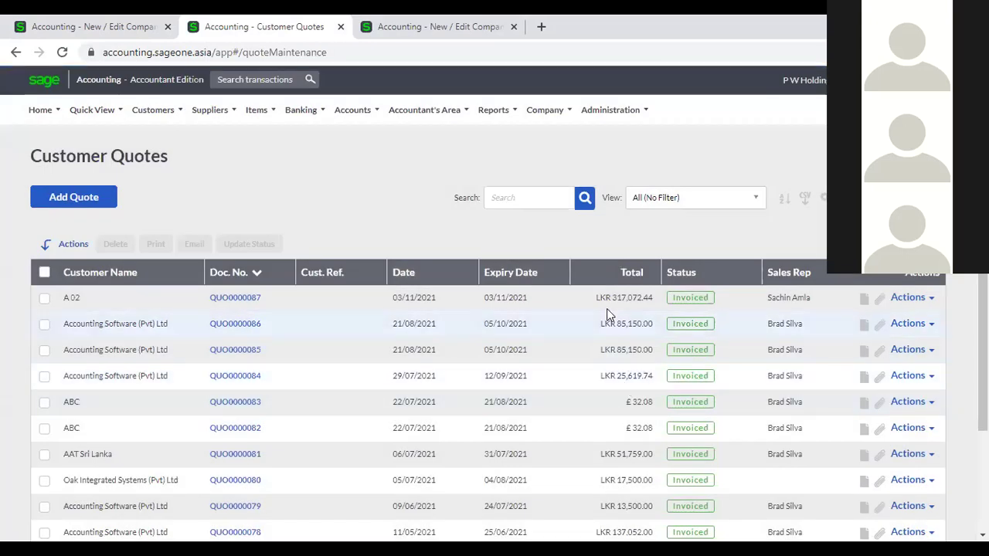
pyautogui.click(91, 26)
pyautogui.click(264, 28)
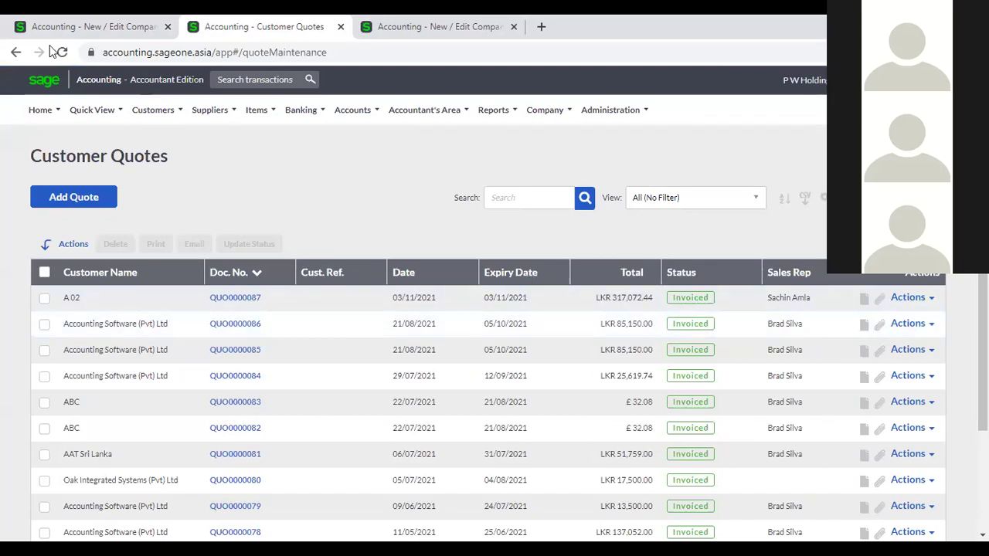
pyautogui.click(85, 26)
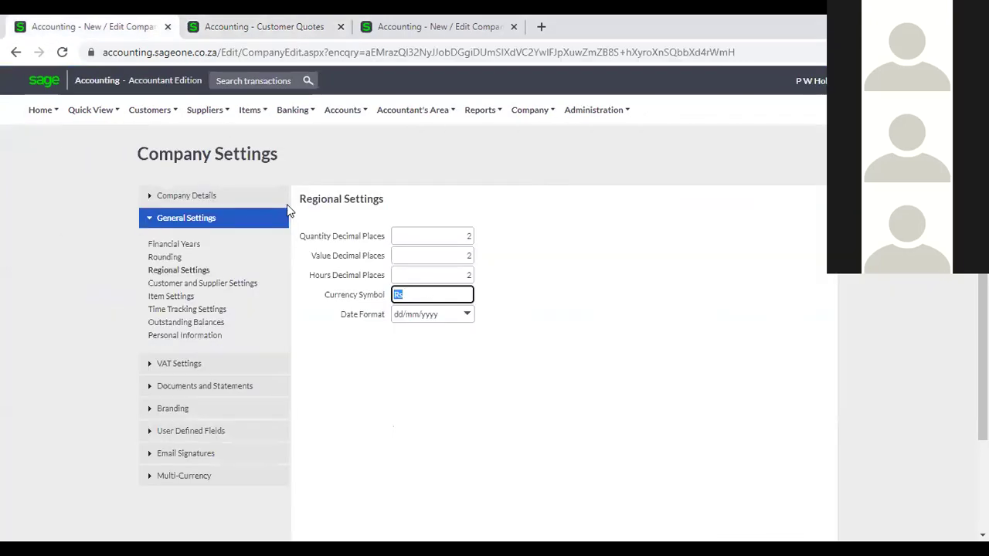
pyautogui.click(263, 30)
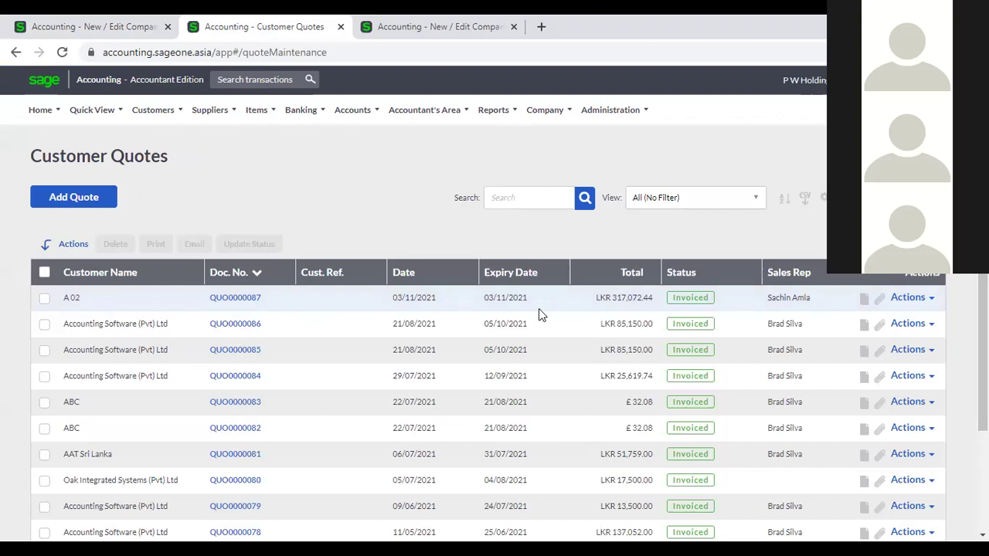
pyautogui.click(73, 27)
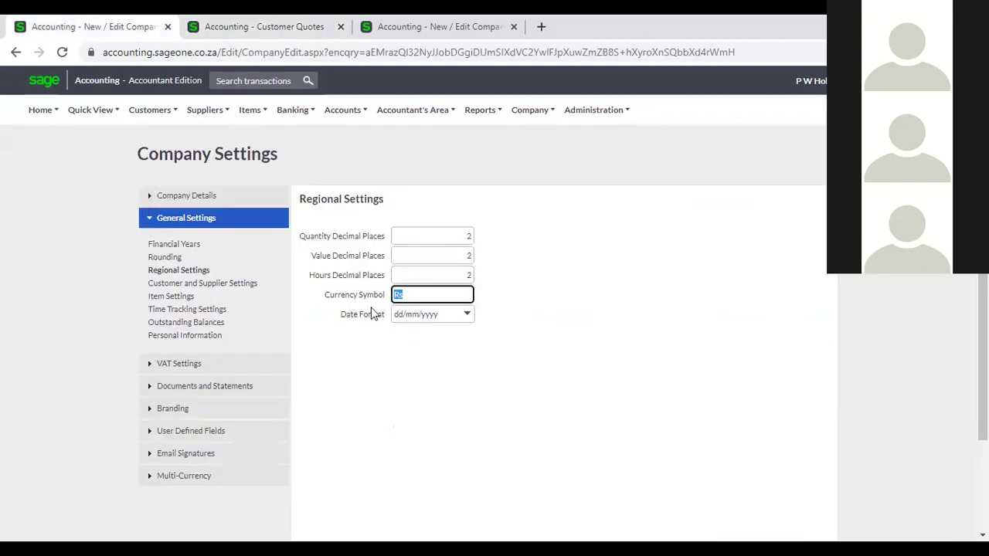
pyautogui.click(430, 294)
pyautogui.doubleClick(432, 294)
pyautogui.click(565, 393)
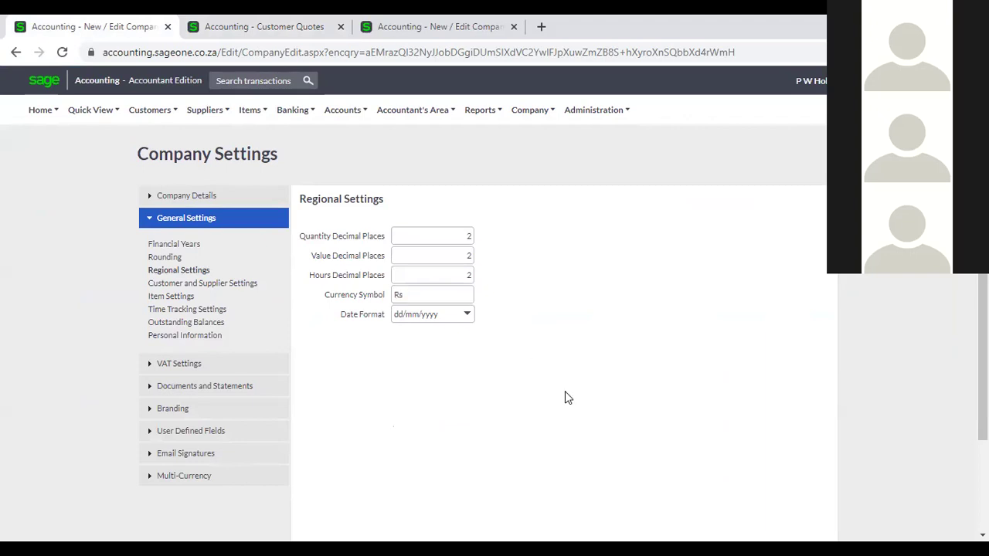
pyautogui.click(467, 315)
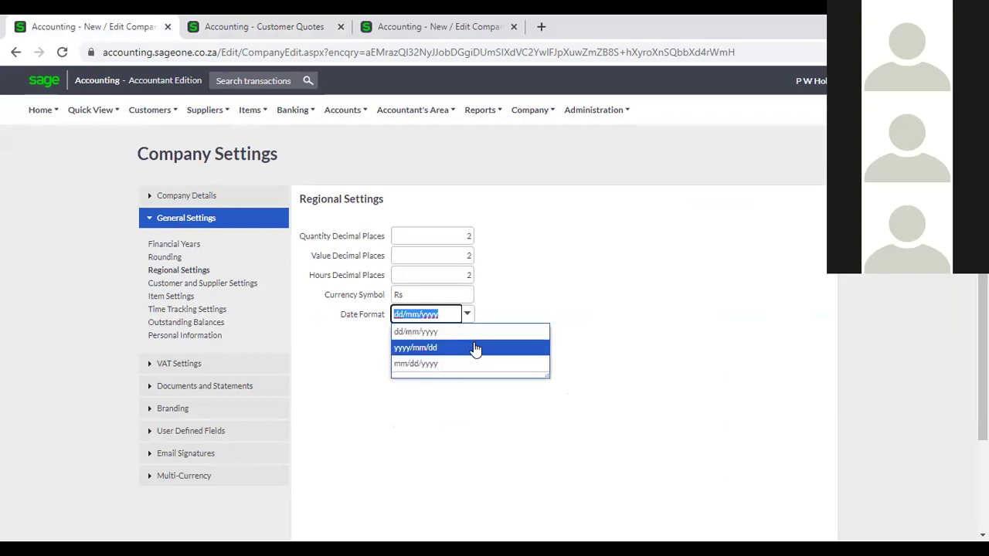
pyautogui.click(558, 282)
pyautogui.click(267, 27)
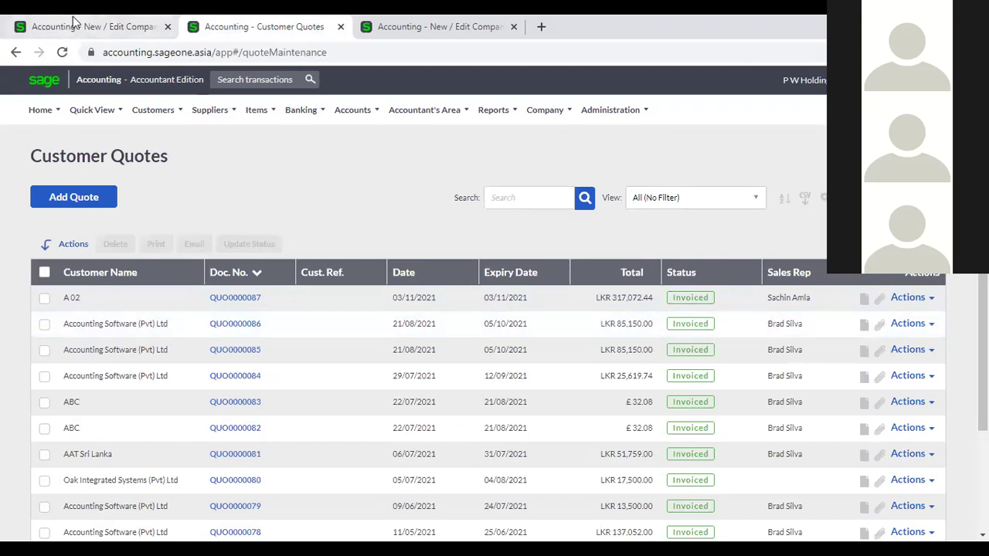
# Switch from Company Settings to Customer Quotes and back to Regional Settings.
pyautogui.click(100, 27)
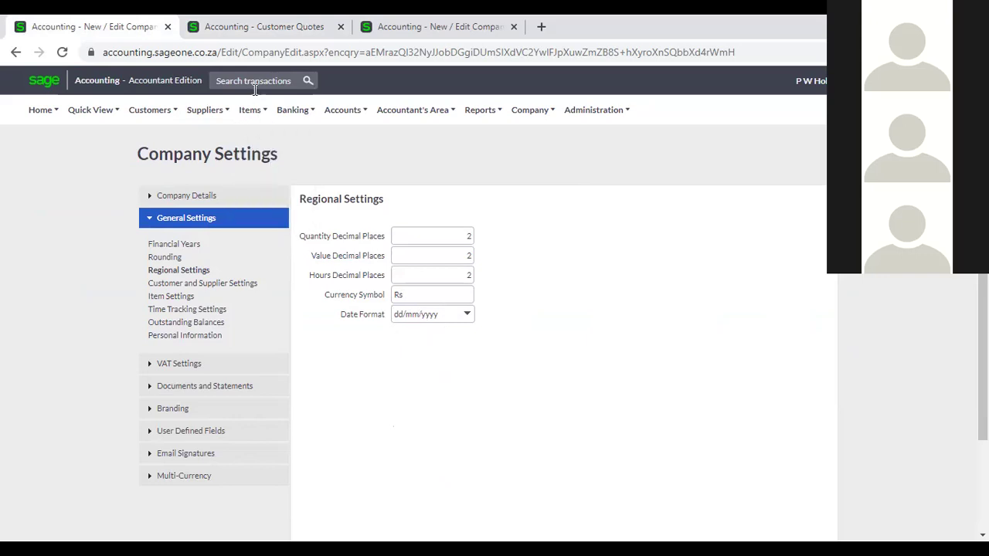
pyautogui.click(248, 27)
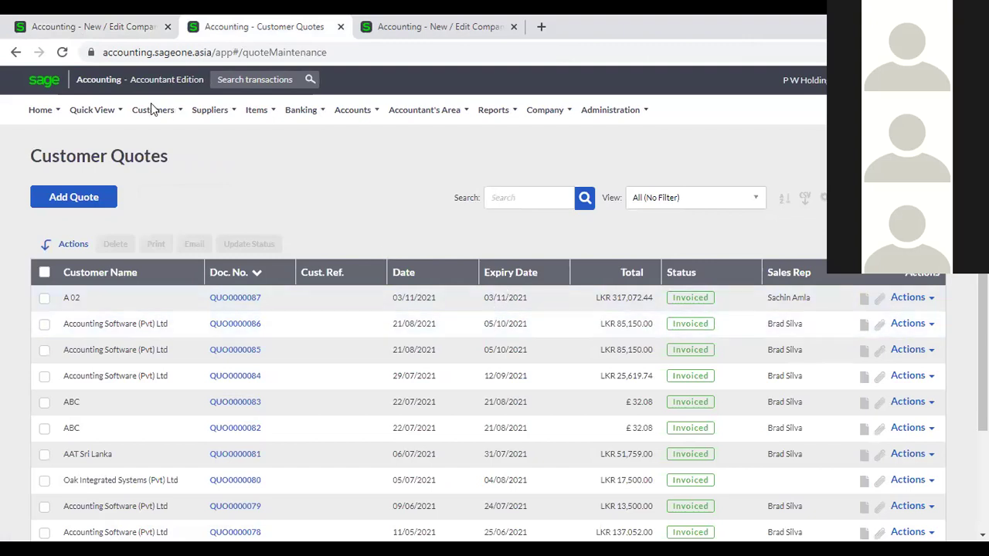
pyautogui.click(42, 25)
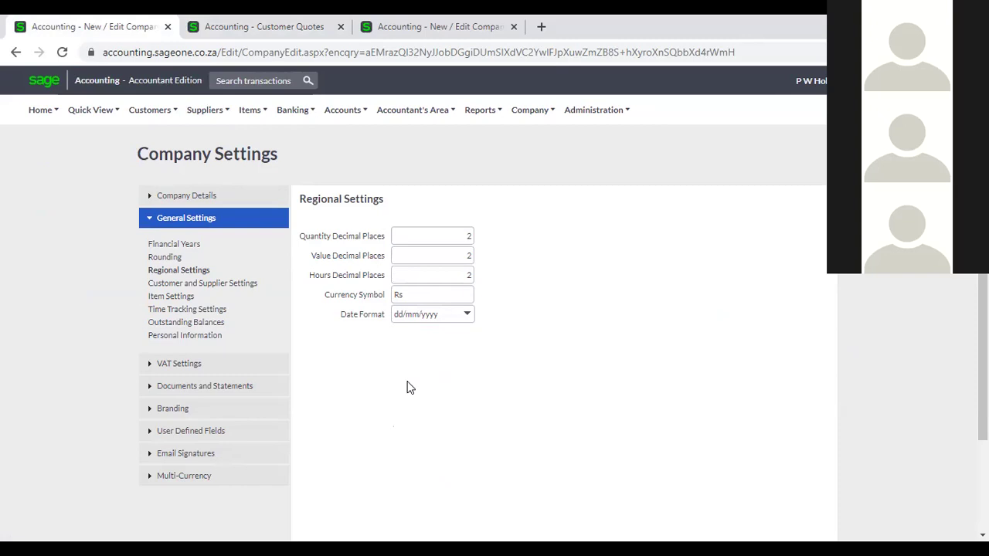
pyautogui.scroll(-2, 431, 380)
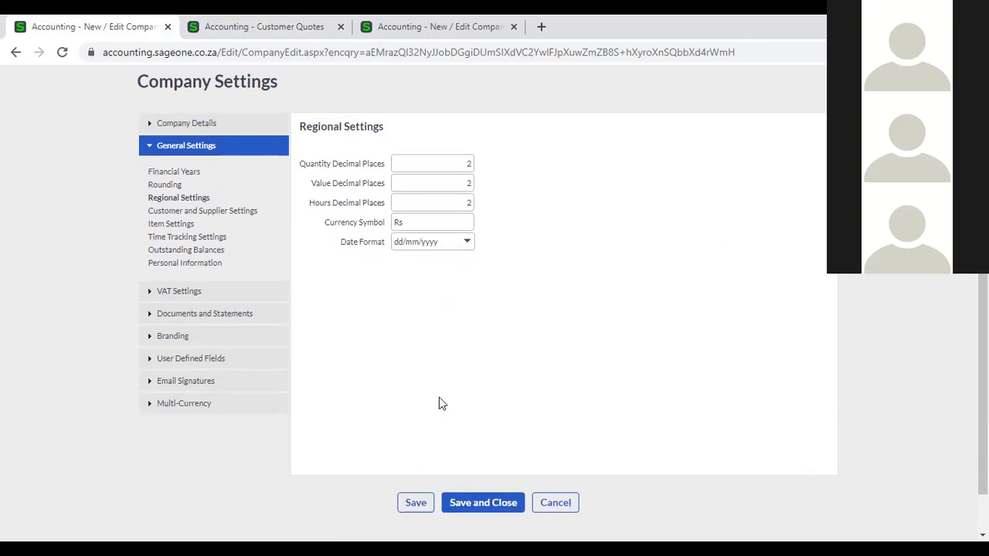
pyautogui.scroll(2, 439, 399)
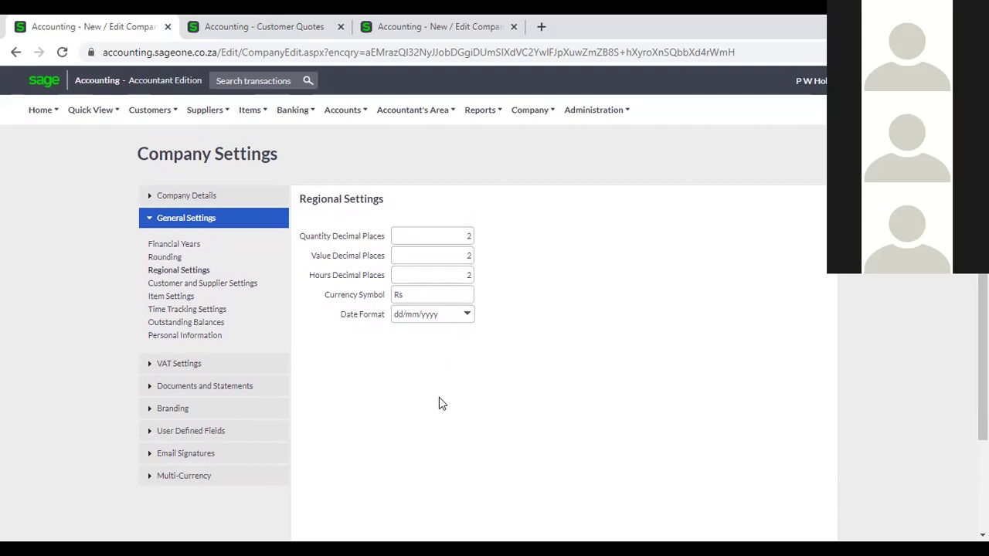
pyautogui.scroll(-3, 441, 404)
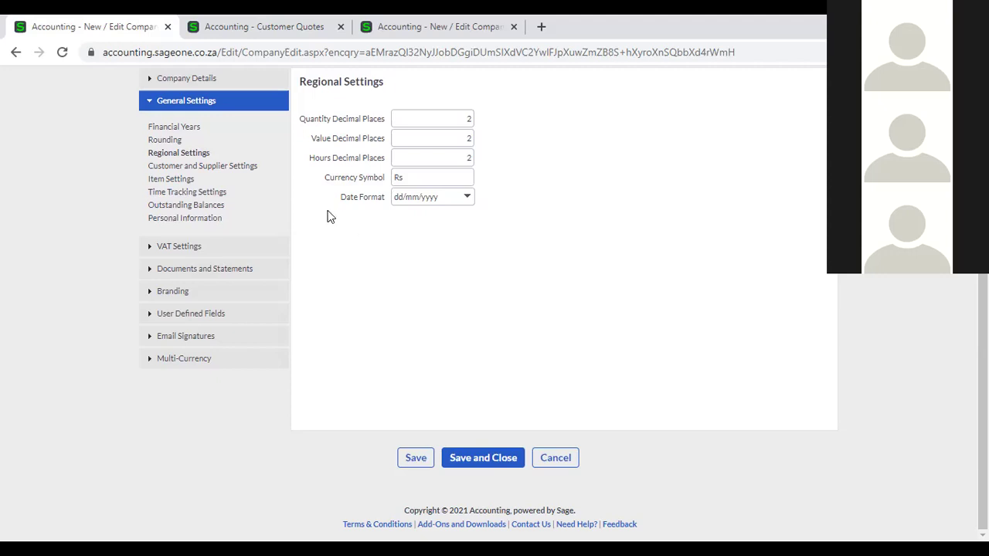
# Open Customer and Supplier Settings and scroll to the top of its options.
pyautogui.click(242, 167)
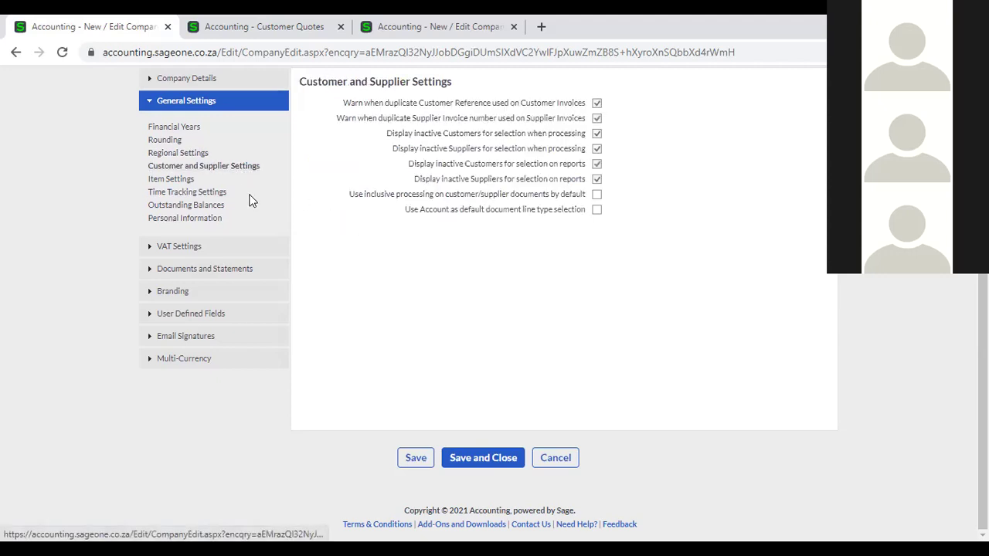
pyautogui.scroll(1, 256, 224)
pyautogui.scroll(1, 256, 221)
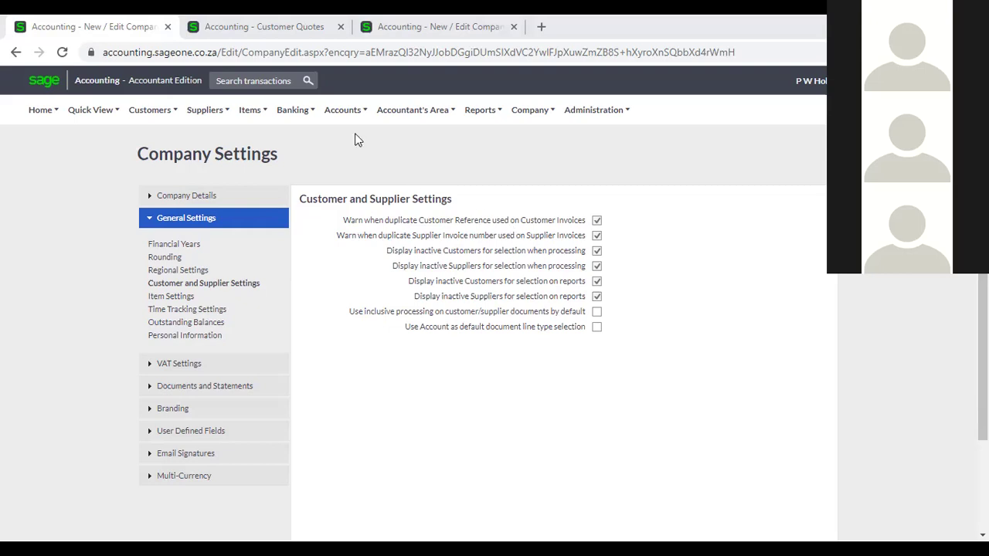
# Add a new tax invoice from Customers > Transactions > Customer Tax Invoices.
pyautogui.click(228, 27)
pyautogui.moveTo(157, 110)
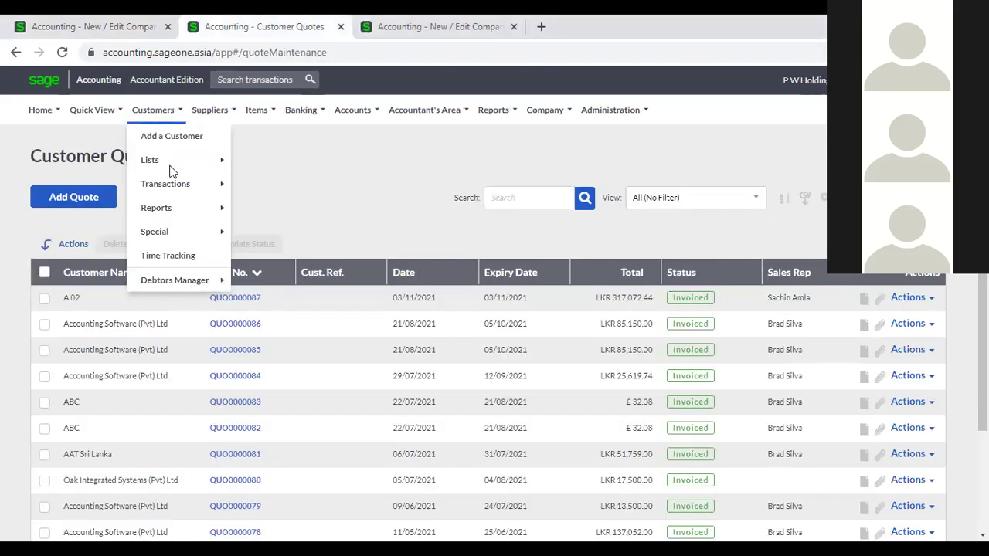
pyautogui.moveTo(169, 184)
pyautogui.click(298, 233)
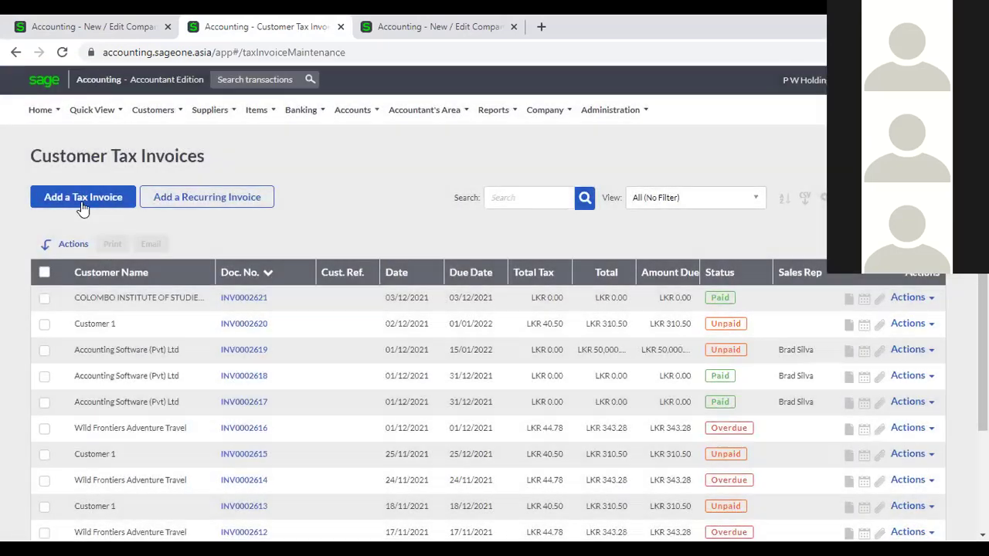
pyautogui.moveTo(159, 107)
pyautogui.moveTo(180, 190)
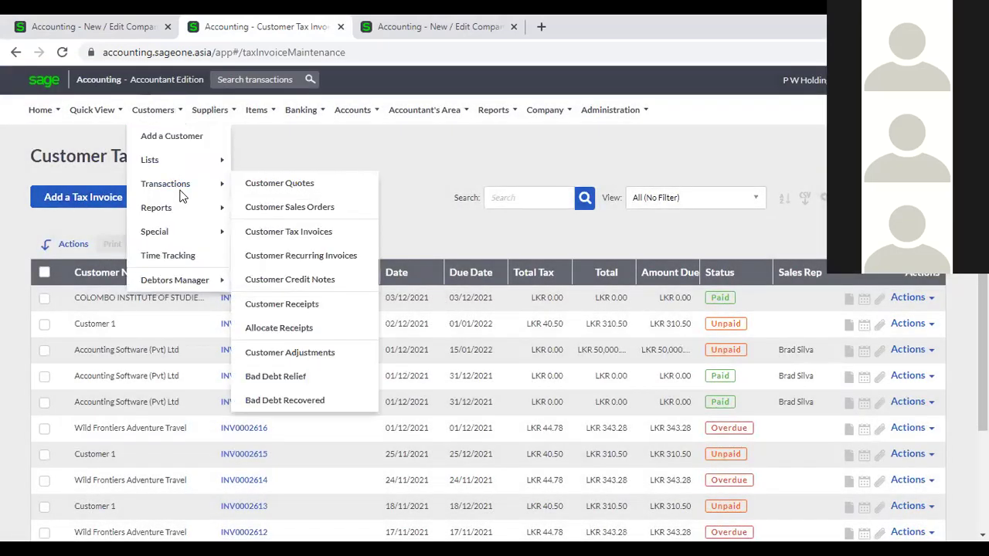
pyautogui.click(74, 207)
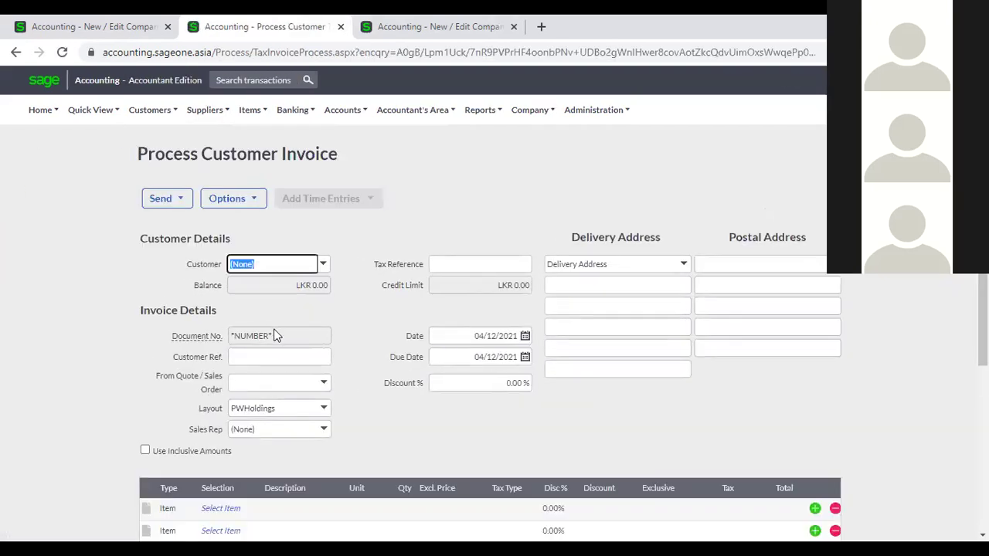
# Inspect the invoice's customer dropdown, comparing it against Company Settings.
pyautogui.click(272, 357)
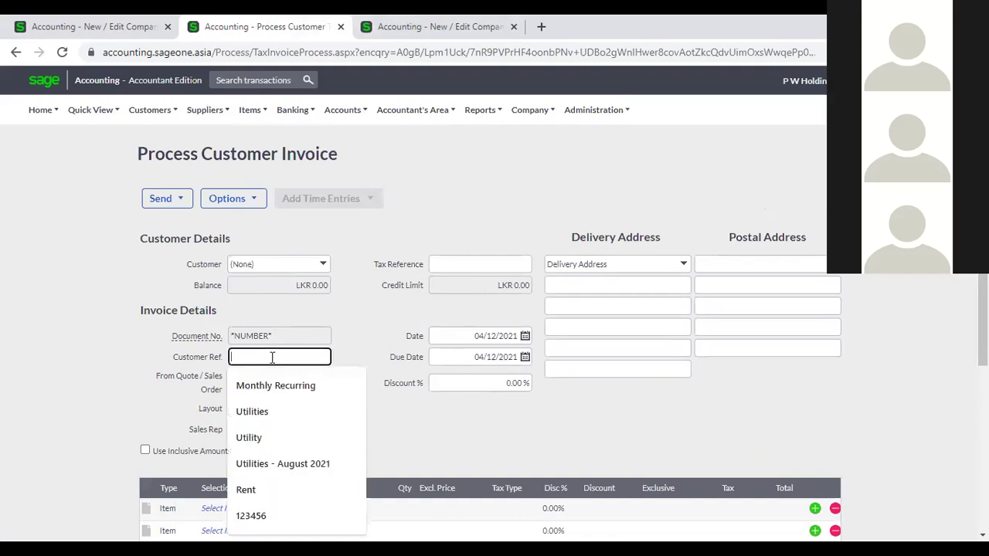
pyautogui.click(315, 356)
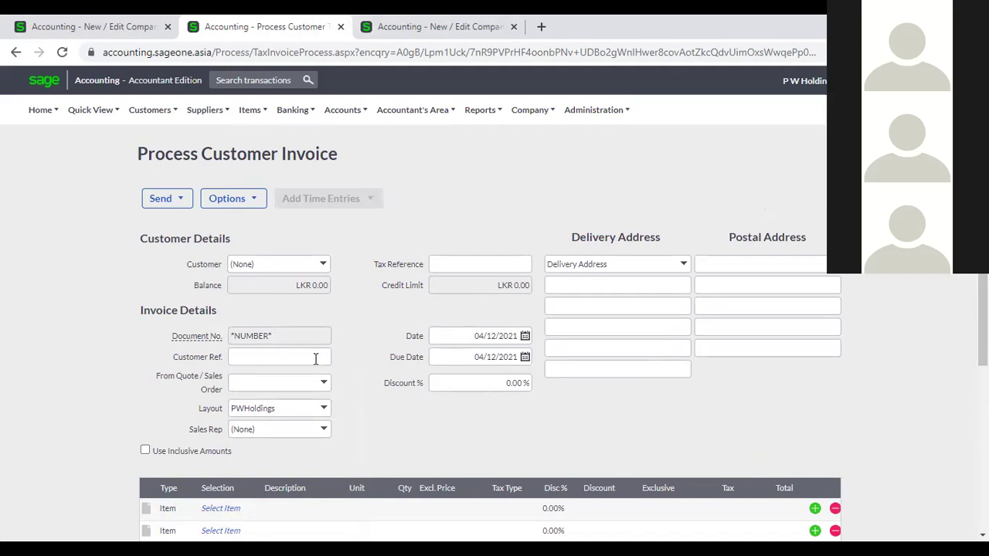
pyautogui.click(317, 356)
pyautogui.click(360, 349)
pyautogui.click(137, 26)
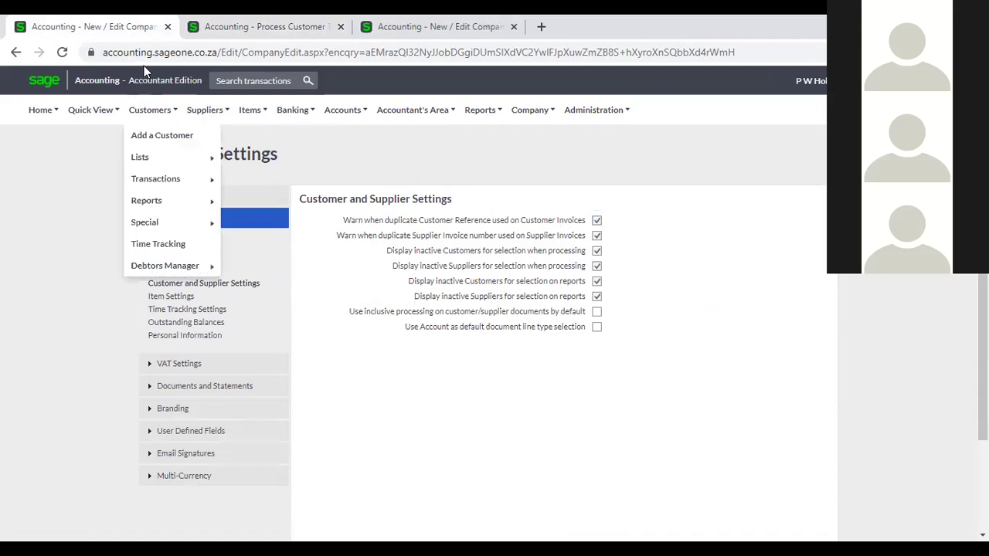
pyautogui.click(194, 27)
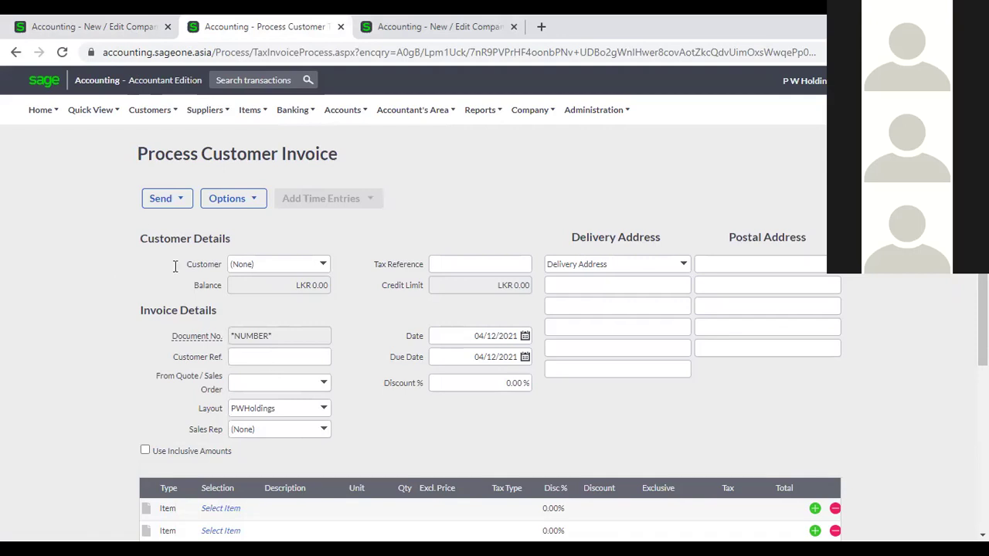
pyautogui.click(127, 26)
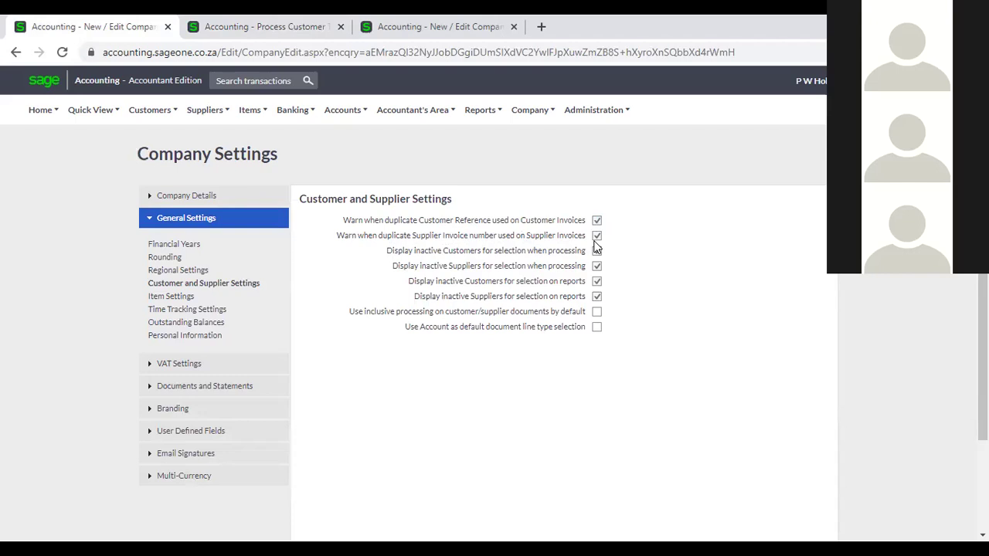
pyautogui.click(244, 34)
# Start a new supplier invoice from Suppliers > Transactions > Supplier Invoices, then return to Company Settings.
pyautogui.moveTo(206, 113)
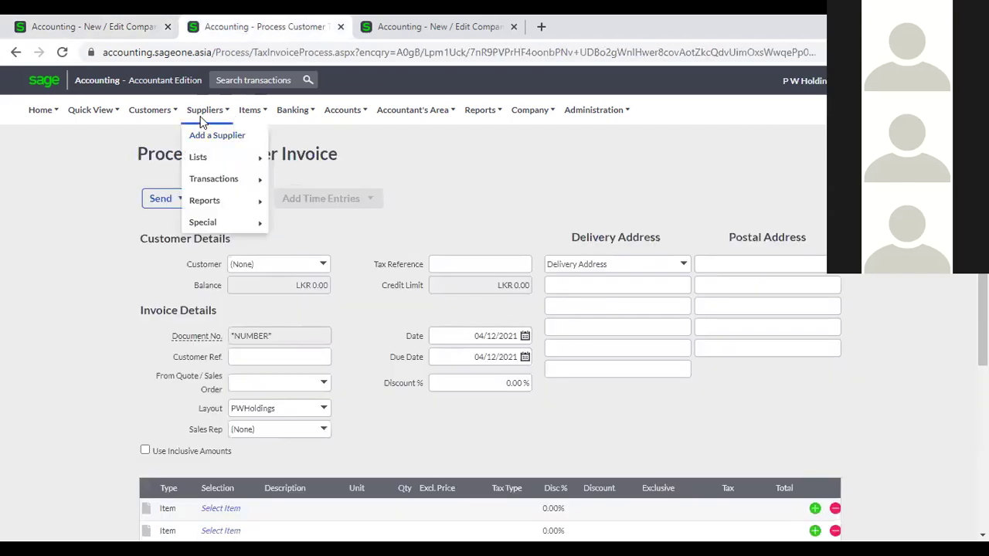
pyautogui.moveTo(215, 178)
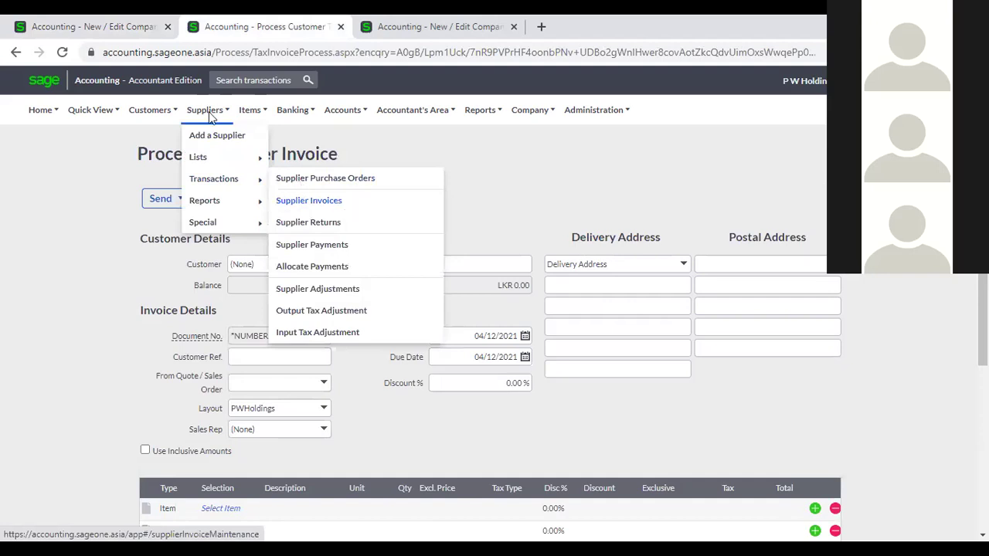
pyautogui.click(325, 199)
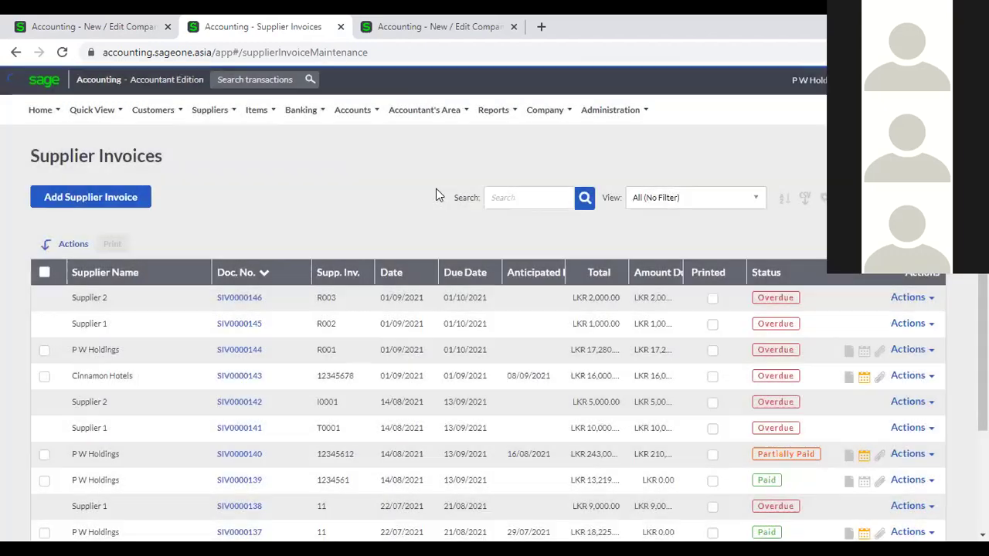
pyautogui.click(91, 202)
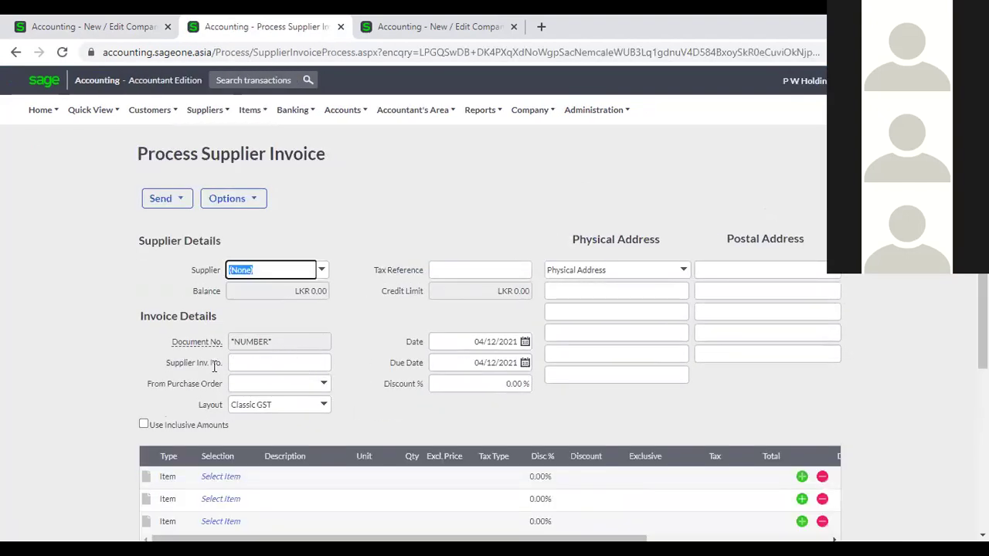
pyautogui.click(104, 28)
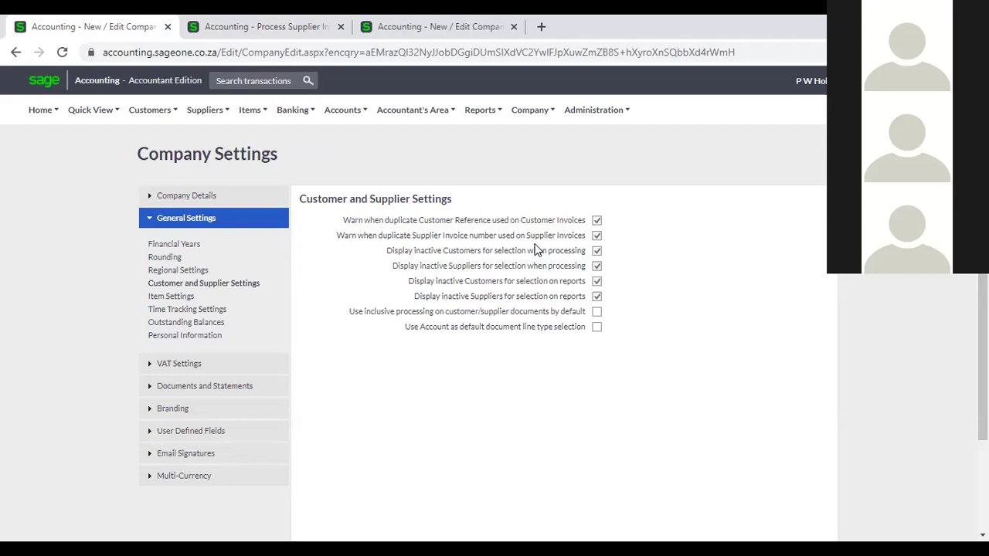
# Switch to the second tab showing the Process Supplier Invoice.
pyautogui.click(265, 35)
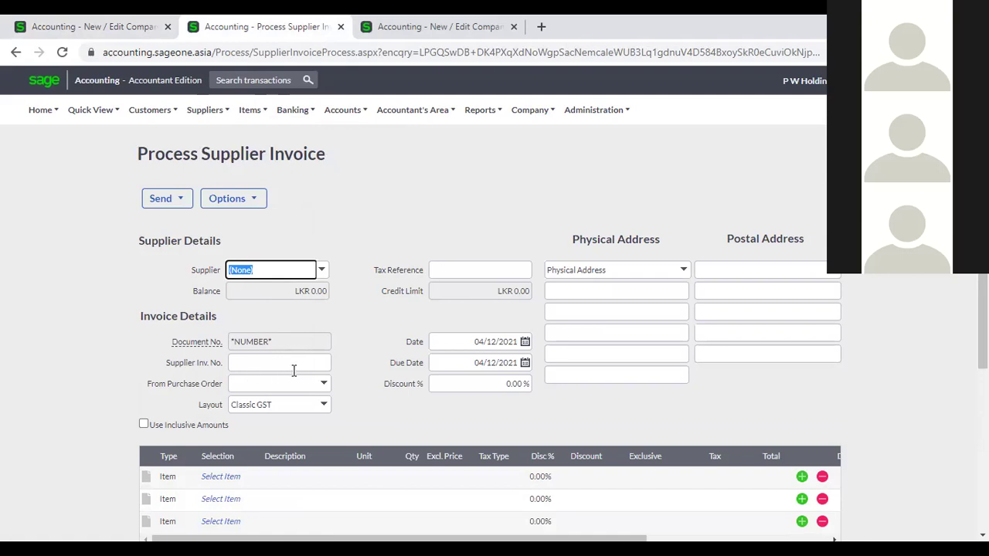
# Switch to the first browser tab to bring back the Company Settings page.
pyautogui.click(123, 29)
# In the second tab, open Customers > Lists > List of Customers and view customer A 01 as inactive.
pyautogui.click(255, 26)
pyautogui.moveTo(135, 124)
pyautogui.moveTo(205, 161)
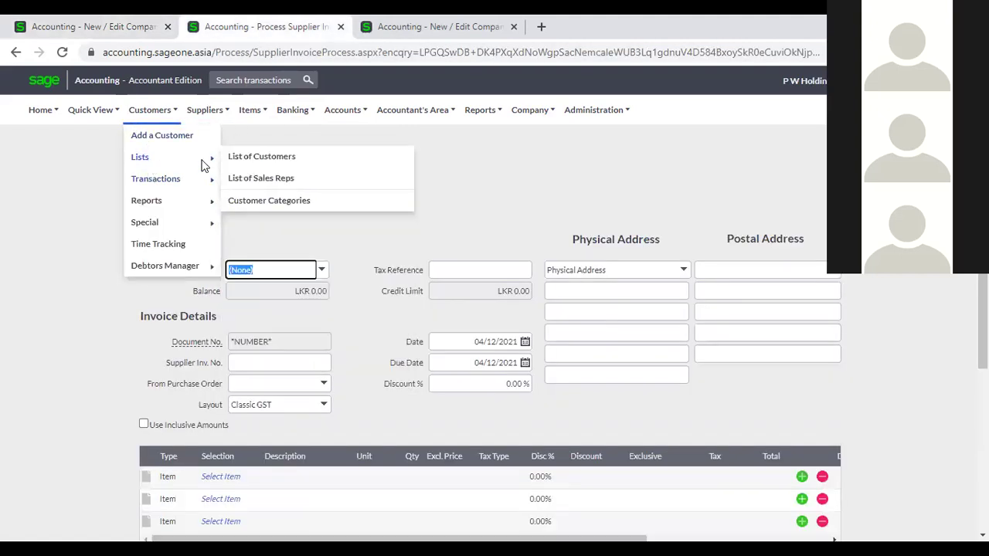
pyautogui.click(262, 158)
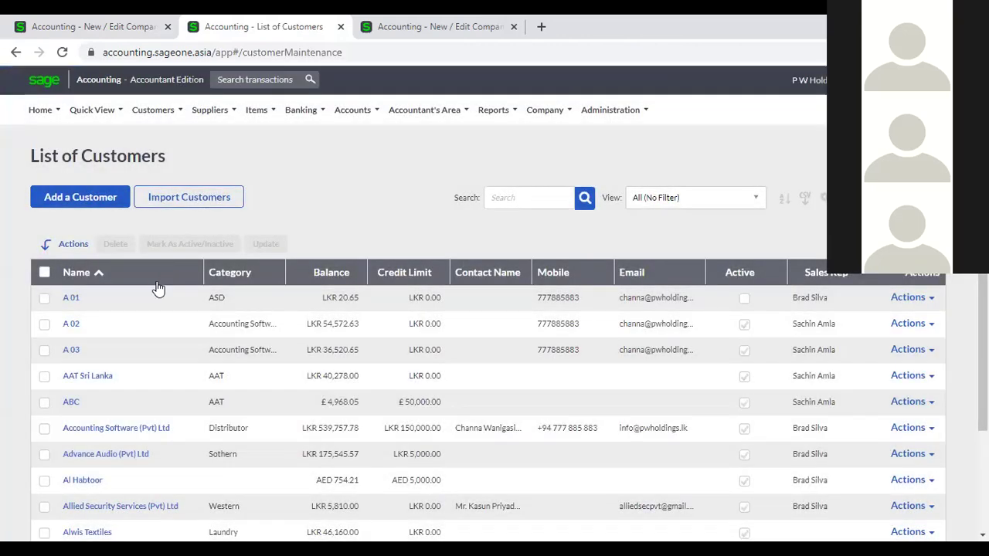
pyautogui.click(101, 210)
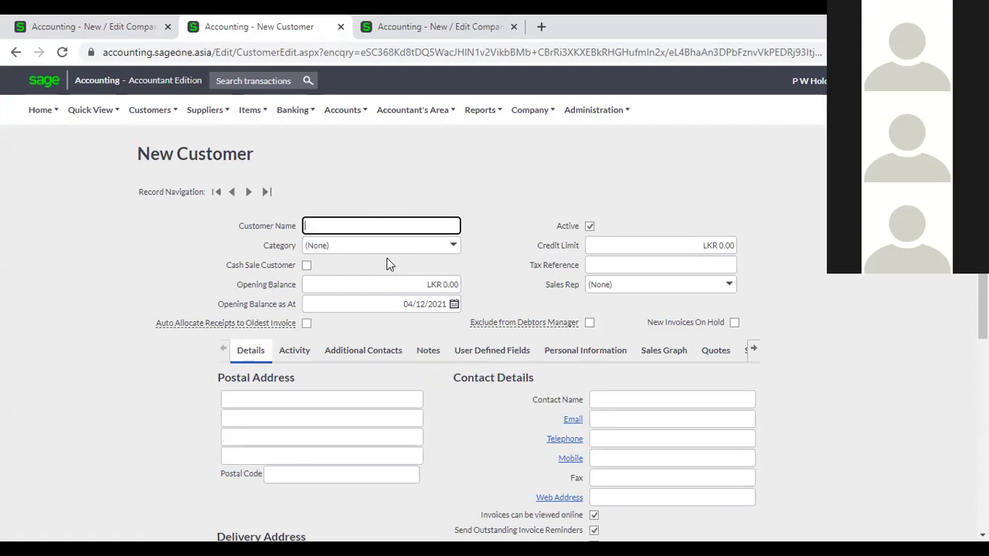
pyautogui.click(16, 52)
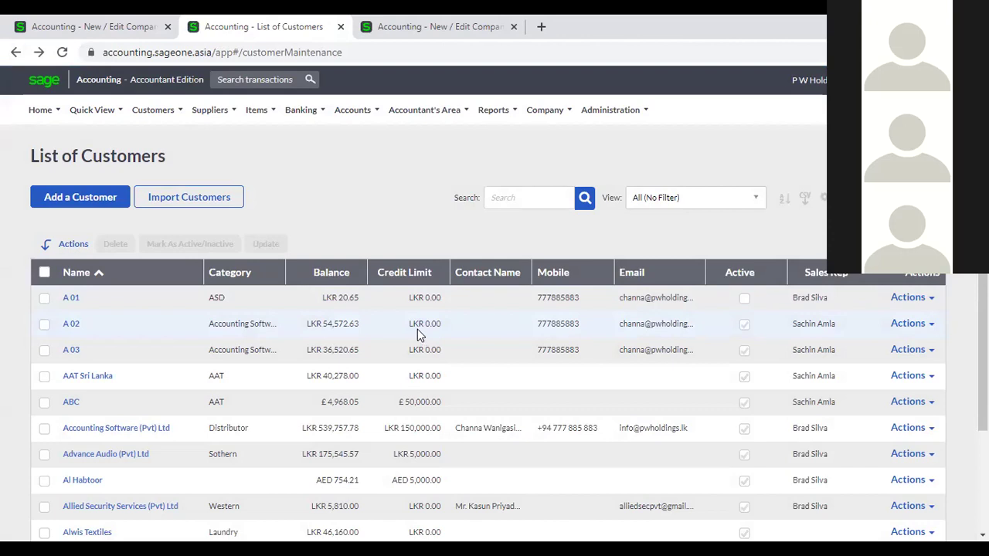
pyautogui.click(72, 301)
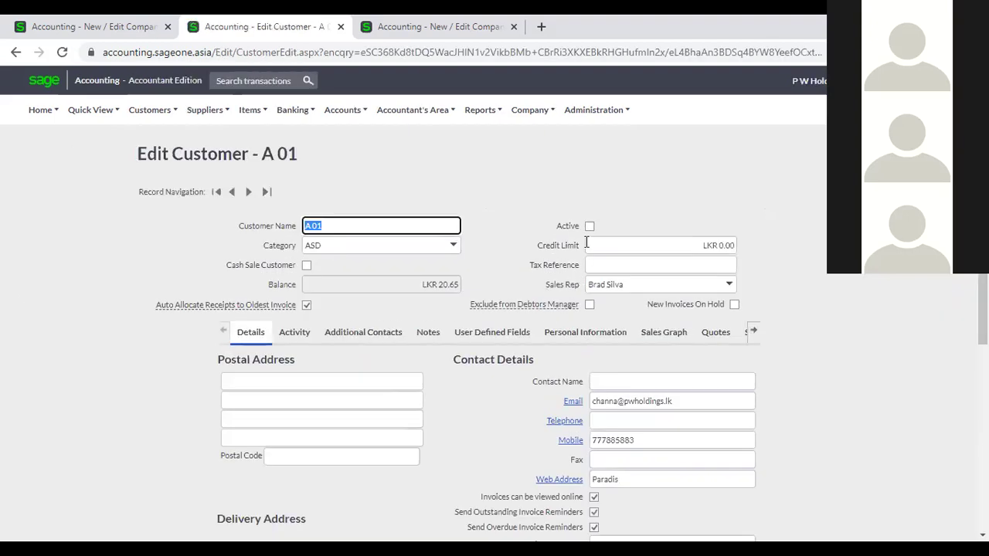
pyautogui.click(589, 227)
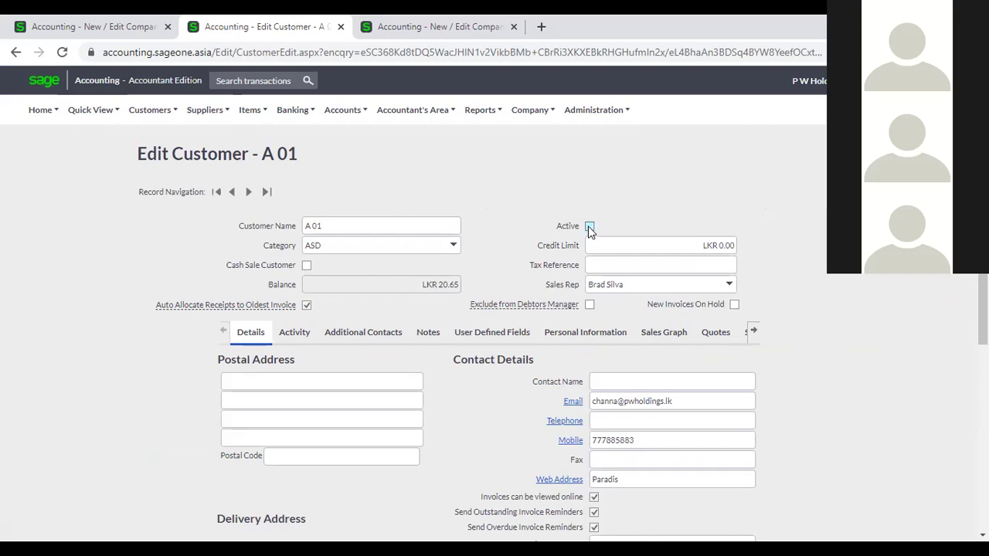
pyautogui.scroll(-4, 425, 462)
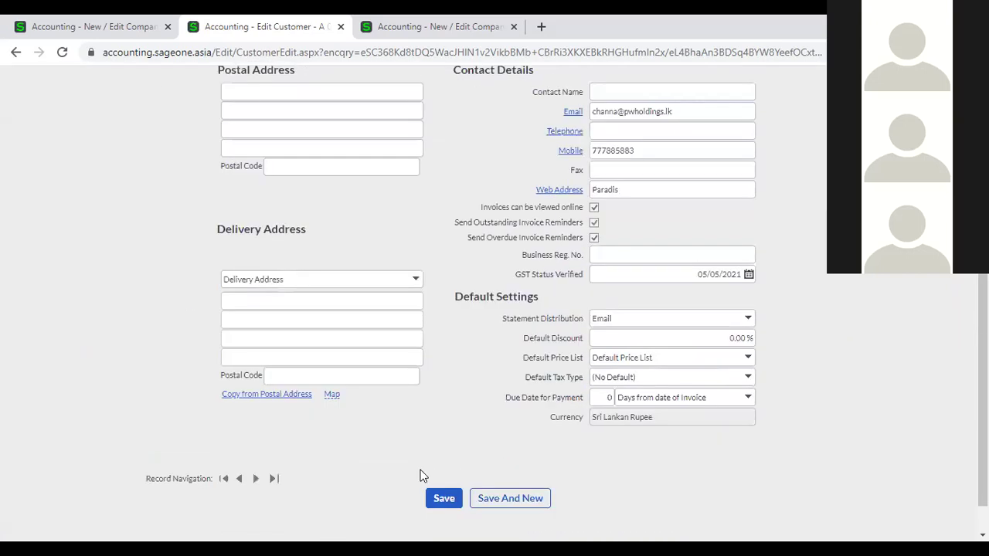
pyautogui.scroll(4, 159, 132)
pyautogui.click(16, 52)
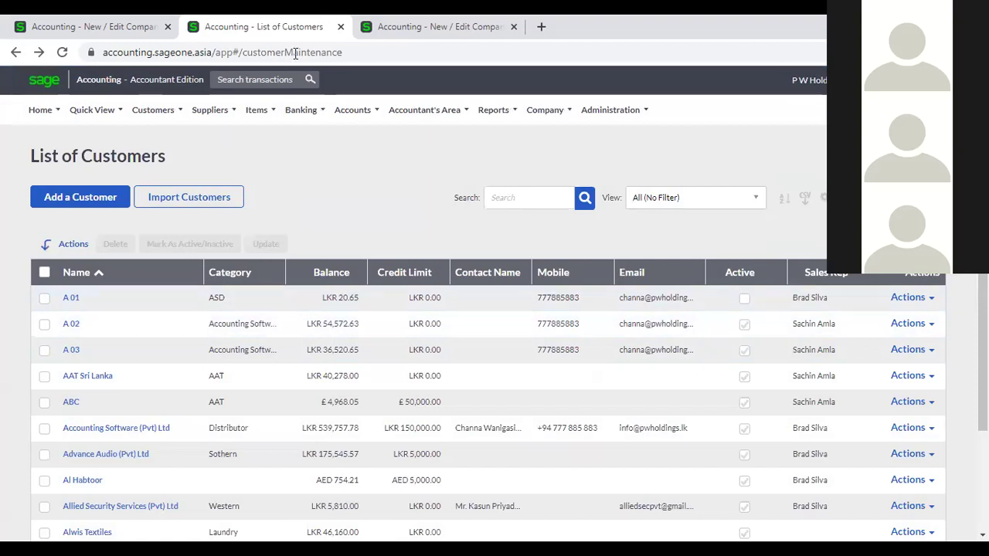
# Glance at Company Settings, then return to the second tab and open a blank new customer form.
pyautogui.click(49, 27)
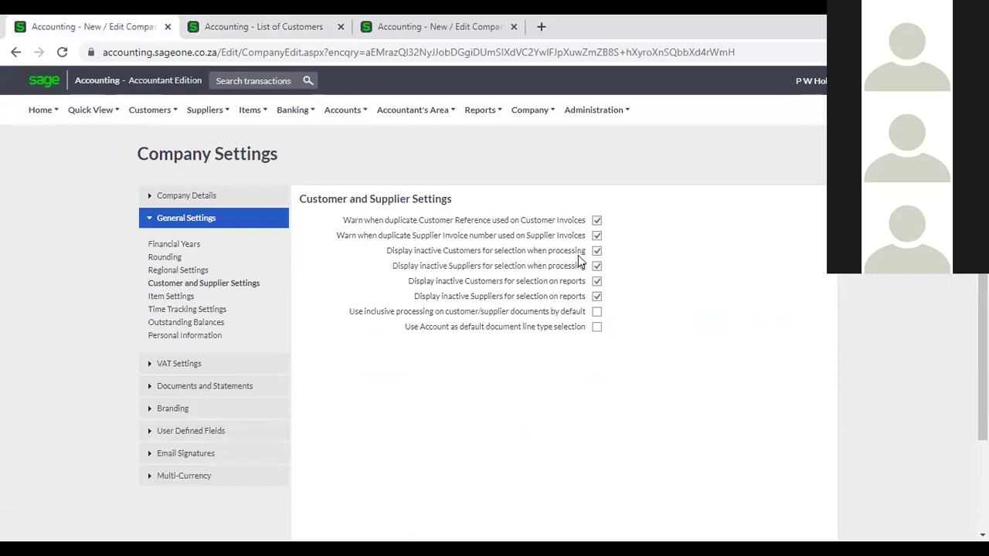
pyautogui.click(266, 29)
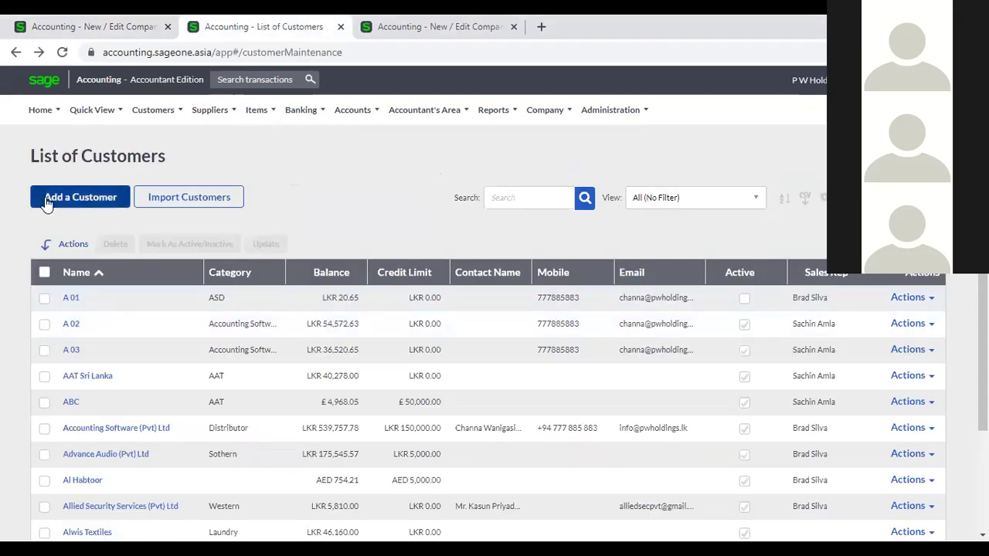
pyautogui.click(83, 200)
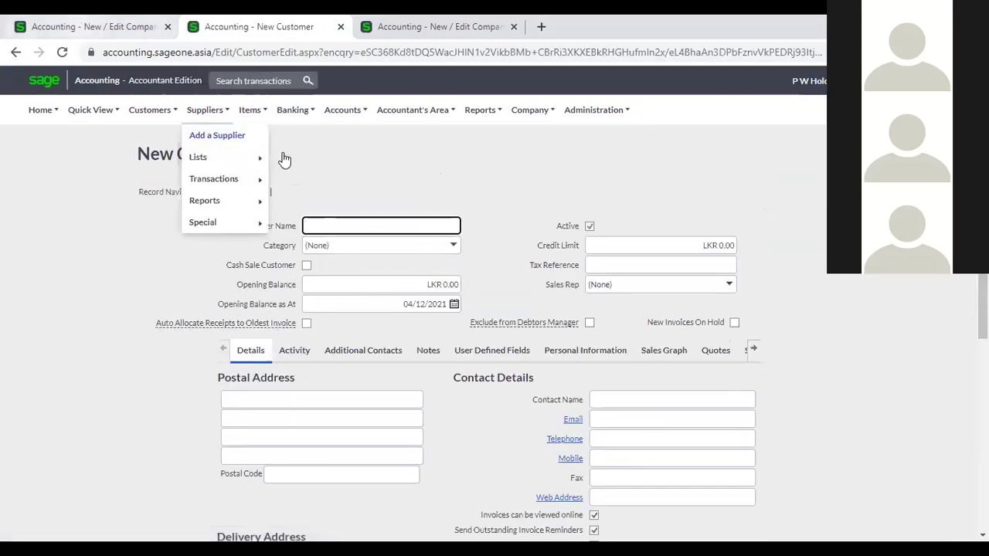
# Leave the new customer form and reopen Customers > Lists > List of Customers.
pyautogui.hotkey('ctrl', 'shift', 'Tab')
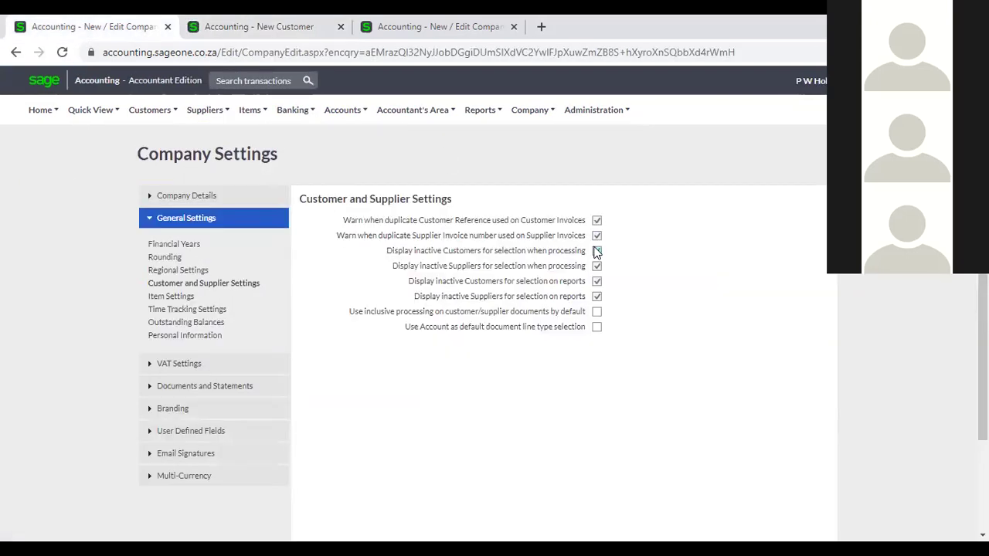
pyautogui.click(263, 26)
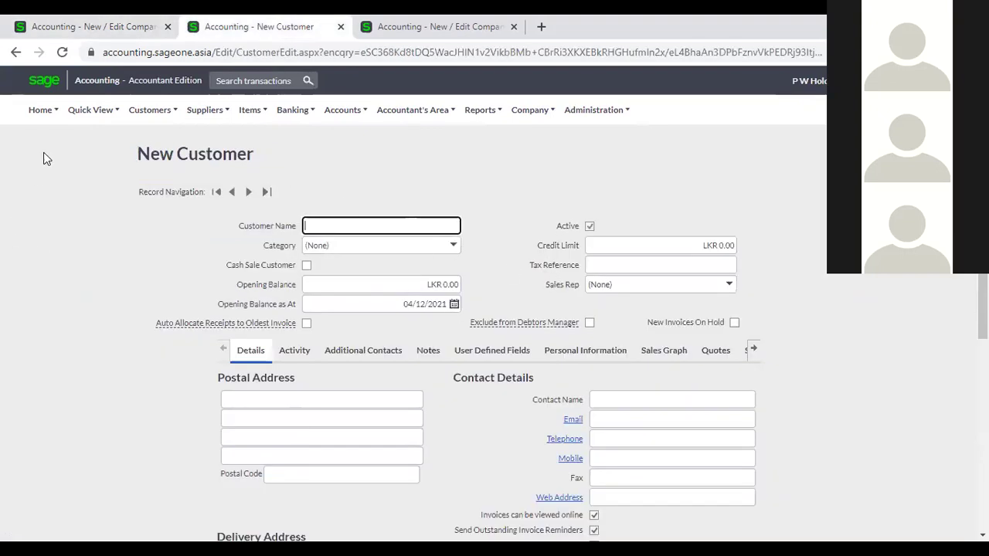
pyautogui.click(149, 109)
pyautogui.moveTo(162, 162)
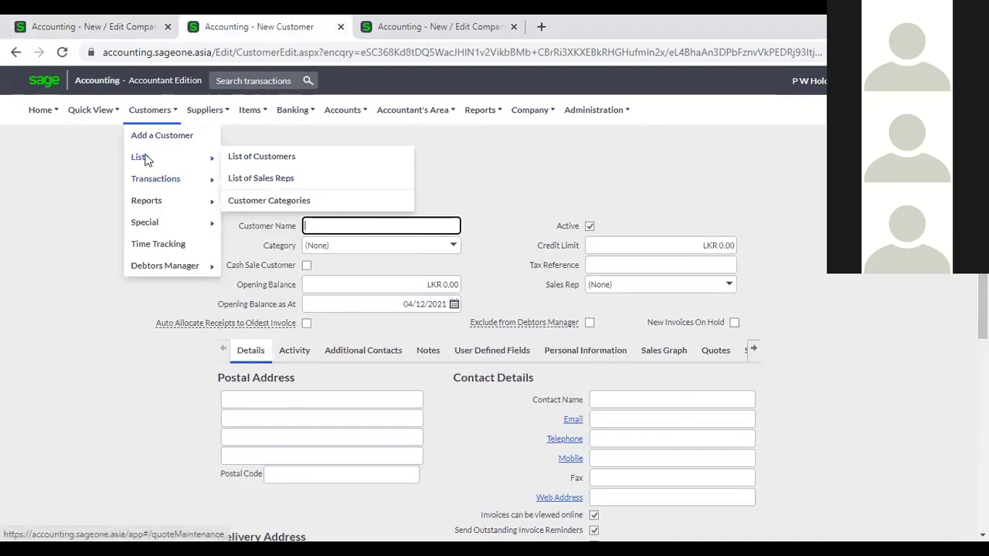
pyautogui.click(273, 165)
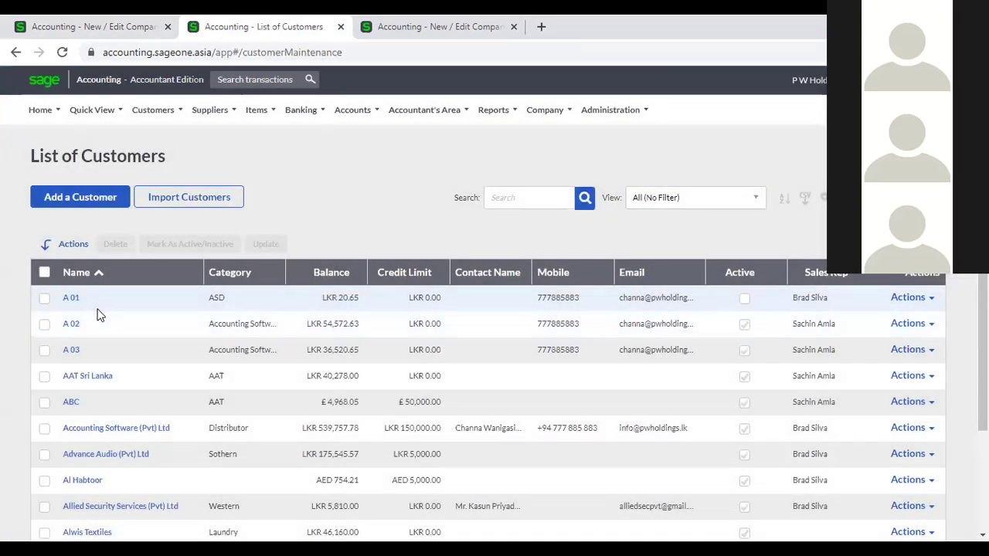
# Start a new Customer Tax Invoice, check the Customer dropdown omits A 01, then return to Company Settings.
pyautogui.moveTo(149, 114)
pyautogui.moveTo(162, 185)
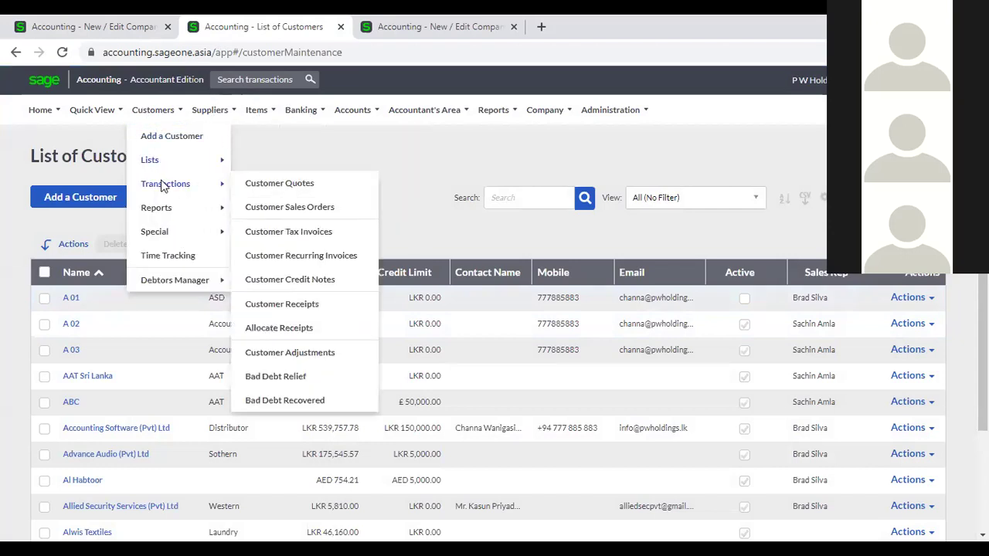
pyautogui.click(271, 231)
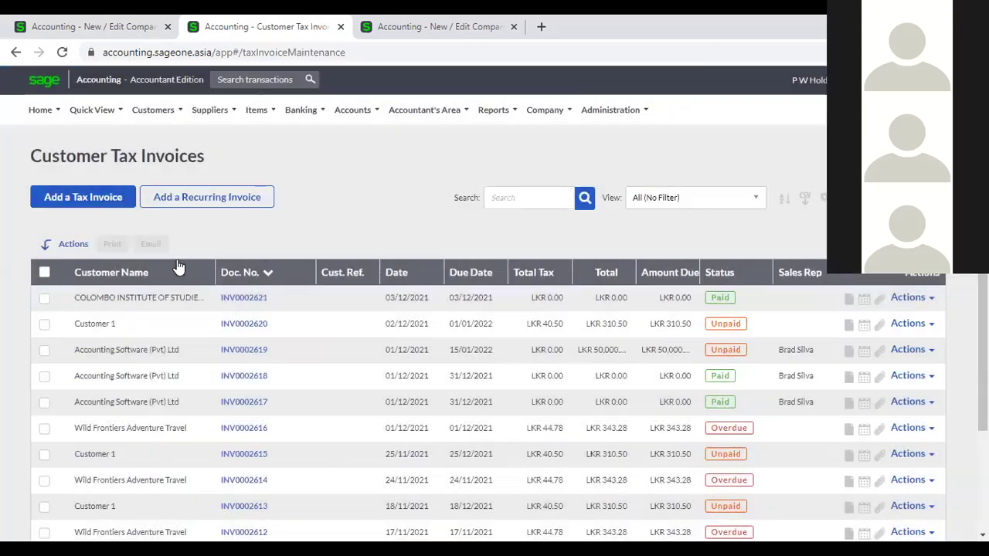
pyautogui.click(85, 204)
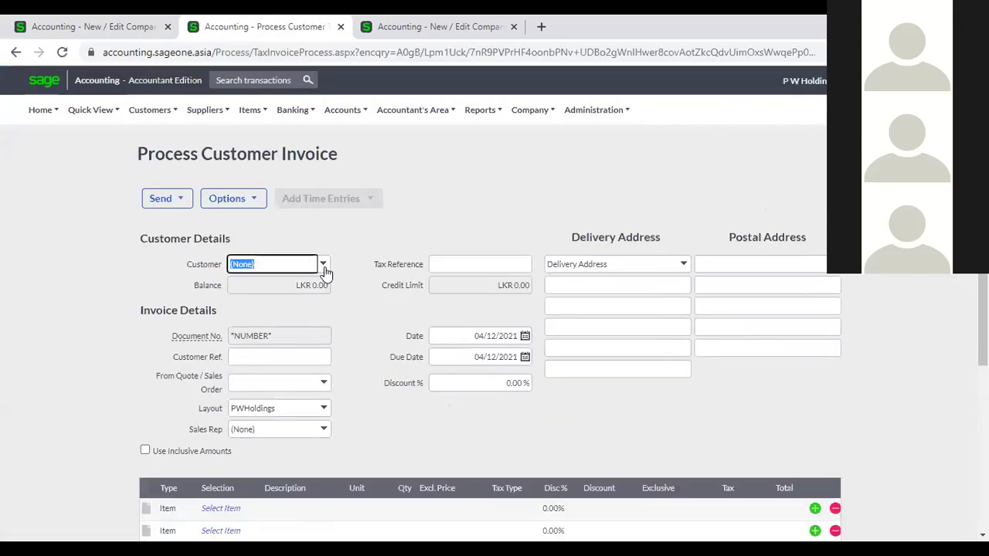
pyautogui.click(324, 266)
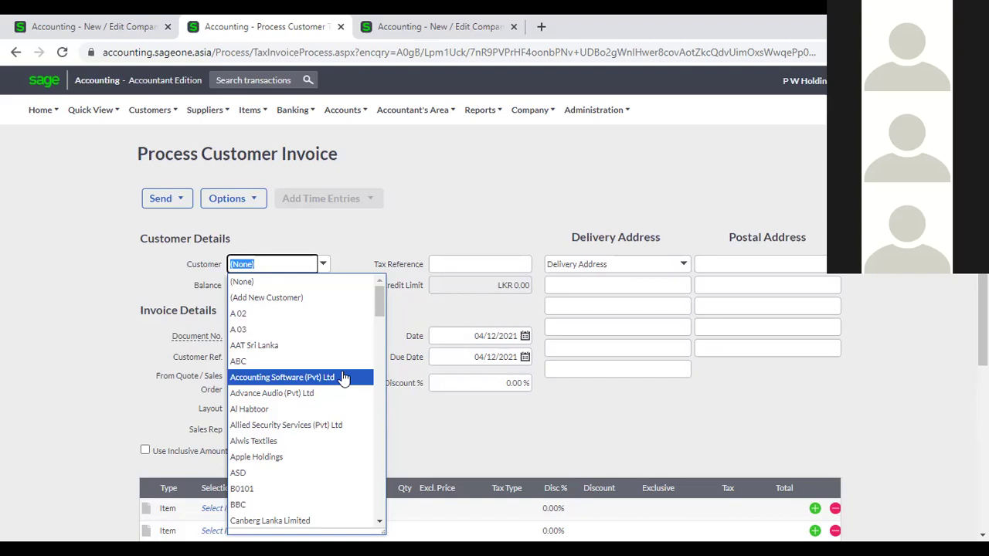
pyautogui.click(95, 30)
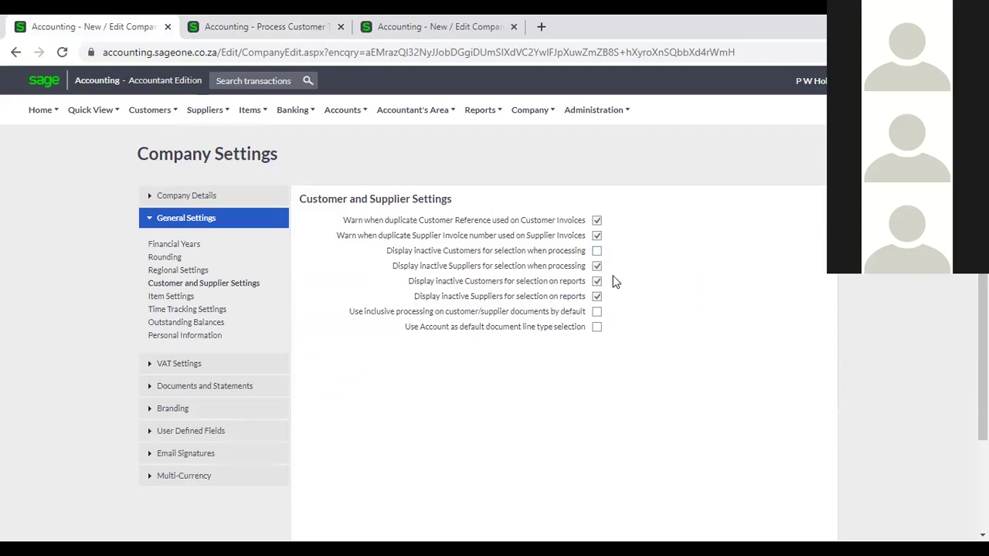
# From the List of Suppliers, add a blank new supplier and untick its Active box.
pyautogui.click(267, 31)
pyautogui.moveTo(223, 145)
pyautogui.moveTo(205, 159)
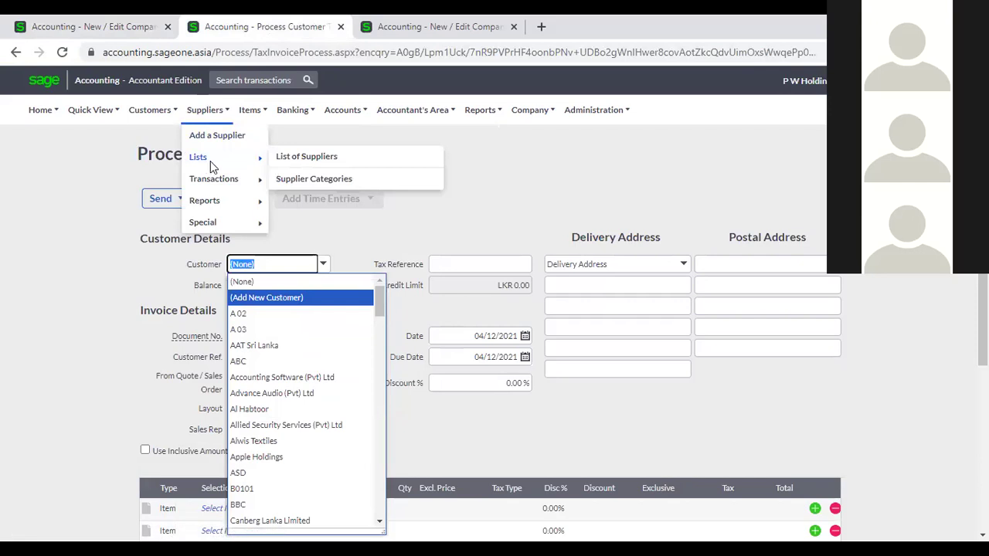
pyautogui.click(306, 157)
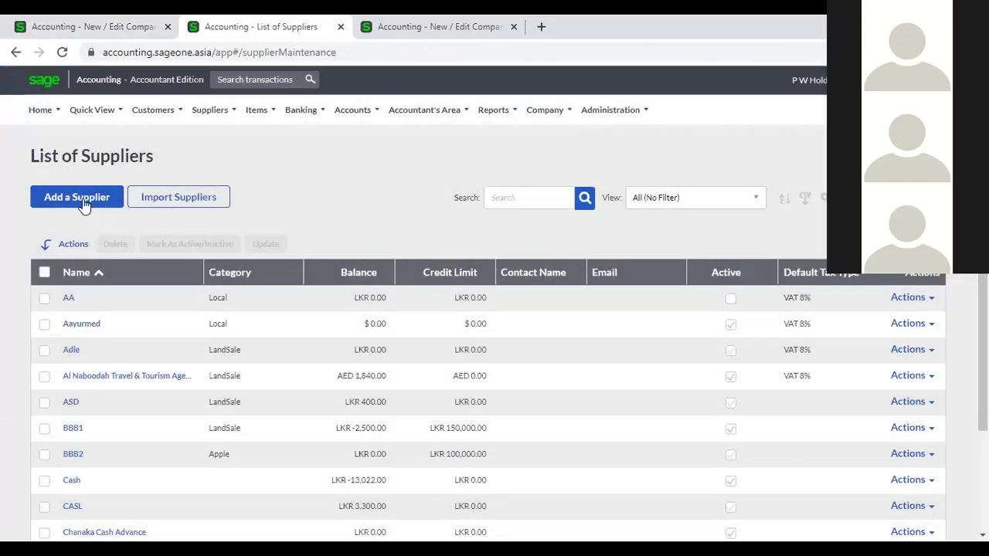
pyautogui.click(84, 202)
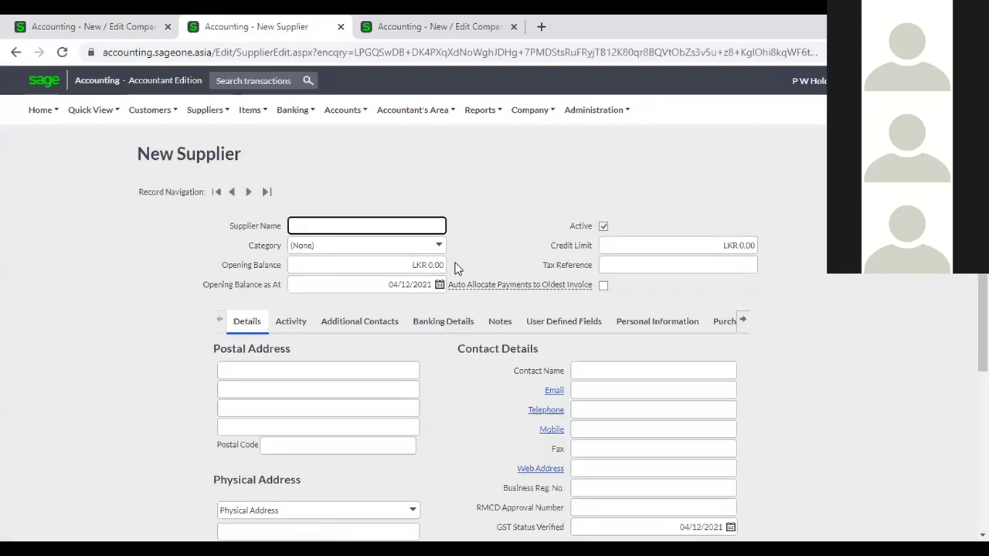
pyautogui.click(606, 231)
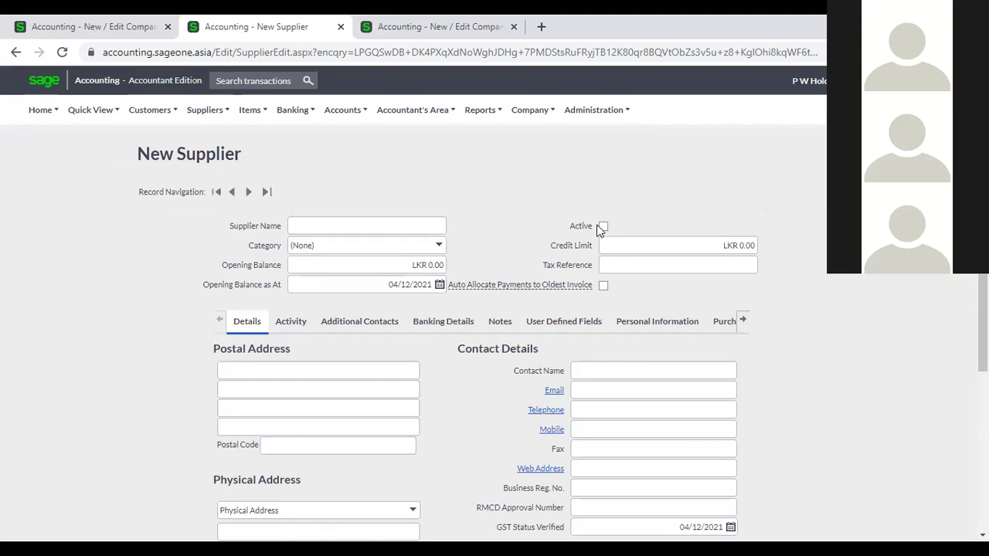
# In Company Settings, untick 'Display inactive Suppliers for selection when processing'.
pyautogui.click(60, 21)
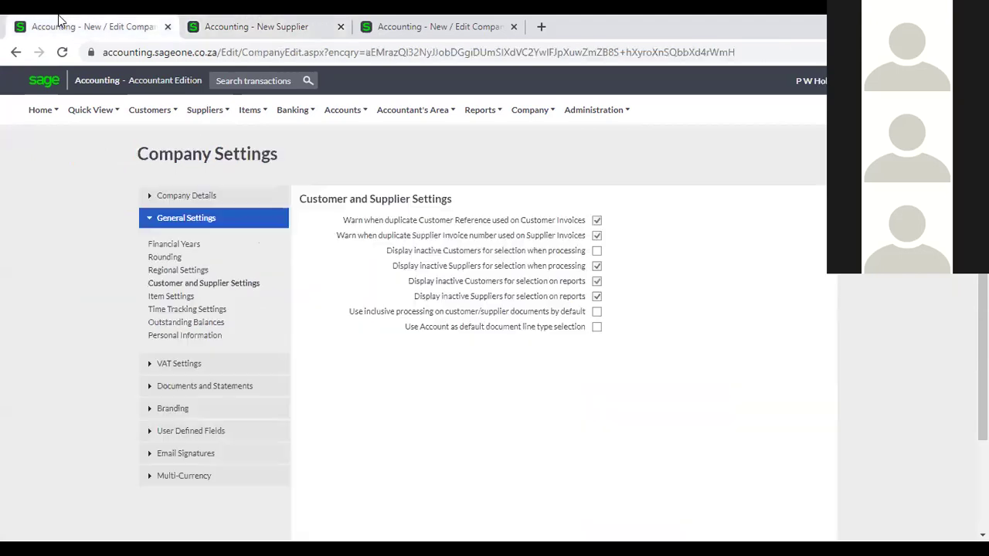
pyautogui.click(597, 281)
pyautogui.click(596, 266)
# Leave the new supplier form and open Suppliers > Lists > List of Suppliers.
pyautogui.click(262, 26)
pyautogui.click(213, 111)
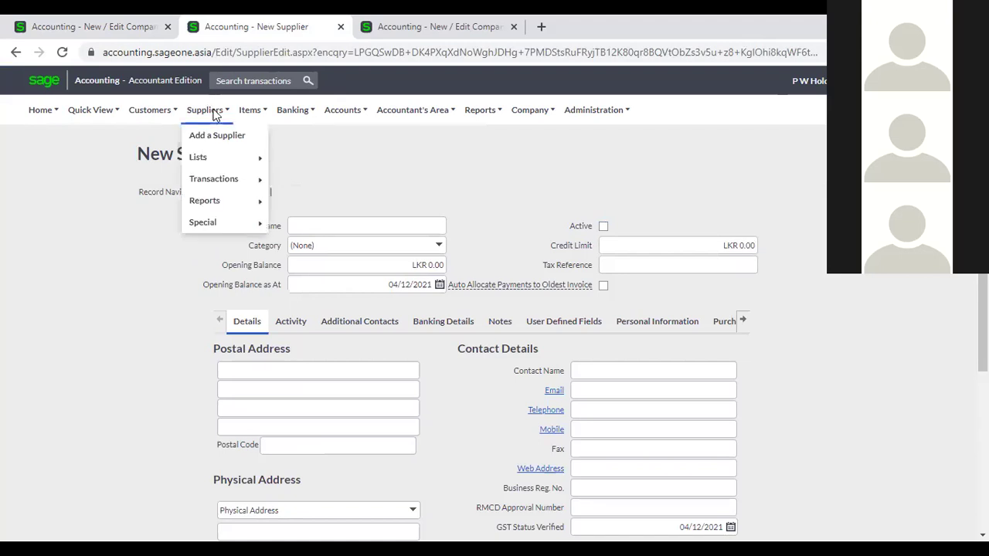
pyautogui.moveTo(220, 180)
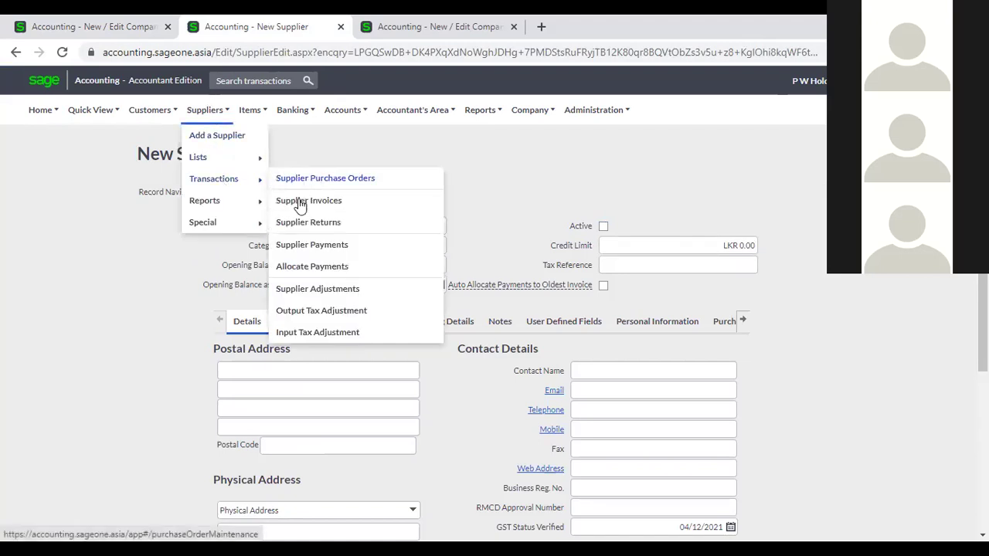
pyautogui.click(315, 157)
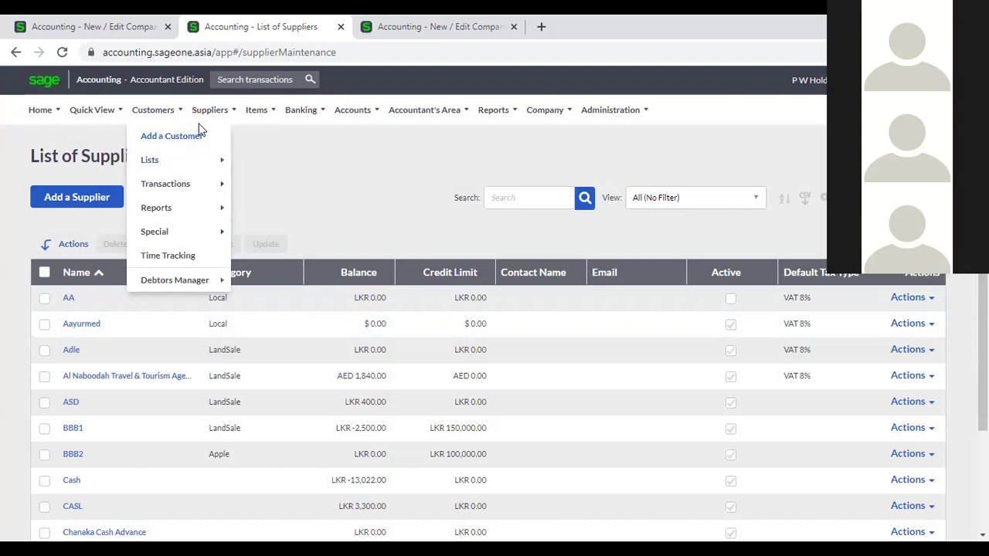
# Start a new Supplier Invoice, confirm inactive AA is absent from the Supplier dropdown, then return to Company Settings.
pyautogui.moveTo(210, 112)
pyautogui.moveTo(207, 162)
pyautogui.moveTo(228, 190)
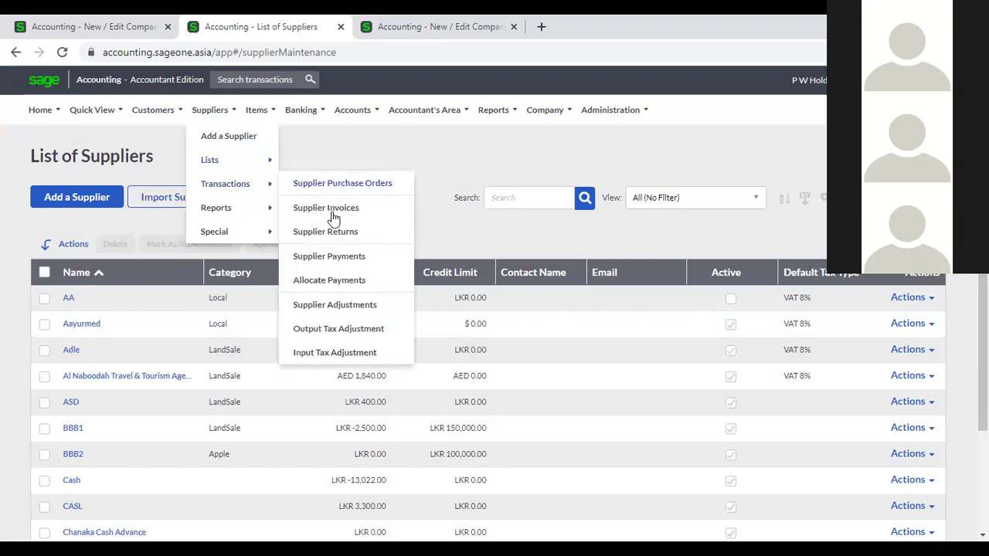
pyautogui.click(333, 210)
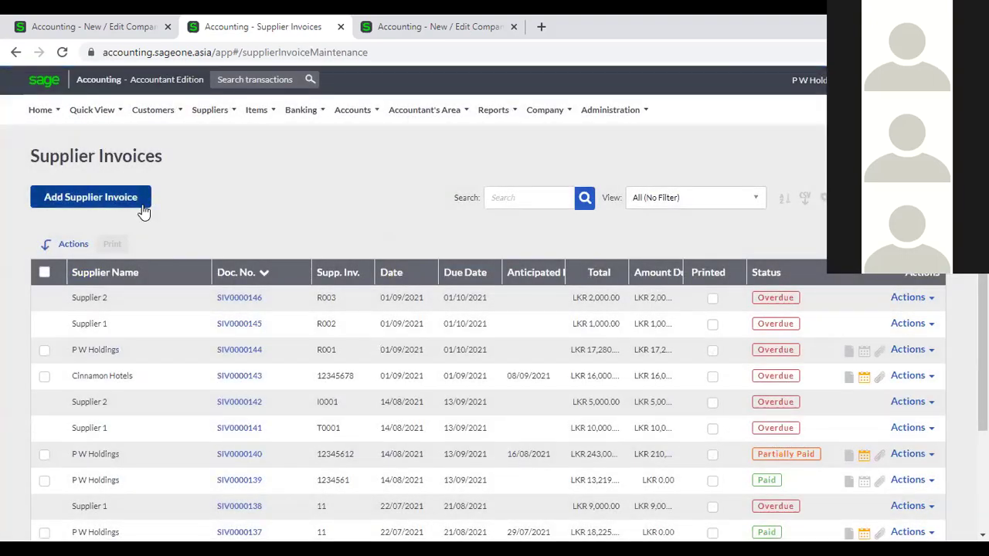
pyautogui.click(143, 207)
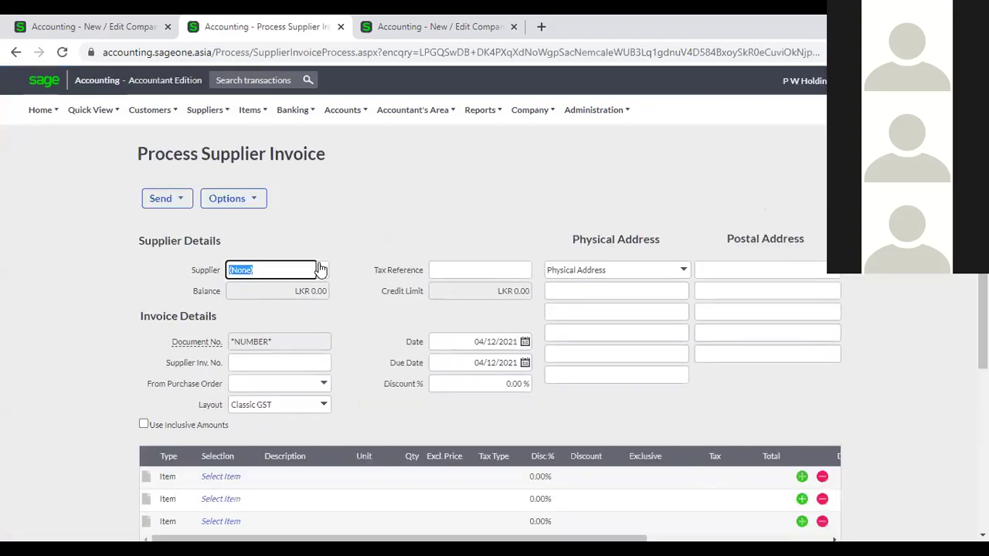
pyautogui.click(321, 270)
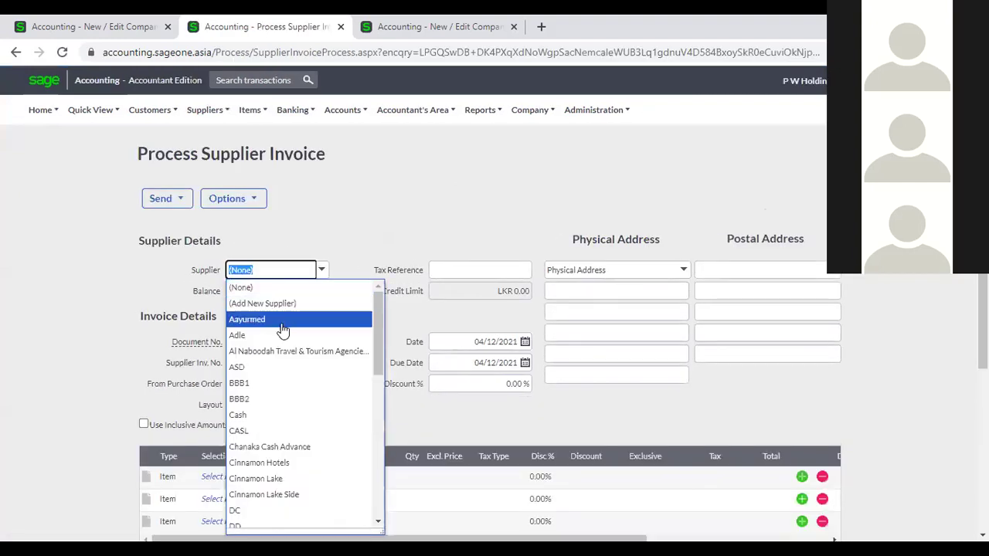
pyautogui.click(343, 238)
pyautogui.click(136, 28)
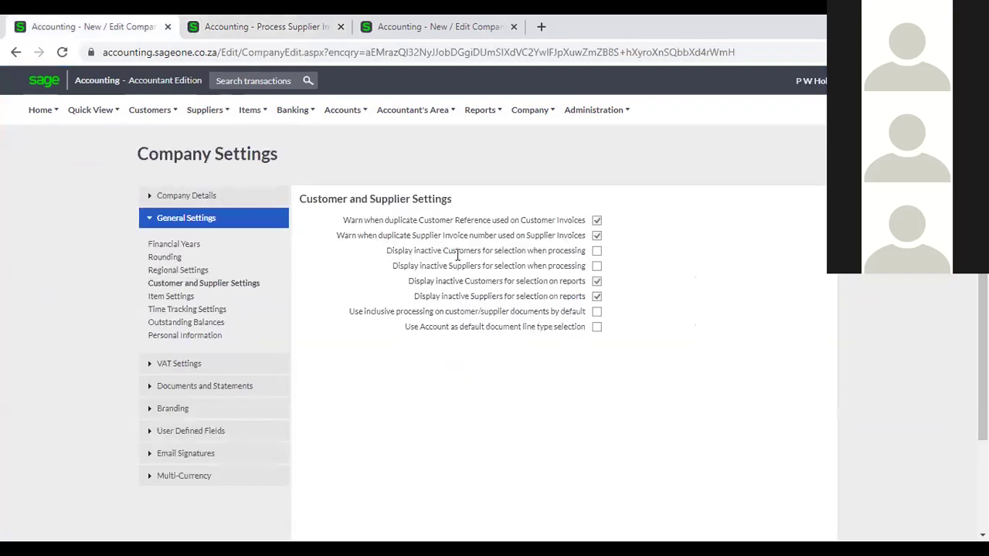
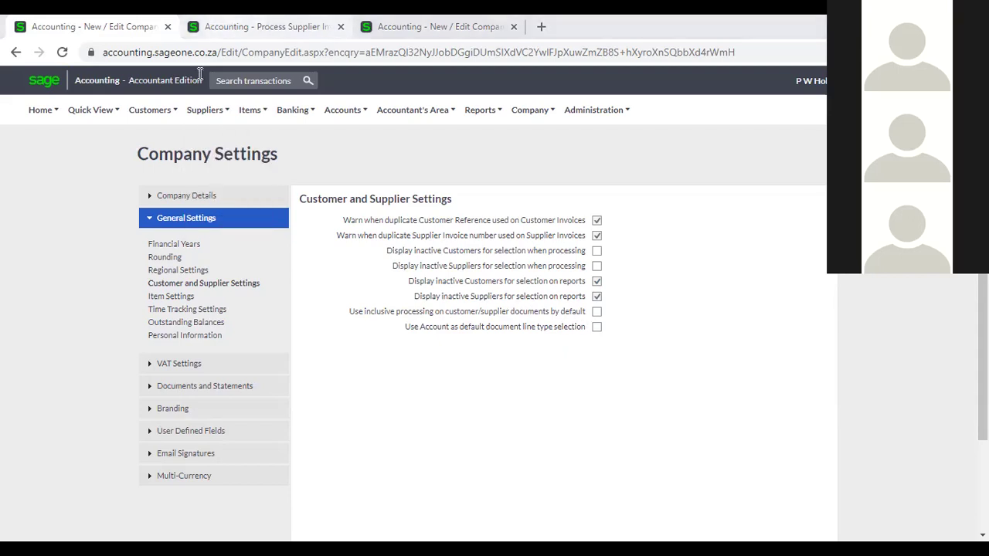
# On the new supplier invoice, tick Use Inclusive Amounts so line prices include tax.
pyautogui.hotkey('ctrl', 'Tab')
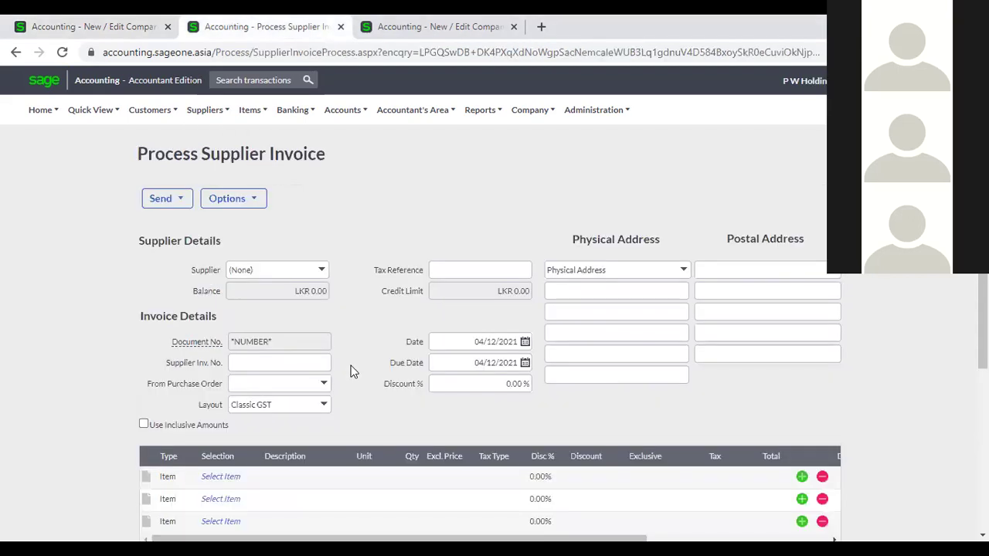
pyautogui.scroll(-2, 348, 369)
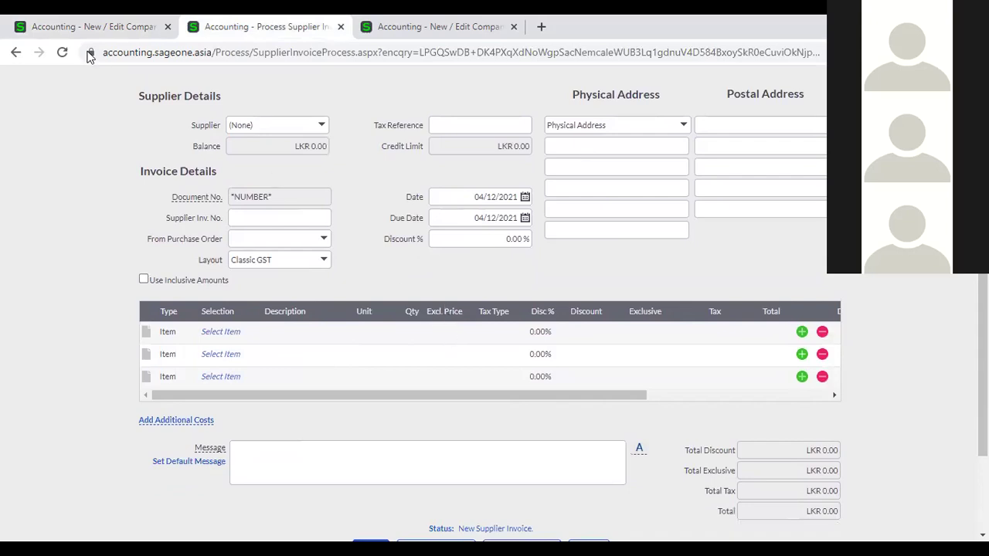
pyautogui.click(88, 26)
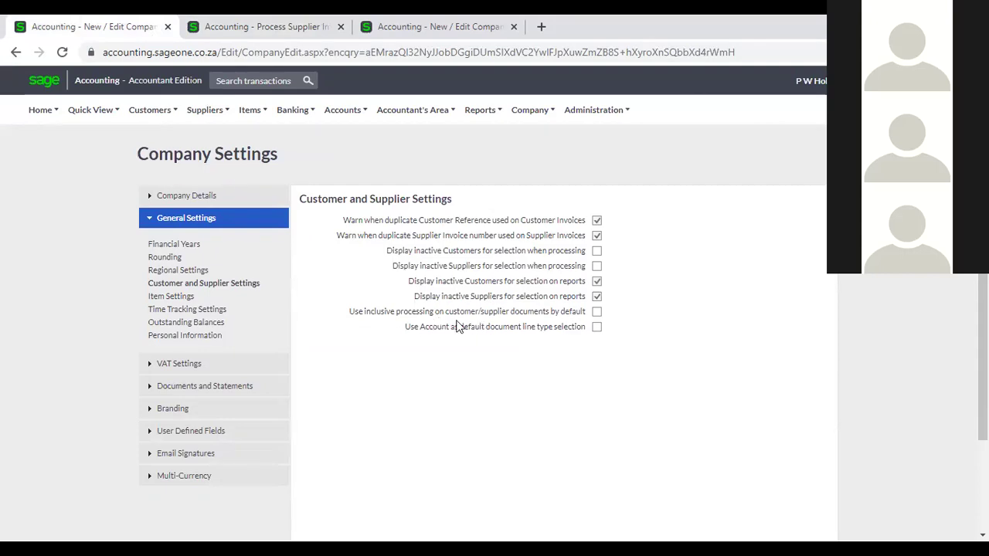
pyautogui.click(291, 38)
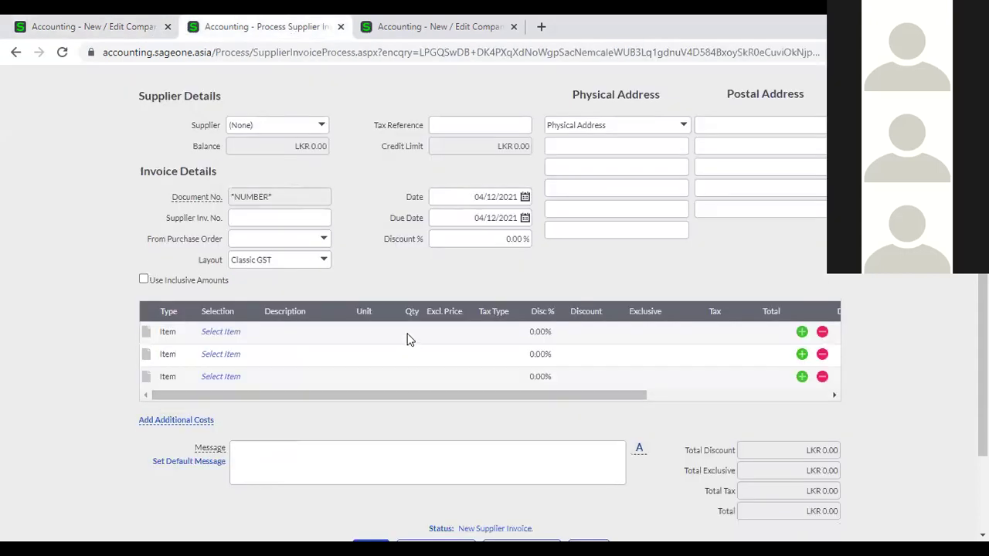
pyautogui.click(144, 280)
pyautogui.click(143, 280)
pyautogui.click(144, 279)
pyautogui.click(80, 28)
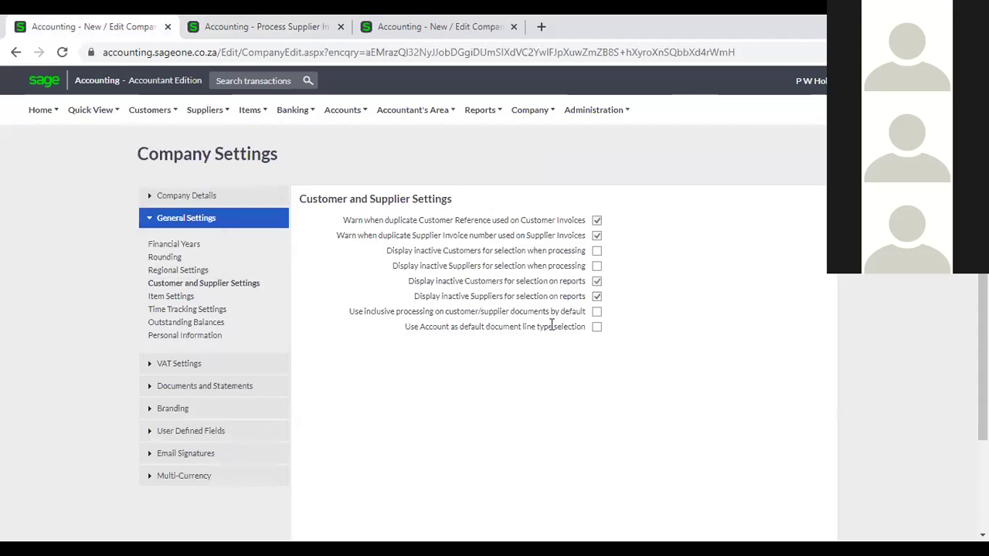
pyautogui.click(181, 28)
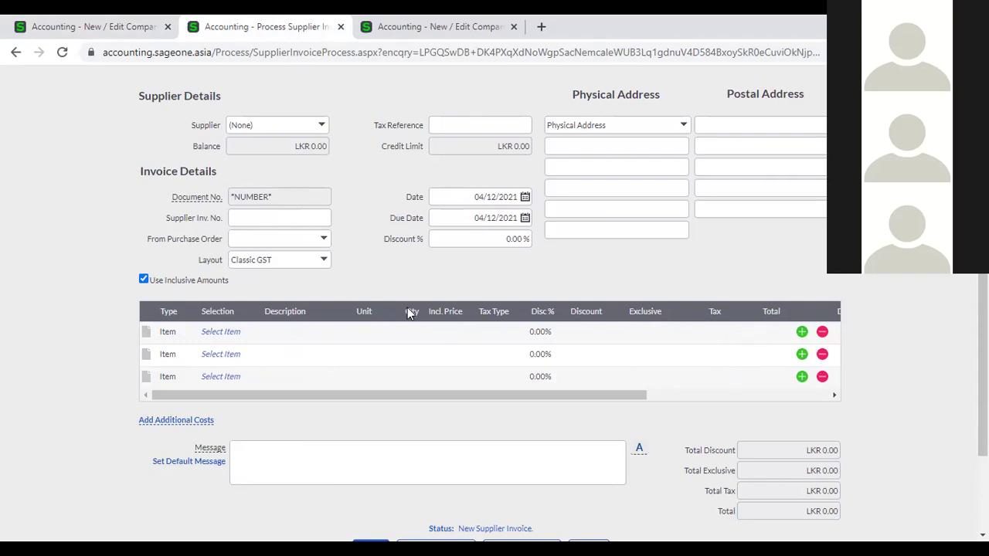
pyautogui.click(143, 279)
pyautogui.click(221, 331)
pyautogui.click(252, 332)
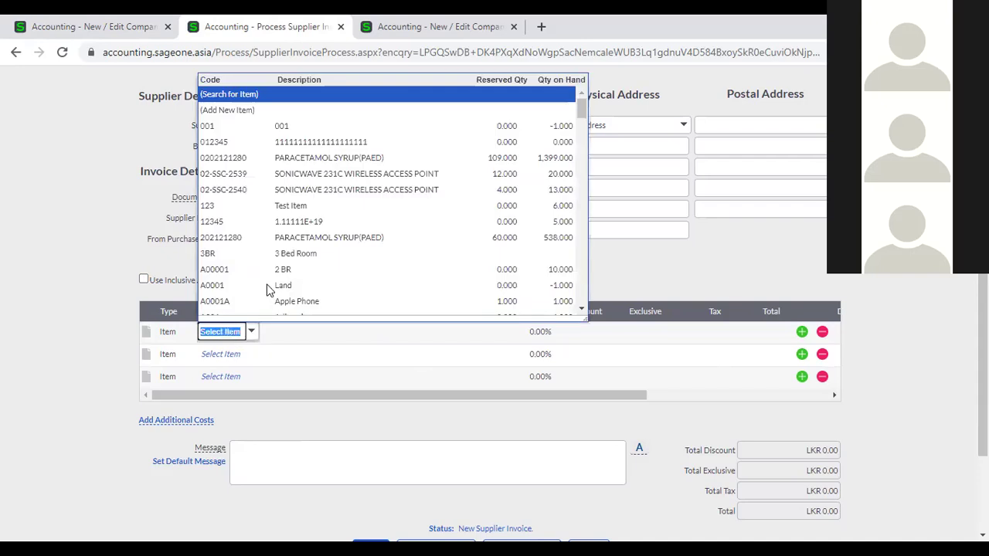
pyautogui.click(298, 159)
pyautogui.press('Tab')
pyautogui.press('Tab')
pyautogui.press('Tab')
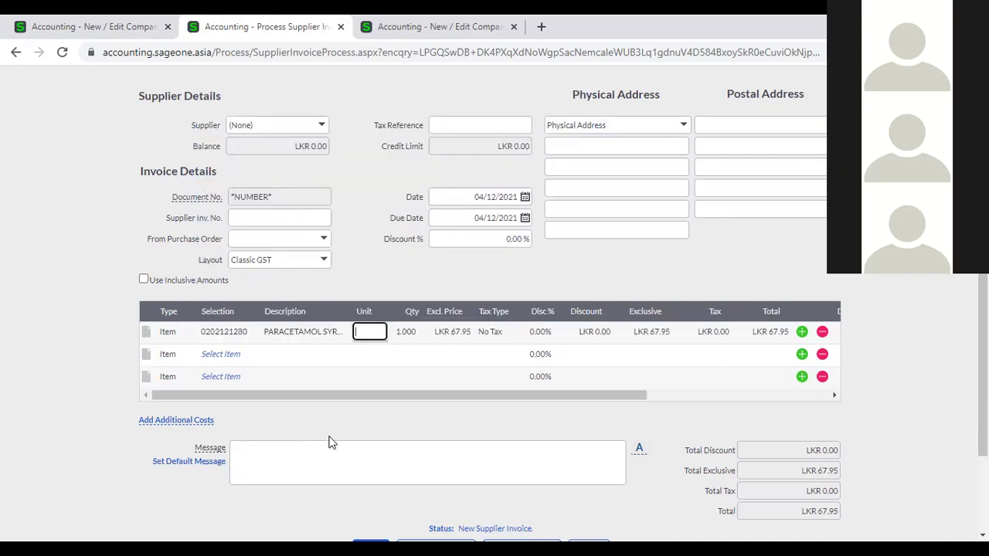
pyautogui.write('100')
pyautogui.press('Tab')
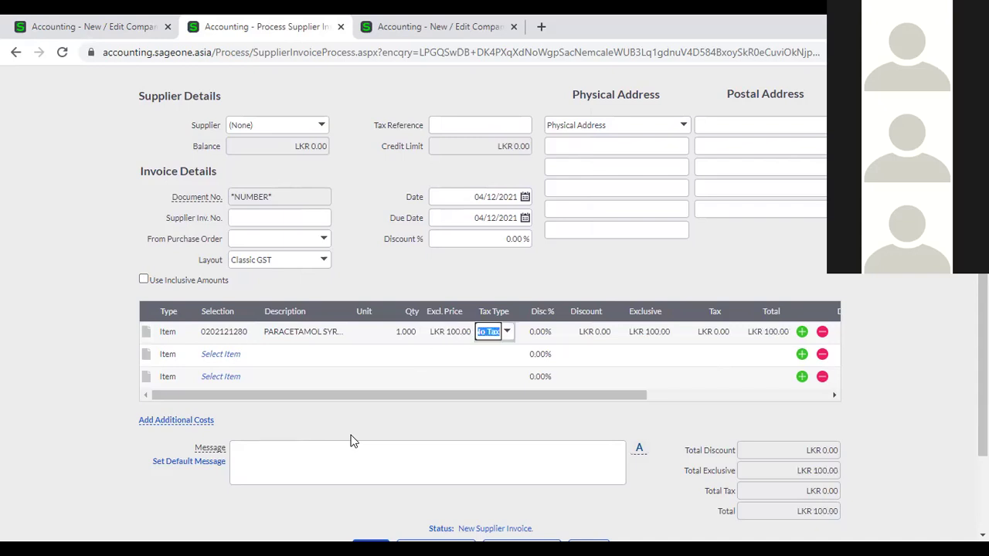
pyautogui.click(509, 333)
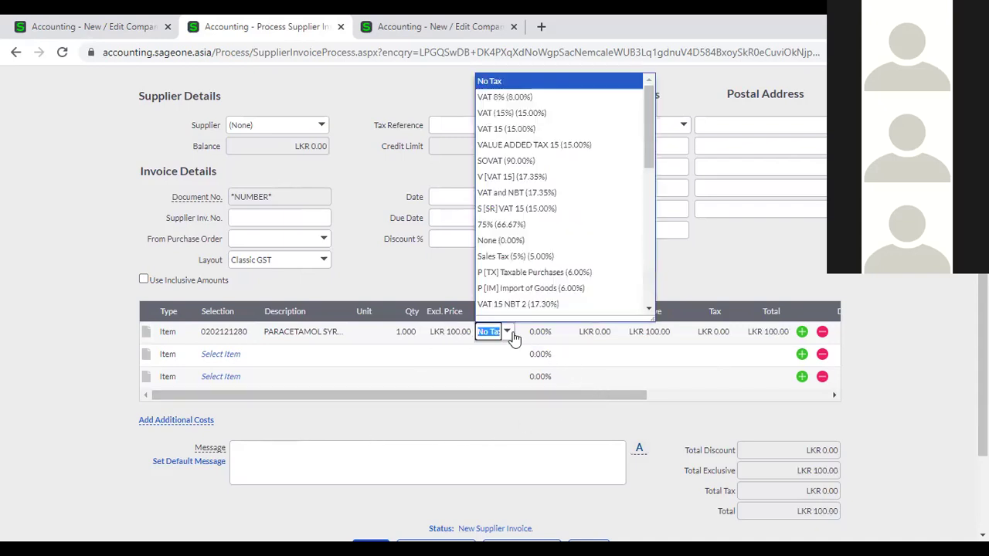
pyautogui.click(544, 106)
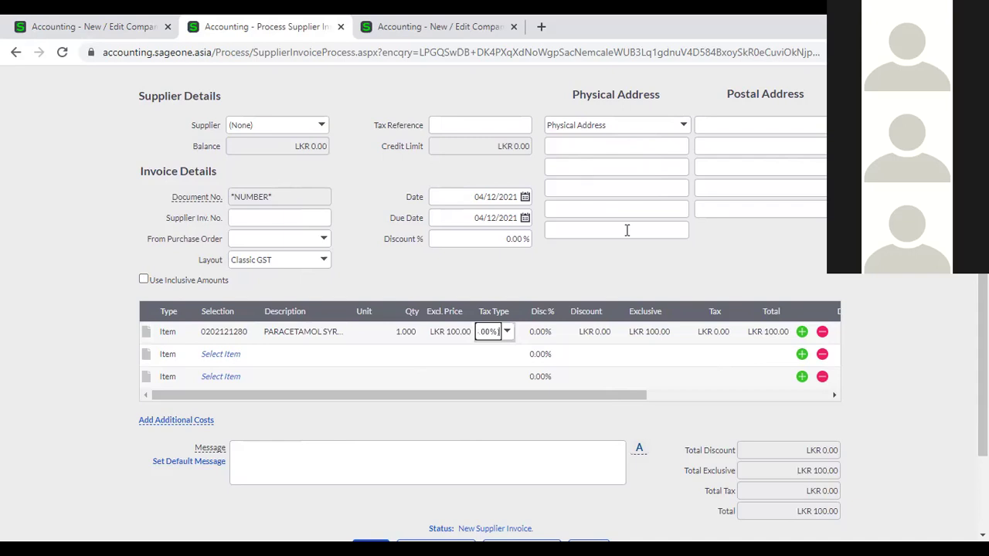
pyautogui.click(647, 273)
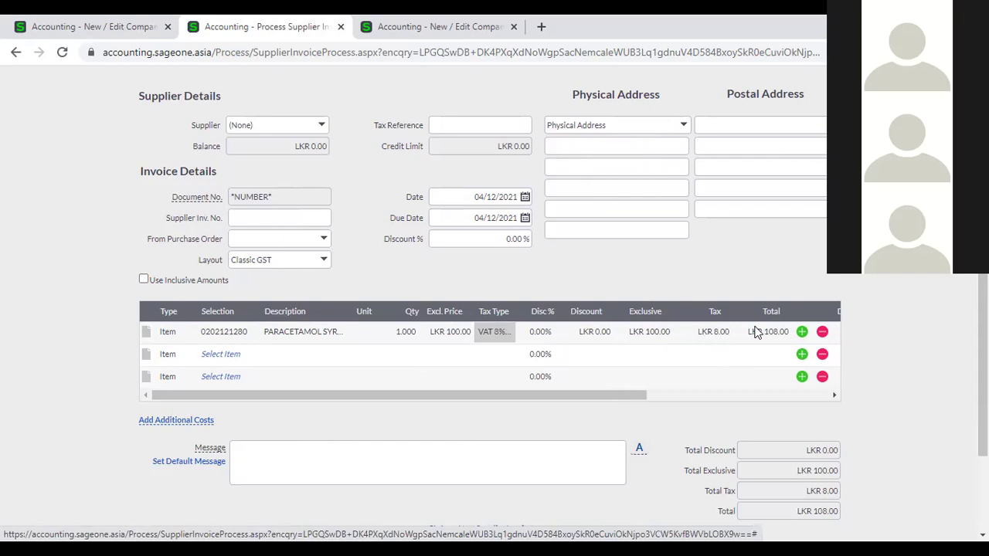
# Toggle Use Inclusive Amounts on and off, leaving the invoice prices tax-exclusive.
pyautogui.click(144, 281)
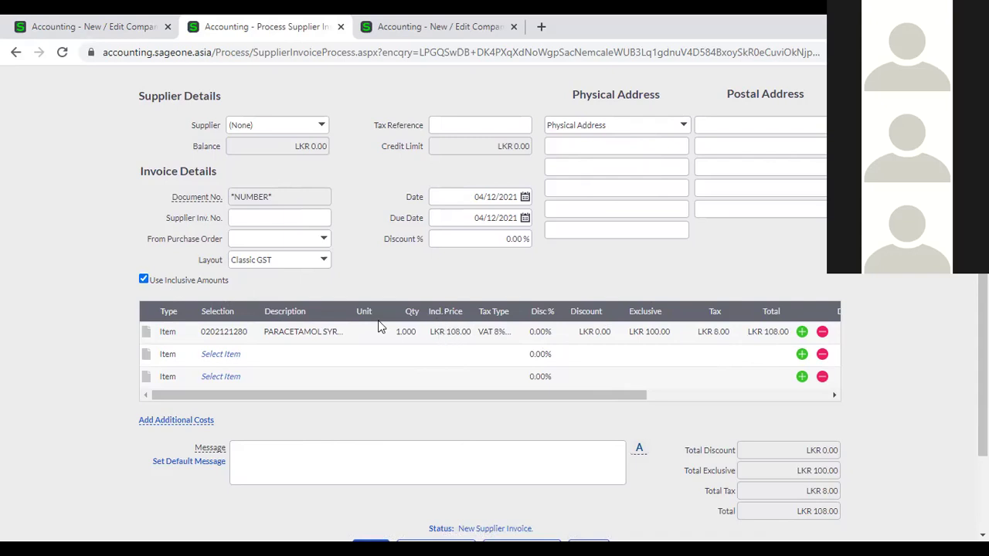
pyautogui.click(143, 280)
pyautogui.click(145, 280)
pyautogui.click(145, 280)
# After a glance at Company Settings, set the second invoice line's Type to Account.
pyautogui.click(139, 23)
pyautogui.click(150, 110)
pyautogui.moveTo(155, 179)
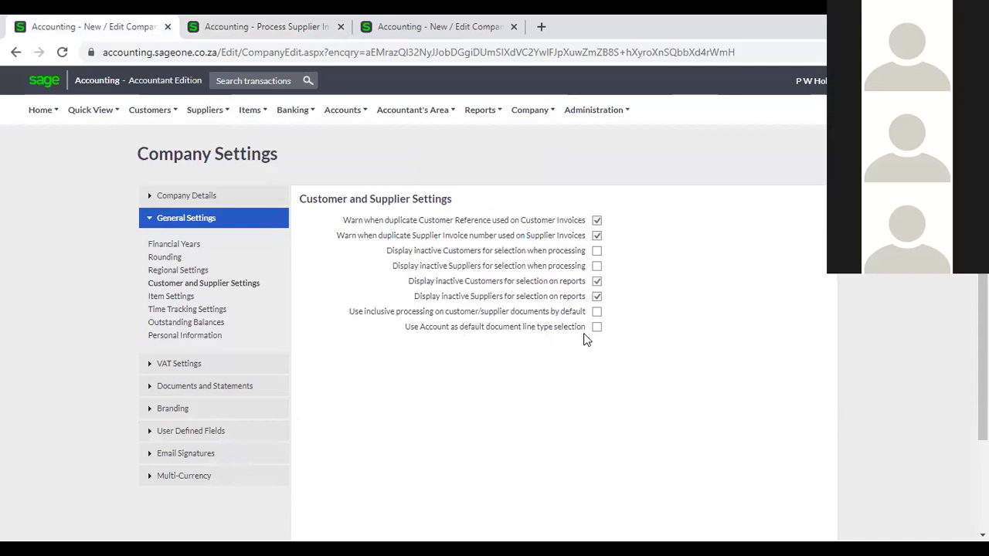
pyautogui.click(259, 27)
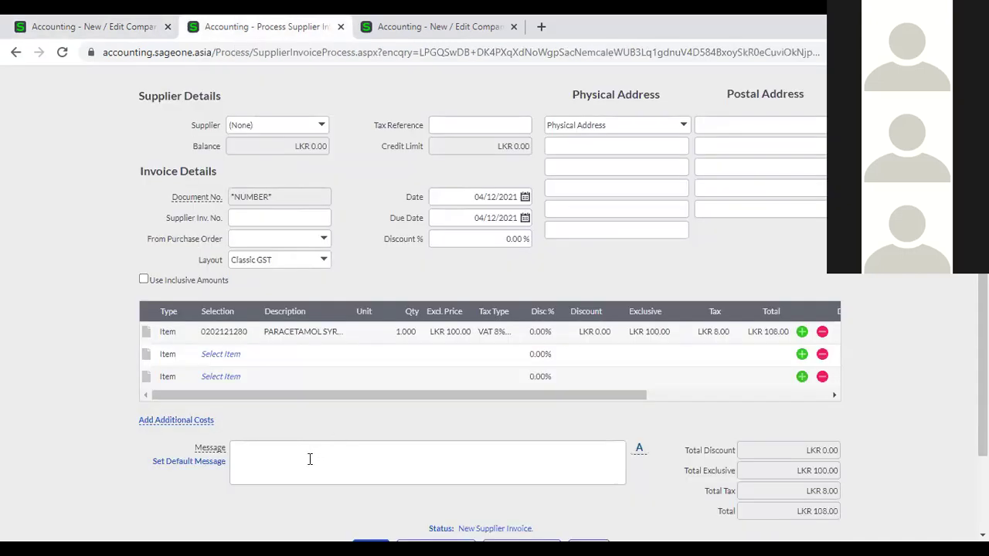
pyautogui.click(169, 353)
pyautogui.click(188, 353)
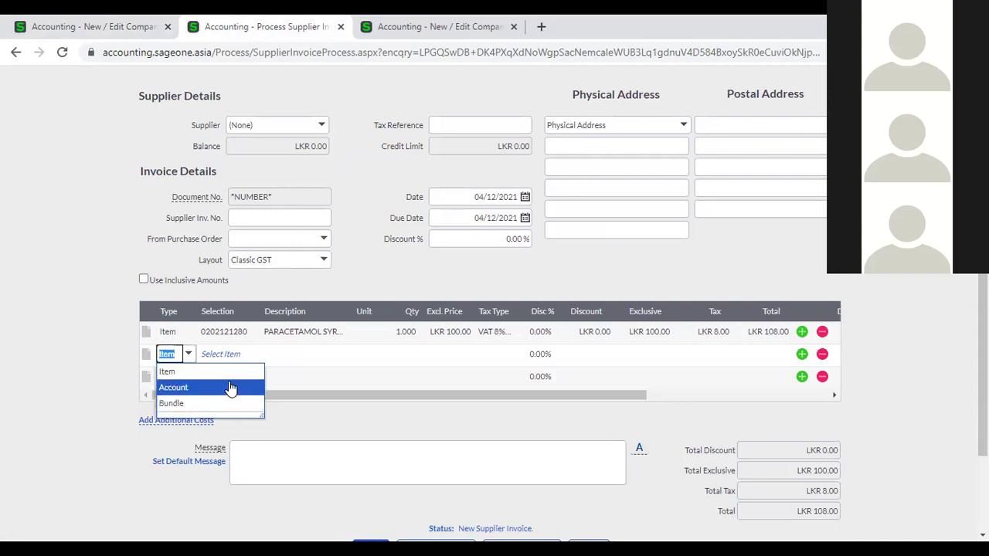
pyautogui.click(230, 387)
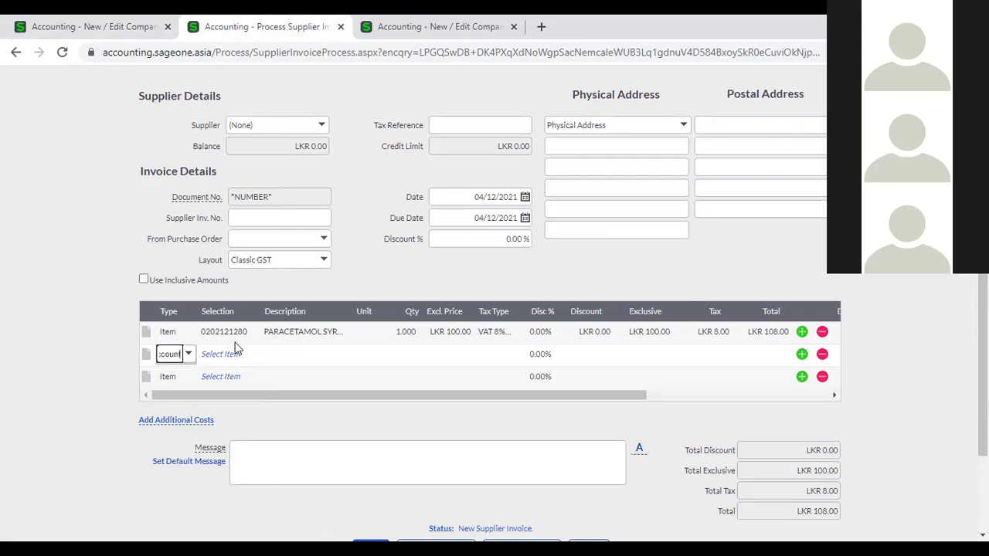
# Open and close the Select Account list for line two, then go back to Company Settings.
pyautogui.click(61, 27)
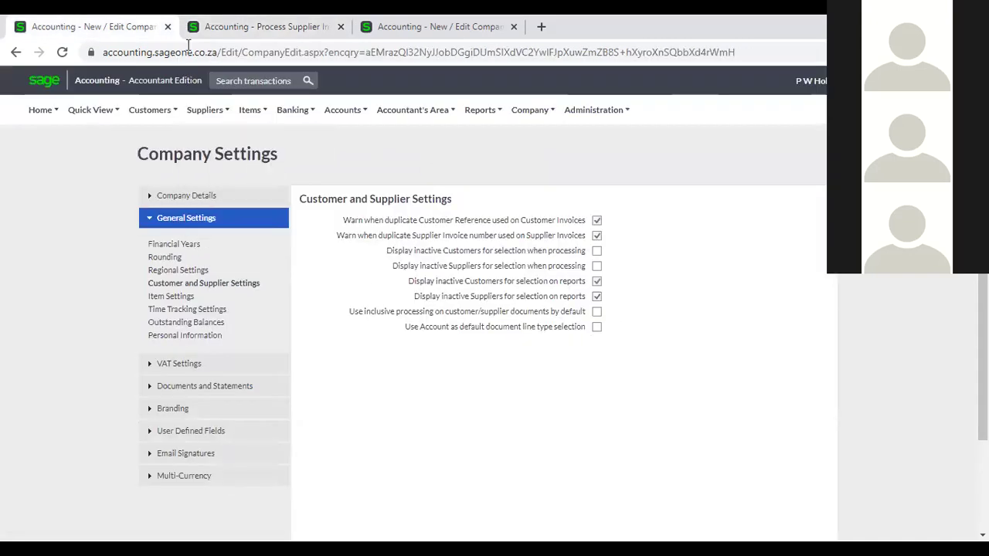
pyautogui.click(206, 28)
pyautogui.click(220, 354)
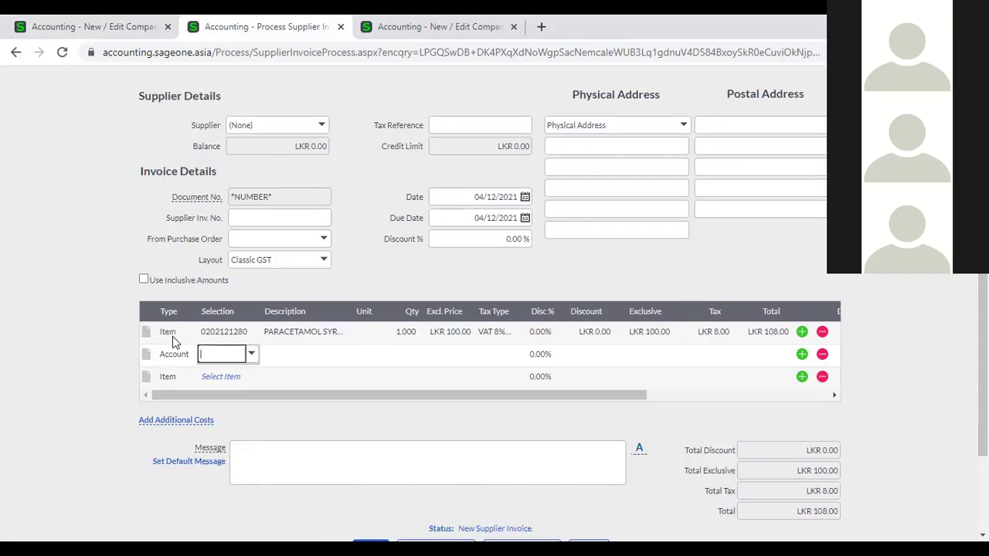
pyautogui.click(236, 333)
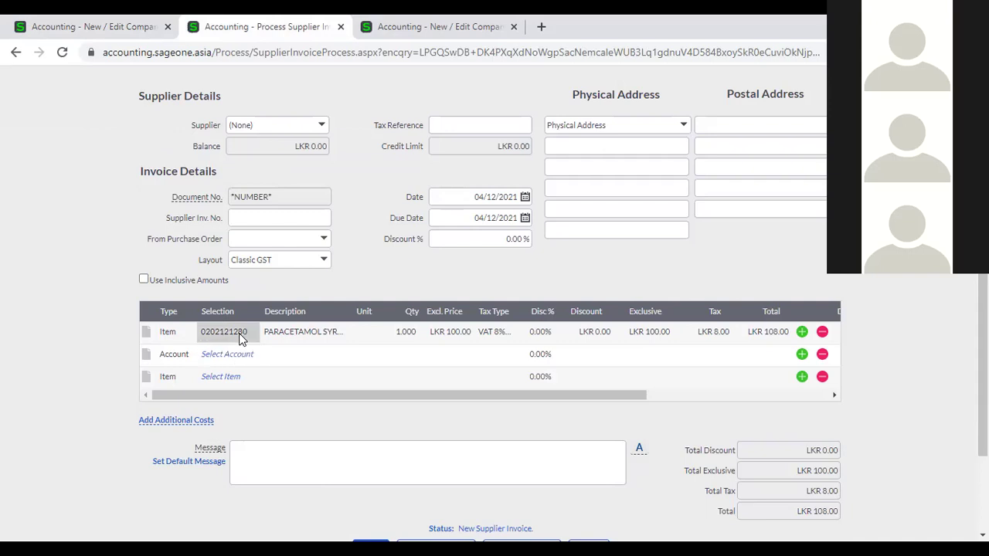
pyautogui.click(252, 334)
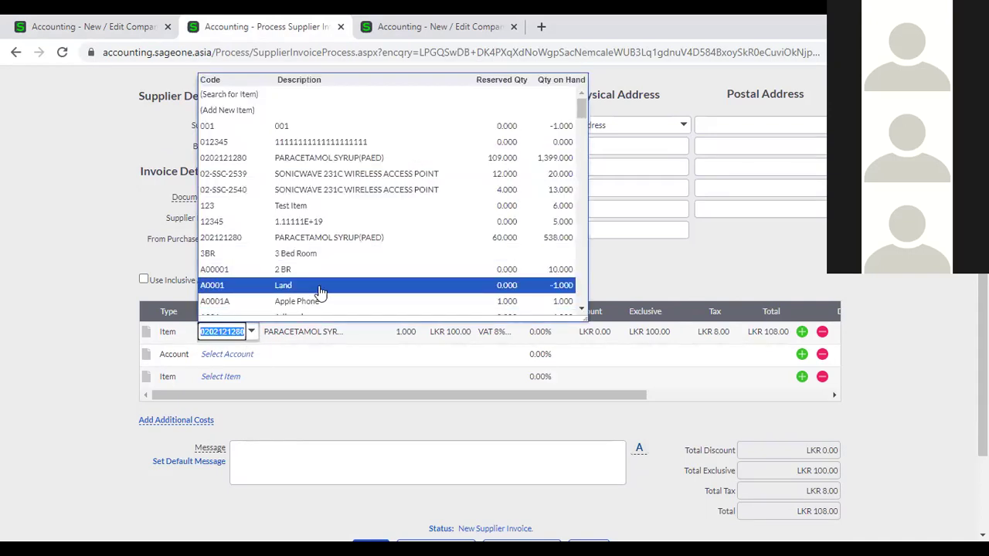
pyautogui.click(180, 358)
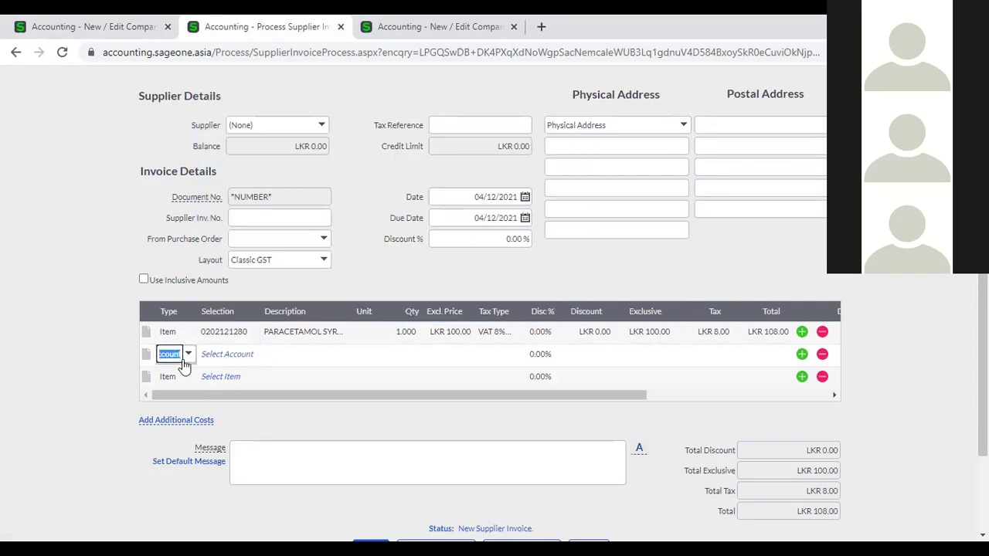
pyautogui.click(212, 360)
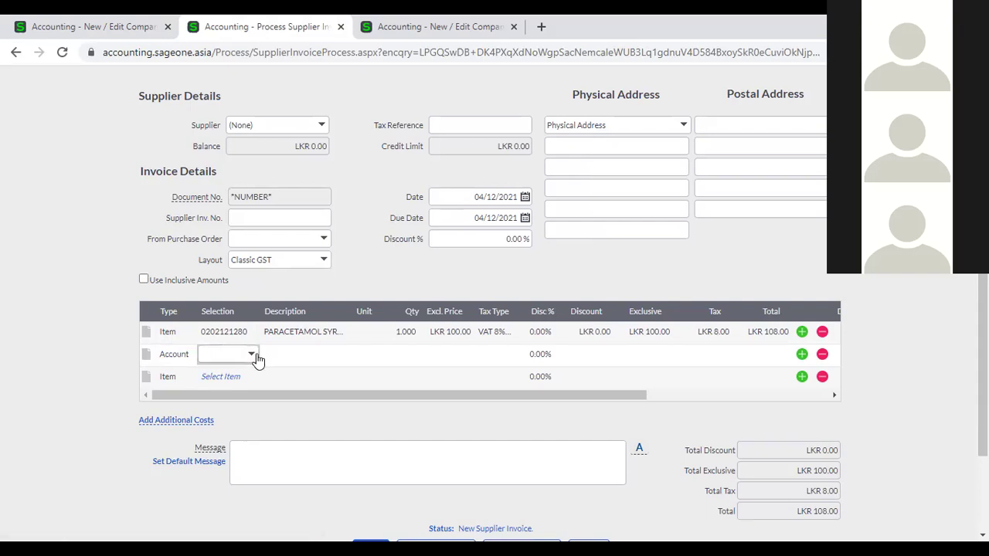
pyautogui.click(252, 356)
pyautogui.scroll(-3, 278, 236)
pyautogui.click(112, 312)
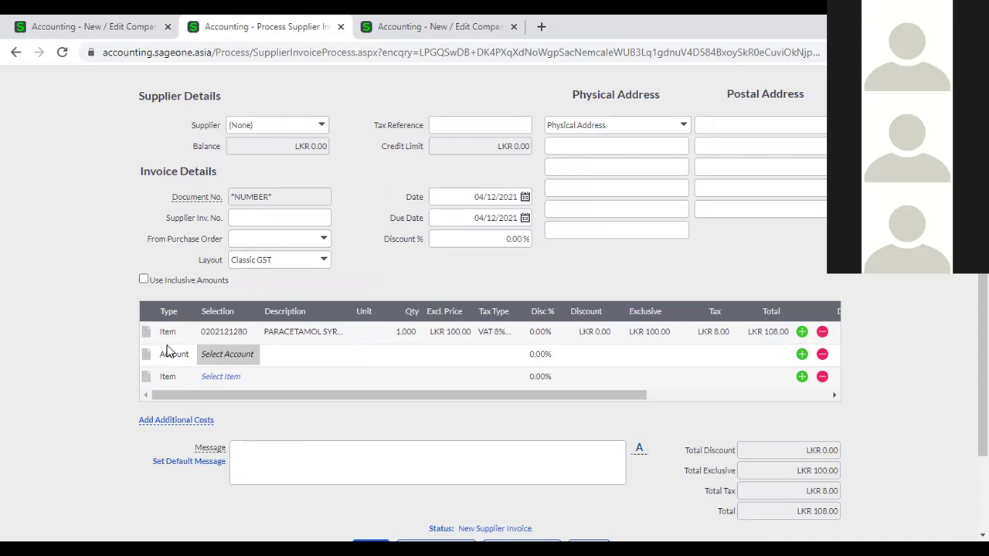
pyautogui.click(53, 22)
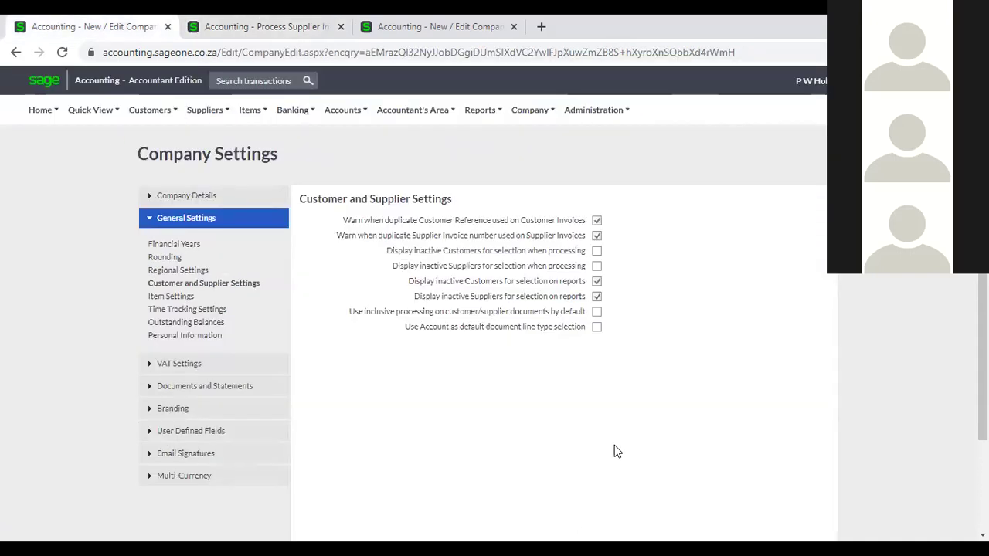
pyautogui.scroll(-1, 588, 434)
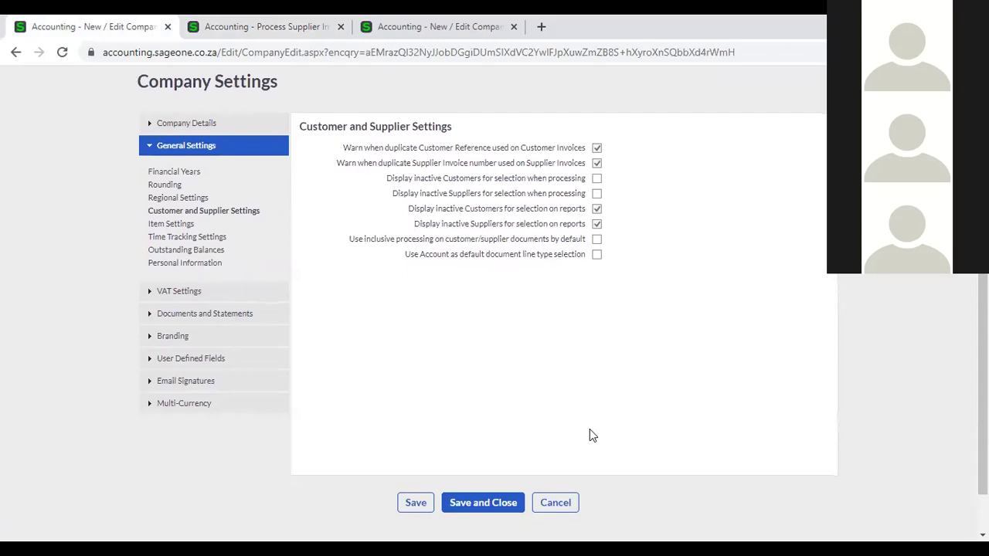
pyautogui.click(160, 225)
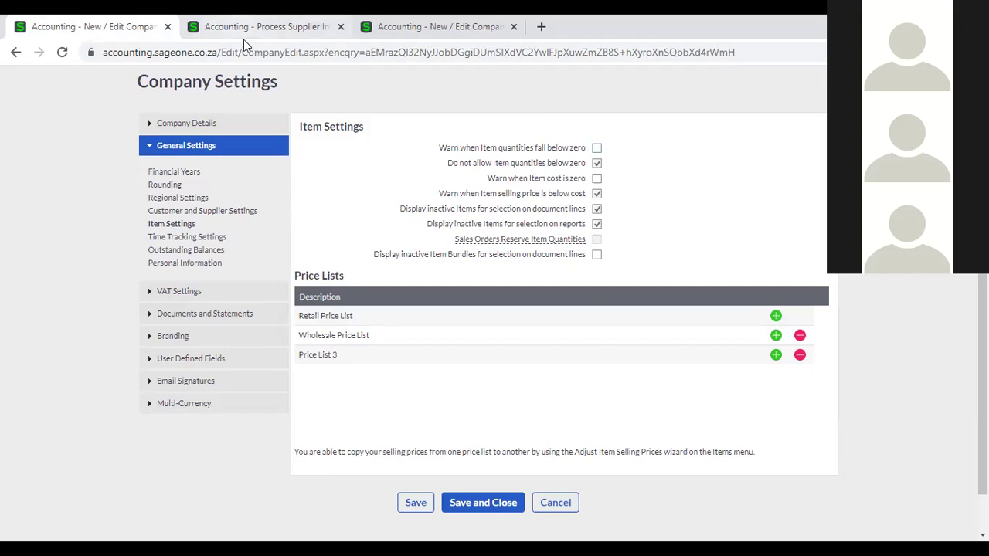
pyautogui.hotkey('ctrl', 'Tab')
pyautogui.hotkey('ctrl', 'Tab')
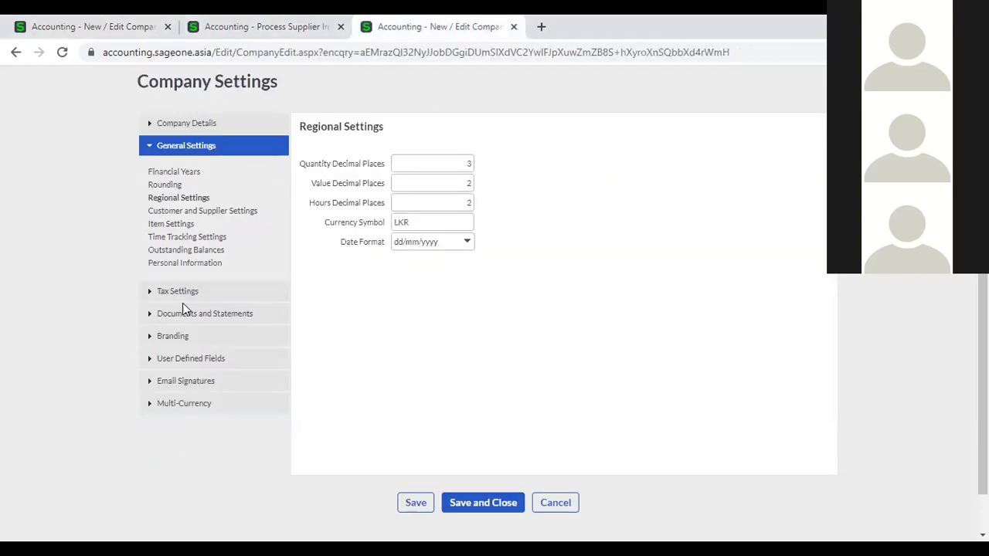
pyautogui.click(181, 228)
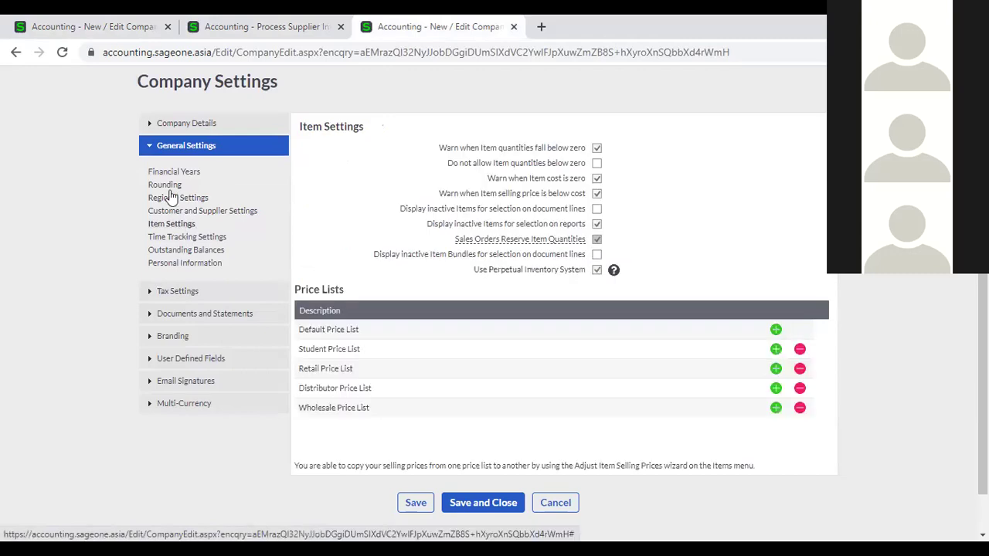
pyautogui.click(219, 29)
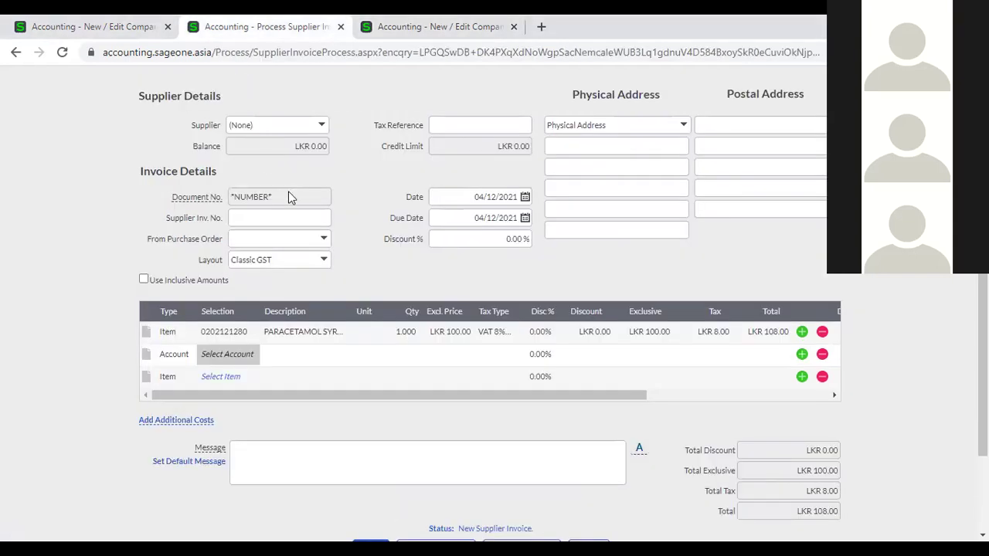
pyautogui.scroll(2, 352, 256)
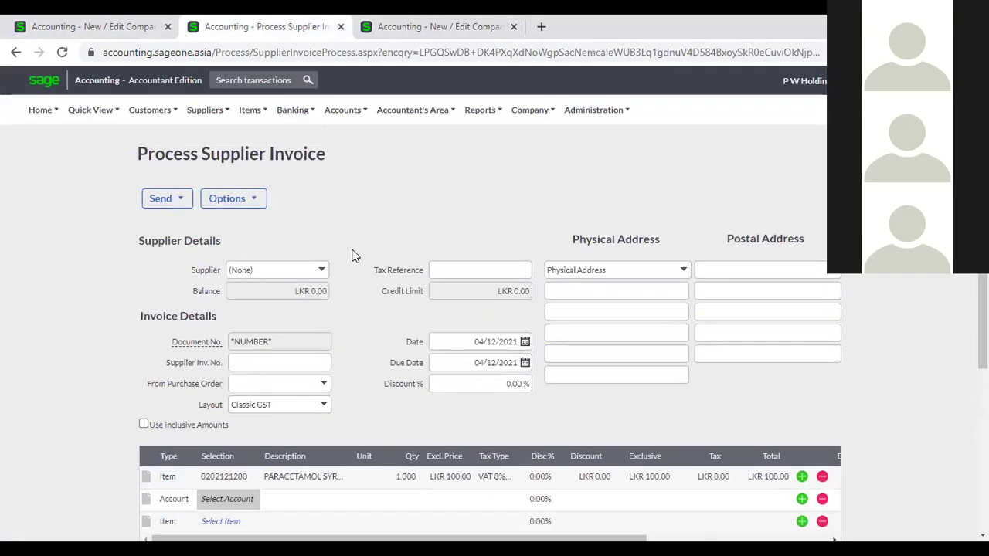
pyautogui.click(128, 26)
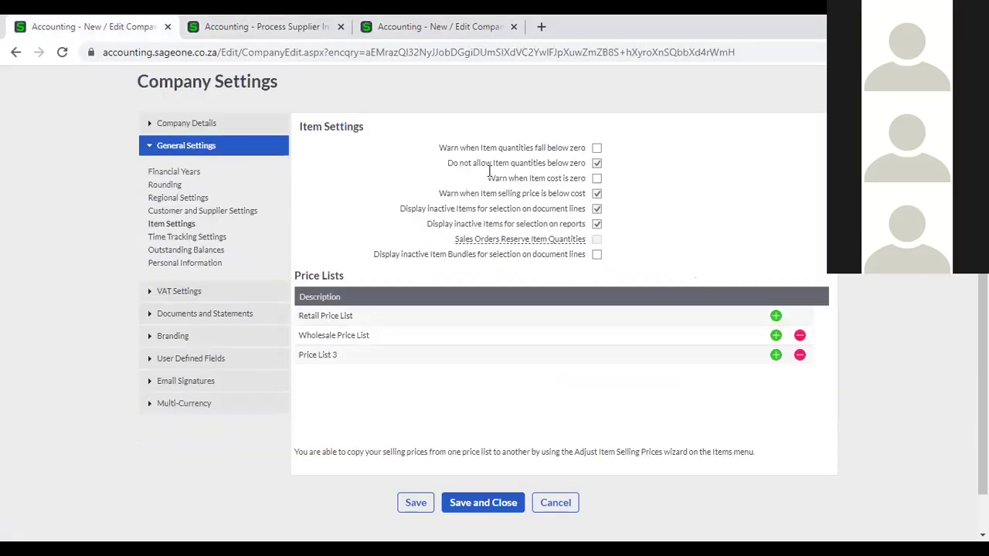
pyautogui.click(243, 31)
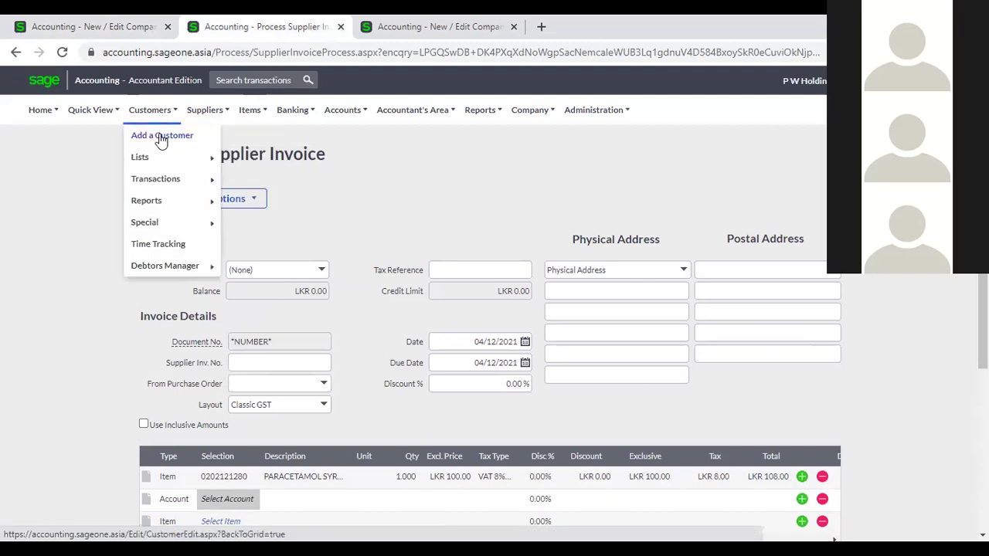
# Leave the unsaved supplier invoice for a customer tax invoice to A 02 with item 012345.
pyautogui.moveTo(150, 110)
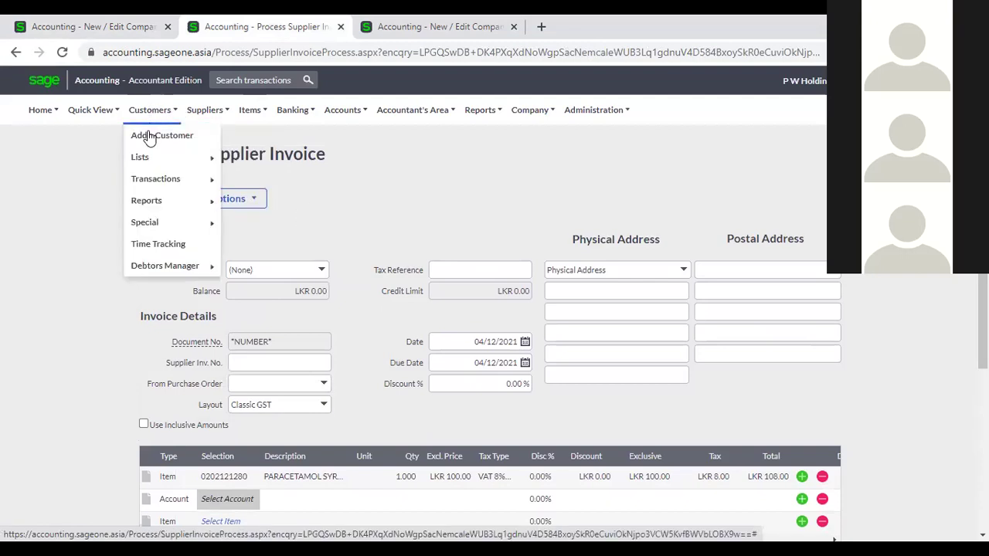
pyautogui.click(313, 226)
pyautogui.click(561, 134)
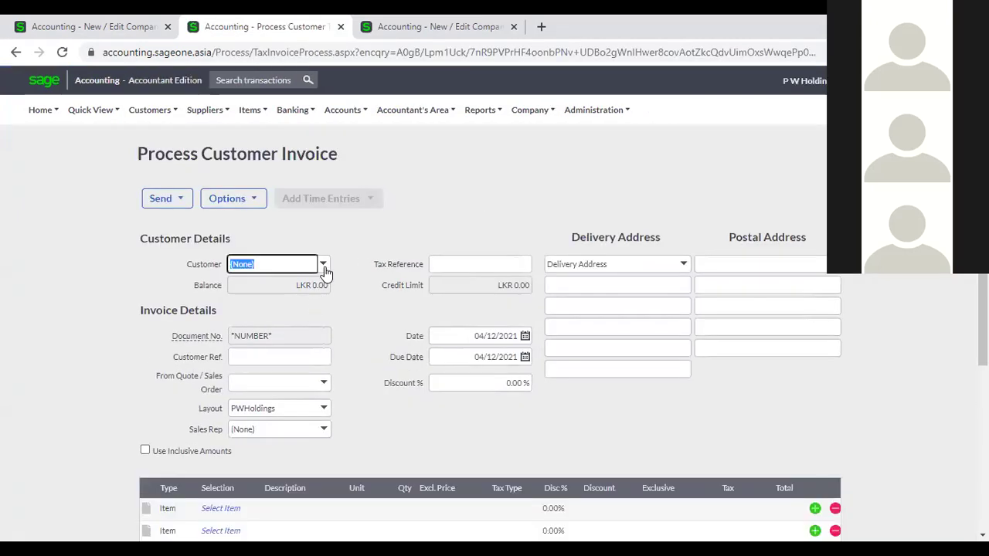
pyautogui.click(325, 267)
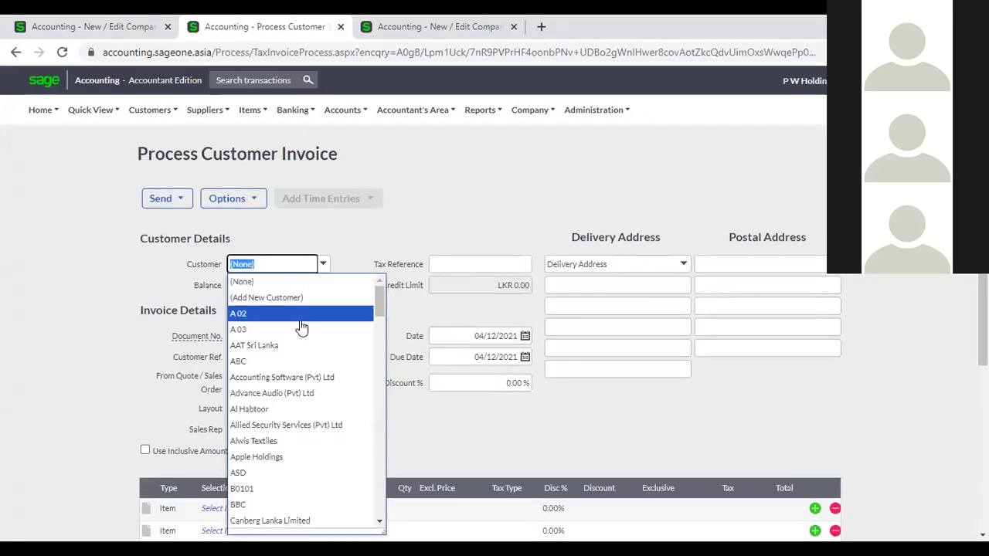
pyautogui.click(297, 313)
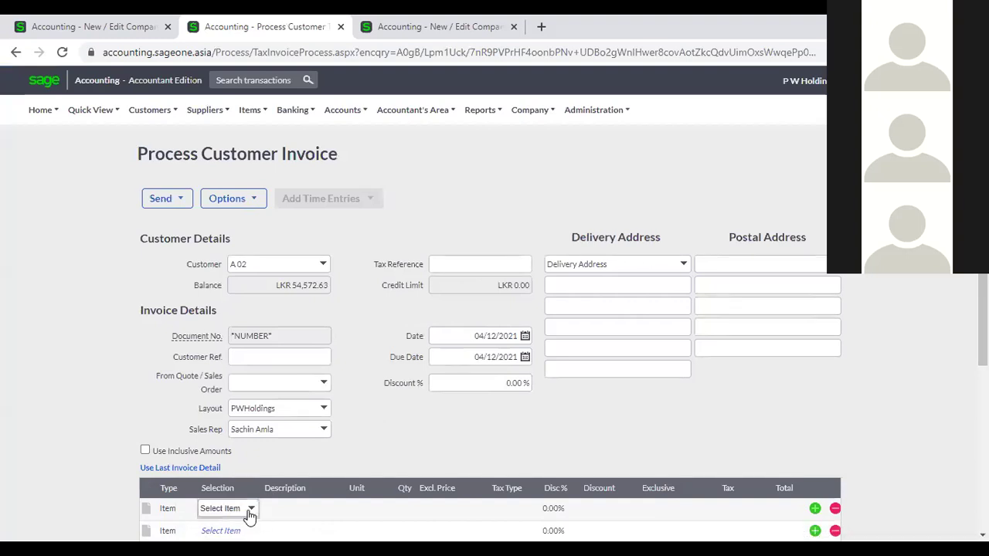
pyautogui.click(250, 509)
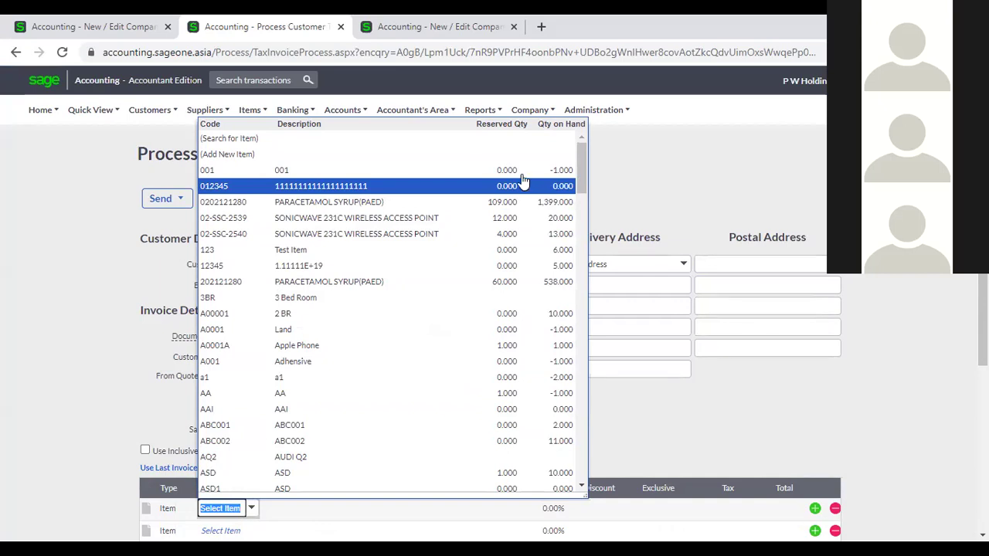
pyautogui.click(553, 192)
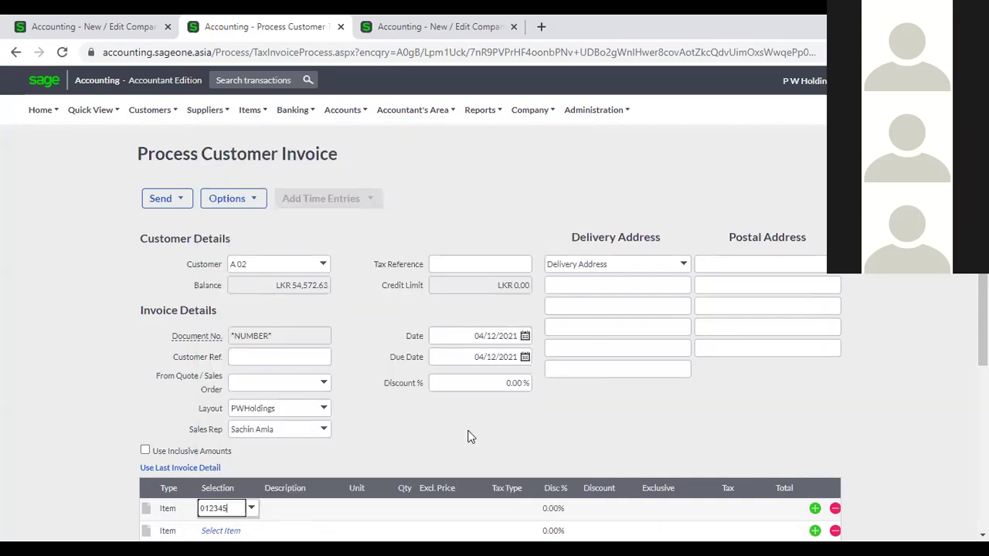
pyautogui.press('Tab')
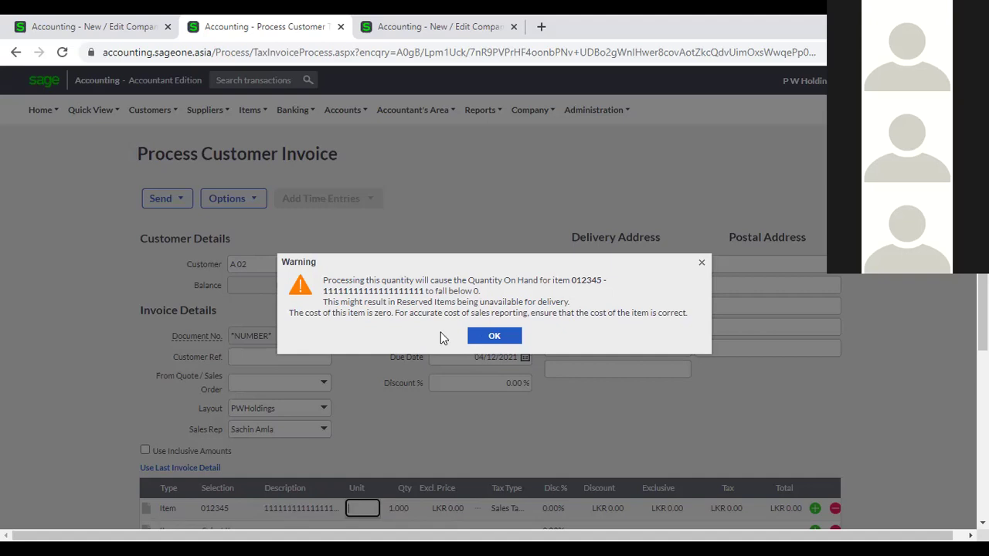
# Dismiss the negative-stock warning and bring up the first company's item settings.
pyautogui.click(478, 337)
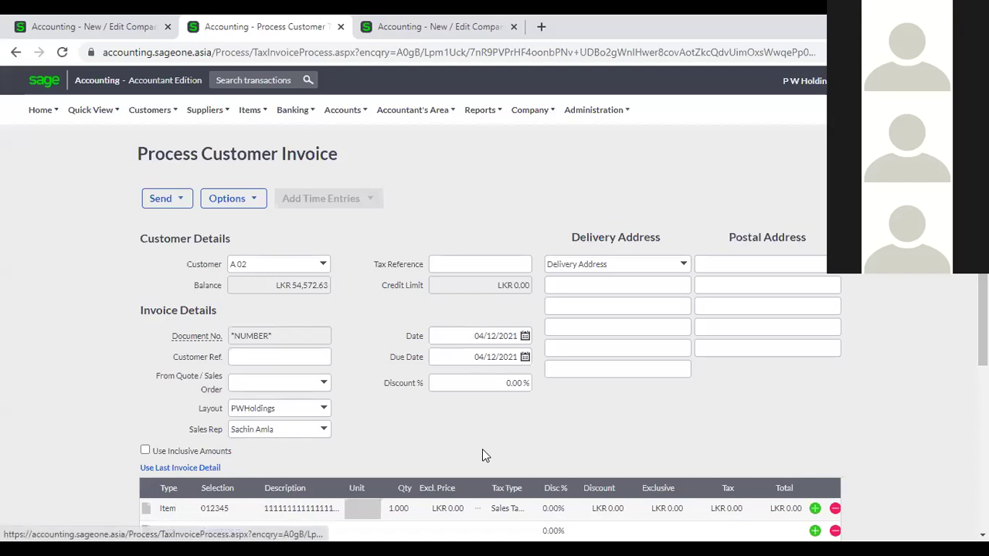
pyautogui.scroll(-1, 482, 452)
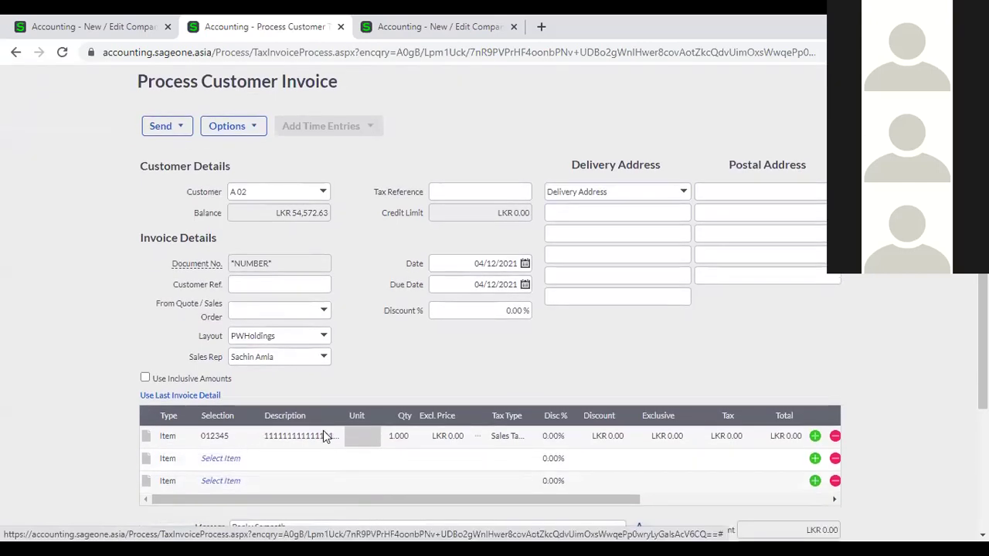
pyautogui.click(100, 31)
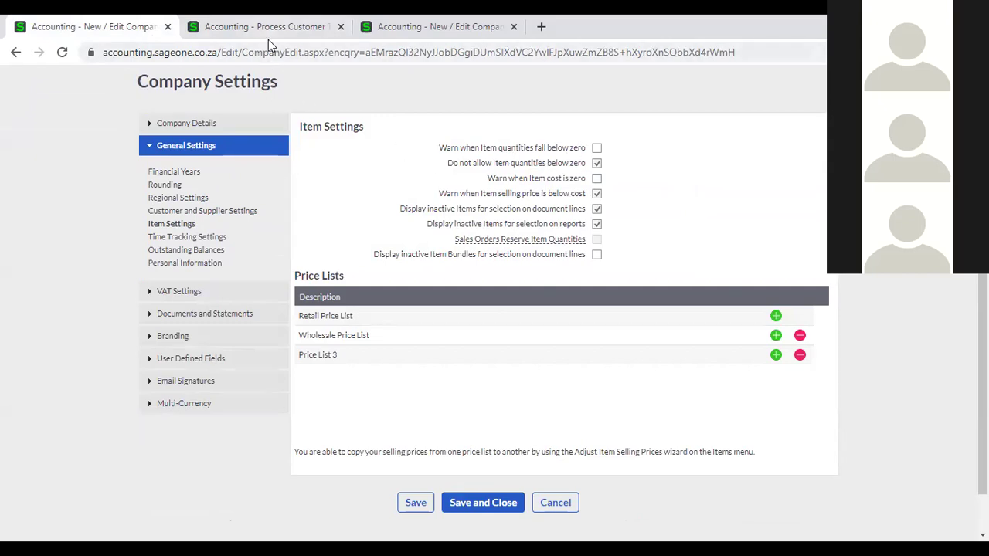
# In the other company, tick 'Do not allow Item quantities below zero', save, and return to the invoice.
pyautogui.click(368, 31)
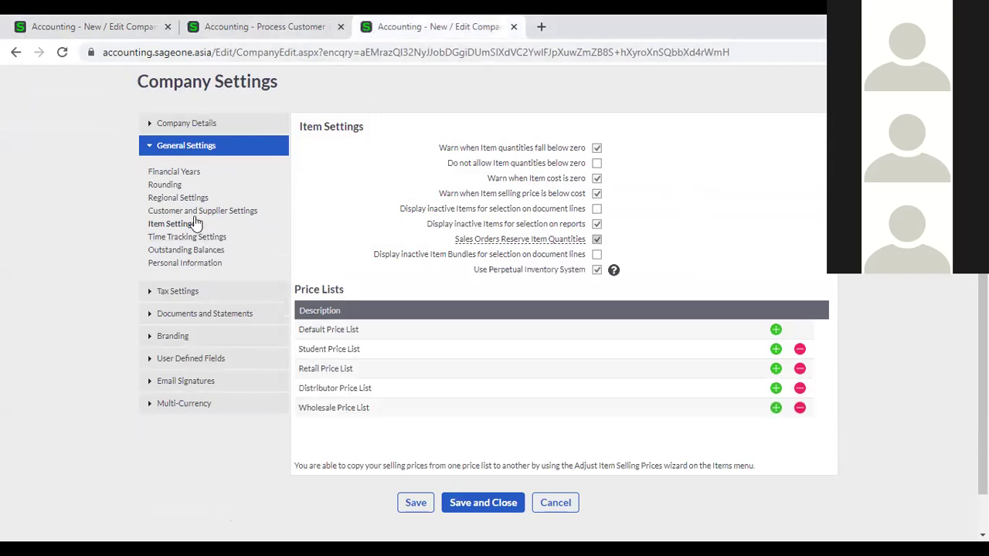
pyautogui.click(596, 163)
pyautogui.scroll(-1, 641, 247)
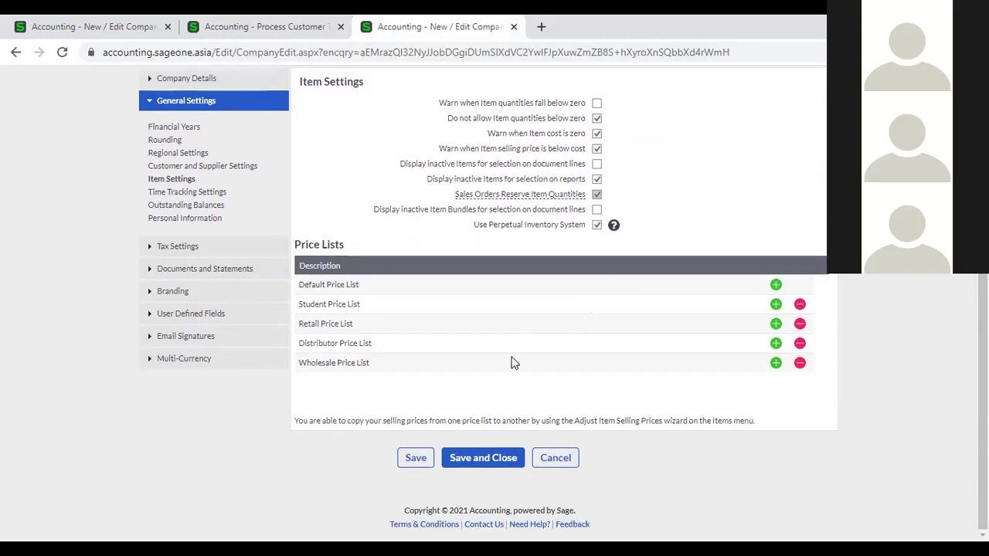
pyautogui.click(400, 466)
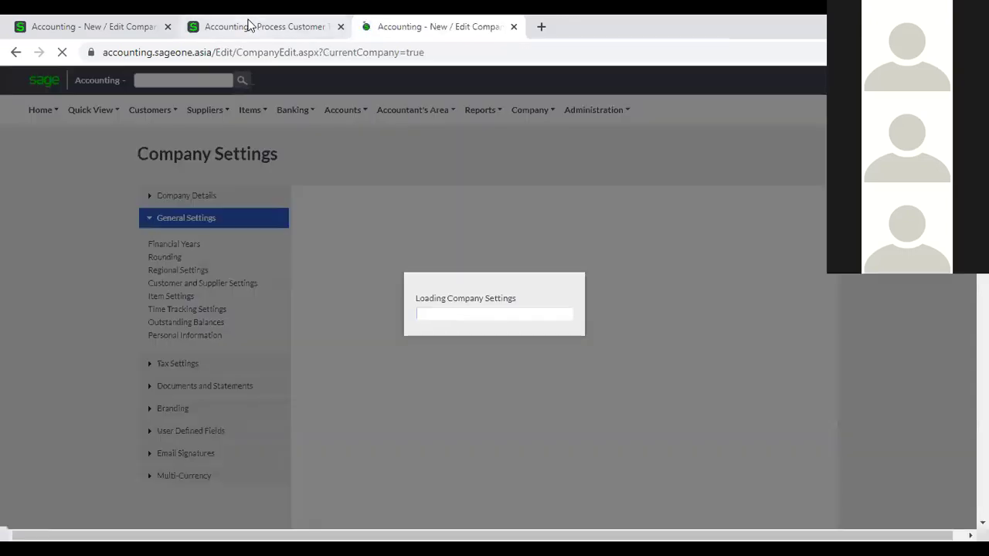
pyautogui.click(249, 25)
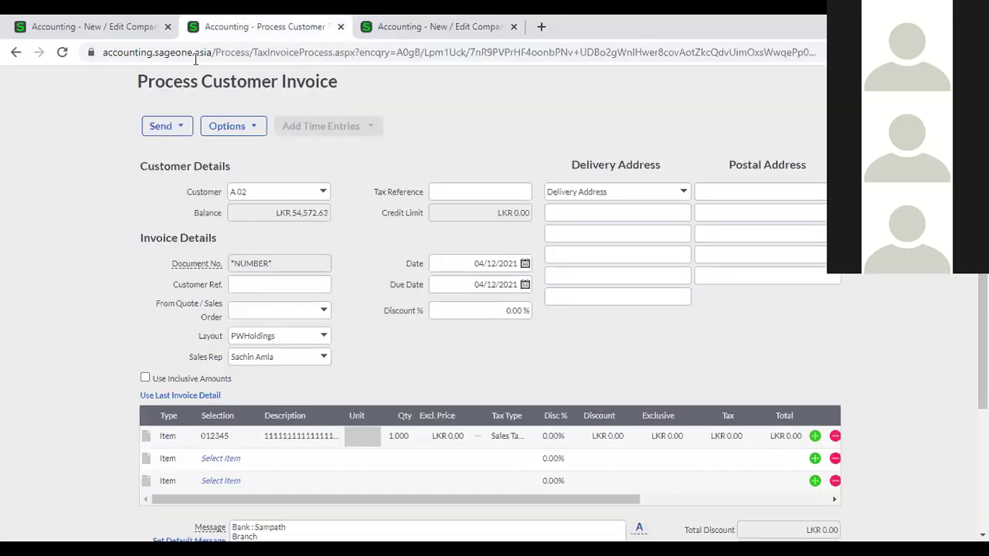
# Reload the customer invoice and re-enter customer A 02 with item 012345.
pyautogui.click(62, 54)
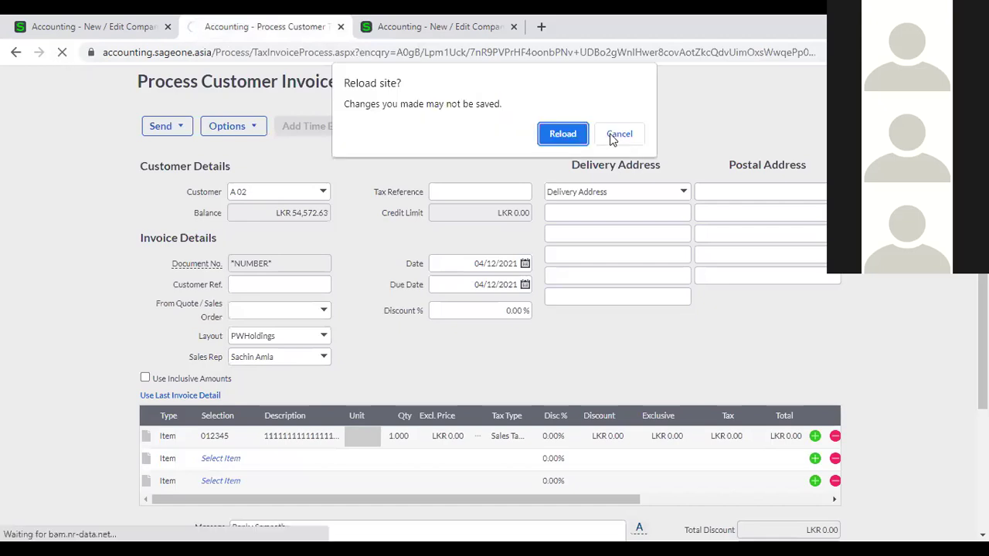
pyautogui.click(573, 137)
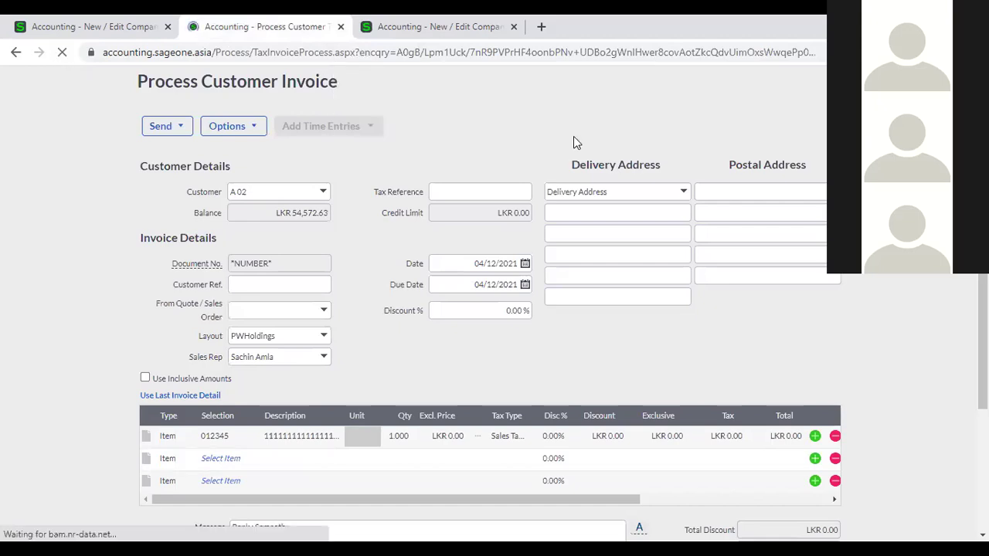
pyautogui.click(323, 193)
pyautogui.click(304, 244)
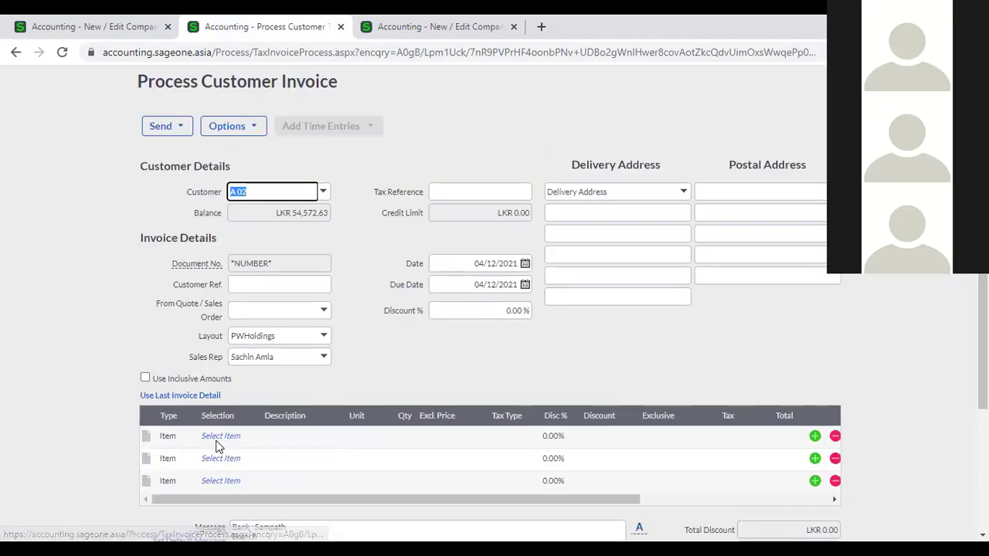
pyautogui.click(224, 437)
pyautogui.click(252, 437)
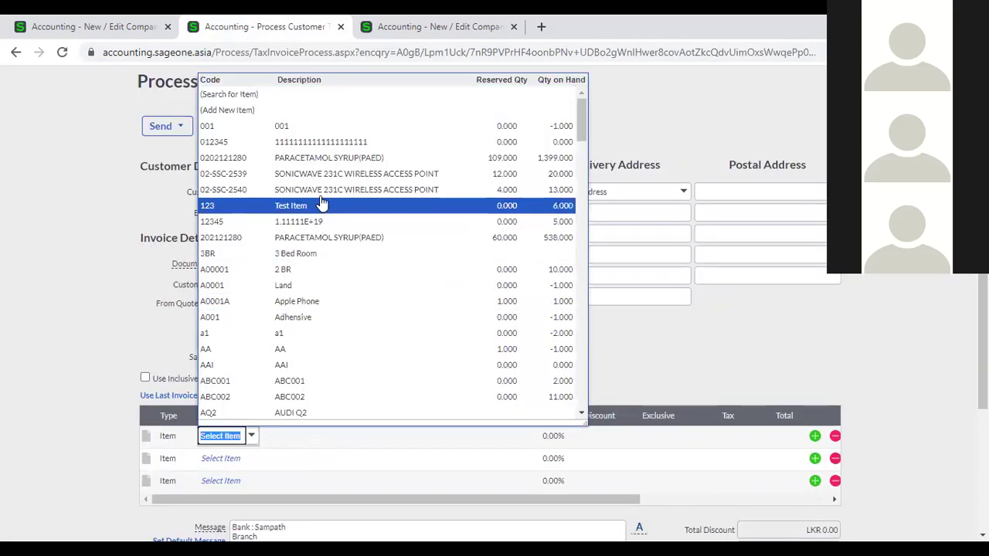
pyautogui.click(325, 142)
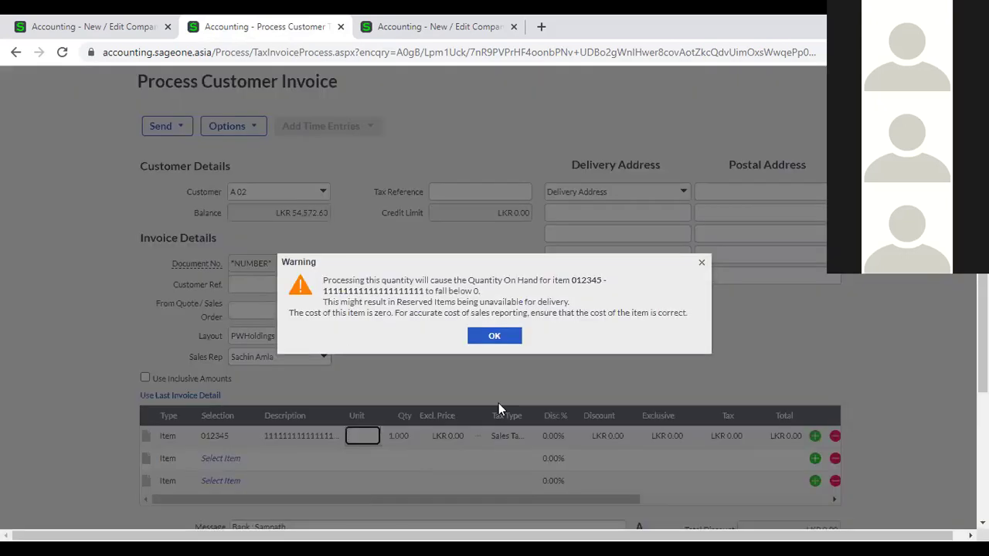
pyautogui.click(495, 336)
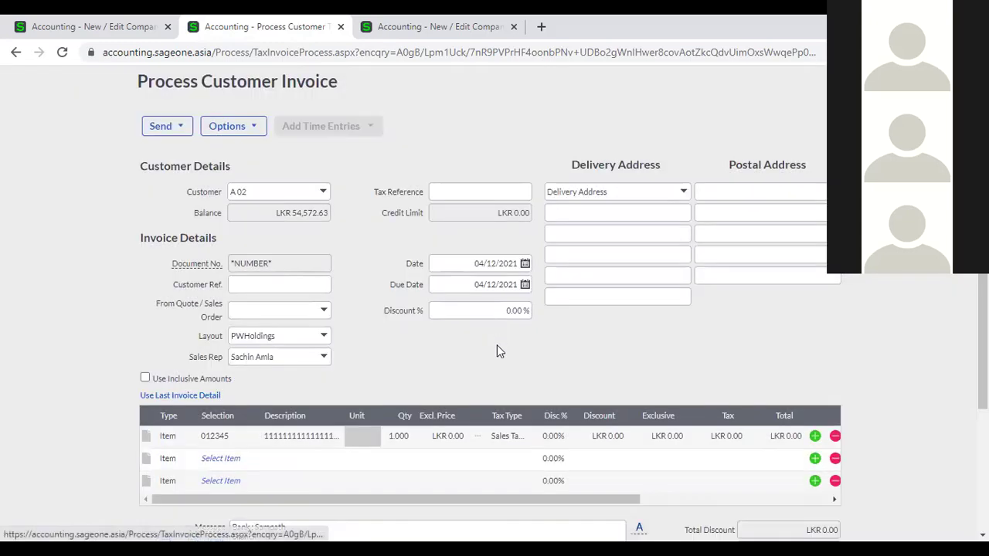
# Set the line quantity to 10 and dismiss the negative-stock warning.
pyautogui.click(407, 436)
pyautogui.write('10')
pyautogui.press('Tab')
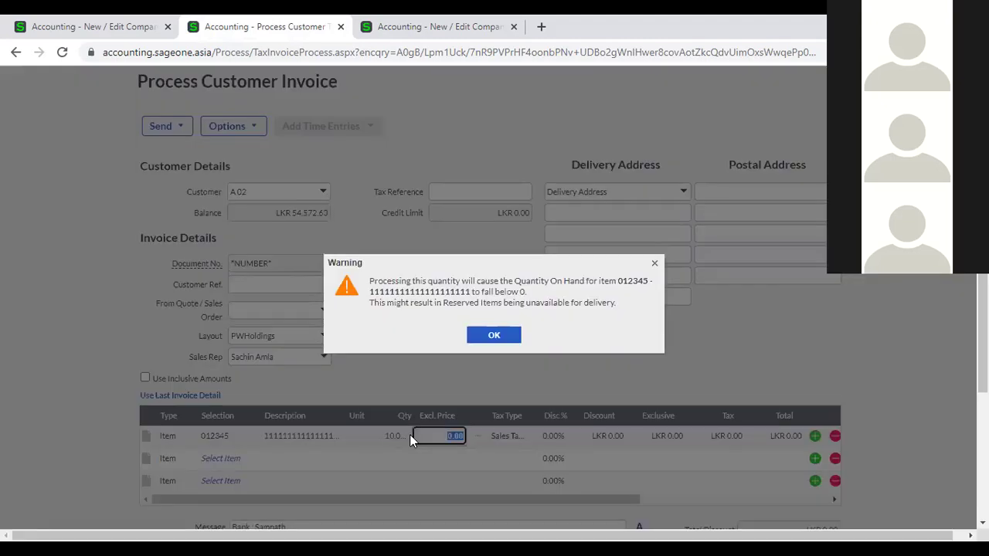
pyautogui.click(504, 334)
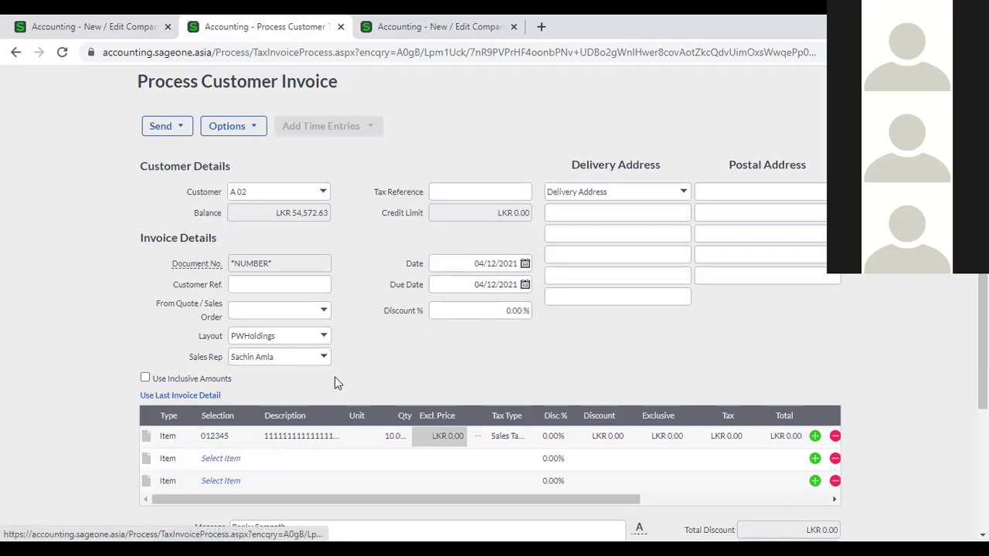
pyautogui.scroll(2, 97, 107)
pyautogui.click(149, 109)
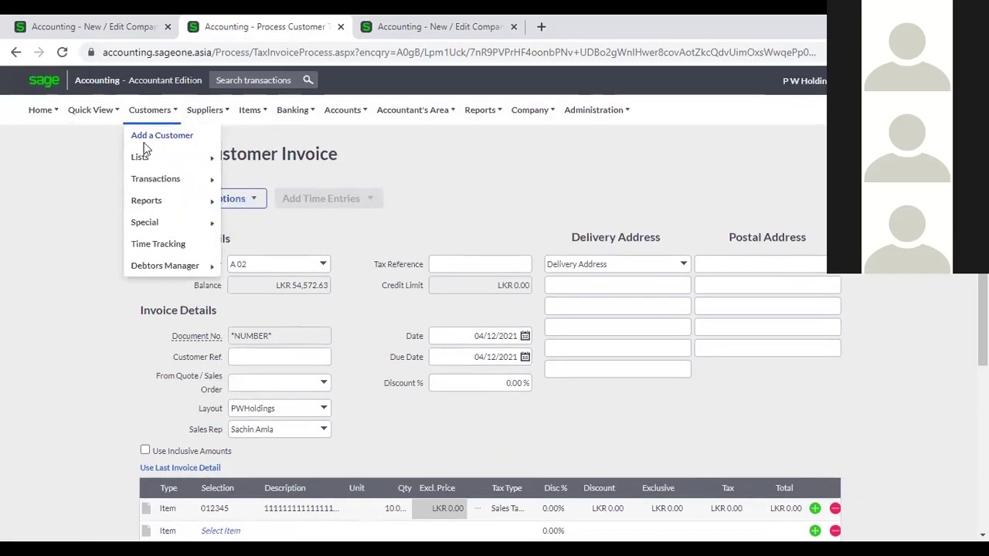
# Leave the unsaved invoice and open the other company's settings, dismissing the unallocated transactions error.
pyautogui.click(255, 159)
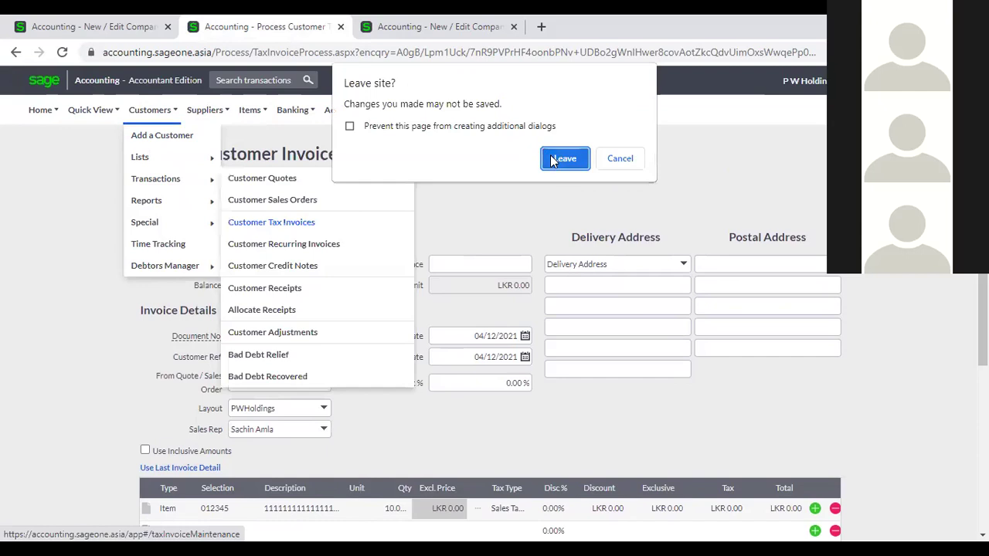
pyautogui.click(550, 157)
pyautogui.click(459, 29)
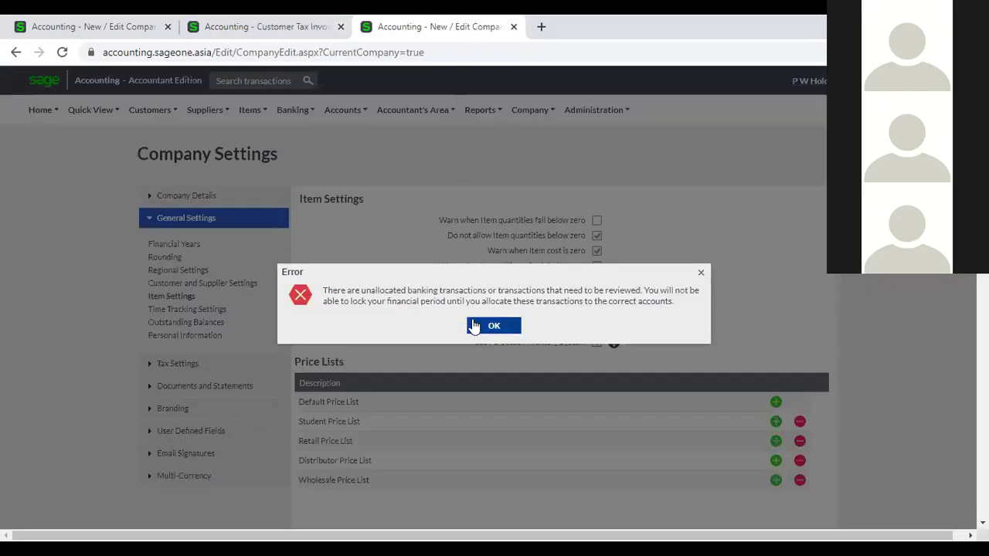
pyautogui.click(492, 325)
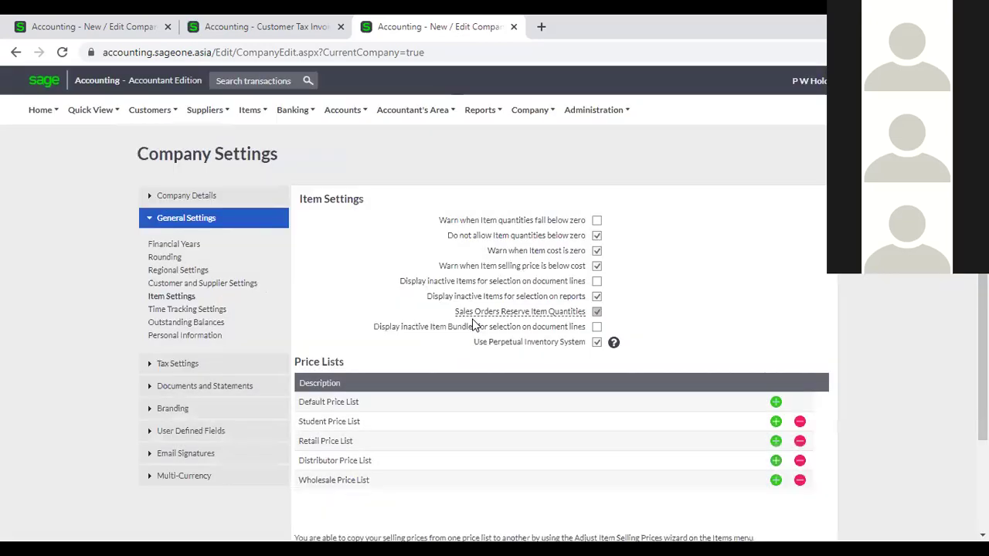
pyautogui.scroll(-2, 473, 323)
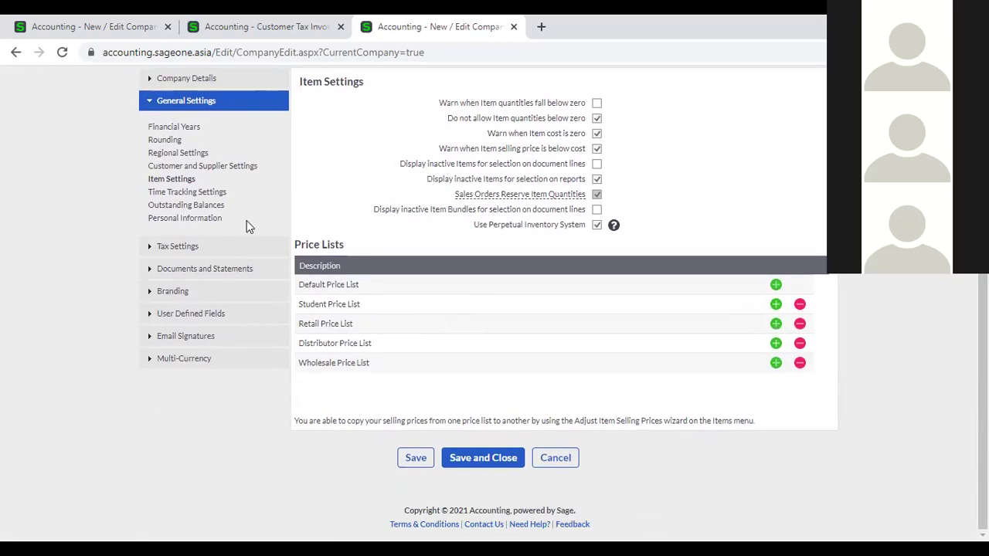
# Duplicate the first company's settings page, then bring up Customers > Transactions in the second company.
pyautogui.click(72, 23)
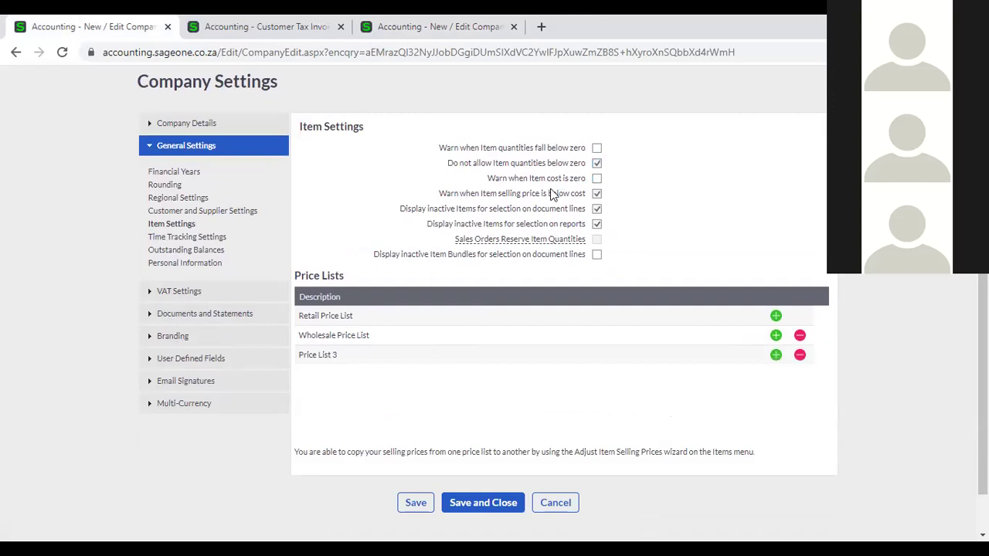
pyautogui.rightClick(102, 31)
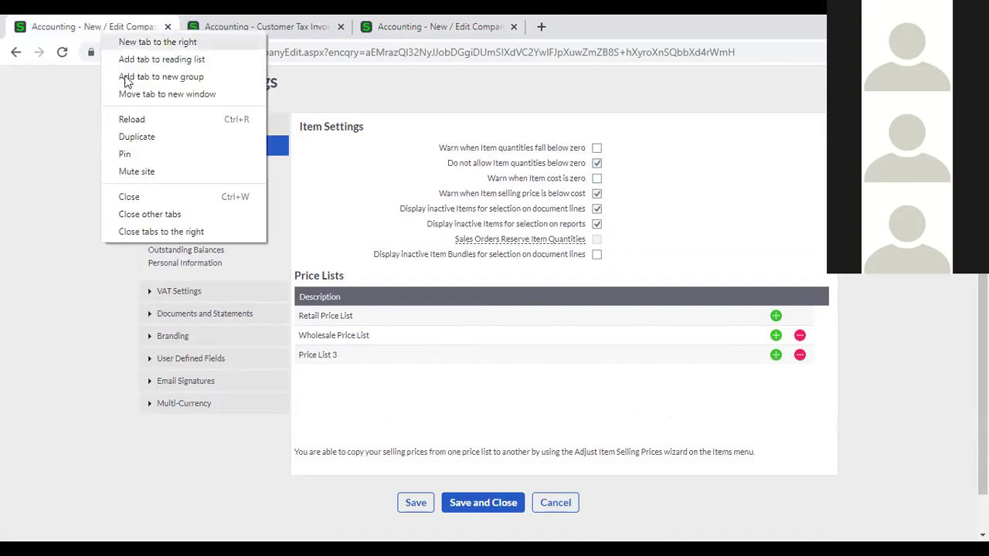
pyautogui.click(145, 135)
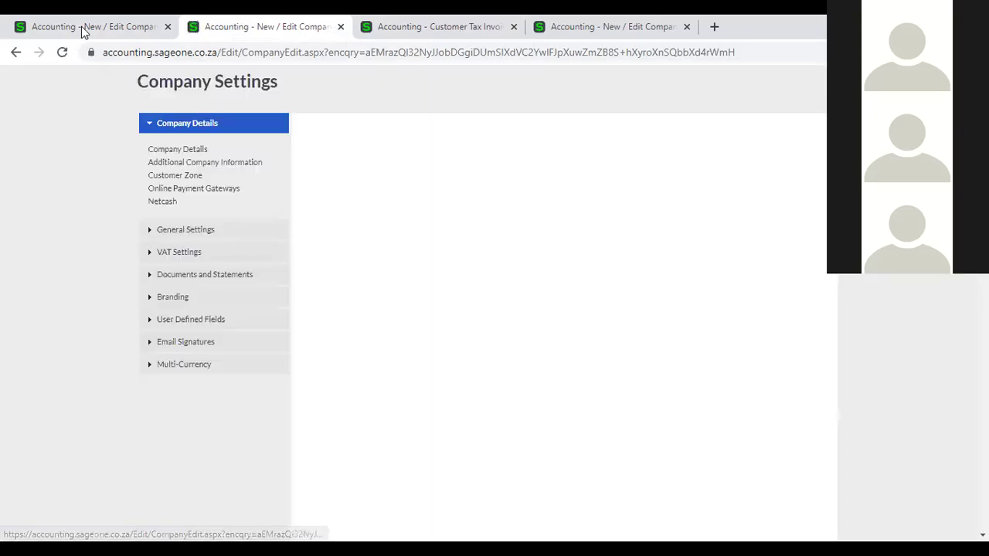
pyautogui.click(81, 26)
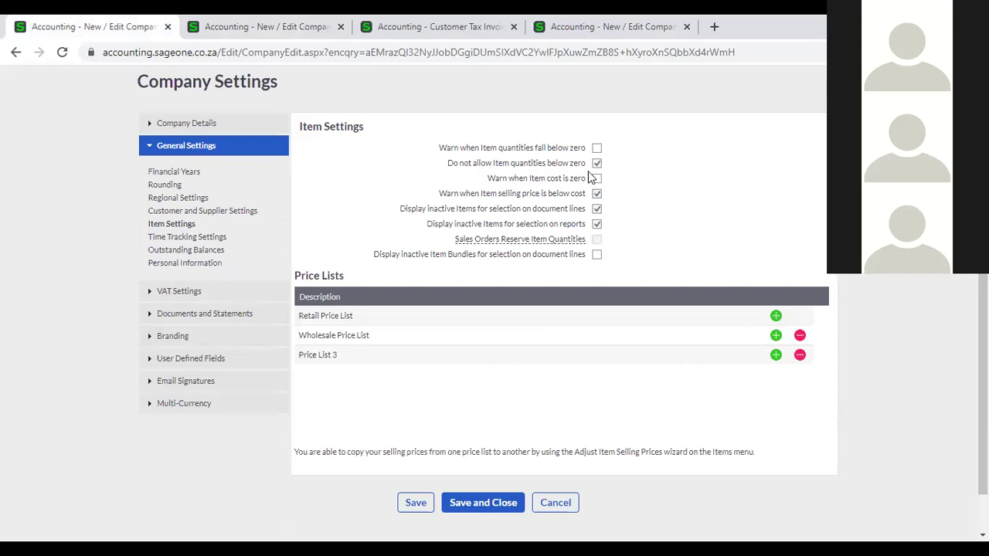
pyautogui.click(286, 26)
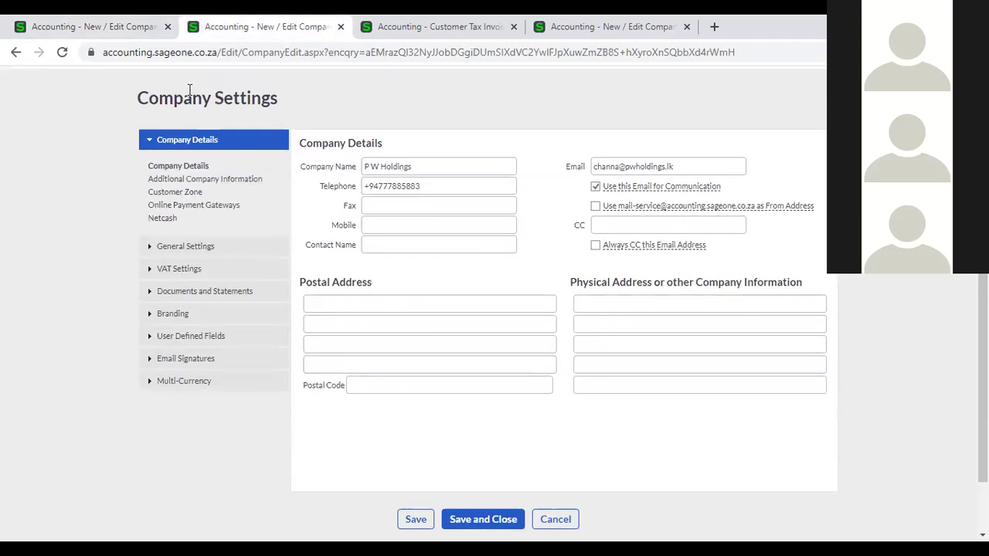
pyautogui.scroll(2, 182, 93)
pyautogui.click(155, 110)
pyautogui.moveTo(158, 151)
pyautogui.moveTo(158, 179)
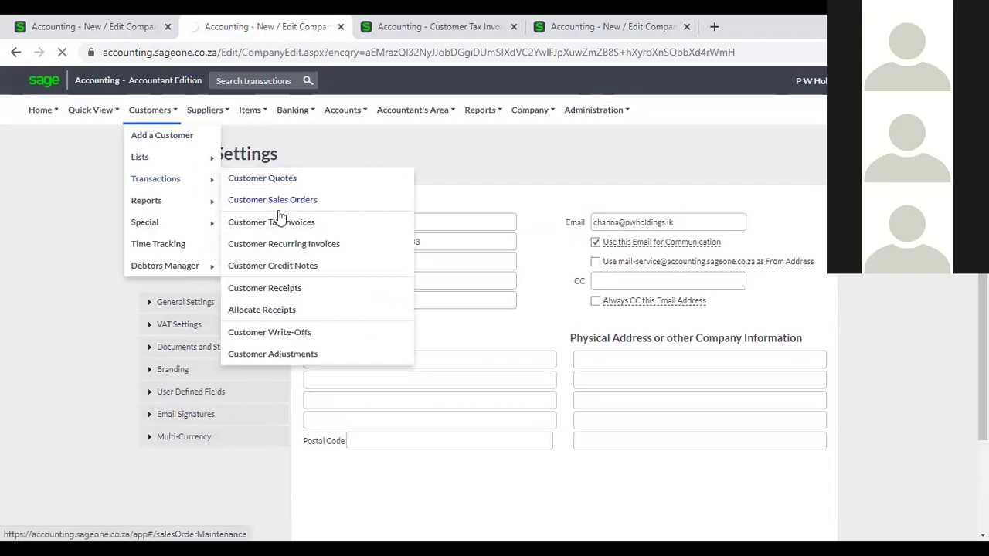
# Start a new tax invoice for P W Holdings, accepting the outstanding sales orders prompt.
pyautogui.click(282, 222)
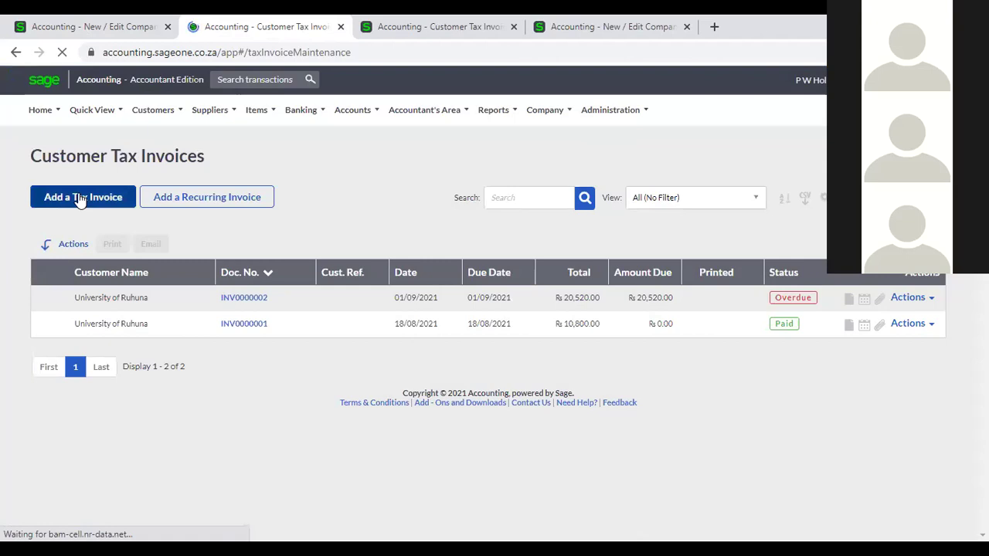
pyautogui.click(77, 197)
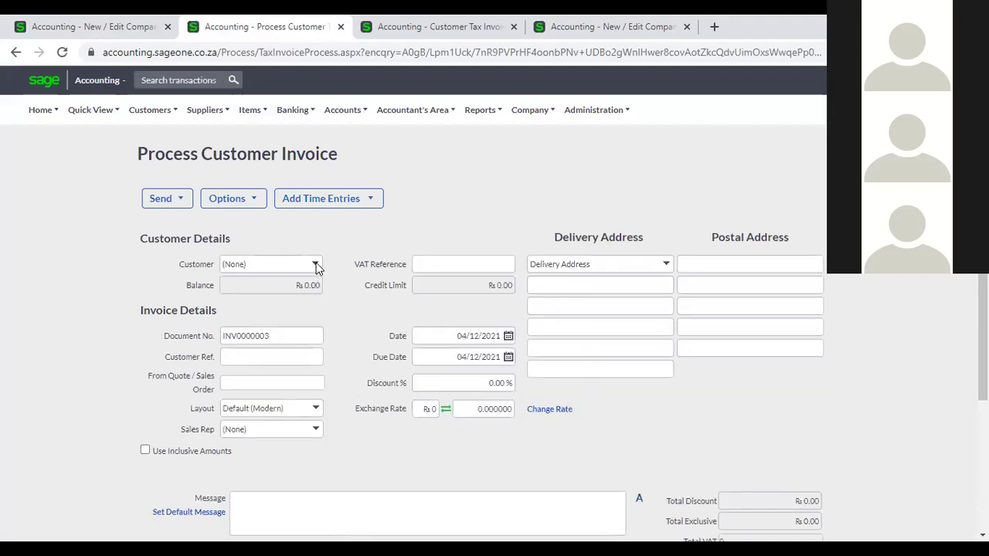
pyautogui.click(323, 265)
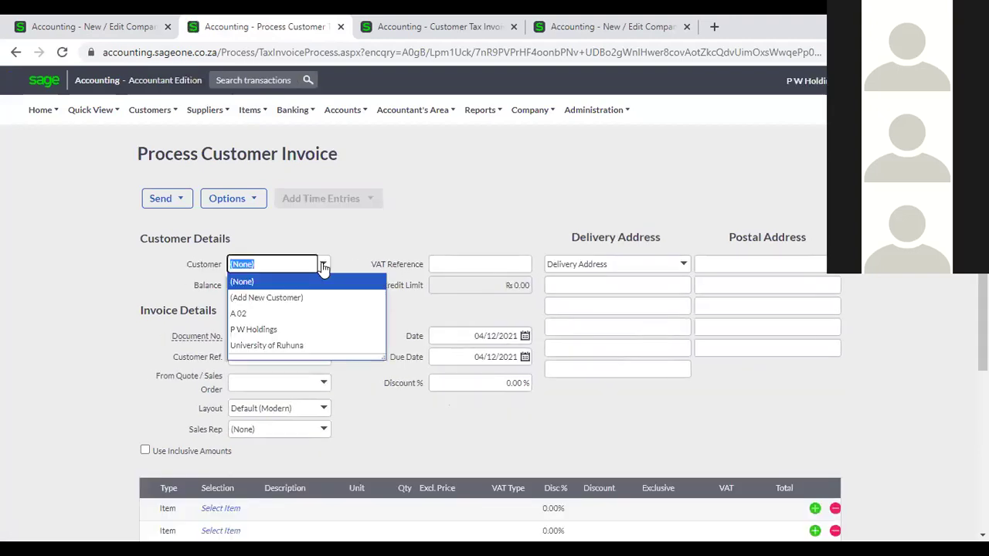
pyautogui.click(306, 329)
pyautogui.scroll(-1, 318, 306)
pyautogui.click(463, 253)
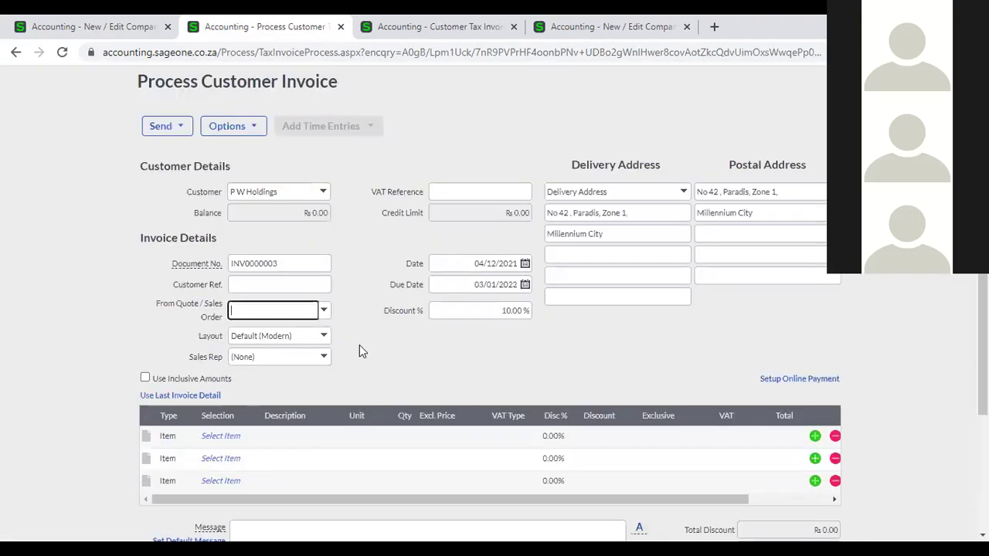
pyautogui.scroll(-1, 360, 352)
# Try item C001 Computer on line one, dismiss the stock shortage error, and view the other company's invoices.
pyautogui.click(216, 362)
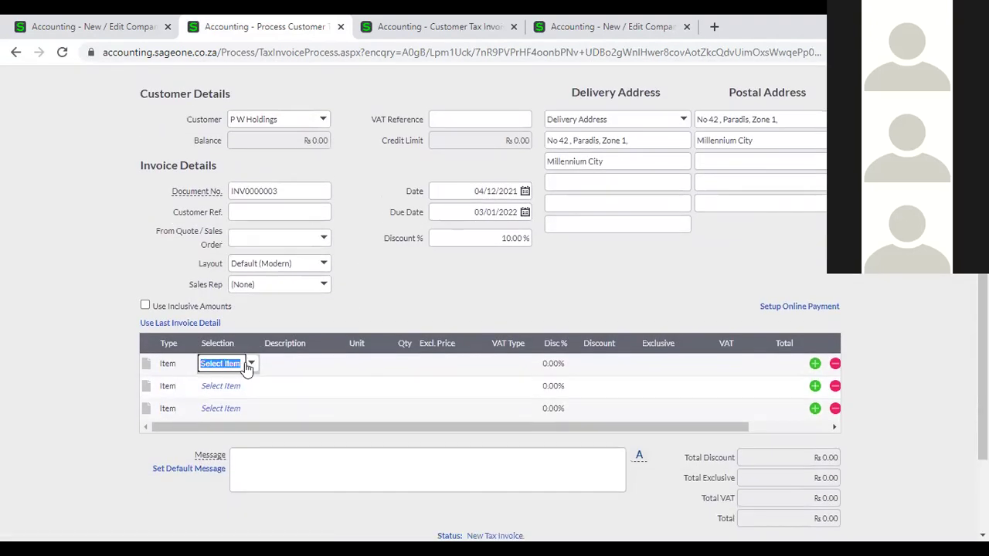
pyautogui.click(251, 364)
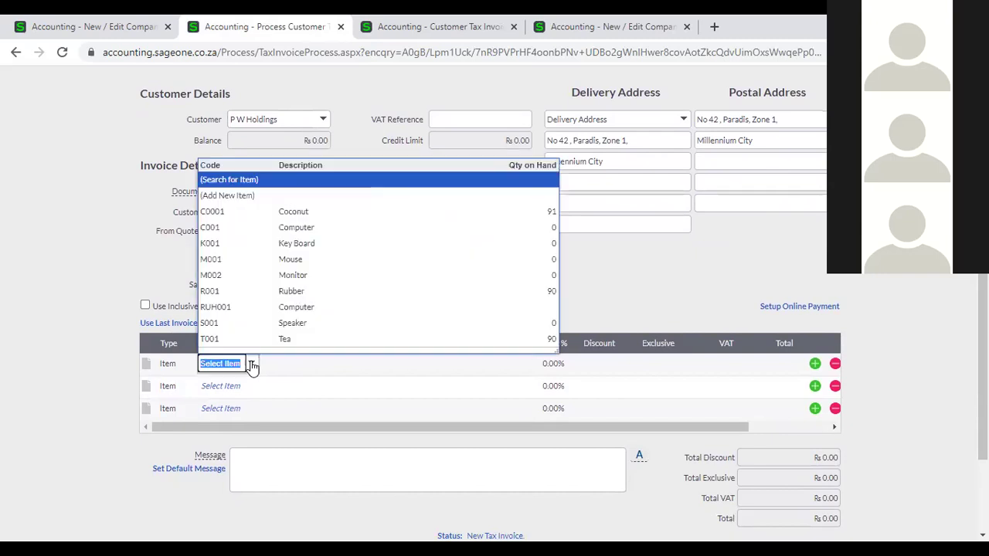
pyautogui.click(272, 229)
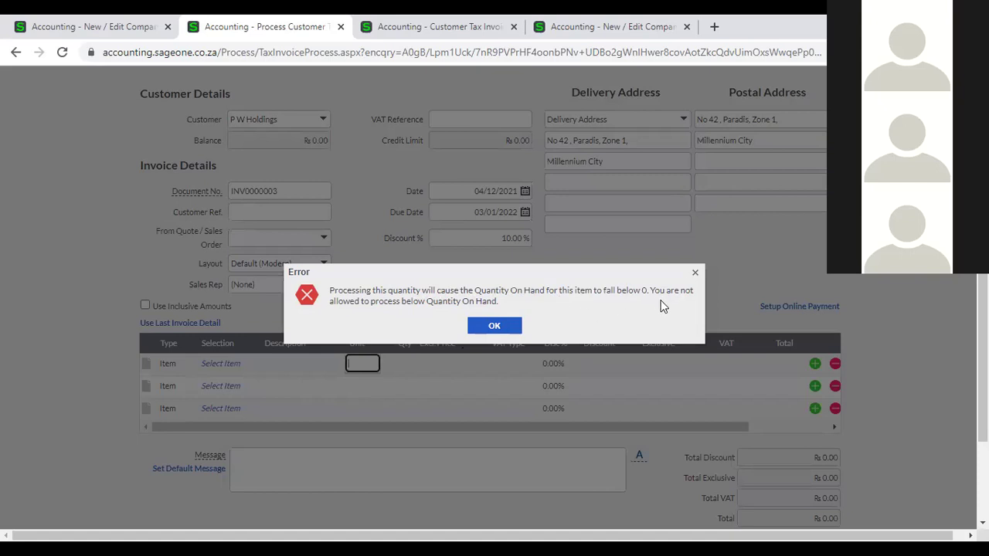
pyautogui.click(493, 326)
pyautogui.click(410, 26)
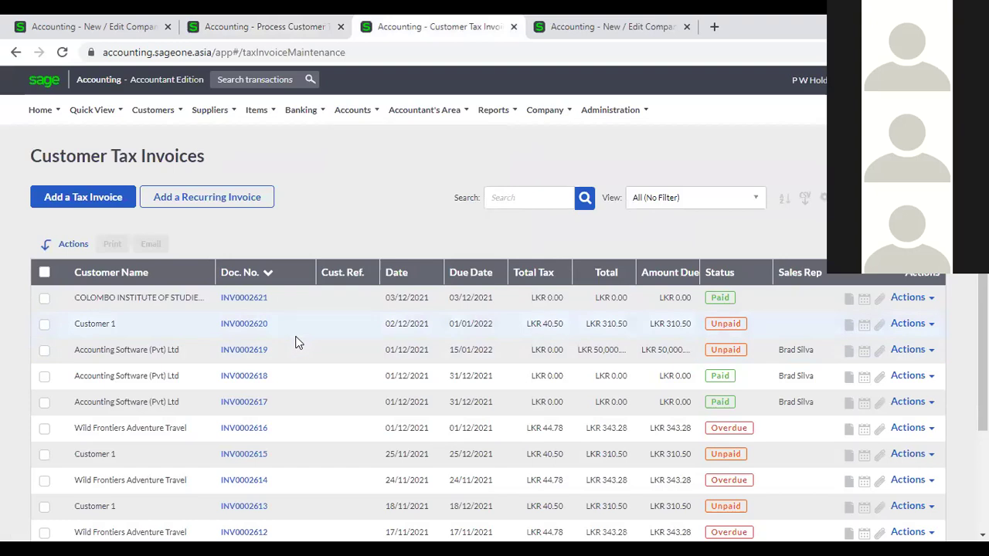
# Retry item C001 Computer on the draft invoice and dismiss the stock shortage error again.
pyautogui.click(255, 26)
pyautogui.click(147, 26)
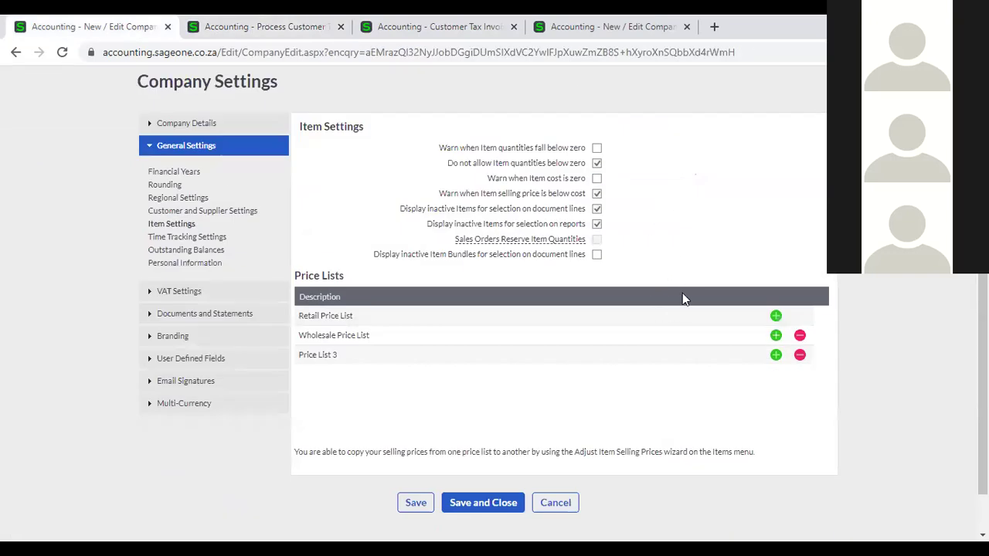
pyautogui.click(274, 25)
pyautogui.click(226, 369)
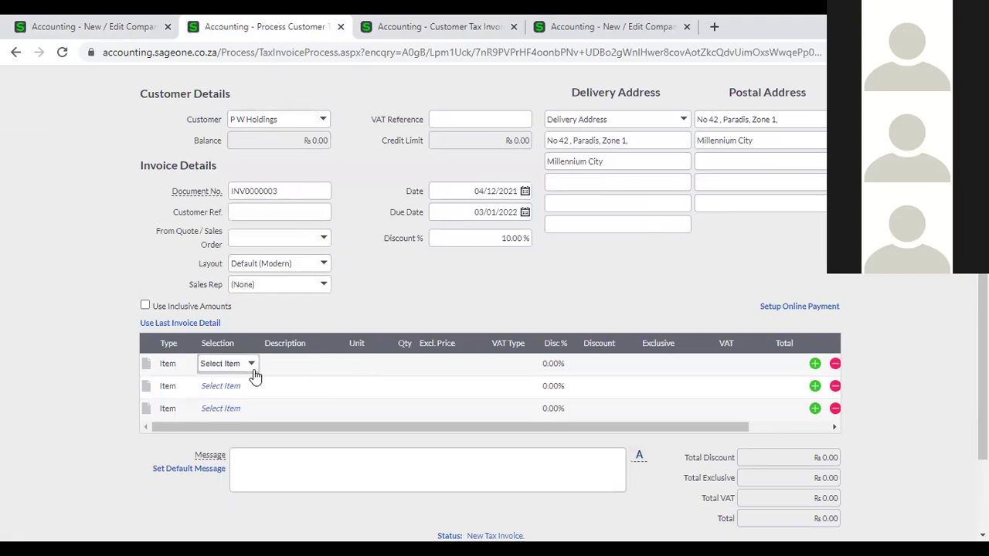
pyautogui.click(251, 366)
pyautogui.click(261, 227)
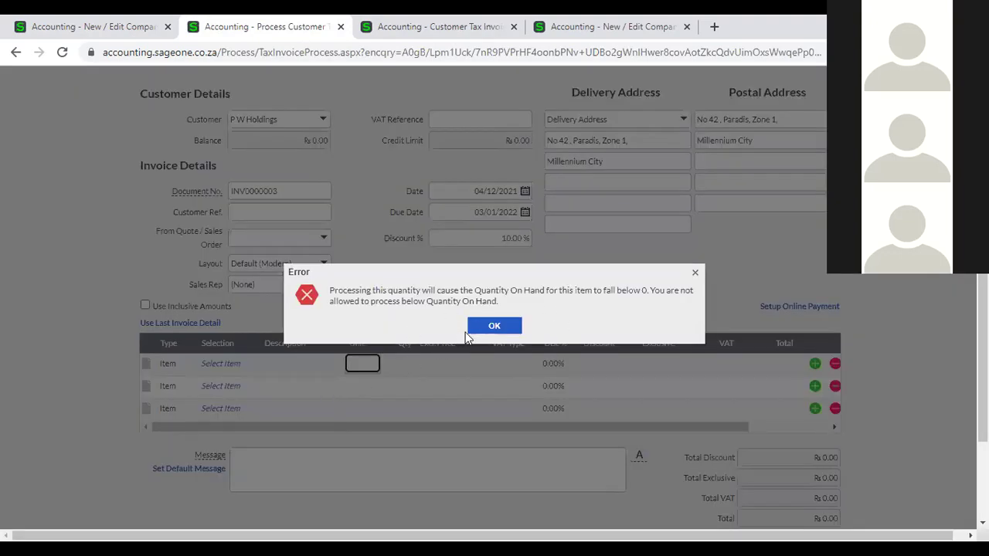
pyautogui.click(495, 326)
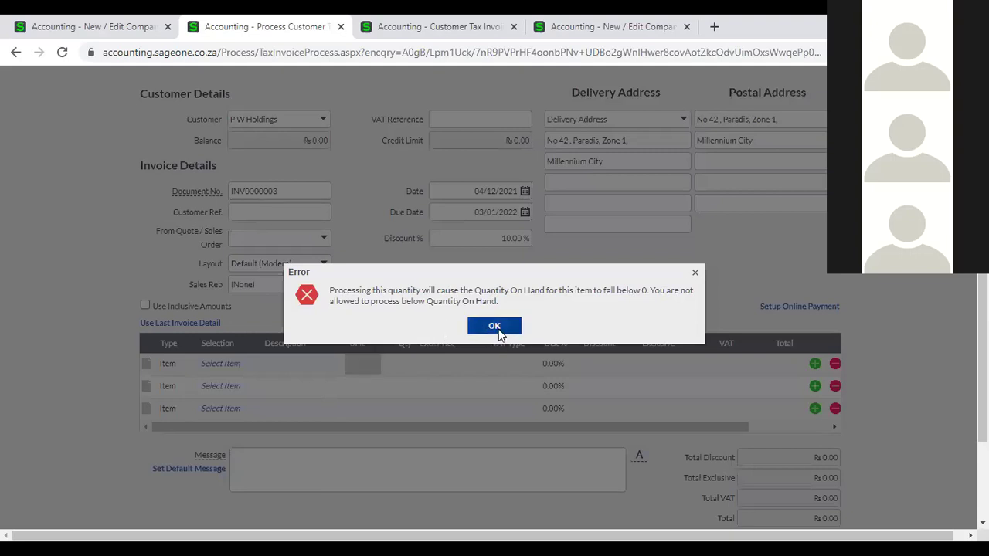
# Toggle the below-cost selling price warning in Company Settings and open Customer and Supplier Settings.
pyautogui.click(149, 27)
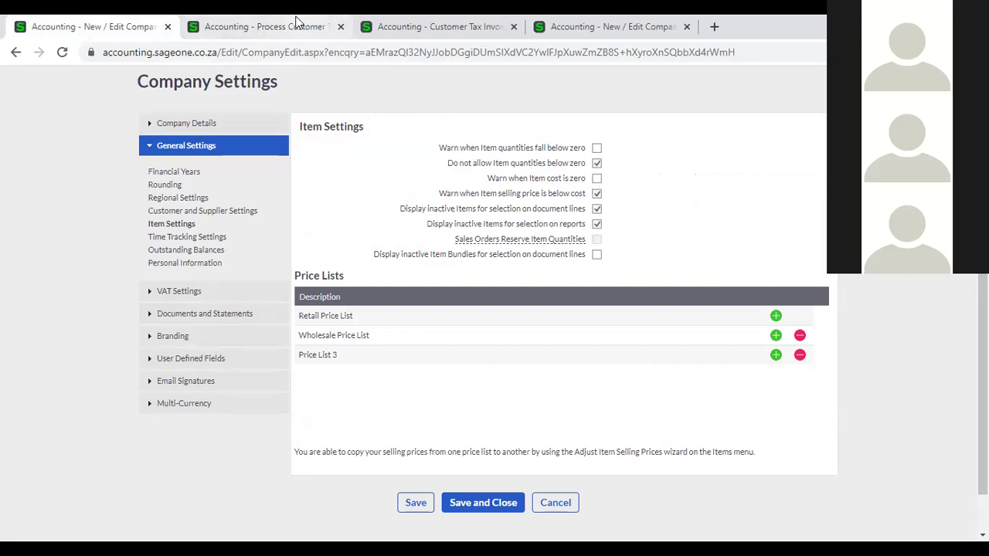
pyautogui.click(296, 23)
pyautogui.click(220, 363)
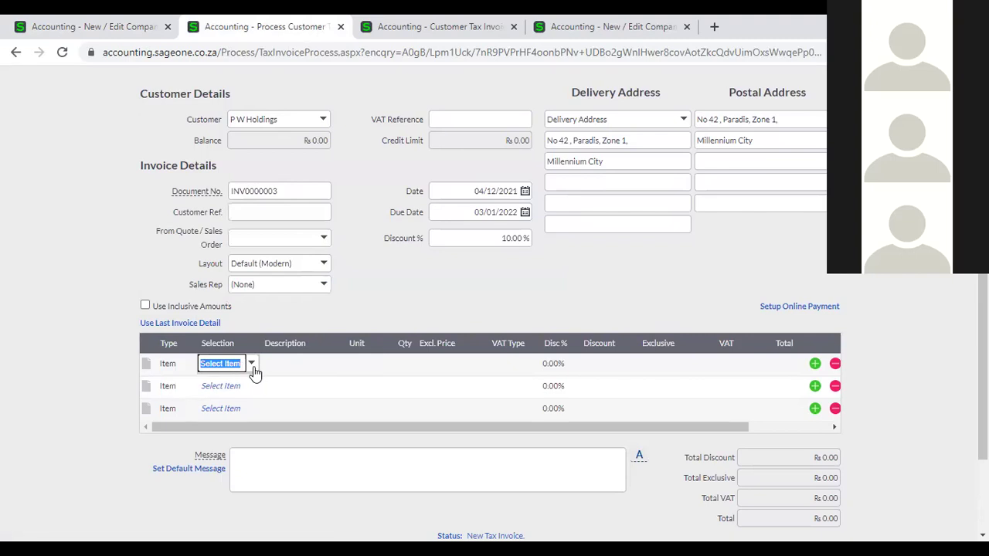
pyautogui.click(252, 364)
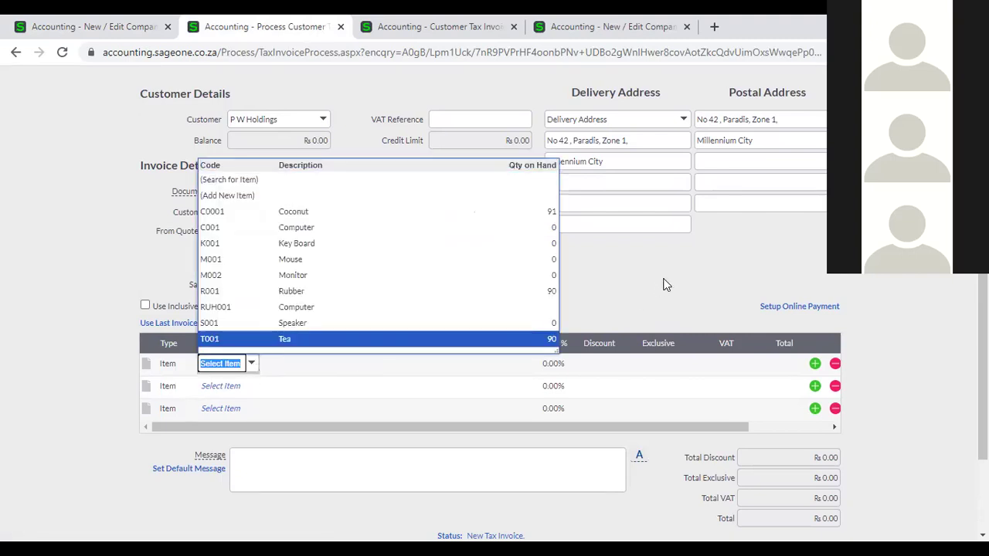
pyautogui.click(676, 264)
pyautogui.click(93, 27)
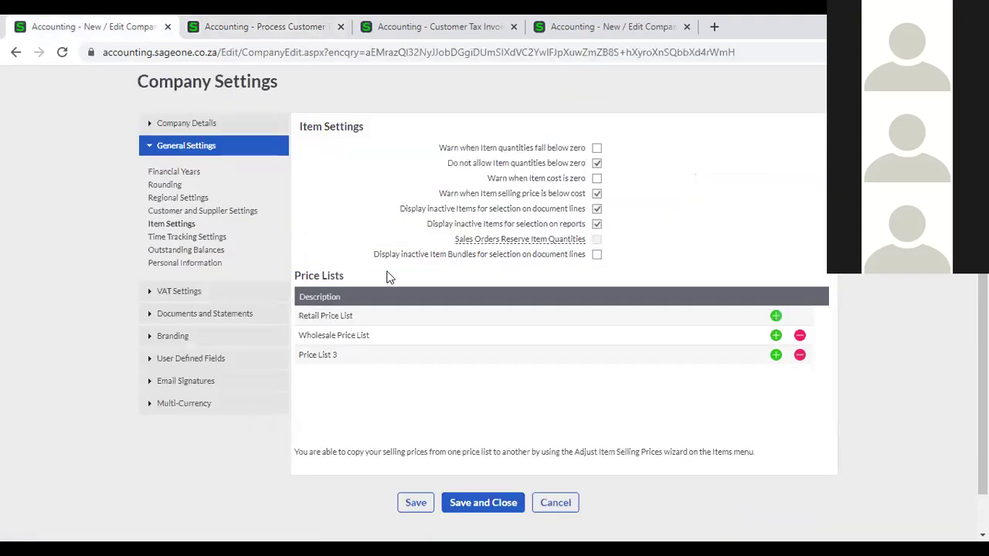
pyautogui.click(597, 194)
pyautogui.click(204, 212)
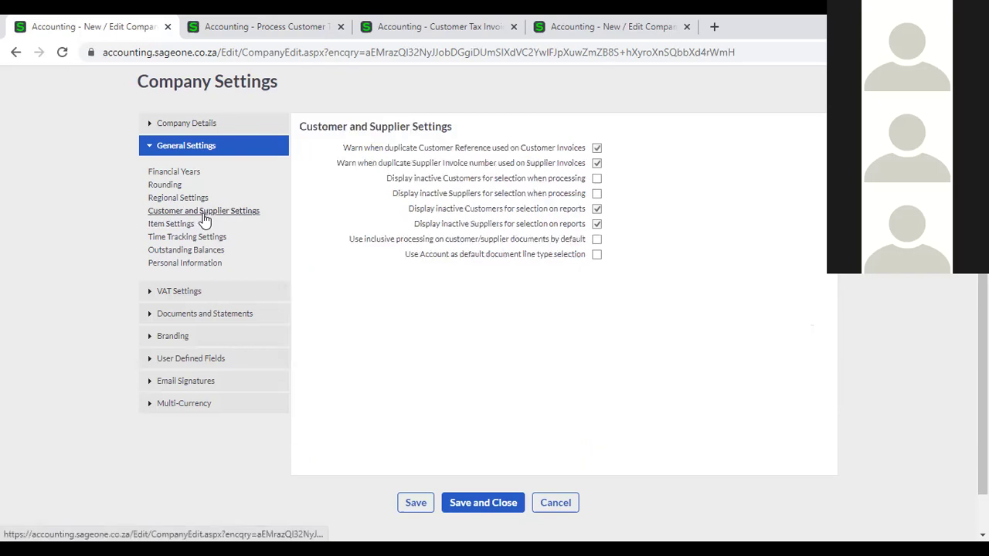
# Review the Item Settings options and price lists, then return to the other company's Customer Tax Invoices list.
pyautogui.click(186, 226)
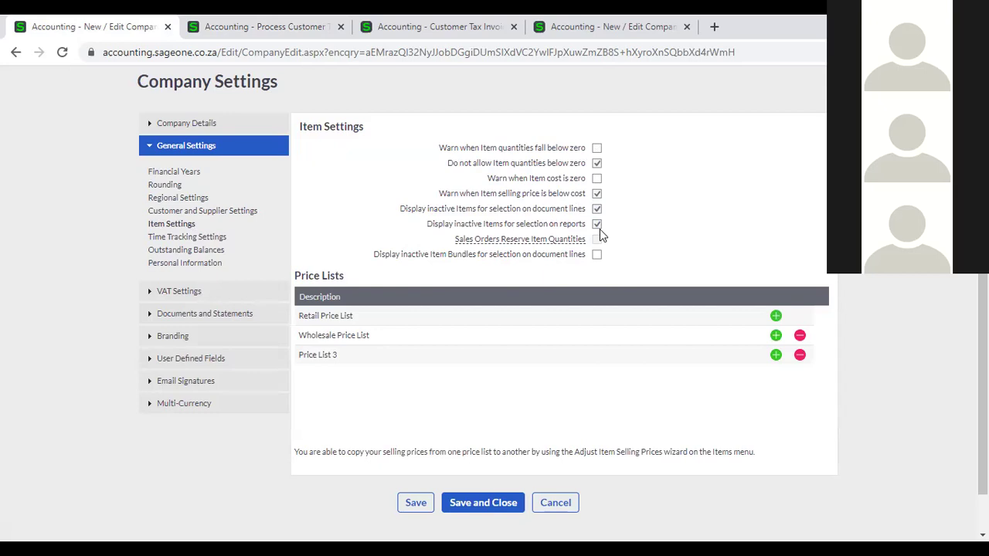
pyautogui.moveTo(518, 240)
pyautogui.click(395, 33)
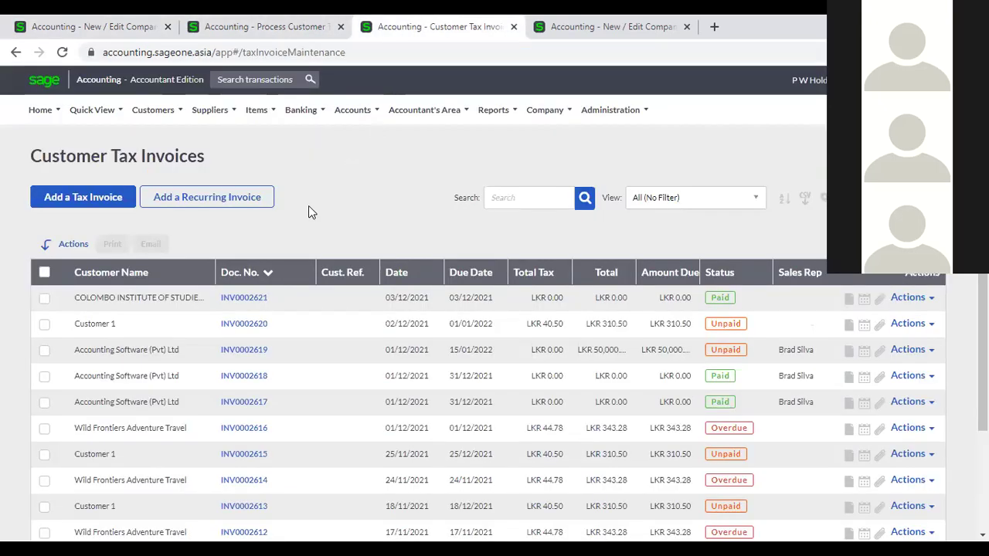
# Open COM001 Computer from the List of Item Bundles to see its CPU, speakers, mouse, keyboard and monitor.
pyautogui.click(256, 109)
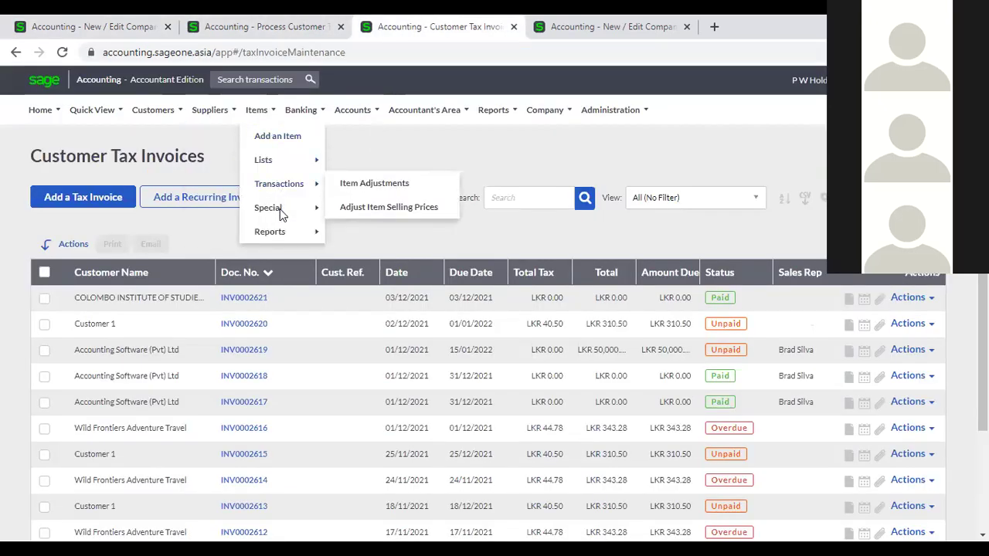
pyautogui.moveTo(313, 164)
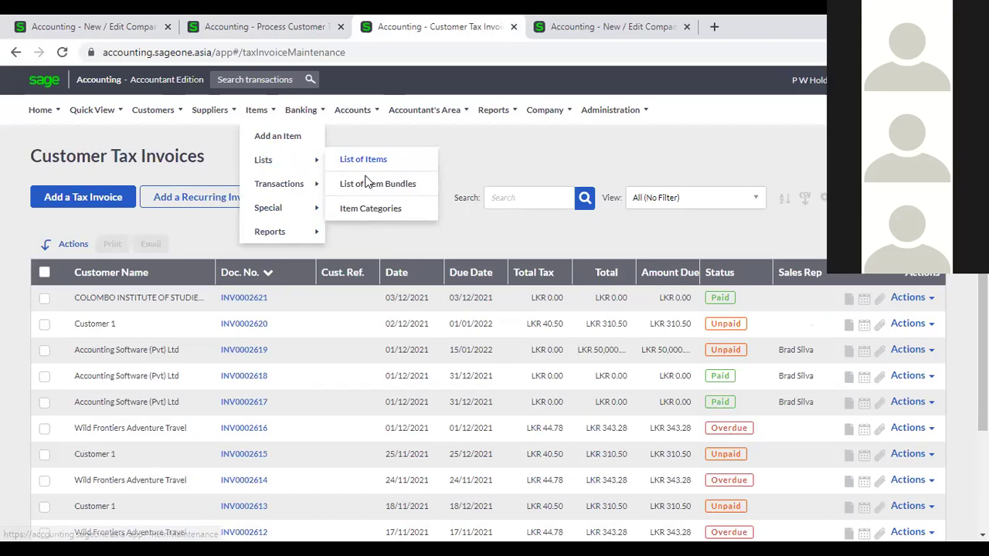
pyautogui.click(367, 184)
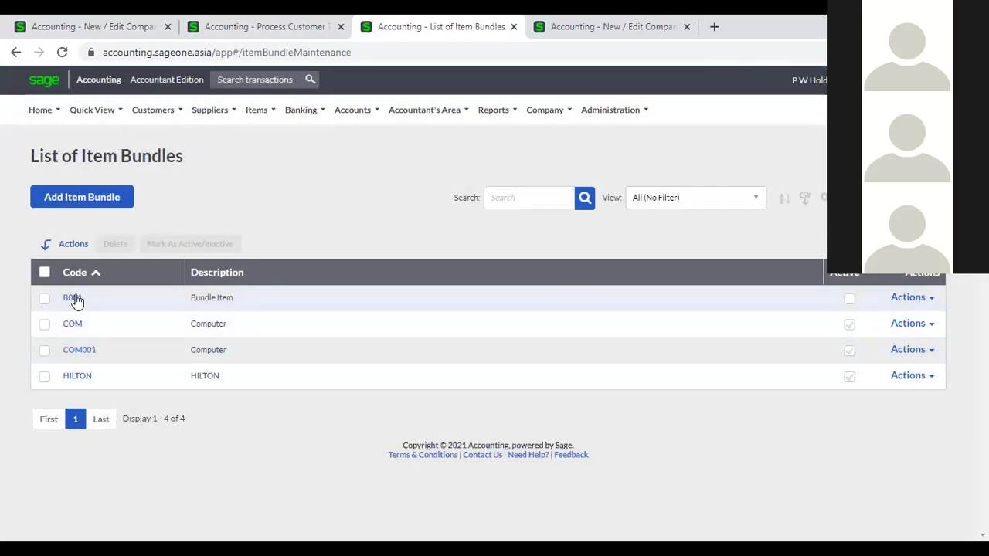
pyautogui.click(77, 351)
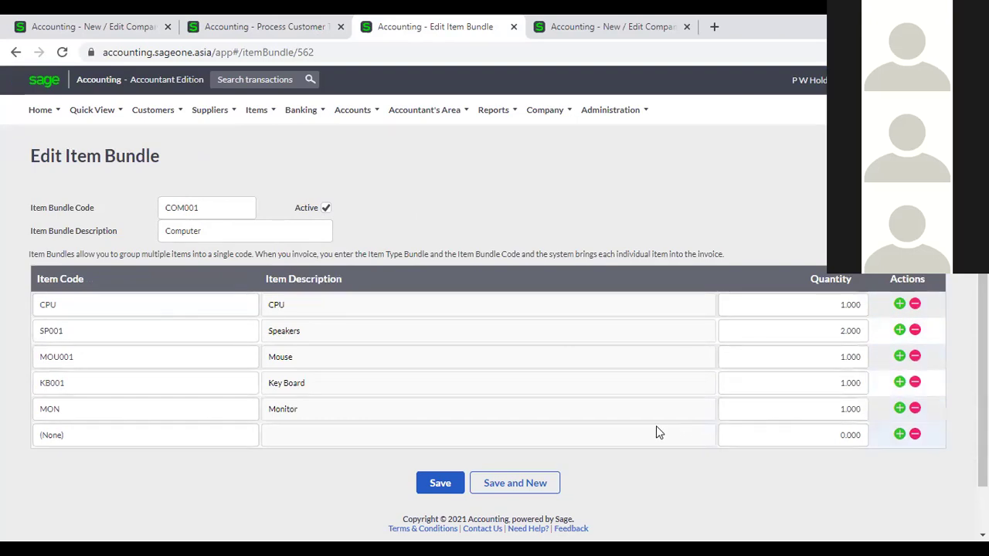
# Start a new quote from the Customer Quotes list.
pyautogui.click(154, 116)
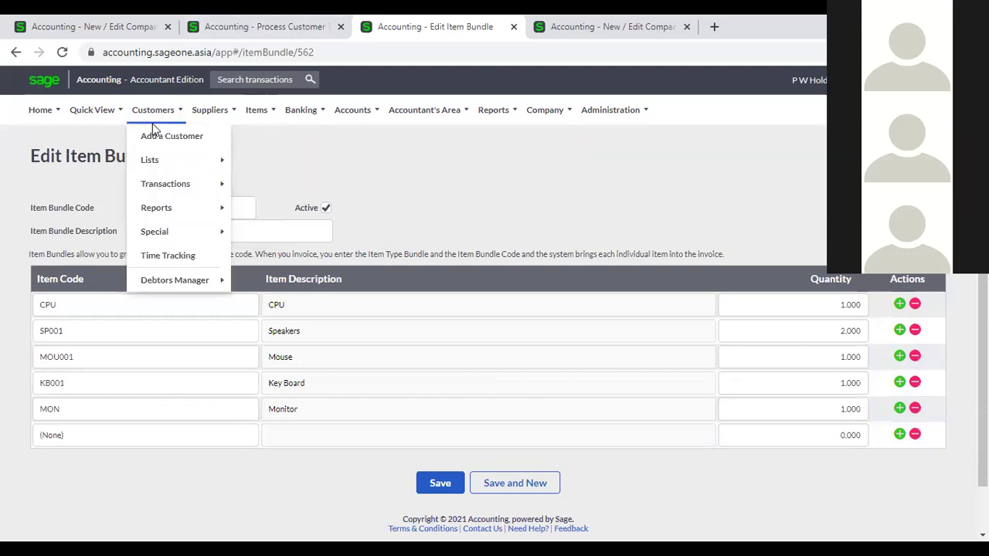
pyautogui.moveTo(155, 187)
pyautogui.click(278, 233)
pyautogui.moveTo(169, 155)
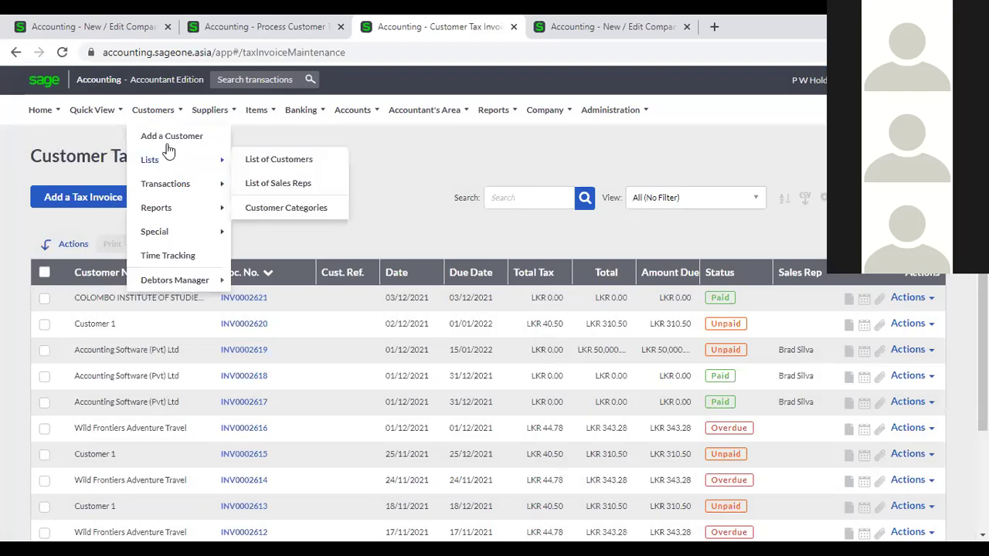
pyautogui.moveTo(176, 186)
pyautogui.click(302, 187)
pyautogui.click(71, 200)
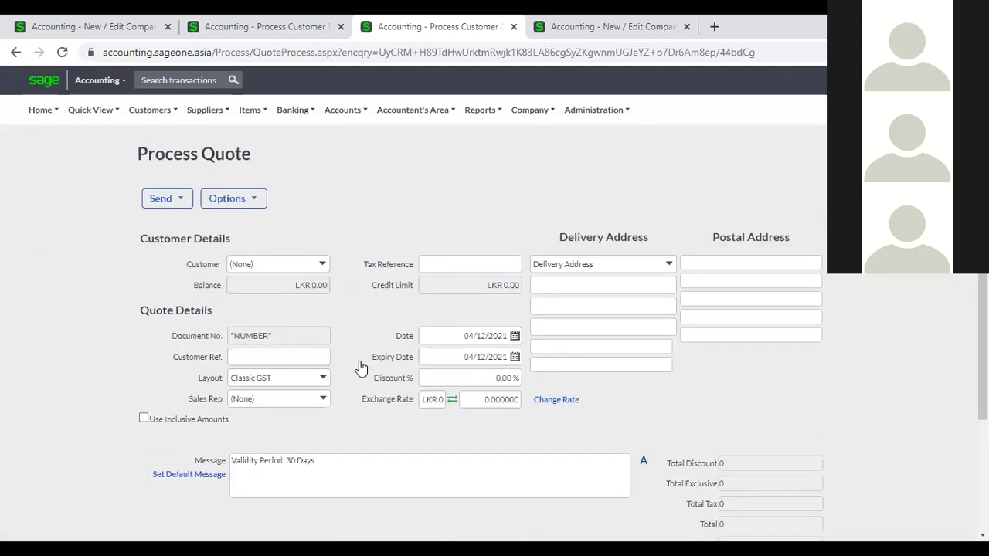
# Set the first quote line to the COM001 Computer bundle.
pyautogui.scroll(-3, 319, 360)
pyautogui.click(179, 254)
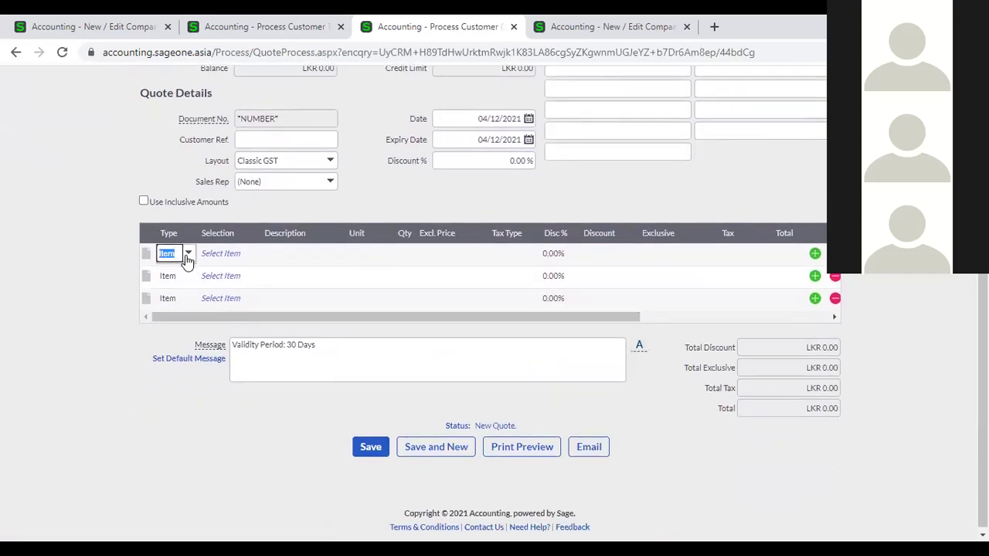
pyautogui.click(188, 253)
pyautogui.click(178, 318)
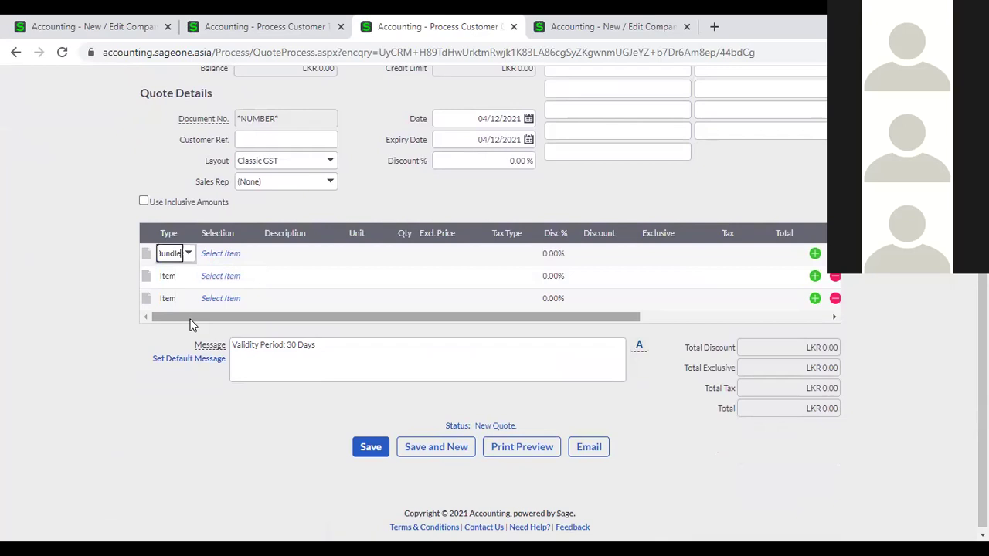
pyautogui.click(243, 253)
pyautogui.click(232, 253)
pyautogui.click(247, 253)
pyautogui.click(258, 283)
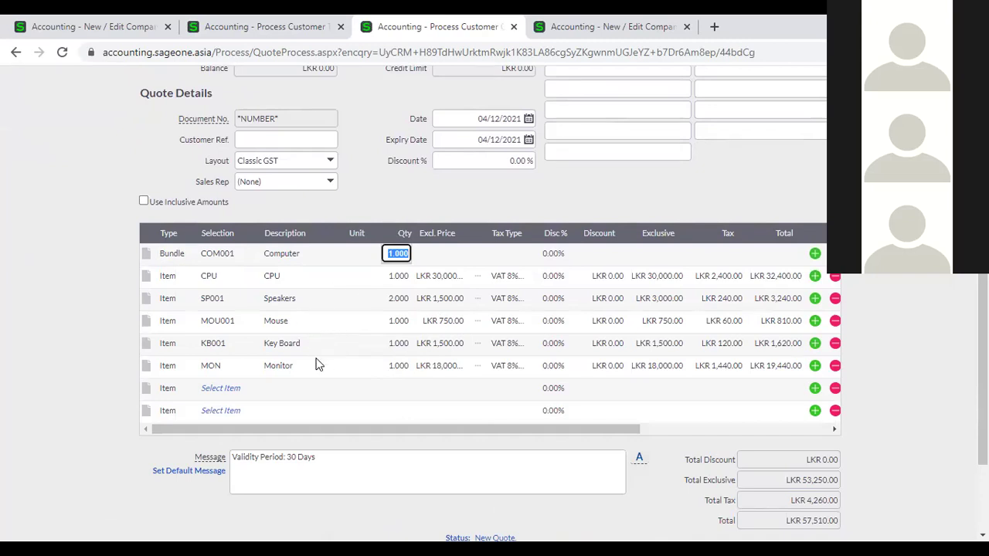
# Add a second COM001 Computer bundle line, bringing the quote total to LKR 115,020.00.
pyautogui.click(218, 389)
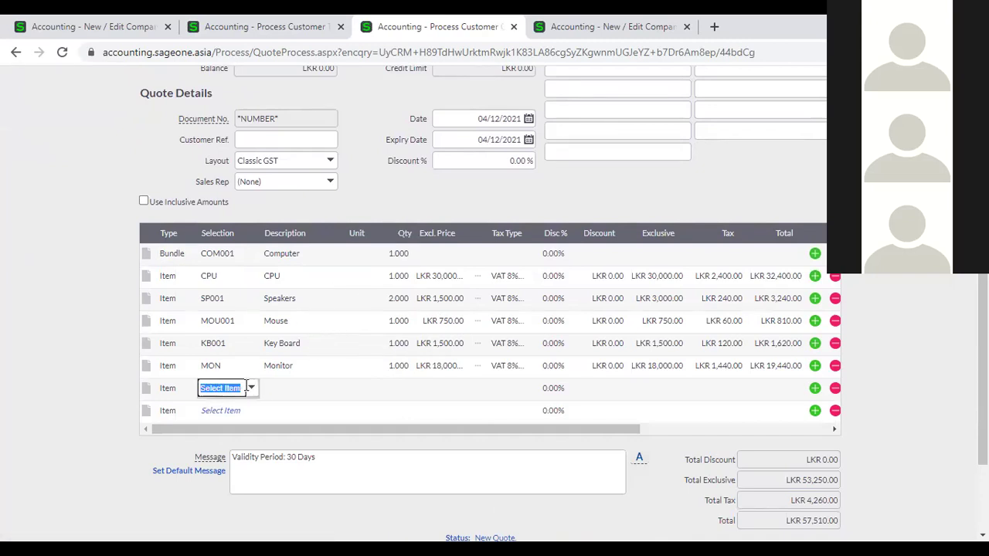
pyautogui.click(255, 393)
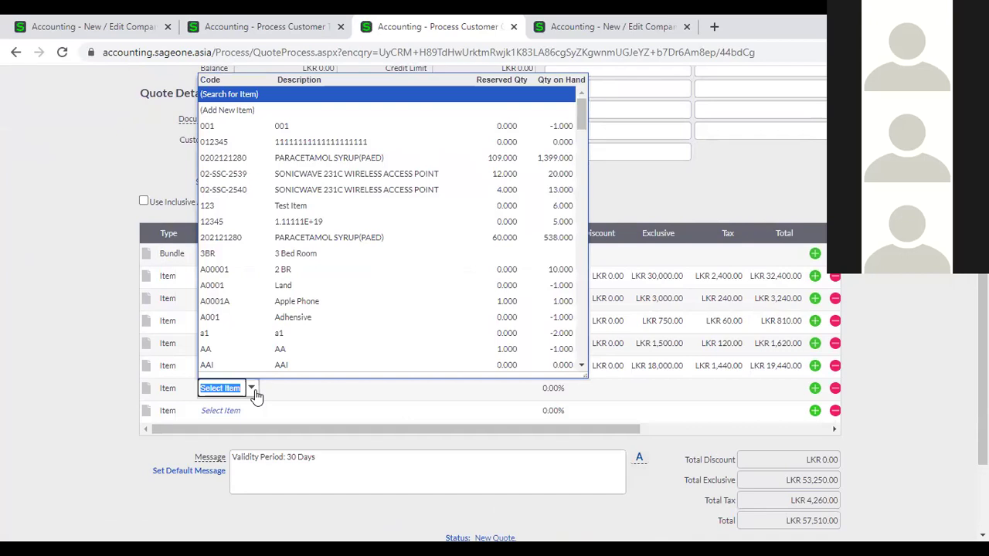
pyautogui.click(176, 392)
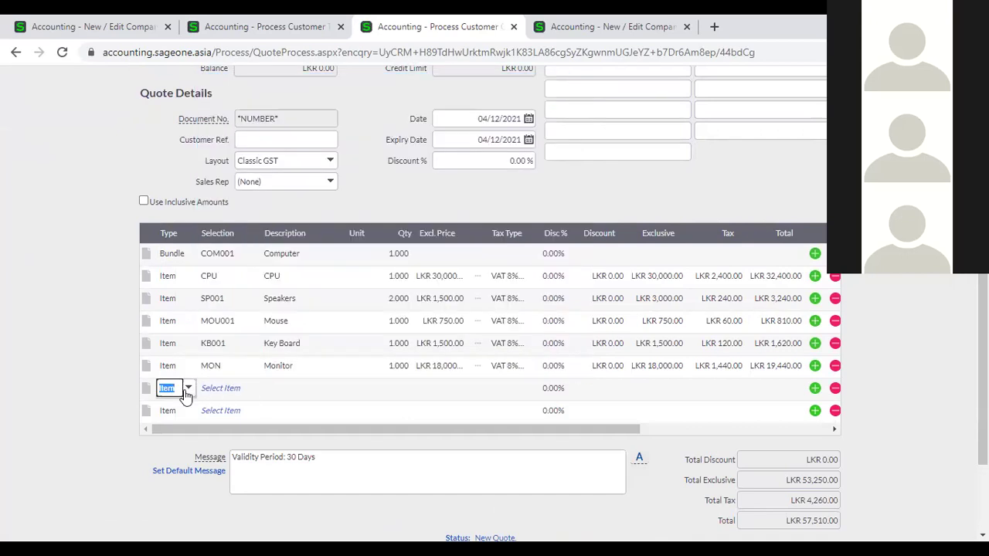
pyautogui.click(187, 390)
pyautogui.click(204, 448)
pyautogui.click(251, 388)
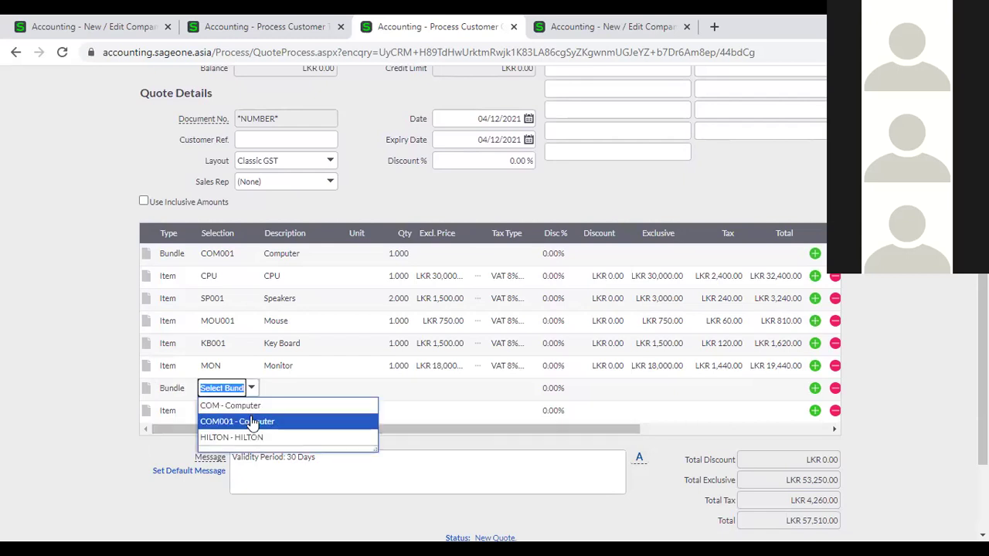
pyautogui.click(251, 422)
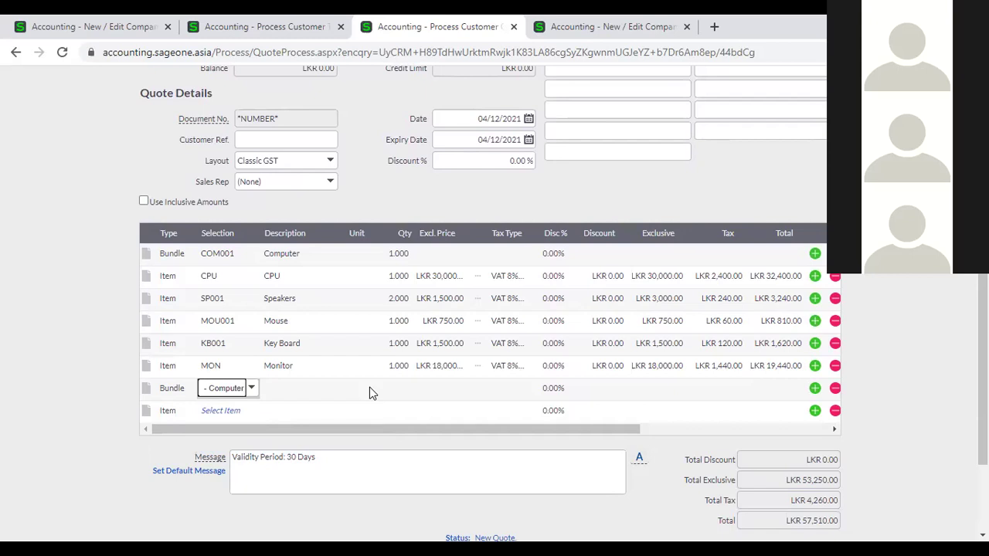
pyautogui.scroll(-2, 571, 432)
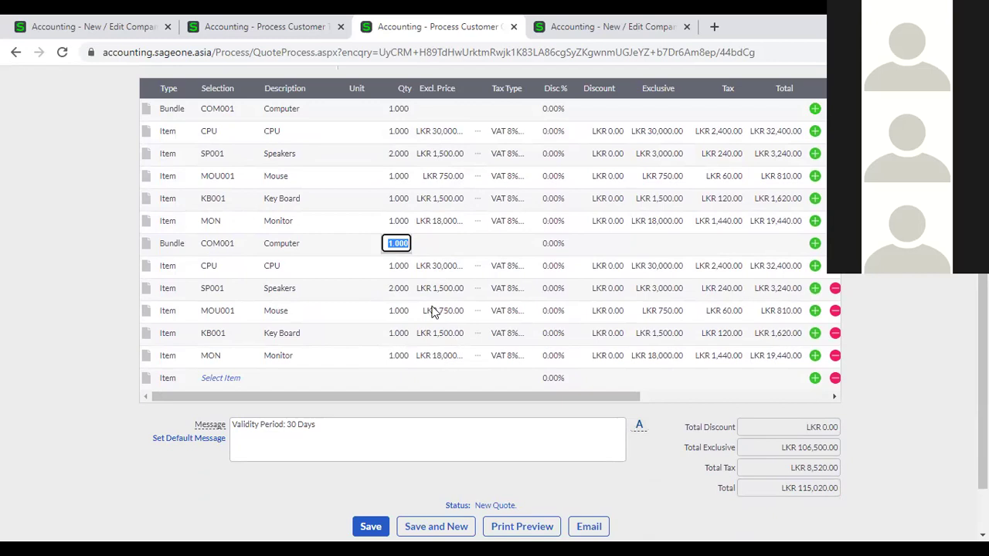
pyautogui.scroll(2, 436, 310)
pyautogui.scroll(3, 417, 308)
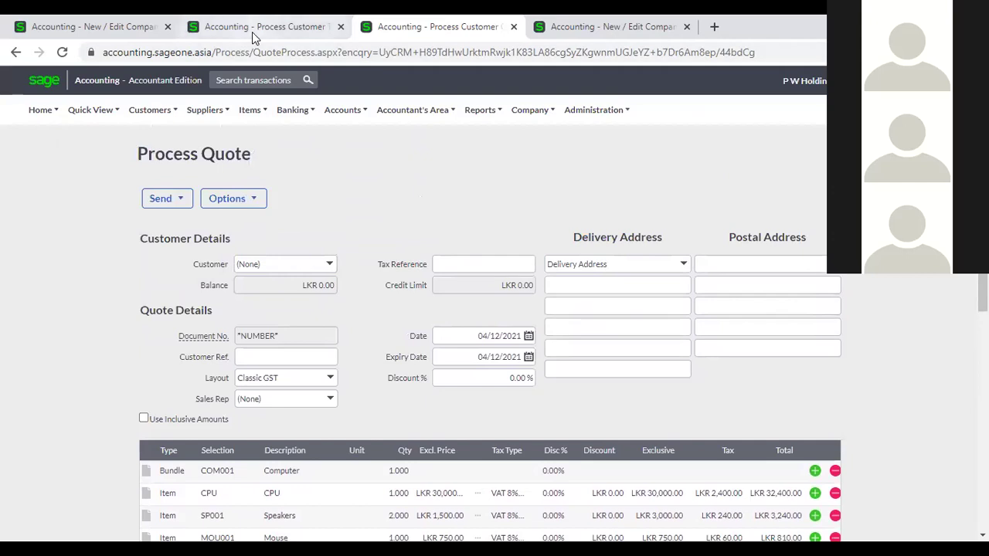
pyautogui.click(72, 26)
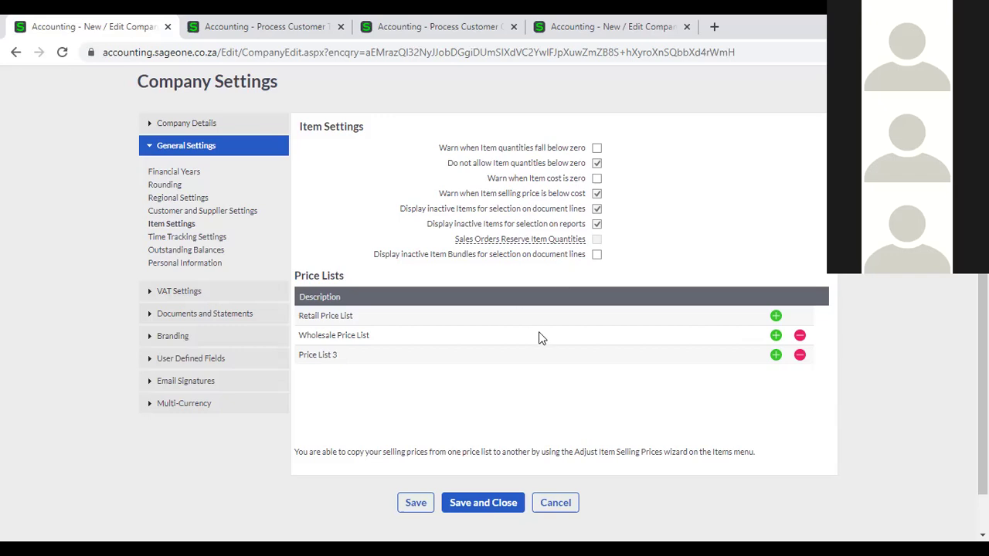
# Return to the Process Customer Quote tab holding the two COM001 Computer bundles.
pyautogui.click(401, 23)
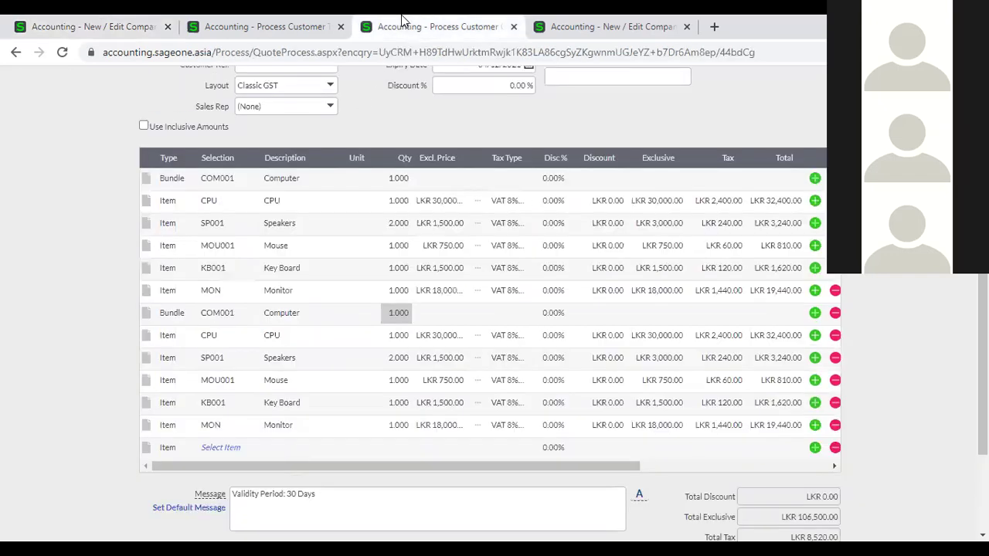
# Leave the unsaved quote and go to the List of Customers.
pyautogui.scroll(5, 366, 139)
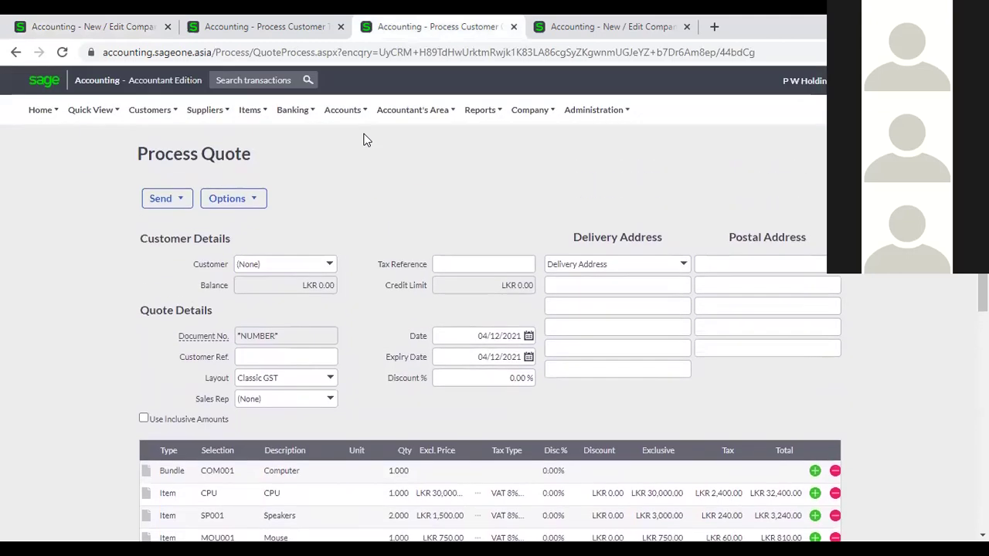
pyautogui.moveTo(206, 128)
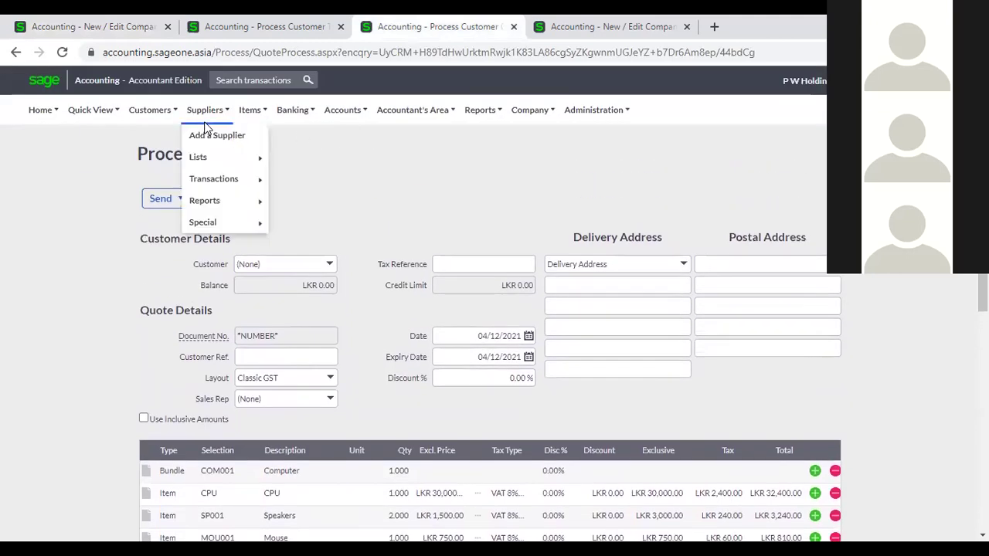
pyautogui.moveTo(153, 118)
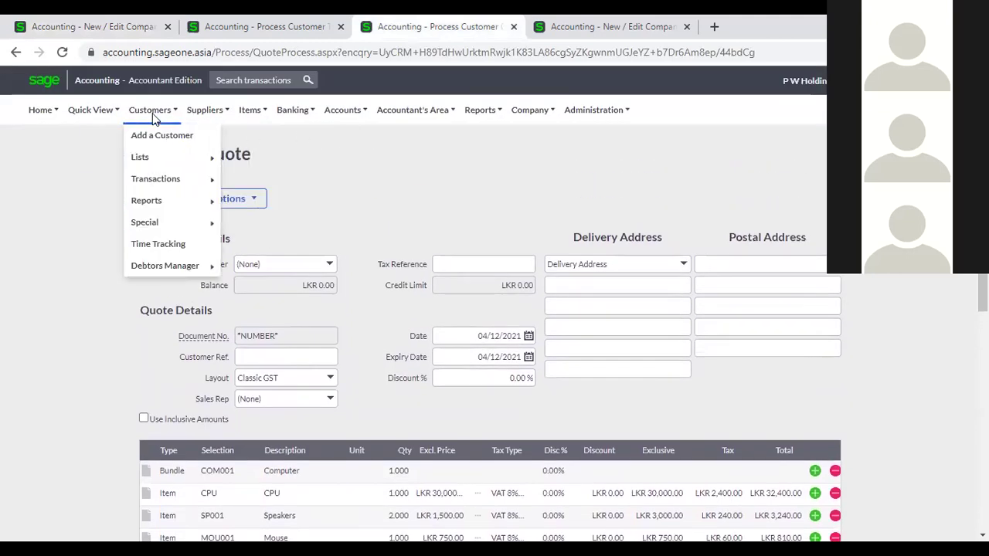
pyautogui.moveTo(156, 161)
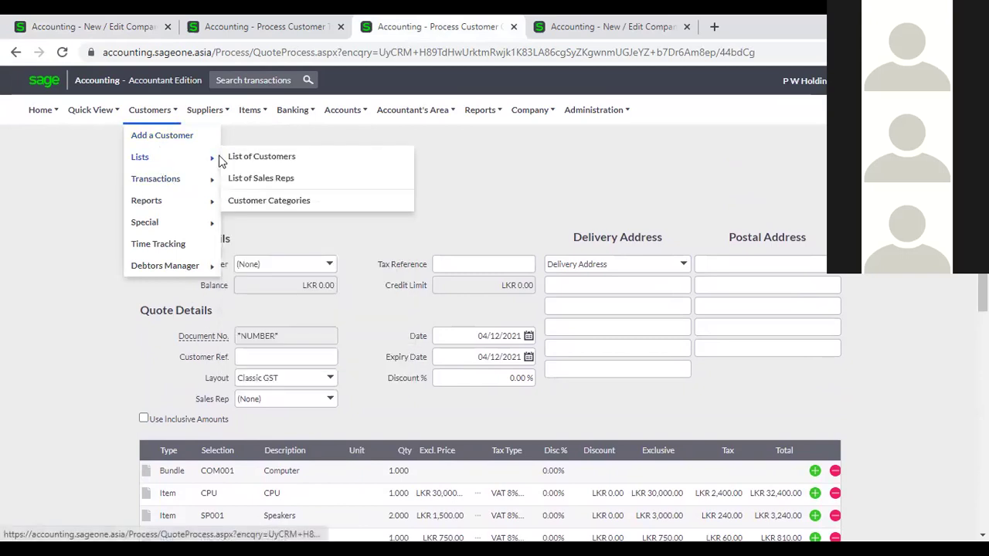
pyautogui.click(249, 156)
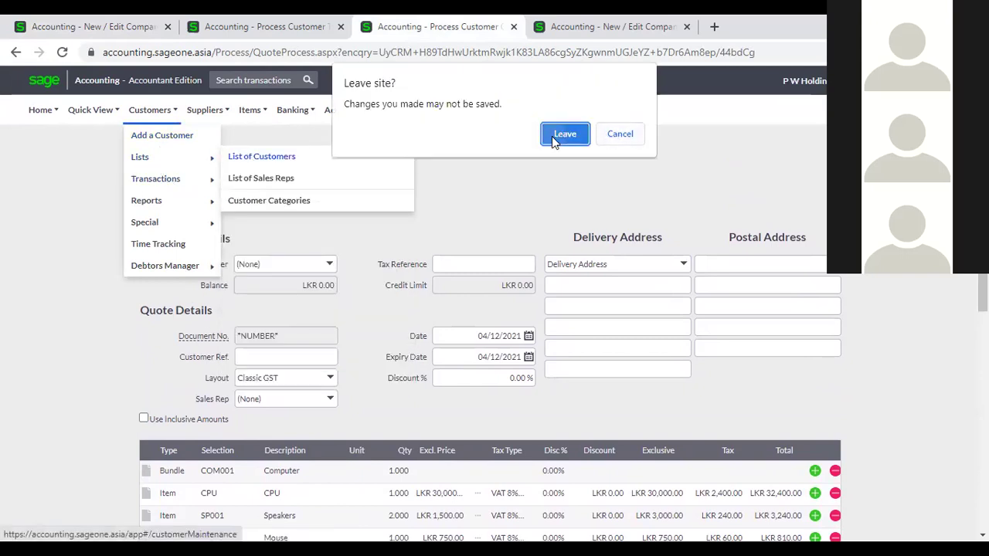
pyautogui.click(562, 135)
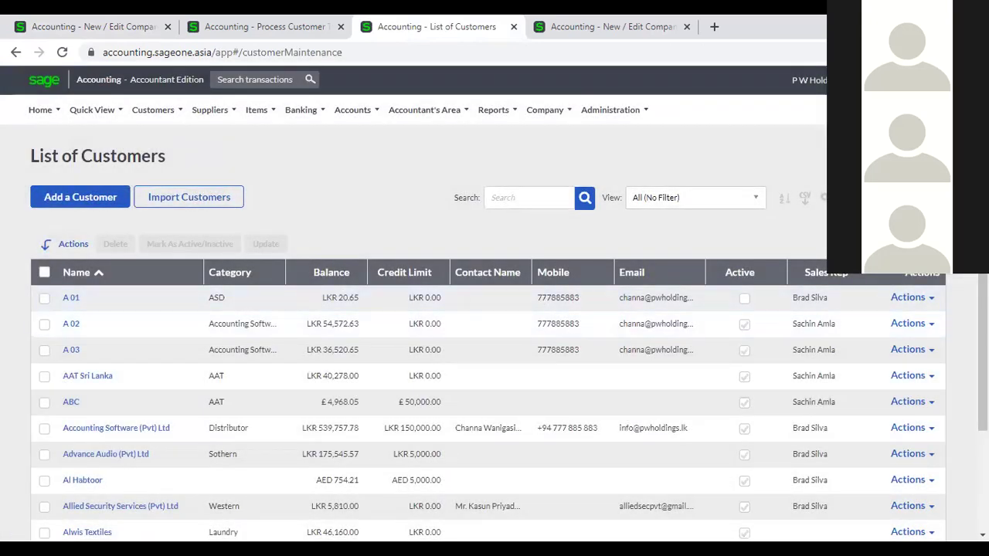
# Customise the customer grid to add a Price List column and drop Default Tax Type.
pyautogui.click(823, 199)
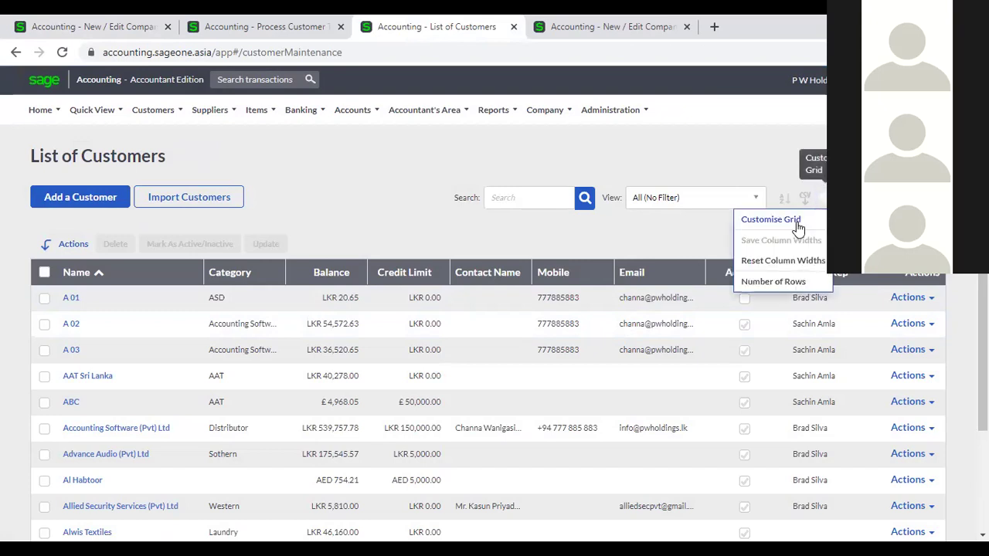
pyautogui.click(796, 221)
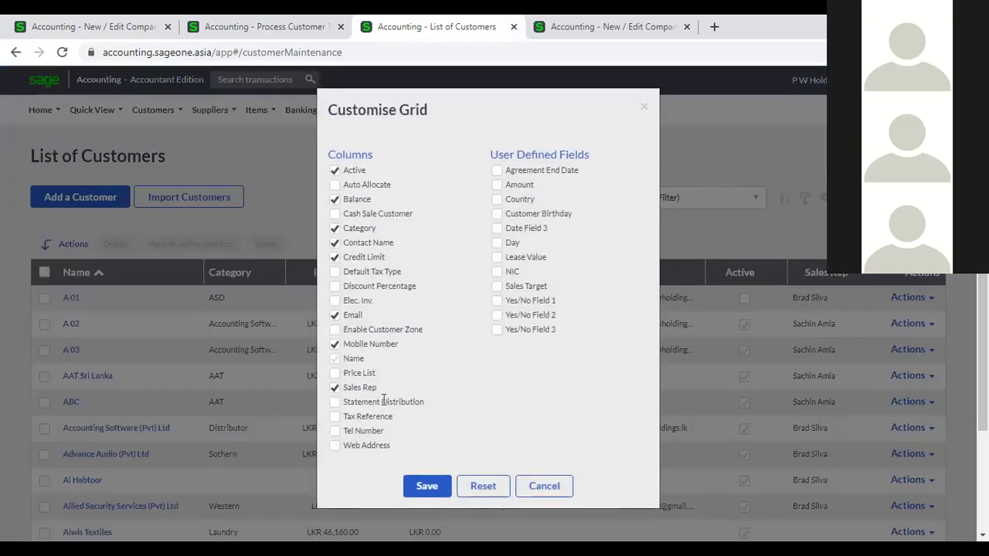
pyautogui.click(334, 373)
pyautogui.click(427, 486)
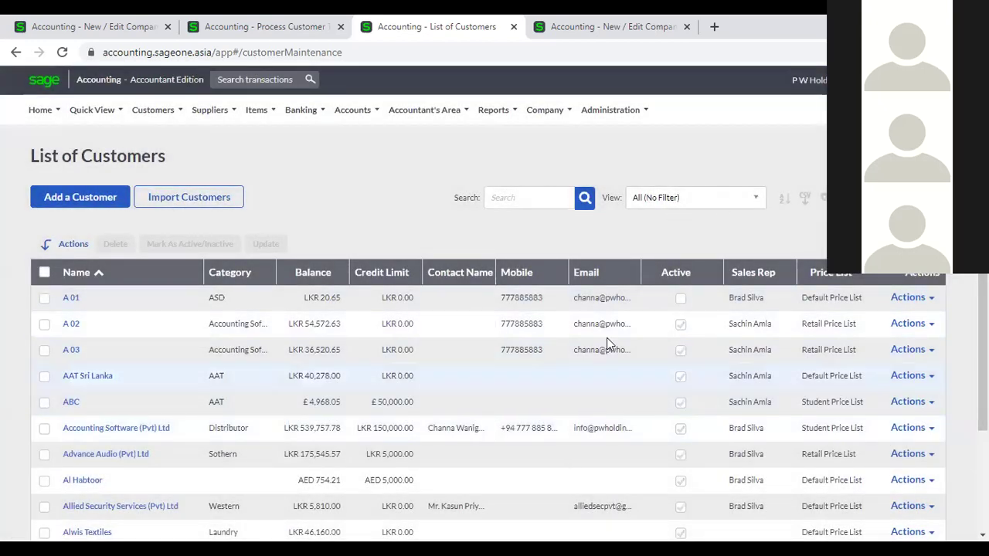
pyautogui.click(821, 198)
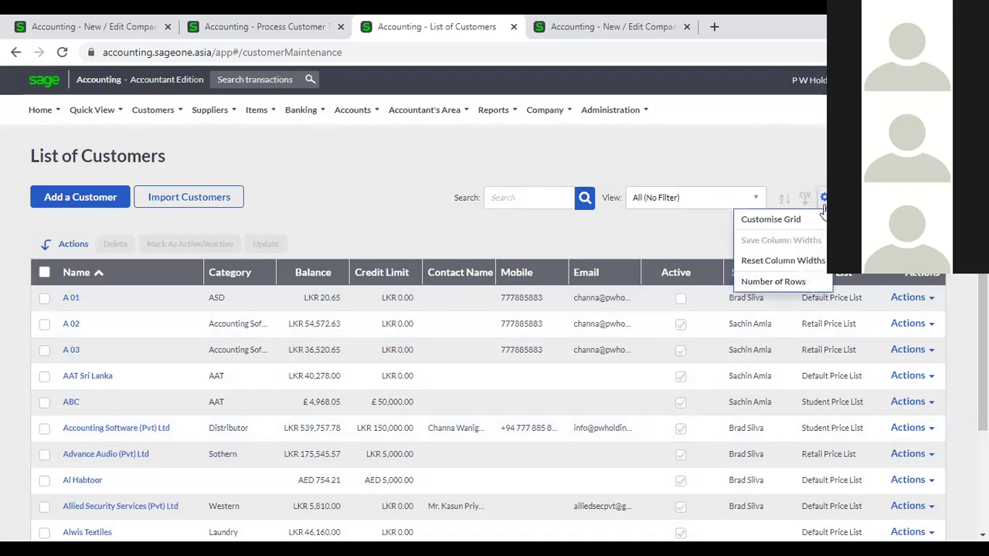
pyautogui.click(804, 219)
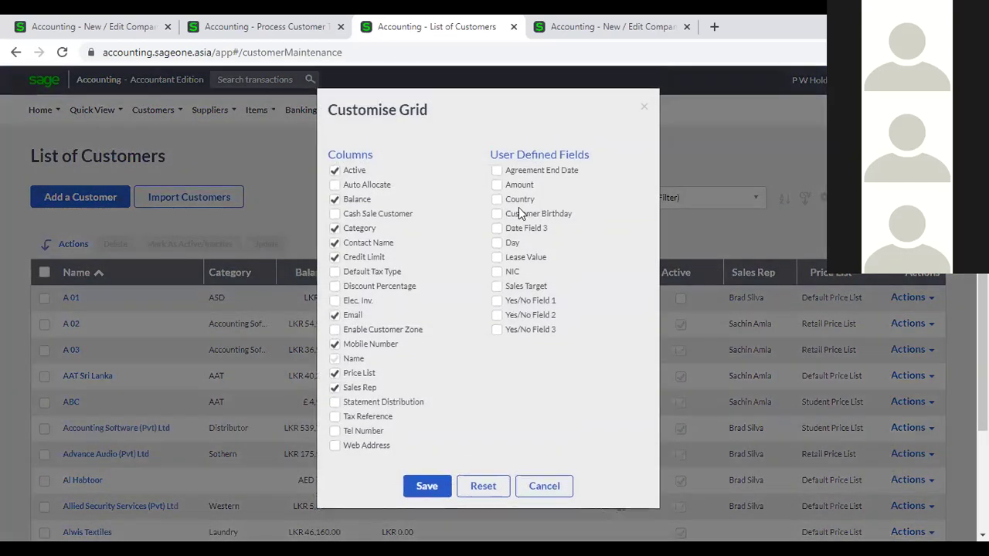
pyautogui.click(335, 272)
pyautogui.click(425, 485)
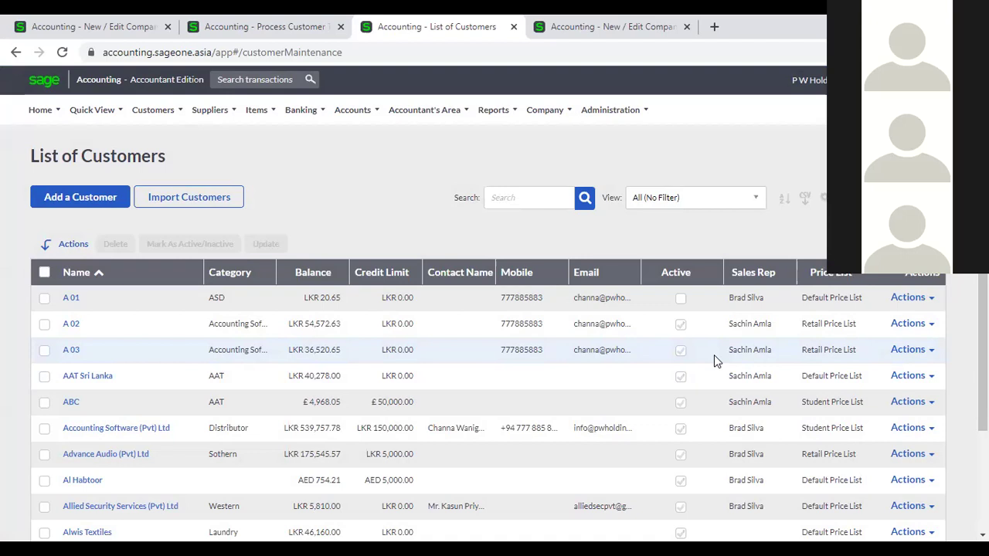
# Tick the Advance Audio (Pvt) Ltd and Accounting Software (Pvt) Ltd customers.
pyautogui.click(44, 455)
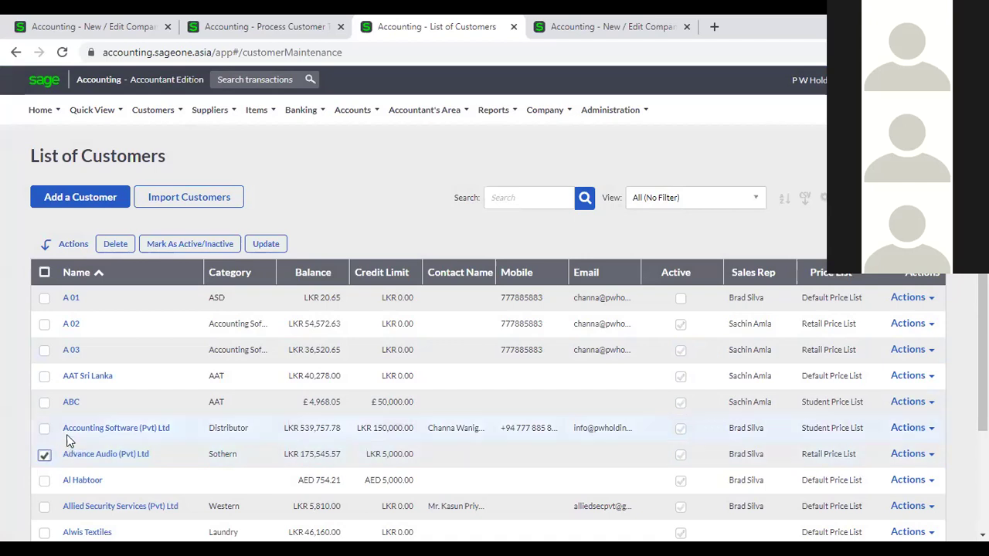
pyautogui.click(44, 429)
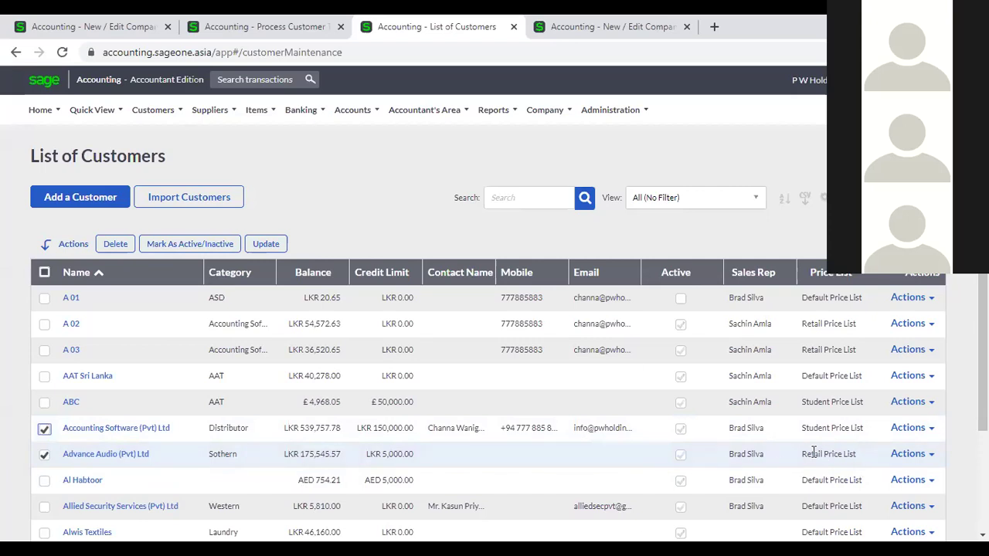
pyautogui.click(255, 112)
# Open item 02-SSC-2539 from the List of Items and show its price lists.
pyautogui.moveTo(300, 170)
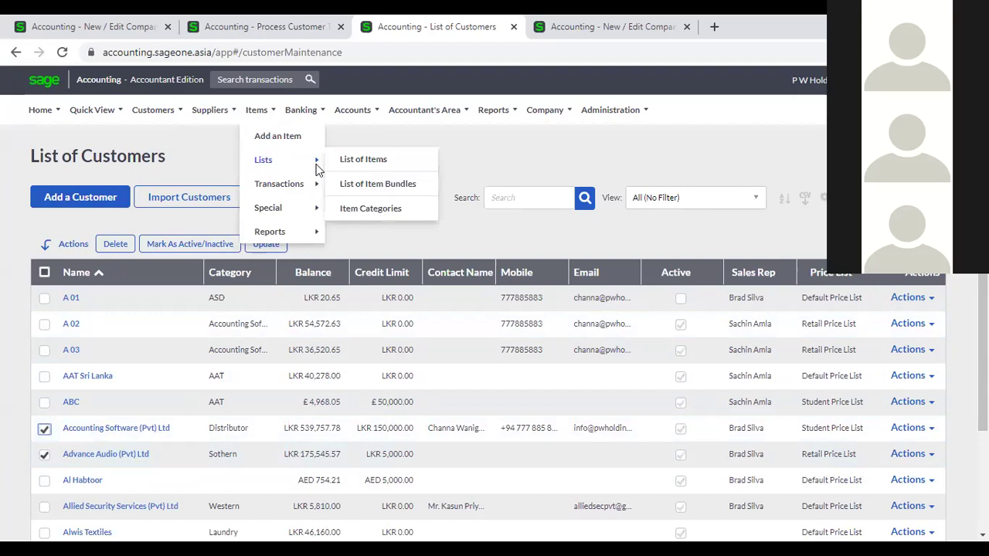
pyautogui.click(339, 162)
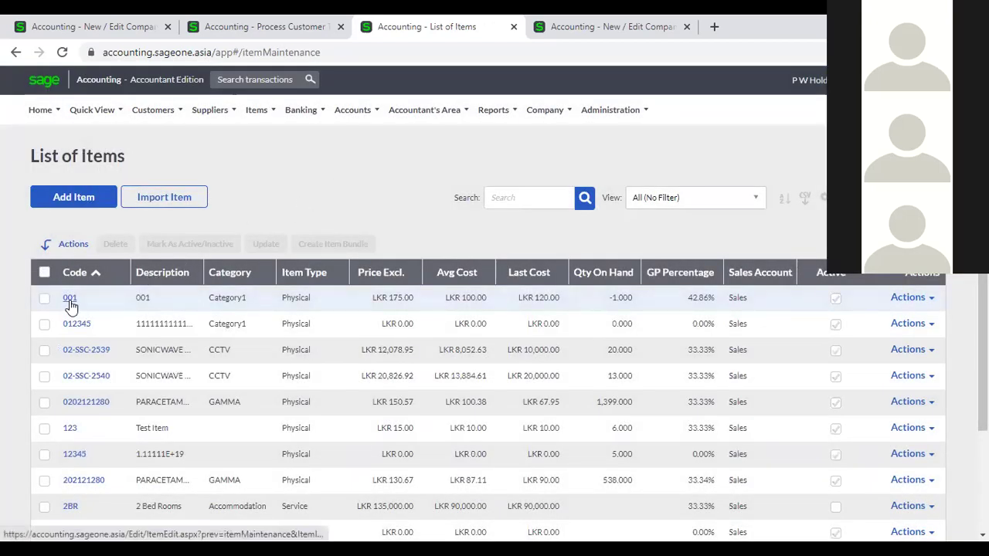
pyautogui.click(78, 352)
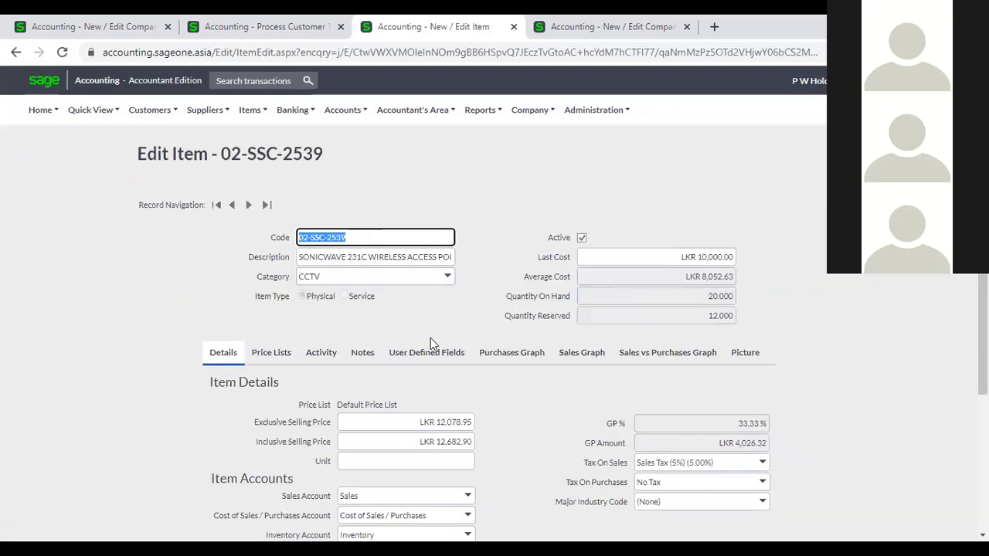
pyautogui.scroll(-2, 433, 345)
pyautogui.click(288, 209)
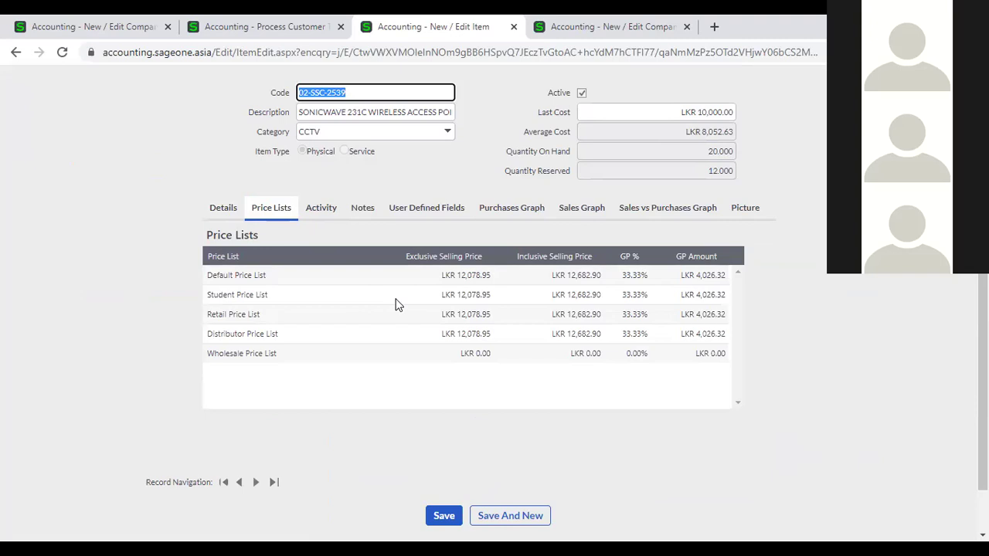
# Enter 15000 as the Student price and 20000 as the Retail price, and save.
pyautogui.click(459, 295)
pyautogui.write('15000')
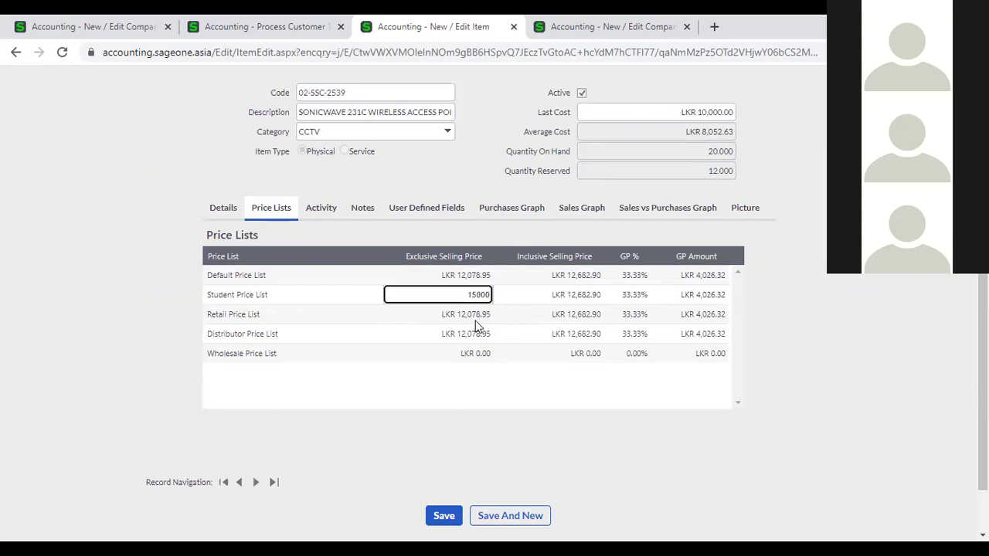
pyautogui.click(476, 319)
pyautogui.write('2')
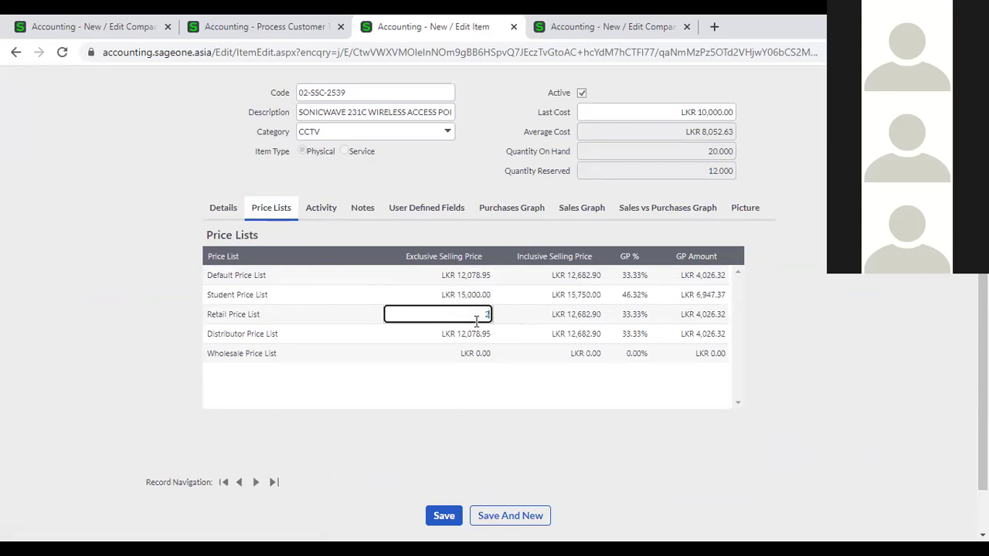
pyautogui.write('00000')
pyautogui.press('BackSpace')
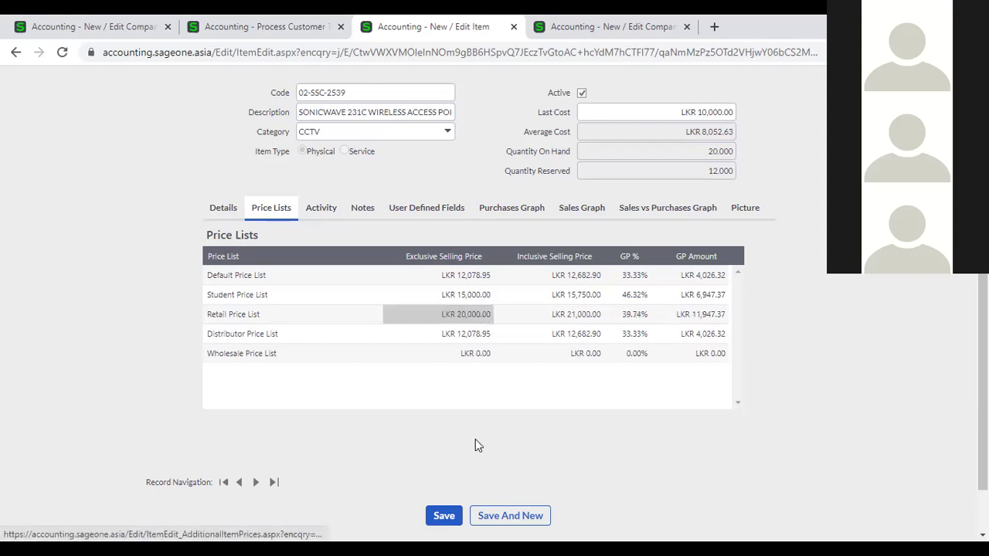
pyautogui.click(447, 518)
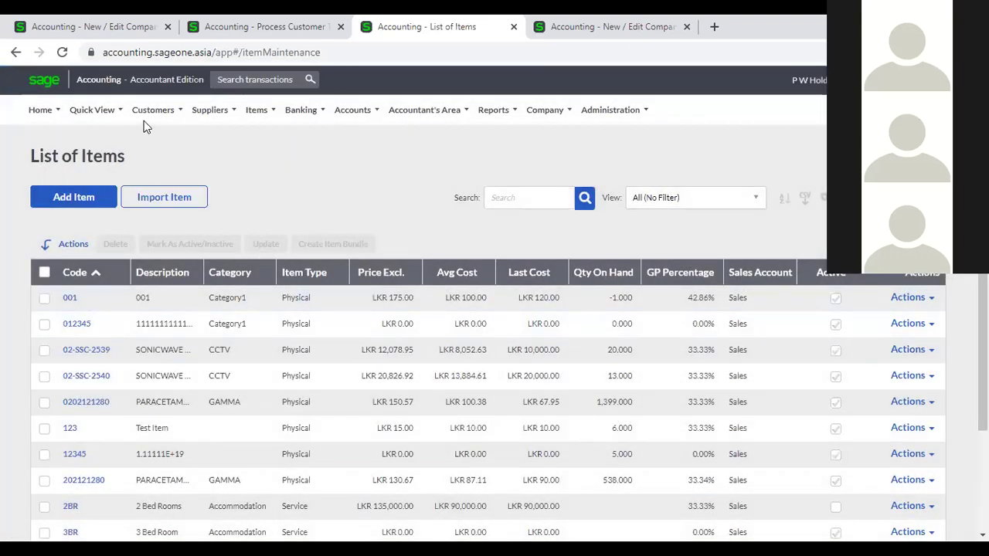
# Duplicate the List of Items browser tab.
pyautogui.rightClick(432, 28)
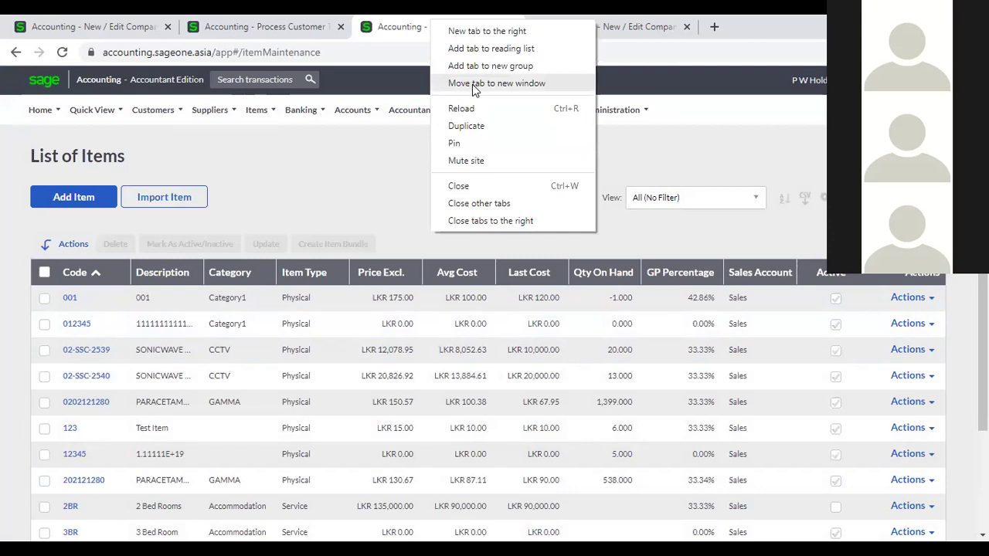
pyautogui.click(469, 126)
pyautogui.click(404, 31)
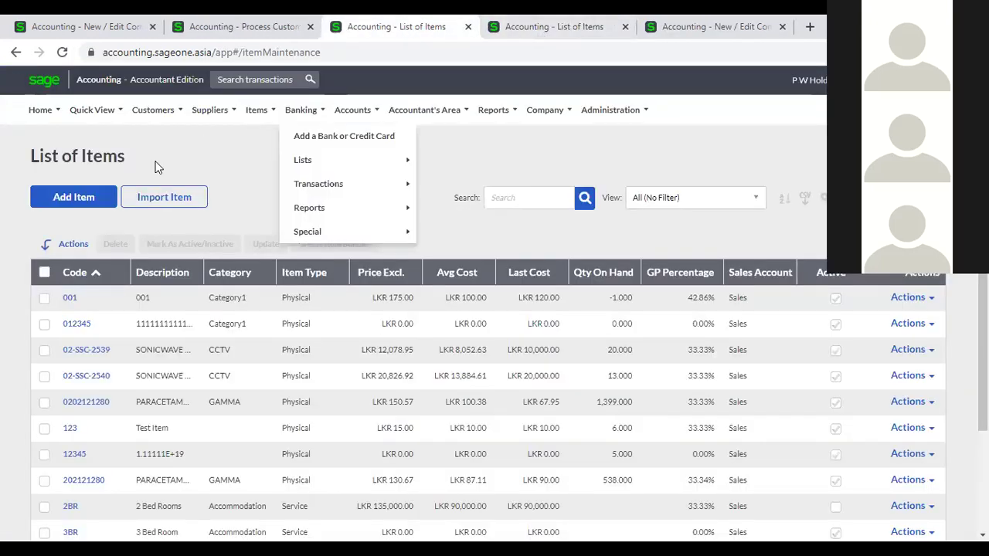
pyautogui.click(539, 31)
pyautogui.click(412, 32)
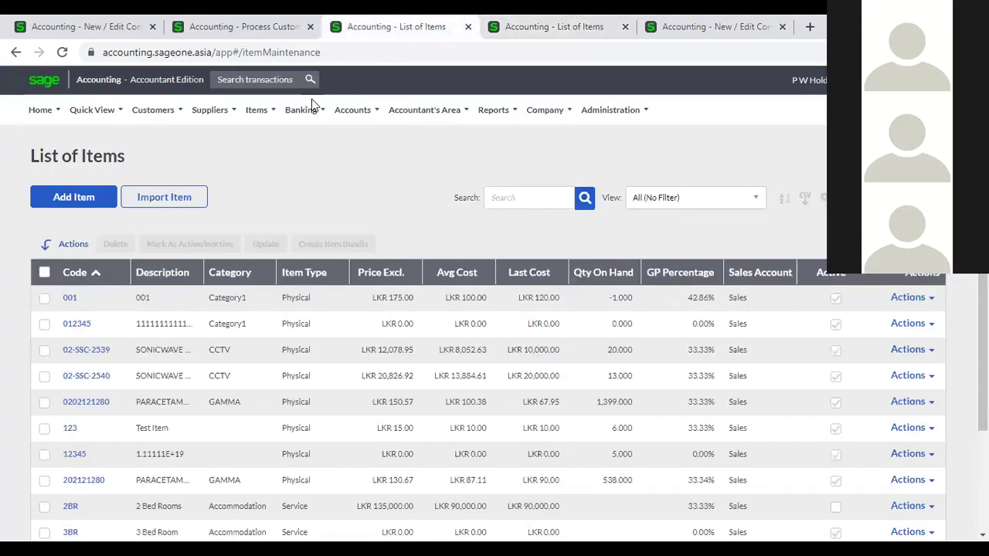
# Start a new customer quote for Accounting Software (Pvt) Ltd.
pyautogui.moveTo(149, 119)
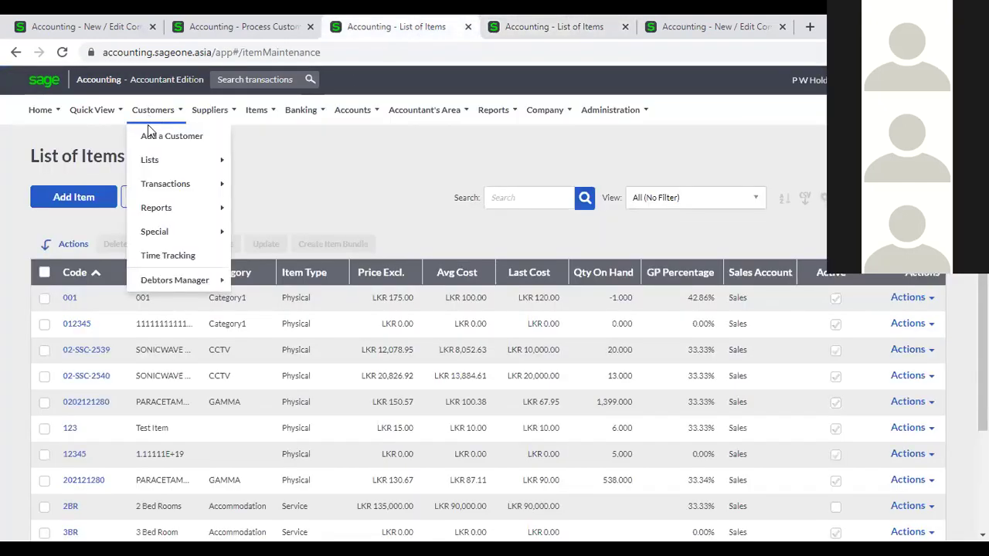
pyautogui.moveTo(159, 189)
pyautogui.click(295, 186)
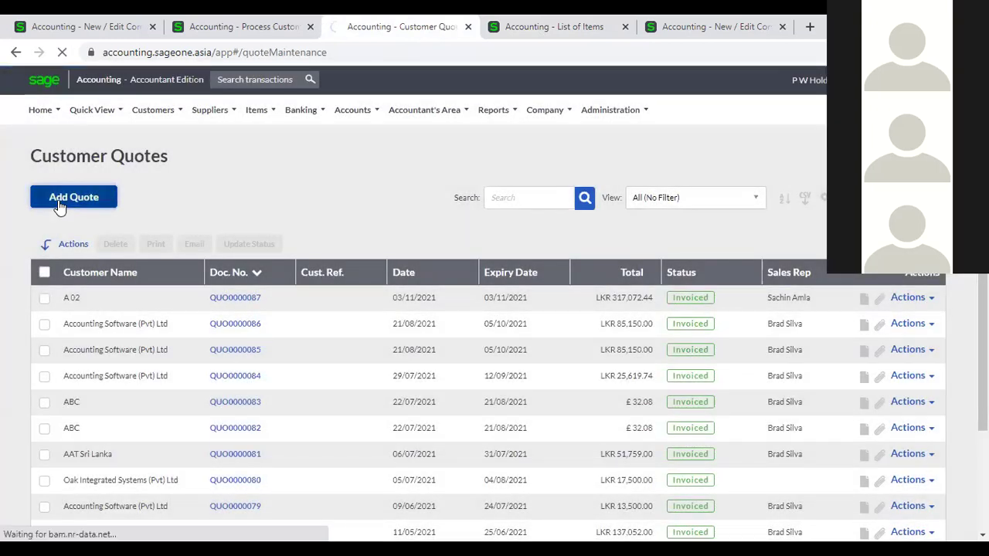
pyautogui.click(59, 202)
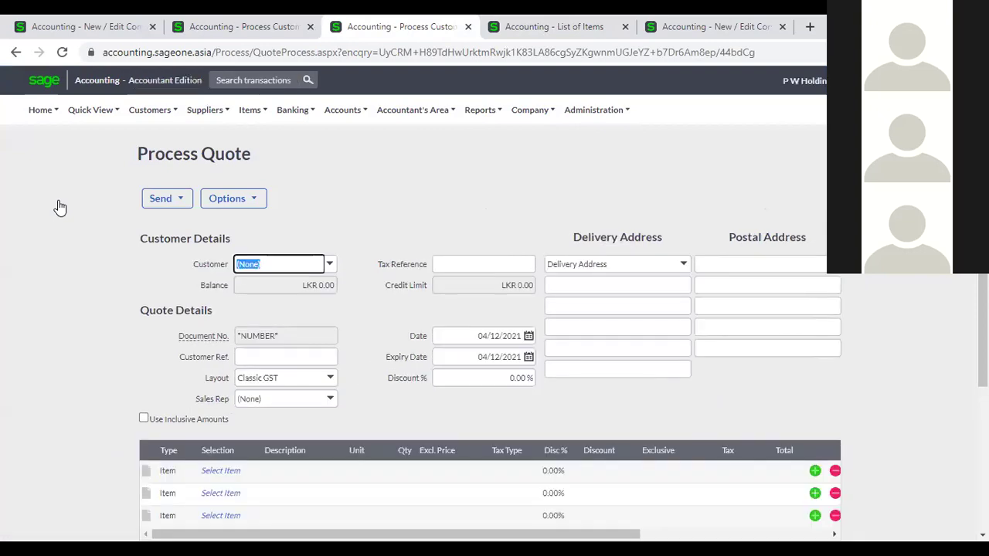
pyautogui.click(331, 265)
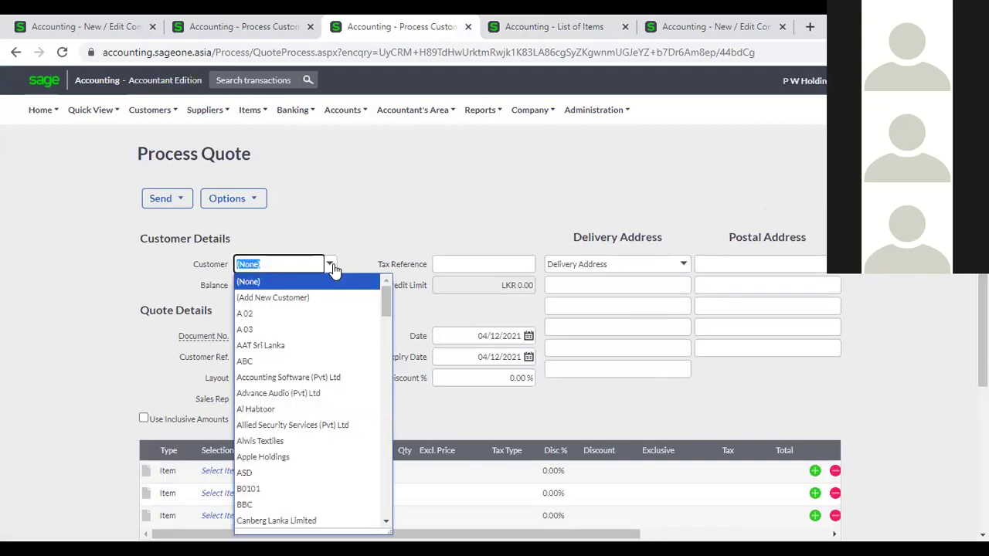
pyautogui.click(334, 377)
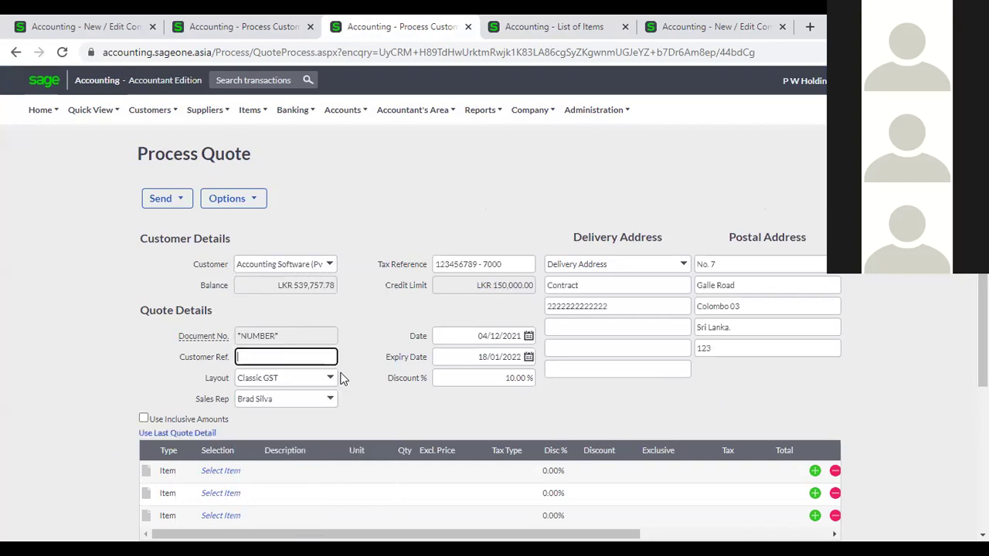
# Add item 02-SSC-2539 to the first line, priced at LKR 15,000.00.
pyautogui.click(230, 470)
pyautogui.click(249, 473)
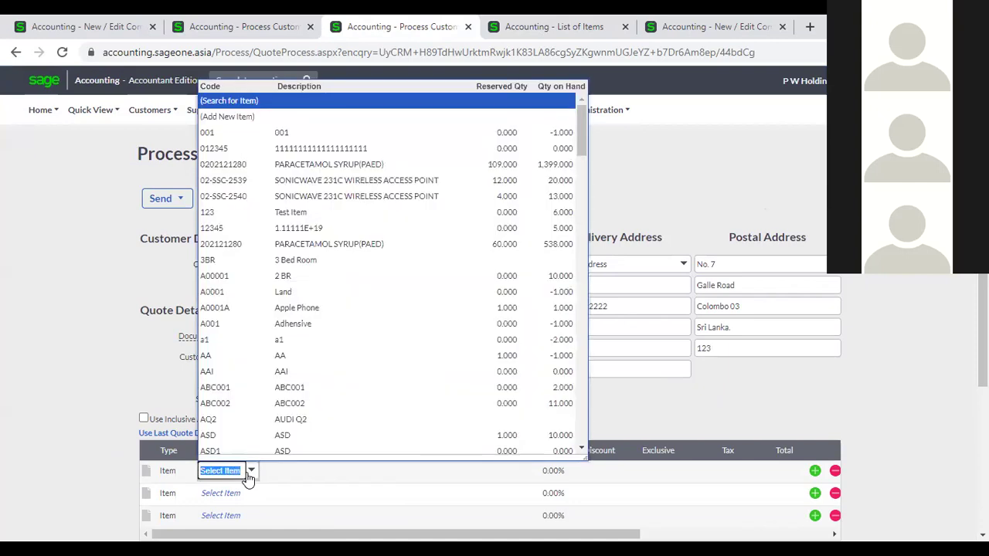
pyautogui.click(327, 188)
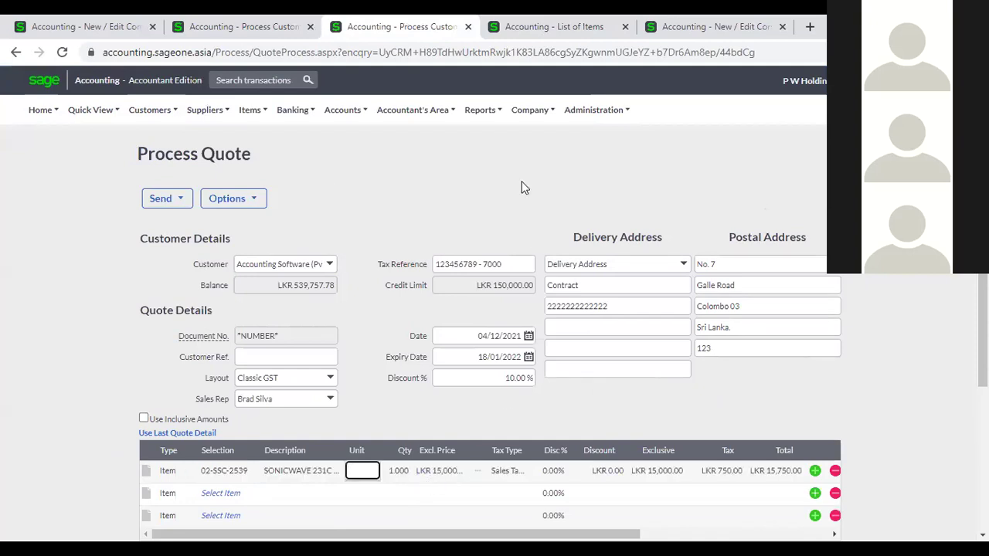
pyautogui.click(540, 26)
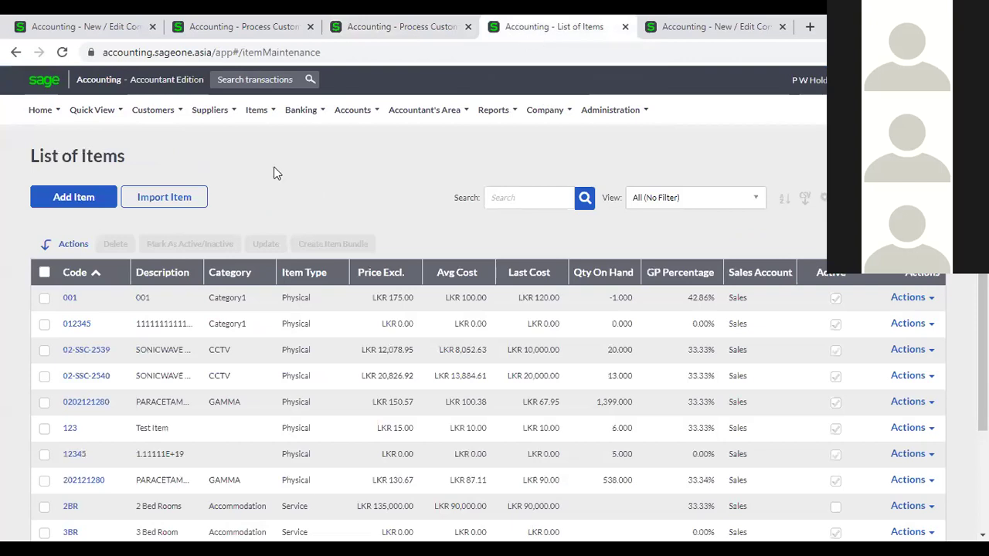
# Start a new customer quote for Advance Audio (Pvt) Ltd.
pyautogui.click(256, 114)
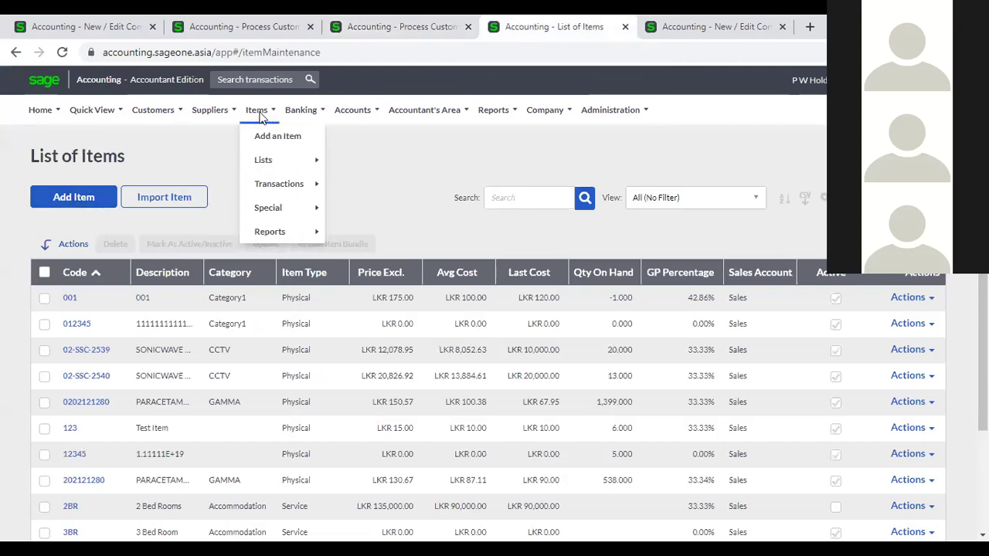
pyautogui.moveTo(156, 115)
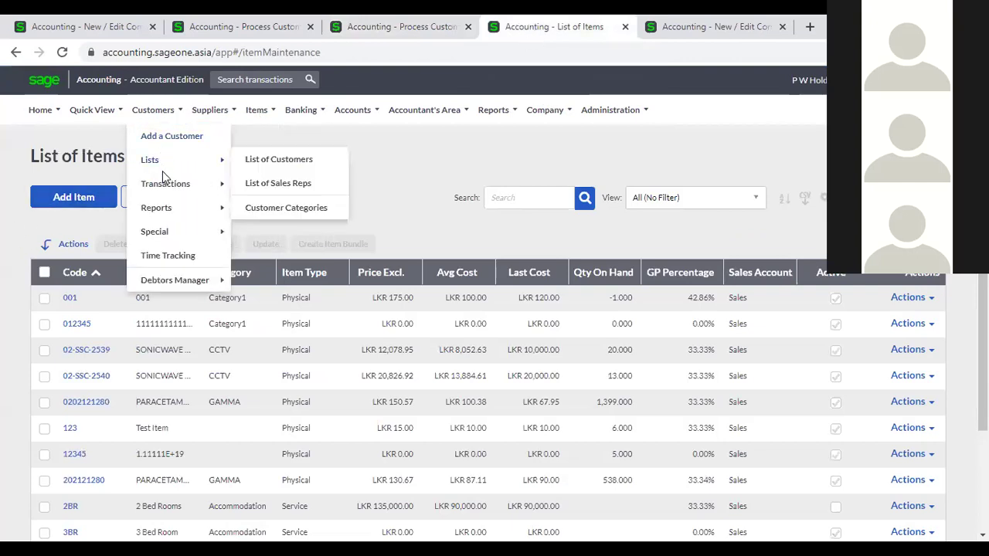
pyautogui.moveTo(193, 187)
pyautogui.click(280, 186)
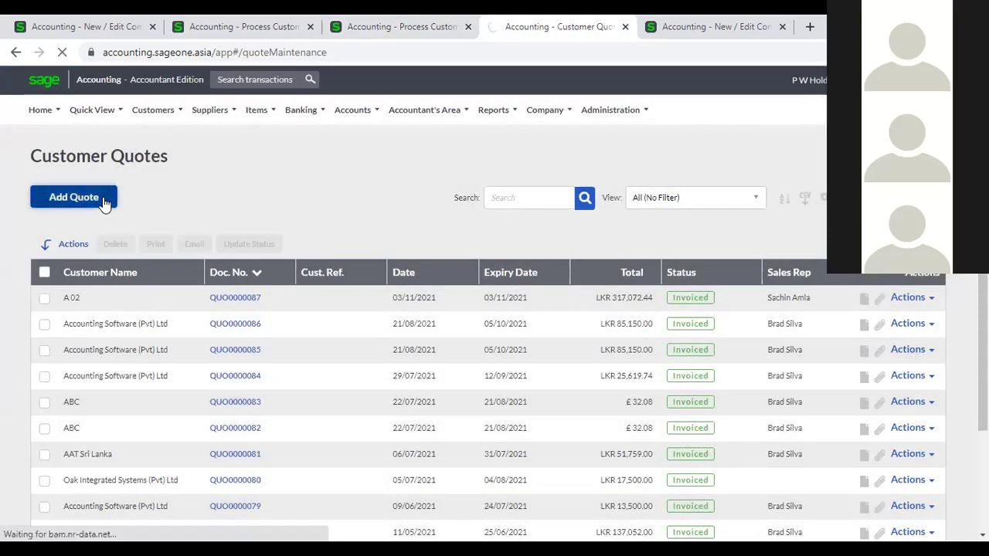
pyautogui.click(74, 198)
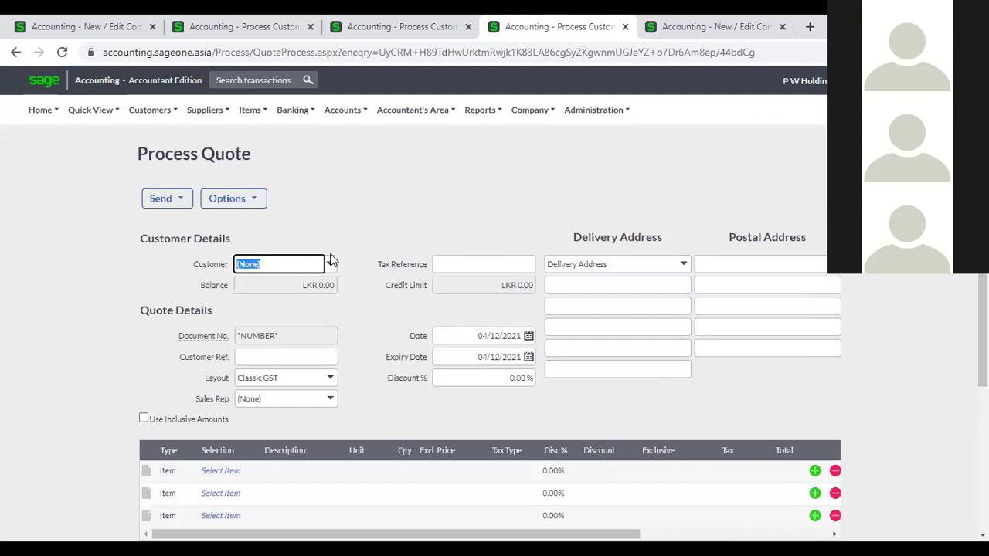
pyautogui.click(332, 264)
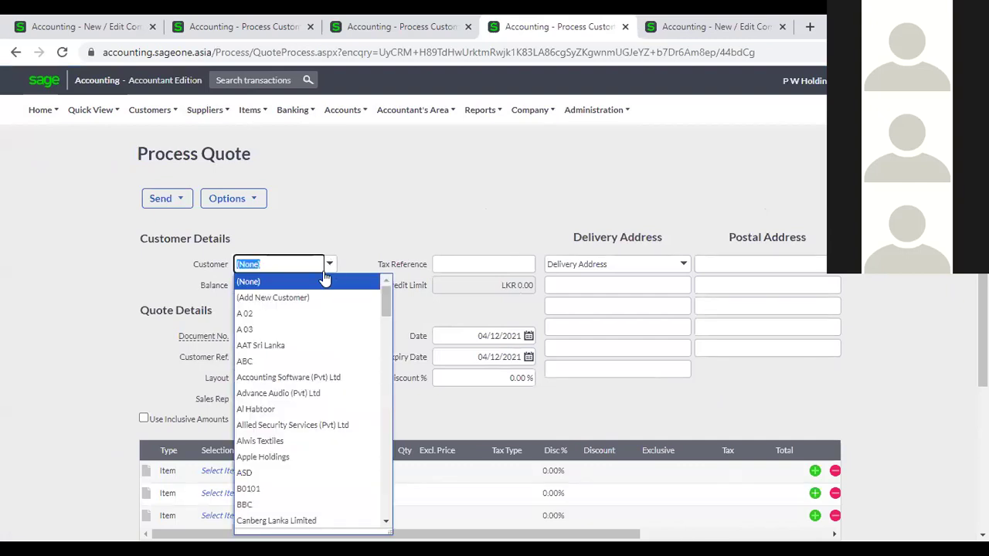
pyautogui.click(288, 393)
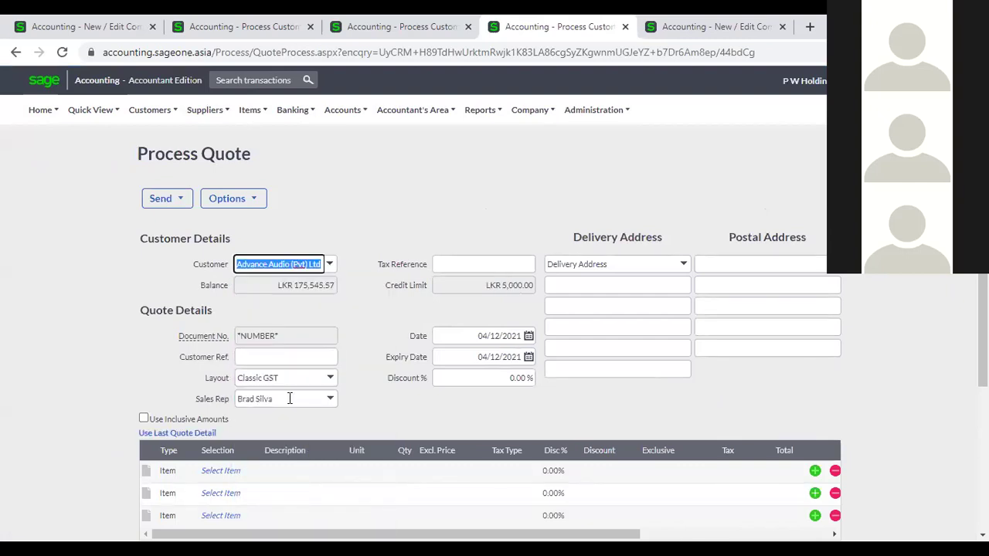
# Add item 02-SSC-2539 to the first line, priced at LKR 20,000.00.
pyautogui.click(230, 472)
pyautogui.click(252, 470)
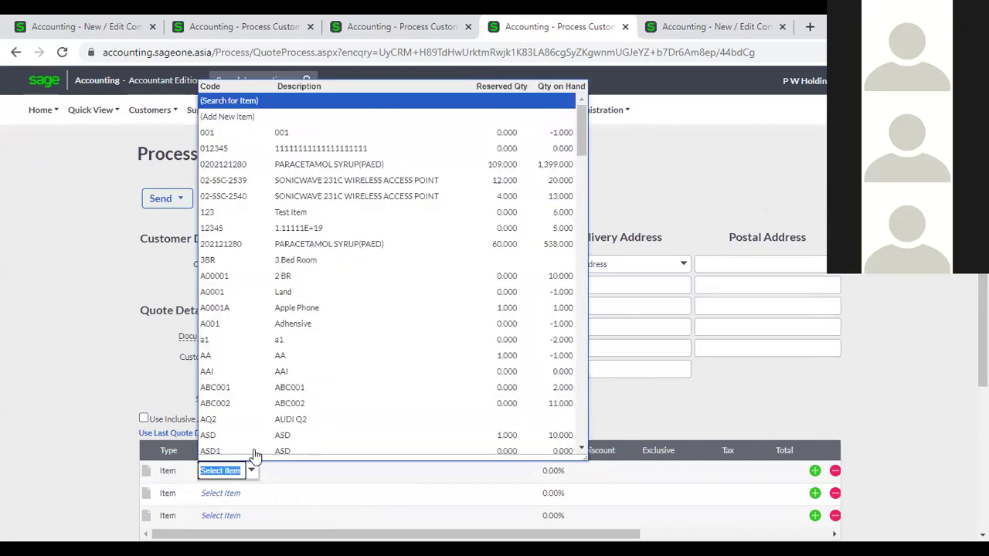
pyautogui.click(291, 180)
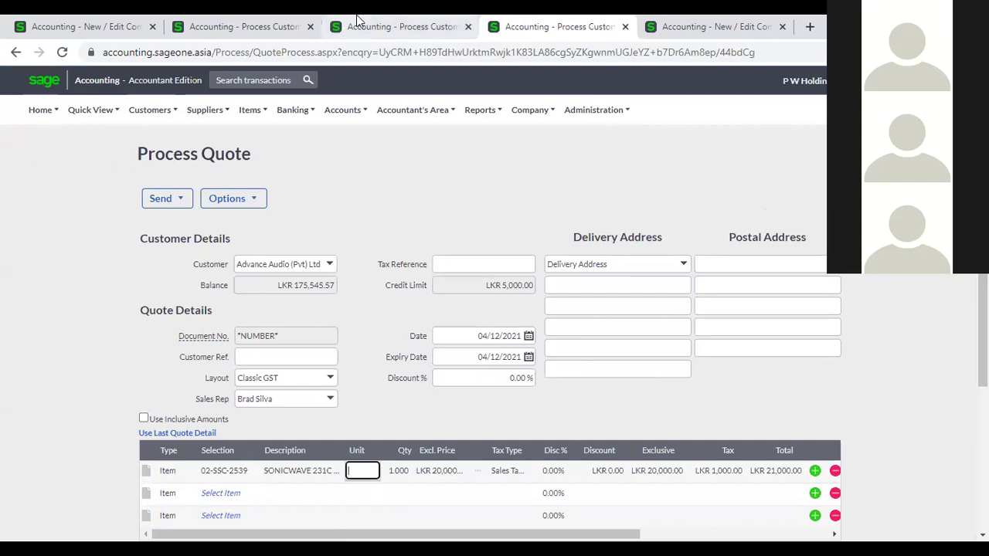
pyautogui.click(391, 31)
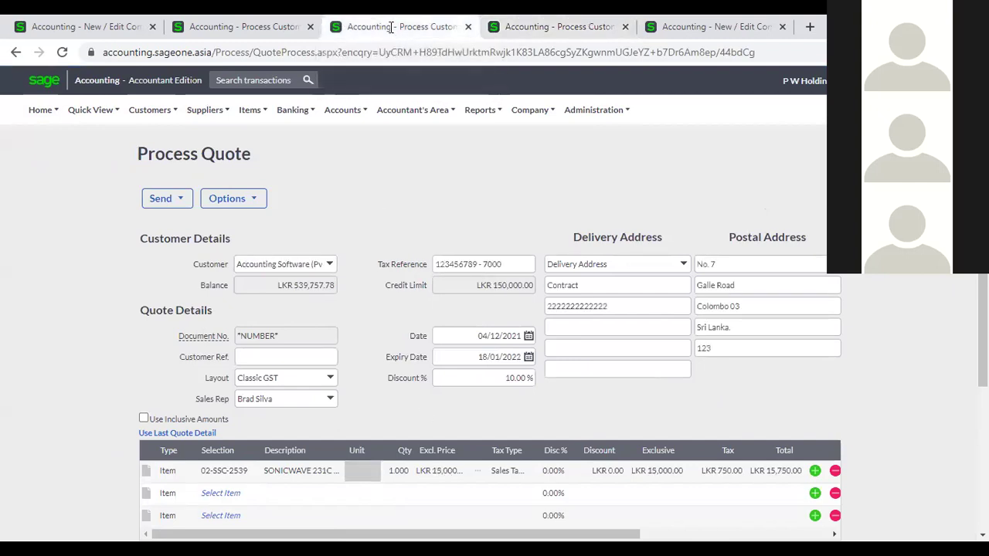
# Compare the 15,000.00 and 20,000.00 quotes across their tabs, ending on Company Settings.
pyautogui.scroll(-1, 386, 417)
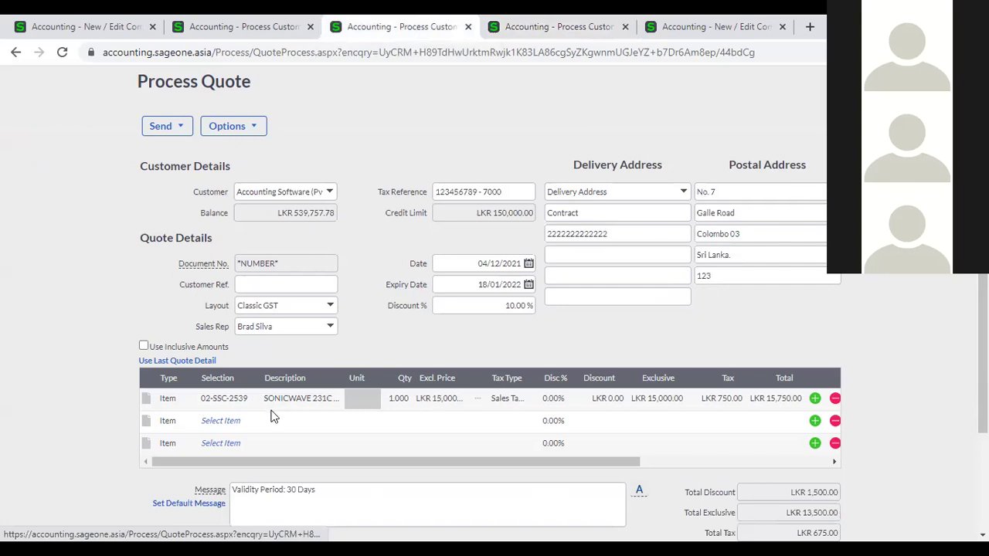
pyautogui.click(533, 22)
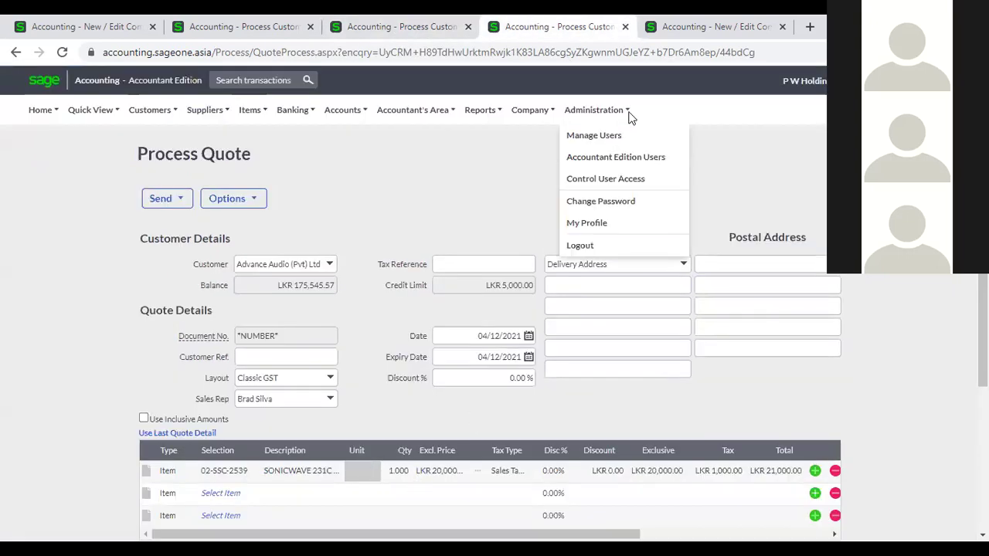
pyautogui.click(674, 21)
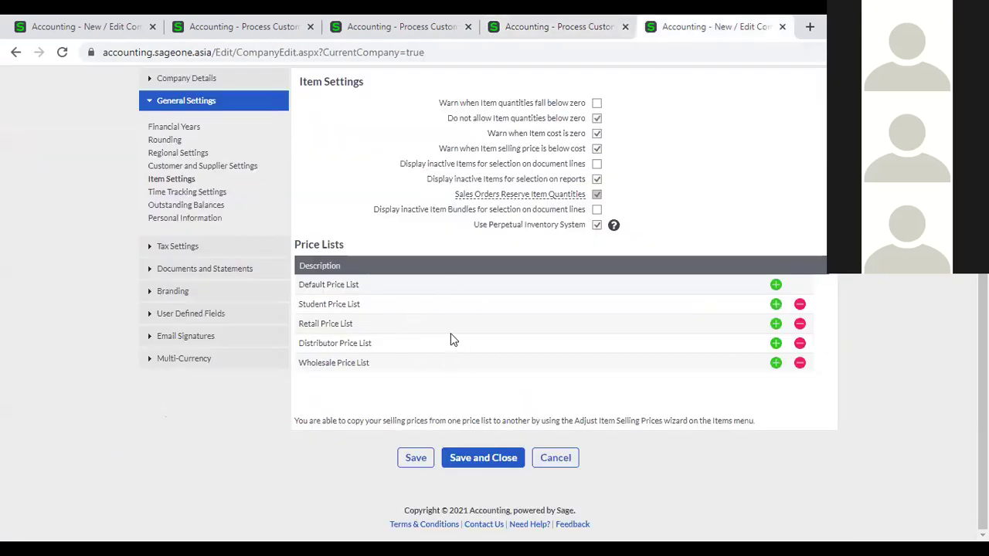
pyautogui.click(259, 23)
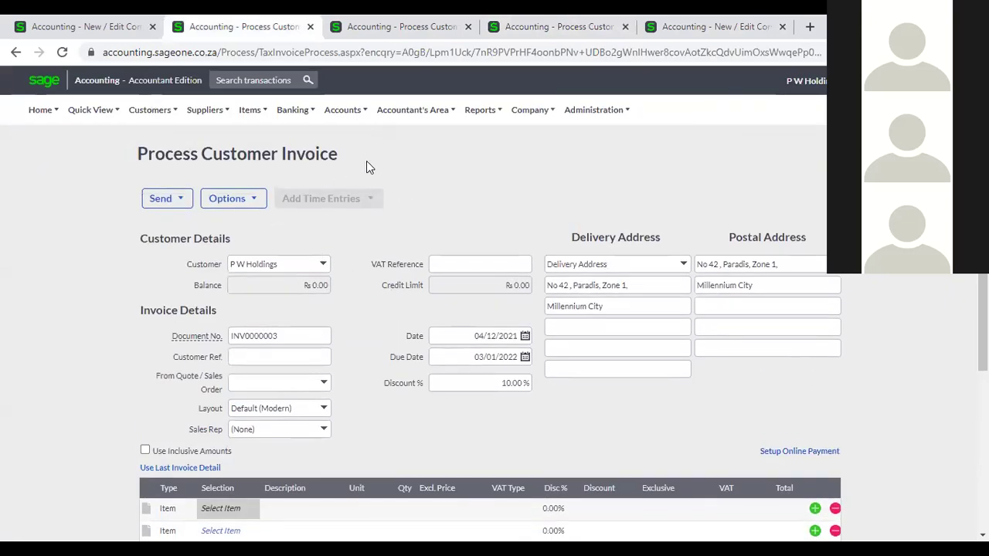
pyautogui.click(695, 26)
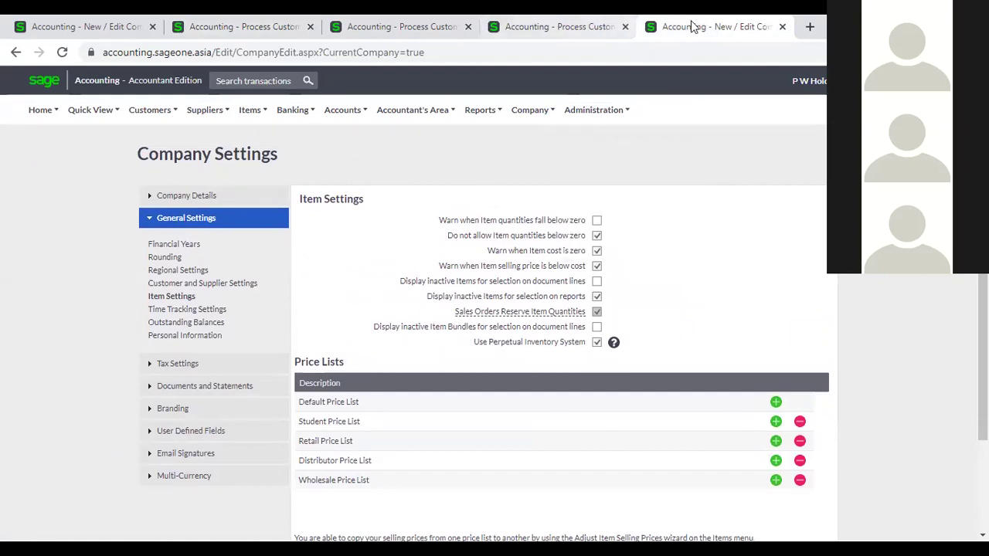
# Duplicate and reload the Company Settings tab, confirming resubmission and dismissing the unallocated transactions error.
pyautogui.rightClick(693, 25)
pyautogui.click(725, 125)
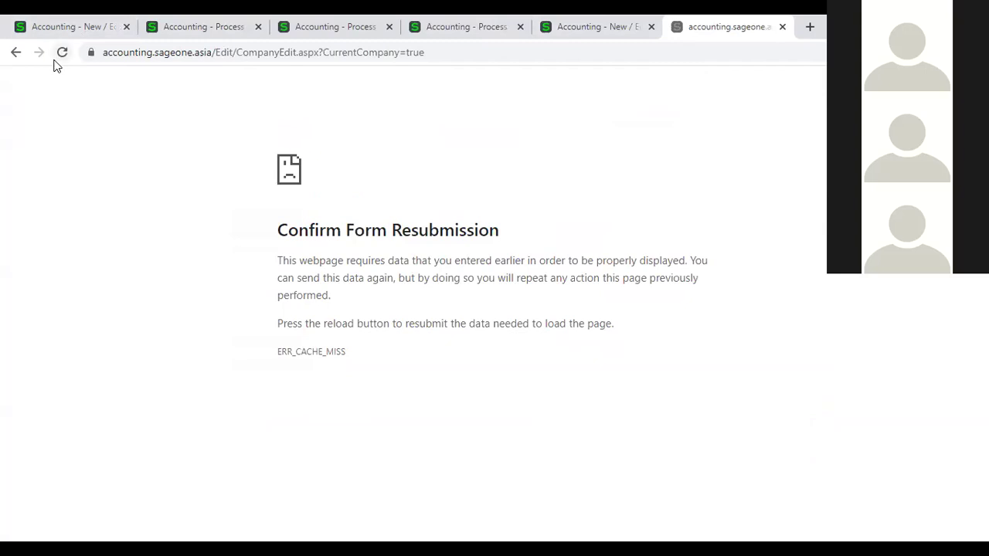
pyautogui.click(62, 52)
pyautogui.click(558, 161)
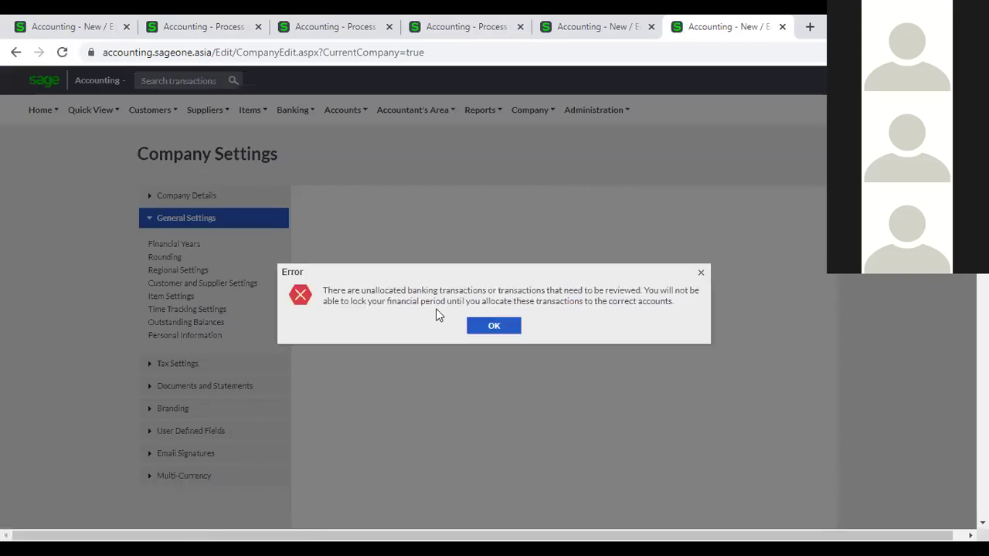
pyautogui.click(494, 327)
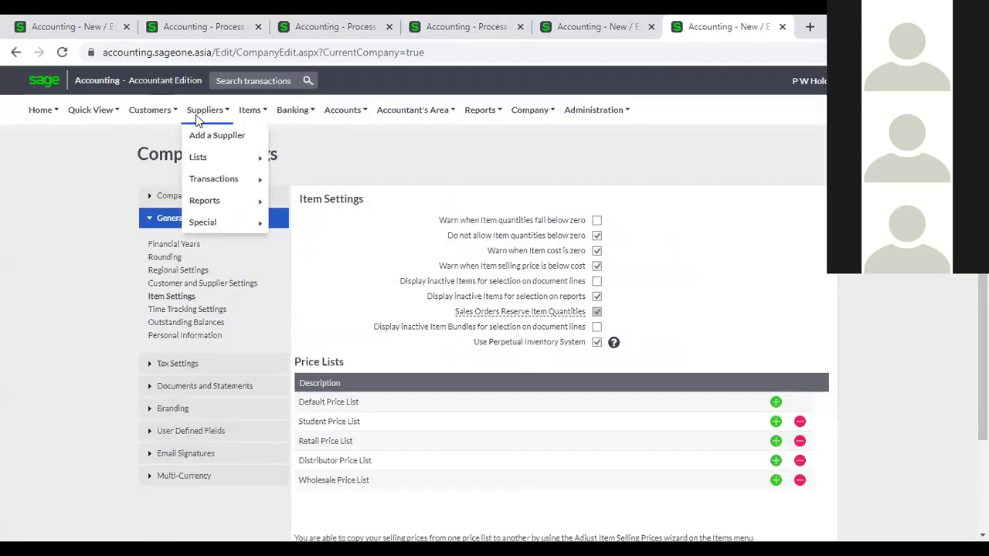
# Open Accounting Software (Pvt) Ltd's record from the List of Customers.
pyautogui.moveTo(149, 120)
pyautogui.moveTo(152, 199)
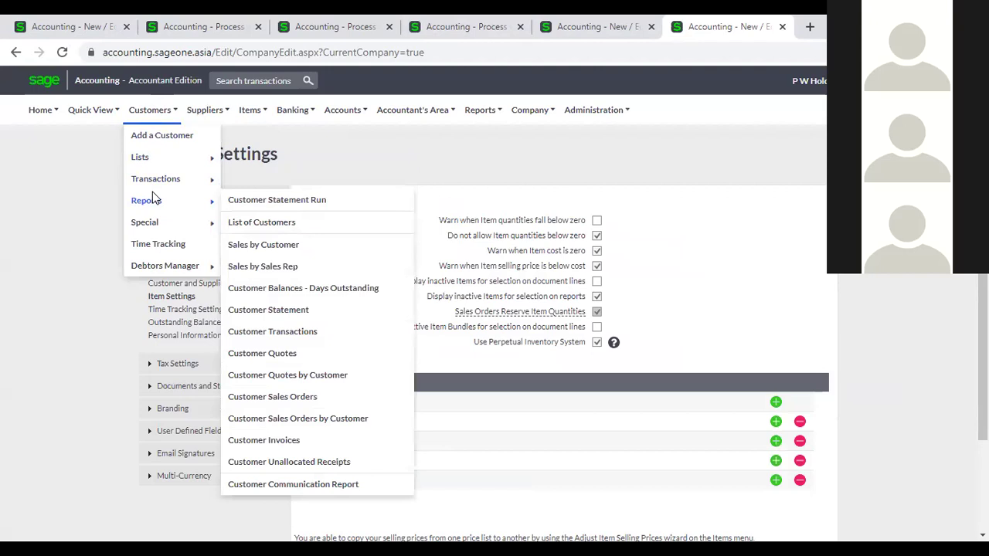
pyautogui.moveTo(153, 161)
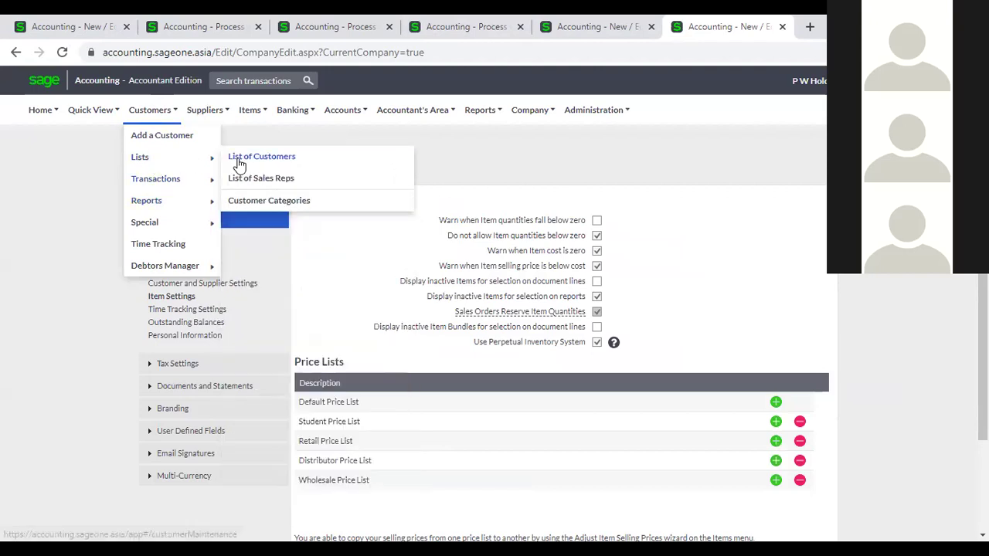
pyautogui.click(239, 162)
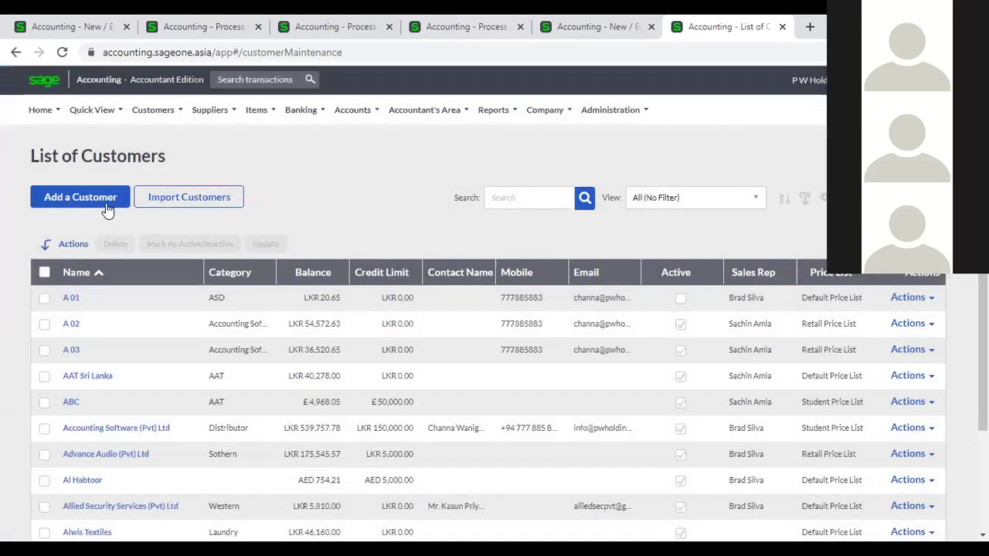
pyautogui.click(78, 432)
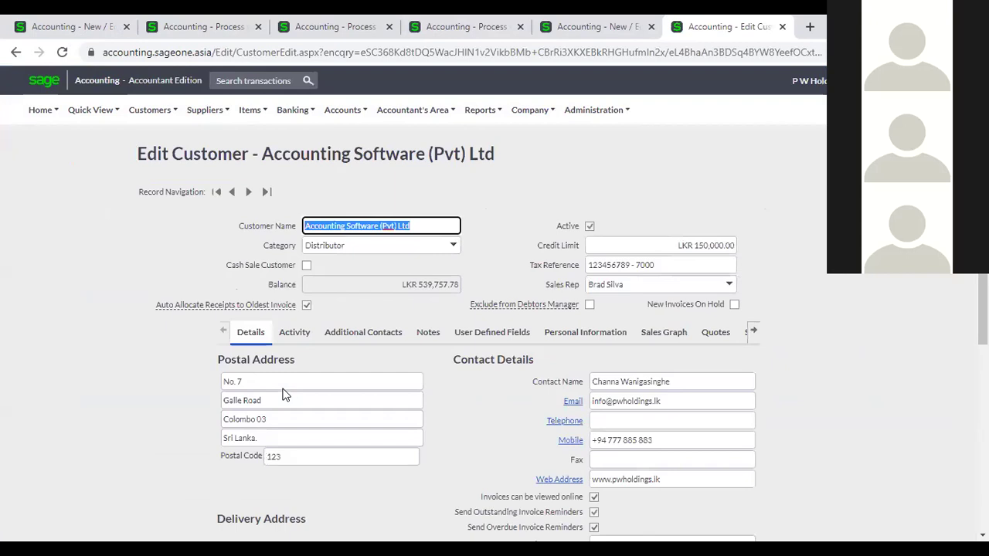
pyautogui.scroll(-4, 750, 416)
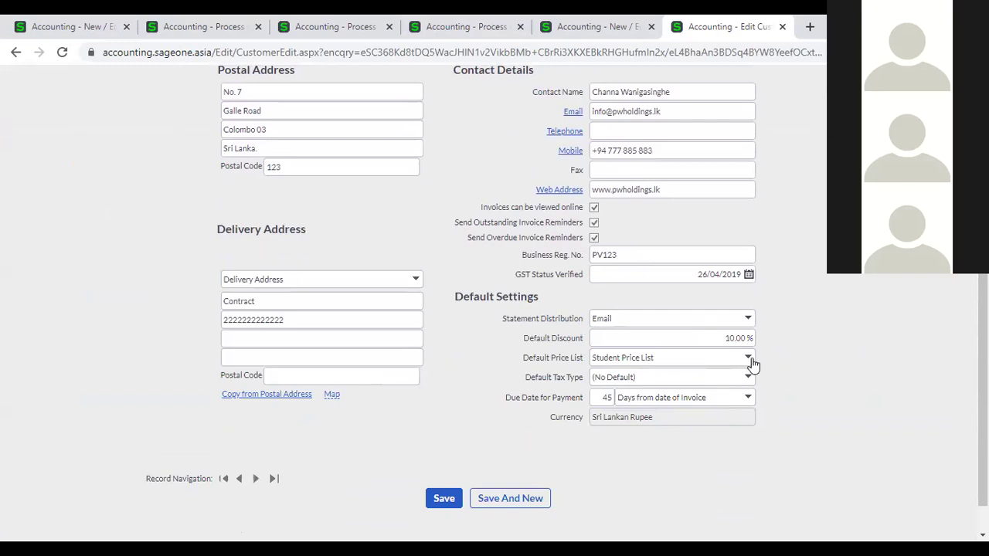
# Choose Student Price List as the customer's default price list.
pyautogui.click(748, 358)
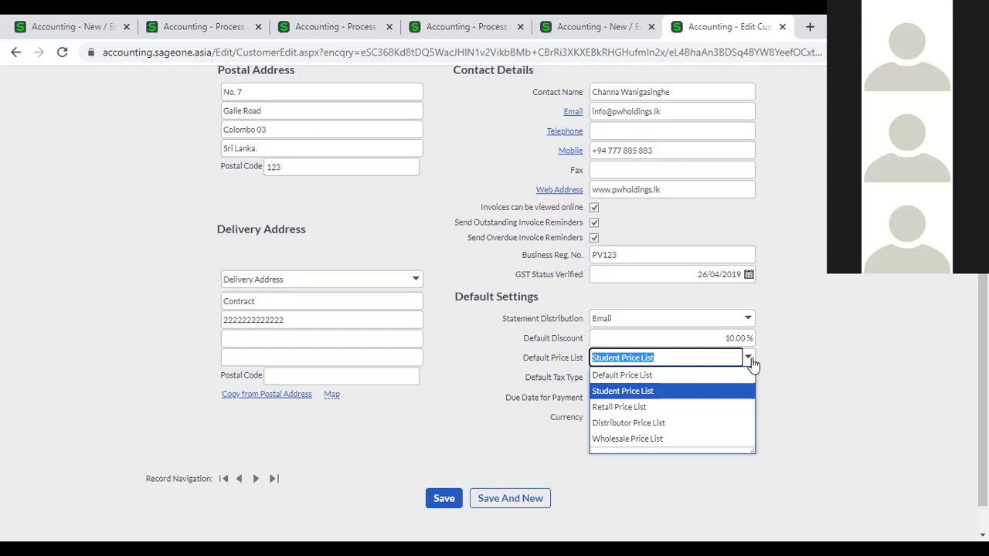
pyautogui.click(795, 381)
pyautogui.click(581, 28)
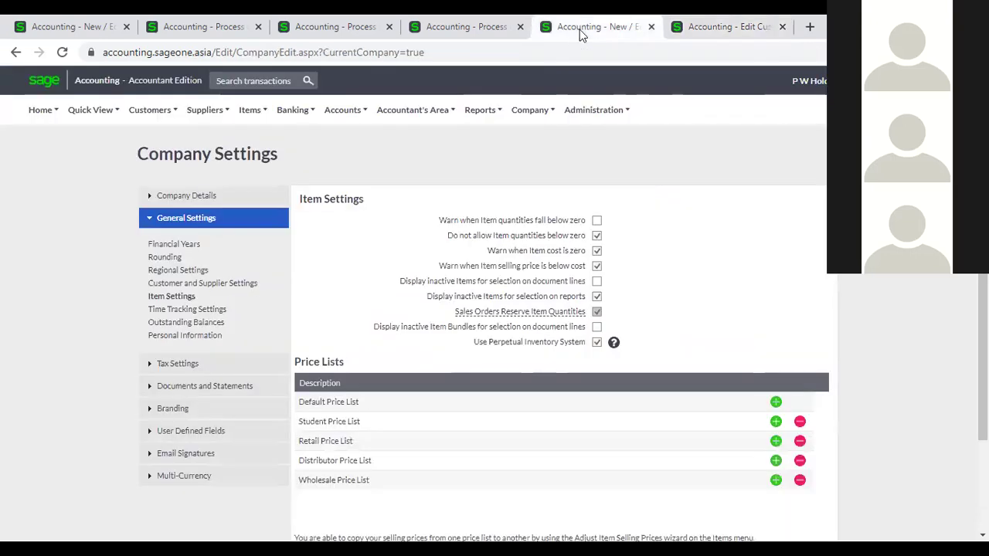
pyautogui.click(333, 27)
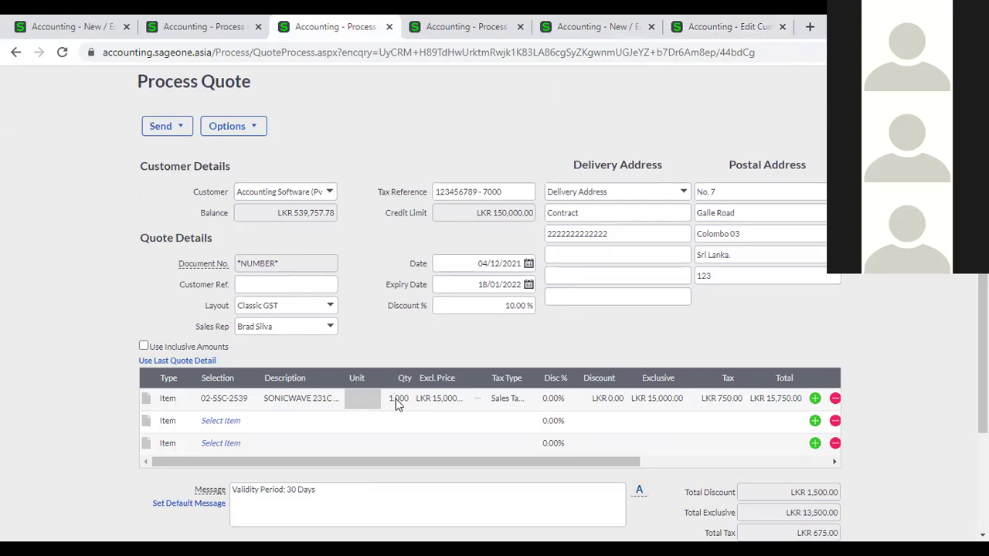
pyautogui.click(444, 23)
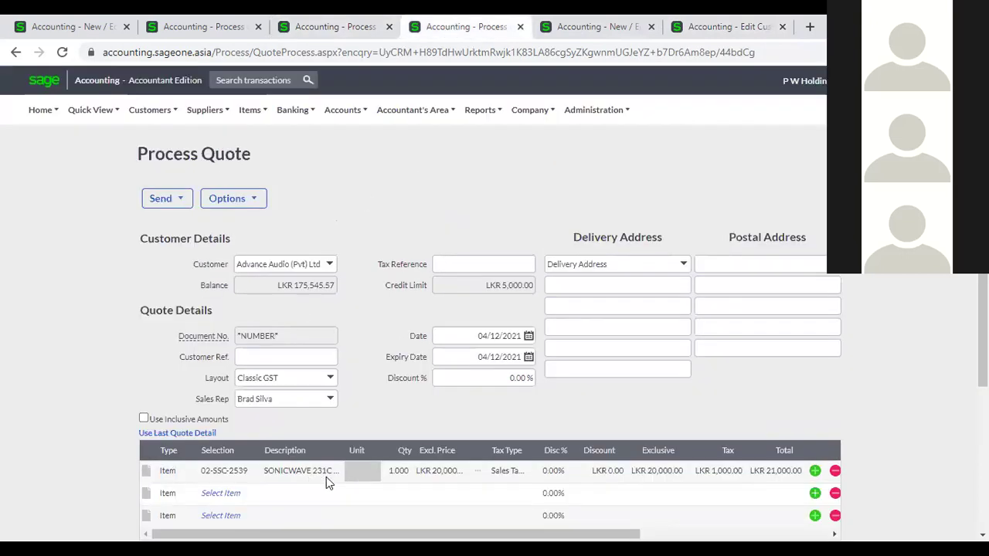
pyautogui.hotkey('ctrl', 'shift', 'Tab')
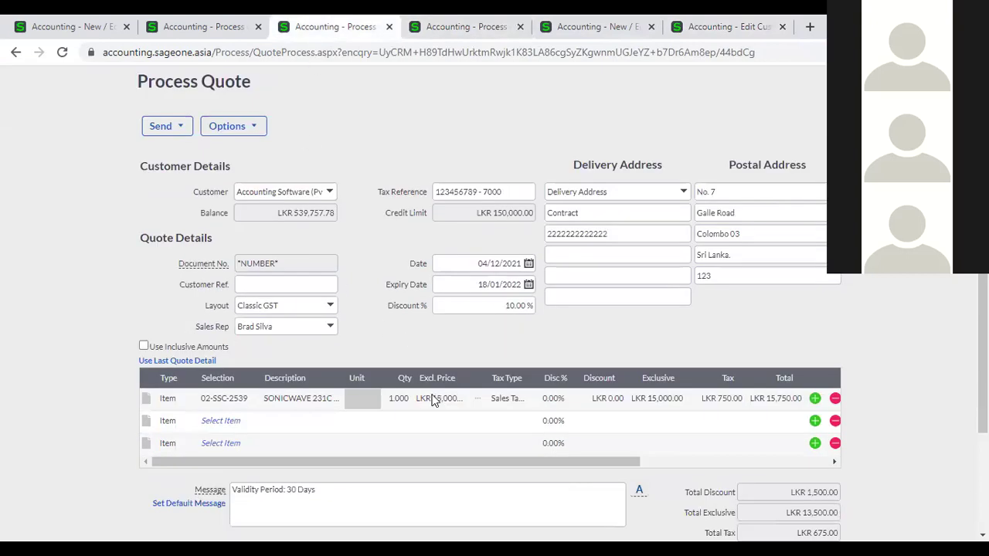
pyautogui.click(442, 29)
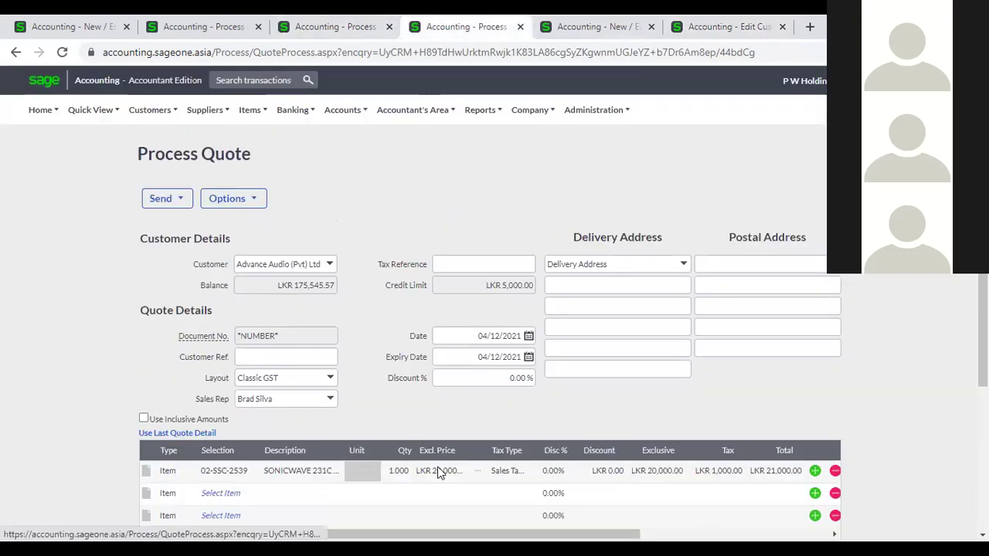
pyautogui.scroll(-2, 449, 446)
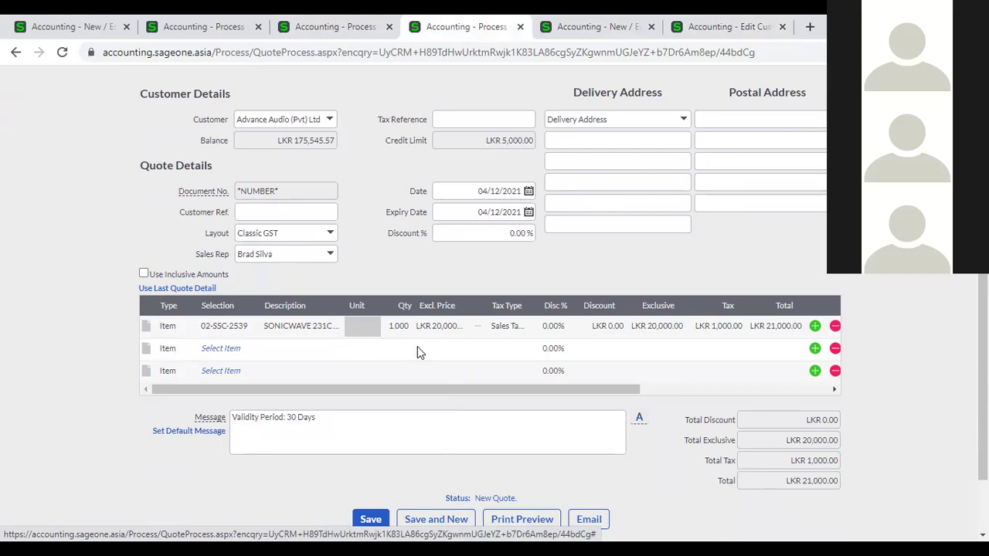
pyautogui.scroll(2, 421, 371)
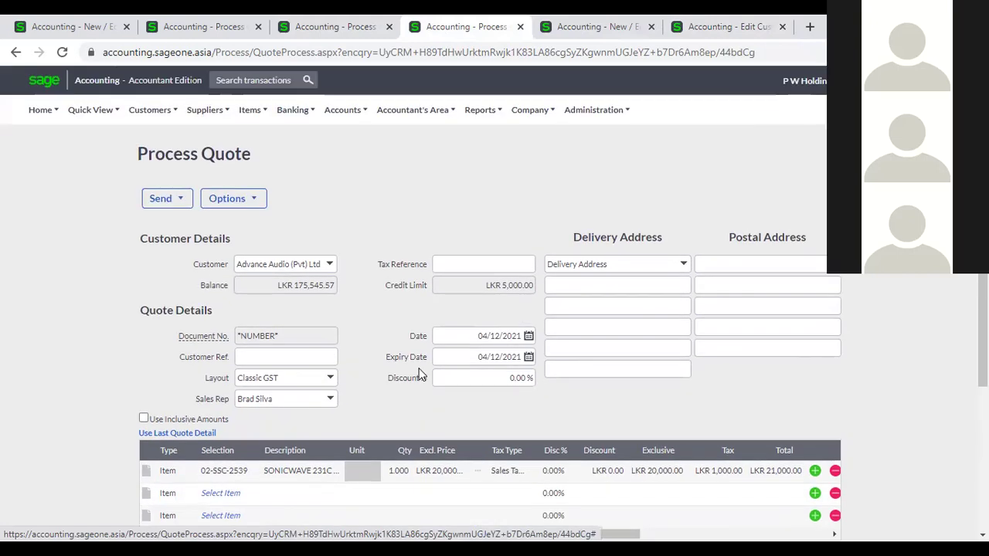
pyautogui.click(340, 29)
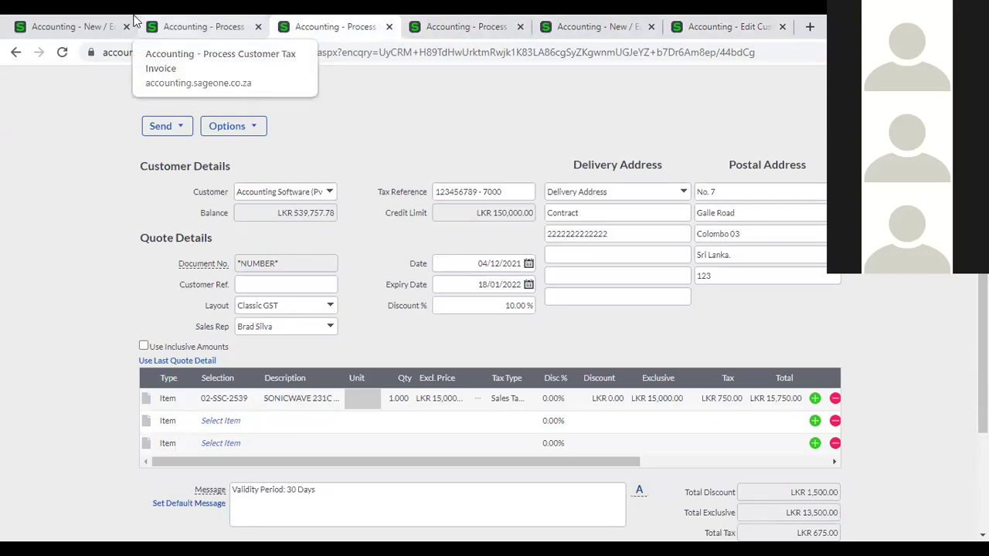
pyautogui.click(91, 23)
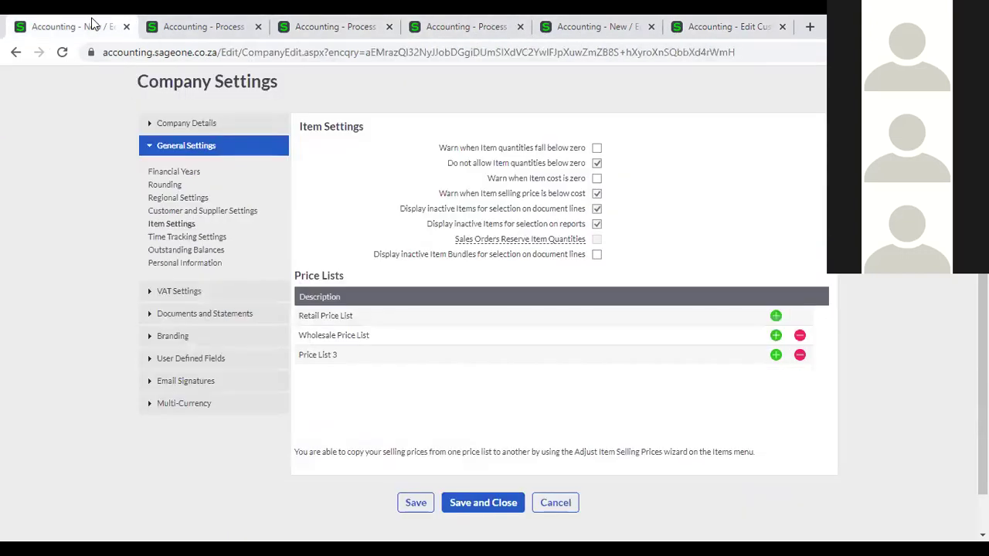
pyautogui.click(706, 26)
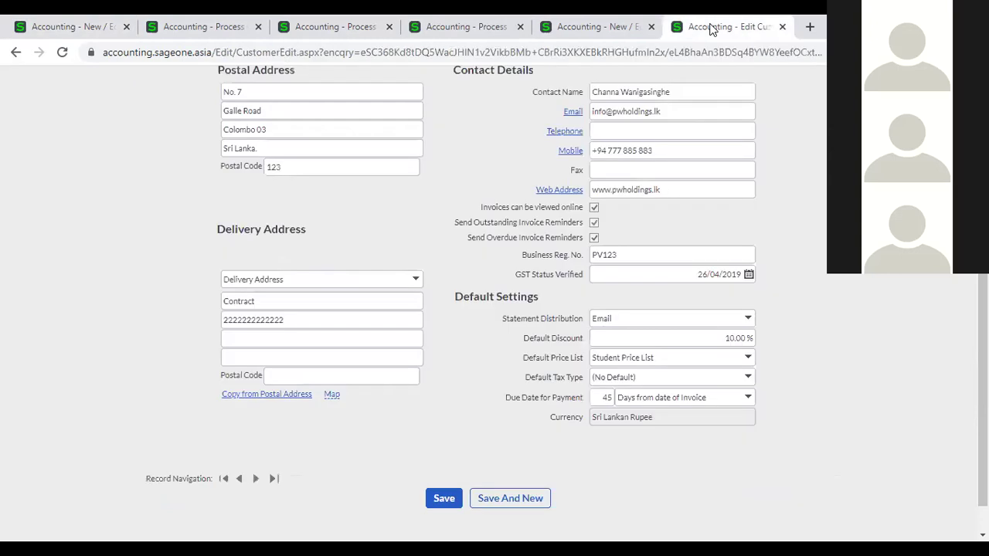
pyautogui.scroll(2, 607, 106)
pyautogui.click(598, 27)
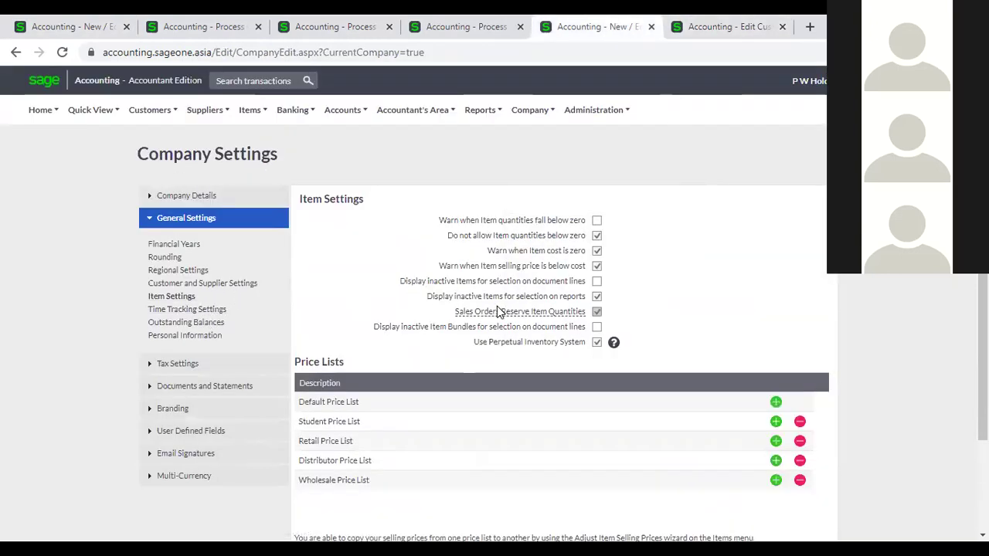
# Add Price List 6 as a sixth price list beneath the Wholesale Price List.
pyautogui.scroll(-2, 495, 315)
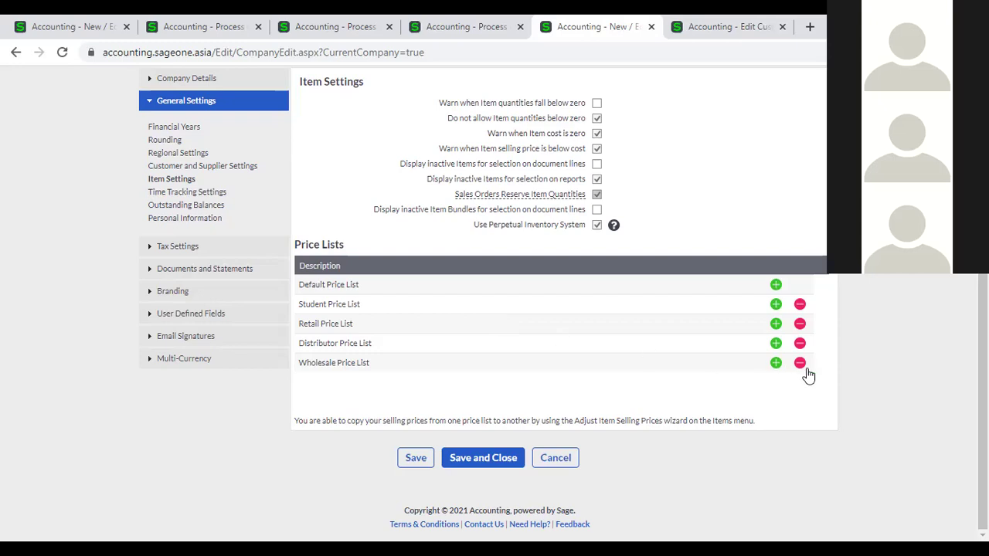
pyautogui.click(776, 363)
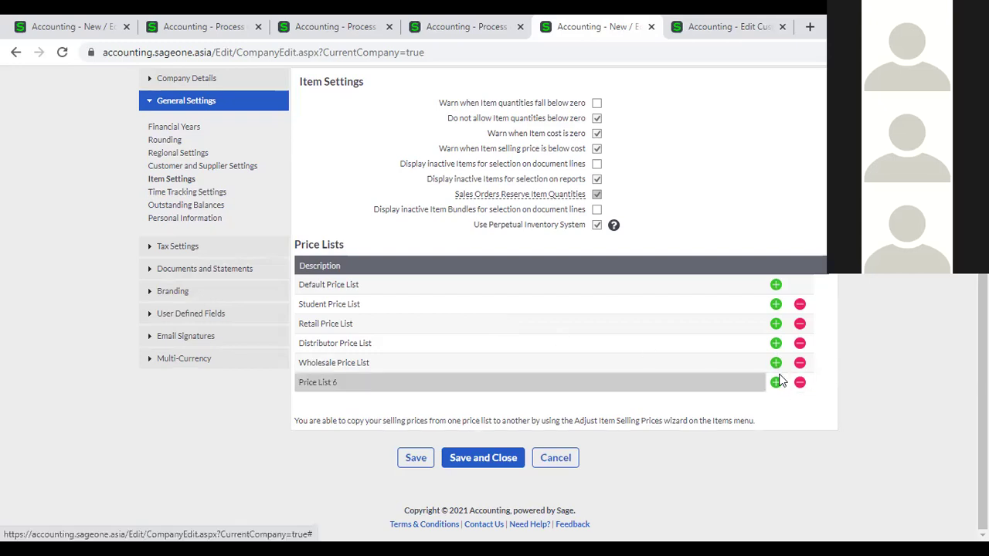
pyautogui.click(438, 385)
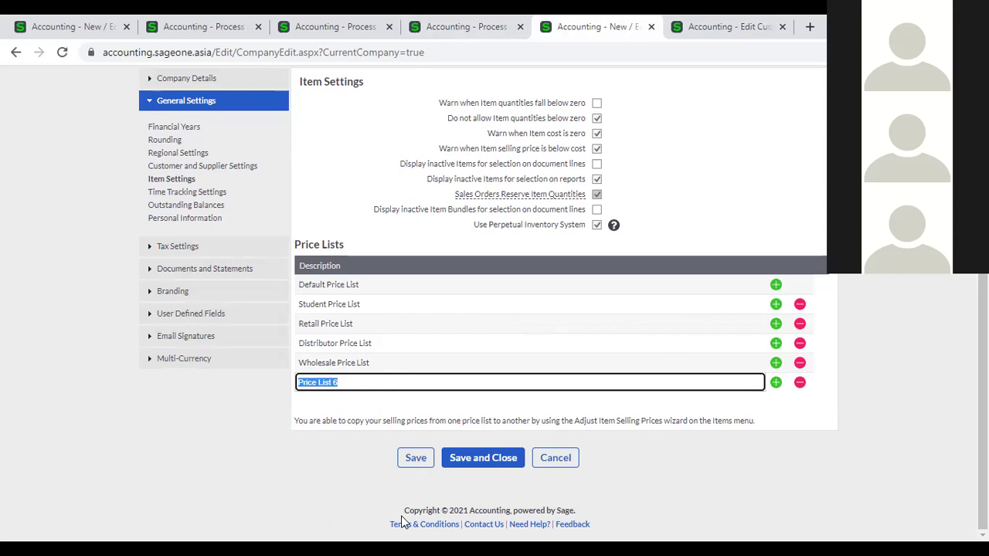
pyautogui.press('Tab')
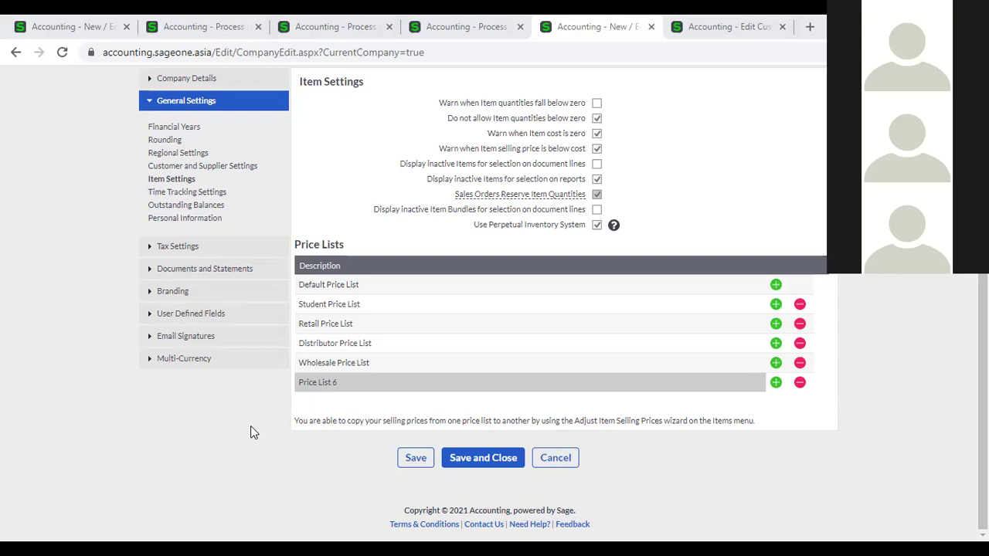
# Make the Default Price List name editable for renaming.
pyautogui.click(351, 285)
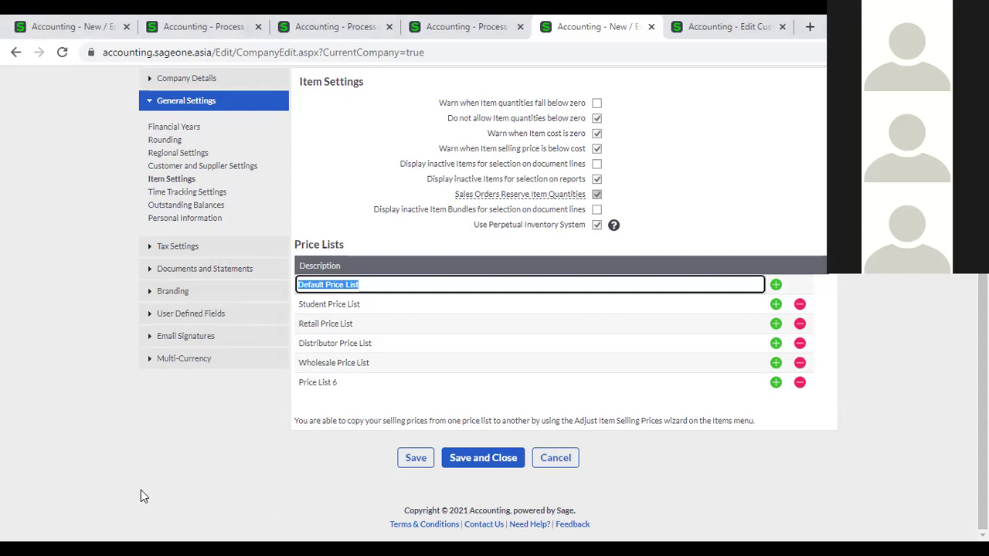
# Close the Default Price List name edit, keeping its original name.
pyautogui.press('Tab')
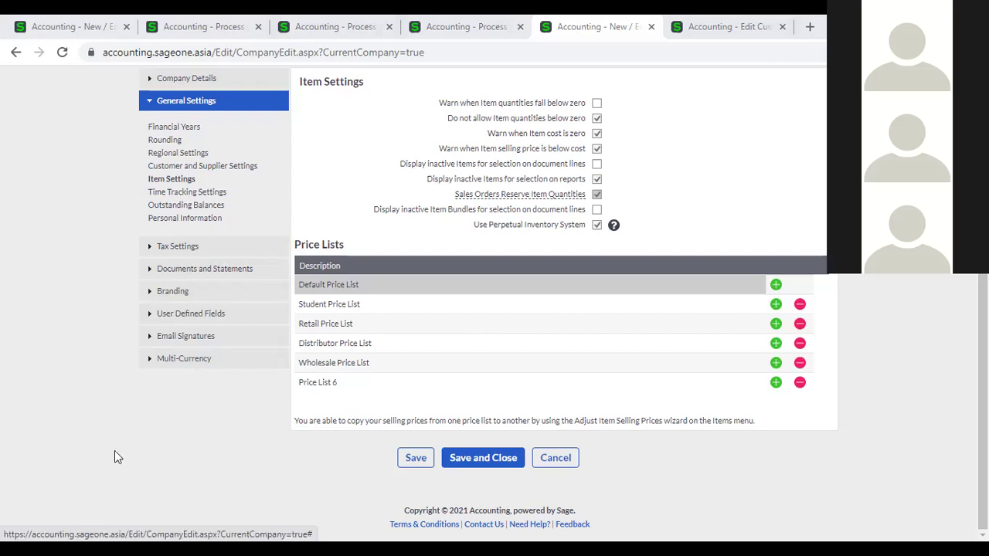
# In Time Tracking Settings, set a 30/11/2021 lockdown date and display inactive projects on document lines.
pyautogui.click(201, 193)
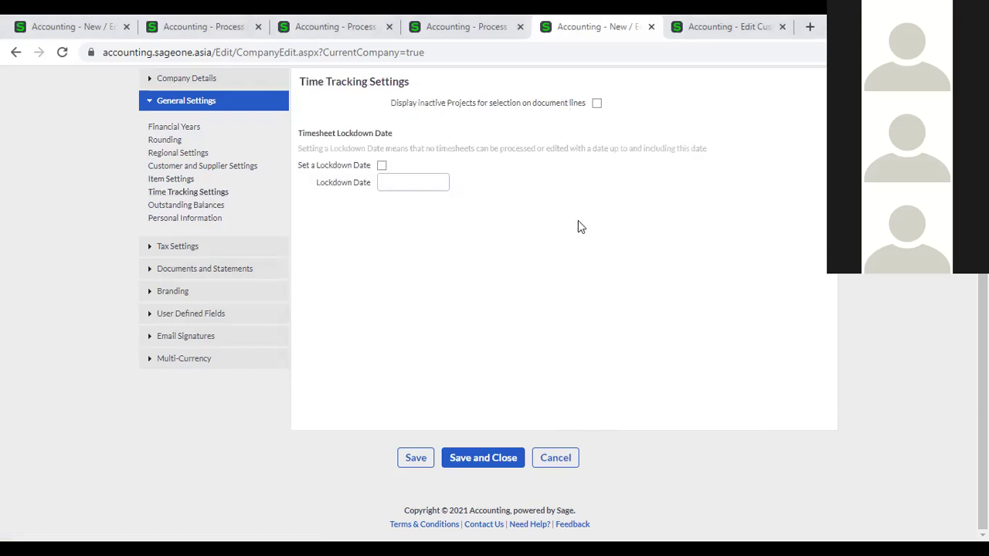
pyautogui.scroll(1, 579, 222)
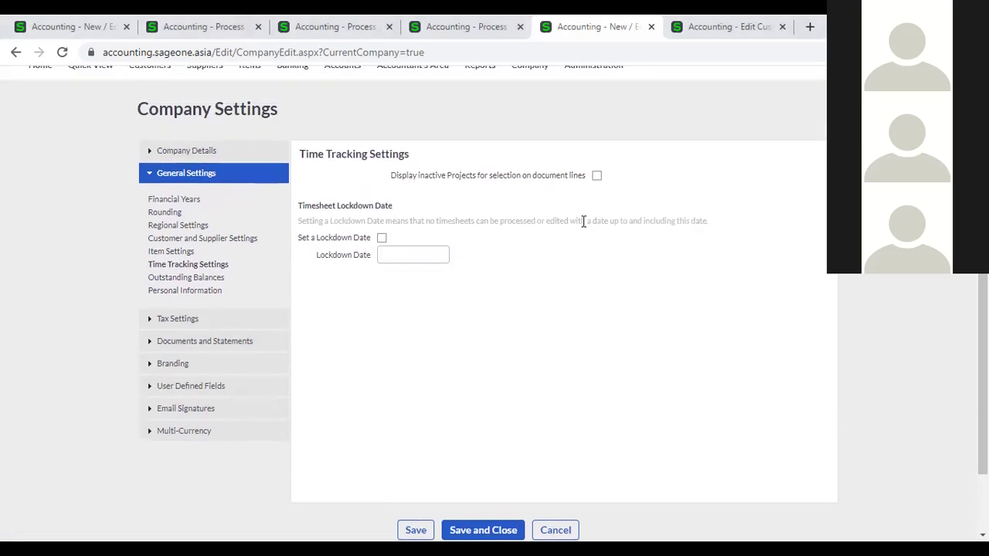
pyautogui.click(381, 239)
pyautogui.click(596, 176)
# From the unsaved Accounting Software quote, head to Customers > Time Tracking.
pyautogui.click(345, 29)
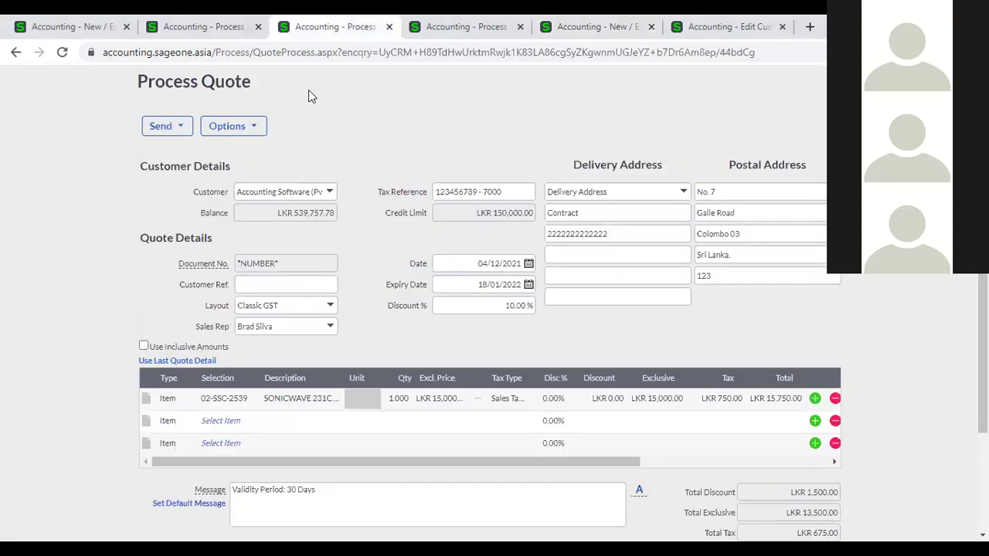
pyautogui.moveTo(152, 126)
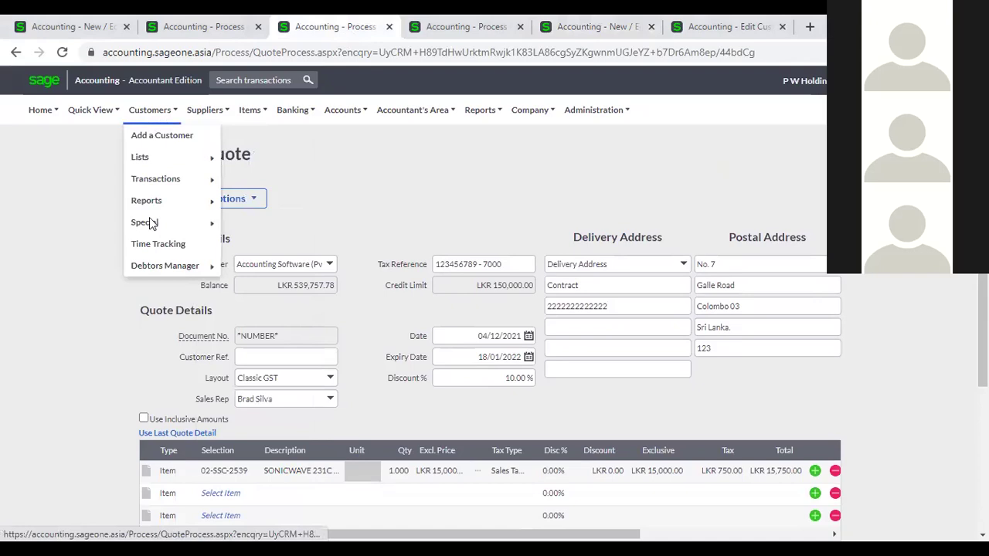
pyautogui.click(157, 244)
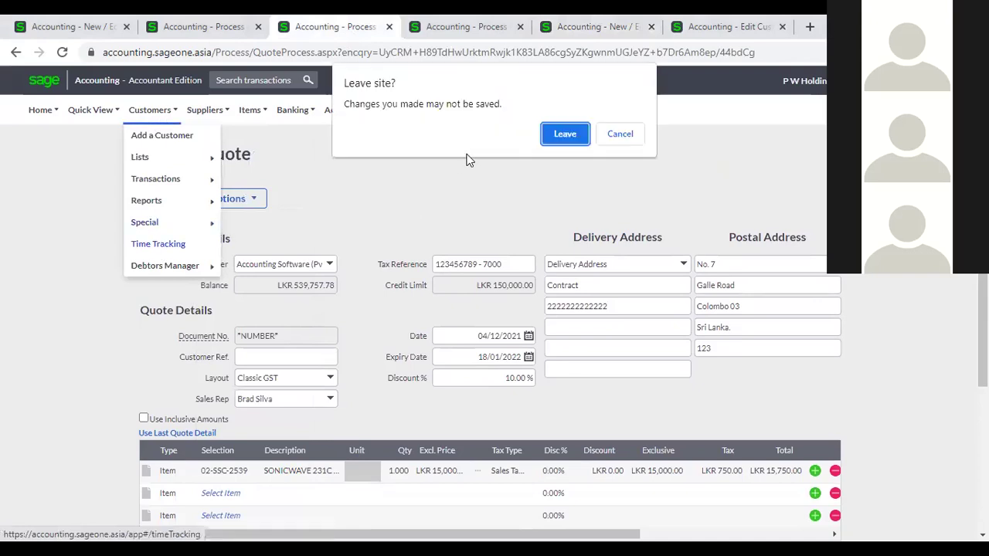
# Leave the quote to view the project list, then stop showing inactive projects on document lines.
pyautogui.click(564, 134)
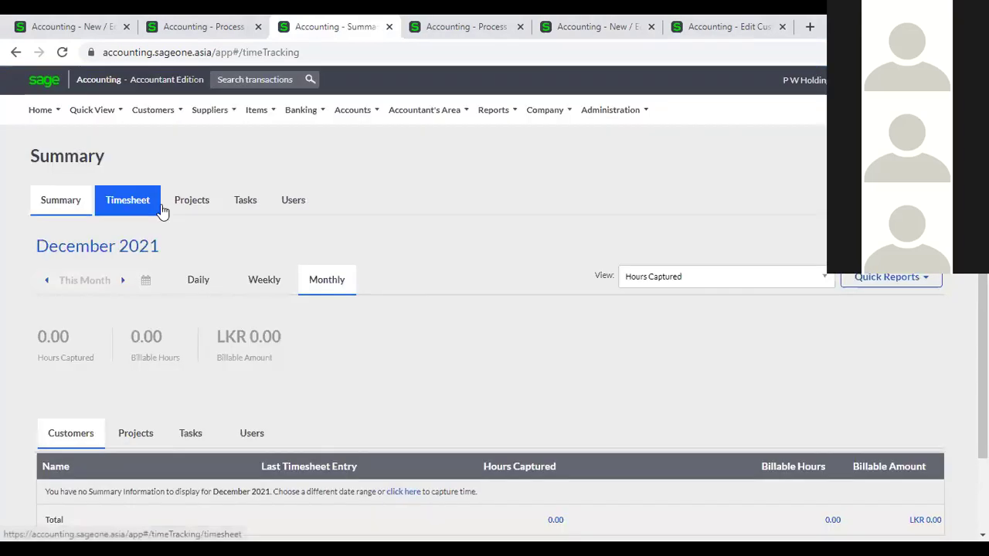
pyautogui.click(191, 203)
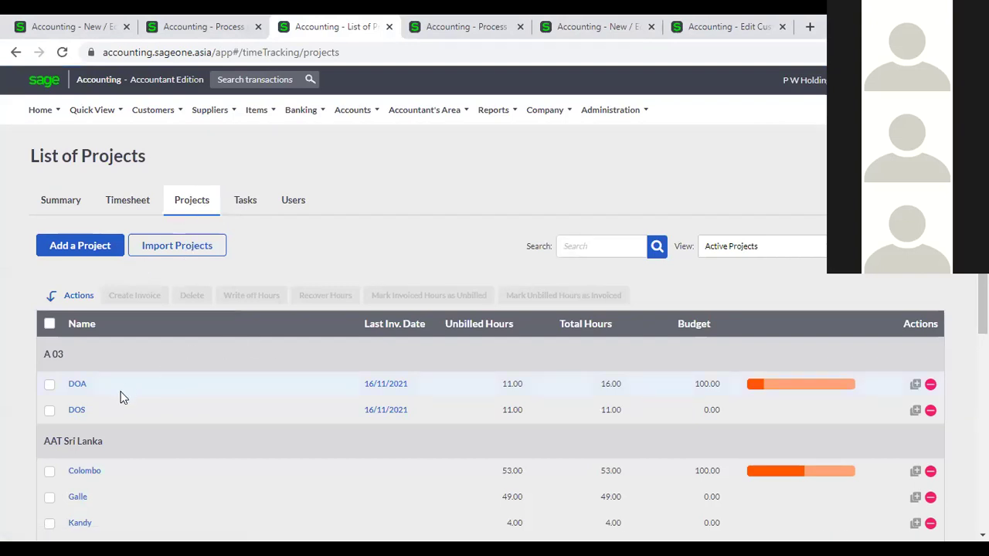
pyautogui.scroll(-2, 125, 394)
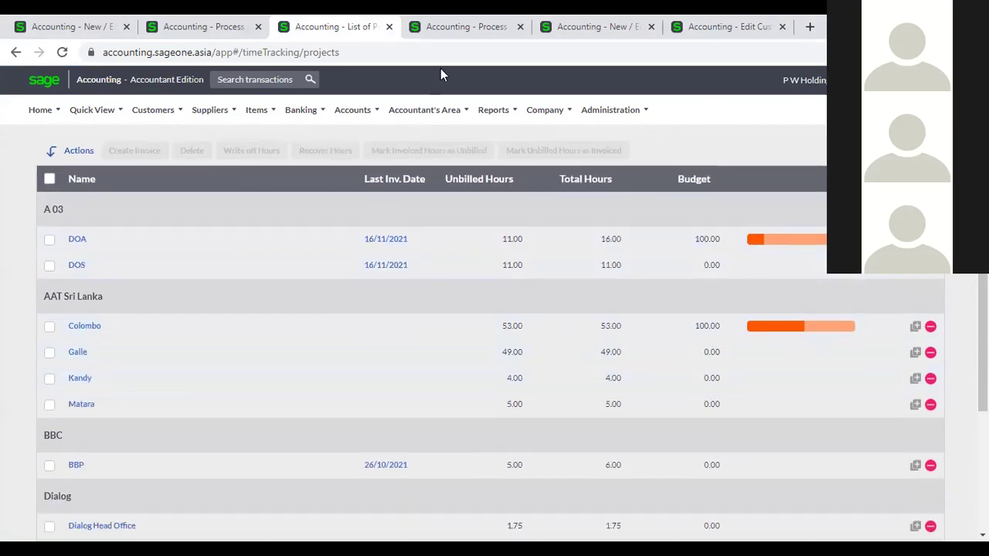
pyautogui.click(632, 26)
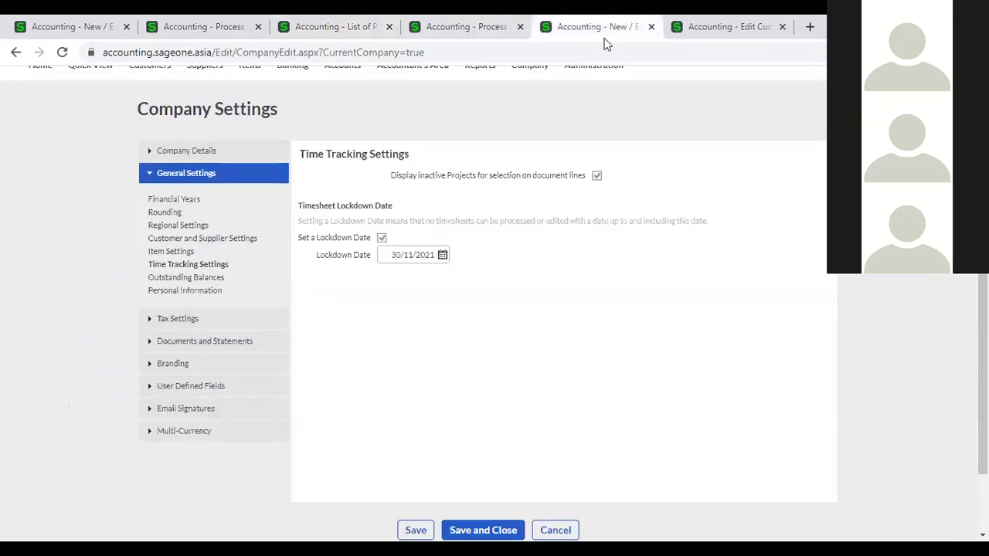
pyautogui.click(596, 177)
pyautogui.scroll(1, 235, 296)
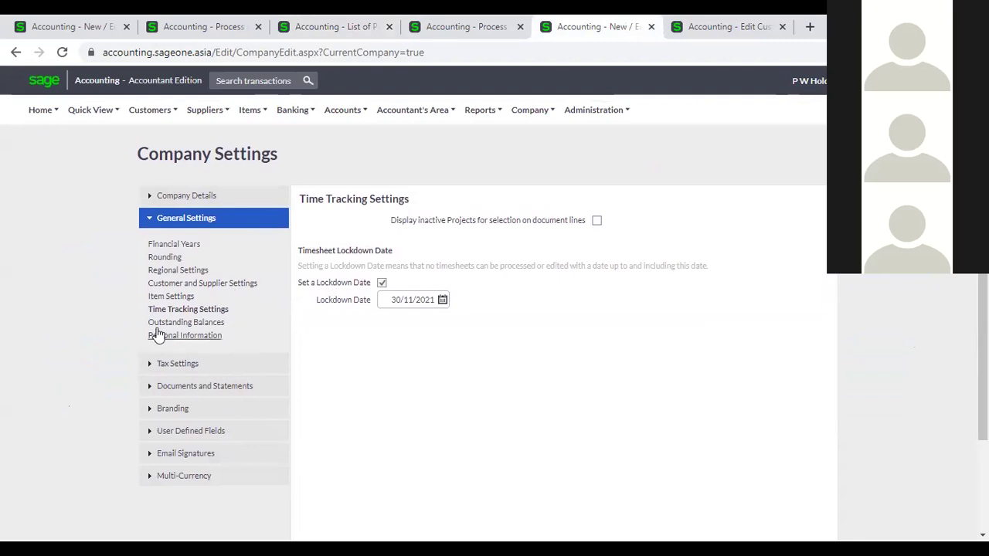
# Glance over the projects, invoice and quote pages, then show the Outstanding Balances ageing settings.
pyautogui.click(360, 28)
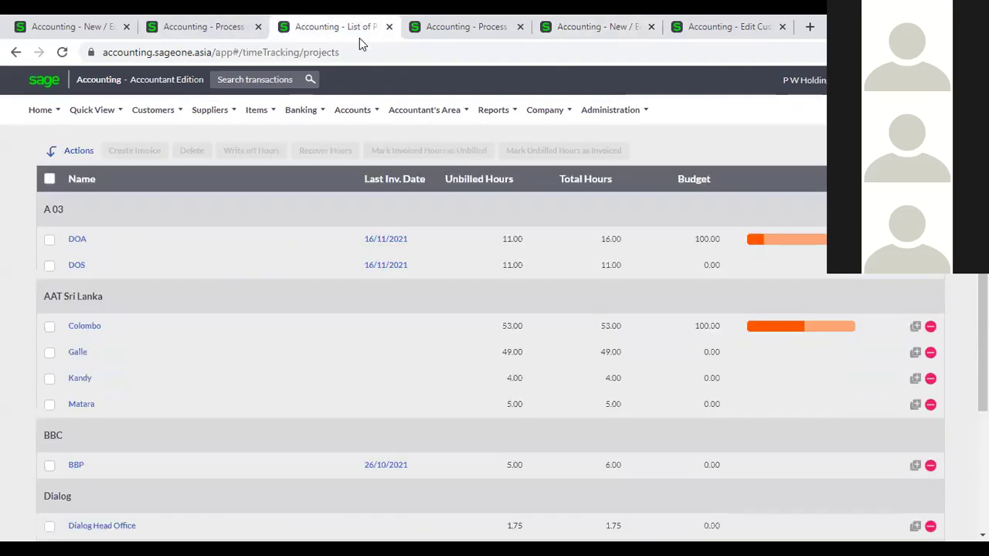
pyautogui.scroll(2, 250, 194)
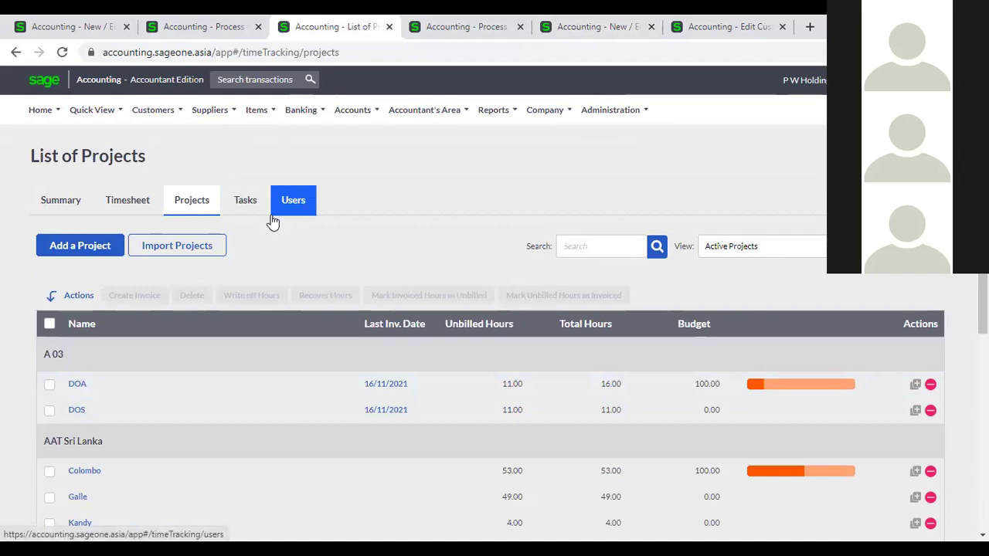
pyautogui.click(202, 26)
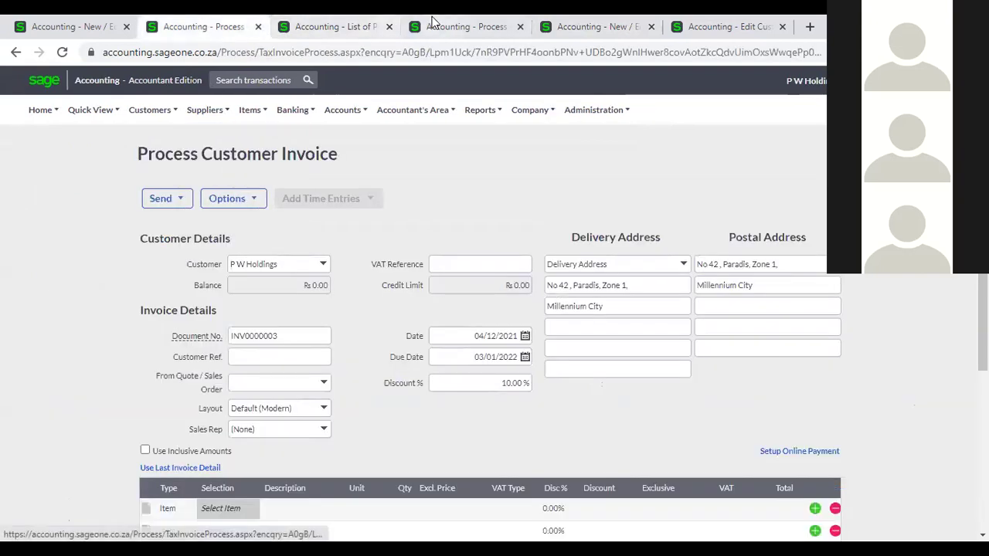
pyautogui.click(572, 27)
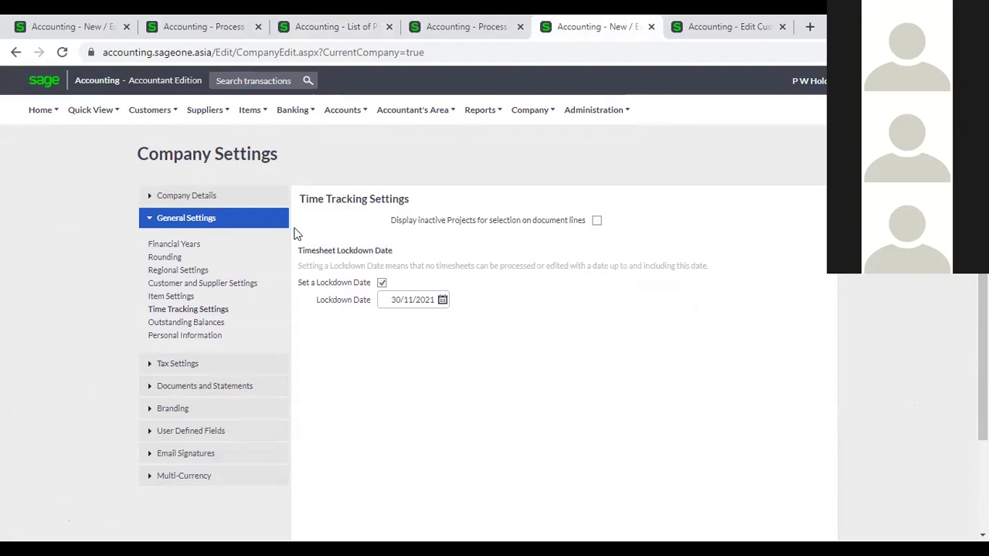
pyautogui.click(444, 30)
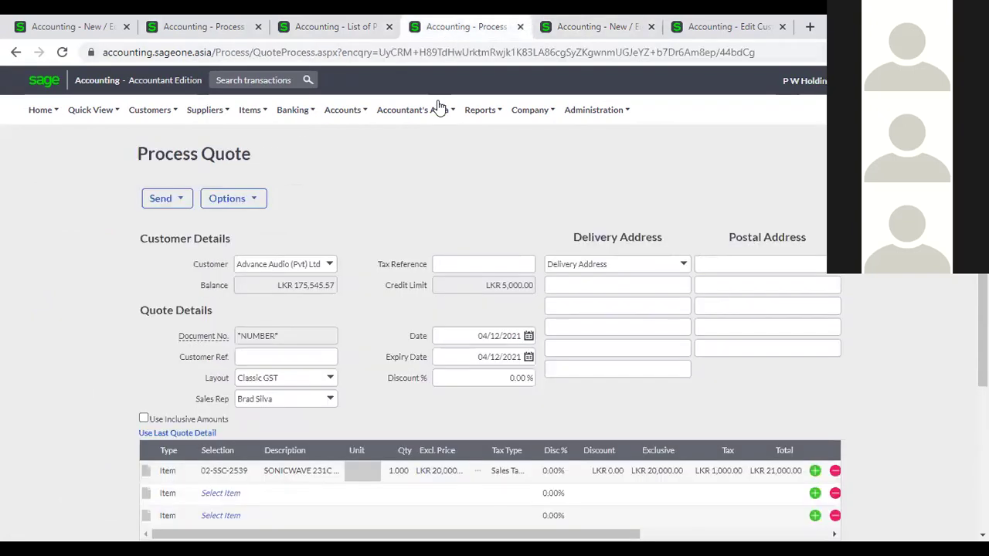
pyautogui.click(562, 32)
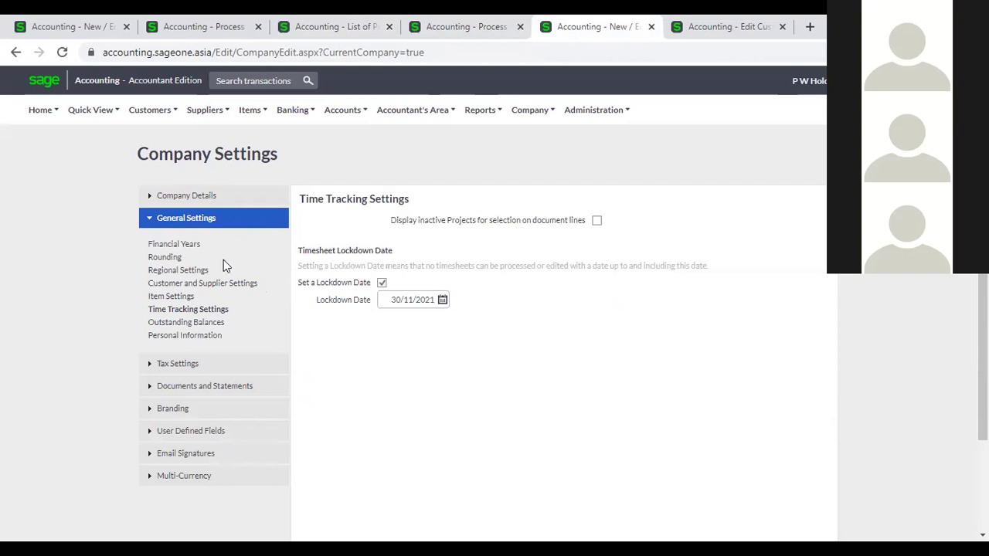
pyautogui.click(214, 325)
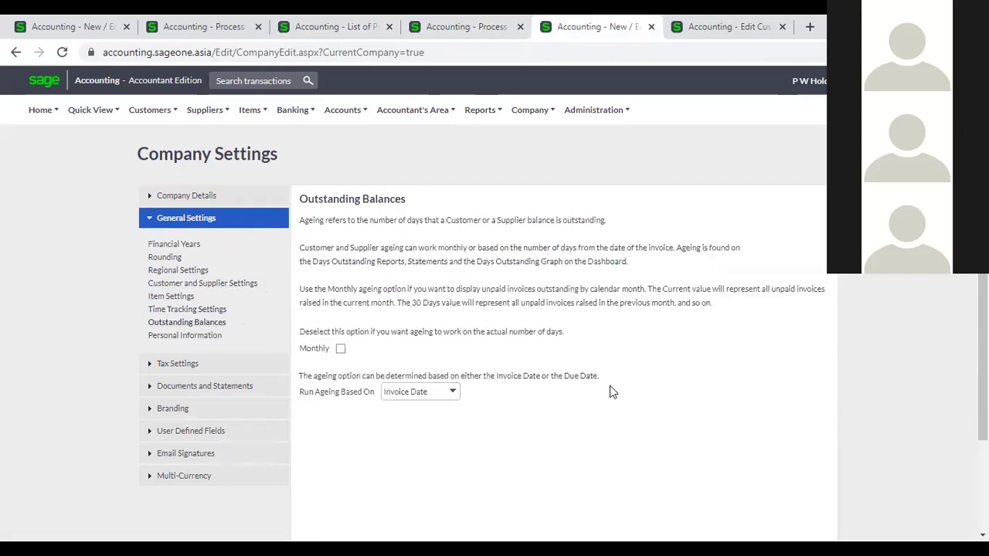
# Toggle the Monthly ageing option several times, finally leaving it off.
pyautogui.click(340, 349)
pyautogui.click(341, 349)
pyautogui.click(340, 349)
pyautogui.click(341, 349)
pyautogui.click(341, 349)
# Check the ageing basis choices without changing Invoice Date, then go to the List of Projects page.
pyautogui.click(456, 395)
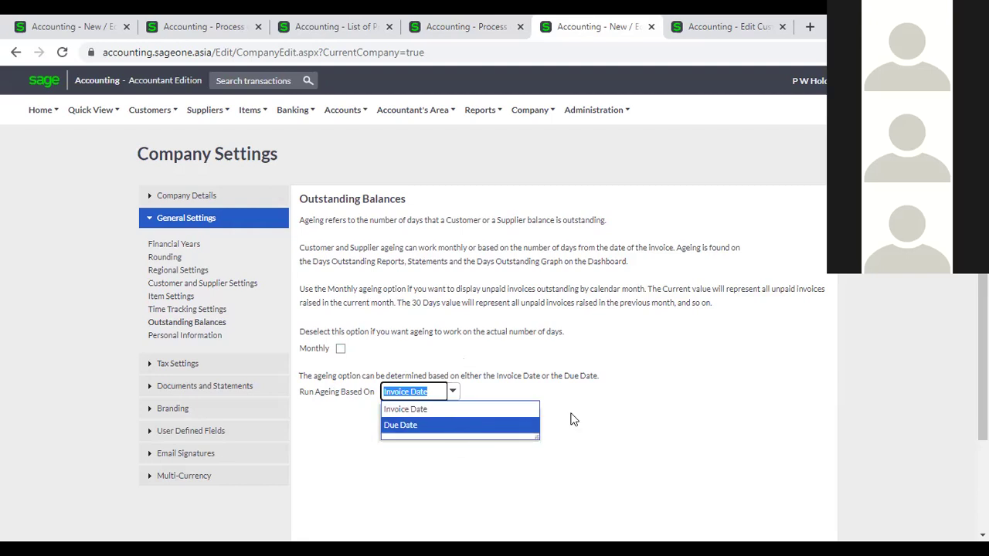
pyautogui.click(618, 430)
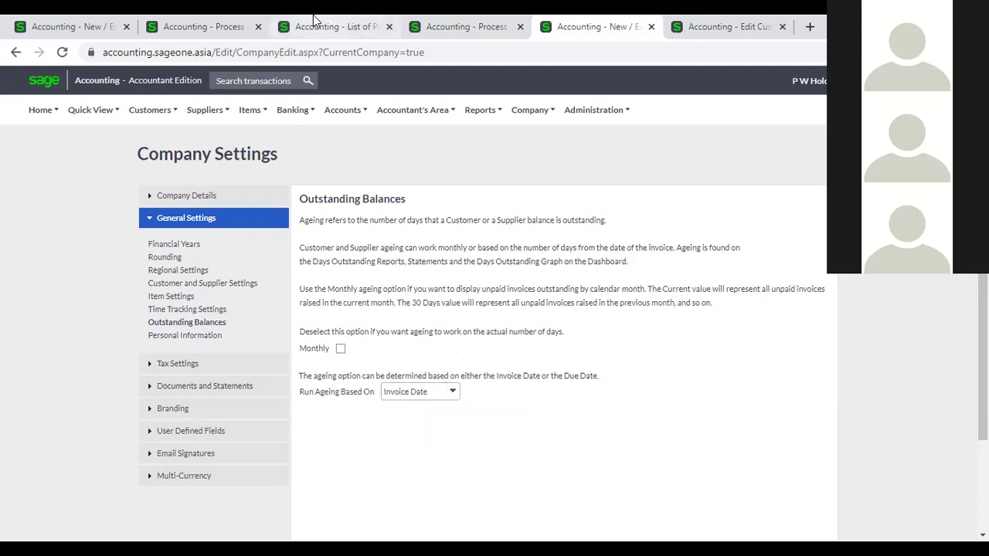
pyautogui.click(316, 24)
pyautogui.click(181, 112)
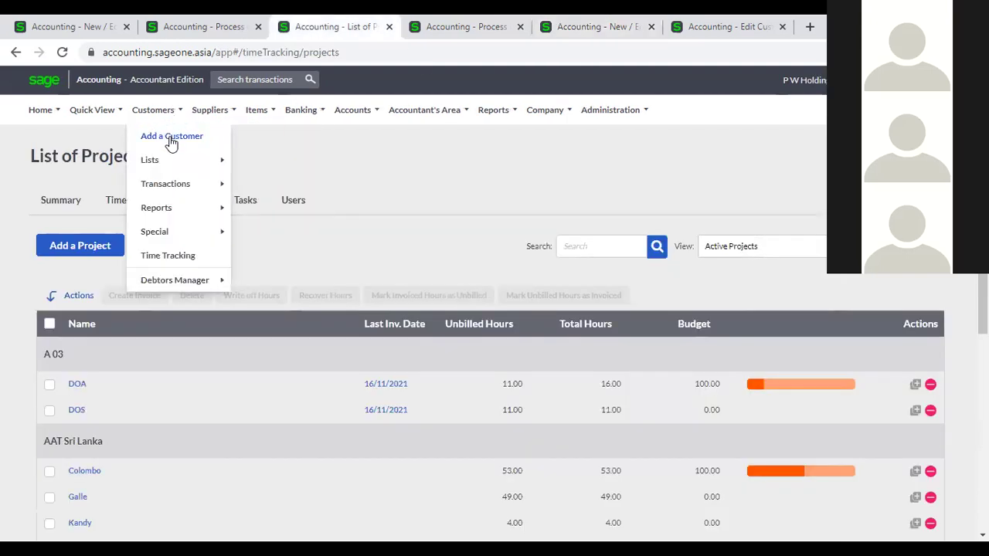
# Start a new customer and select its Due Date for Payment field.
pyautogui.moveTo(170, 159)
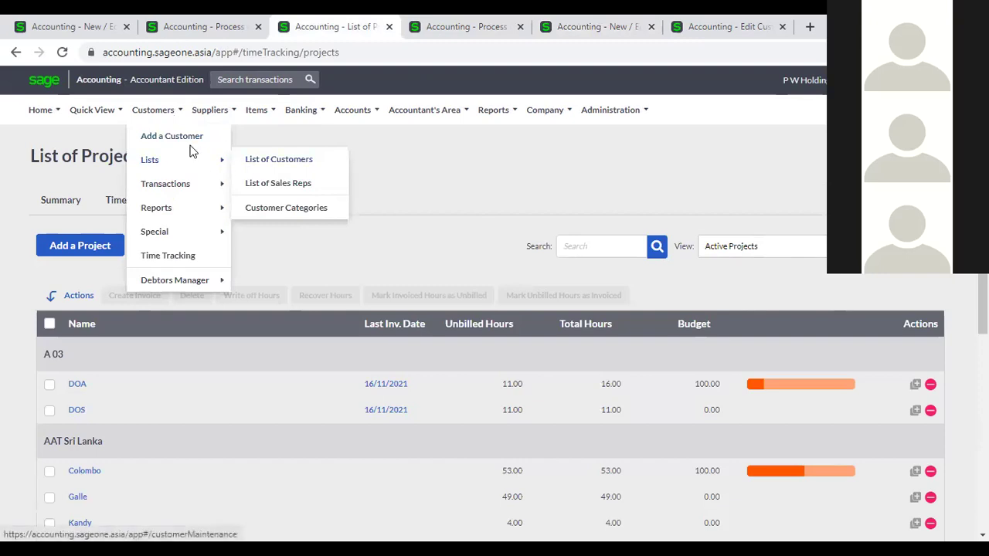
pyautogui.click(189, 148)
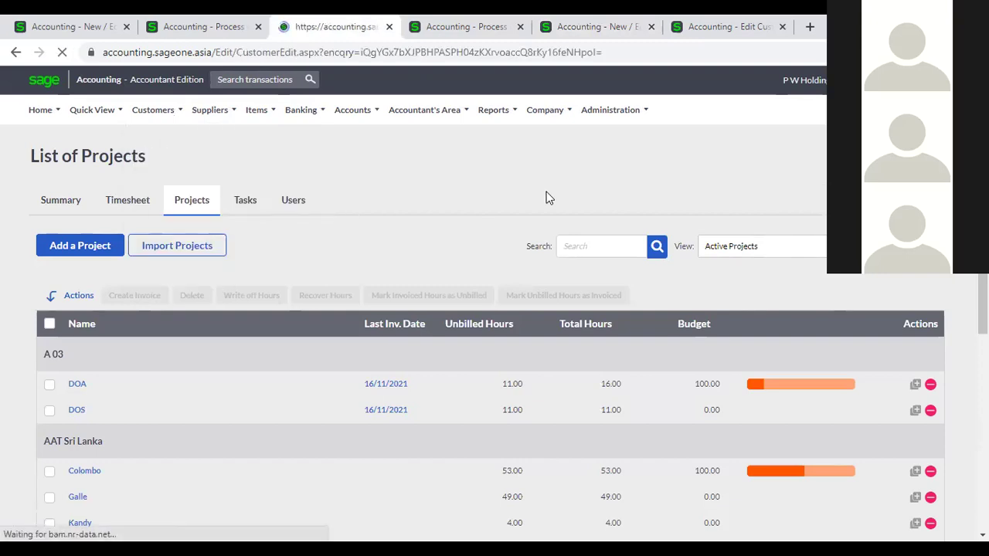
pyautogui.scroll(-4, 596, 337)
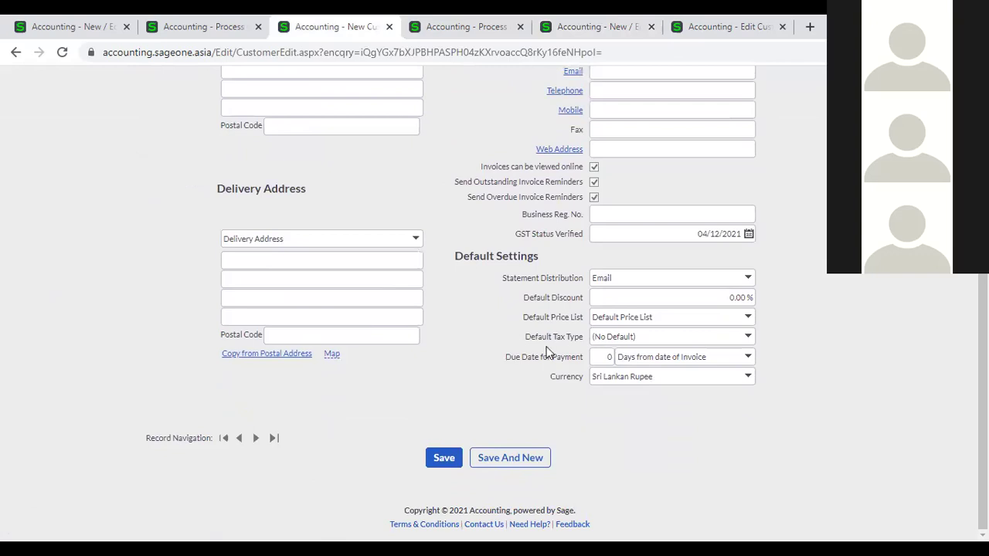
pyautogui.click(597, 356)
# In Company Settings, review the ageing basis choices and switch ageing to Due Date.
pyautogui.click(586, 31)
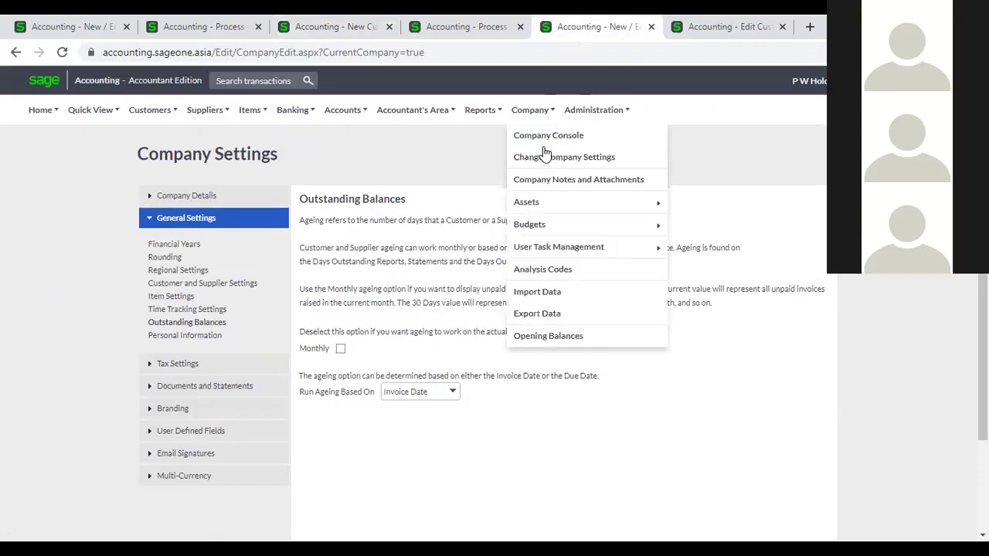
pyautogui.scroll(-1, 463, 363)
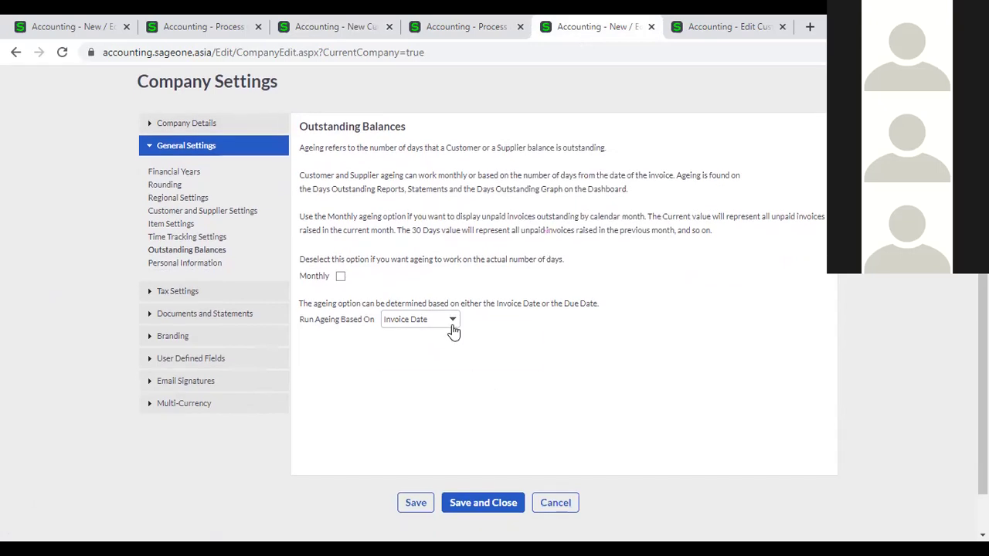
pyautogui.click(453, 324)
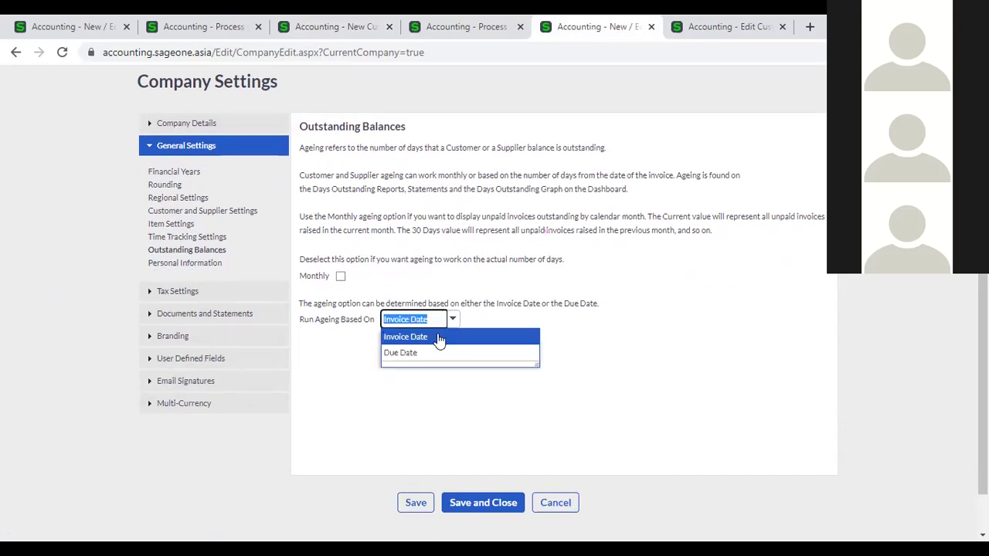
pyautogui.click(576, 339)
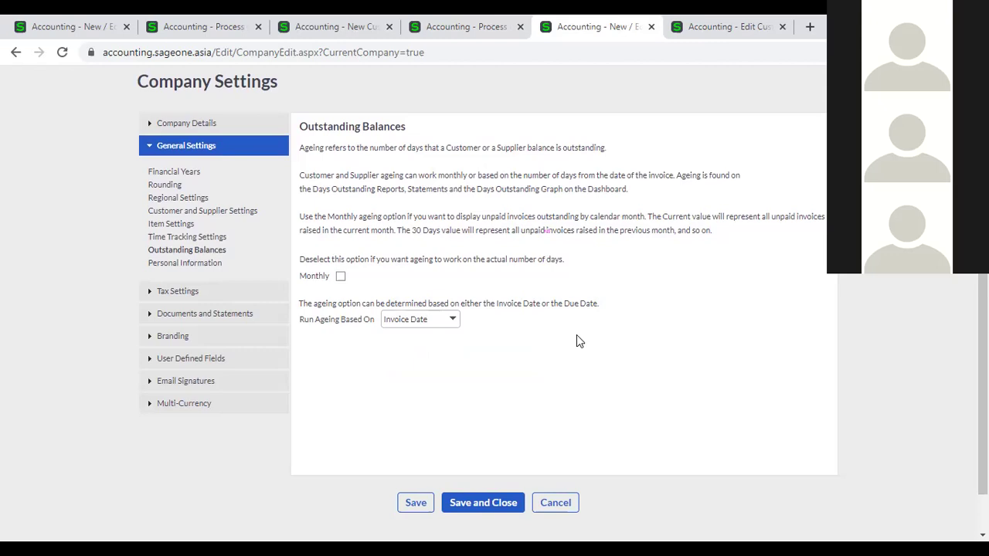
pyautogui.click(451, 324)
pyautogui.click(442, 353)
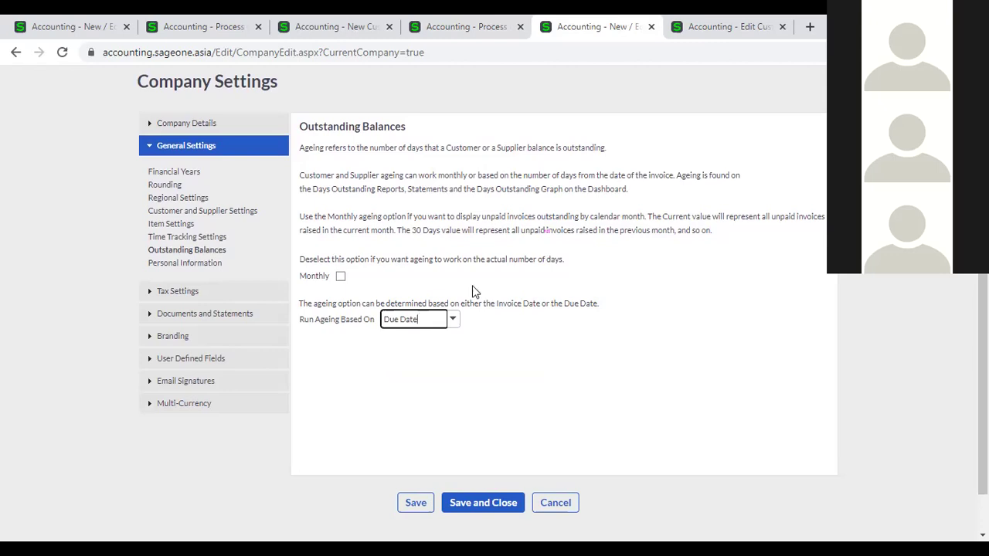
# Enter 30 days as the new customer's payment due term.
pyautogui.click(349, 26)
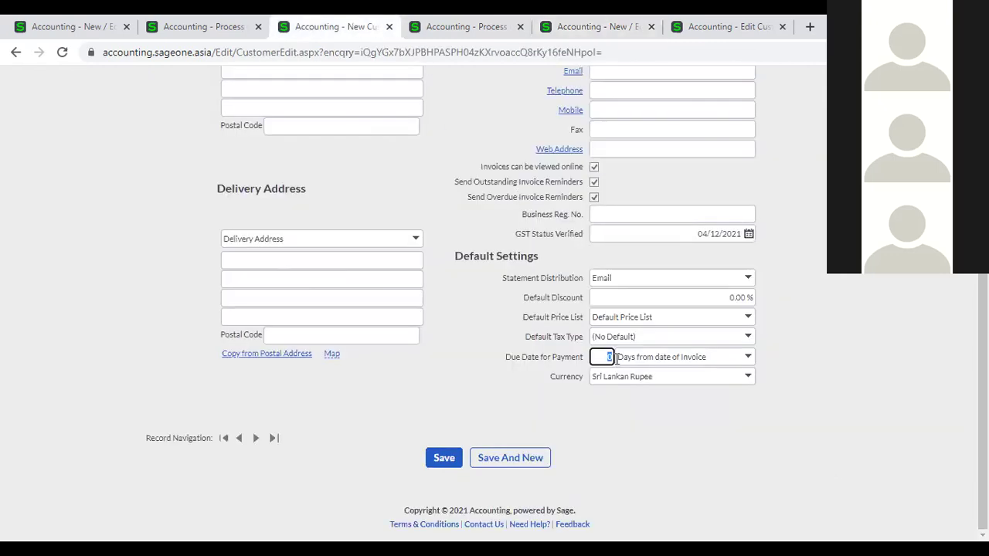
pyautogui.write('30')
pyautogui.click(681, 429)
# Switch ageing between Due Date and Invoice Date, finally leaving it on Invoice Date.
pyautogui.click(572, 27)
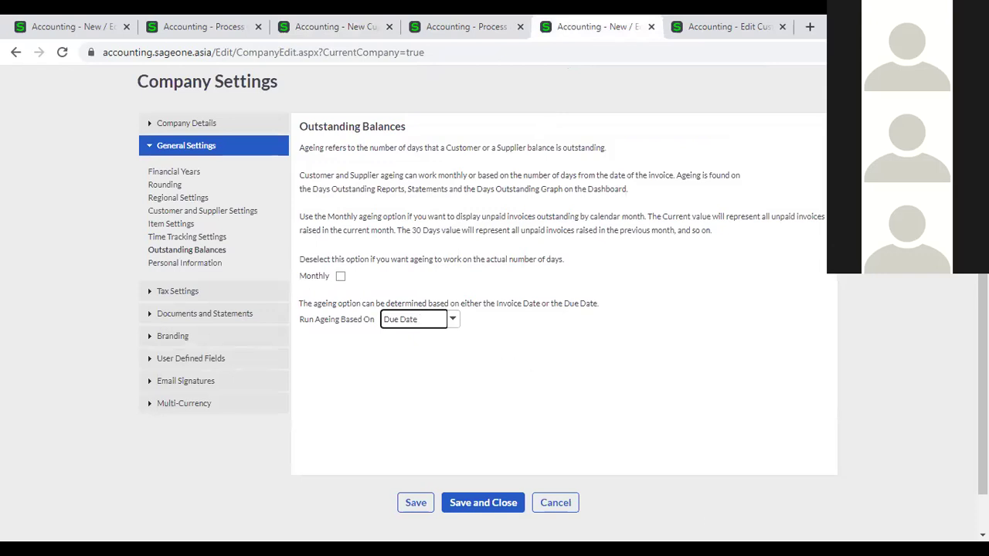
pyautogui.click(477, 351)
pyautogui.click(453, 319)
pyautogui.click(455, 337)
pyautogui.click(486, 360)
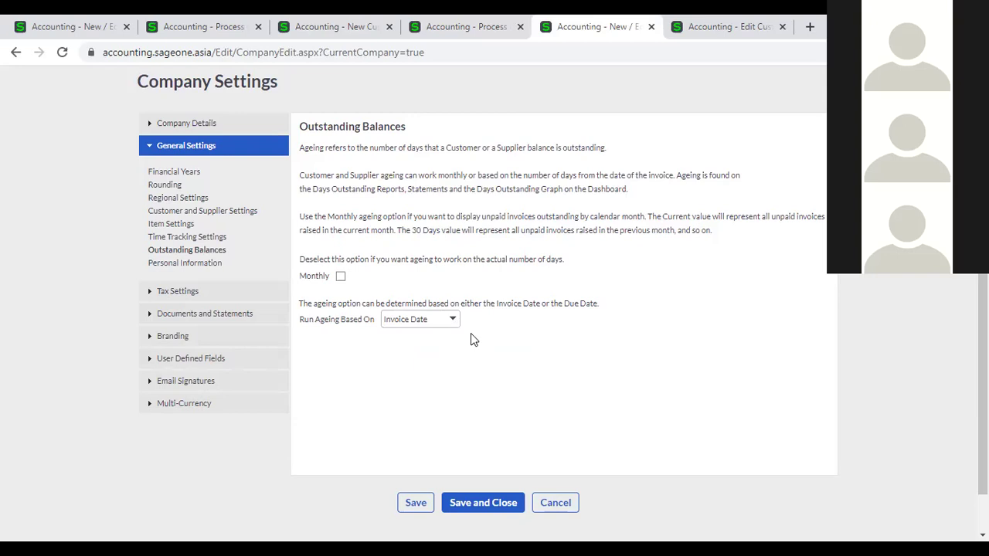
pyautogui.click(453, 319)
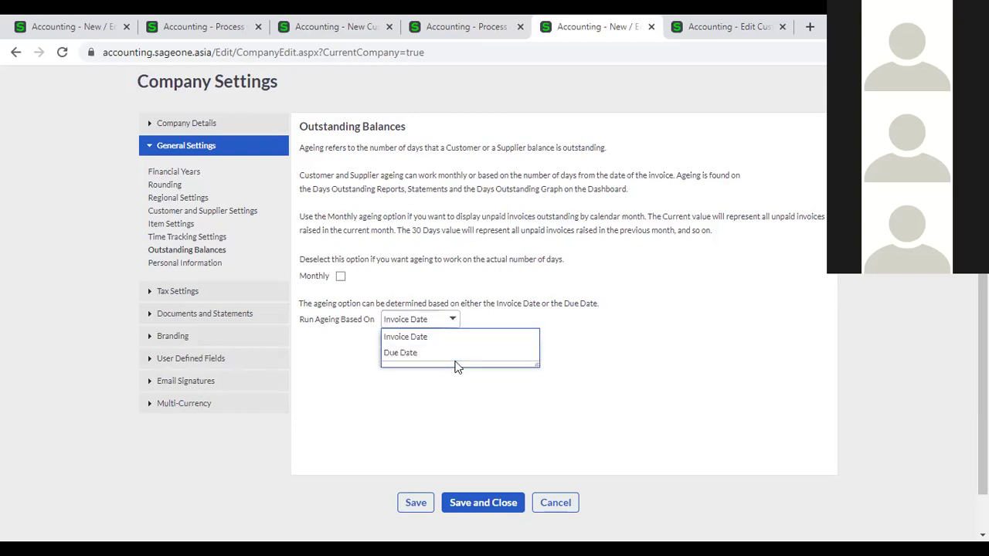
pyautogui.click(455, 357)
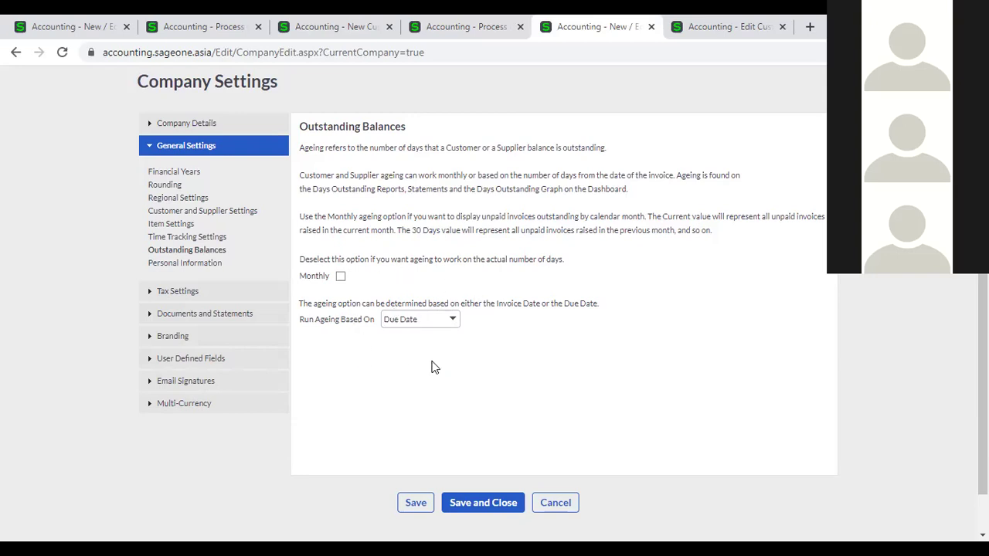
pyautogui.click(448, 320)
pyautogui.click(445, 336)
# Under Personal Information, choose a 10 years retention period and leave the Statutory reason untouched.
pyautogui.click(205, 266)
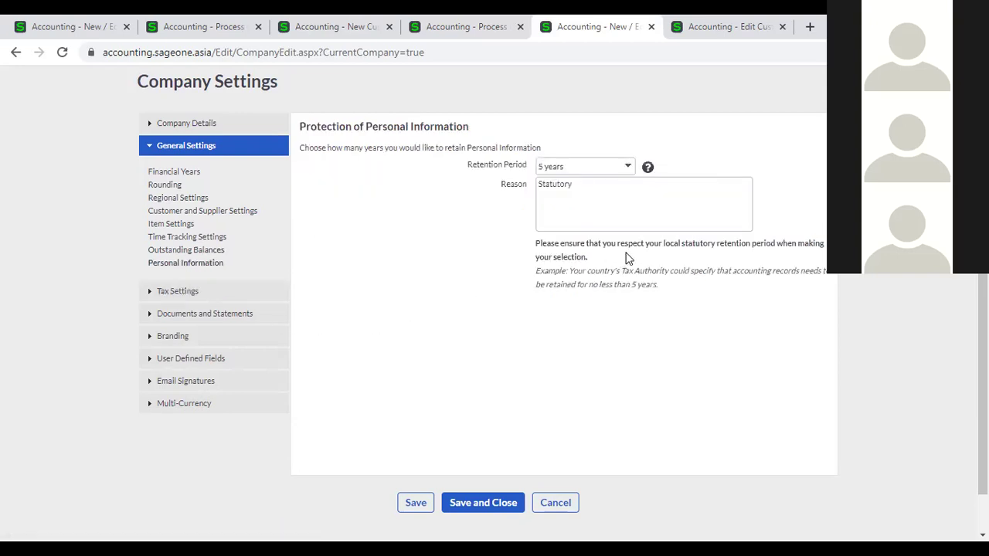
pyautogui.click(631, 170)
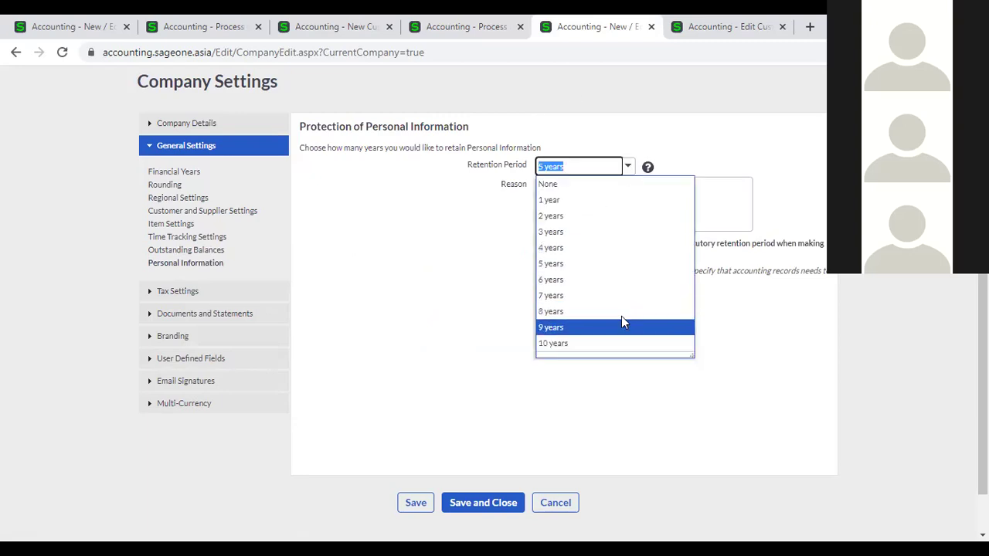
pyautogui.click(622, 349)
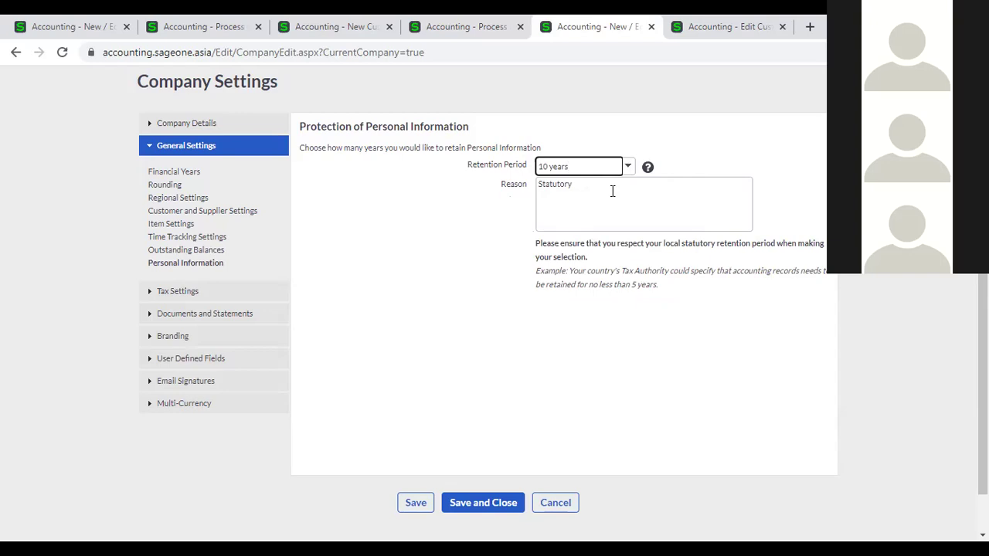
pyautogui.click(630, 167)
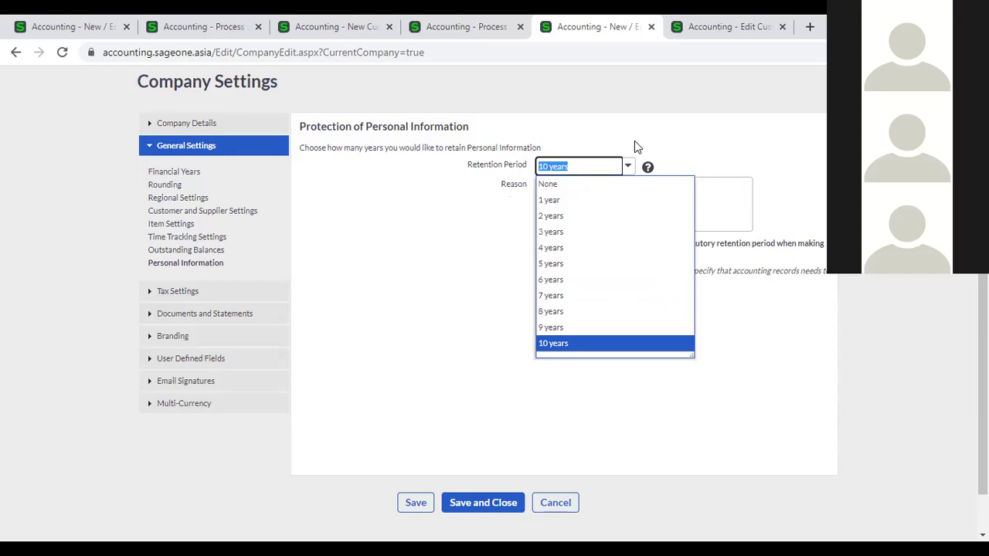
pyautogui.click(634, 148)
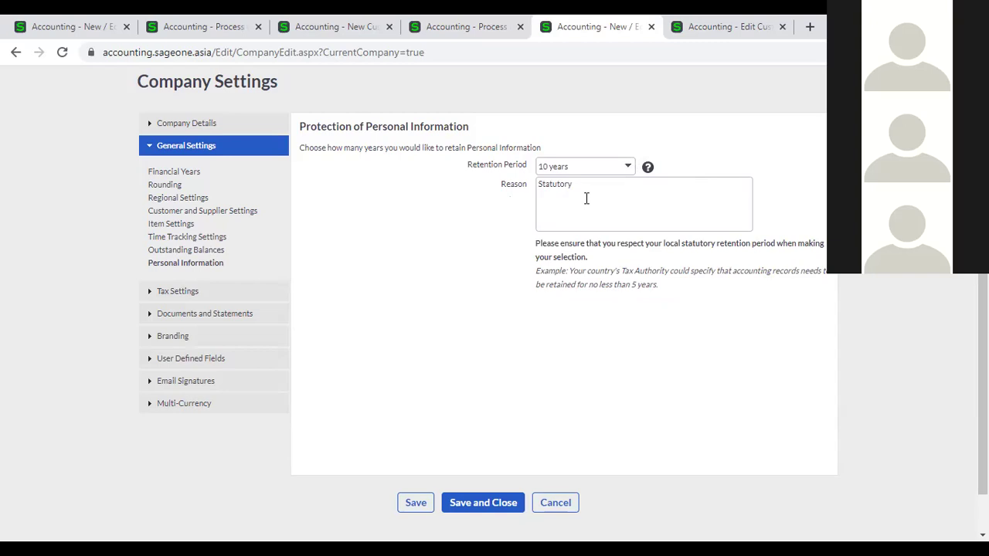
pyautogui.tripleClick(586, 199)
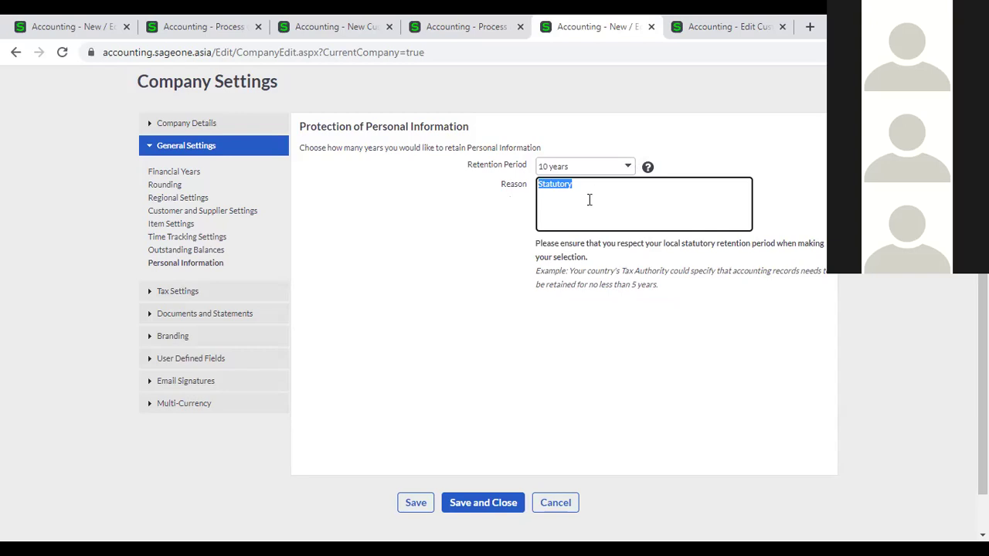
pyautogui.click(588, 201)
pyautogui.click(627, 168)
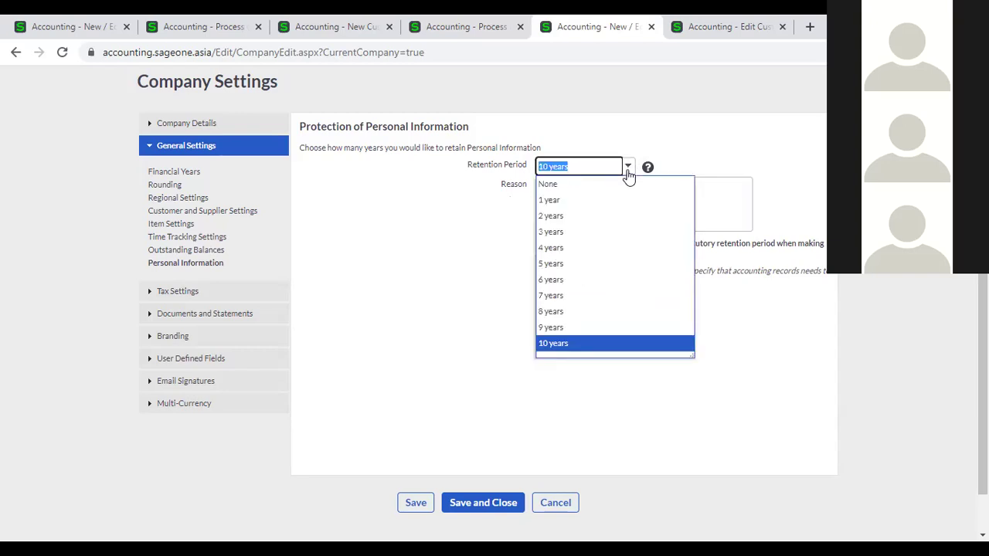
pyautogui.click(616, 134)
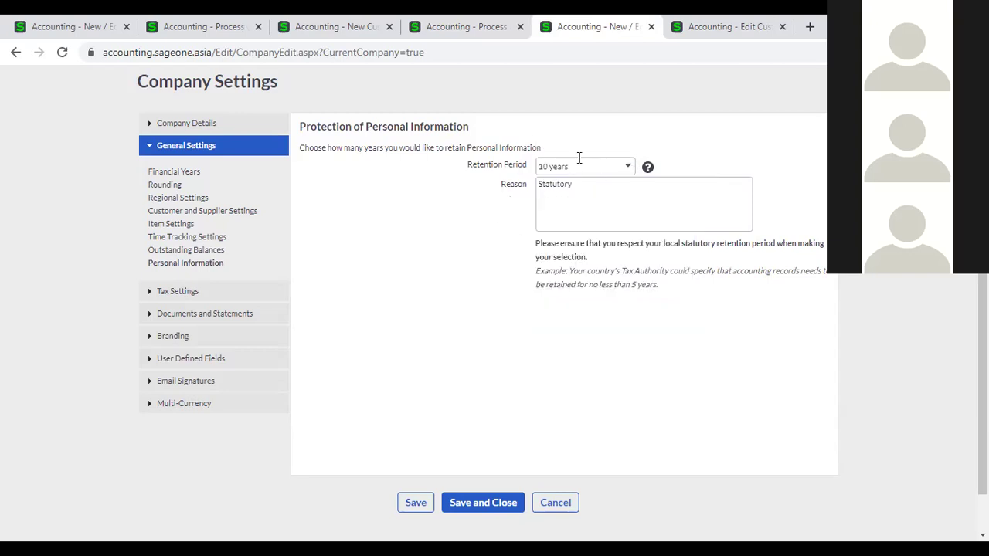
pyautogui.click(575, 202)
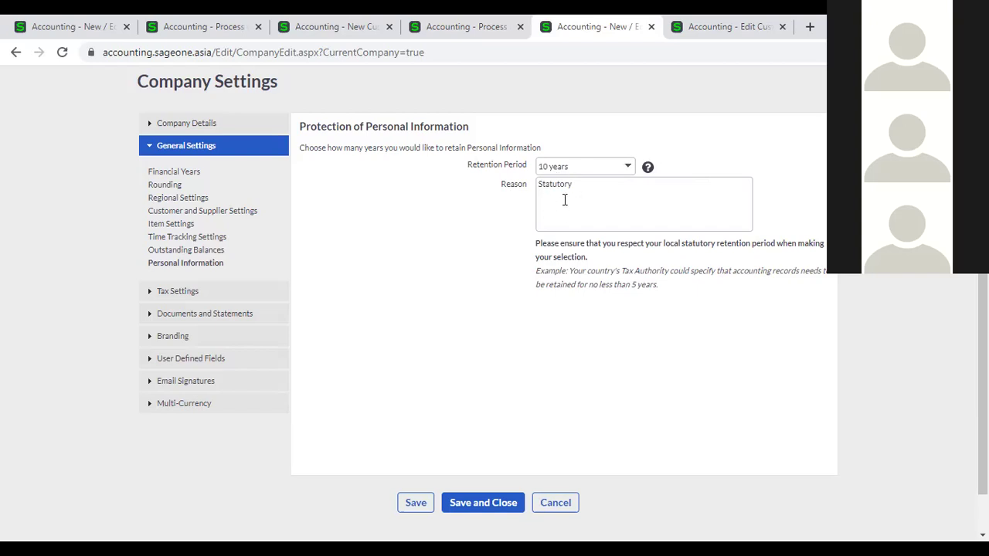
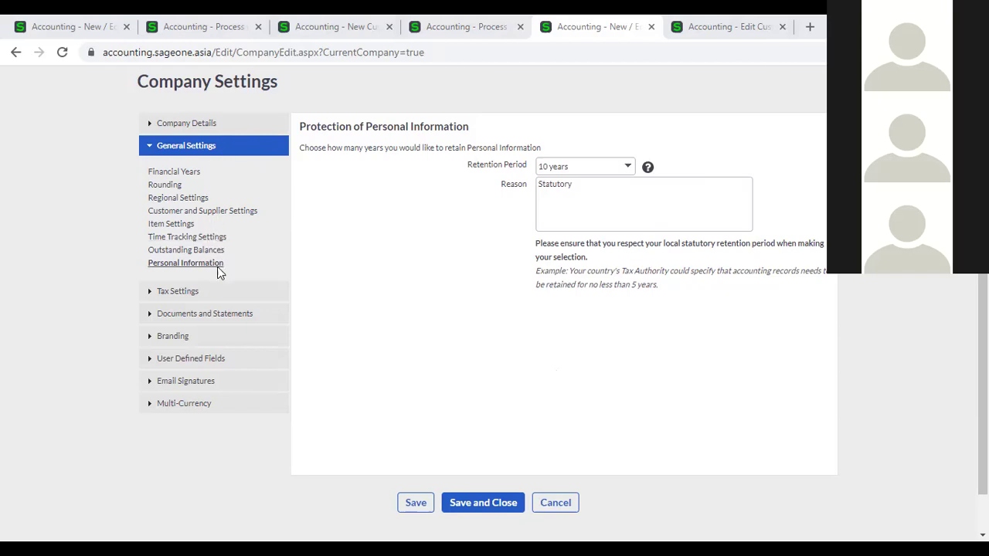
# Open the other company's VAT settings to see its Invoice Based VAT system and VAT types.
pyautogui.click(221, 297)
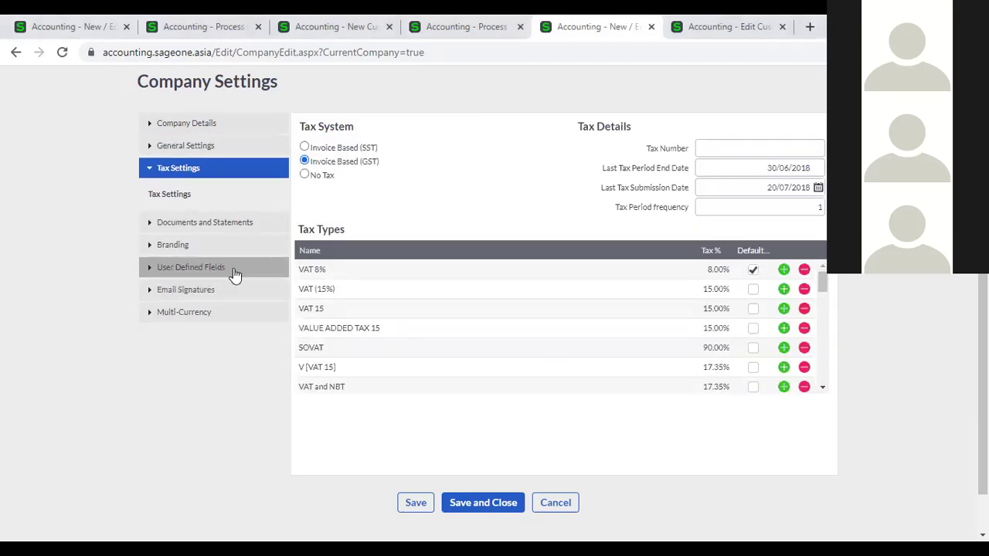
pyautogui.click(58, 26)
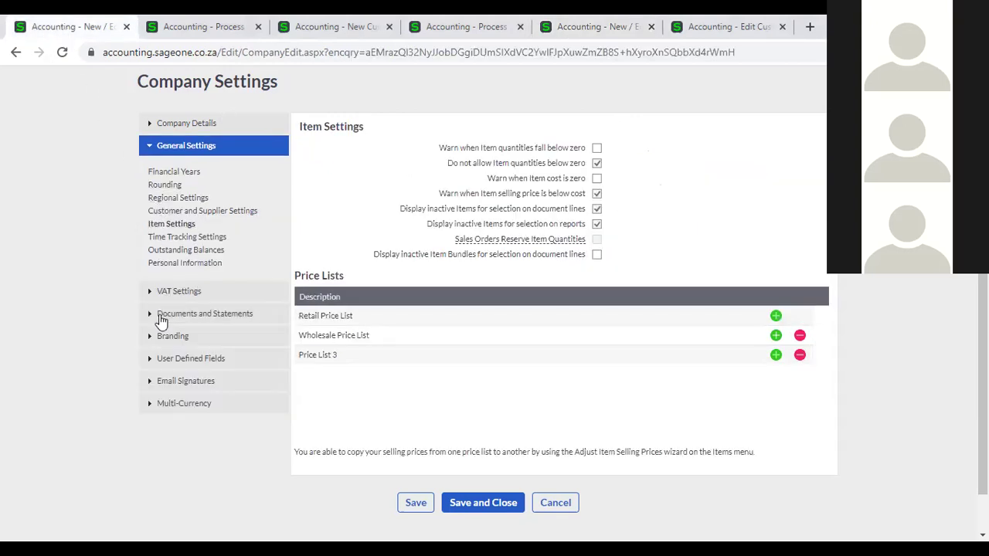
pyautogui.click(162, 291)
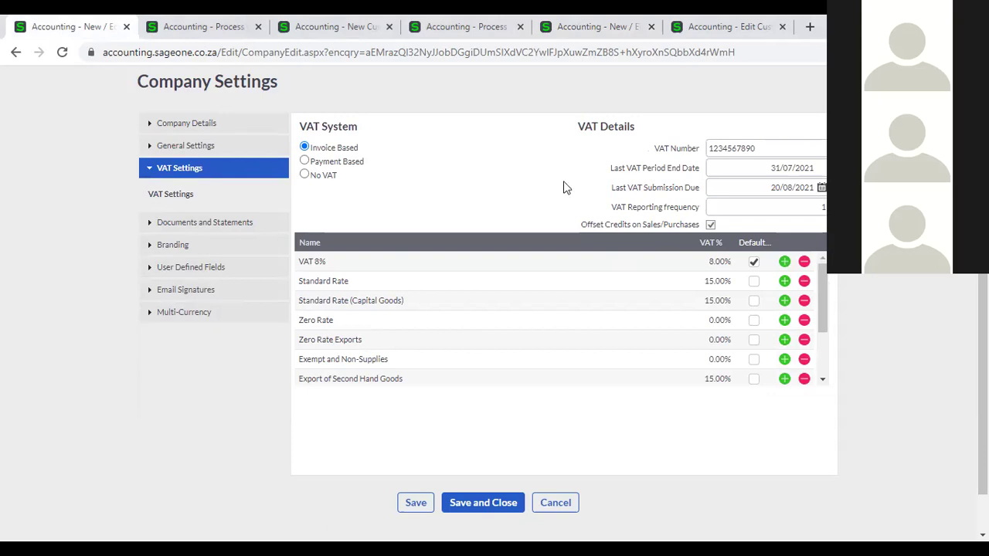
pyautogui.click(305, 176)
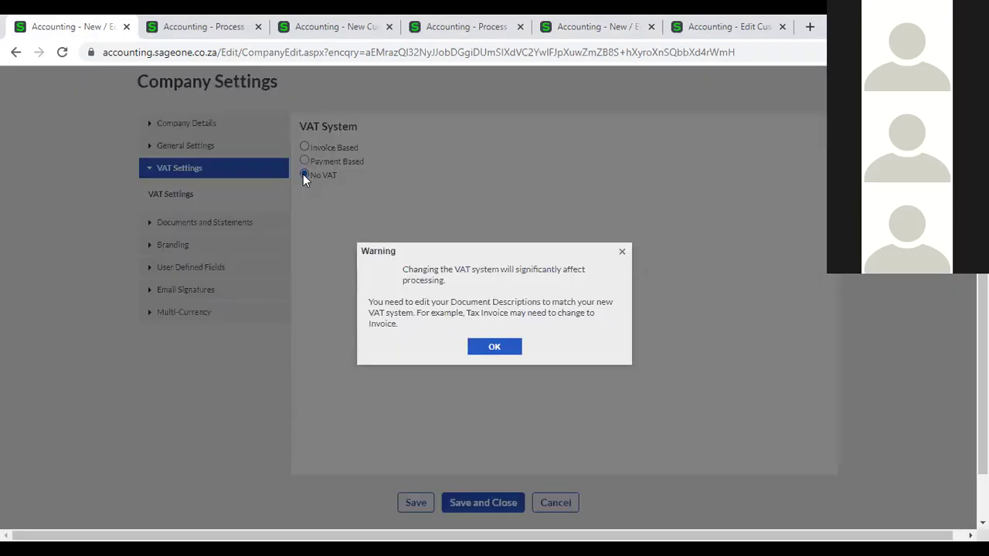
pyautogui.click(485, 349)
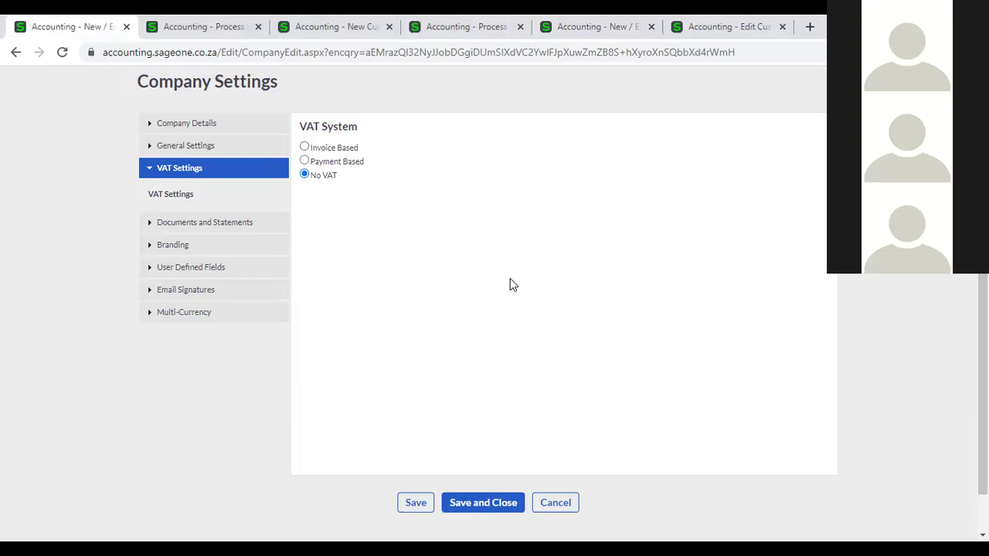
pyautogui.click(304, 148)
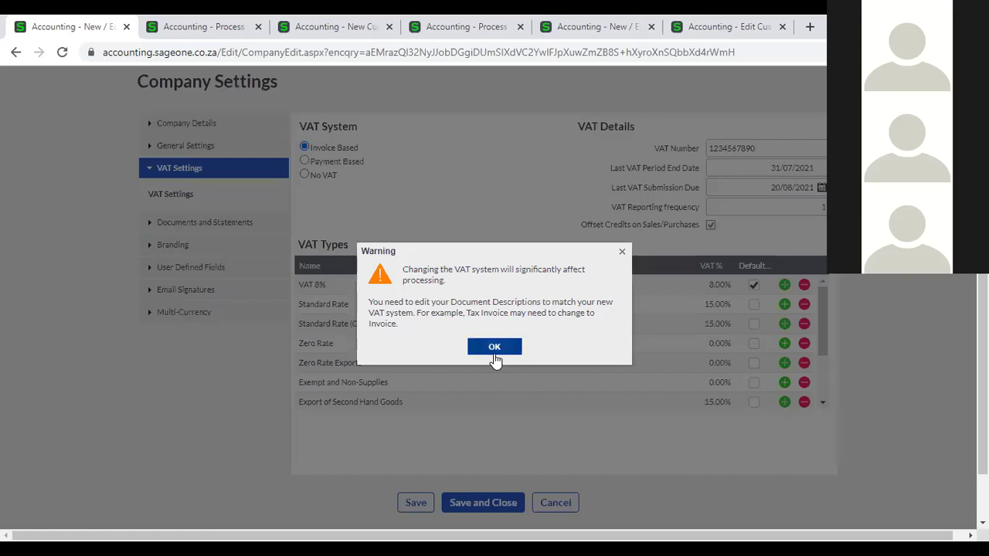
pyautogui.click(494, 349)
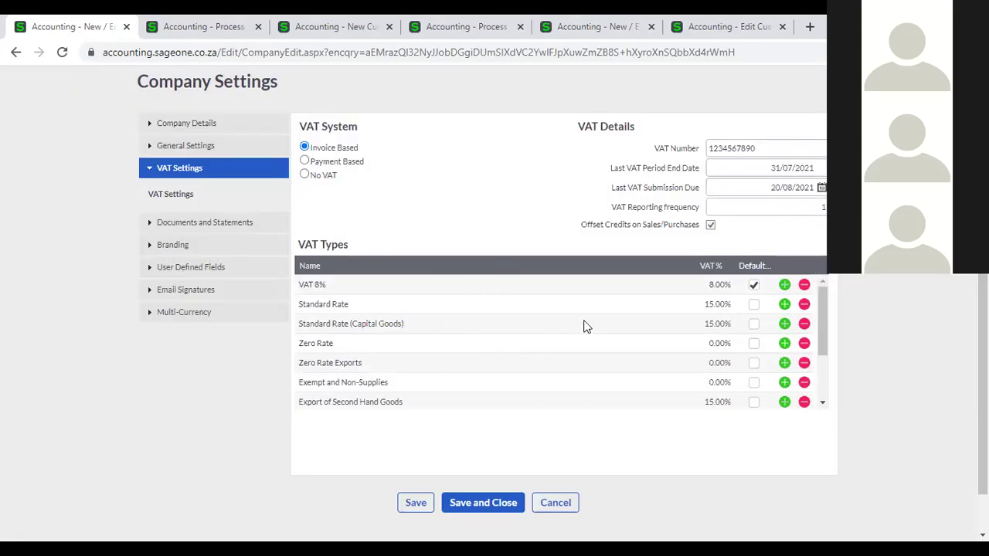
pyautogui.doubleClick(748, 148)
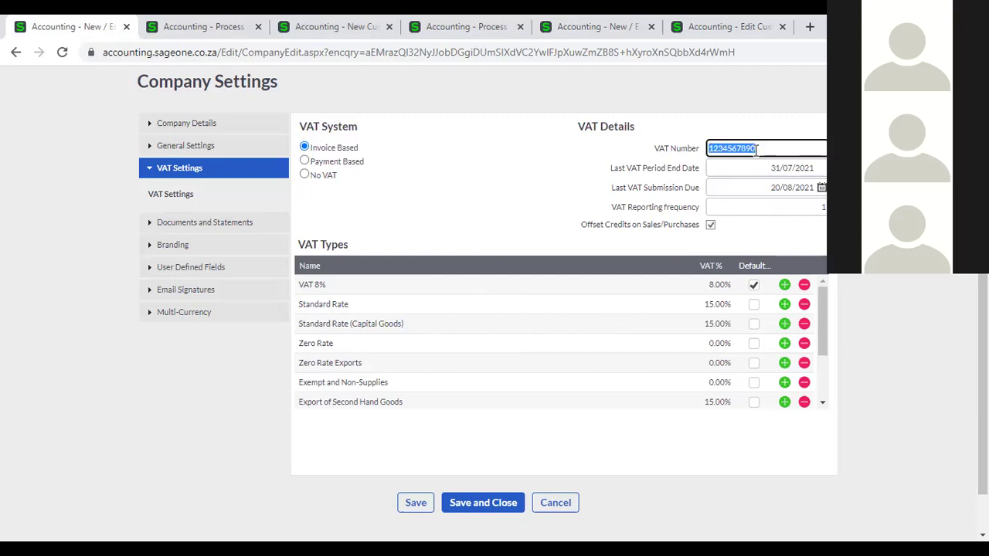
pyautogui.click(777, 173)
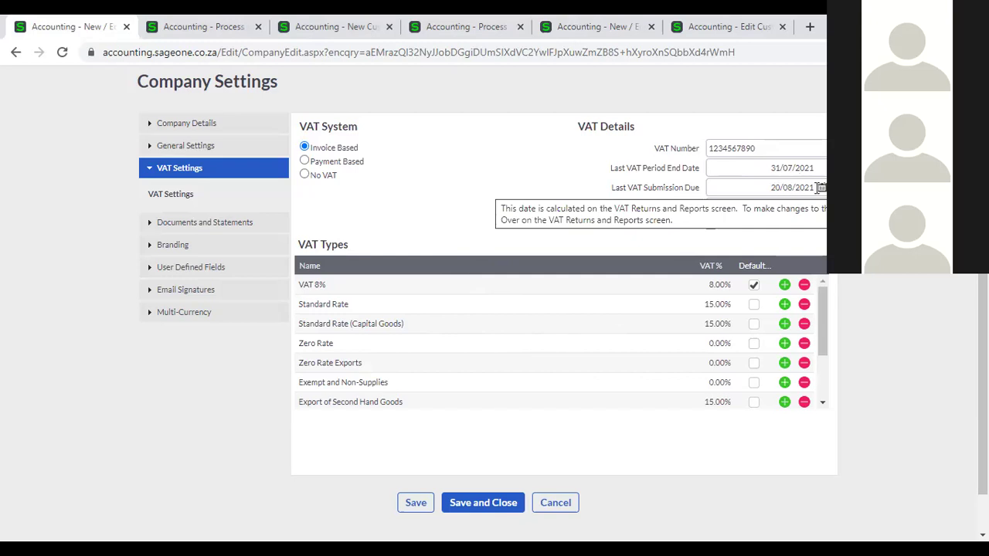
pyautogui.click(821, 209)
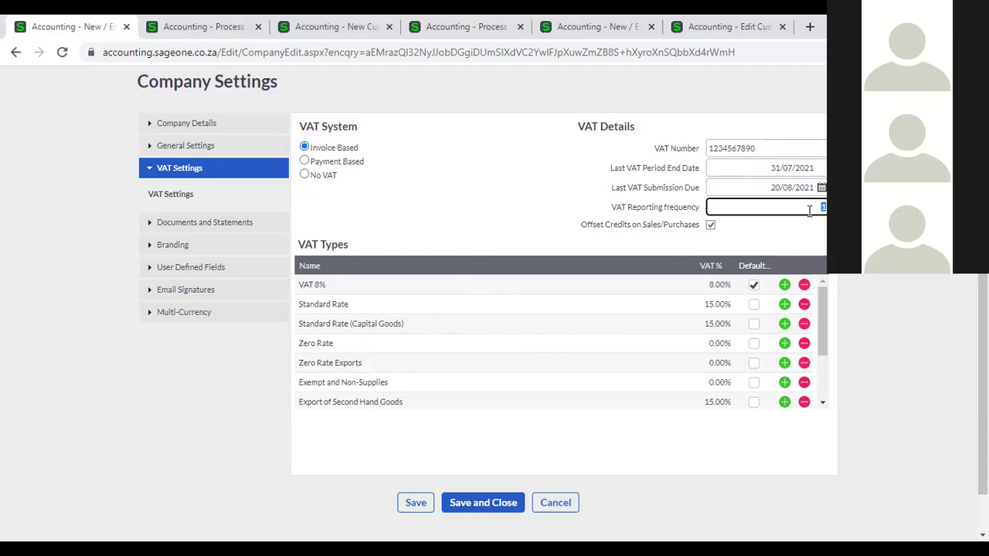
pyautogui.click(873, 288)
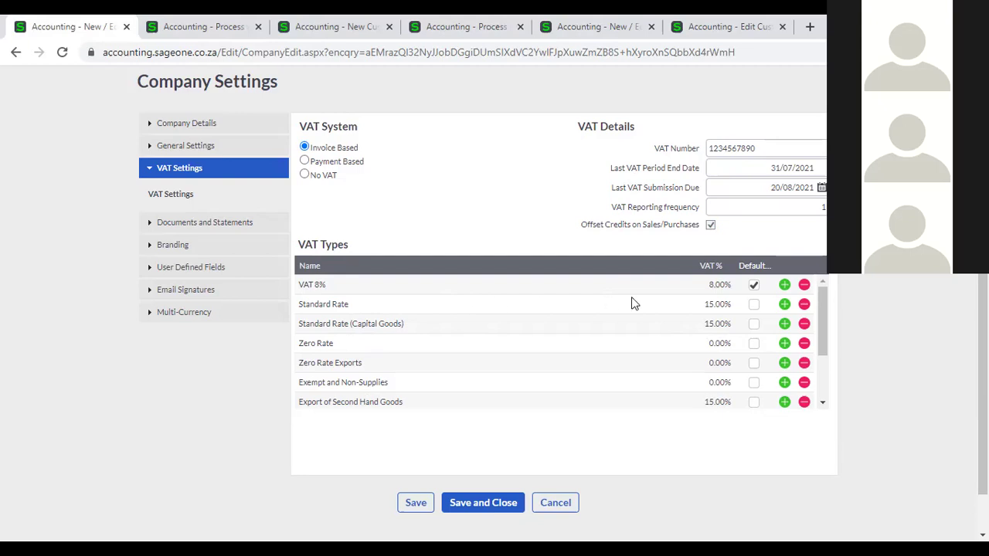
pyautogui.click(722, 287)
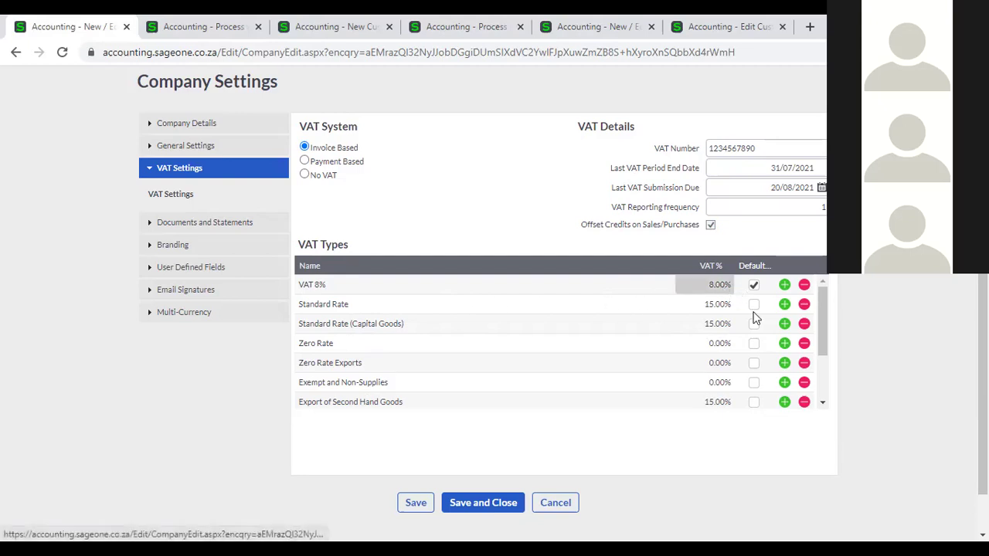
pyautogui.scroll(-2, 800, 334)
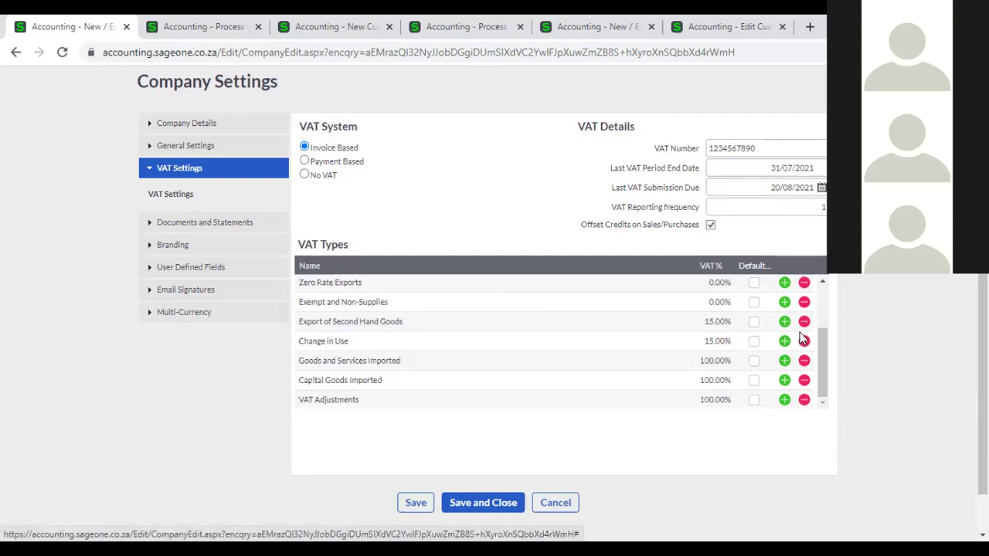
pyautogui.click(783, 402)
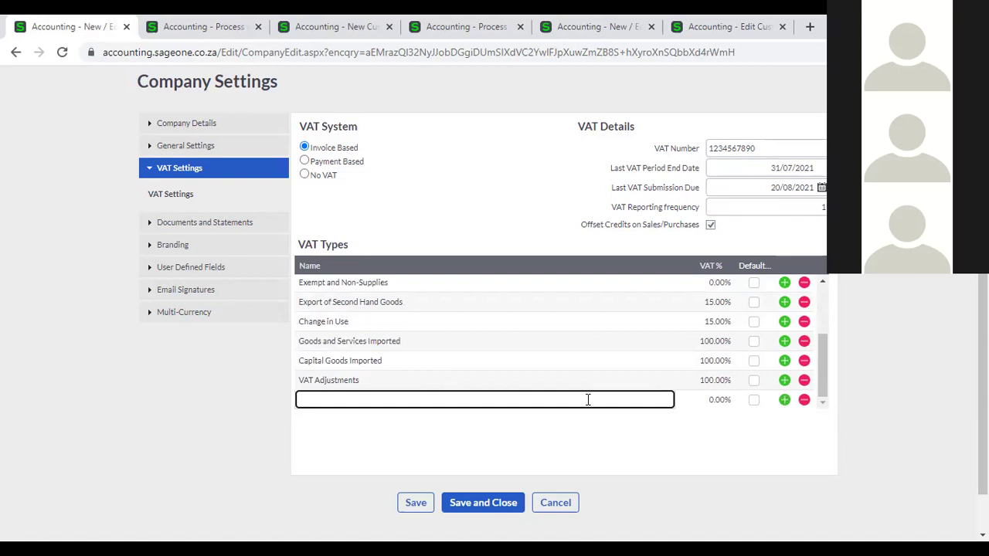
pyautogui.write('VAT 8%')
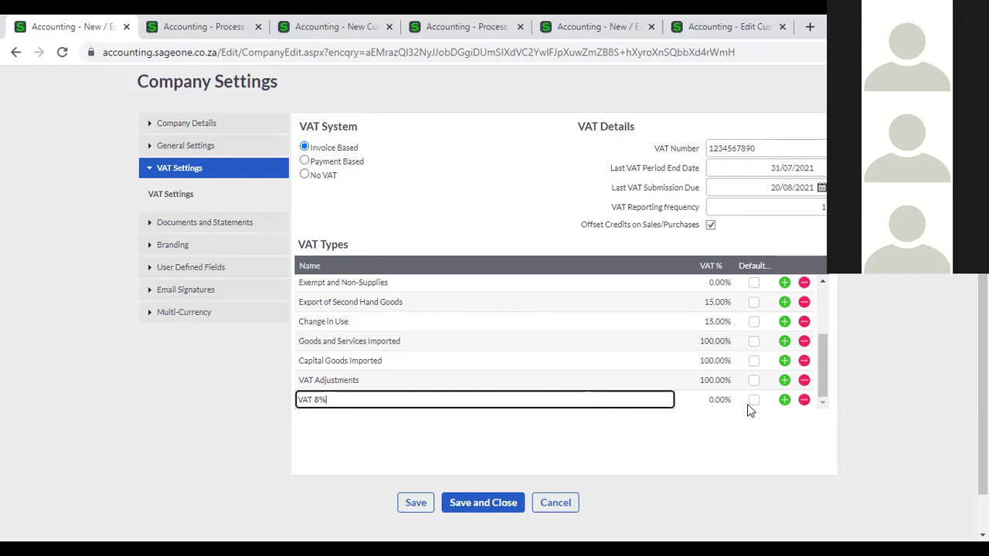
pyautogui.click(804, 400)
pyautogui.scroll(3, 689, 331)
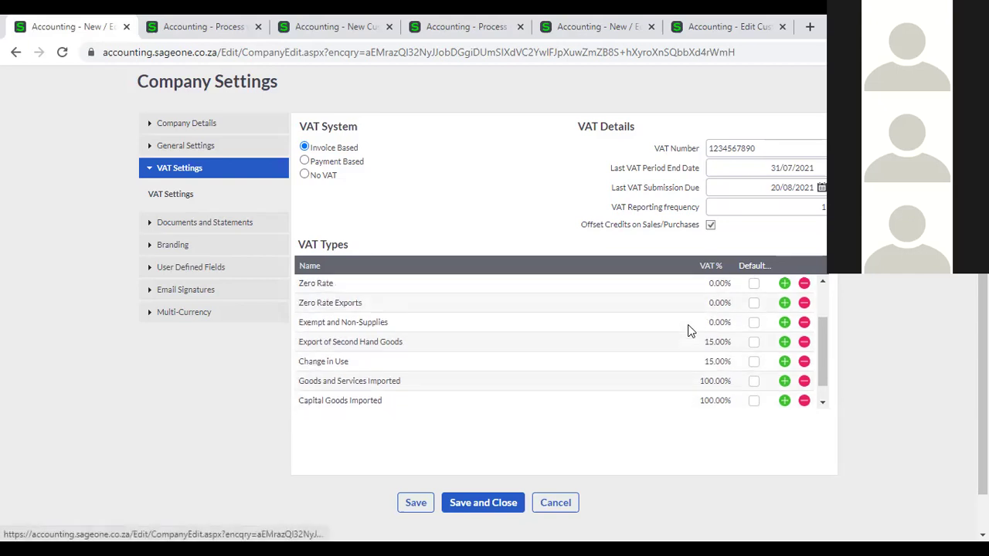
pyautogui.scroll(1, 610, 345)
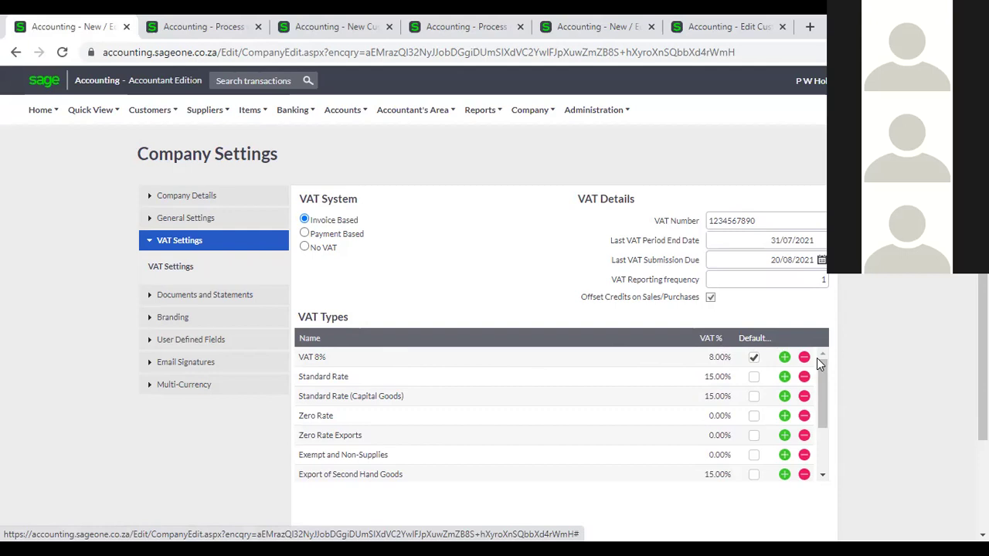
pyautogui.scroll(-2, 599, 406)
pyautogui.scroll(-1, 599, 405)
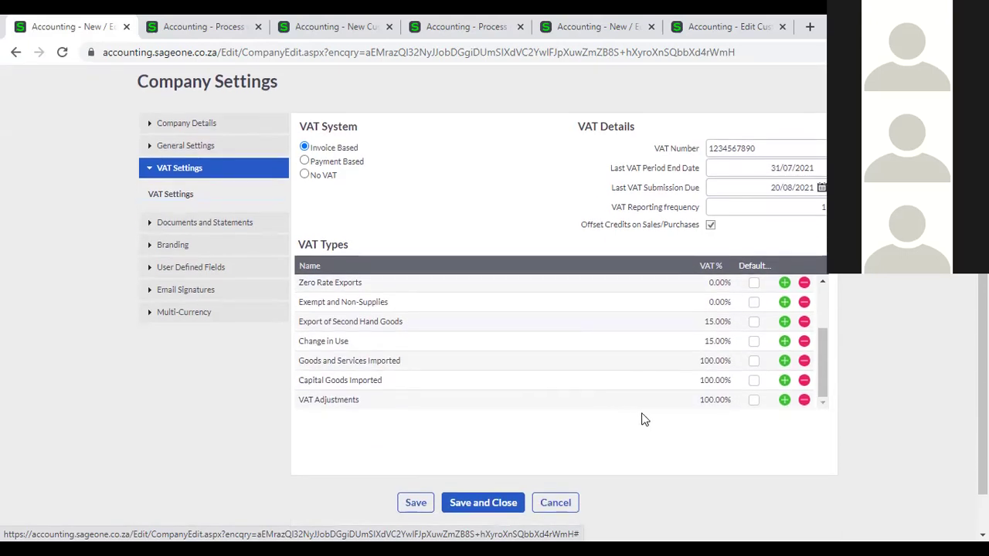
# Delete the imports, change-in-use, adjustments, second-hand goods and Zero Rate VAT types, keeping in-use Exempt and Non-Supplies.
pyautogui.click(804, 361)
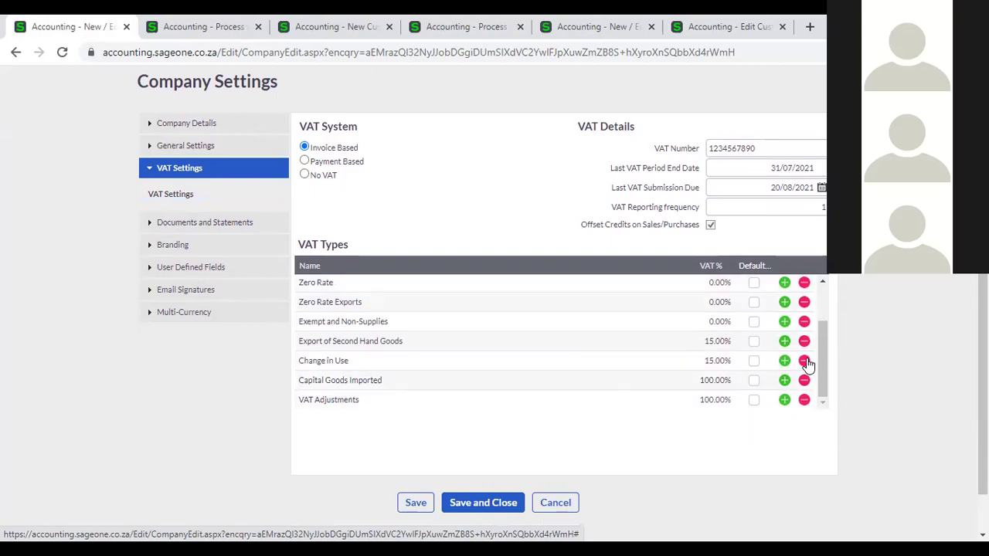
pyautogui.click(804, 360)
pyautogui.click(804, 401)
pyautogui.click(804, 401)
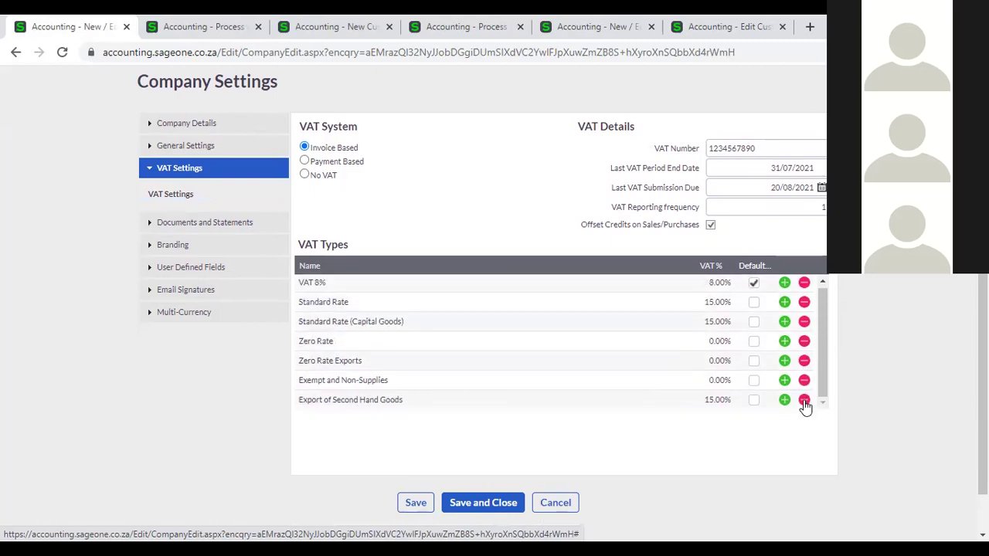
pyautogui.click(804, 401)
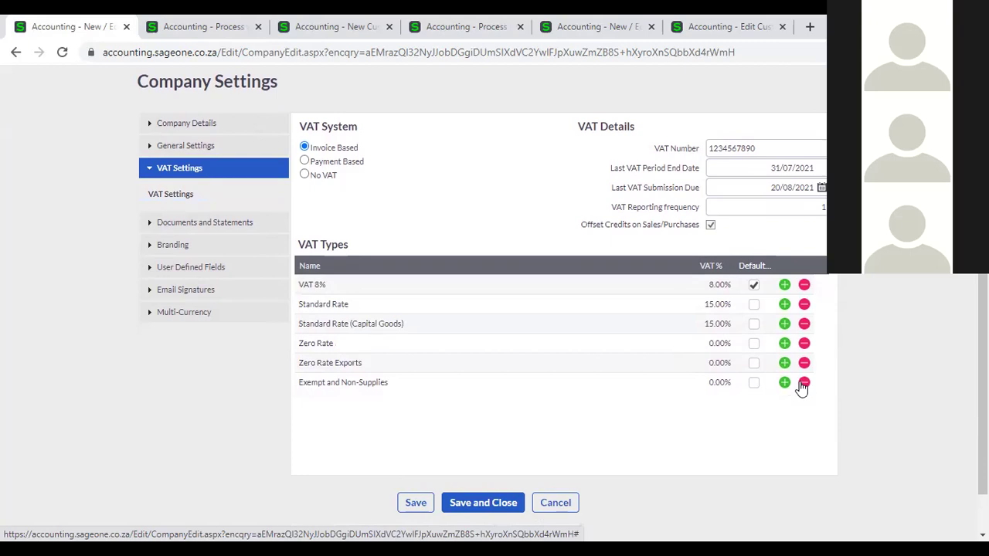
pyautogui.click(802, 383)
pyautogui.click(493, 328)
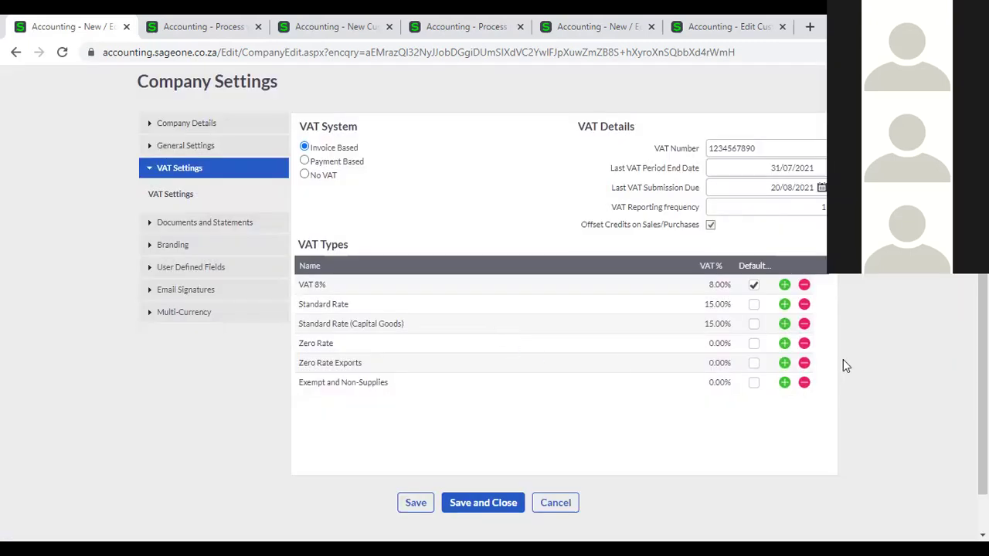
pyautogui.click(805, 345)
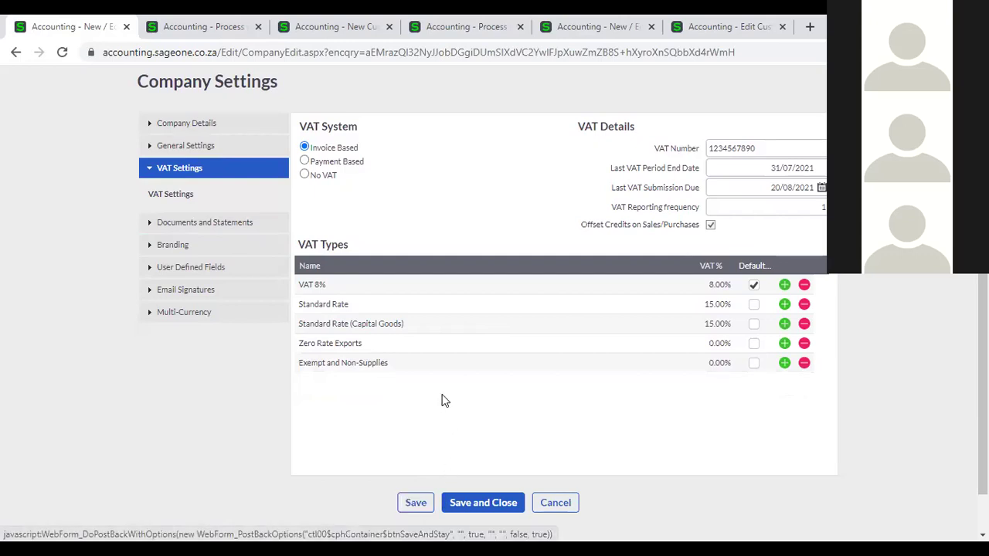
# Add a blank VAT type line below Exempt and Non-Supplies, leaving its rate at 0.00%.
pyautogui.click(784, 363)
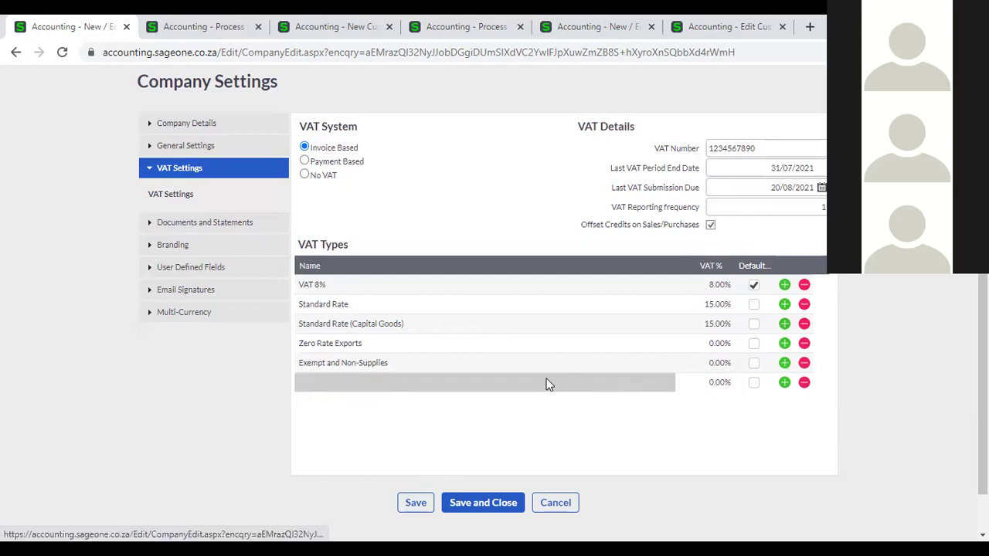
pyautogui.click(507, 383)
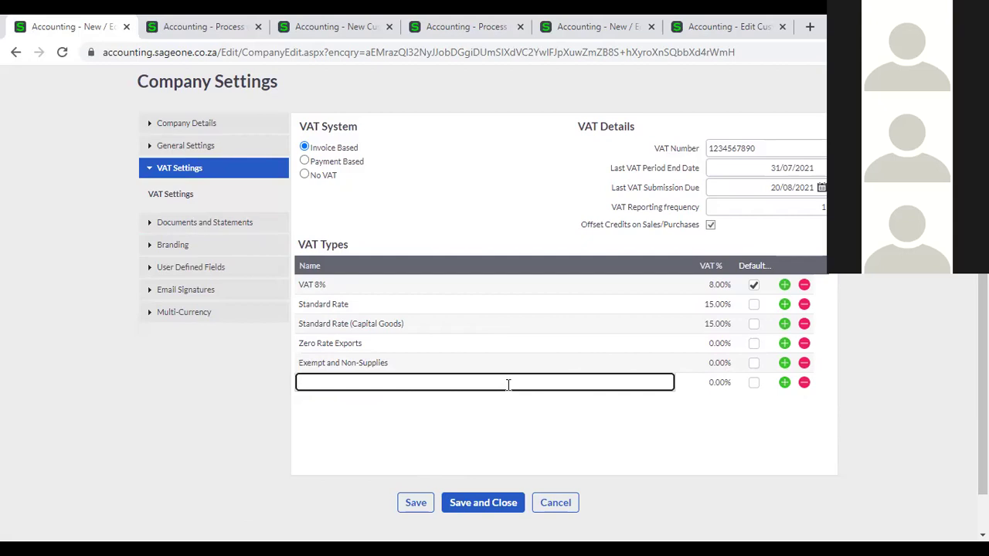
pyautogui.click(710, 384)
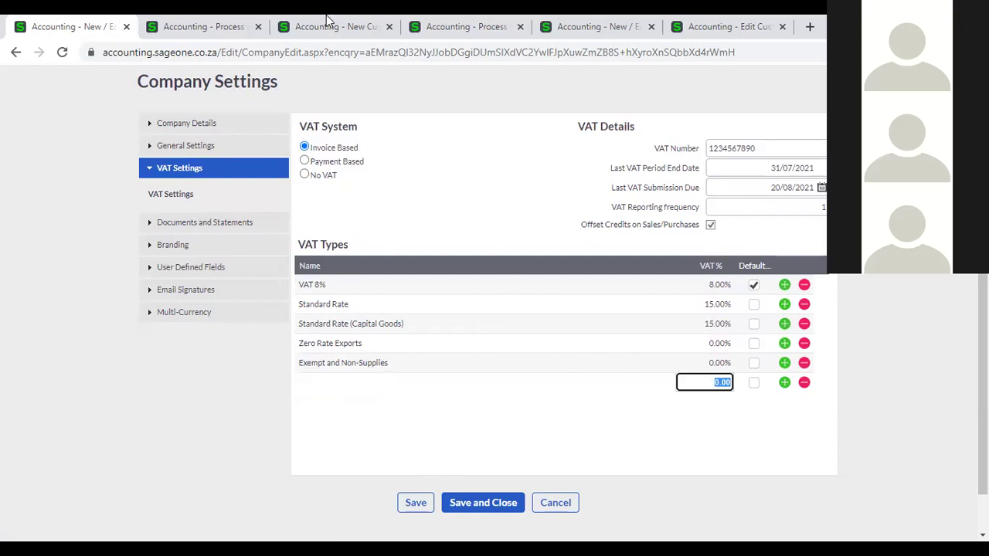
pyautogui.click(235, 519)
# Add a second blank VAT type line, again leaving the rate at 0.00%.
pyautogui.click(783, 383)
pyautogui.click(567, 384)
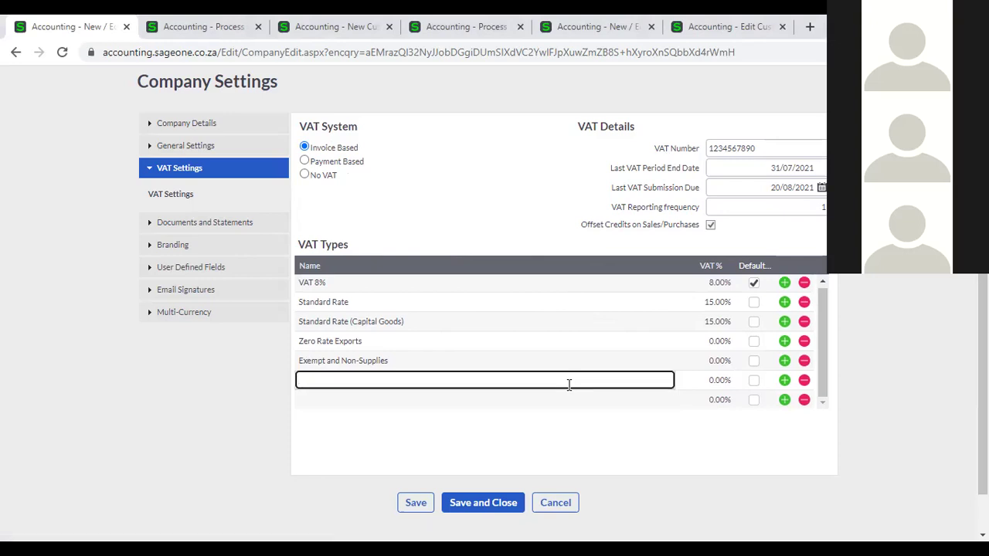
pyautogui.click(714, 380)
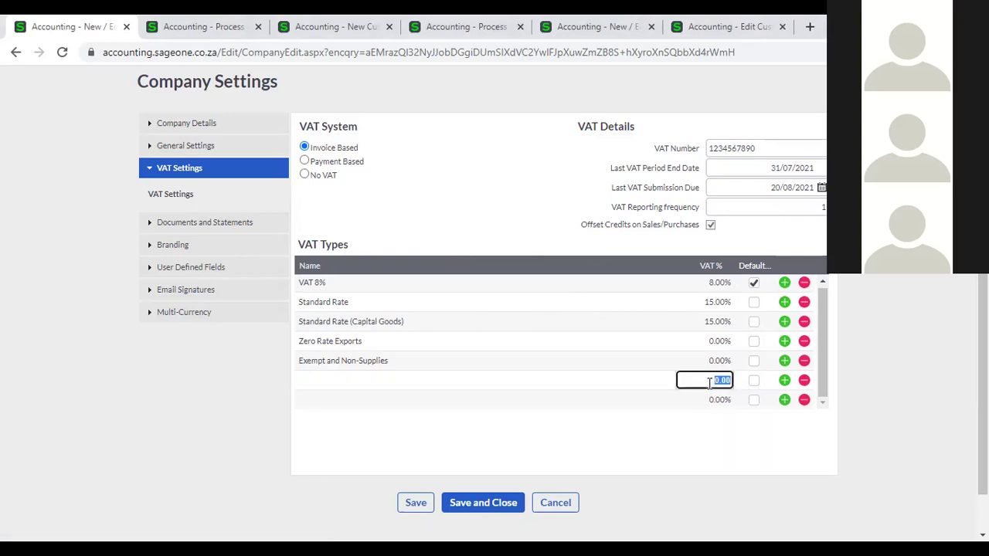
pyautogui.click(518, 284)
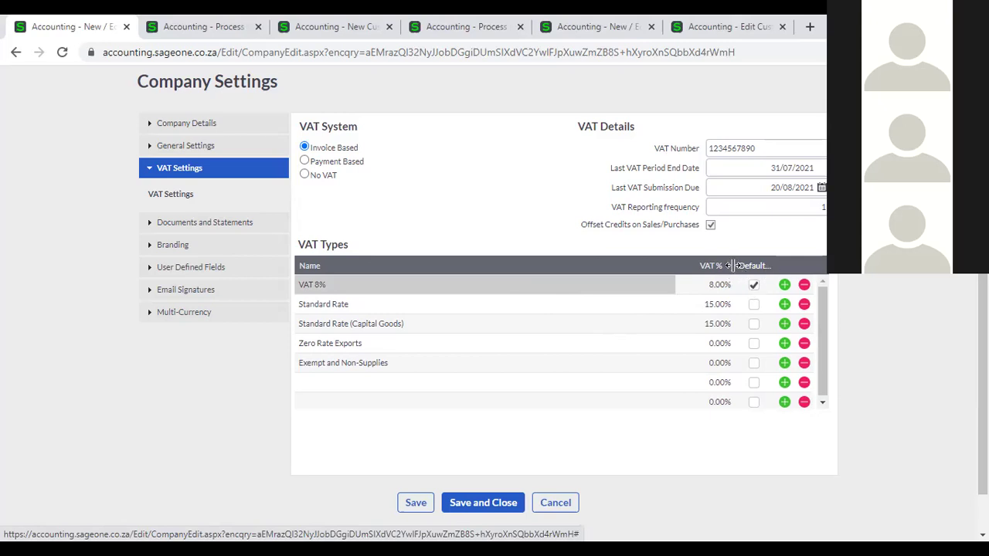
# Rearrange the VAT types table so the VAT % column sits before Default.
pyautogui.moveTo(704, 264)
pyautogui.mouseDown()
pyautogui.moveTo(683, 260)
pyautogui.moveTo(717, 269)
pyautogui.moveTo(689, 260)
pyautogui.mouseUp()
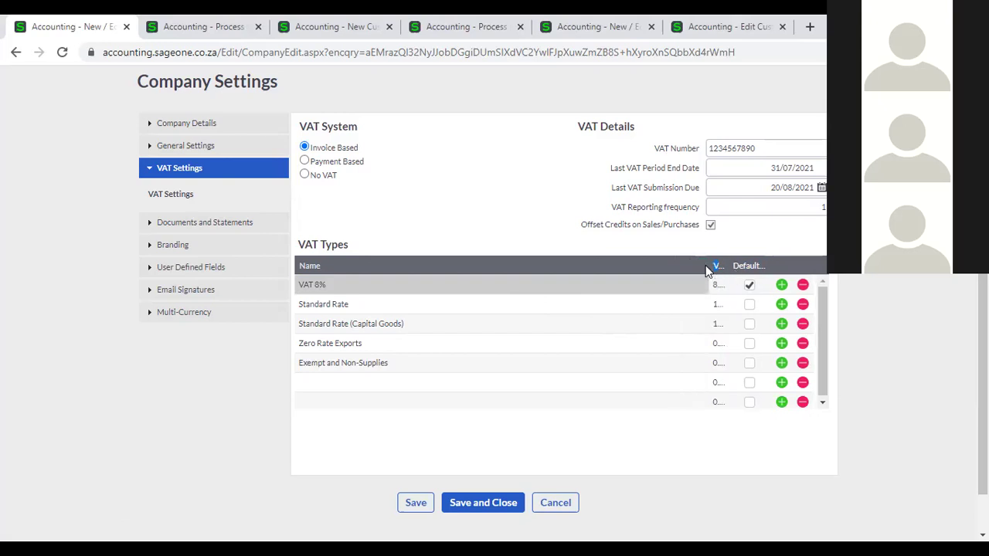
pyautogui.moveTo(740, 269); pyautogui.dragTo(641, 266)
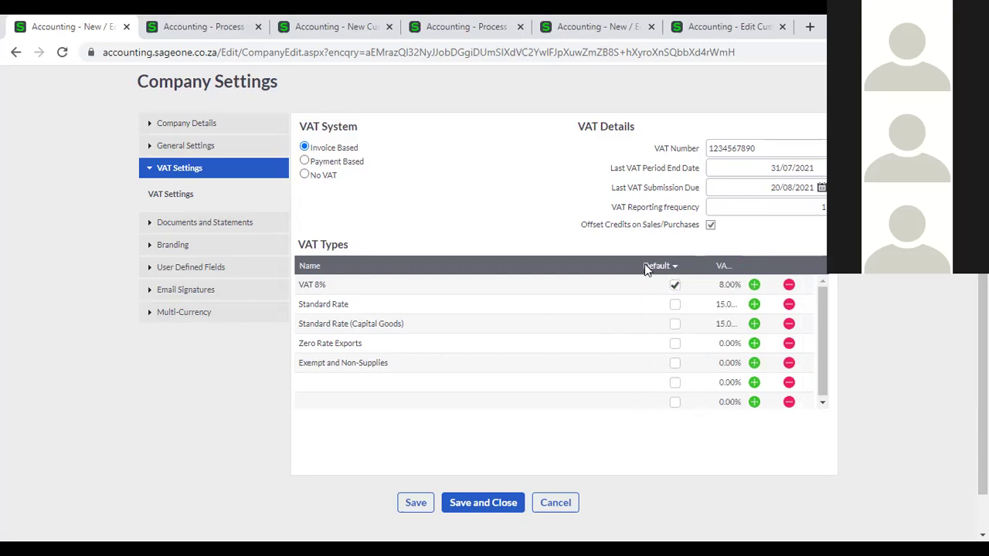
pyautogui.moveTo(719, 265); pyautogui.dragTo(635, 270)
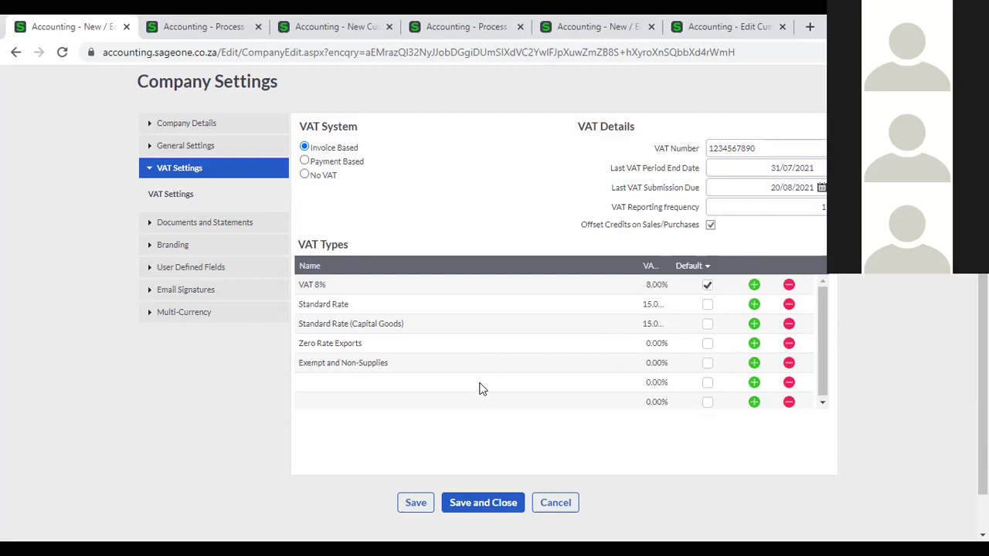
pyautogui.click(417, 502)
# Name the empty VAT type line 'SVAT 8%', leaving its rate at 0.00%.
pyautogui.click(392, 386)
pyautogui.write('S')
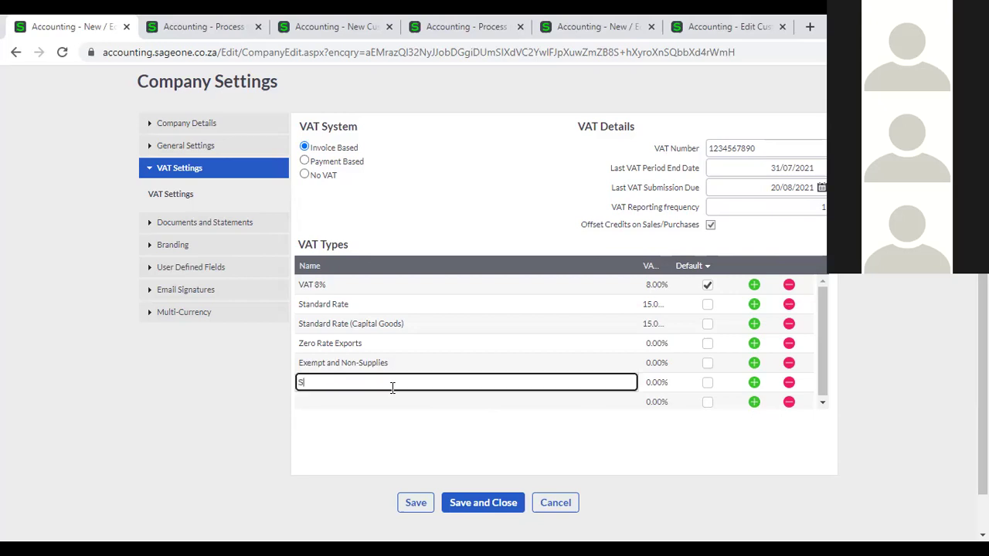
pyautogui.write('VAT 8%')
pyautogui.press('Tab')
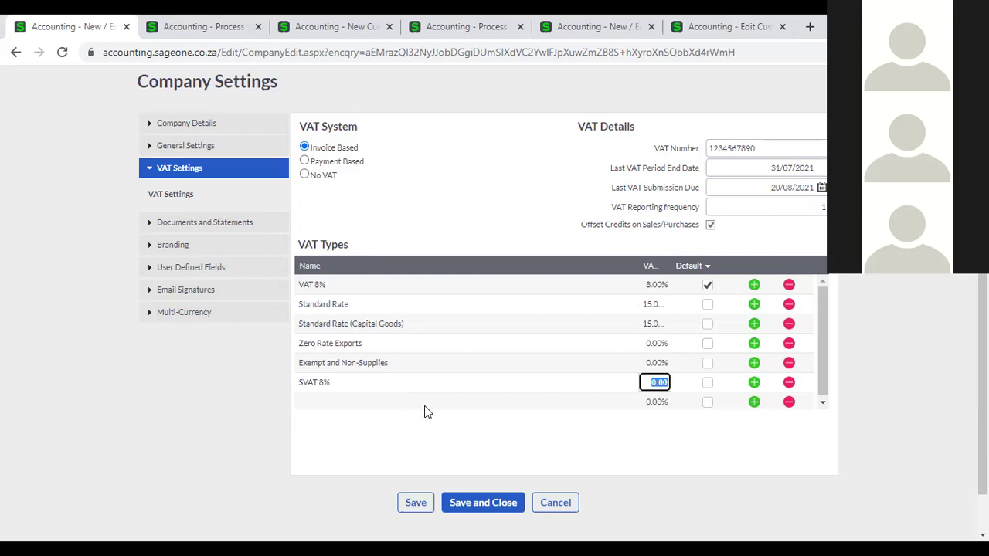
pyautogui.click(607, 463)
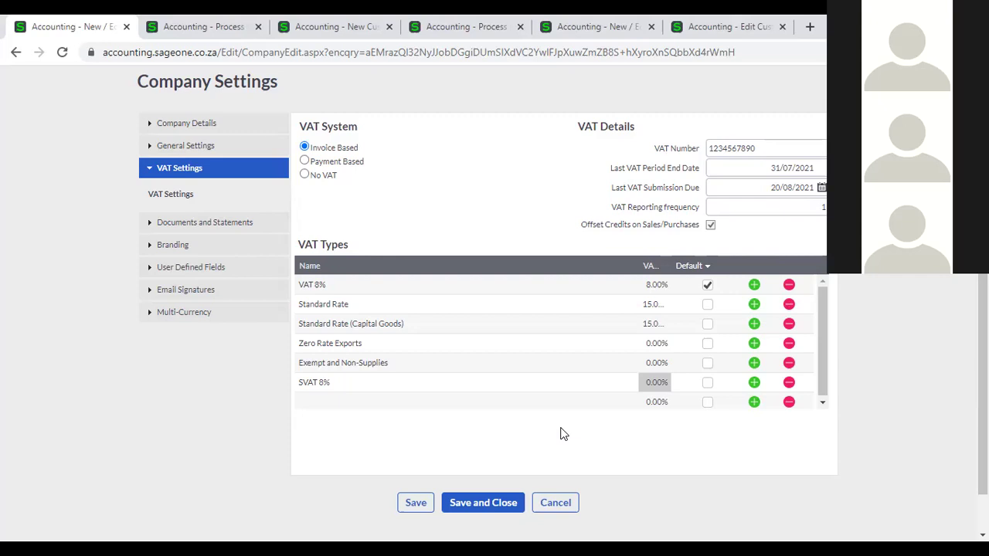
# Browse Invoice and Statement Layouts and Statement Messages under Documents and Statements, ending on Statement Messages.
pyautogui.click(164, 223)
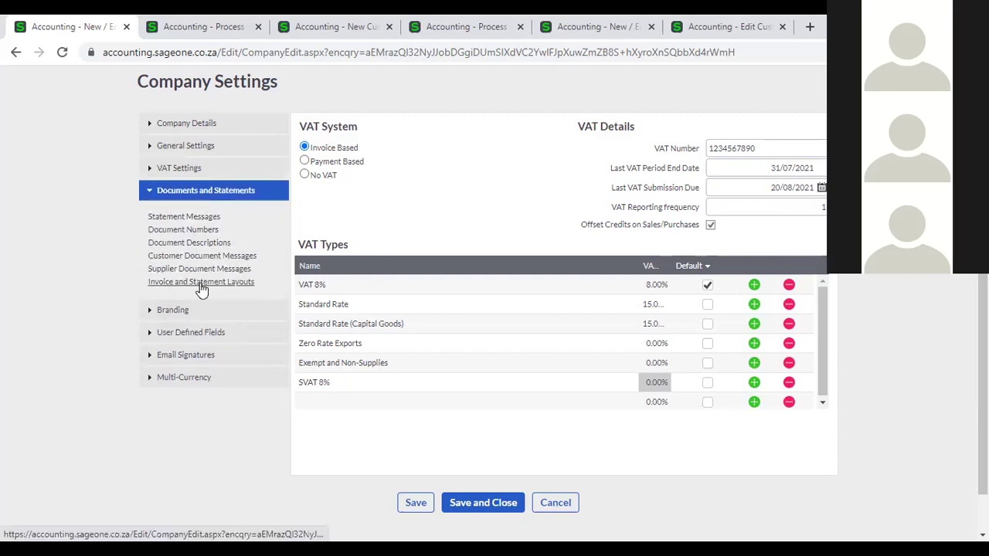
pyautogui.click(201, 284)
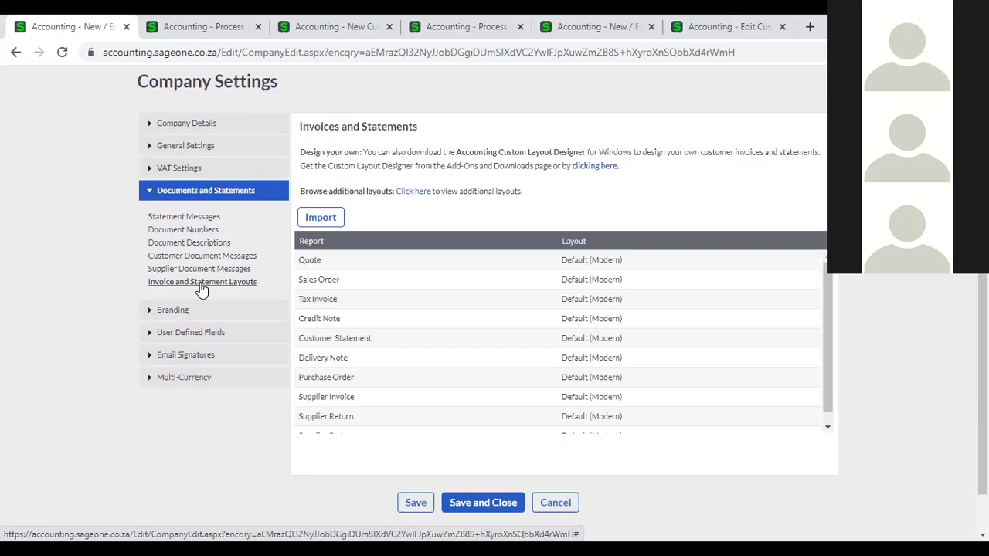
pyautogui.click(198, 218)
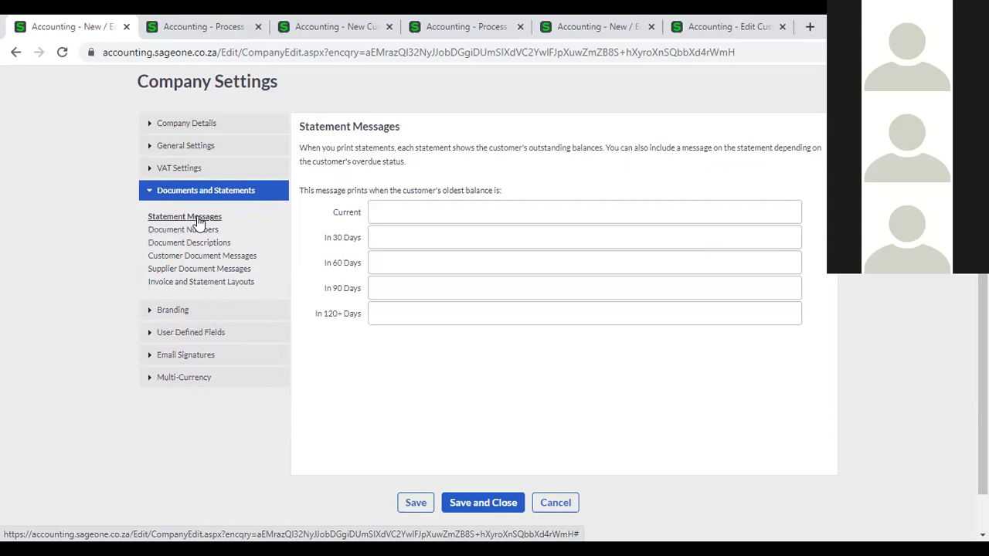
pyautogui.click(188, 169)
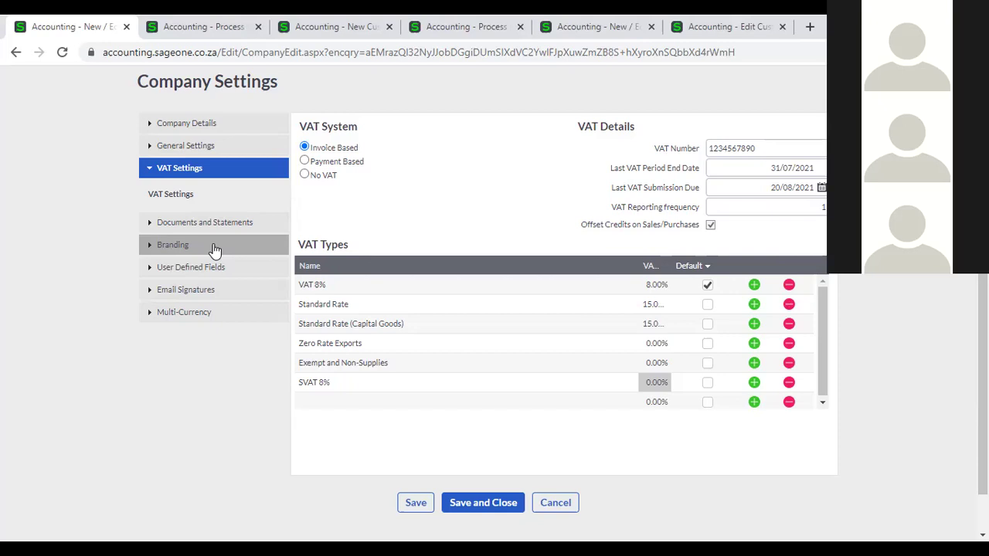
pyautogui.click(211, 232)
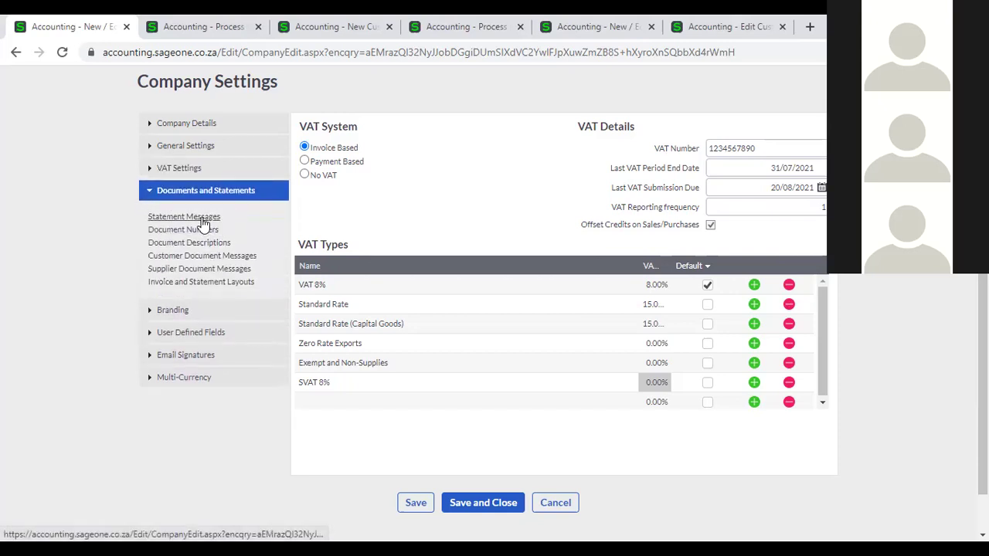
pyautogui.click(203, 220)
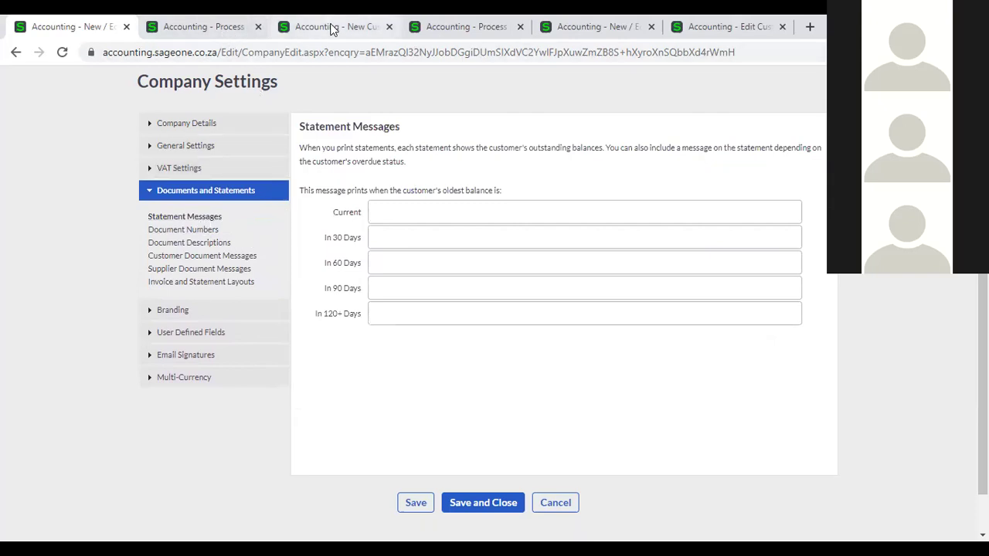
# Generate the Customer Statement report, abandoning the unsaved quote, and review its 'Please settle immediately' message.
pyautogui.click(477, 26)
pyautogui.click(166, 112)
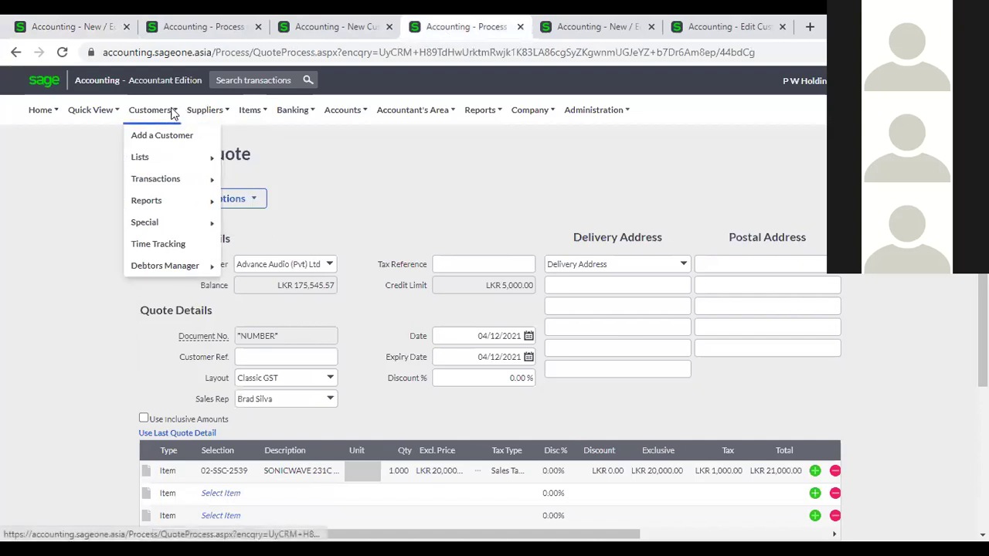
pyautogui.moveTo(220, 207)
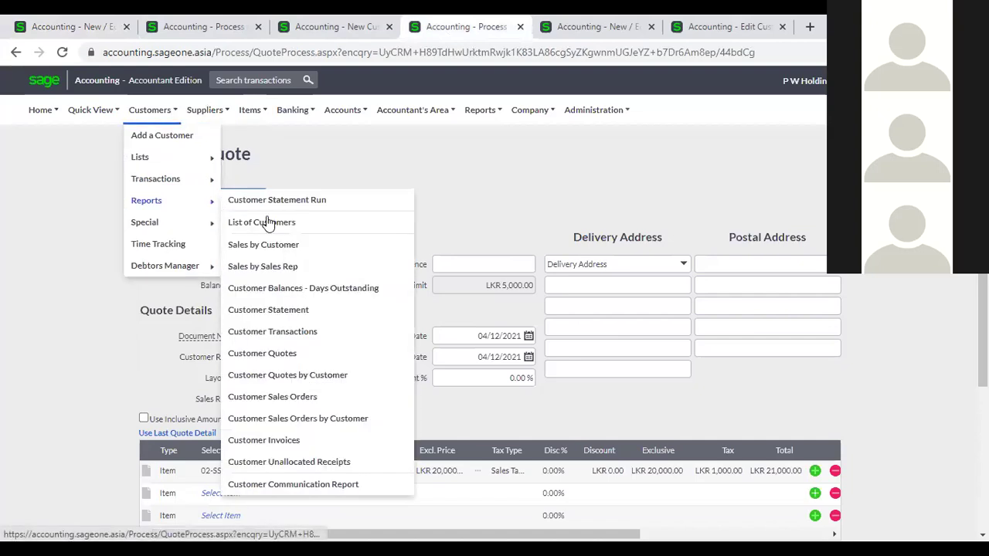
pyautogui.click(277, 311)
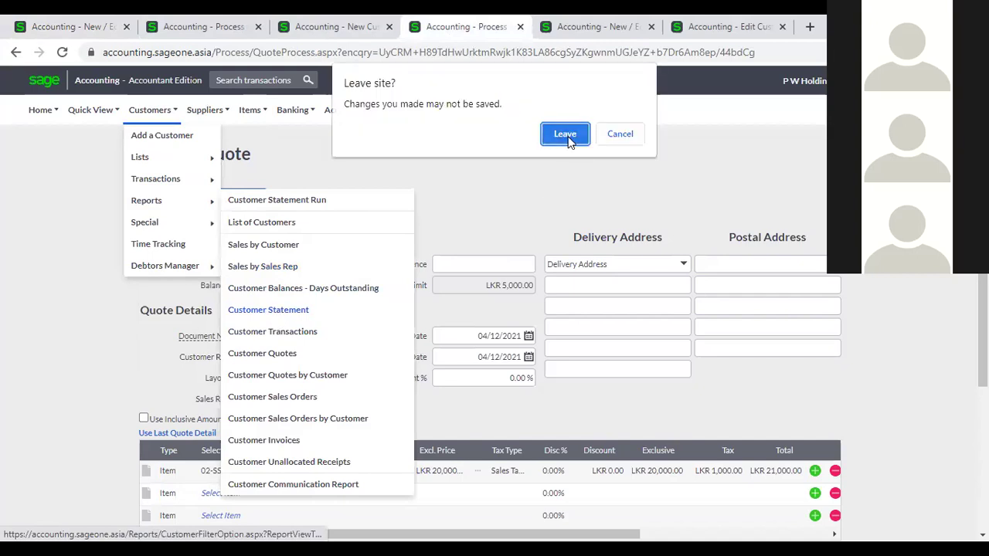
pyautogui.press('Return')
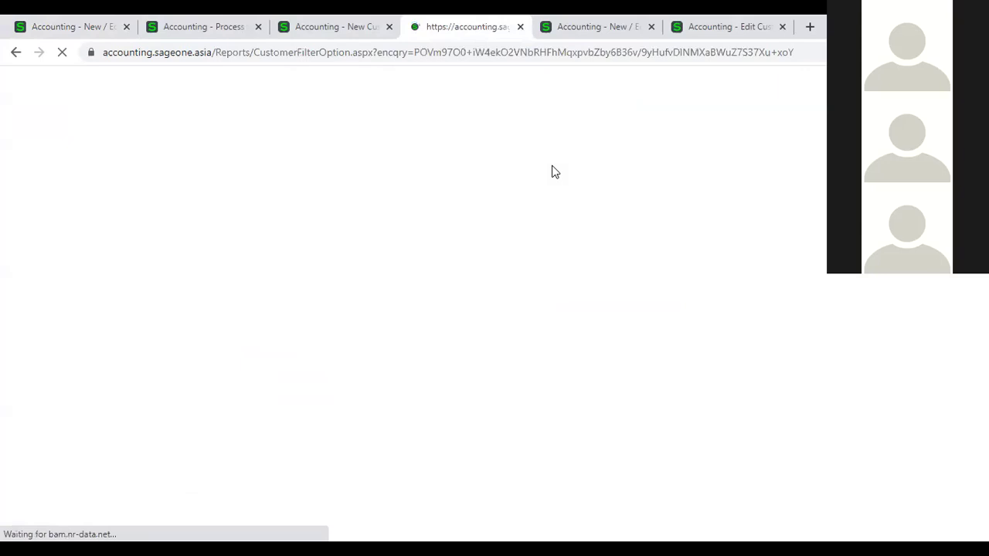
pyautogui.scroll(-3, 503, 289)
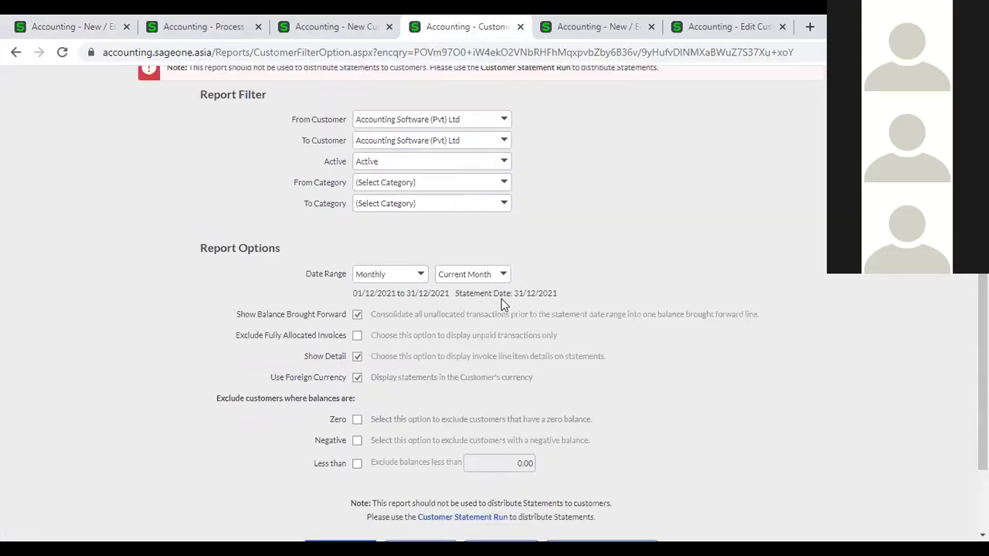
pyautogui.click(369, 458)
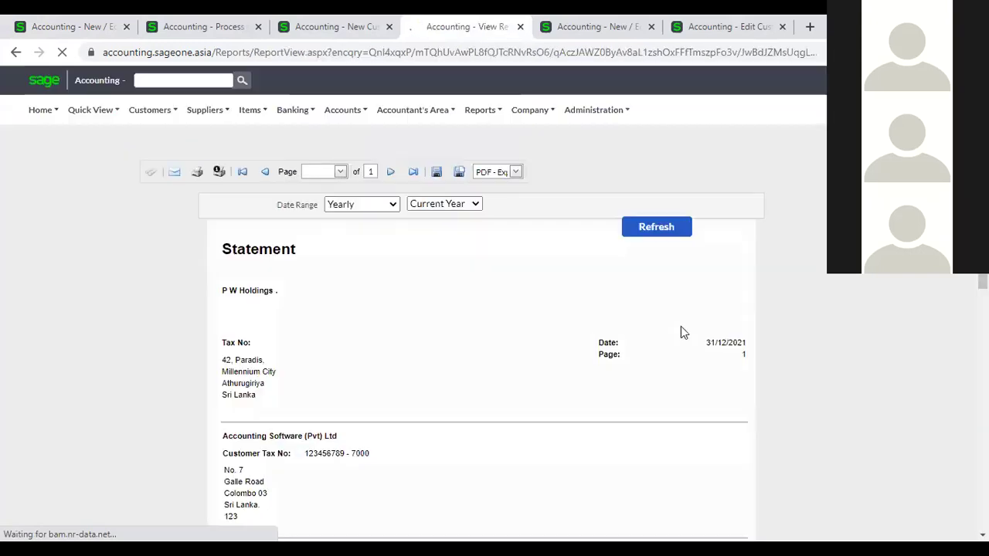
pyautogui.scroll(-3, 680, 332)
pyautogui.scroll(-5, 680, 328)
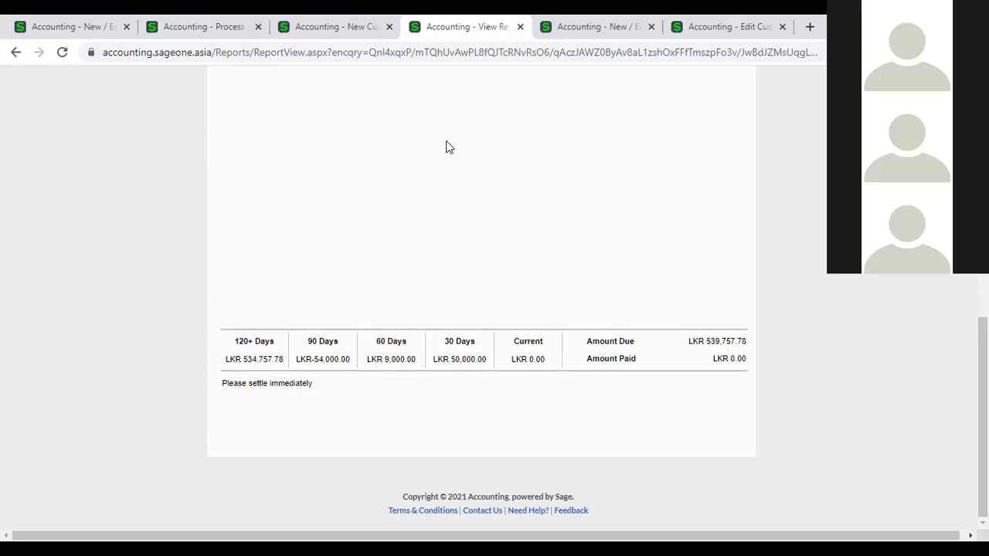
pyautogui.click(550, 33)
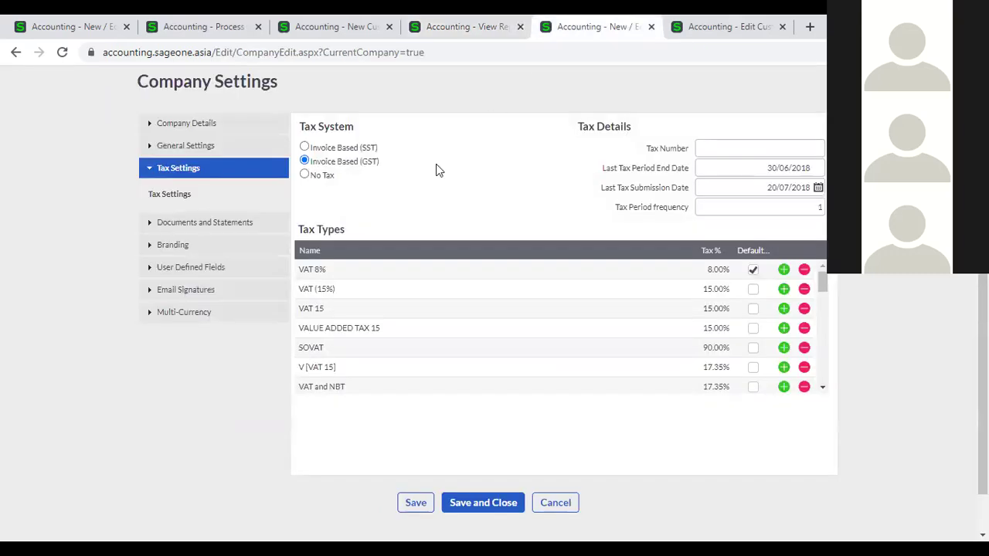
pyautogui.click(210, 224)
pyautogui.click(200, 218)
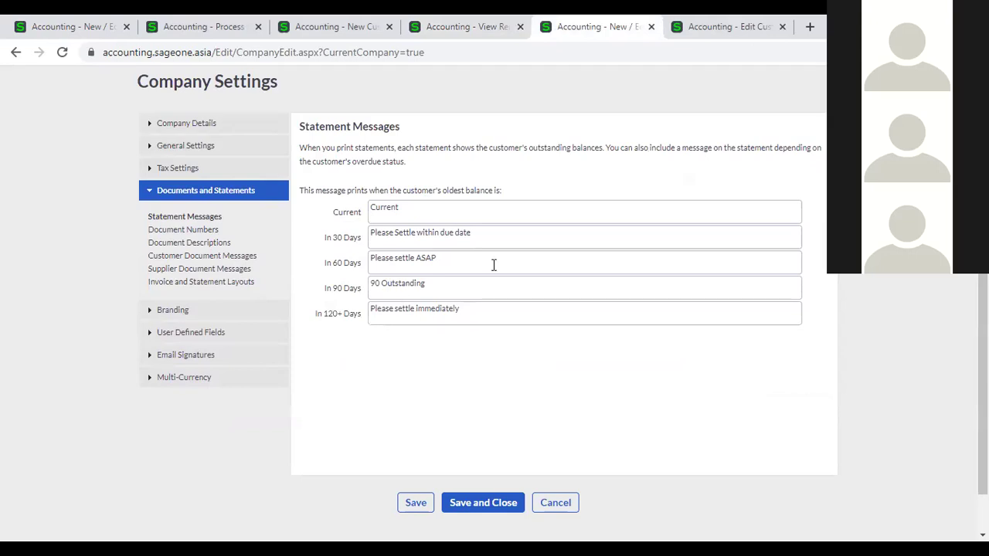
pyautogui.click(448, 27)
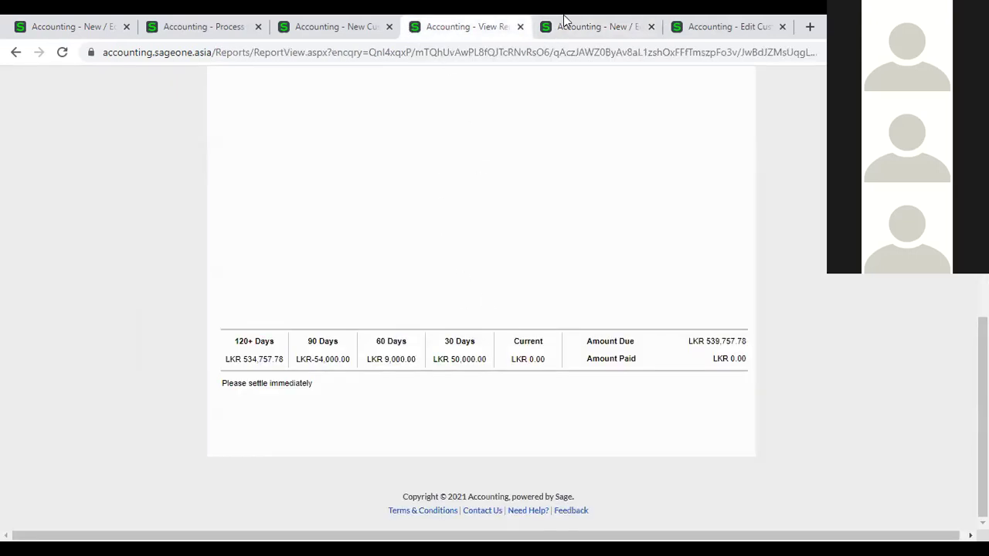
pyautogui.click(568, 19)
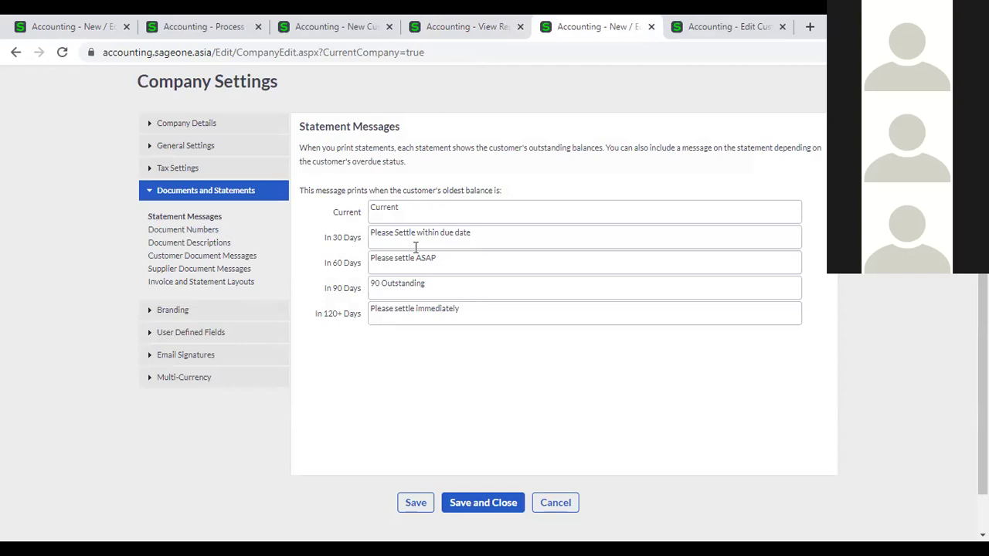
pyautogui.click(465, 23)
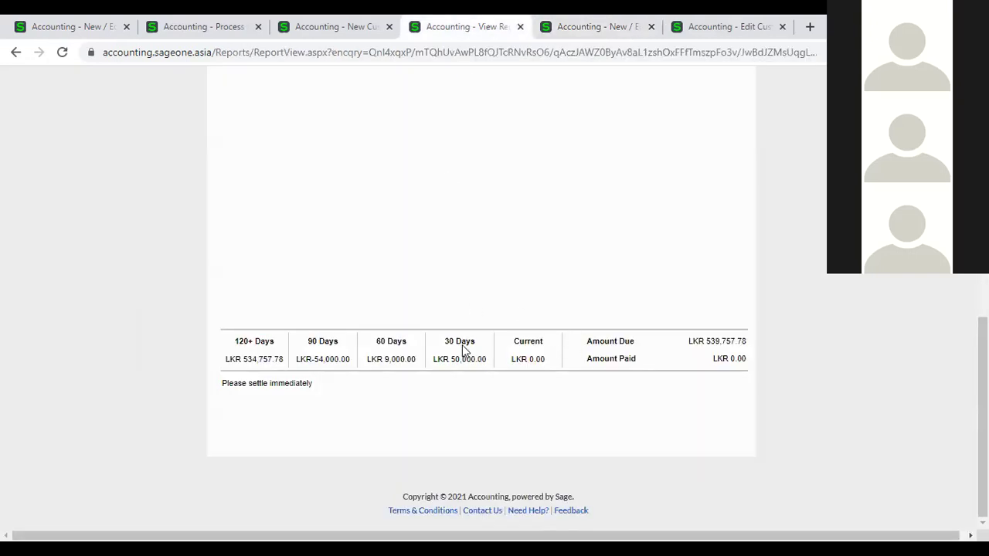
pyautogui.click(570, 24)
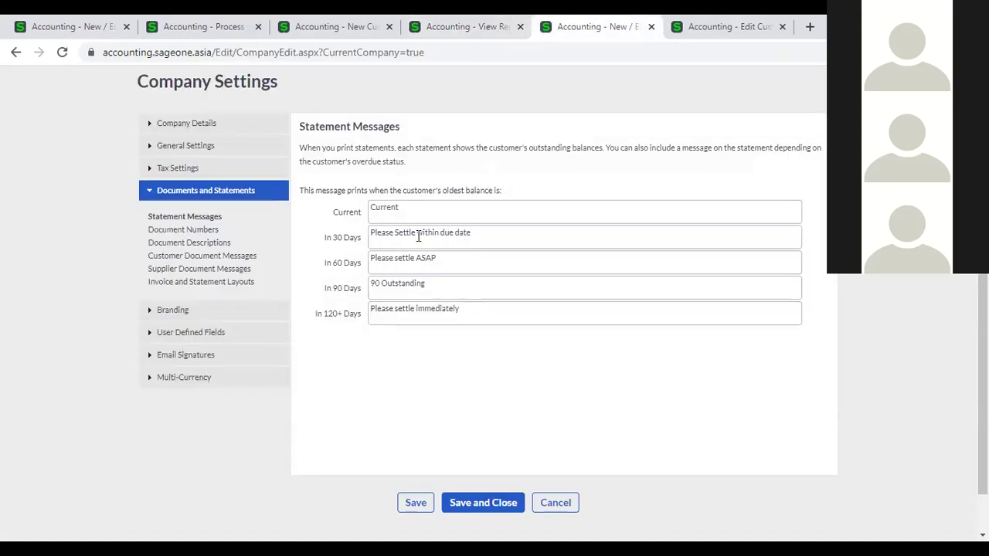
pyautogui.click(449, 31)
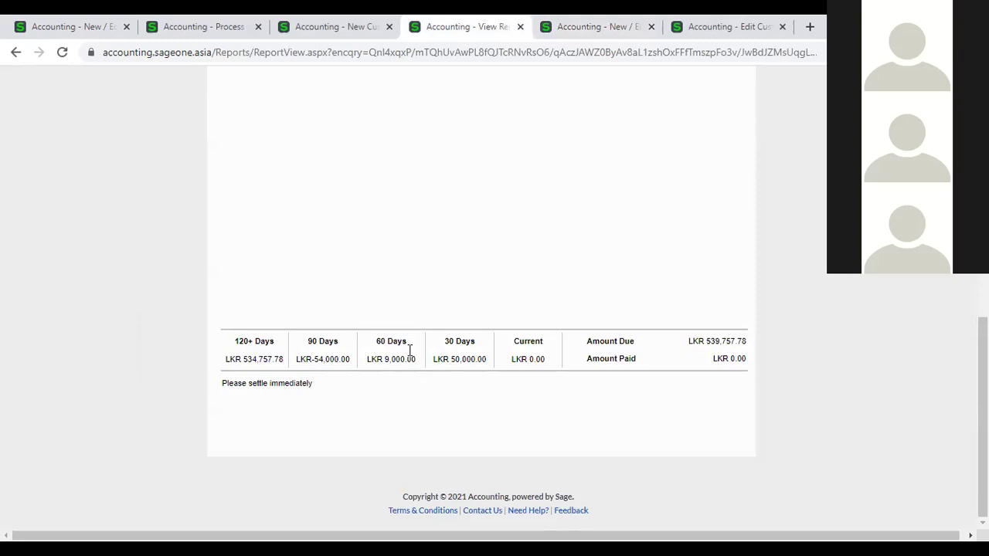
pyautogui.click(587, 30)
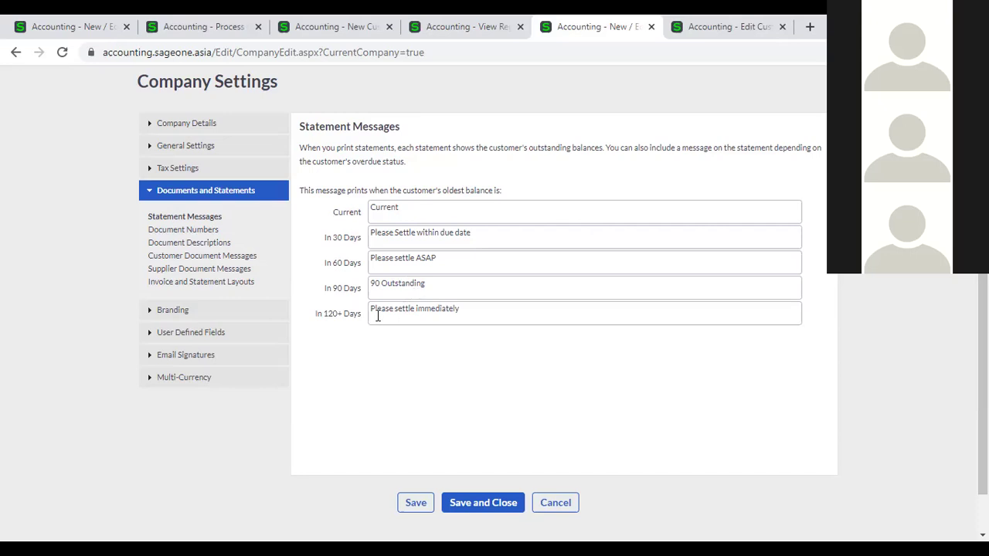
pyautogui.click(465, 28)
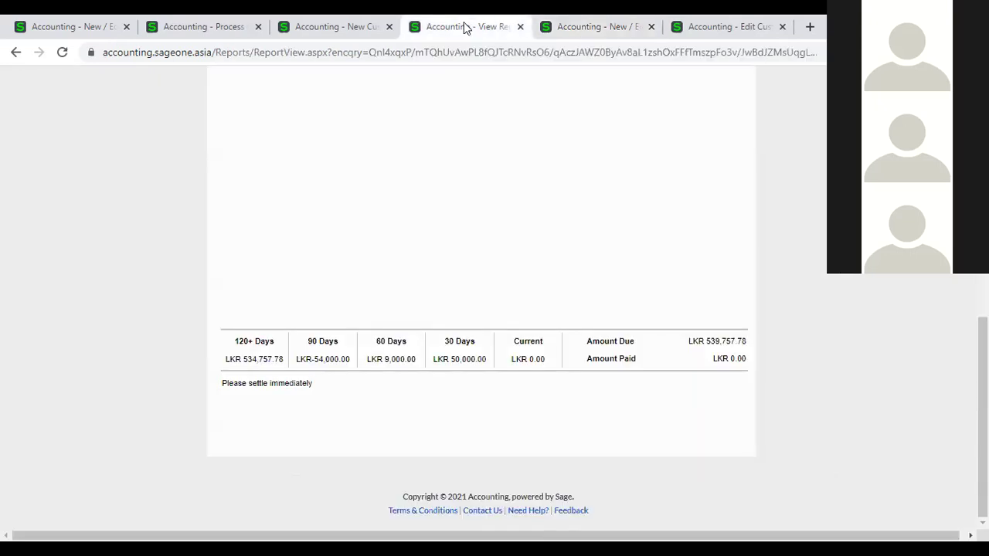
pyautogui.scroll(10, 438, 276)
pyautogui.scroll(-1, 437, 275)
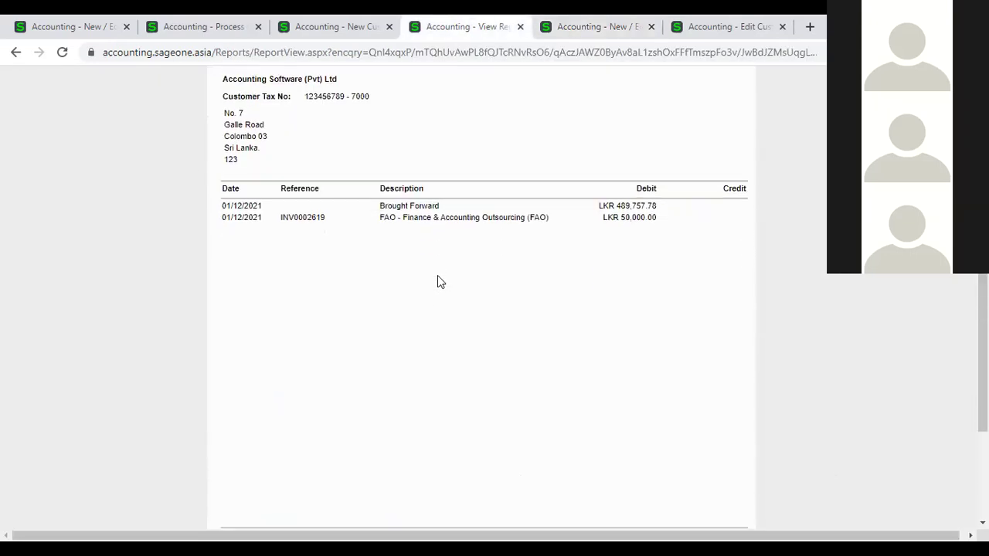
pyautogui.scroll(-8, 437, 275)
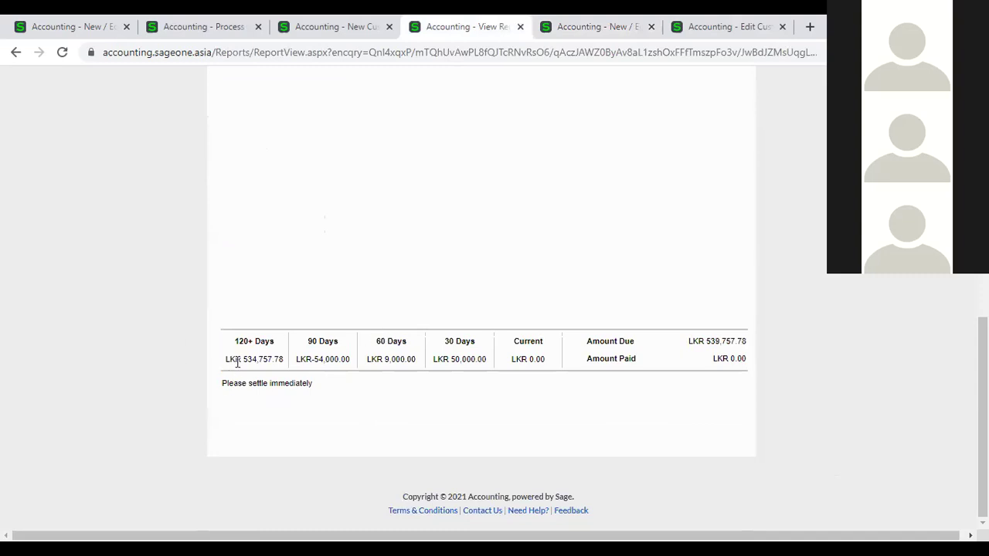
pyautogui.click(565, 32)
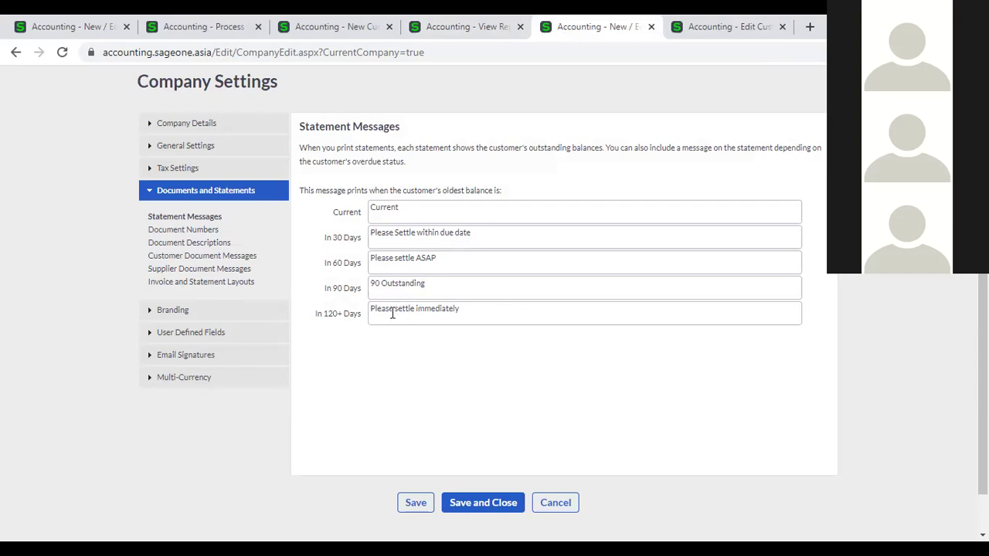
pyautogui.click(437, 27)
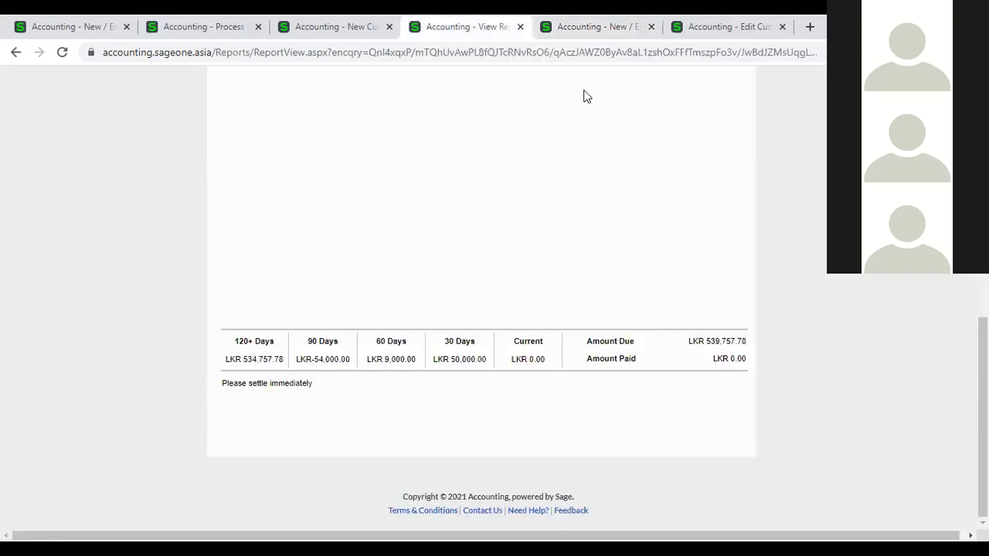
pyautogui.click(575, 32)
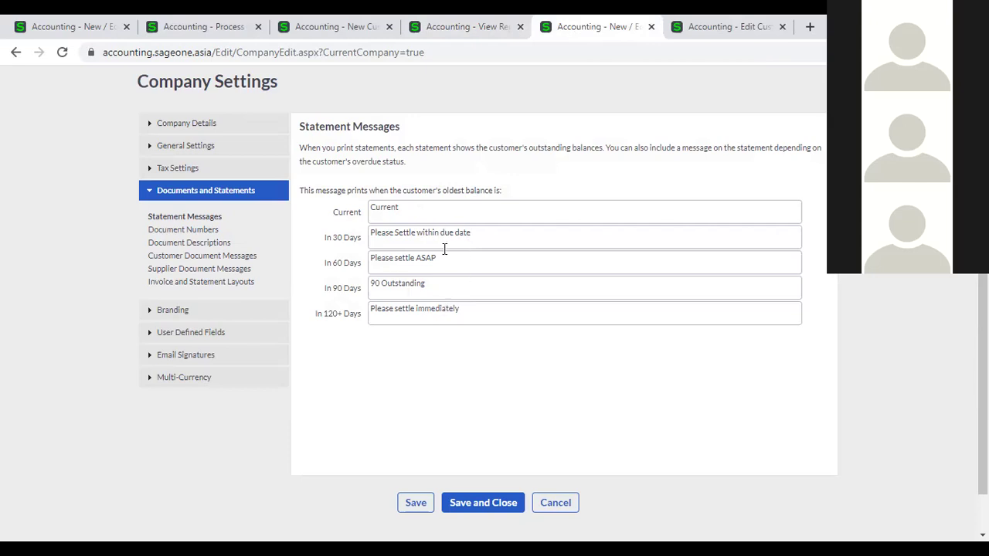
pyautogui.click(438, 28)
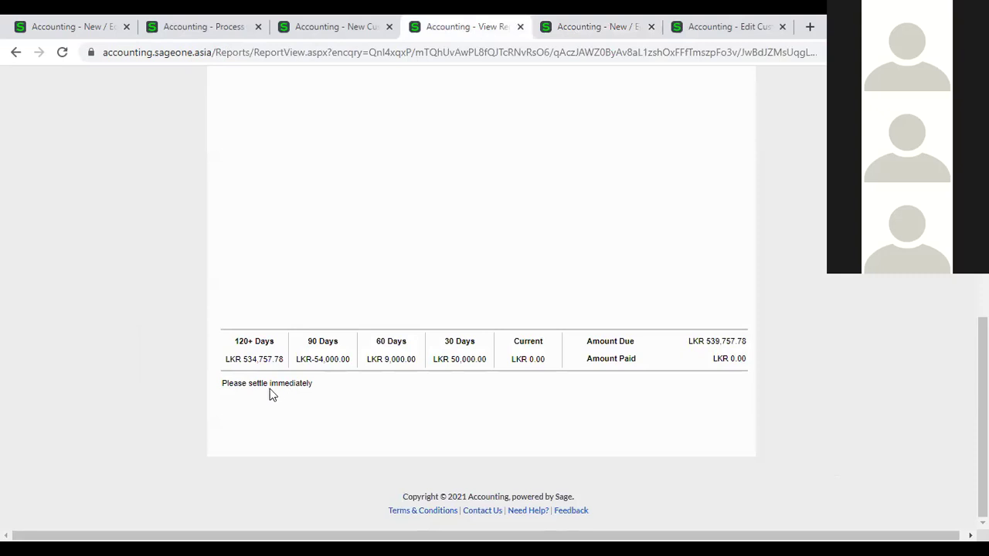
pyautogui.click(564, 30)
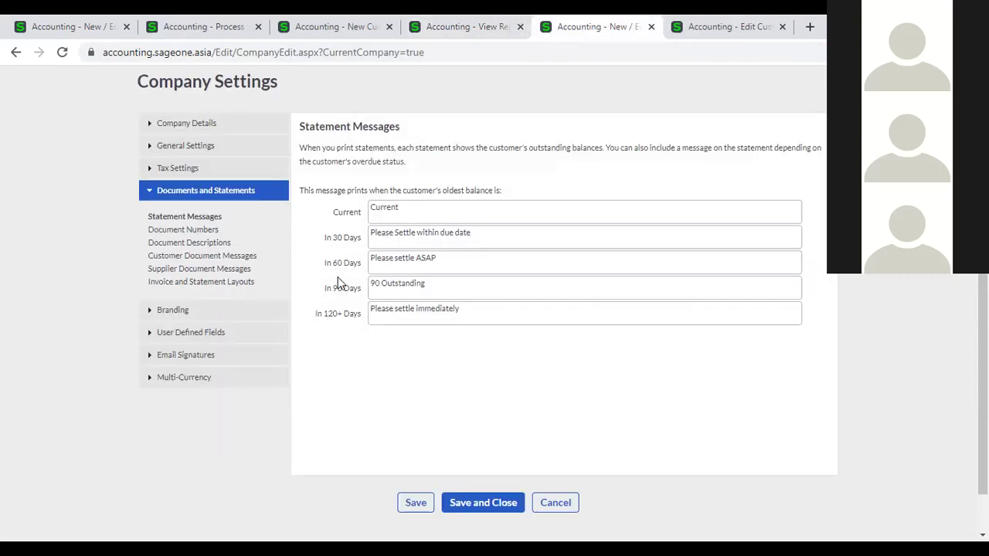
pyautogui.doubleClick(412, 207)
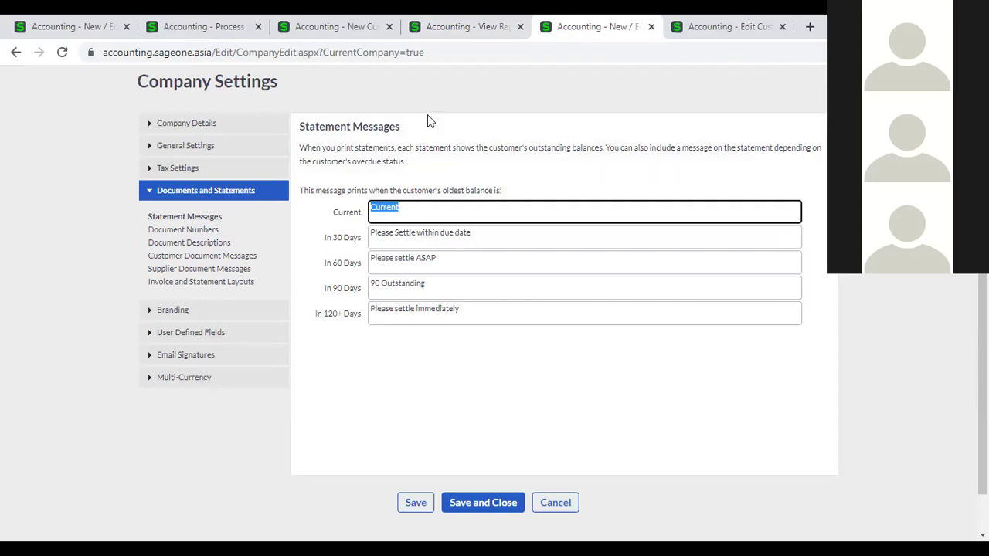
# Compare the statement report's overdue message with the Statement Messages settings, then open Document Numbers.
pyautogui.click(449, 28)
pyautogui.scroll(10, 312, 384)
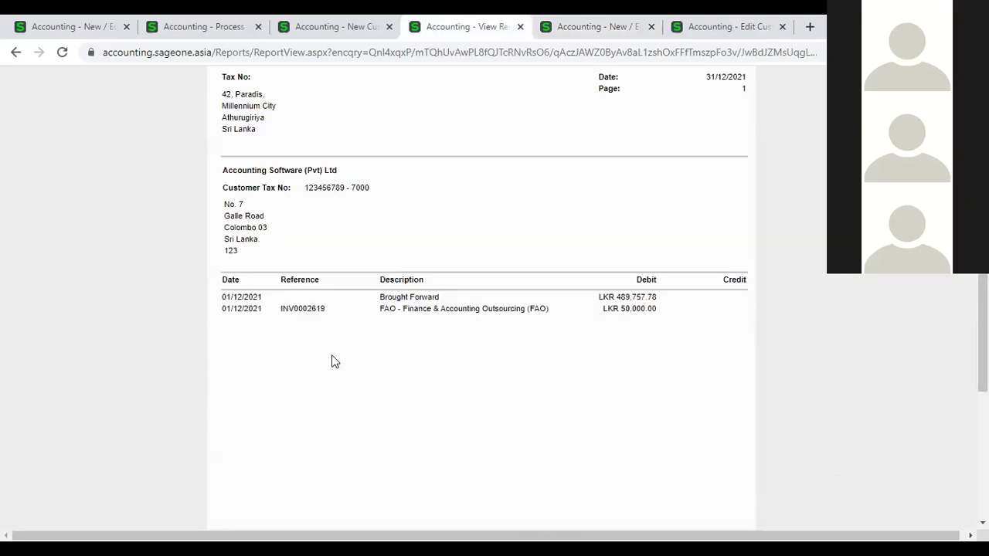
pyautogui.scroll(-10, 357, 420)
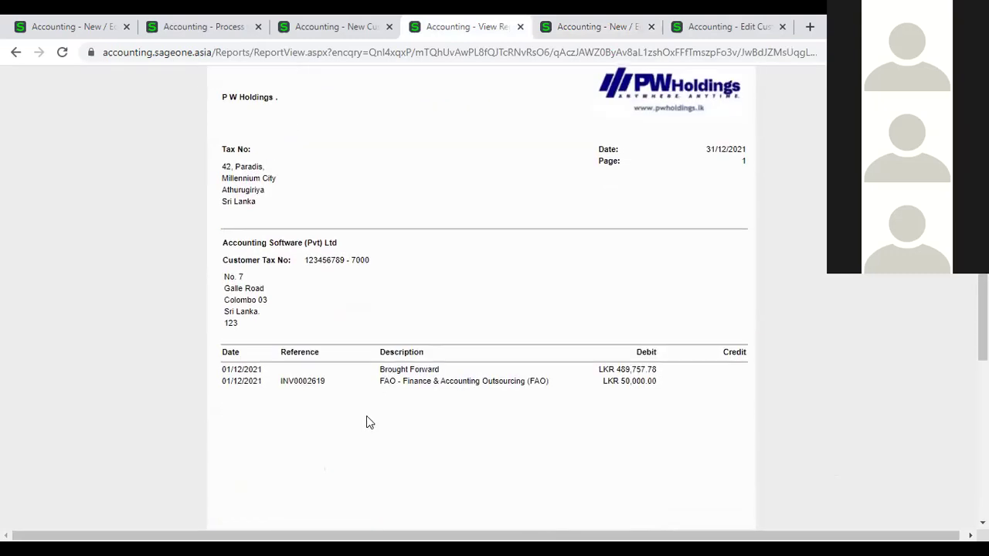
pyautogui.click(544, 29)
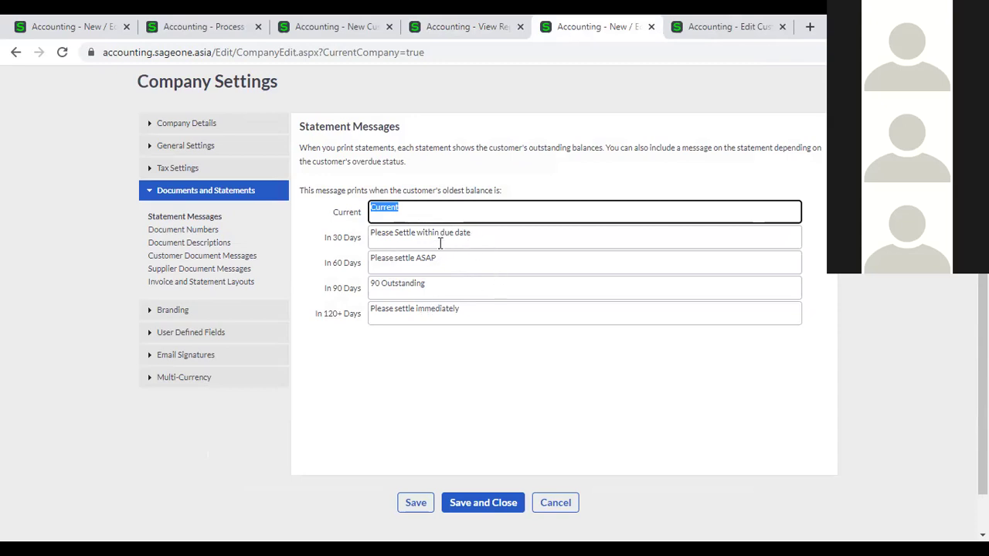
pyautogui.click(450, 27)
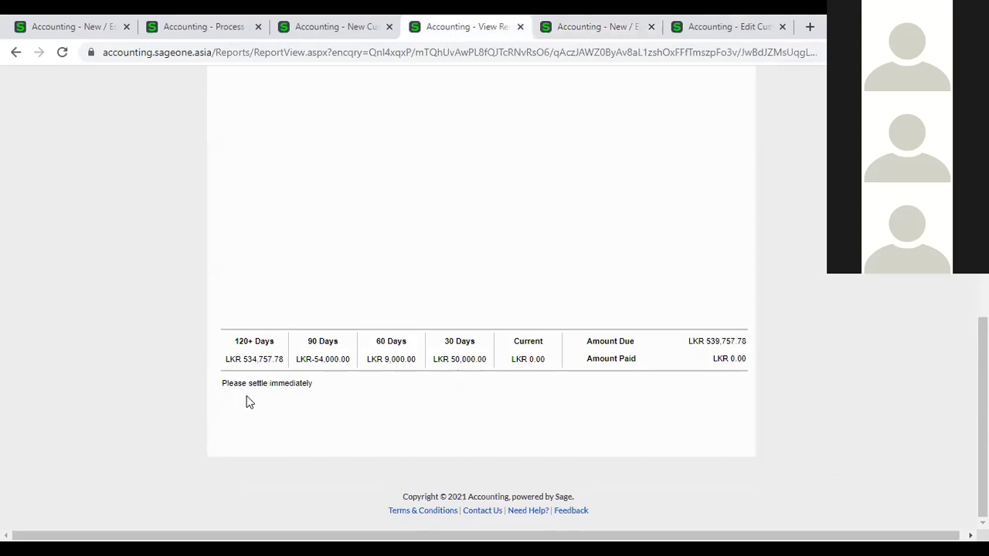
pyautogui.scroll(1, 281, 394)
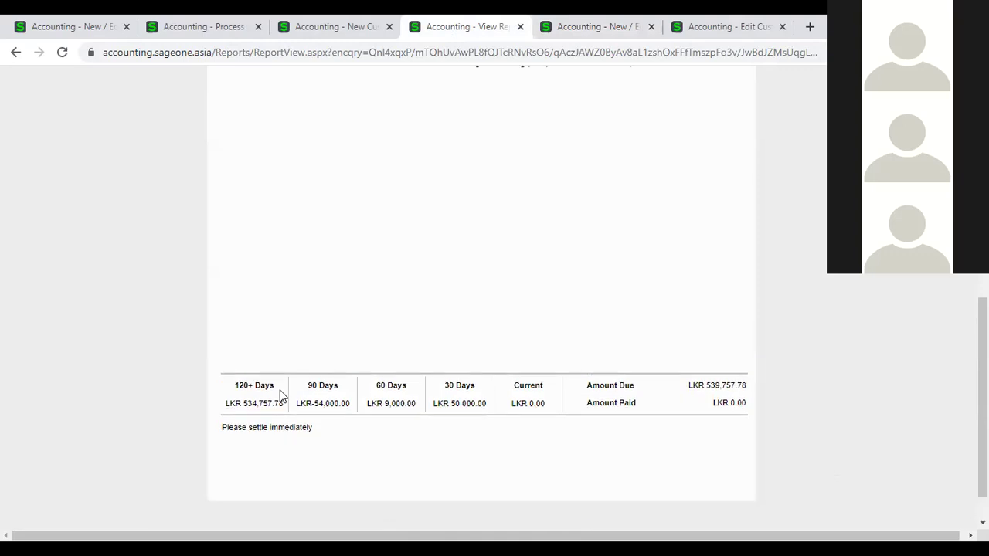
pyautogui.scroll(10, 285, 370)
pyautogui.scroll(-10, 288, 347)
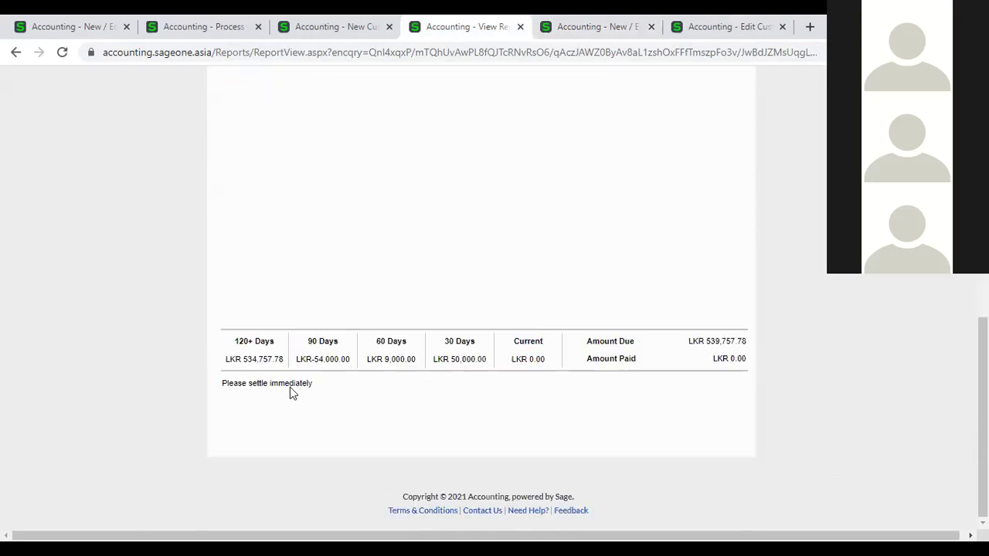
pyautogui.click(562, 28)
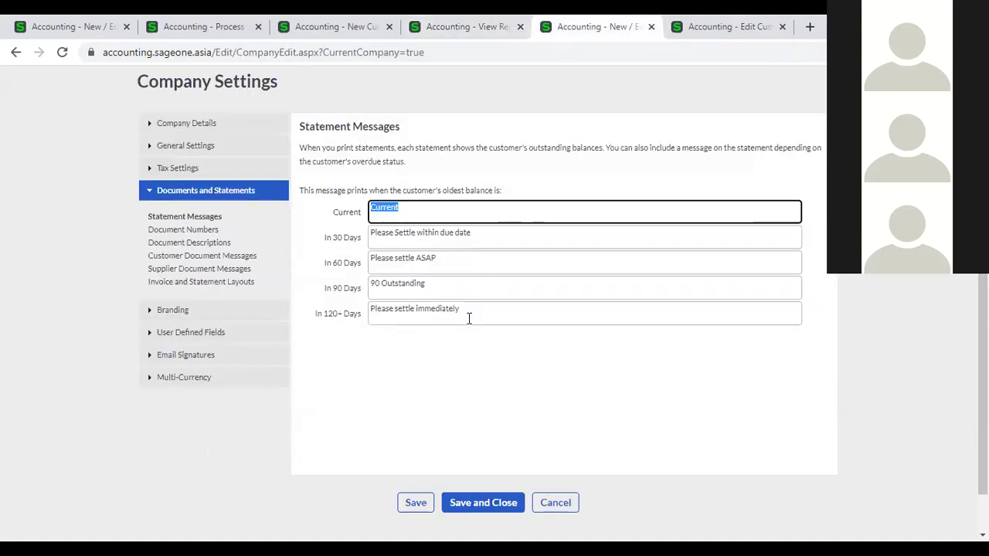
pyautogui.click(183, 230)
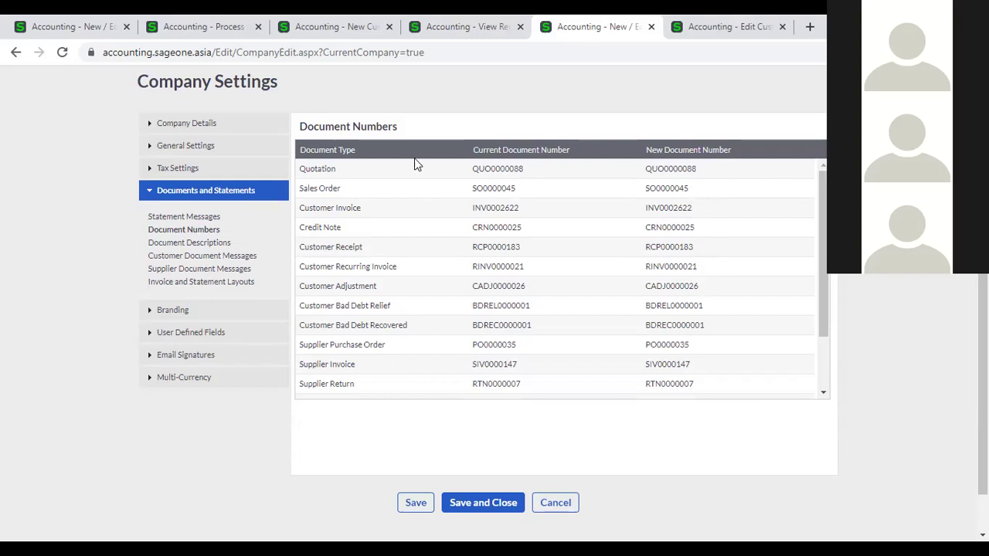
# Start a new customer quote to check its assigned document number against the Document Numbers settings.
pyautogui.click(355, 25)
pyautogui.scroll(3, 309, 124)
pyautogui.scroll(2, 255, 126)
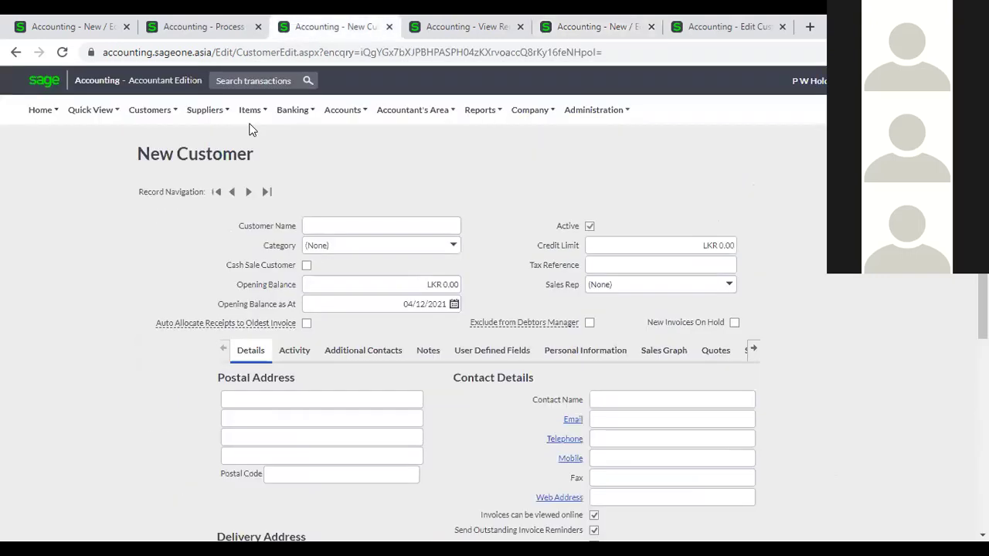
pyautogui.moveTo(147, 118)
pyautogui.moveTo(171, 180)
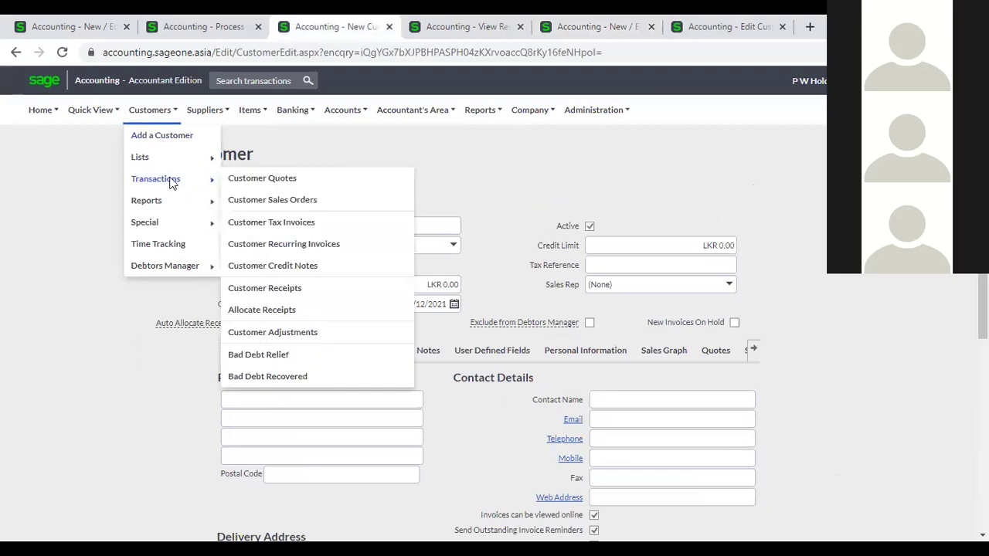
pyautogui.click(244, 180)
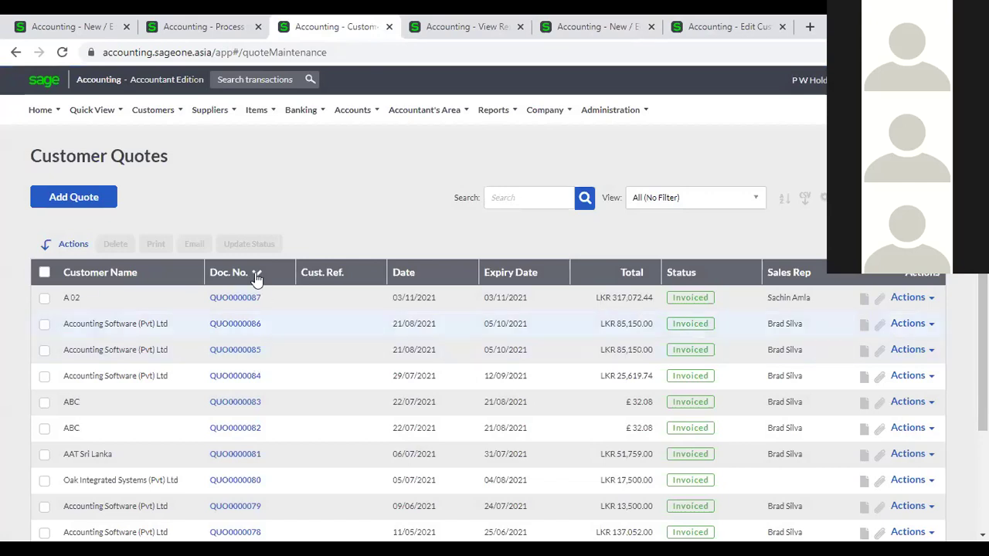
pyautogui.click(66, 199)
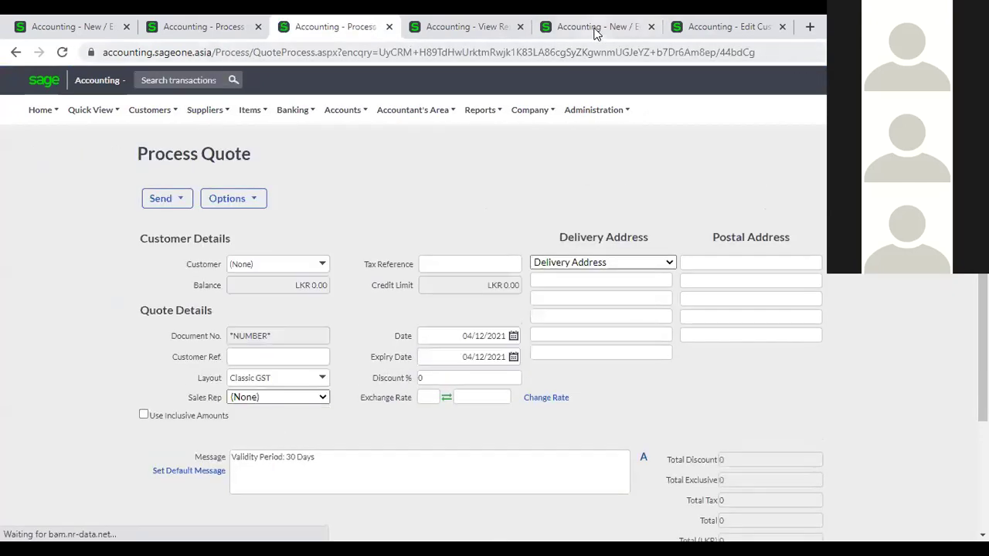
pyautogui.click(595, 29)
pyautogui.click(358, 35)
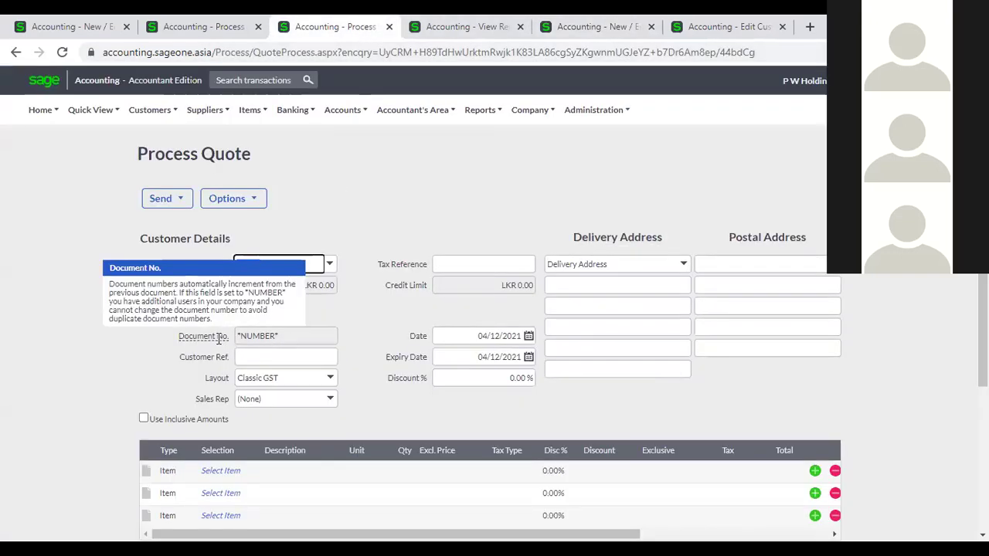
pyautogui.moveTo(240, 336)
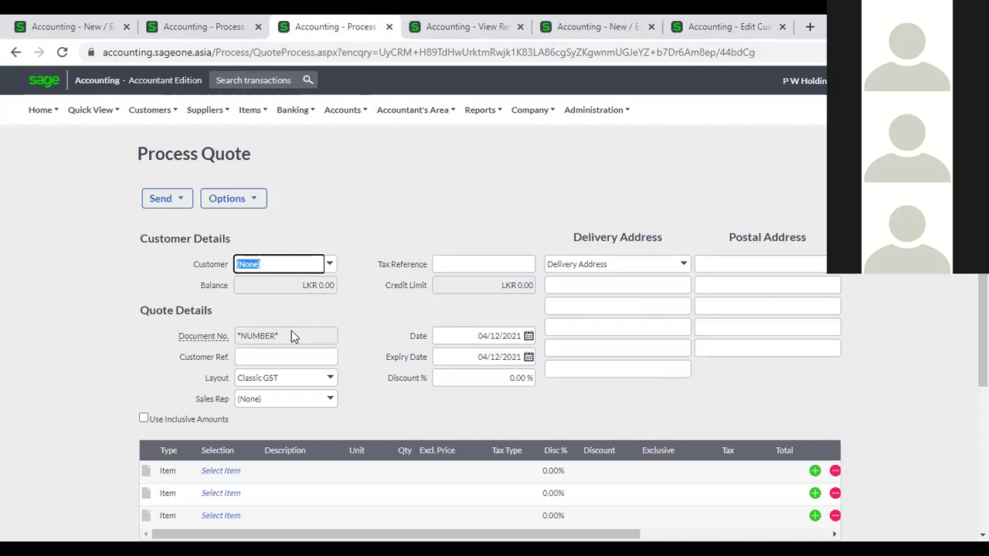
pyautogui.click(561, 27)
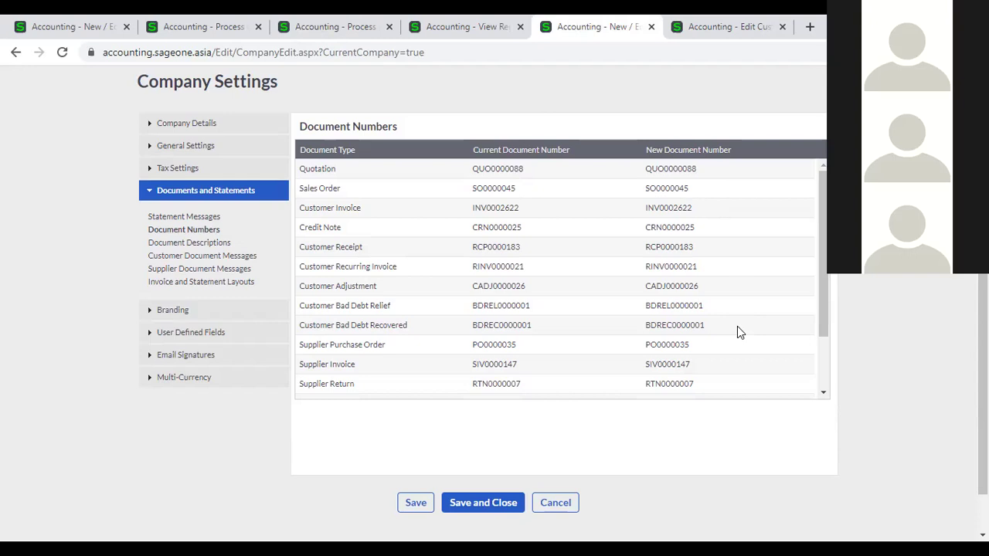
# Set the next Customer Invoice document number to INV1001.
pyautogui.click(689, 207)
pyautogui.press('BackSpace')
pyautogui.write('INV1001')
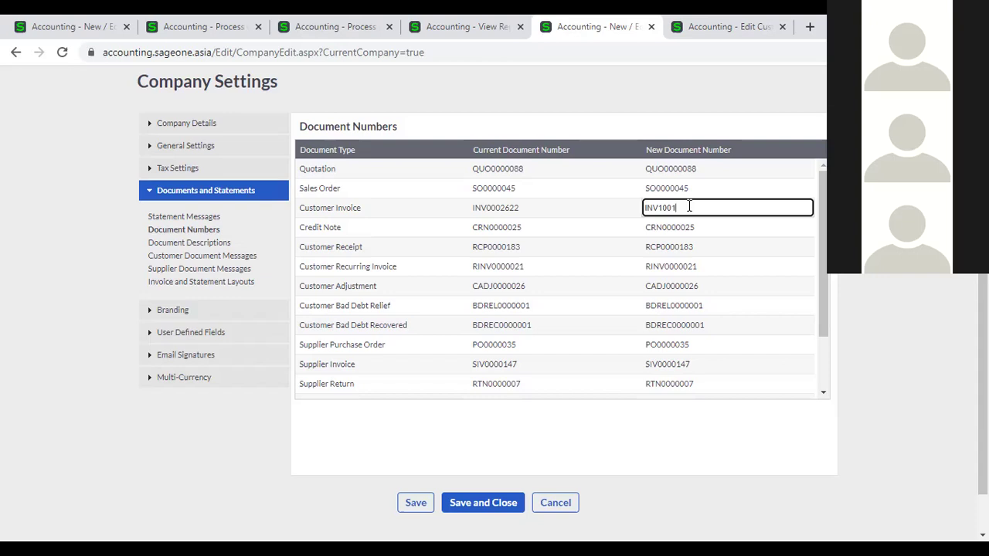
# Check the new quote's number in the other tabs, then open the Document Descriptions settings.
pyautogui.click(436, 27)
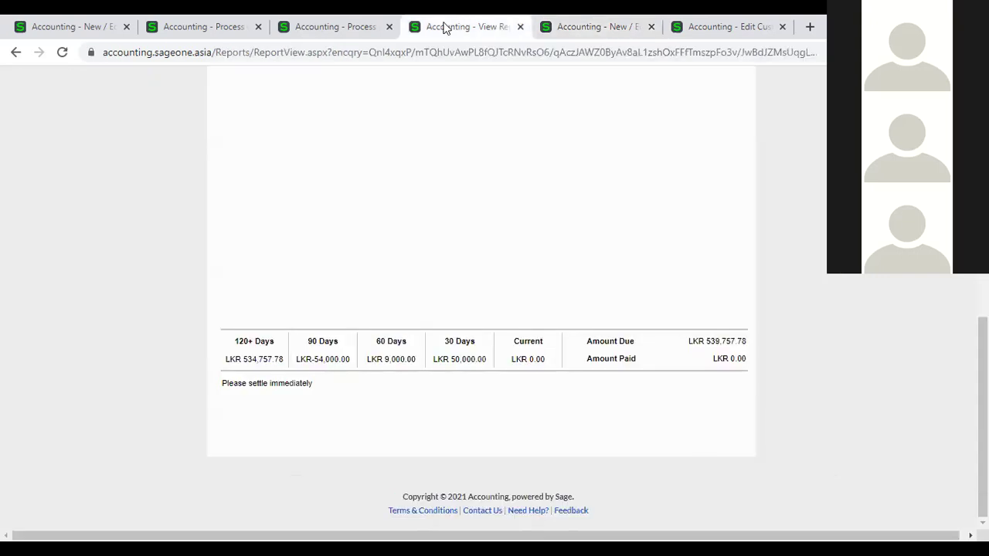
pyautogui.click(340, 26)
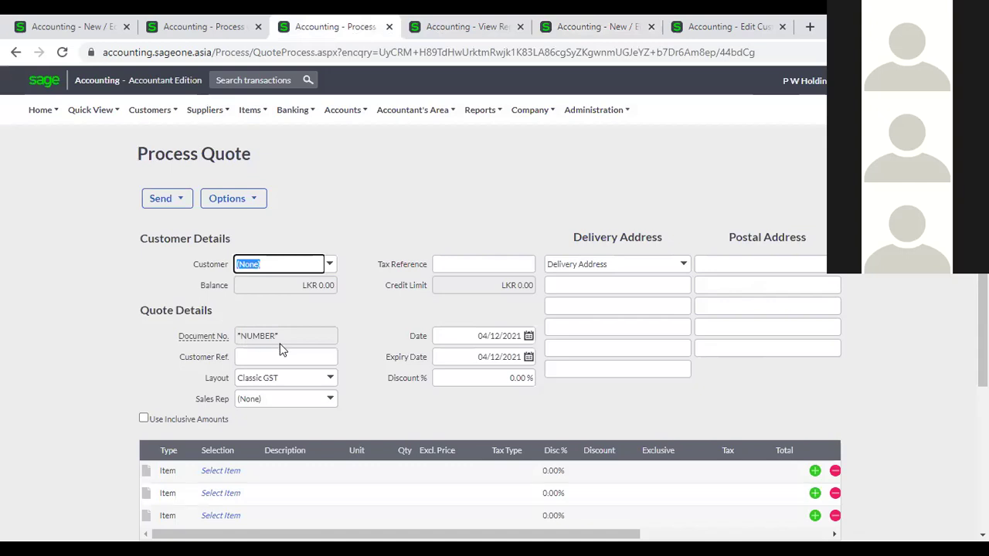
pyautogui.moveTo(203, 334)
pyautogui.click(595, 26)
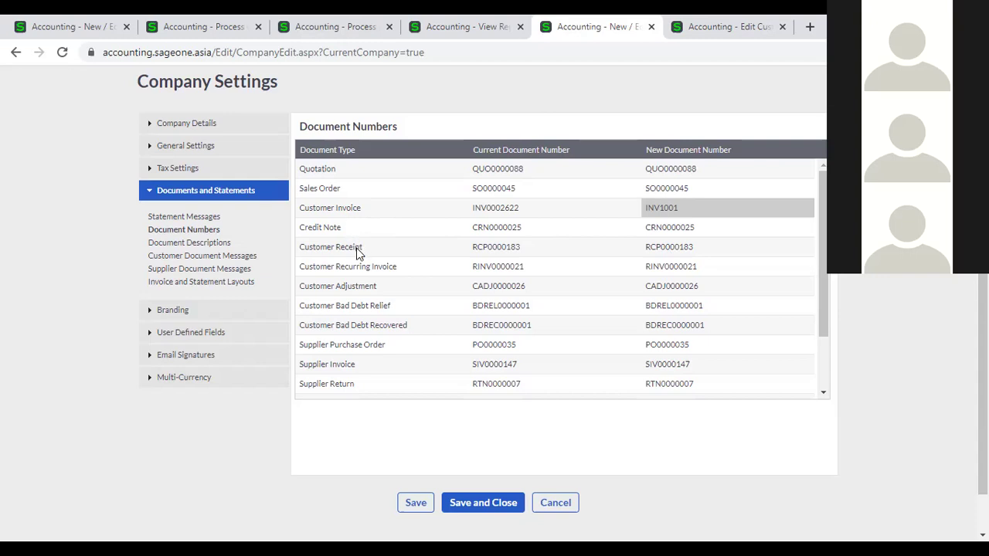
pyautogui.scroll(-4, 387, 298)
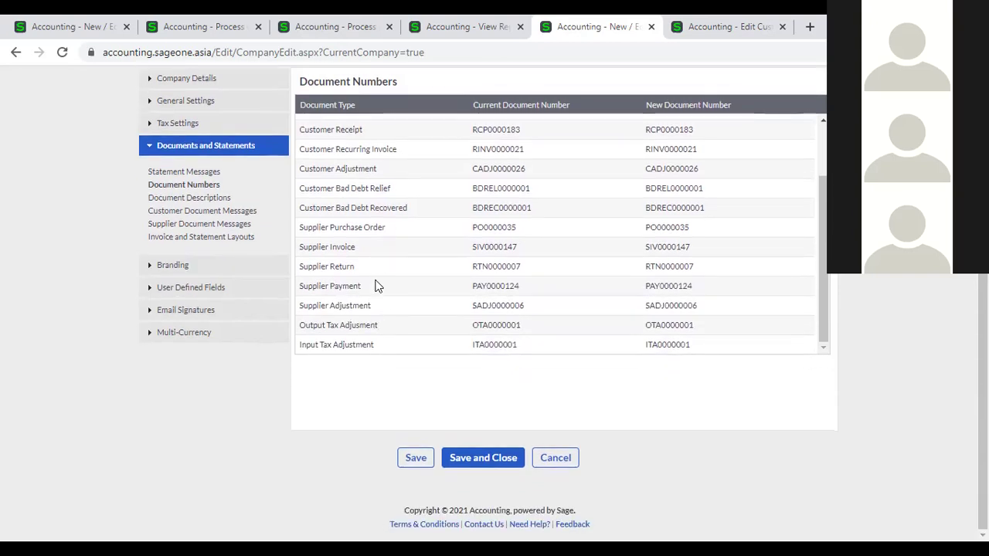
pyautogui.scroll(3, 377, 285)
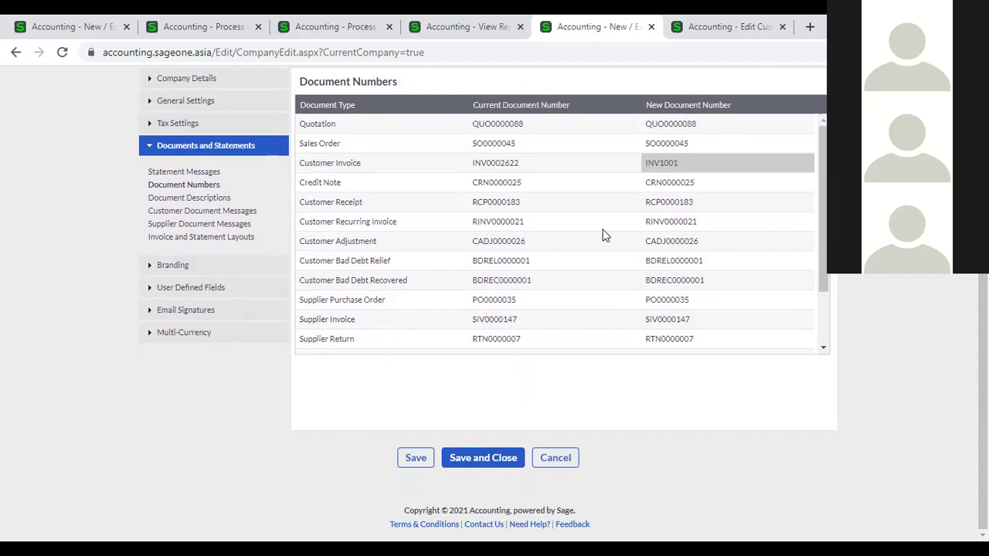
pyautogui.click(195, 198)
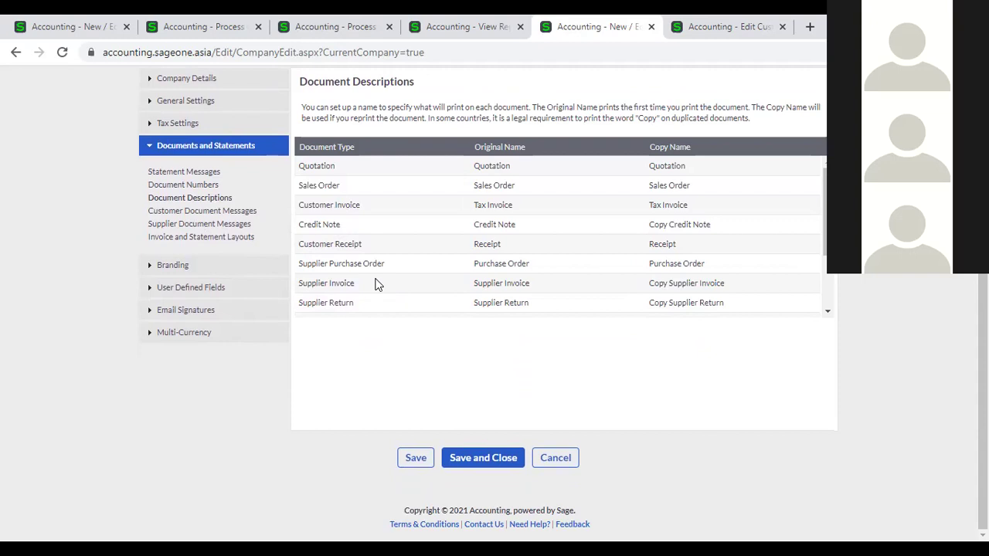
# Open the Customer Quotes list, compare it across the open tabs, and show the Customers > Transactions submenu.
pyautogui.click(300, 30)
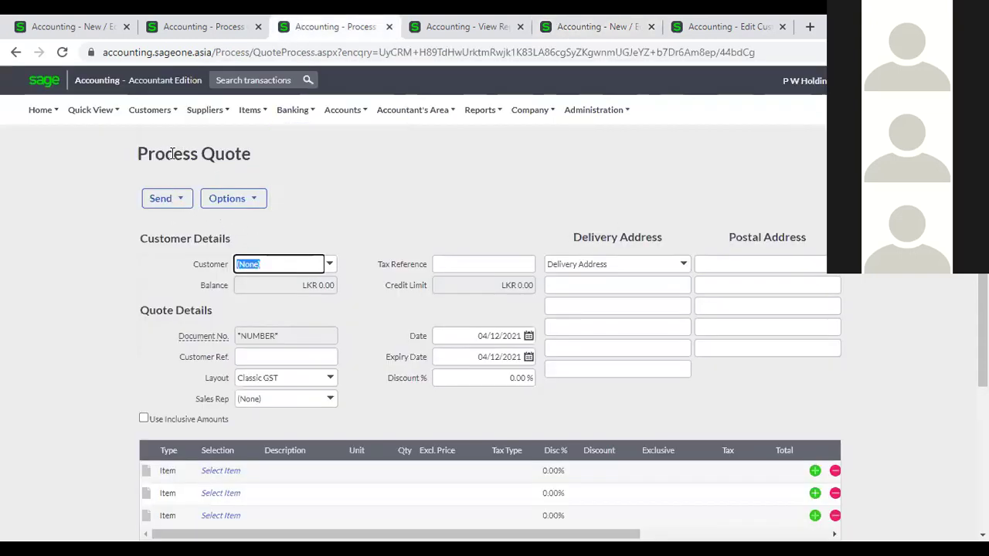
pyautogui.moveTo(150, 112)
pyautogui.moveTo(177, 184)
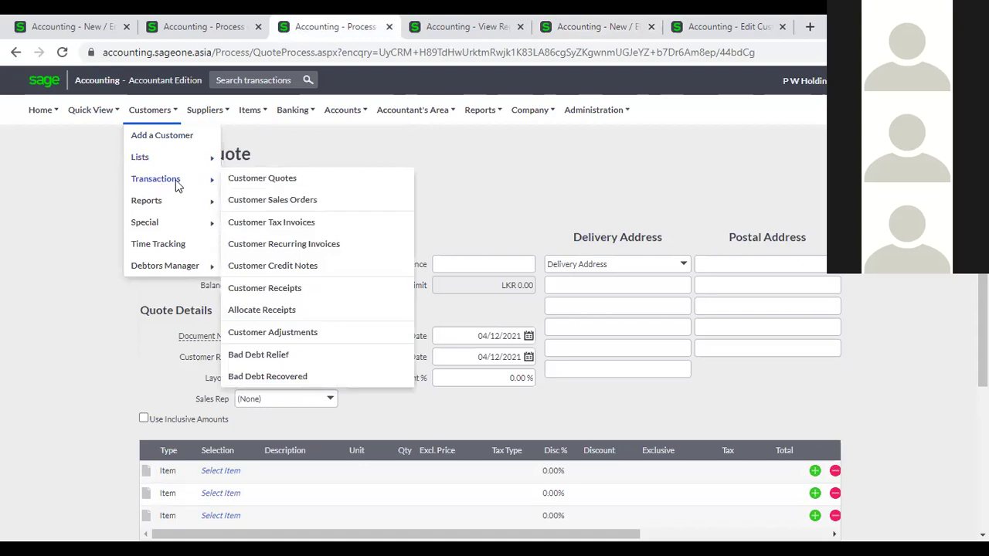
pyautogui.click(290, 179)
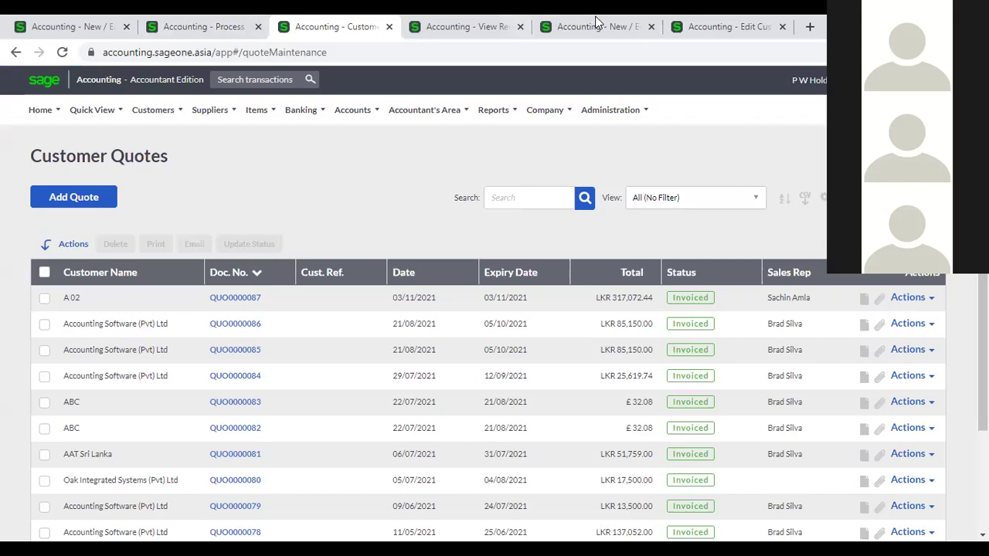
pyautogui.click(596, 26)
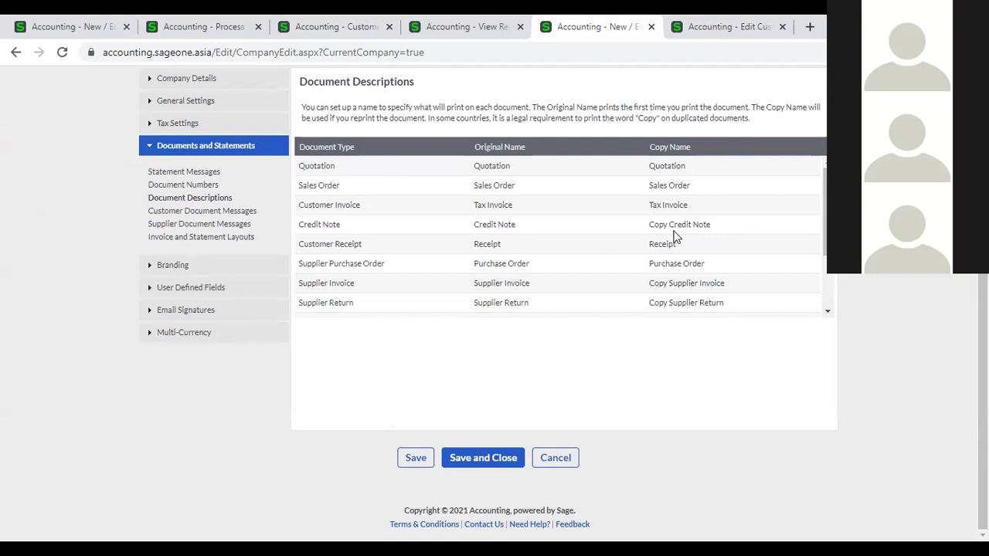
pyautogui.click(347, 25)
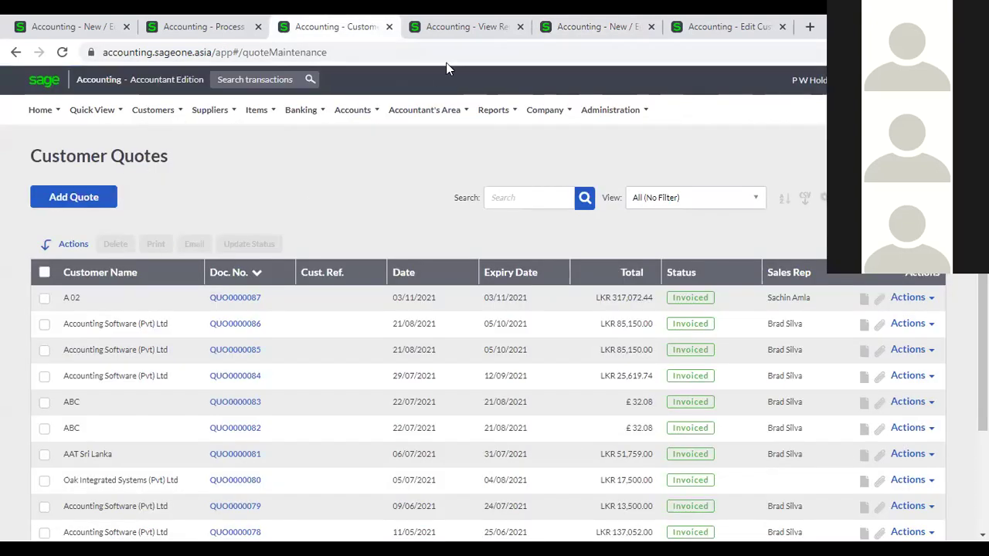
pyautogui.click(581, 25)
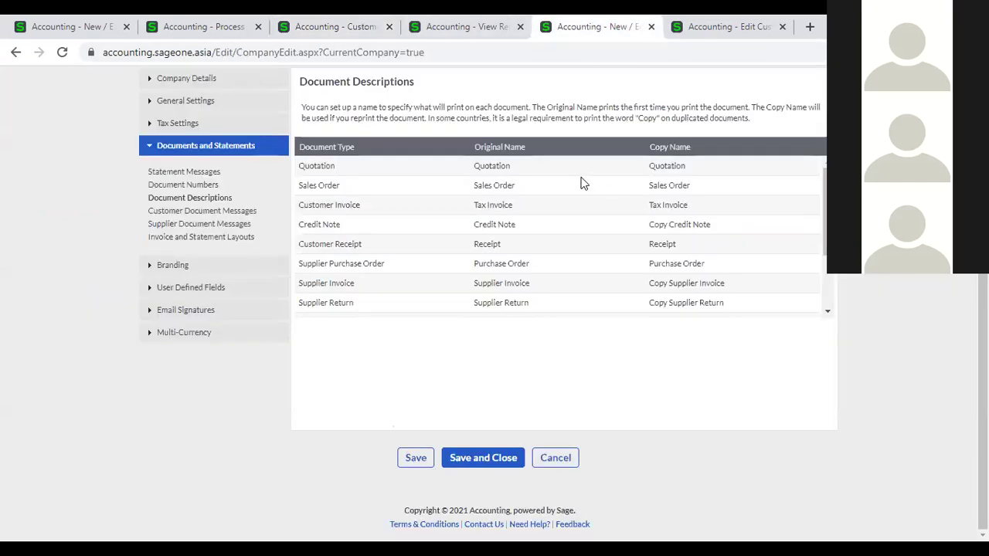
pyautogui.click(468, 31)
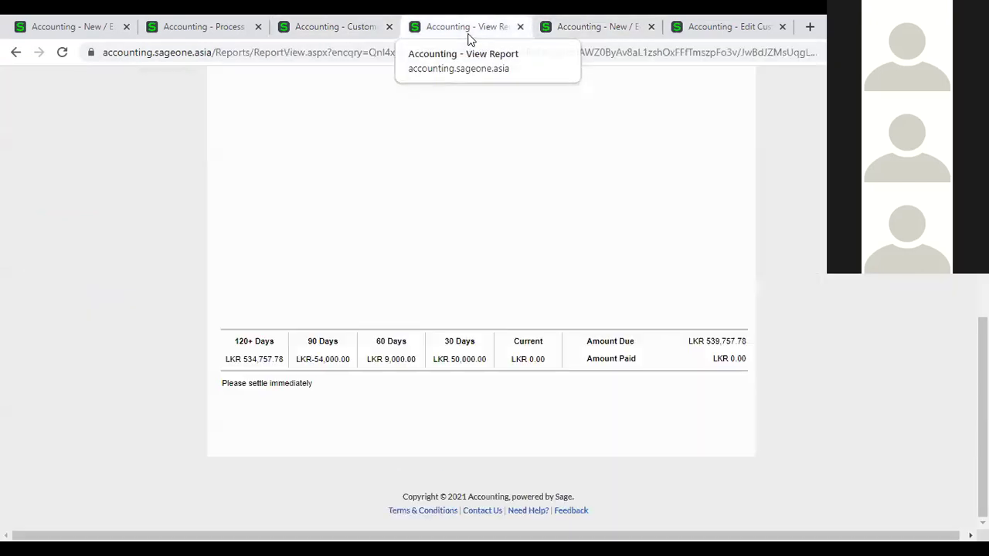
pyautogui.click(350, 26)
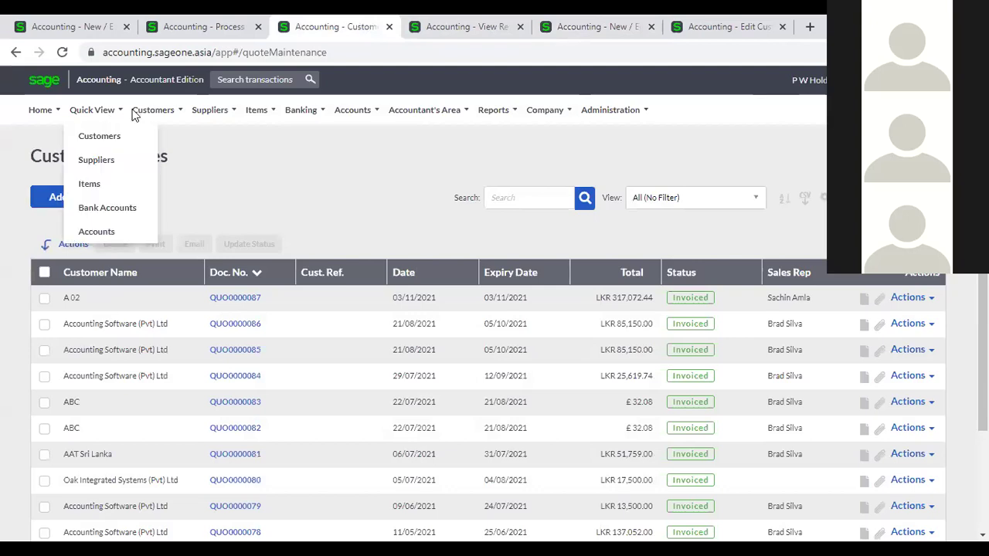
pyautogui.moveTo(153, 110)
pyautogui.moveTo(165, 184)
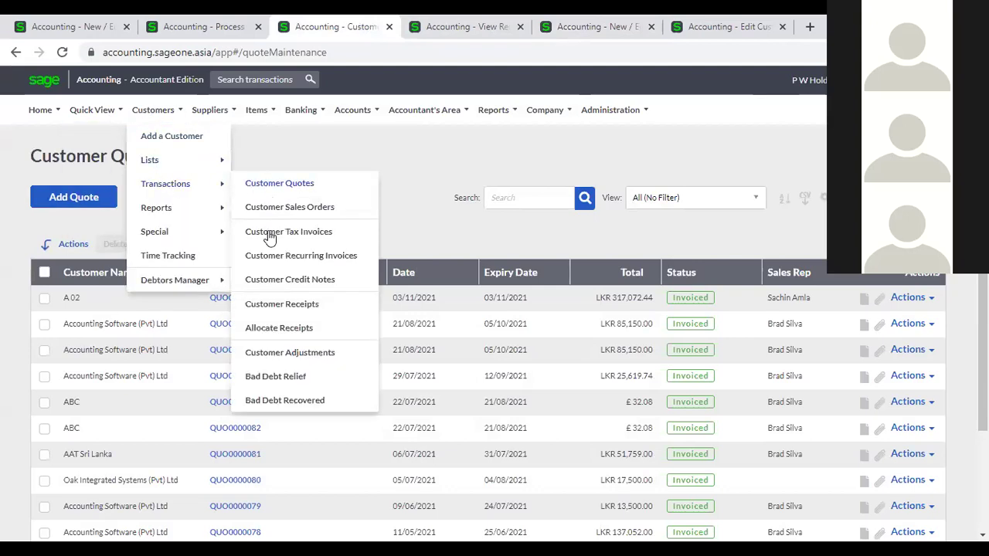
# Start a new customer credit note for Accounting Software (Pvt) Ltd.
pyautogui.click(271, 280)
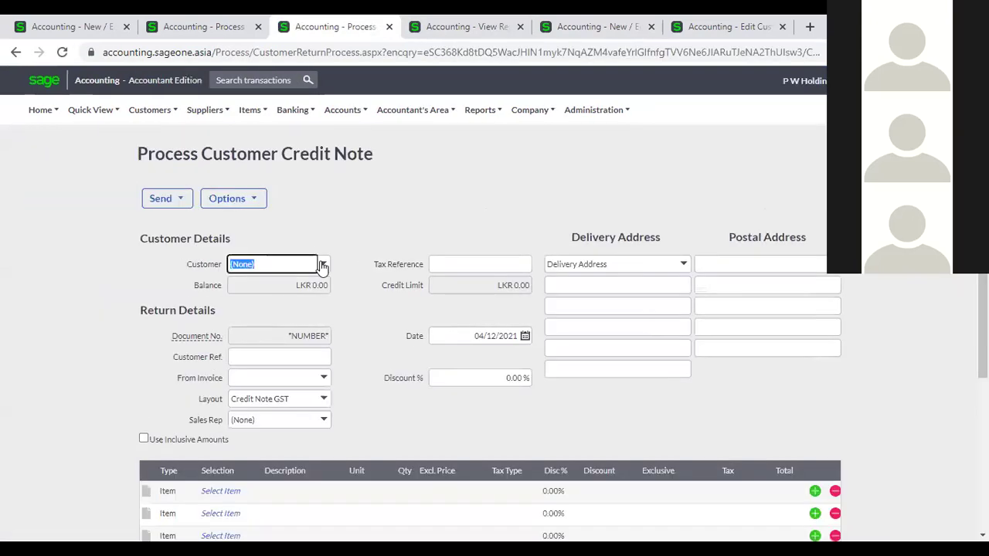
pyautogui.click(322, 266)
pyautogui.click(320, 376)
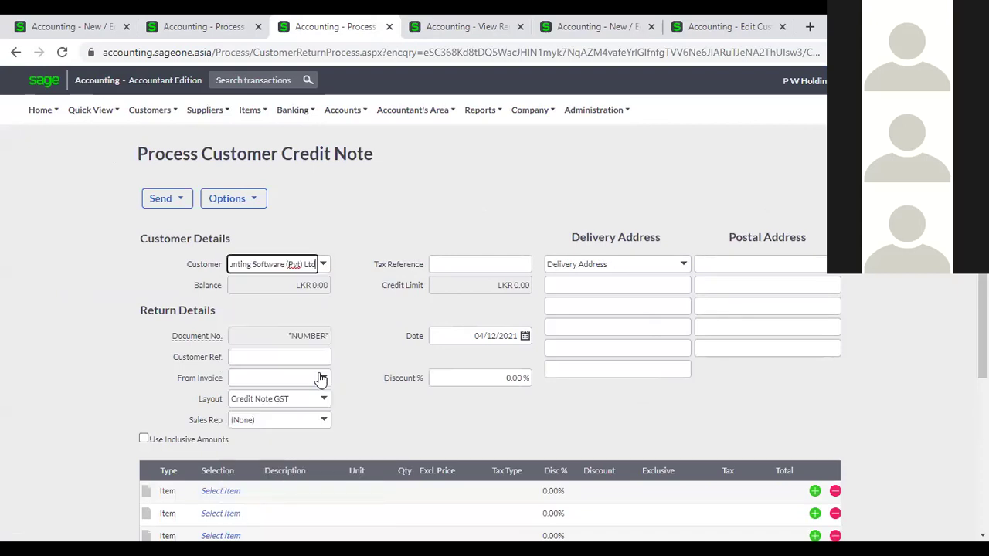
pyautogui.scroll(-3, 342, 340)
pyautogui.click(229, 346)
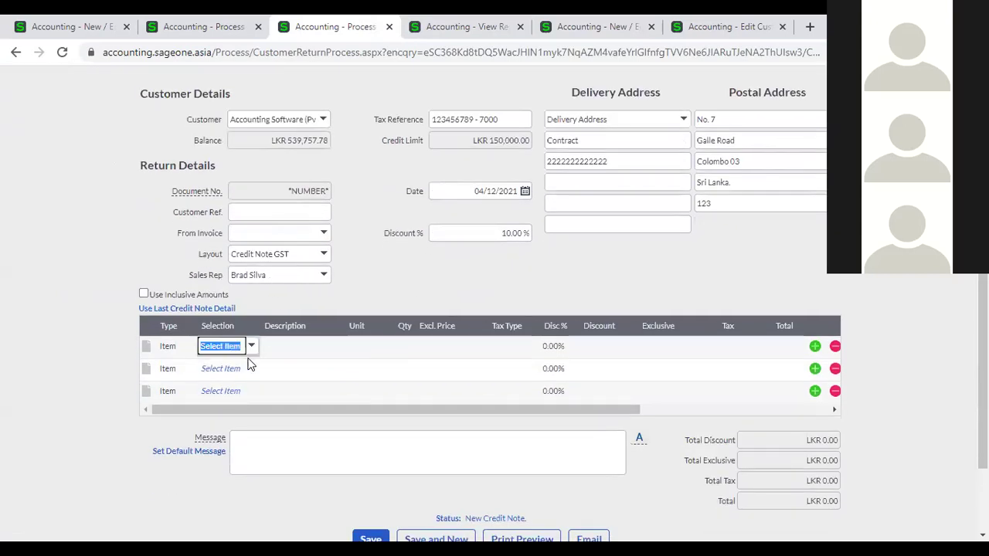
pyautogui.click(251, 347)
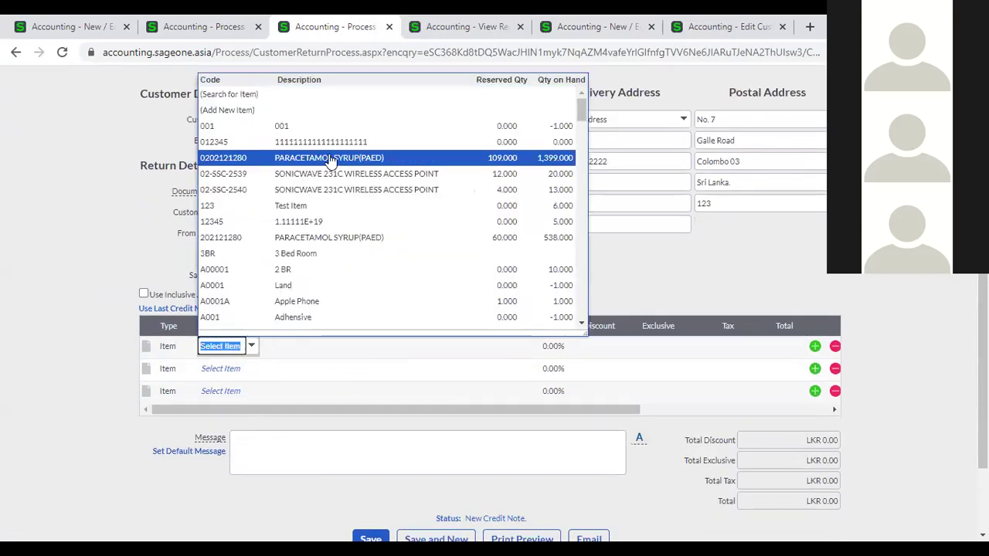
pyautogui.click(331, 159)
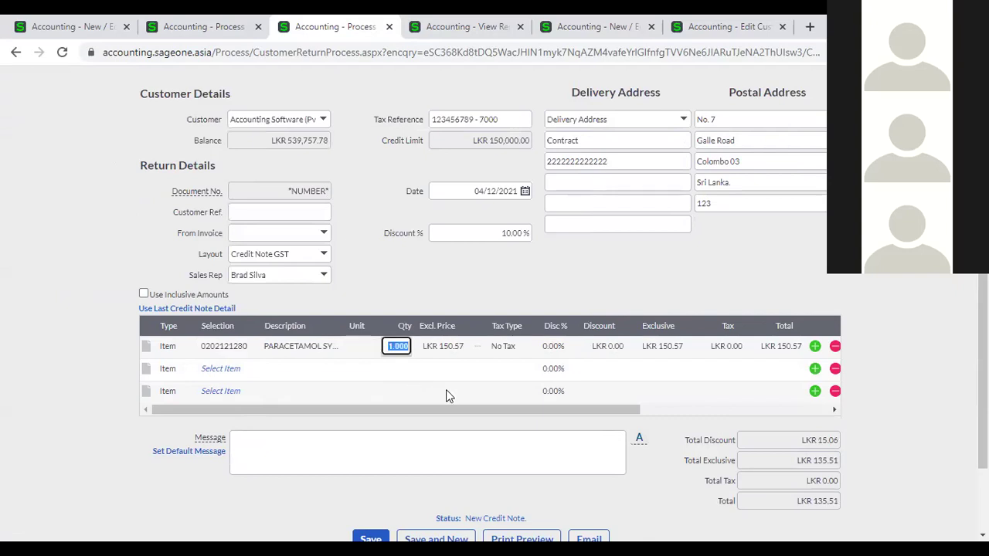
pyautogui.scroll(-2, 448, 396)
pyautogui.click(539, 452)
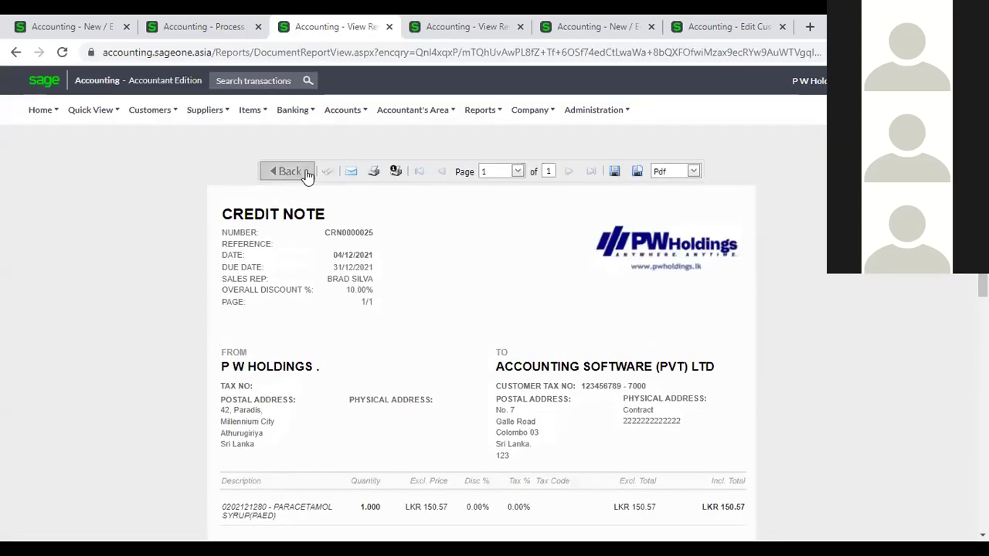
# Glance at Document Descriptions, then open the Customer Credit Notes list.
pyautogui.click(570, 31)
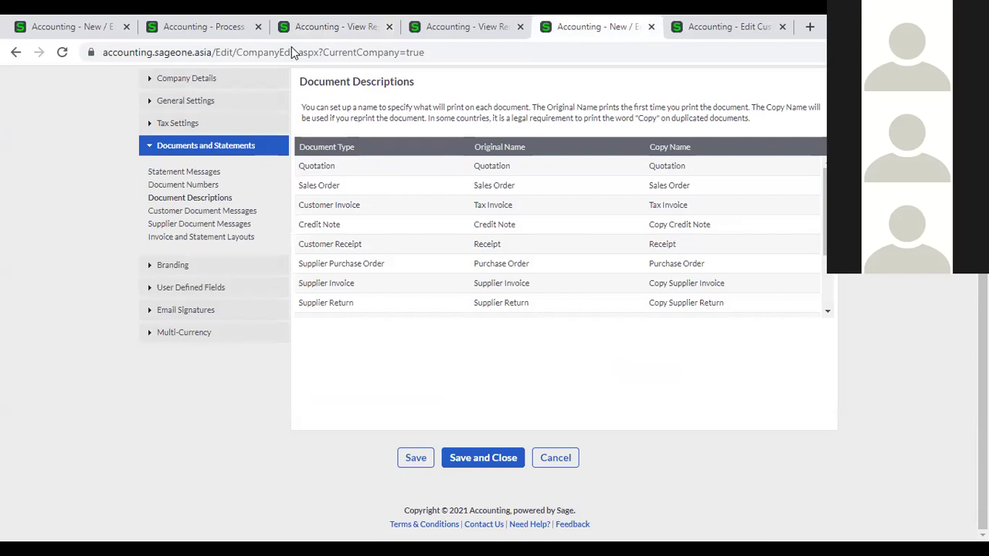
pyautogui.click(332, 26)
pyautogui.scroll(-5, 456, 269)
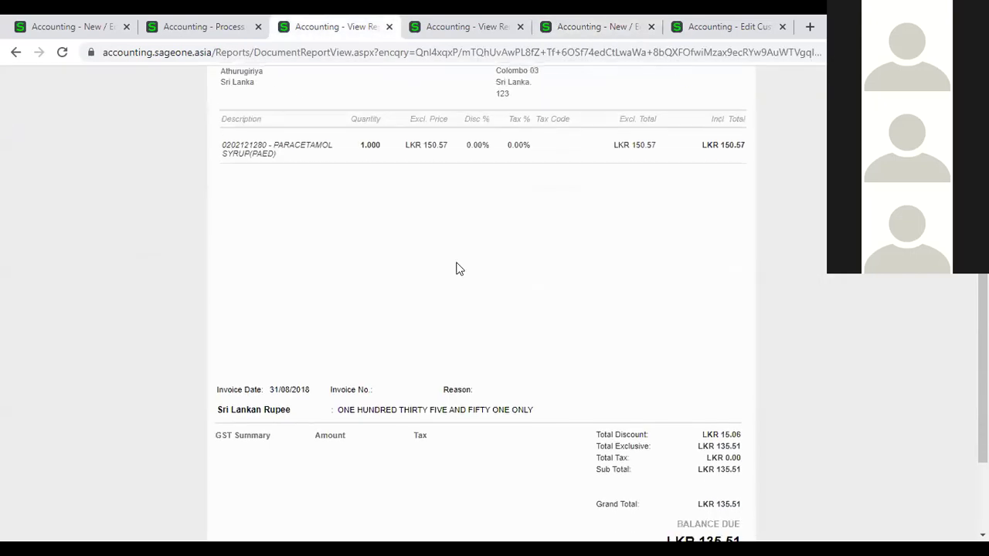
pyautogui.scroll(-3, 456, 267)
pyautogui.scroll(7, 457, 264)
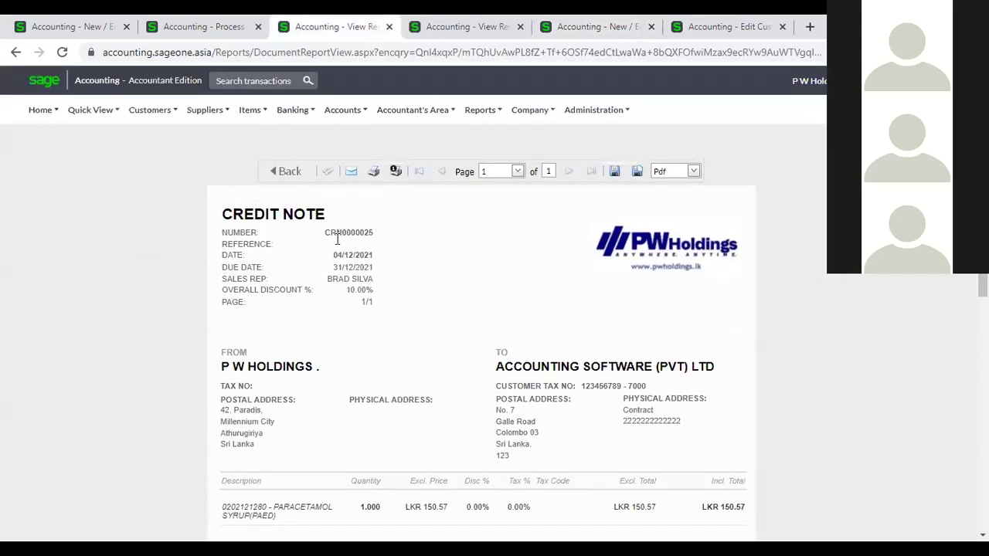
pyautogui.click(149, 110)
pyautogui.moveTo(151, 180)
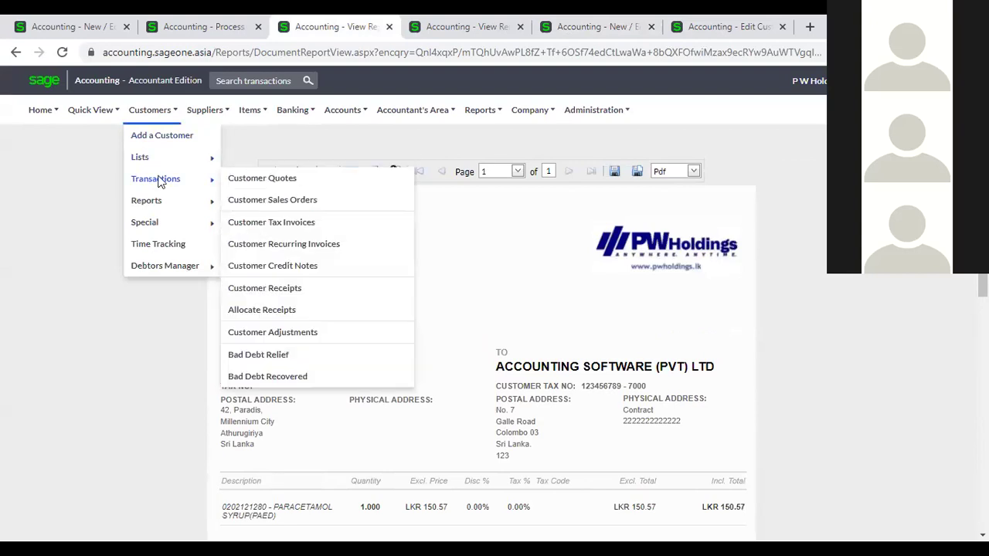
pyautogui.click(278, 267)
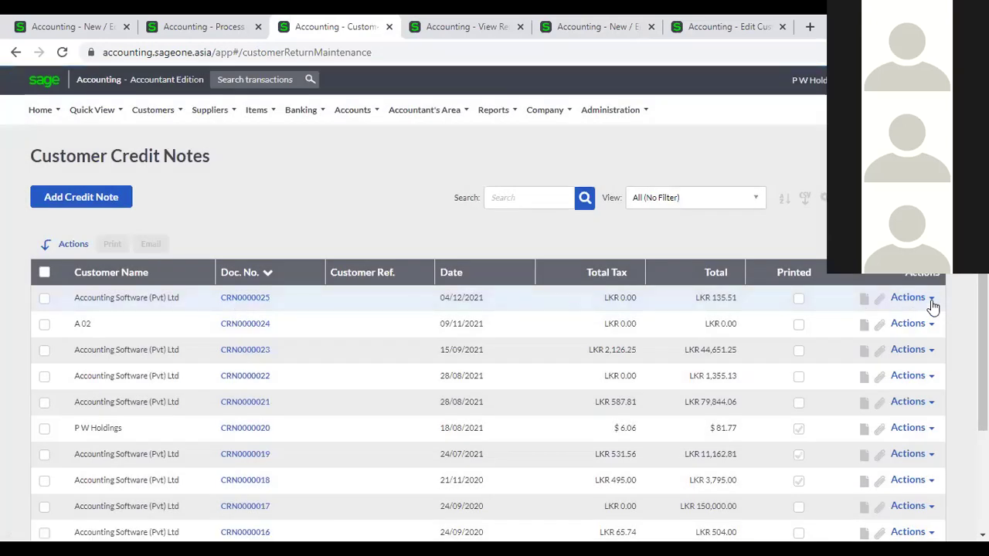
# Reprint CRN0000025 and preview it, now headed Copy Credit Note.
pyautogui.click(932, 306)
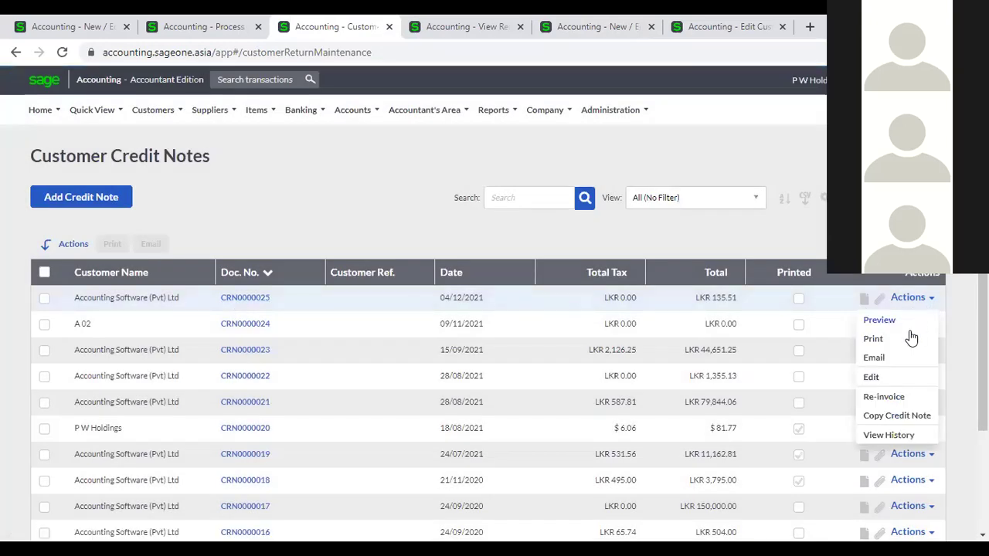
pyautogui.click(889, 340)
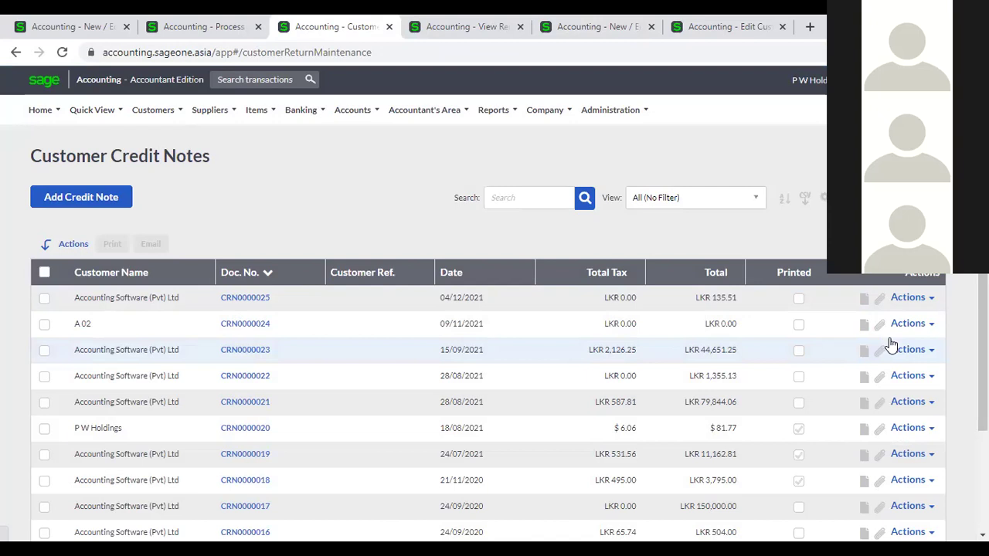
pyautogui.click(913, 301)
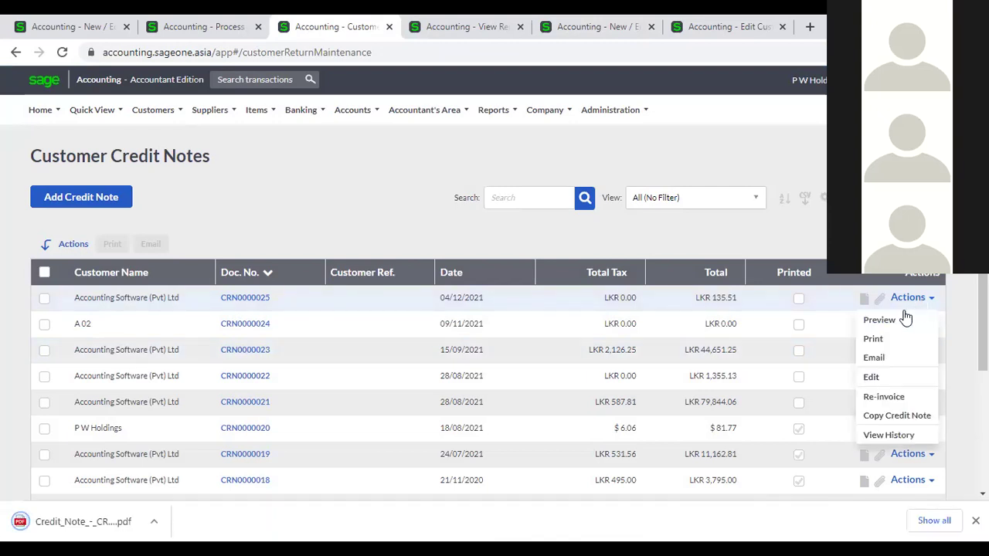
pyautogui.click(881, 319)
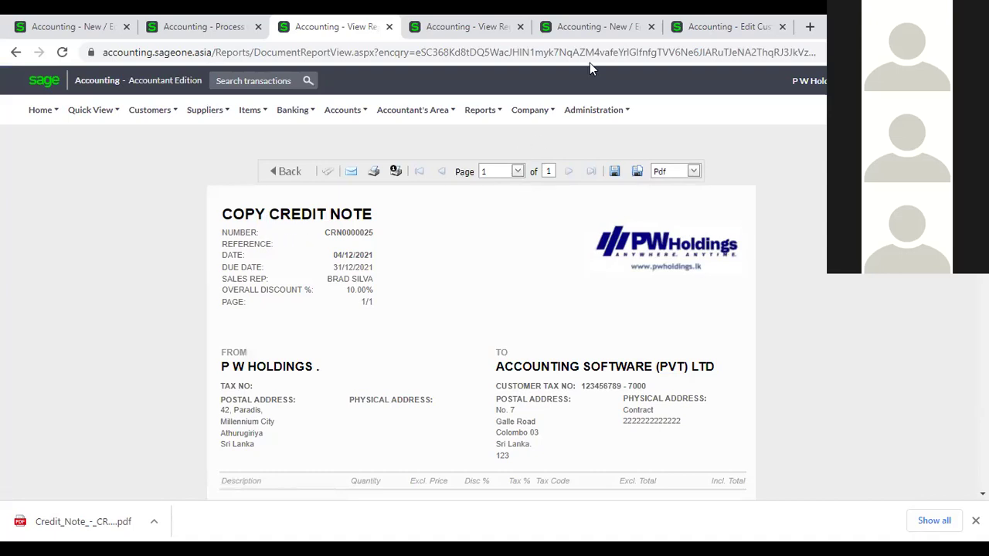
pyautogui.click(587, 29)
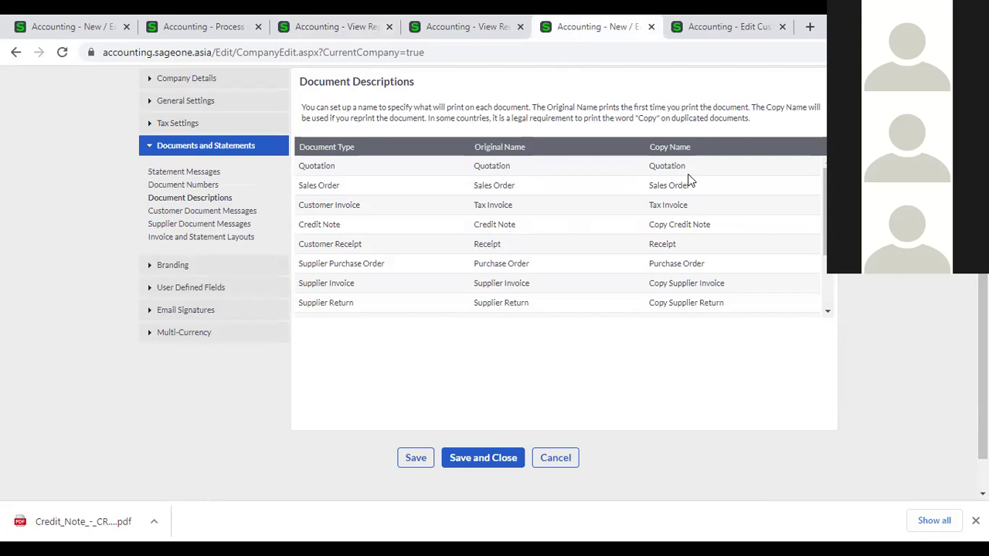
# Rename the Customer Invoice copy name to 'Copy Tax Invoice' and recheck the Copy Credit Note preview.
pyautogui.scroll(-3, 702, 254)
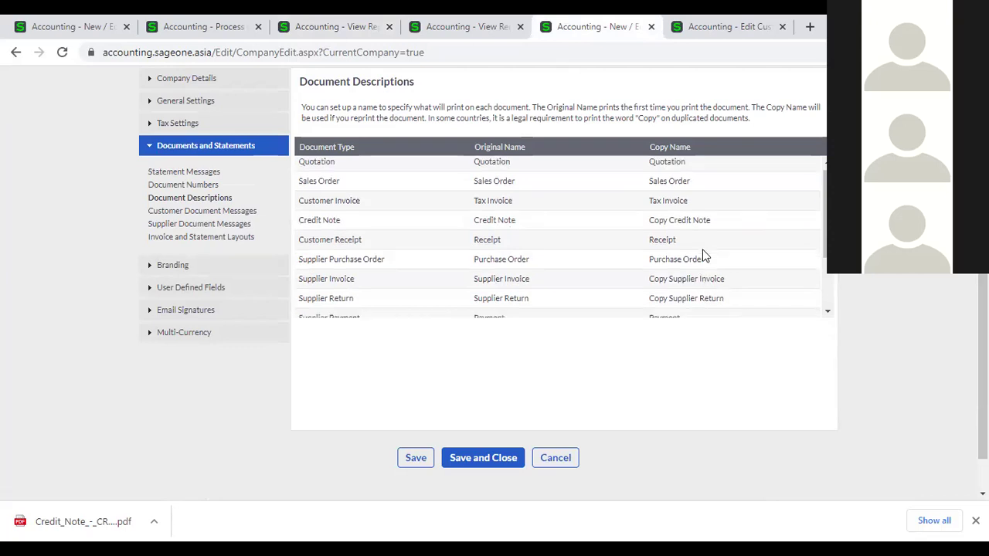
pyautogui.scroll(3, 699, 247)
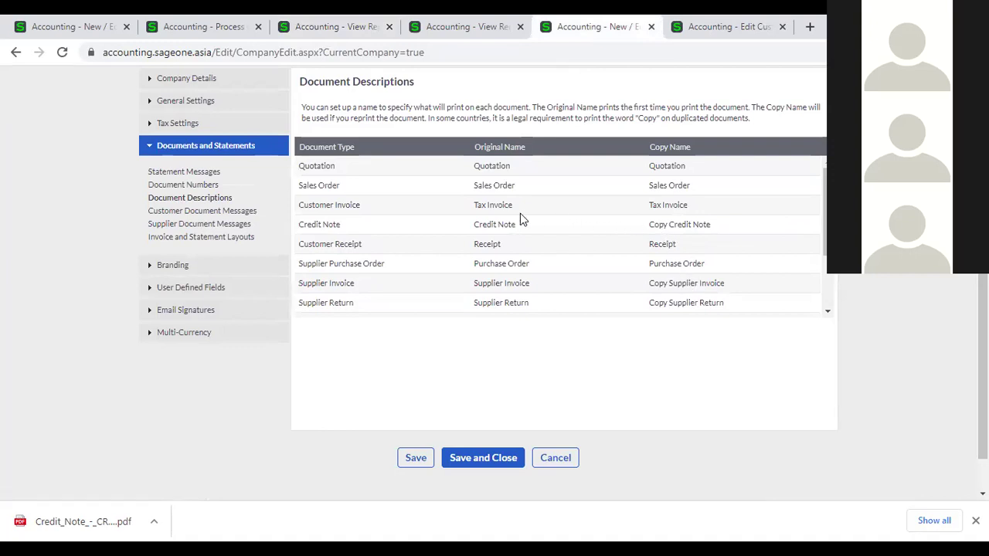
pyautogui.click(669, 206)
pyautogui.click(649, 205)
pyautogui.write('Copy')
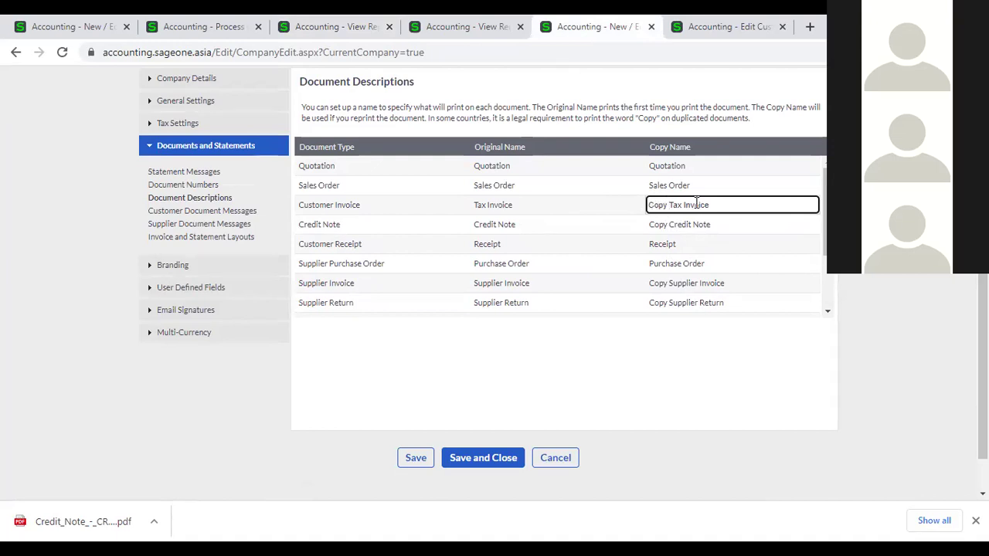
pyautogui.click(741, 207)
pyautogui.click(352, 27)
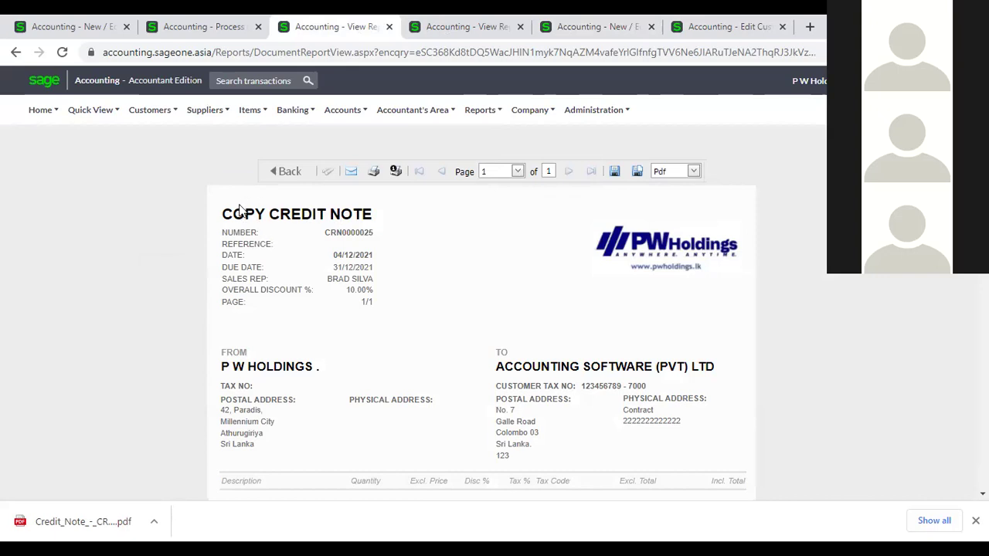
pyautogui.click(593, 26)
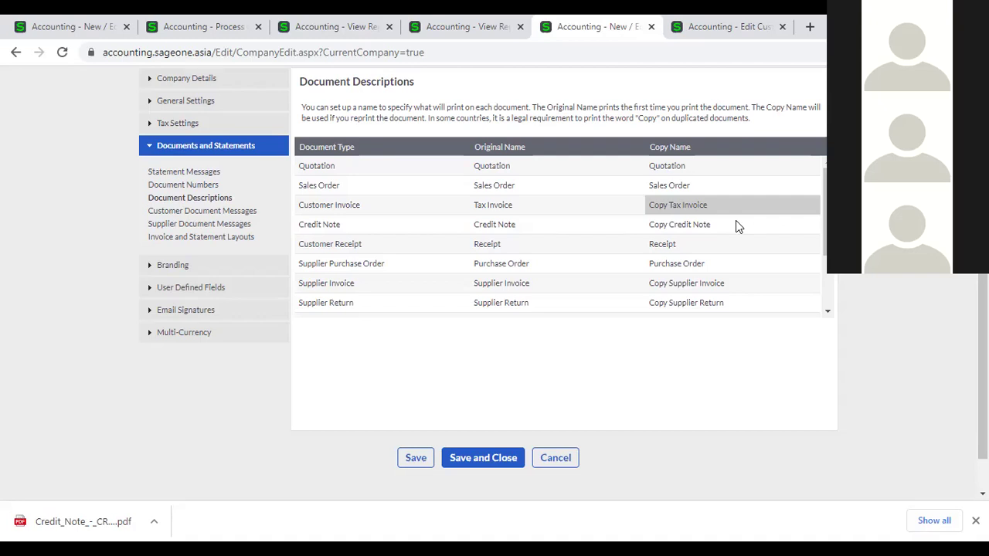
# Glance at Customer Document Messages, then open Customer Quotes, topped by QUO0000087.
pyautogui.click(233, 215)
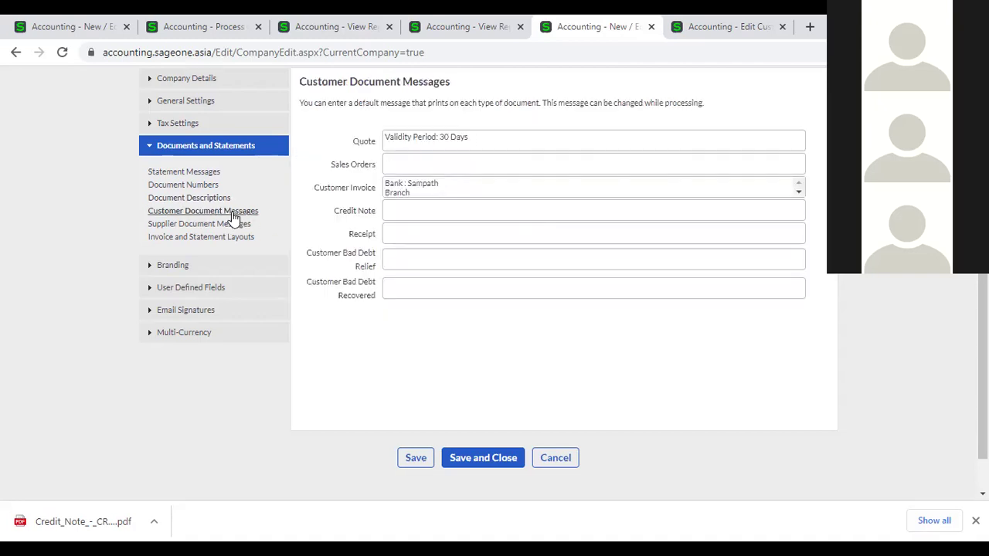
pyautogui.scroll(1, 434, 236)
pyautogui.scroll(1, 434, 236)
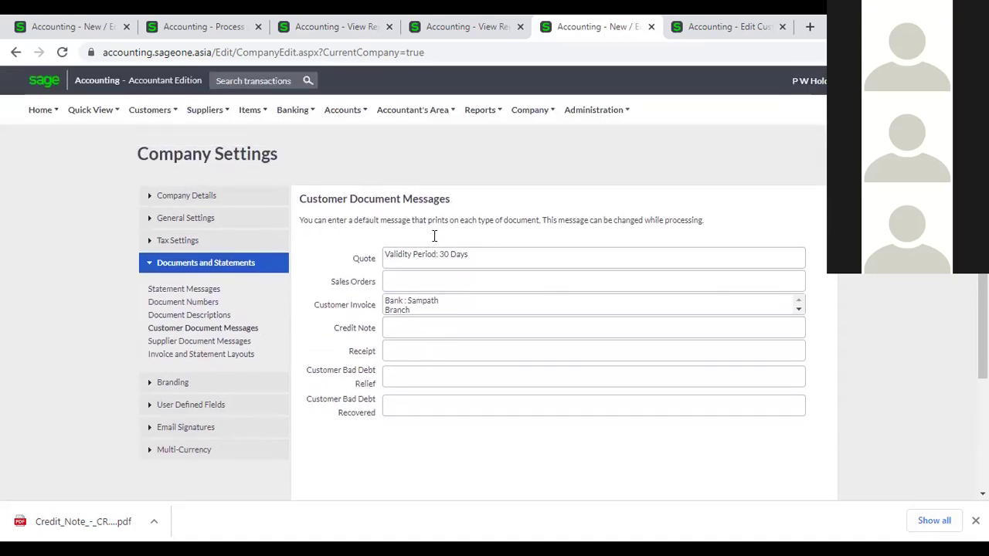
pyautogui.click(325, 28)
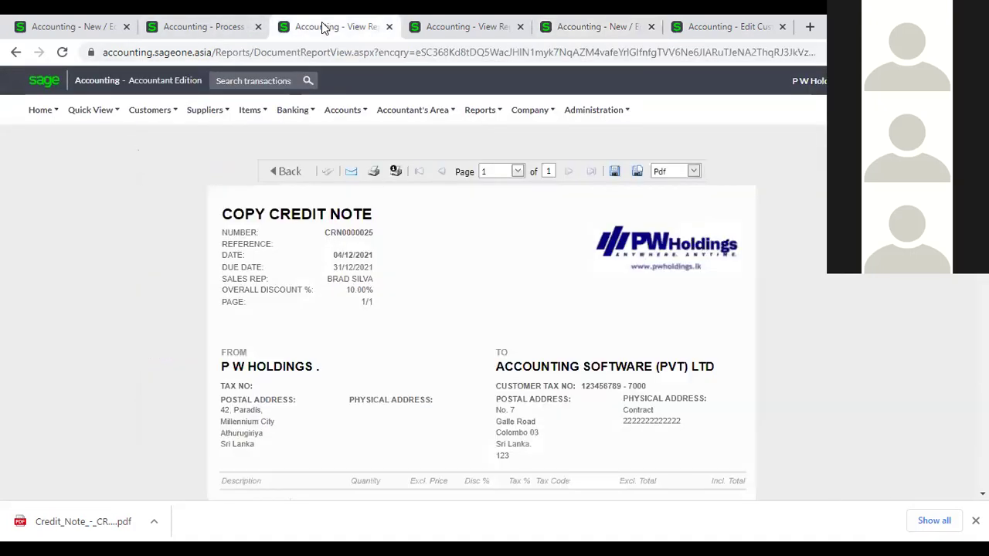
pyautogui.moveTo(149, 112)
pyautogui.moveTo(150, 153)
pyautogui.moveTo(165, 184)
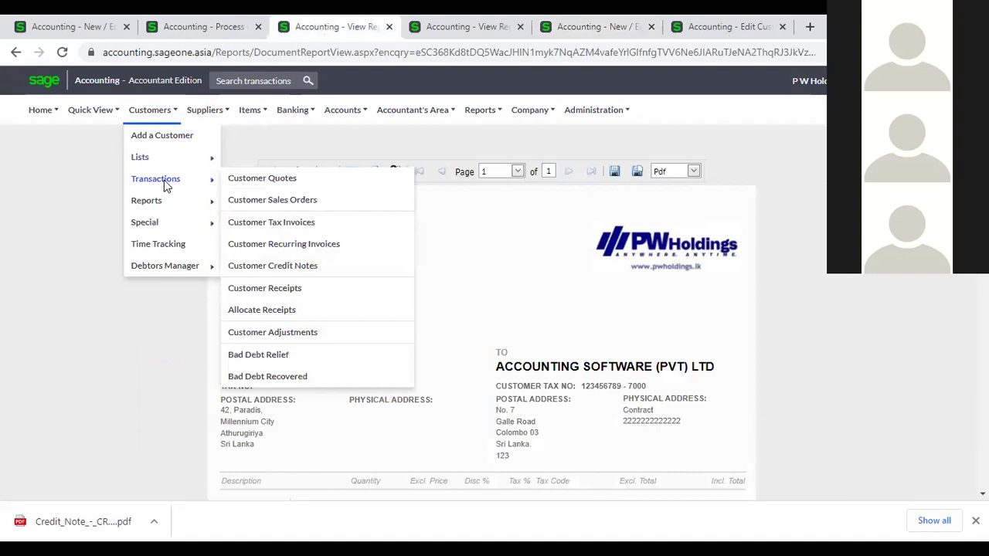
pyautogui.click(262, 184)
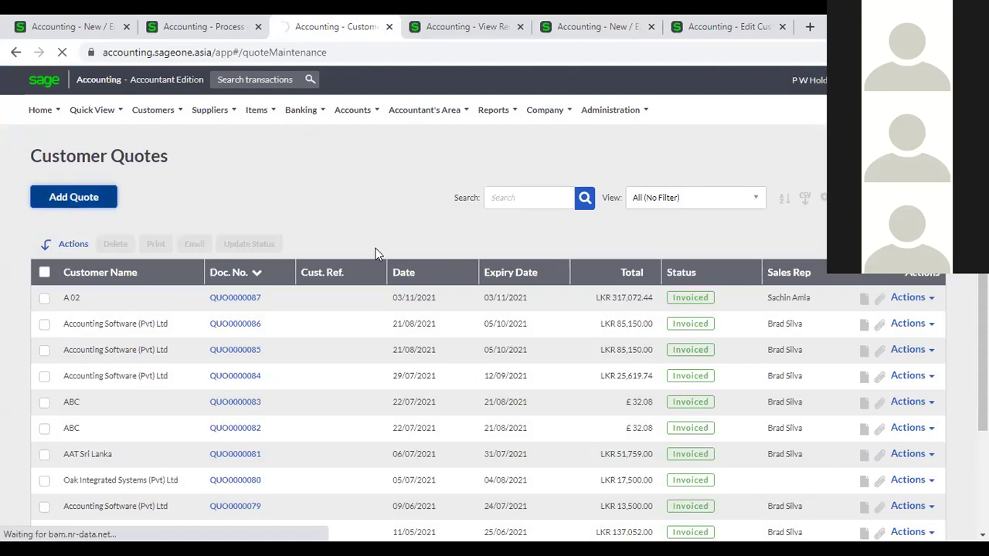
# Compare the quote's 'Validity Period: 30 Days' default message with the Customer Invoice default message.
pyautogui.scroll(-2, 388, 291)
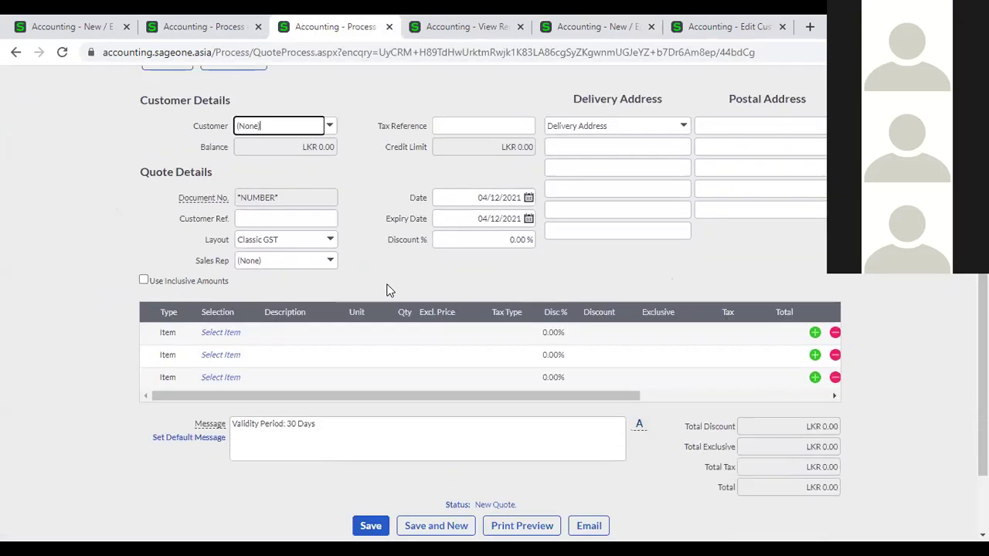
pyautogui.scroll(-1, 388, 290)
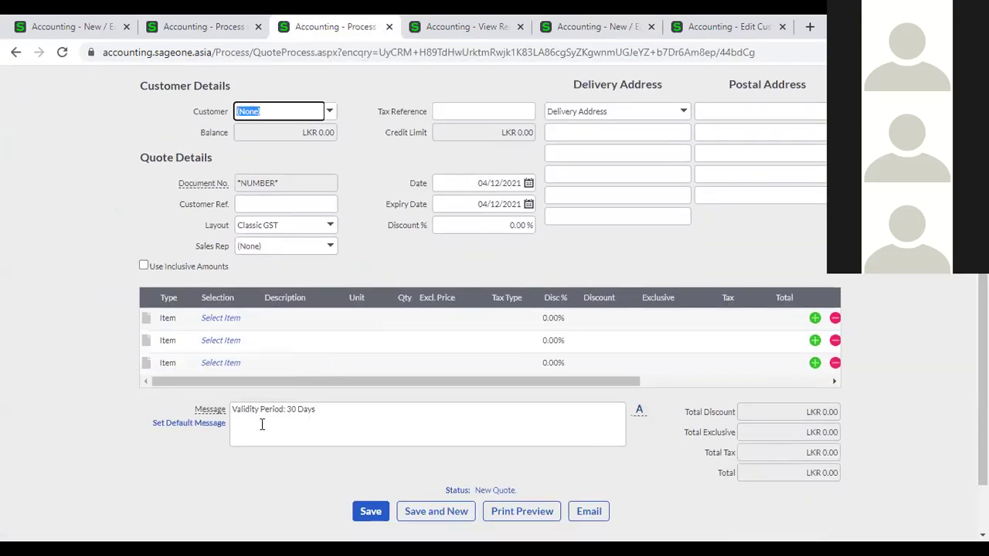
pyautogui.click(456, 23)
pyautogui.click(601, 23)
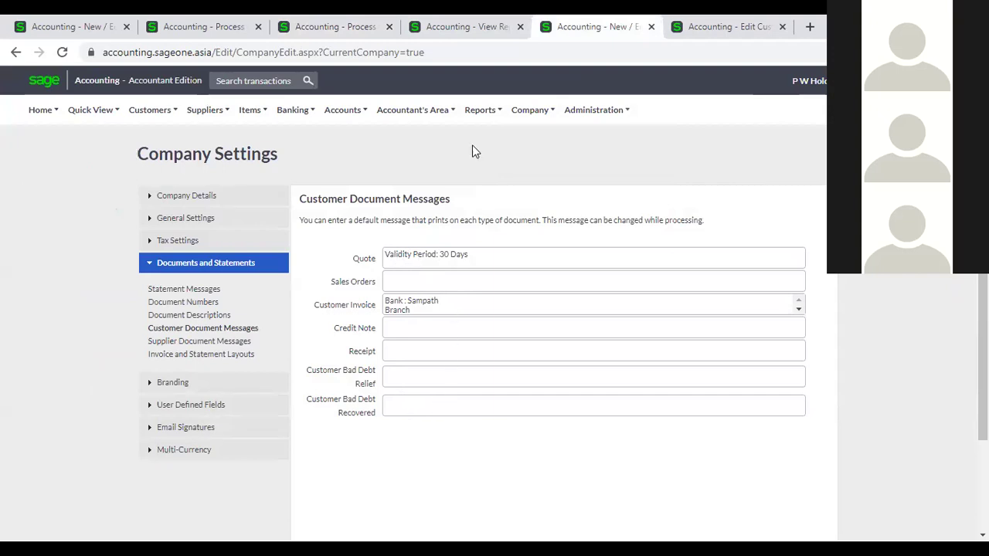
pyautogui.click(312, 17)
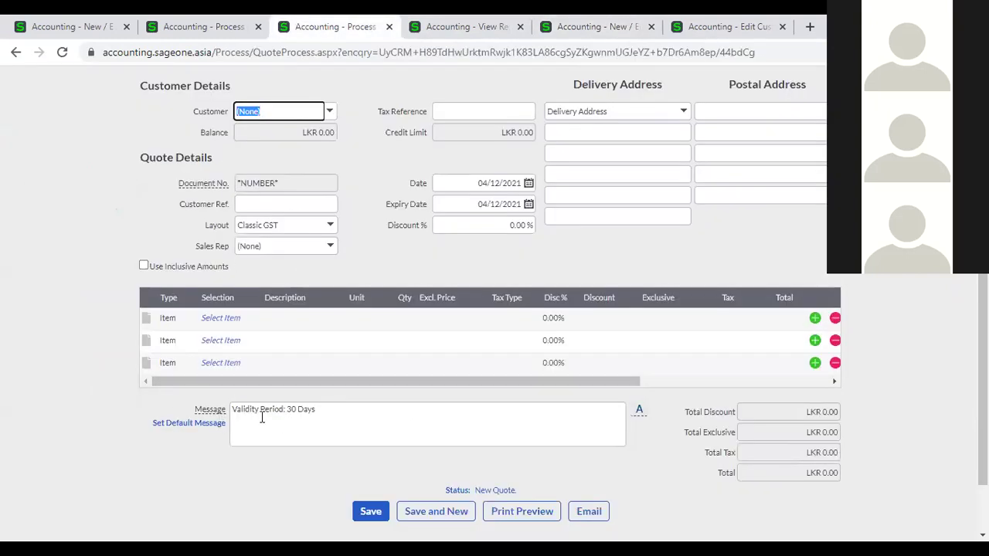
pyautogui.click(342, 415)
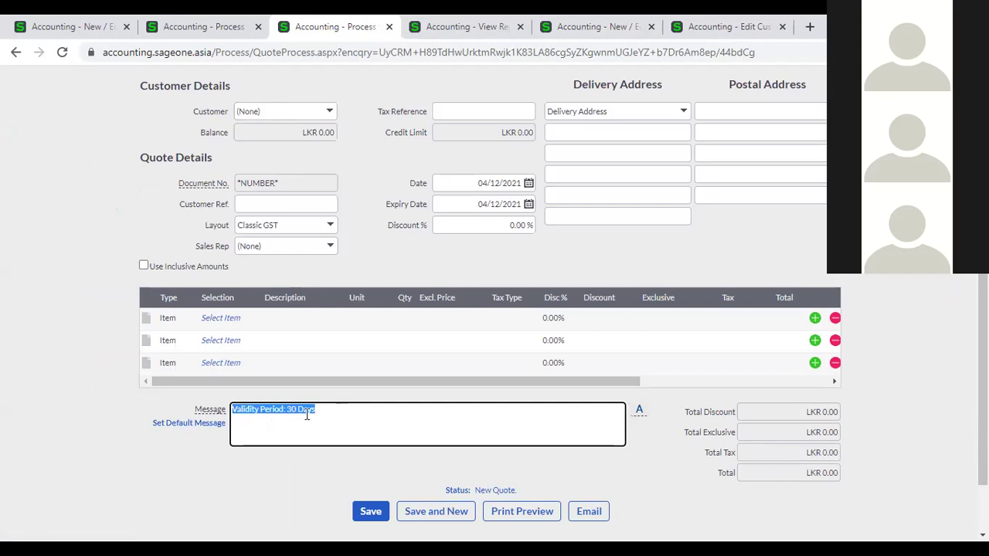
pyautogui.click(581, 26)
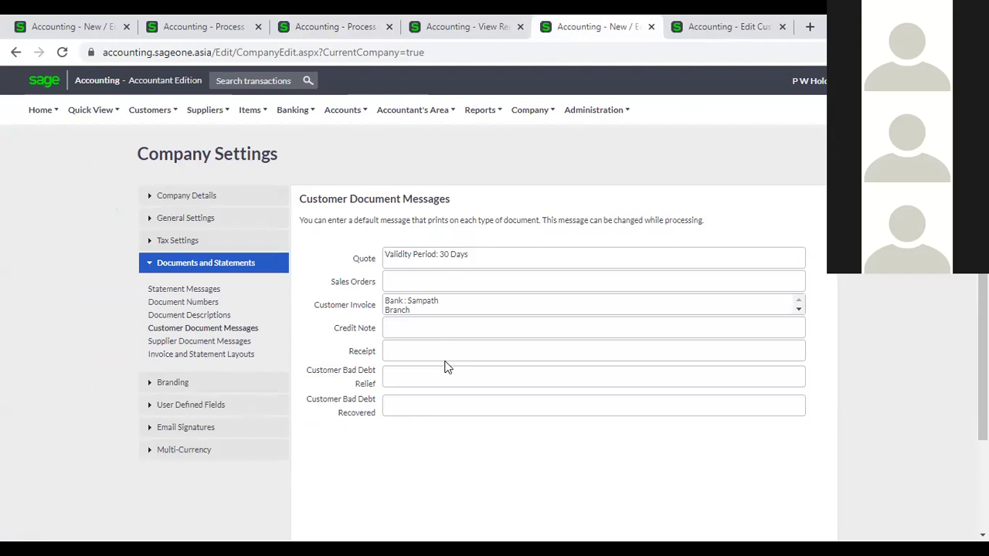
pyautogui.click(799, 312)
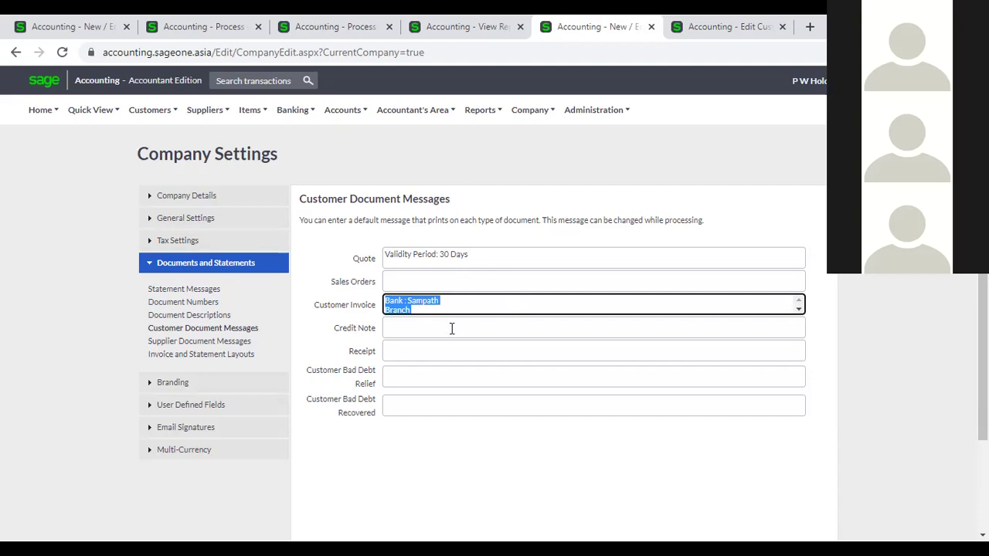
pyautogui.click(321, 27)
pyautogui.scroll(3, 265, 147)
# Add a new tax invoice pre-filled with the 'Bank : Sampath' message, then return to Company Settings.
pyautogui.moveTo(150, 173)
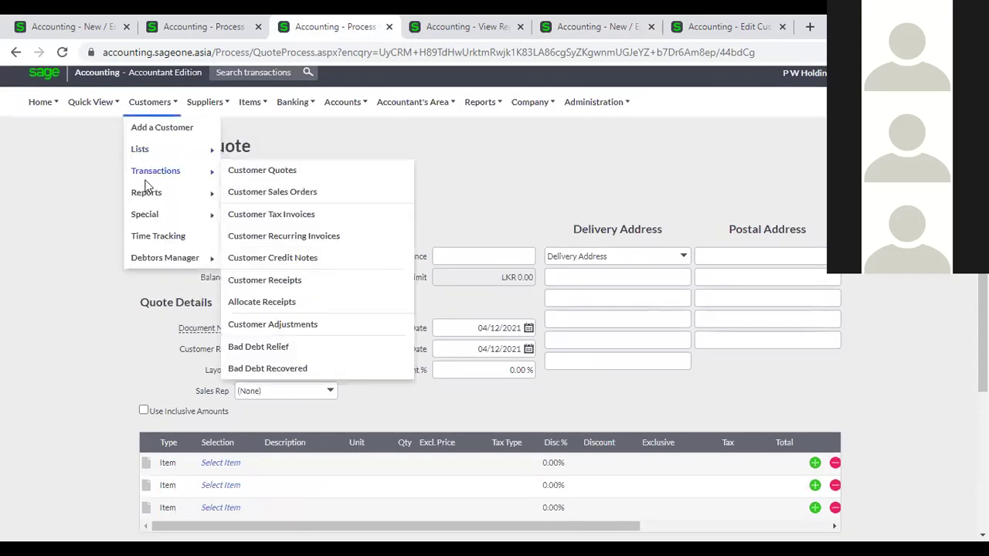
pyautogui.click(306, 216)
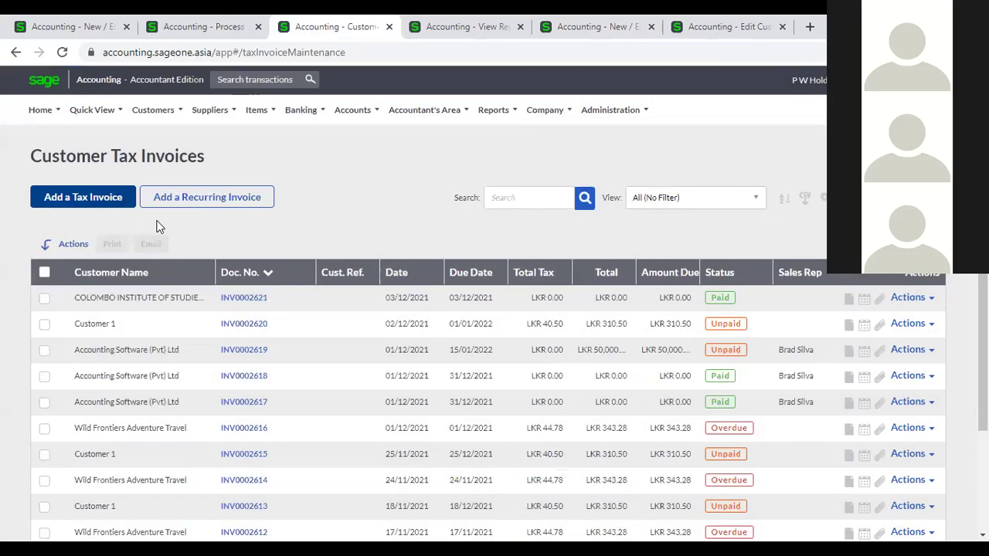
pyautogui.click(117, 199)
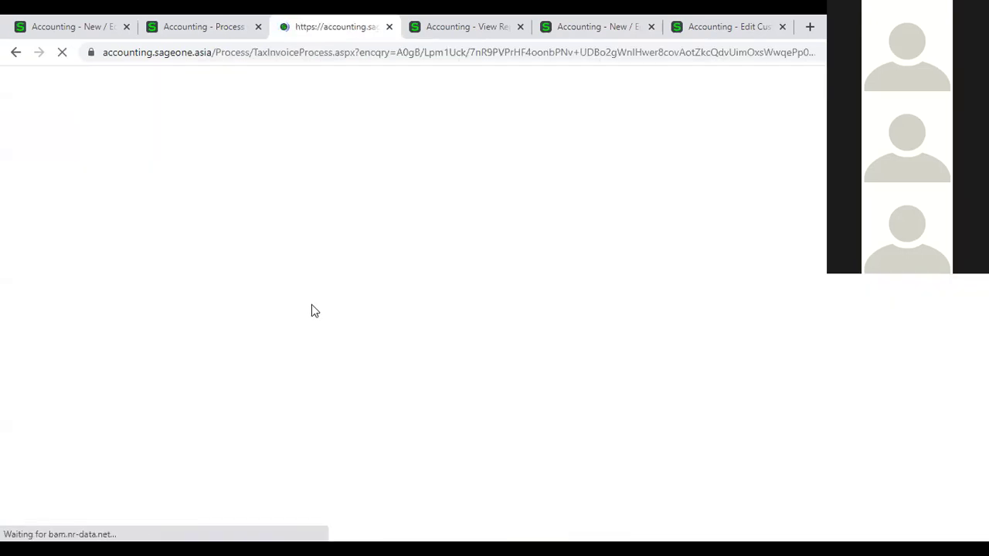
pyautogui.scroll(-2, 291, 409)
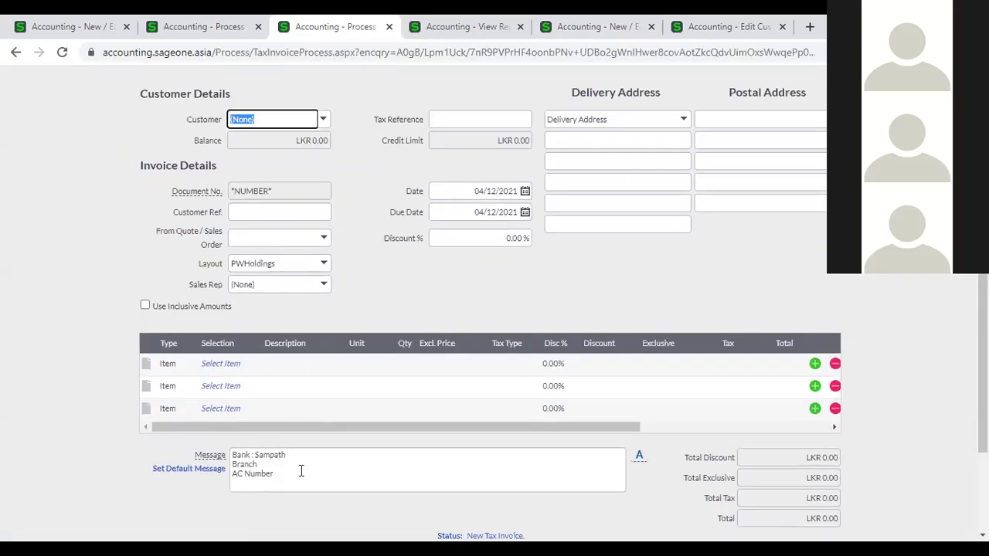
pyautogui.click(601, 27)
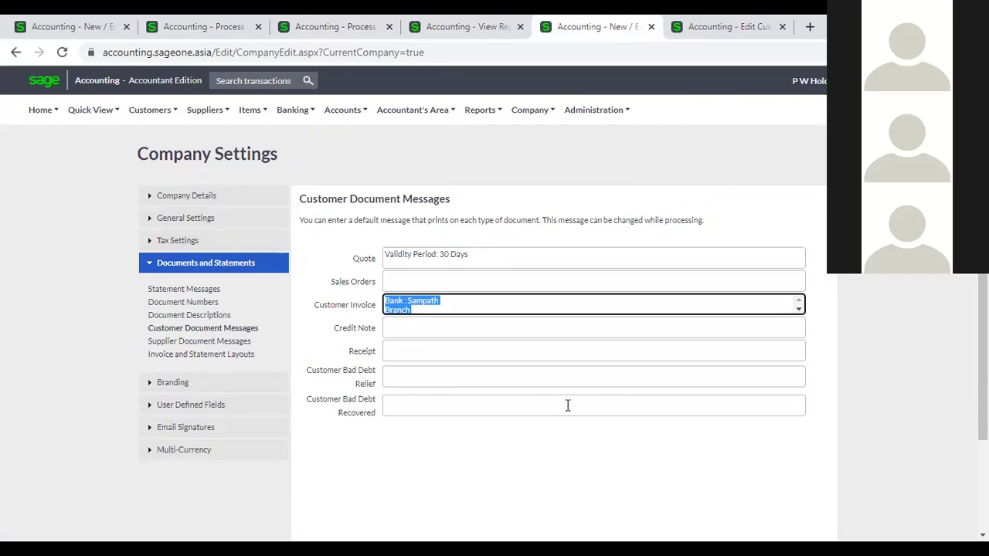
# Show Supplier Document Messages, where Purchase Order defaults to 'Please Deliver'.
pyautogui.click(190, 343)
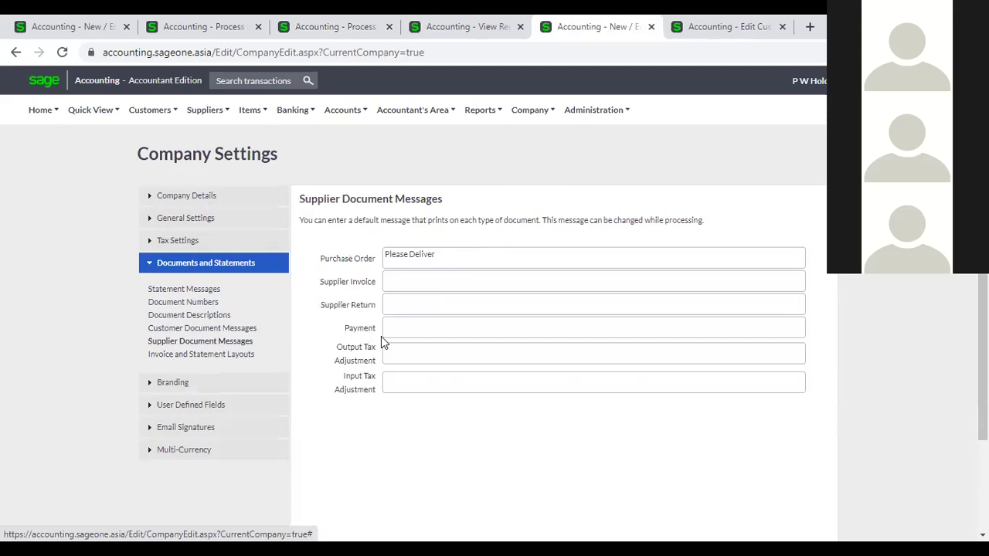
pyautogui.tripleClick(453, 259)
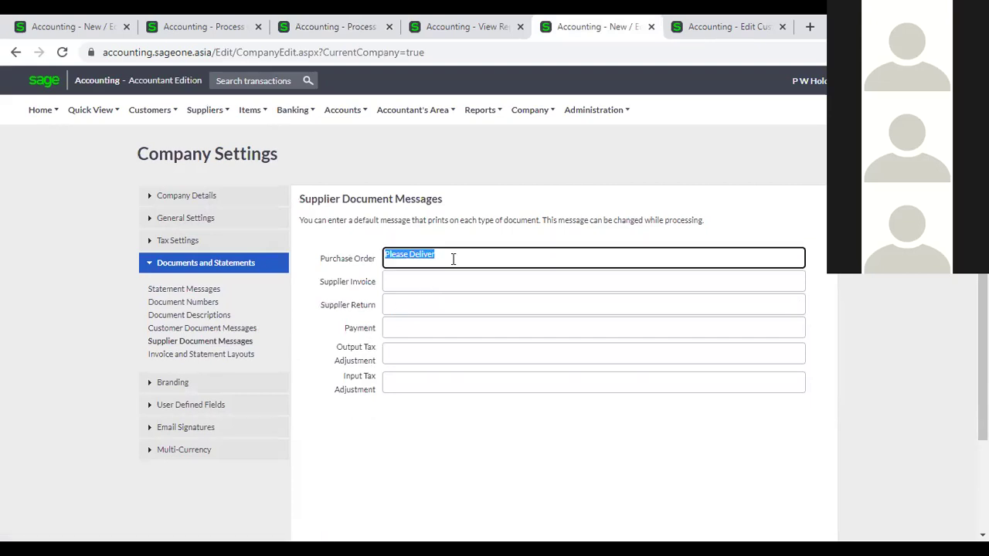
pyautogui.click(452, 259)
# Add the bank account number after 'AC Number' in the tax invoice's message.
pyautogui.click(332, 26)
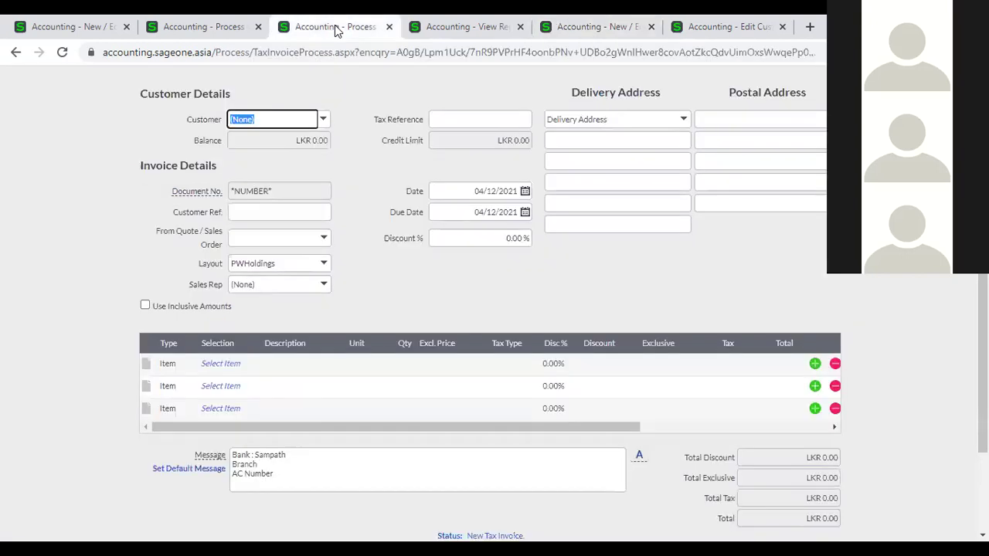
pyautogui.tripleClick(287, 456)
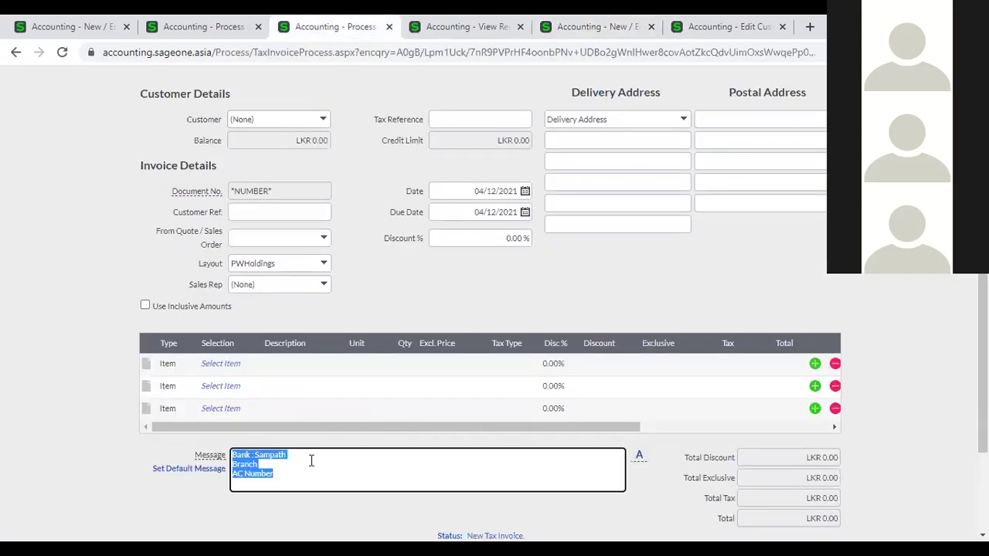
pyautogui.click(311, 460)
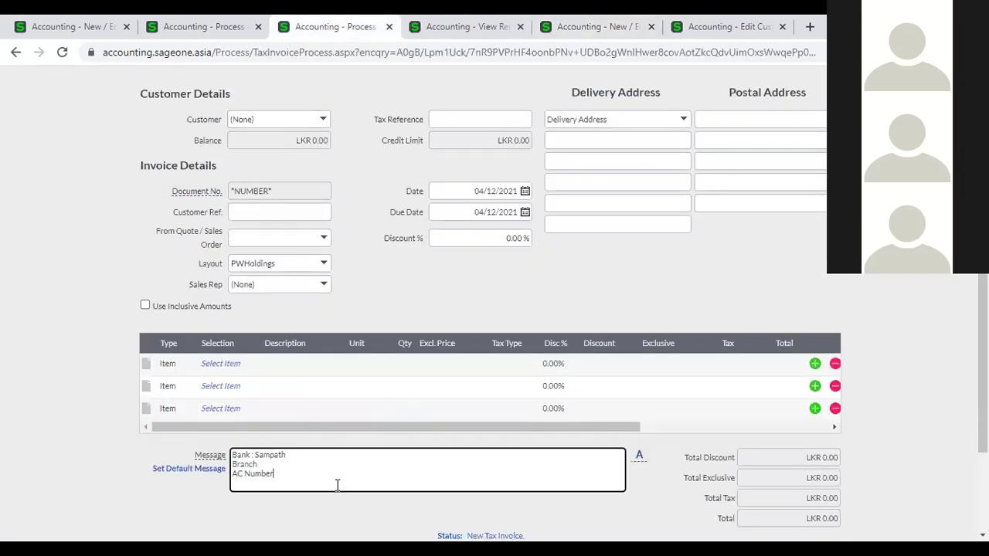
pyautogui.press('Left')
pyautogui.press('Left')
pyautogui.press('Left')
pyautogui.press('Left')
pyautogui.press('Left')
pyautogui.press('Left')
pyautogui.click(555, 31)
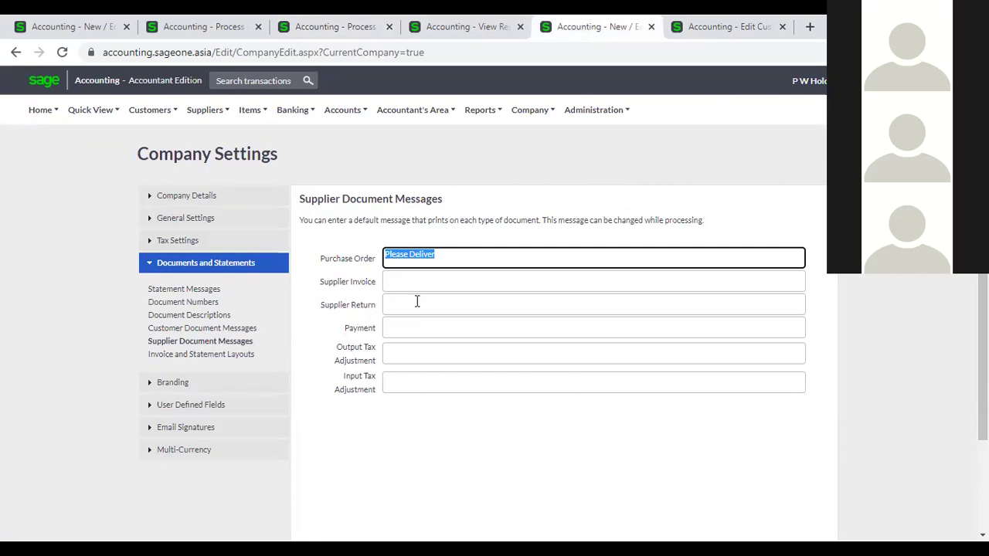
# Inspect the Invoice and Statement Layouts table in each company's settings, then reopen the PWHoldings tax invoice.
pyautogui.click(384, 444)
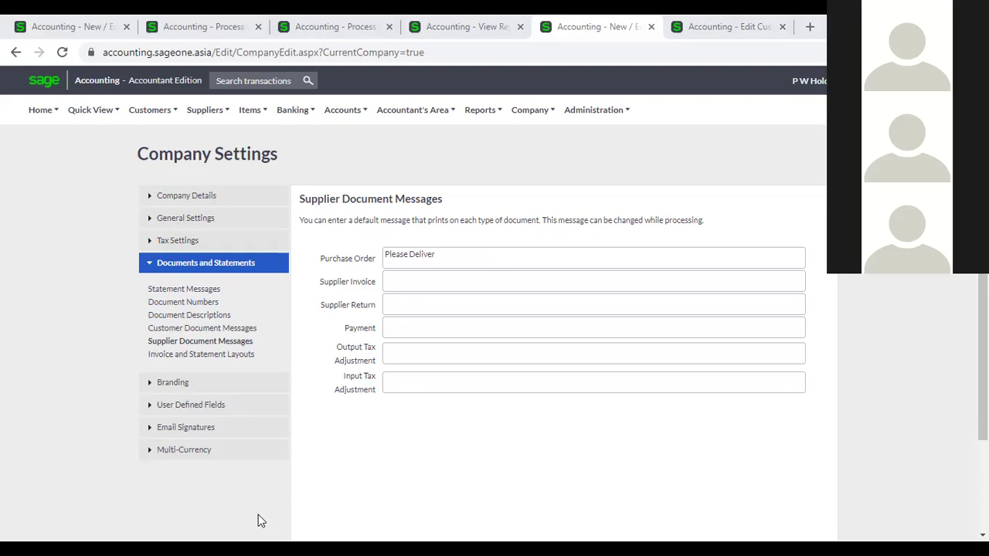
pyautogui.click(233, 357)
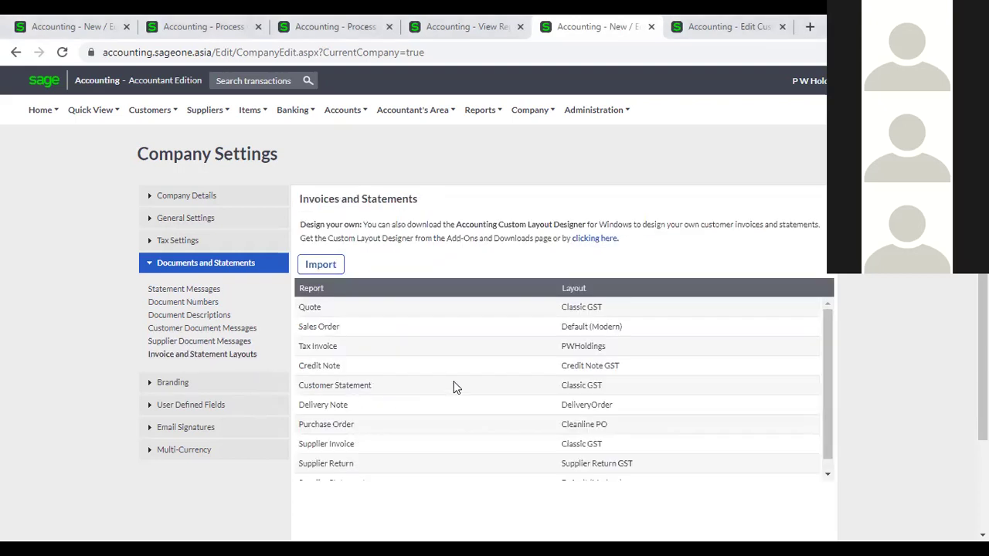
pyautogui.scroll(-4, 666, 344)
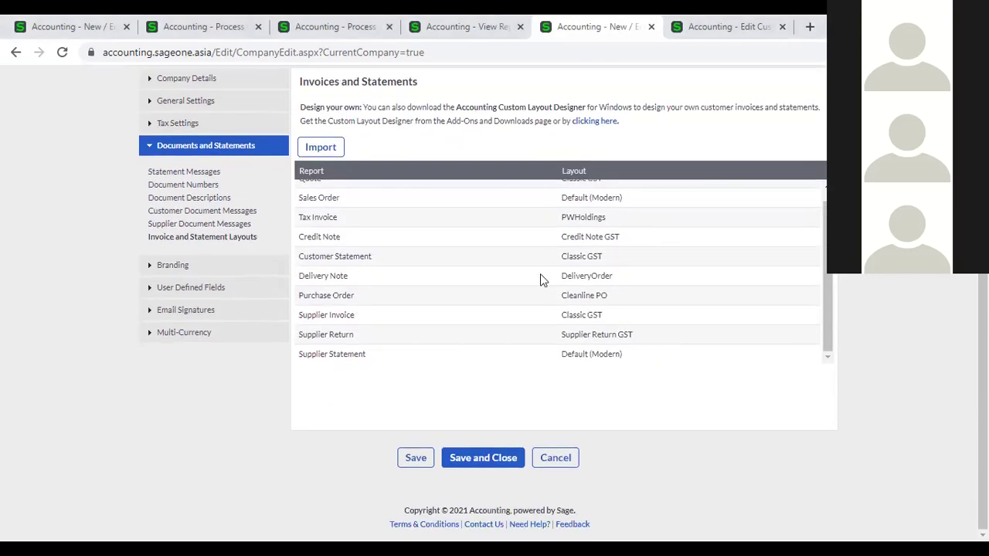
pyautogui.click(57, 26)
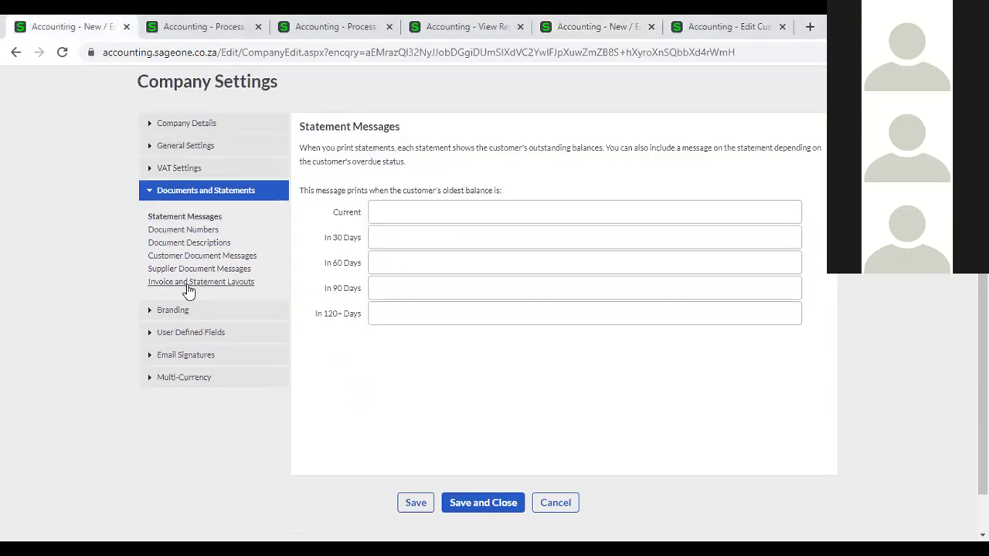
pyautogui.click(186, 285)
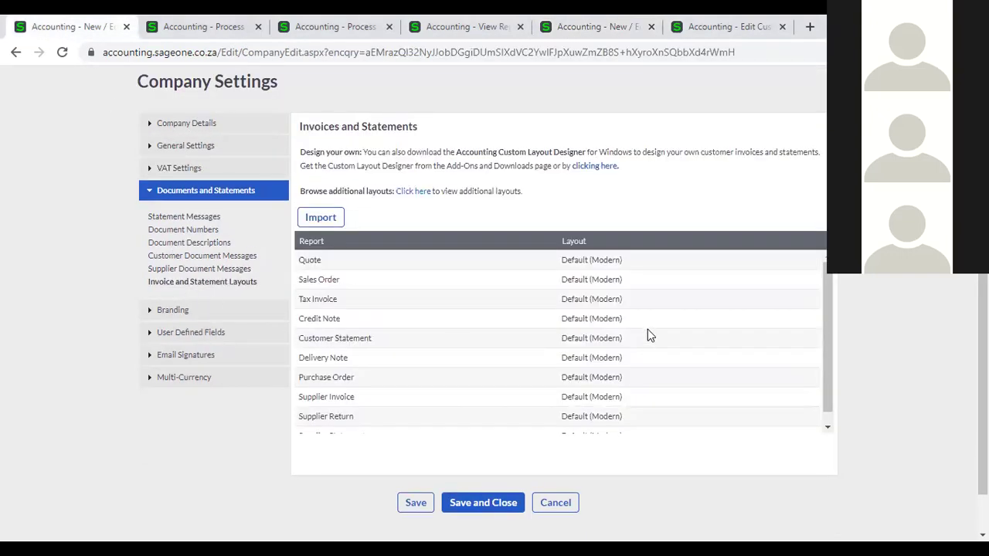
pyautogui.scroll(-1, 656, 346)
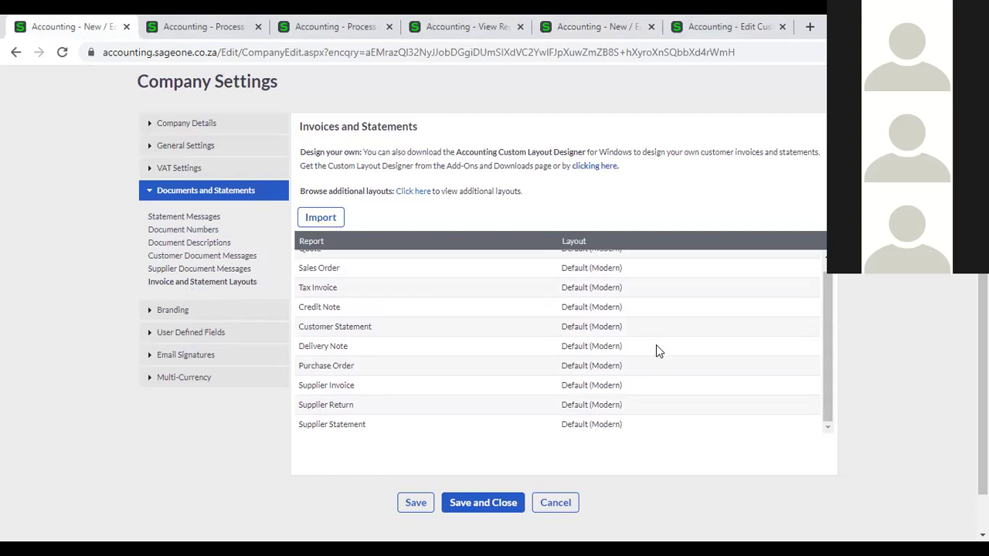
pyautogui.click(351, 31)
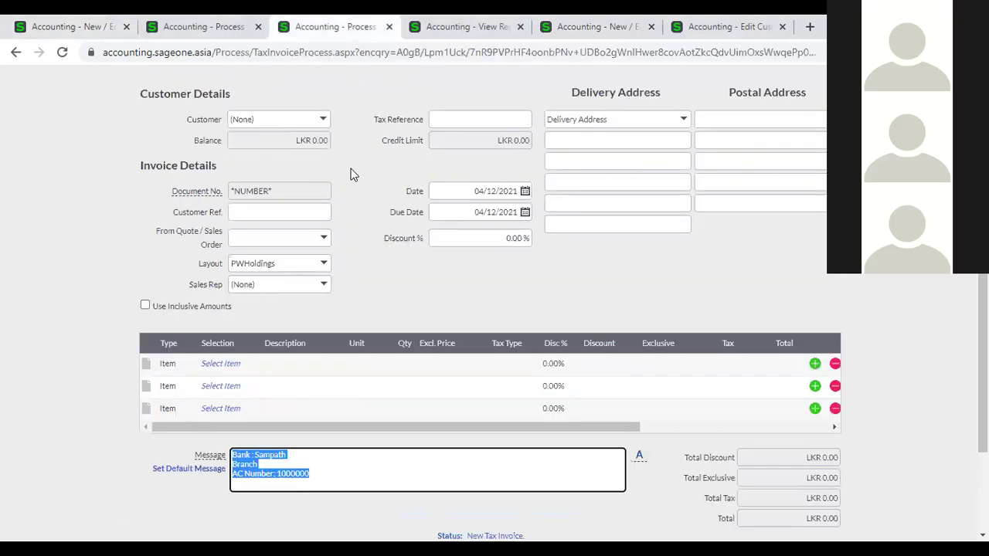
pyautogui.scroll(2, 359, 205)
# Open tax invoice INV0002619 from the Customer Tax Invoices list and confirm editing it.
pyautogui.click(159, 110)
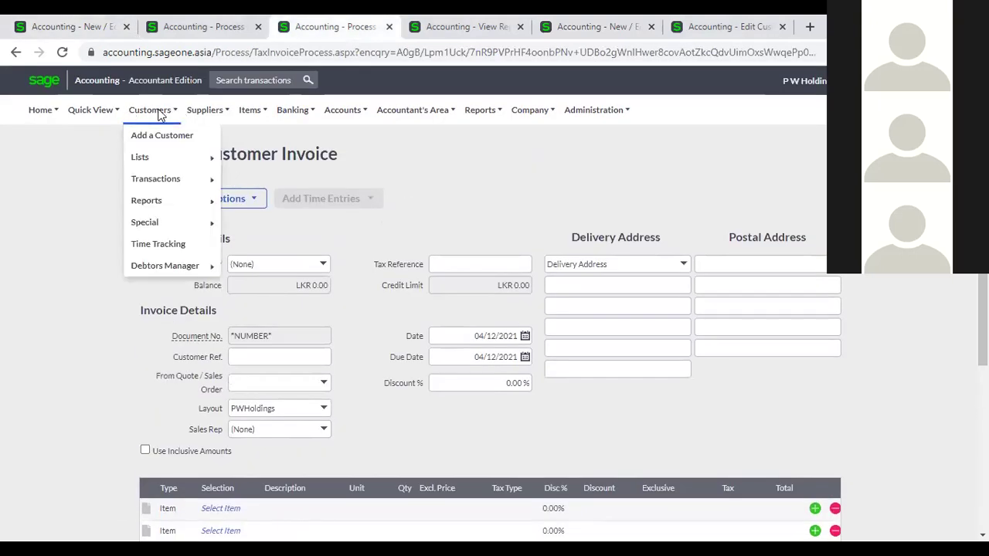
pyautogui.moveTo(162, 179)
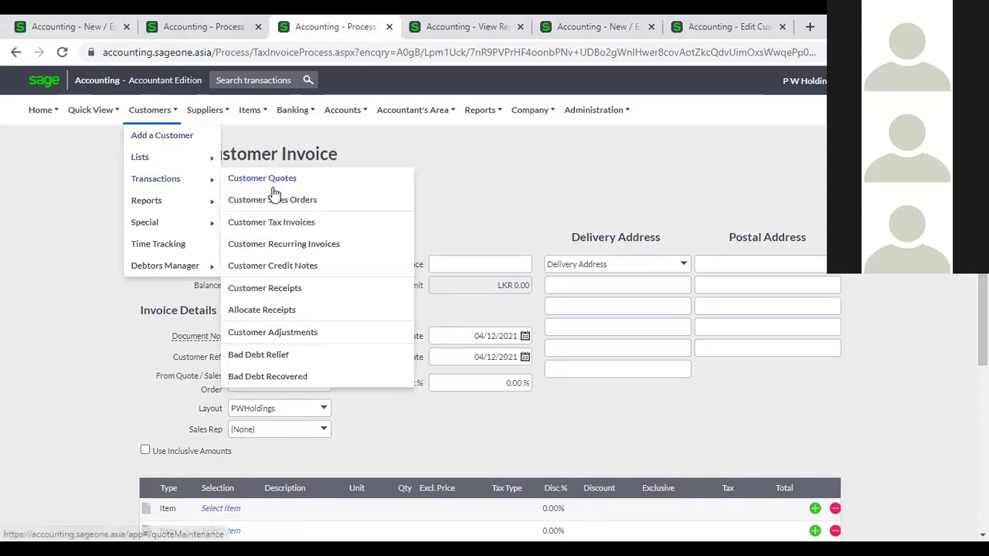
pyautogui.click(286, 224)
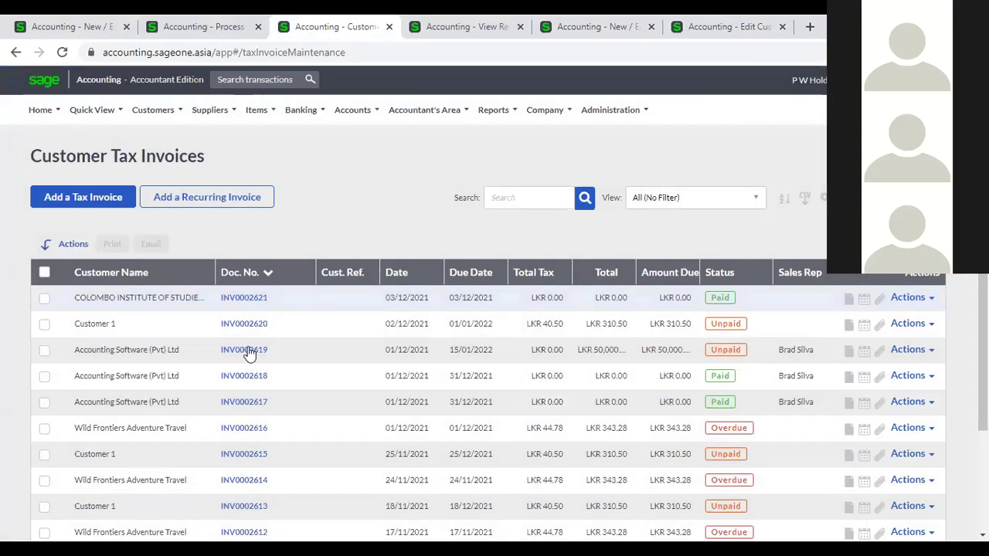
pyautogui.click(249, 355)
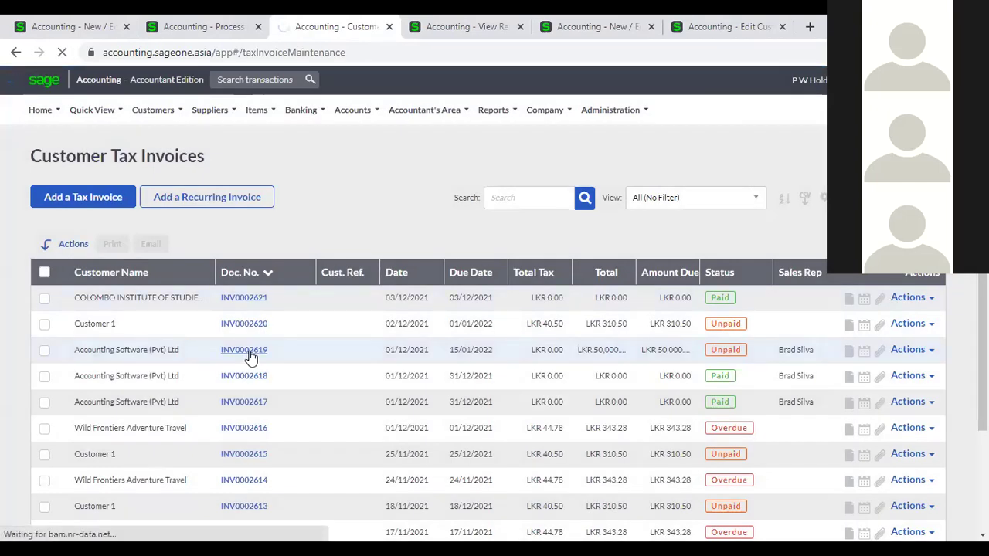
pyautogui.scroll(-3, 262, 271)
pyautogui.scroll(3, 261, 199)
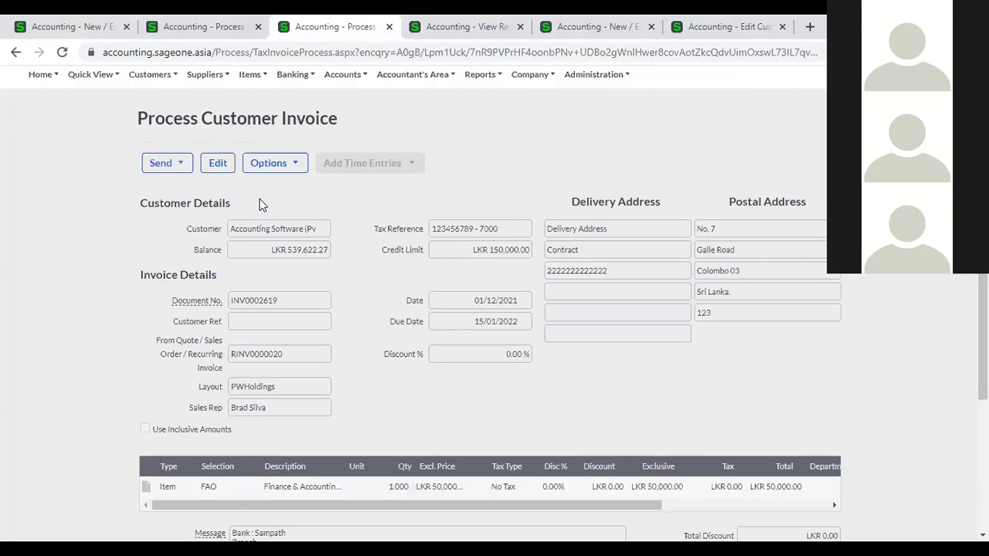
pyautogui.click(229, 203)
pyautogui.click(470, 339)
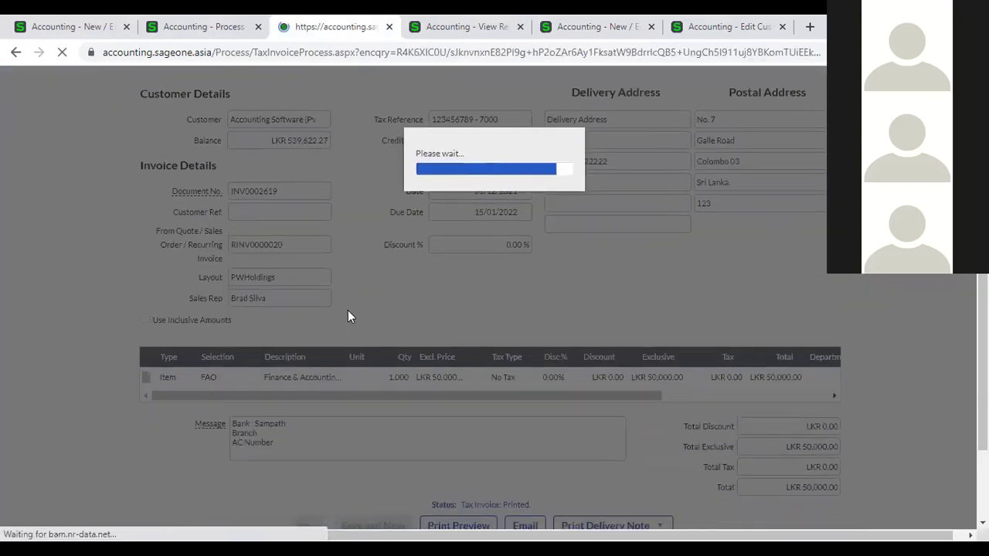
# Keep the PWHoldings layout and request a print preview, continuing past the credit-limit warning.
pyautogui.scroll(-3, 345, 312)
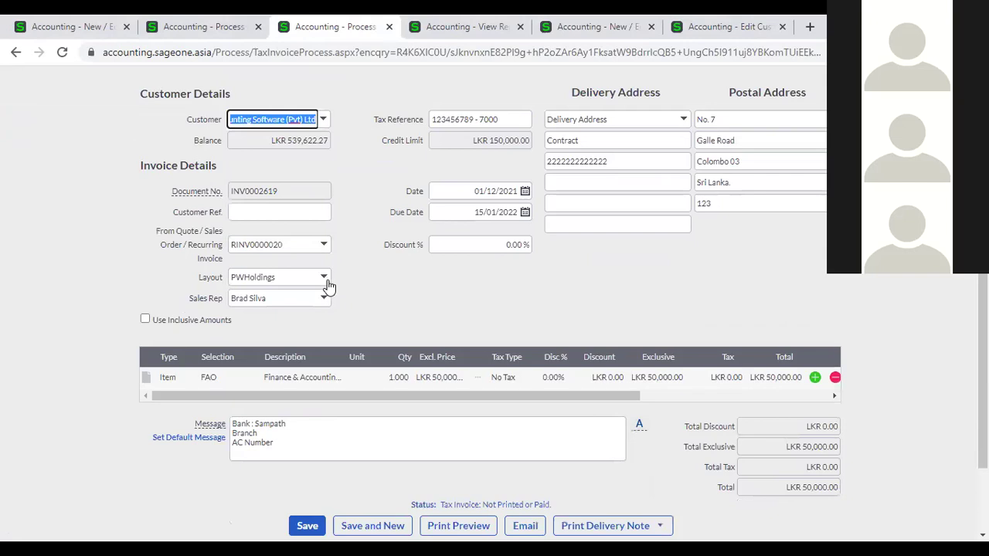
pyautogui.click(326, 281)
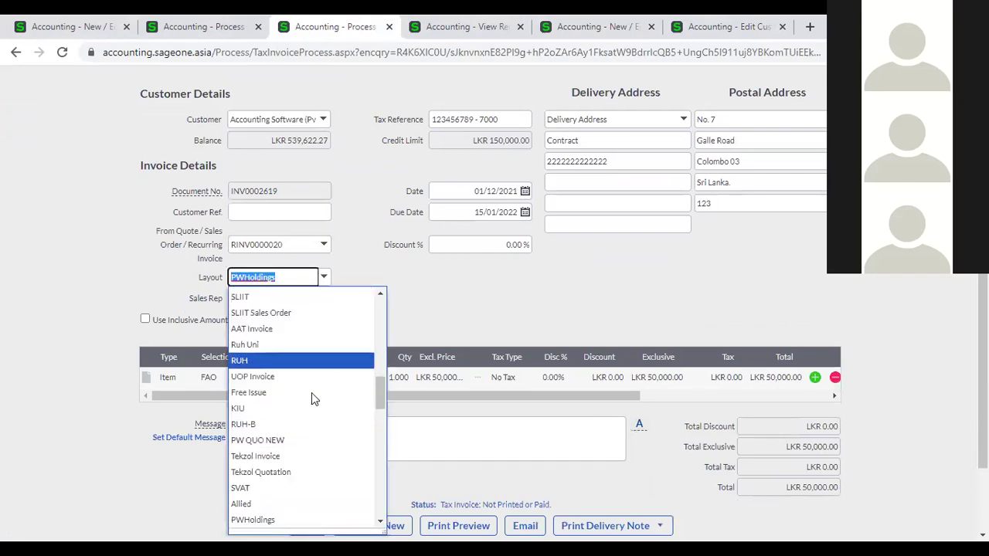
pyautogui.click(431, 312)
pyautogui.scroll(-2, 435, 312)
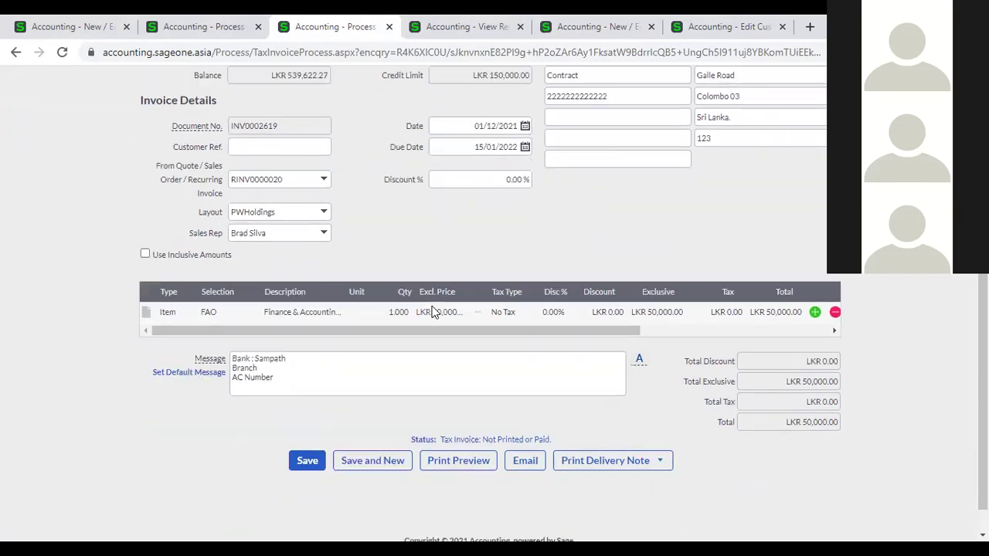
pyautogui.click(456, 433)
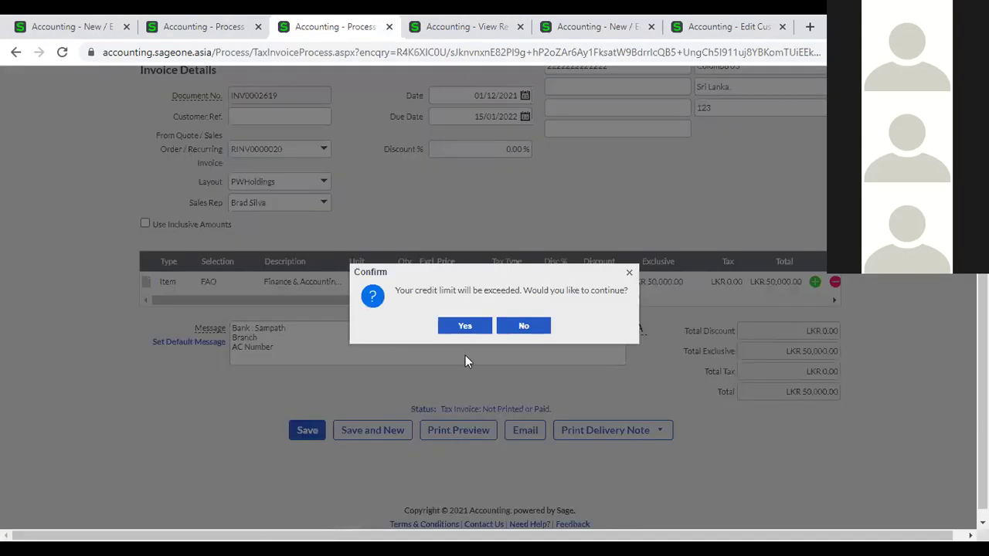
pyautogui.click(464, 327)
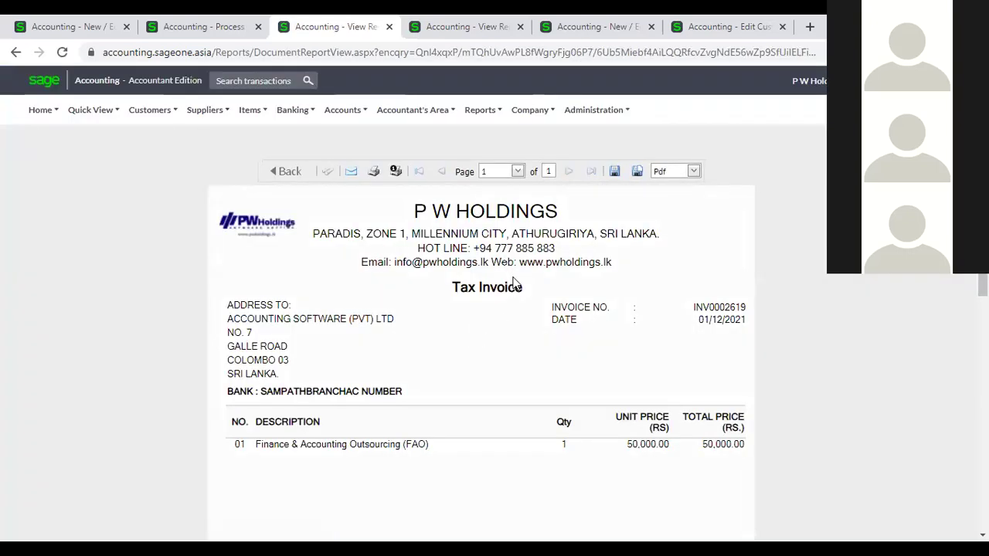
# Scroll through the INV0002619 PW Holdings Tax Invoice preview, then go back to Company Settings.
pyautogui.scroll(-6, 508, 326)
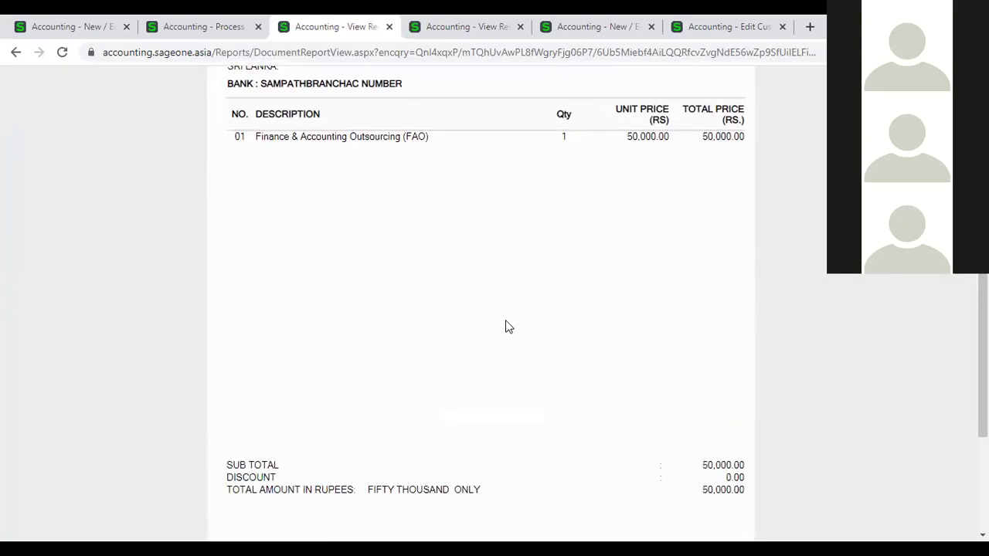
pyautogui.scroll(6, 507, 326)
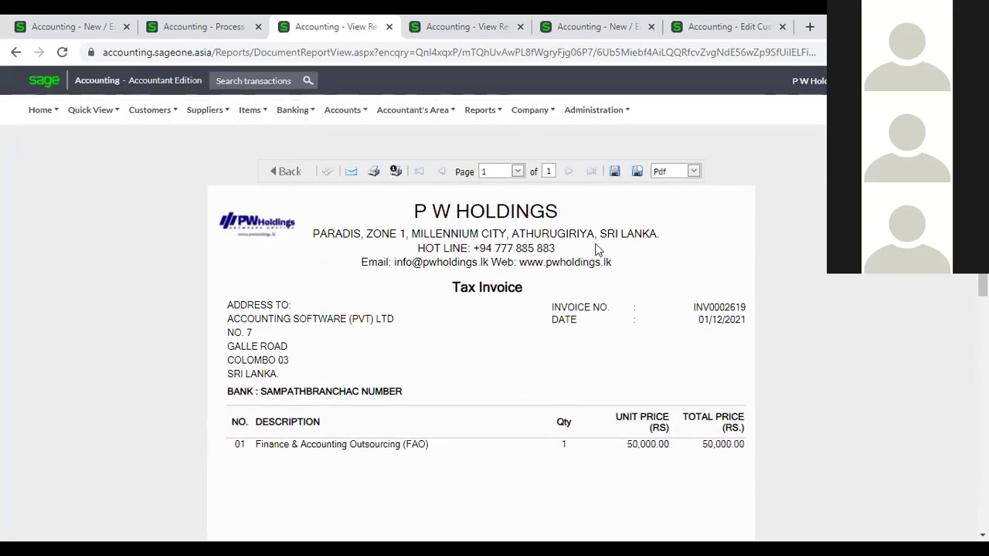
pyautogui.scroll(-3, 473, 296)
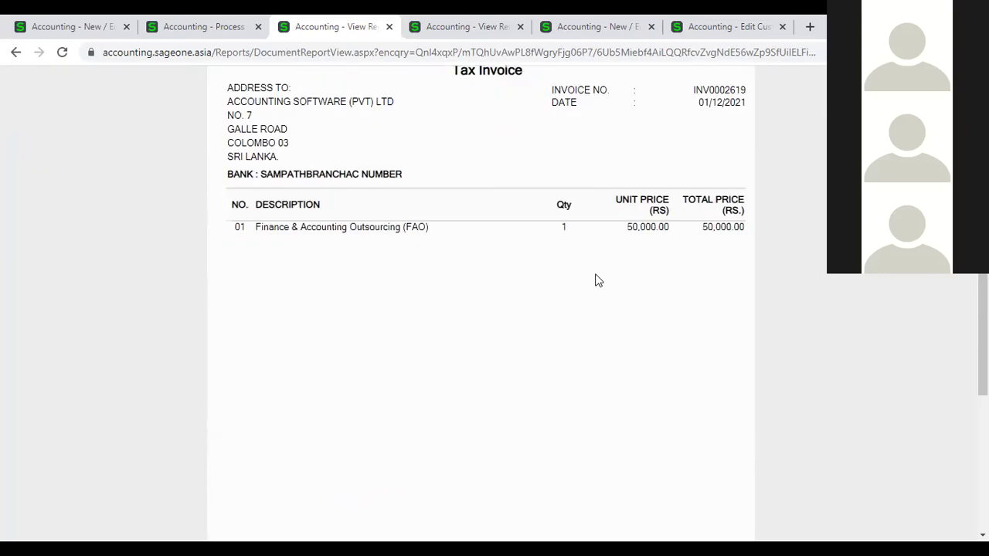
pyautogui.scroll(-5, 594, 279)
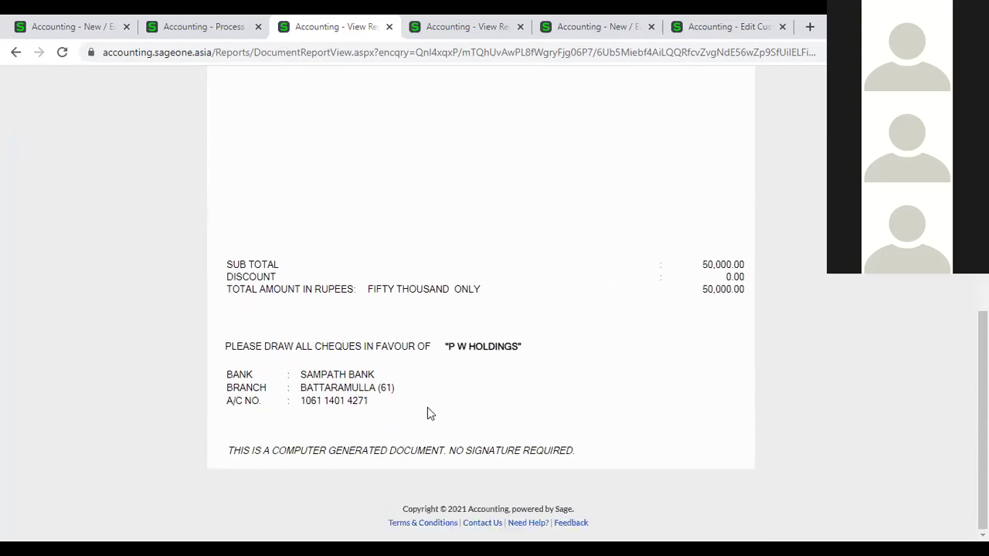
pyautogui.scroll(8, 427, 407)
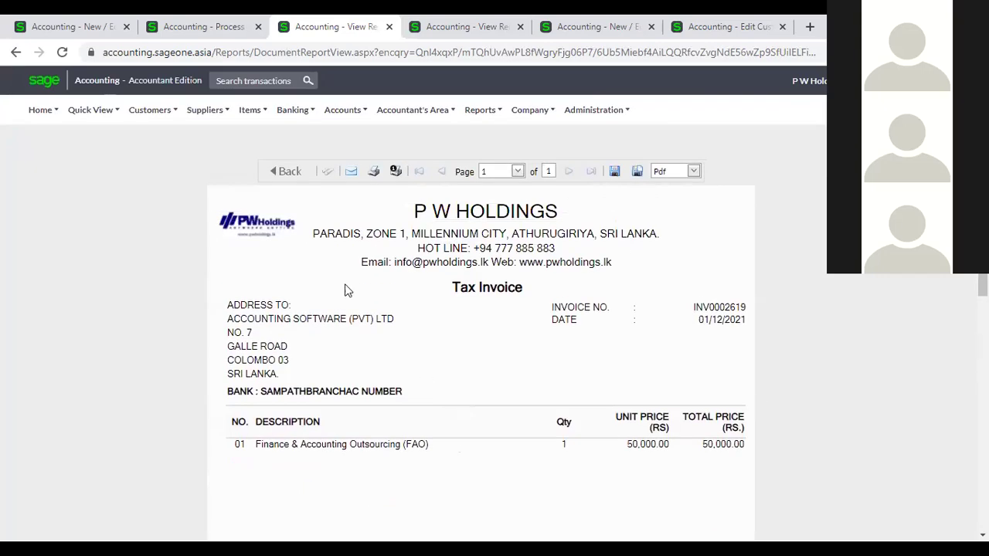
pyautogui.click(64, 32)
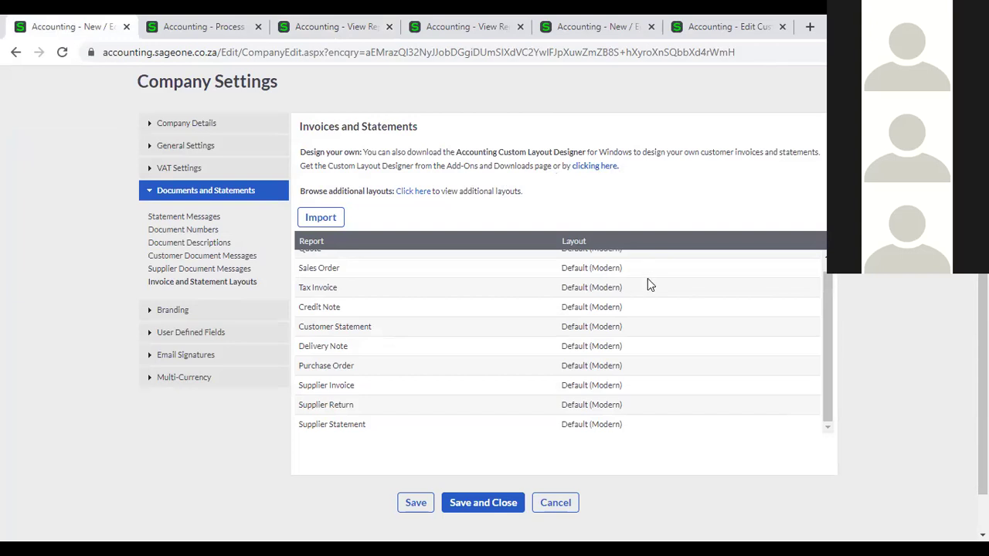
# Keep the Tax Invoice layout on Default (Modern) and open the Custom Layout Designer download link.
pyautogui.click(708, 292)
pyautogui.click(808, 290)
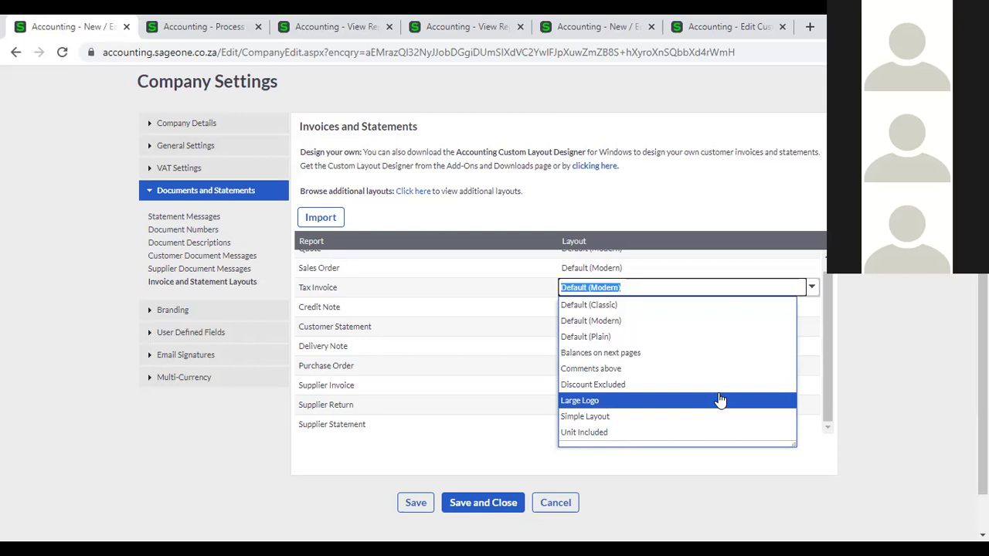
pyautogui.click(872, 283)
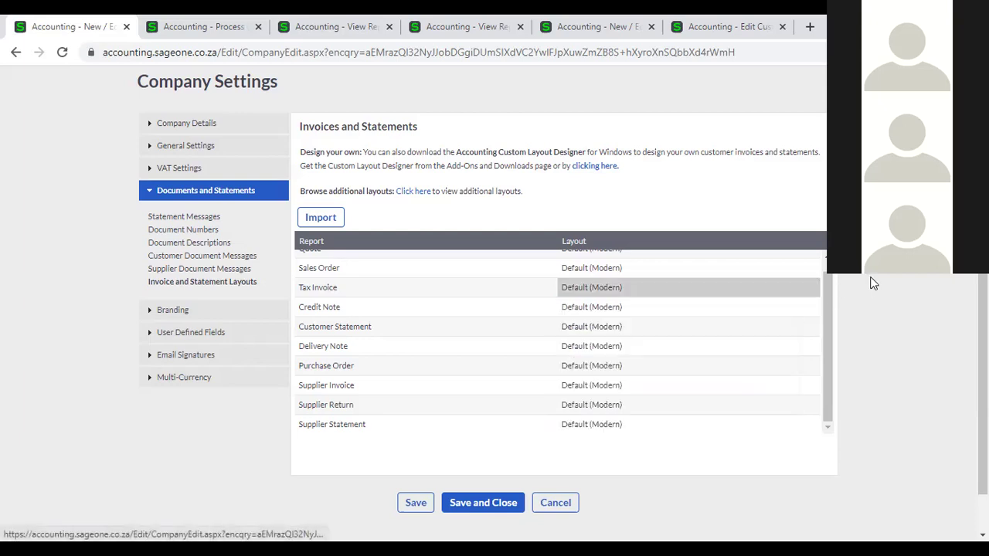
pyautogui.click(603, 169)
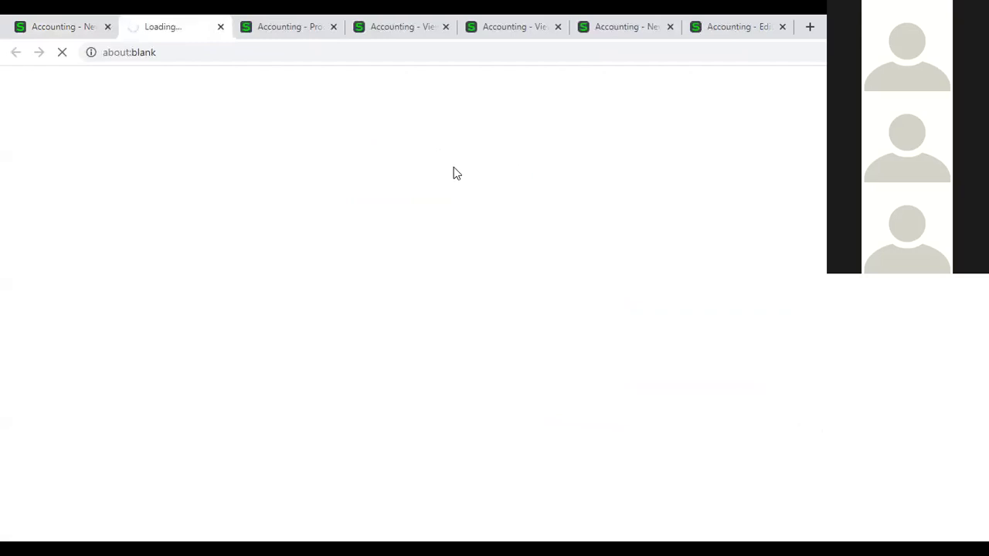
# Browse the Sage Business Cloud Accounting features page in the new tab and open the More menu.
pyautogui.click(19, 27)
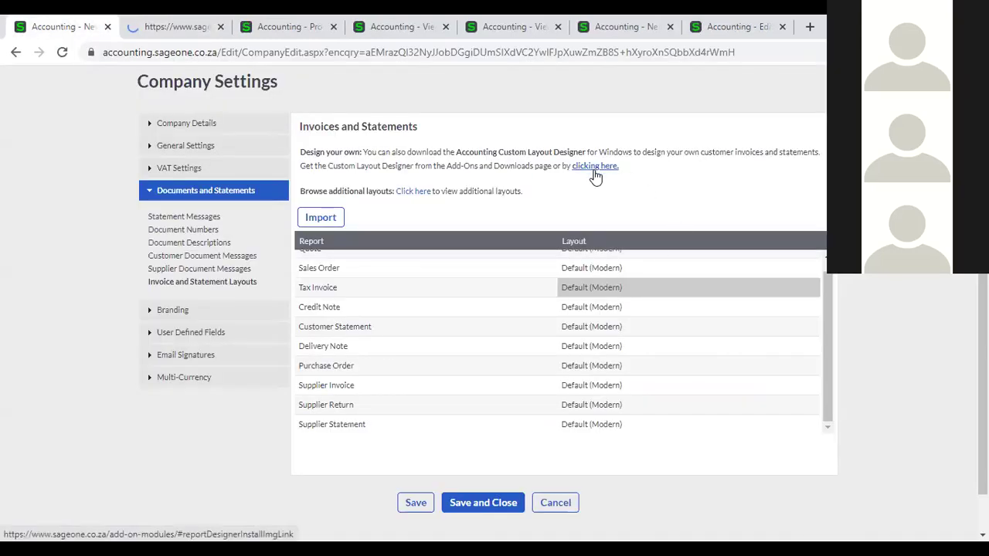
pyautogui.click(152, 29)
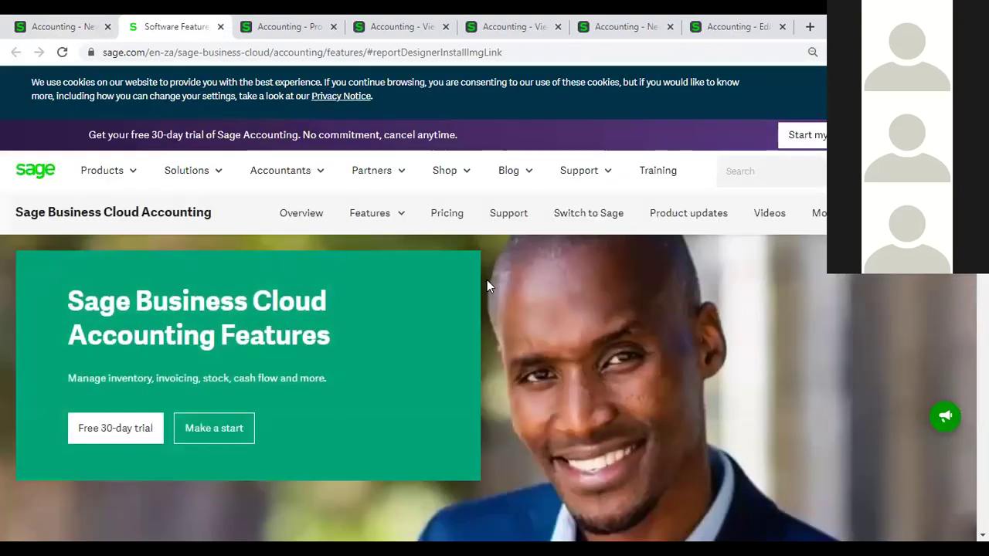
pyautogui.scroll(-4, 486, 286)
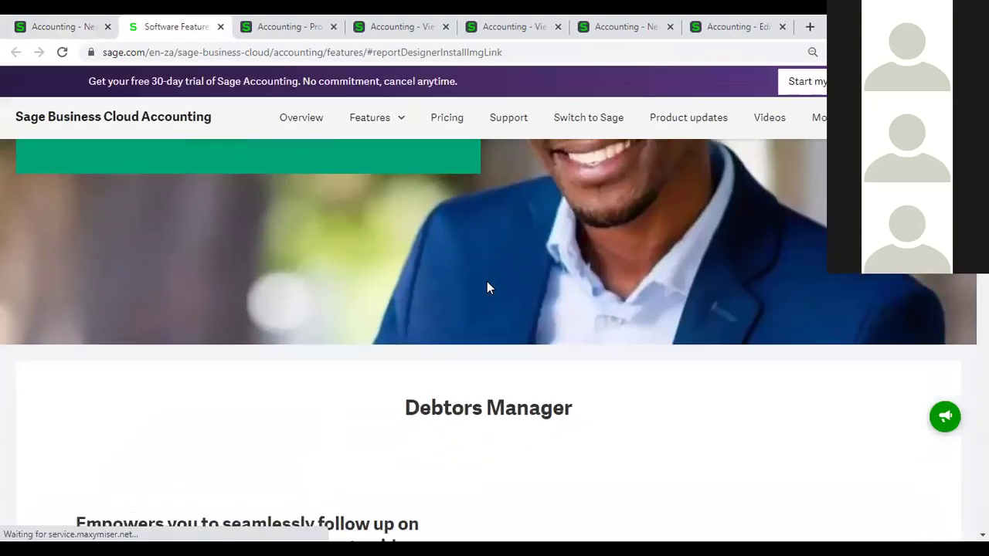
pyautogui.scroll(-4, 487, 288)
pyautogui.scroll(-3, 488, 287)
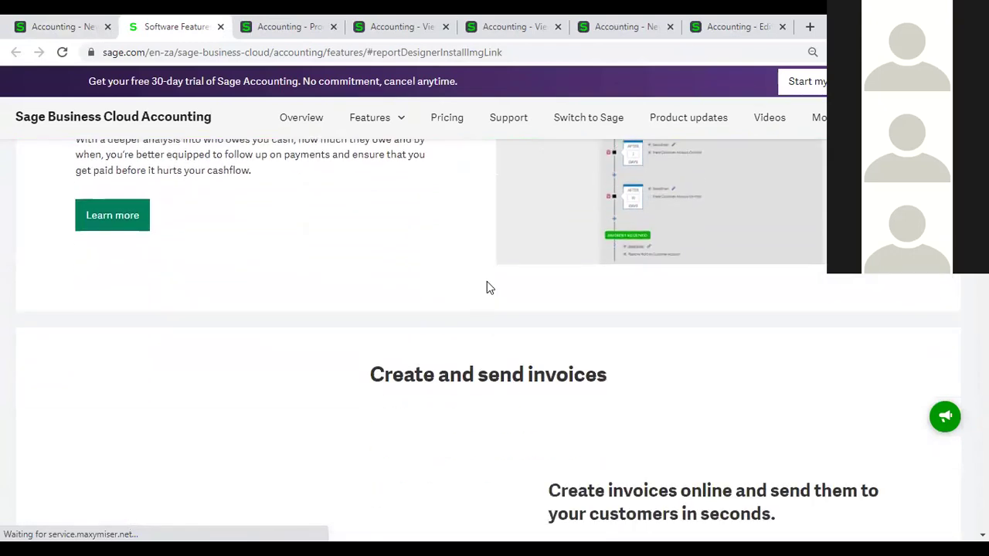
pyautogui.scroll(-6, 487, 288)
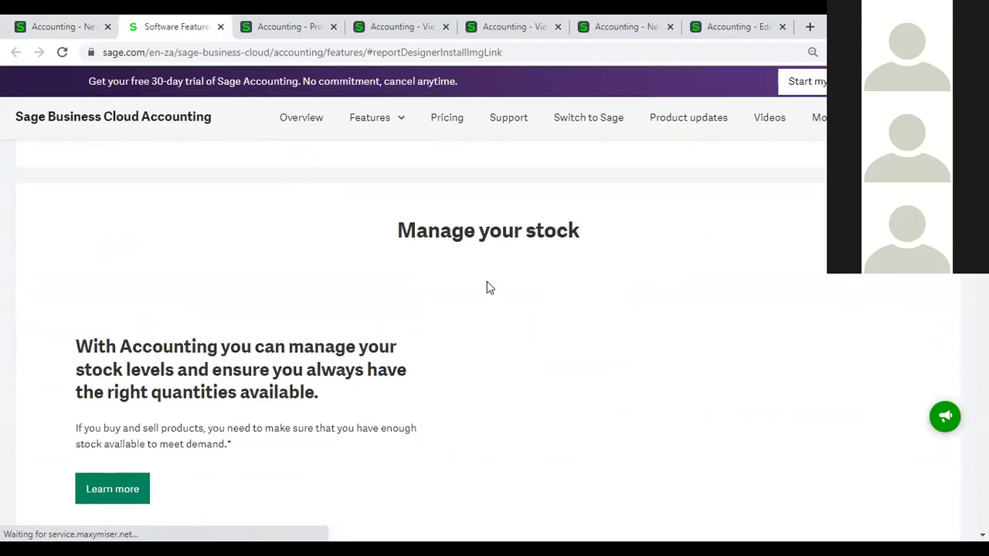
pyautogui.scroll(1, 486, 287)
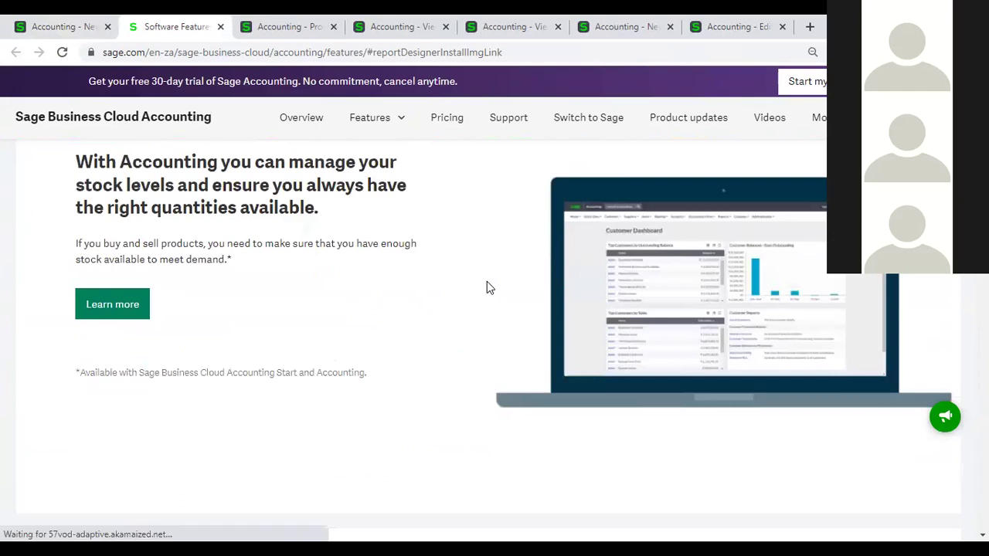
pyautogui.scroll(-5, 487, 287)
pyautogui.scroll(-6, 487, 287)
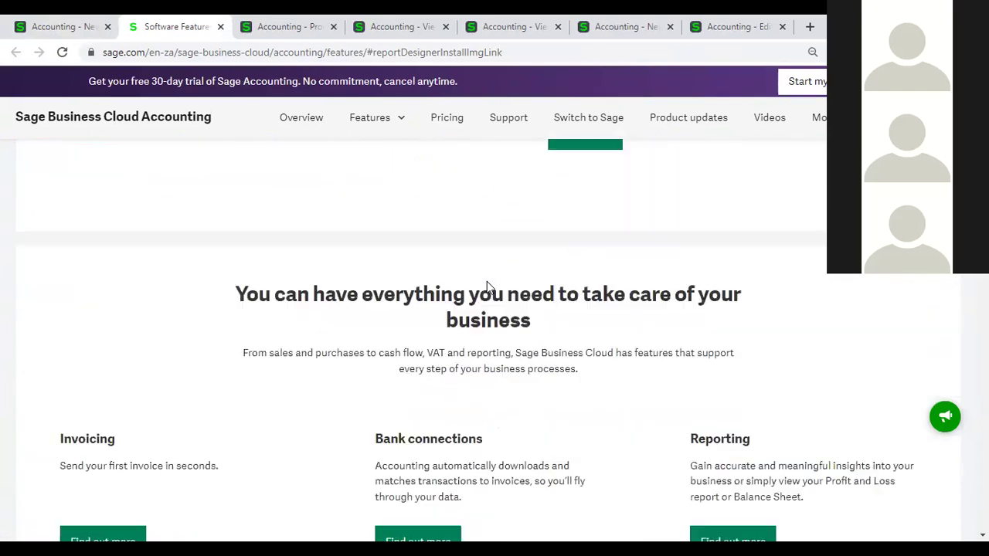
pyautogui.scroll(-4, 488, 281)
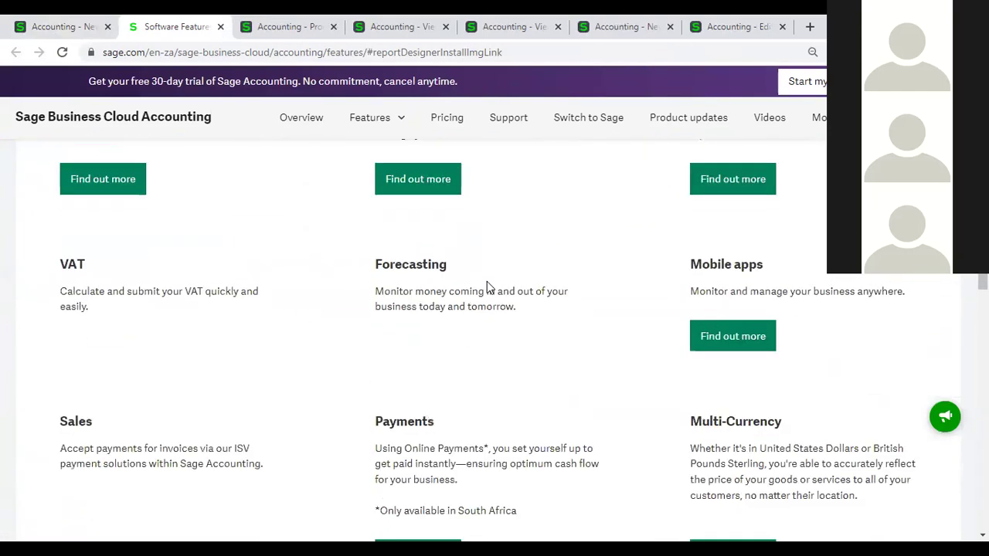
pyautogui.scroll(-5, 488, 286)
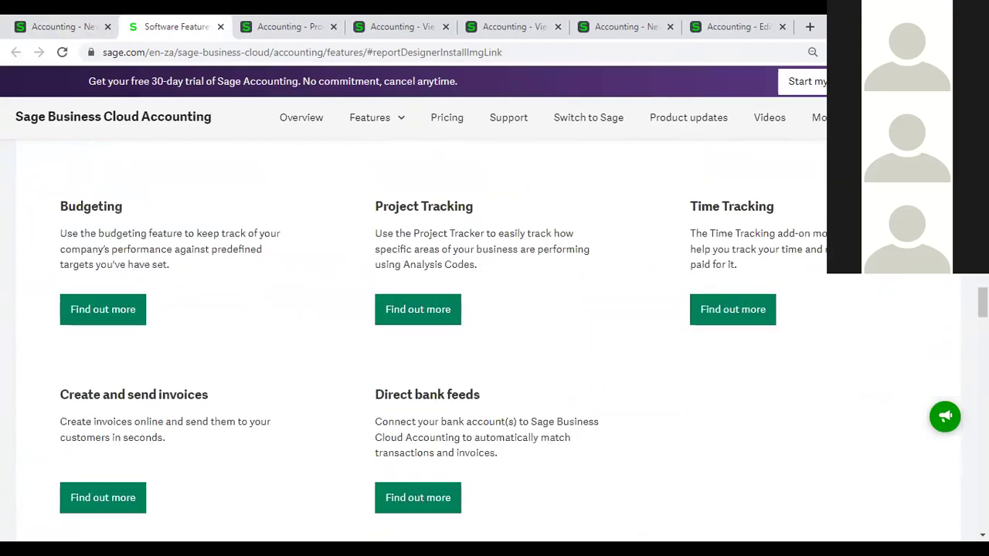
pyautogui.scroll(6, 495, 348)
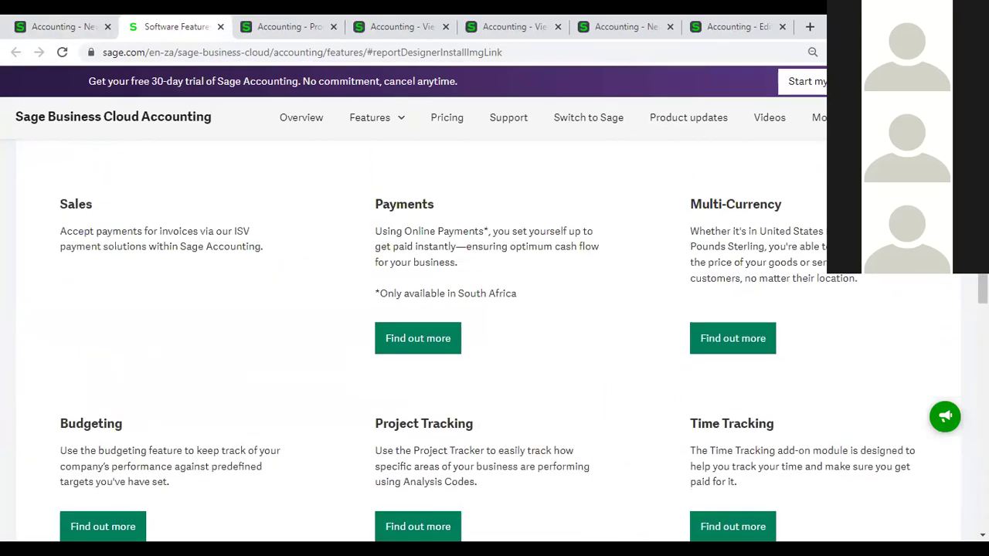
pyautogui.scroll(3, 494, 347)
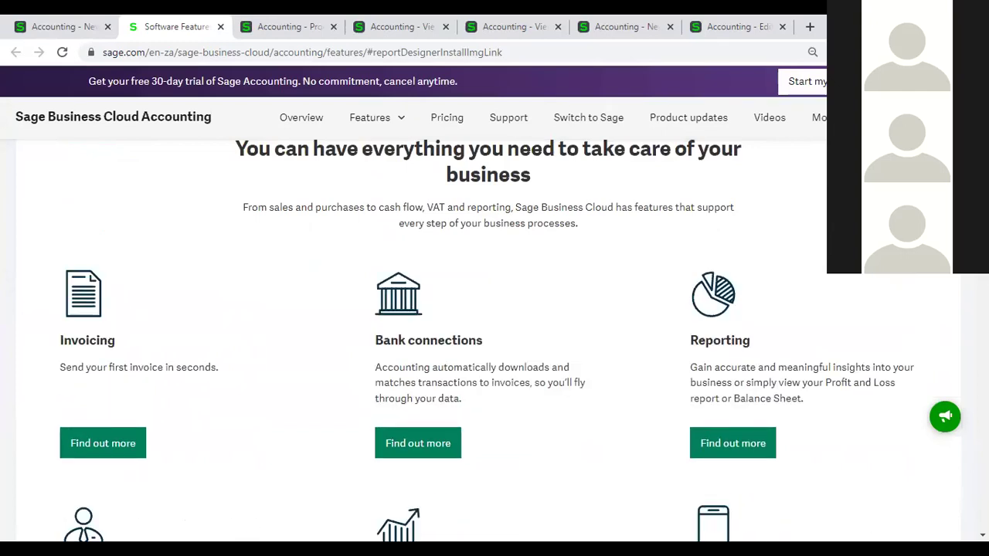
pyautogui.scroll(-20, 494, 347)
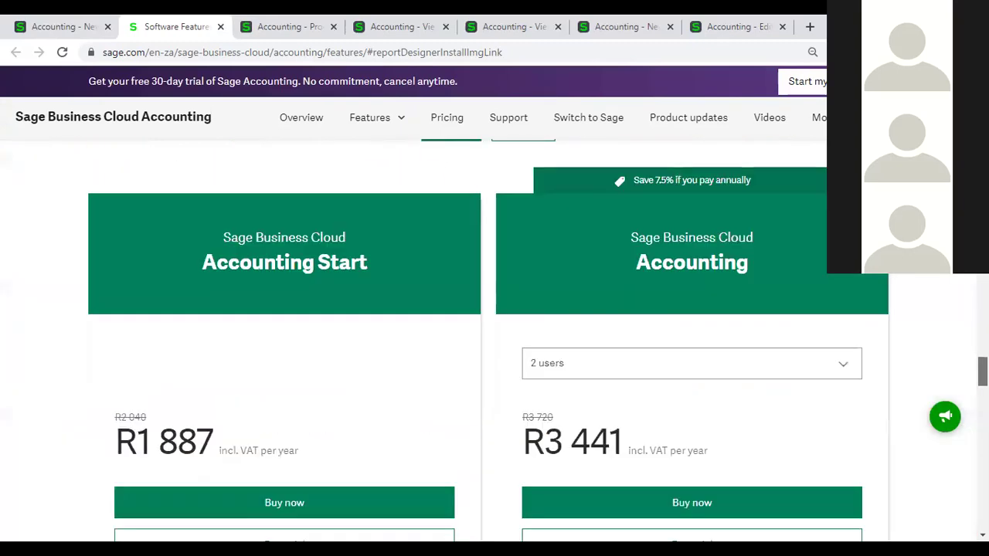
pyautogui.scroll(5, 494, 348)
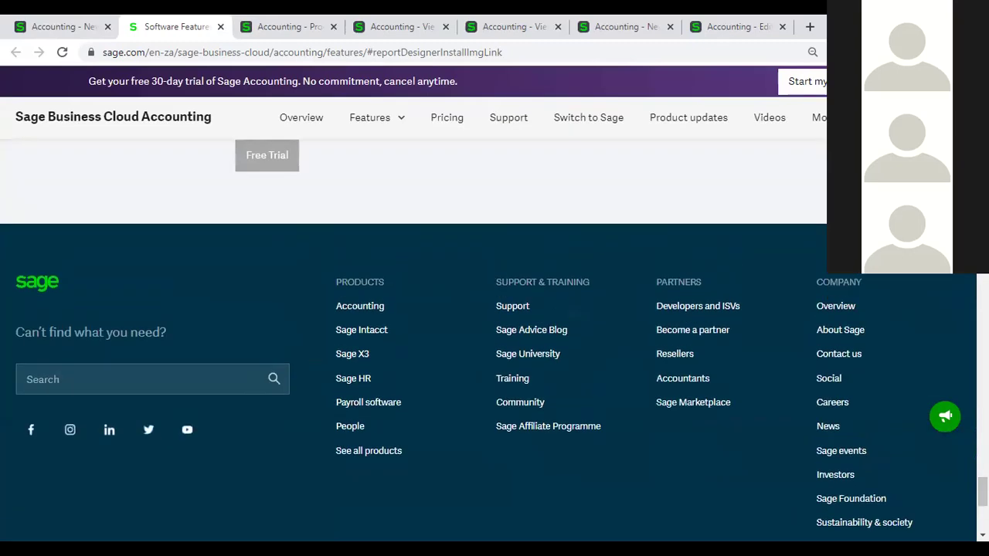
pyautogui.scroll(10, 494, 347)
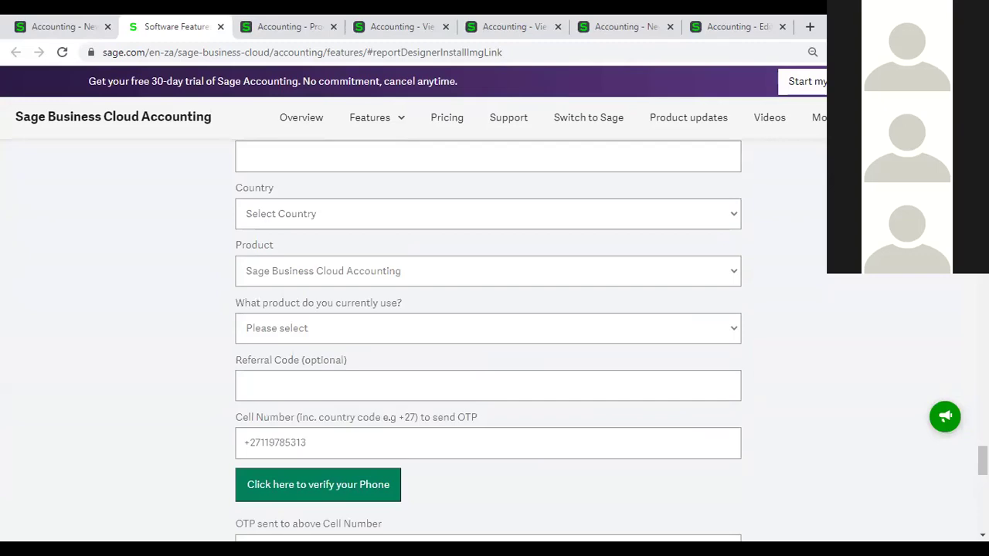
pyautogui.scroll(10, 494, 348)
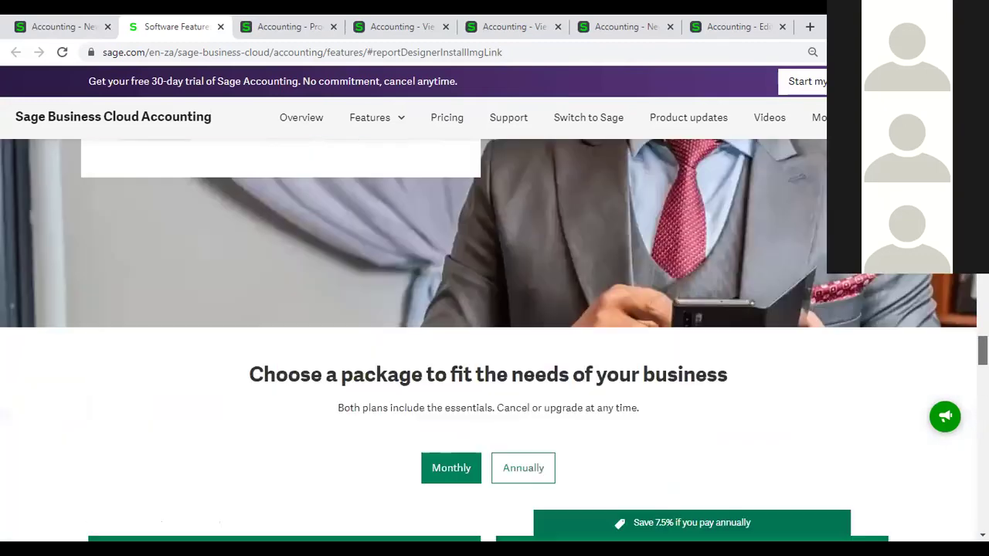
pyautogui.scroll(10, 652, 299)
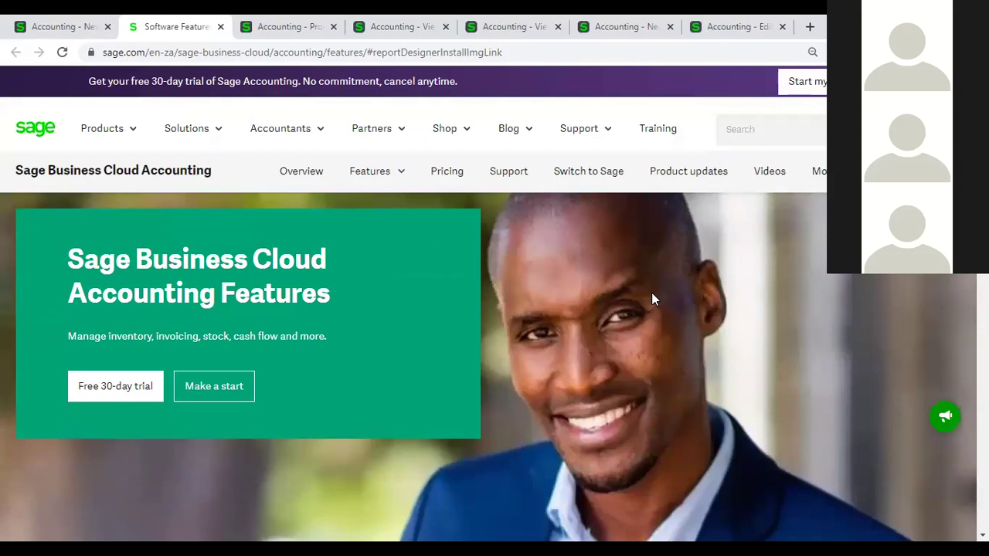
pyautogui.click(825, 172)
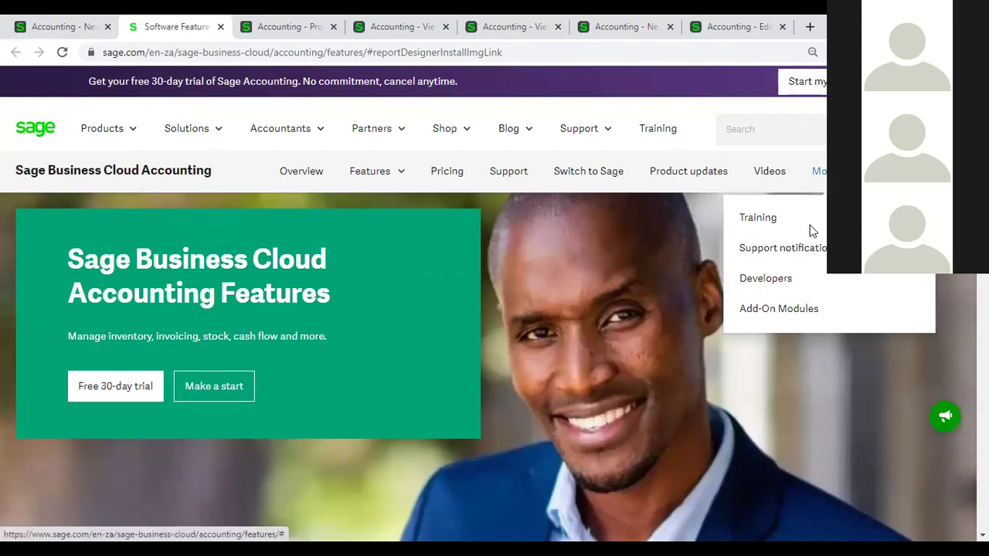
# Go to Add-On Modules and scroll to Accounting Custom Layout Designer for Windows (1.6.6, 77.2 MB).
pyautogui.click(786, 312)
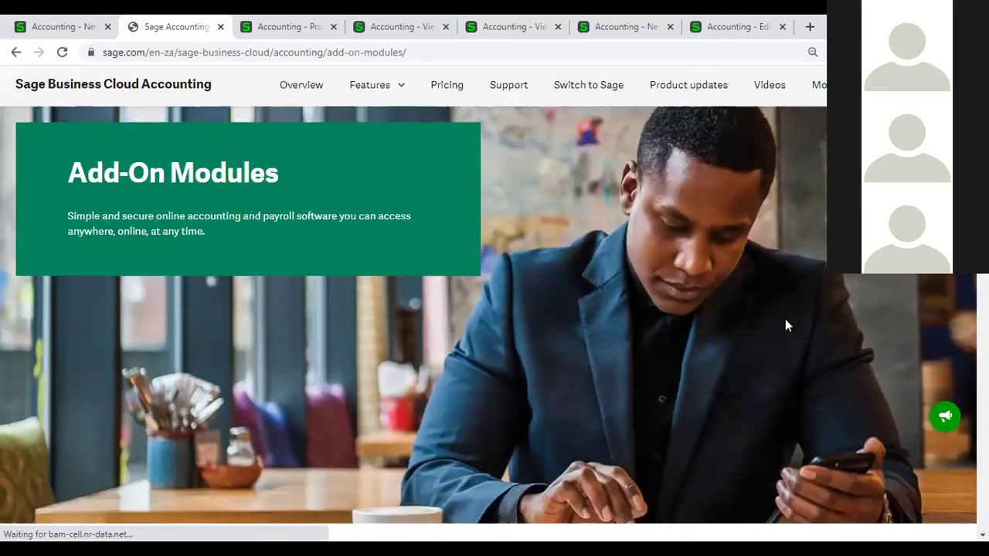
pyautogui.scroll(-6, 785, 325)
pyautogui.scroll(-4, 785, 325)
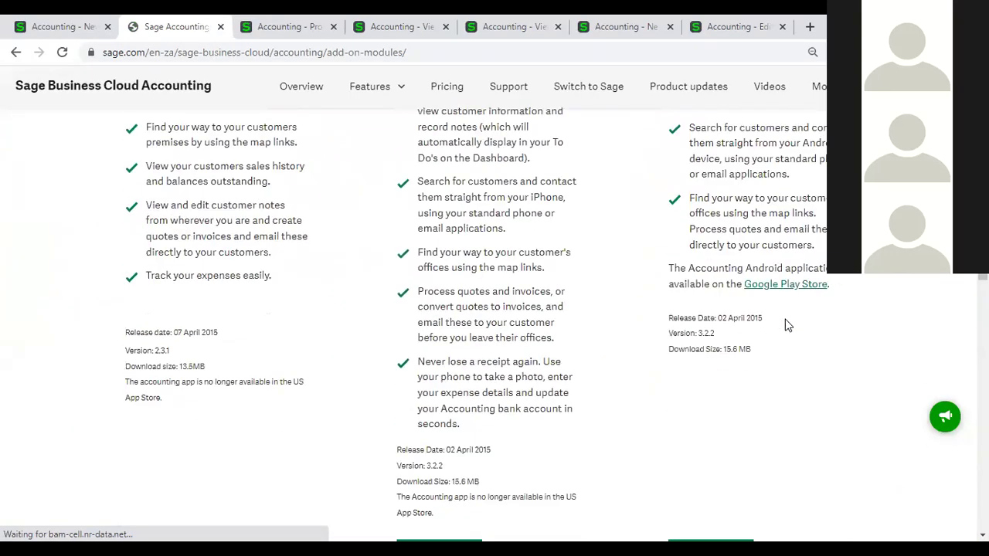
pyautogui.scroll(-4, 784, 325)
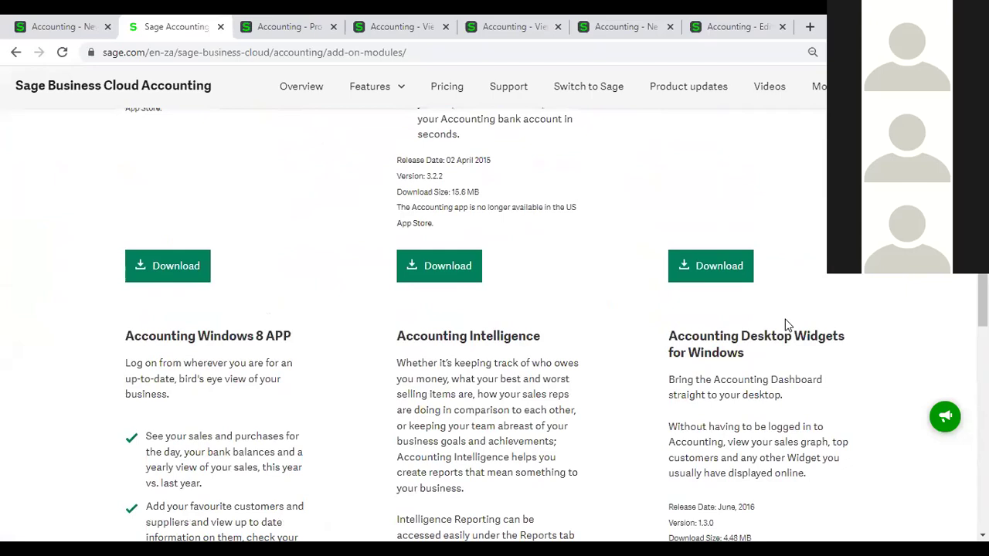
pyautogui.scroll(-1, 784, 326)
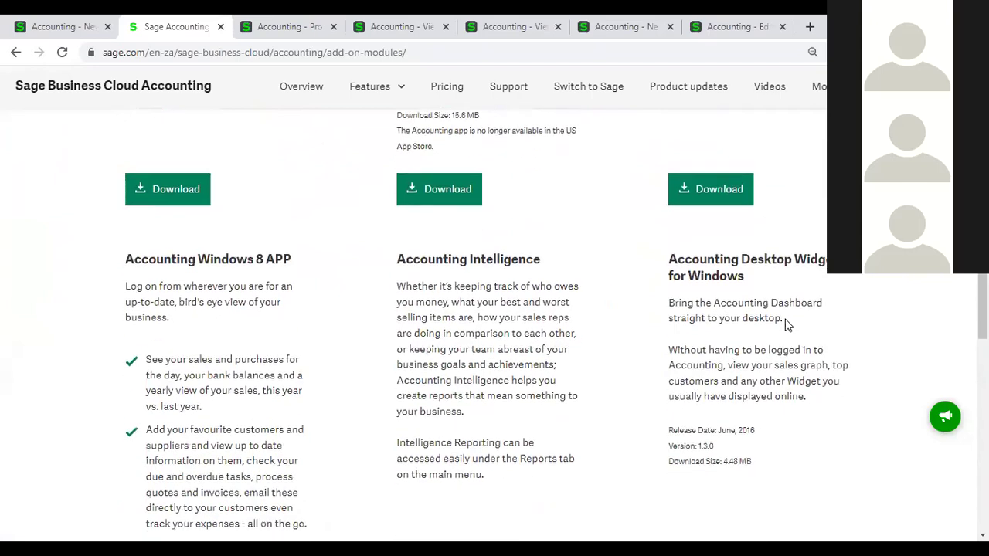
pyautogui.scroll(-4, 785, 325)
pyautogui.scroll(-2, 785, 325)
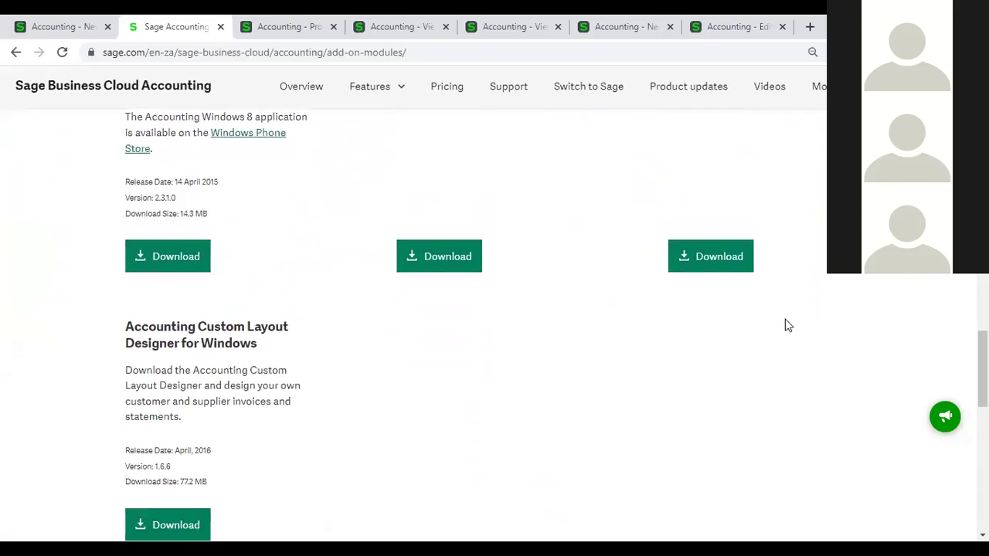
pyautogui.scroll(-1, 785, 325)
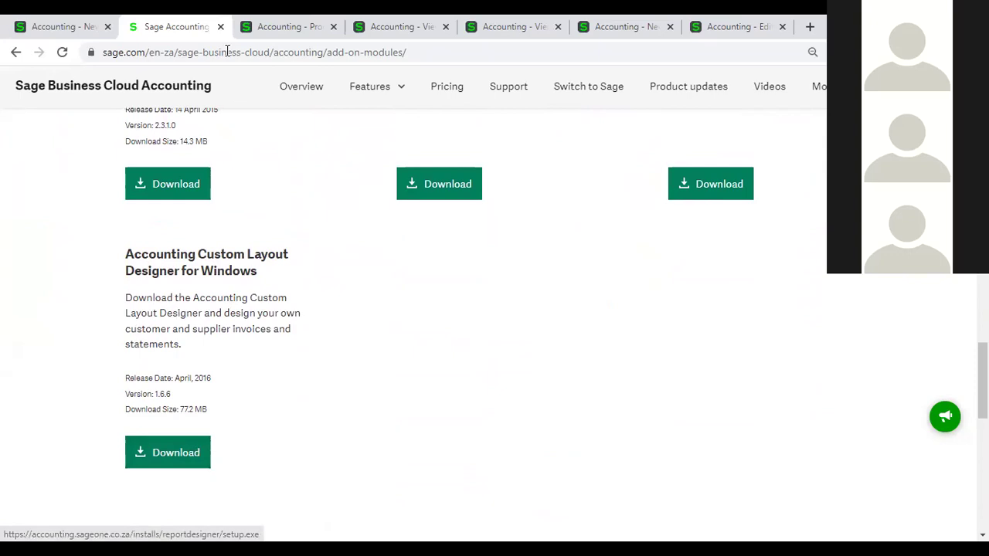
# Close the add-on tab, review the sample Tax Invoice report, then reopen the Custom Layout Designer link.
pyautogui.click(220, 27)
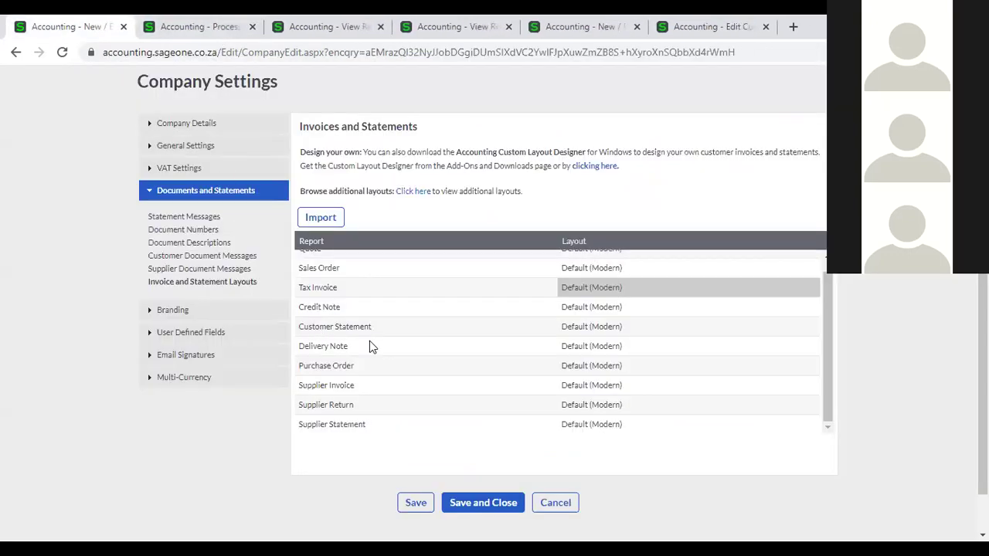
pyautogui.click(655, 290)
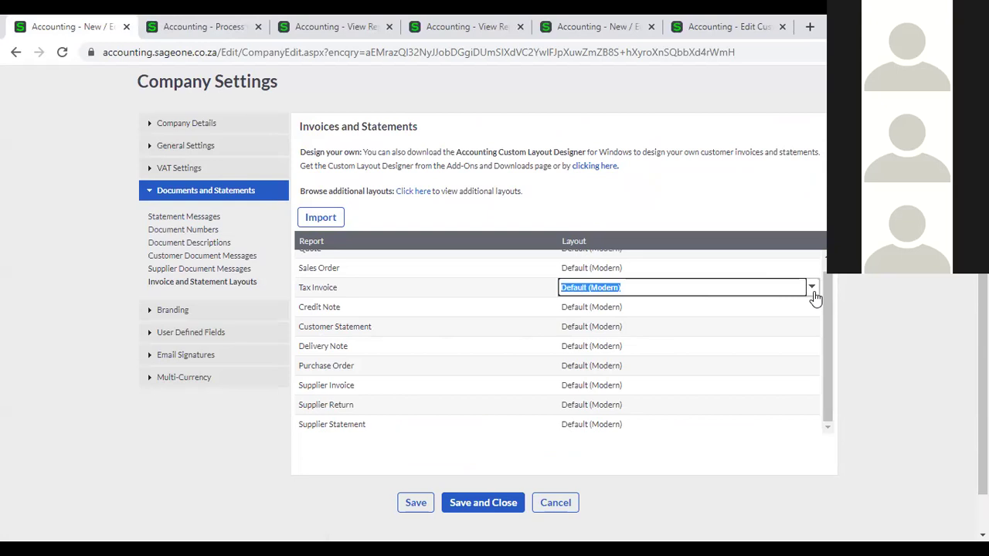
pyautogui.click(222, 25)
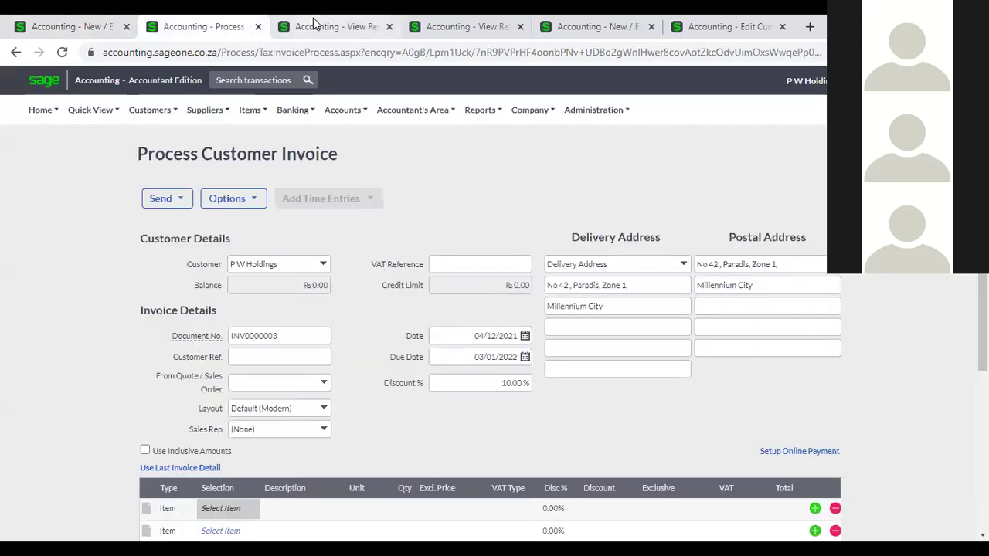
pyautogui.click(313, 25)
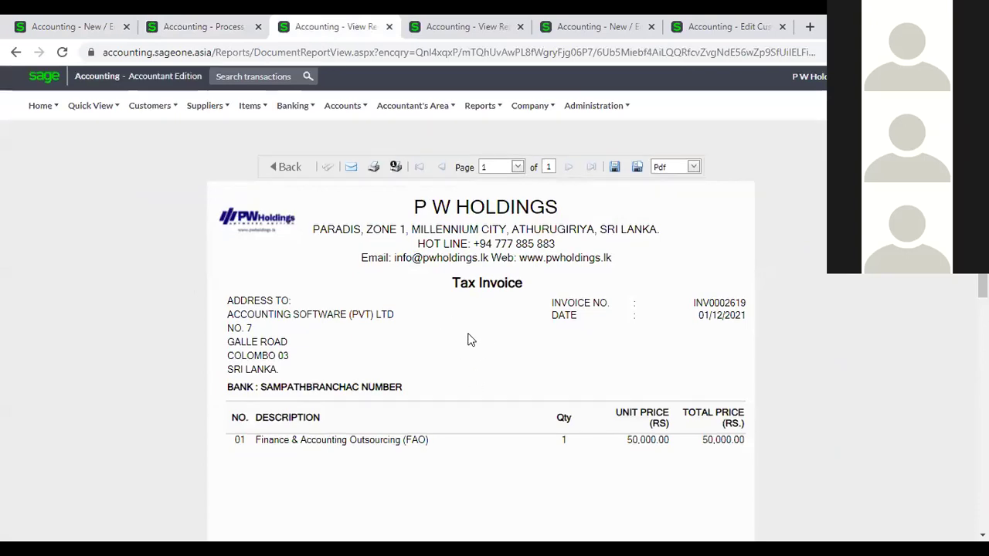
pyautogui.scroll(-2, 470, 340)
pyautogui.click(67, 29)
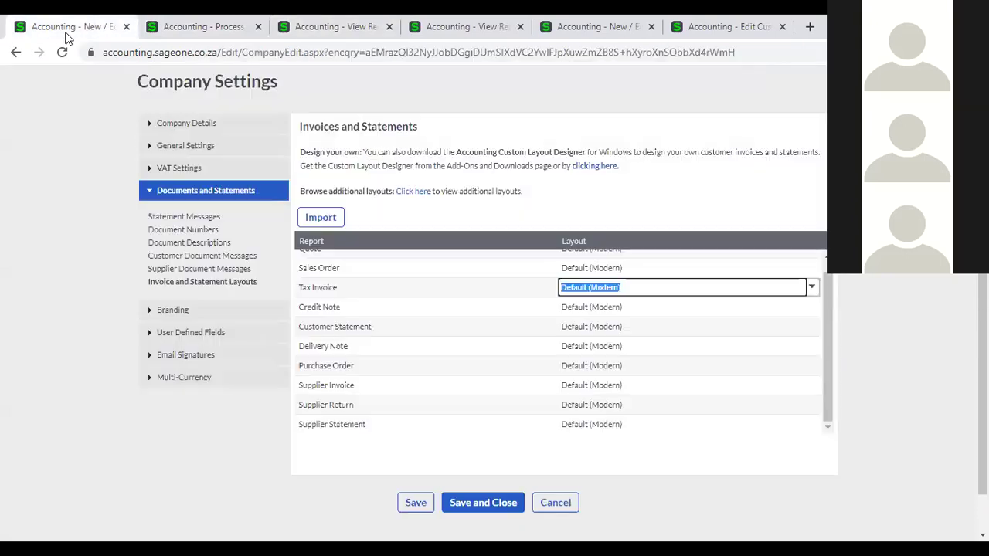
pyautogui.click(587, 166)
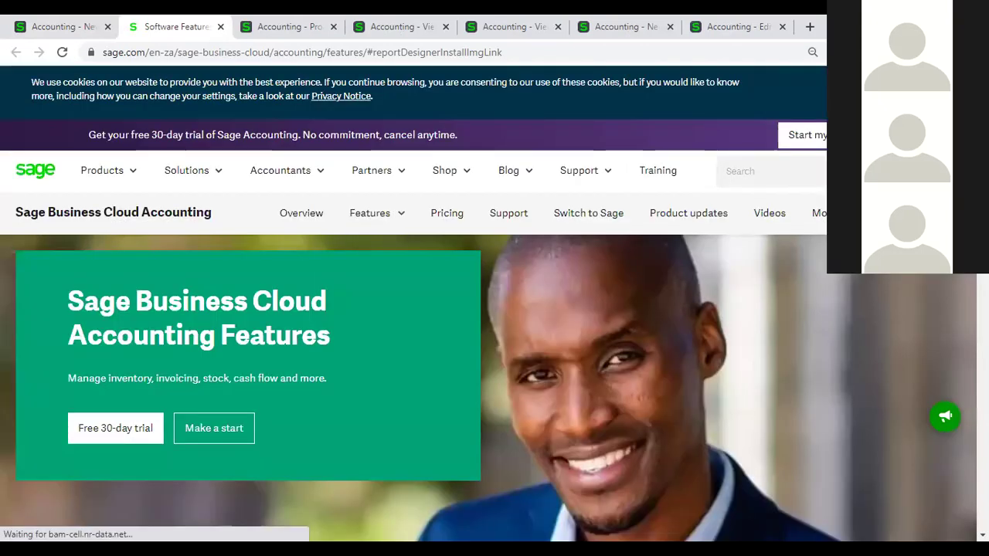
# From the More menu, go to Add-On Modules and scroll to the Custom Layout Designer section.
pyautogui.moveTo(833, 214)
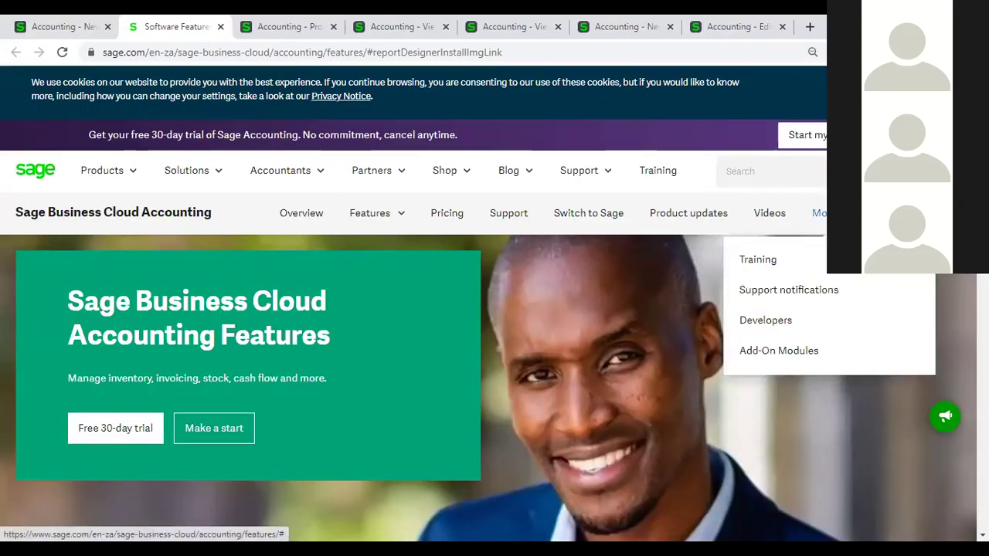
pyautogui.click(796, 354)
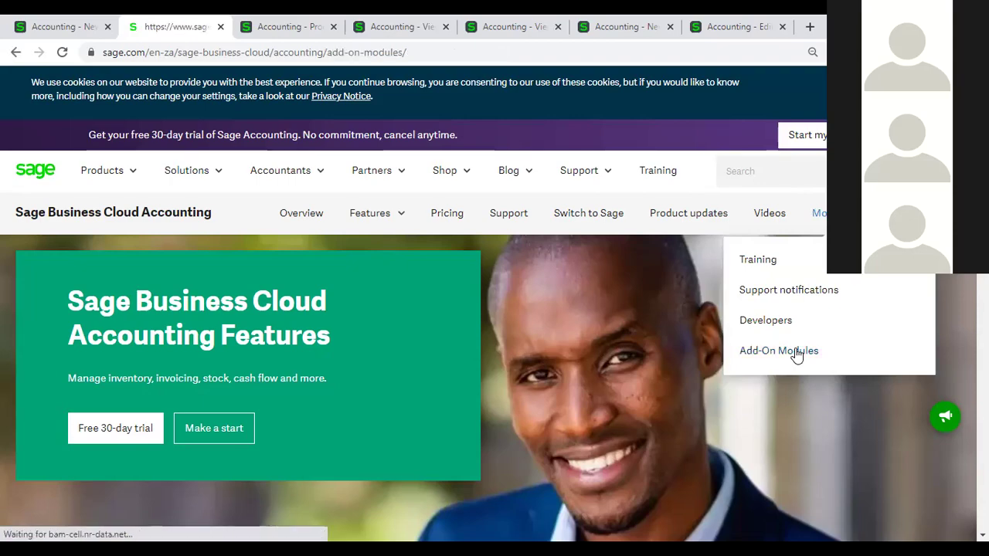
pyautogui.scroll(-10, 797, 354)
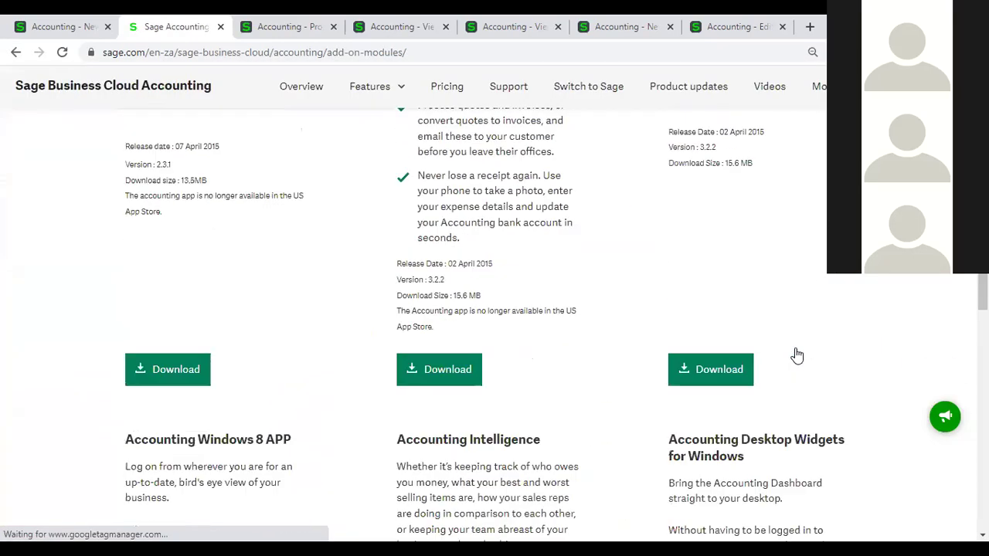
pyautogui.scroll(-8, 796, 354)
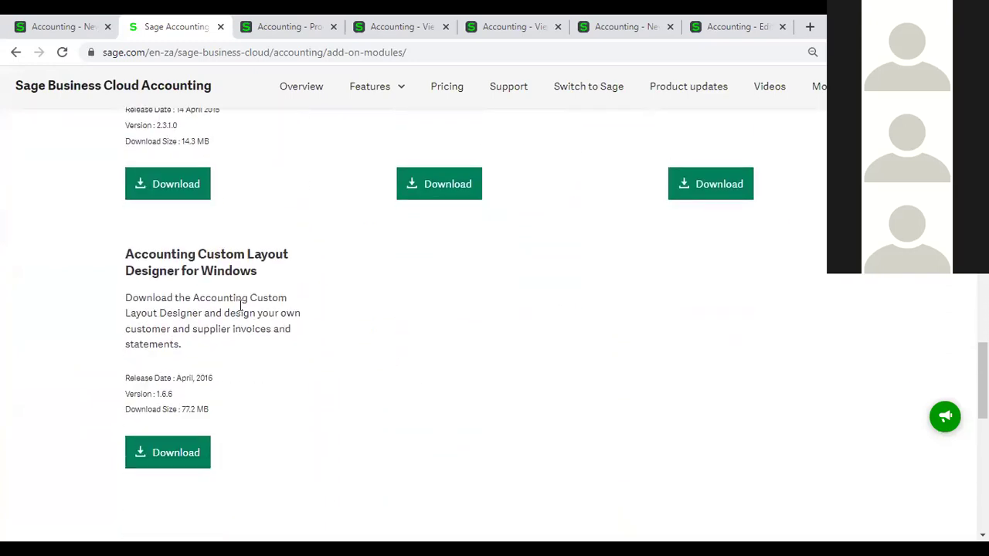
pyautogui.scroll(-1, 187, 280)
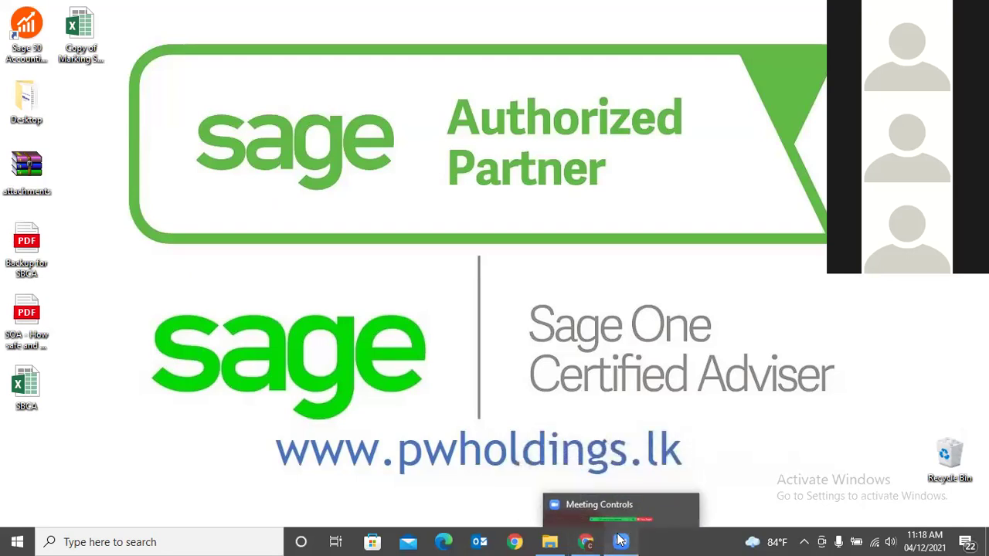
# Close the add-on tab and return to the Invoice and Statement Layouts, all still Default (Modern).
pyautogui.click(590, 541)
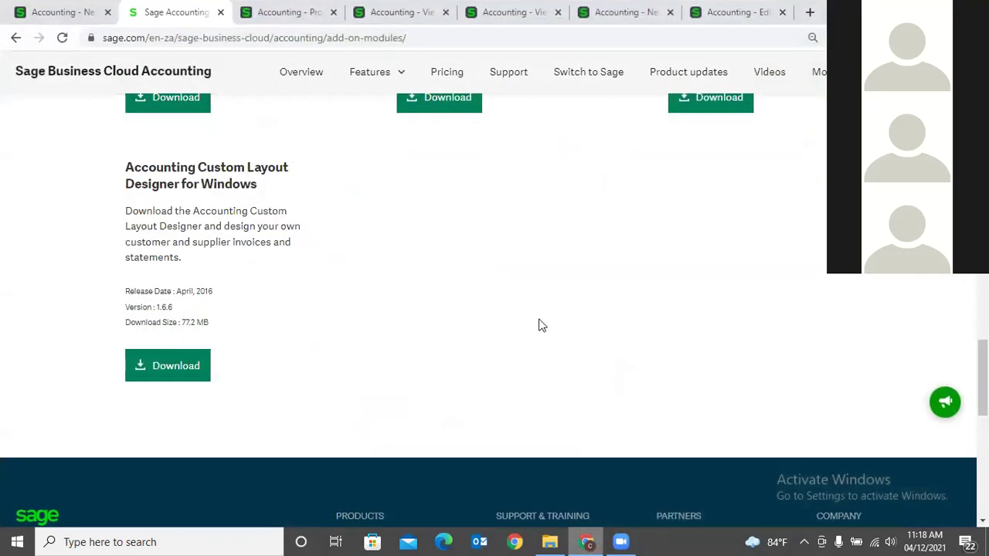
pyautogui.scroll(1, 453, 273)
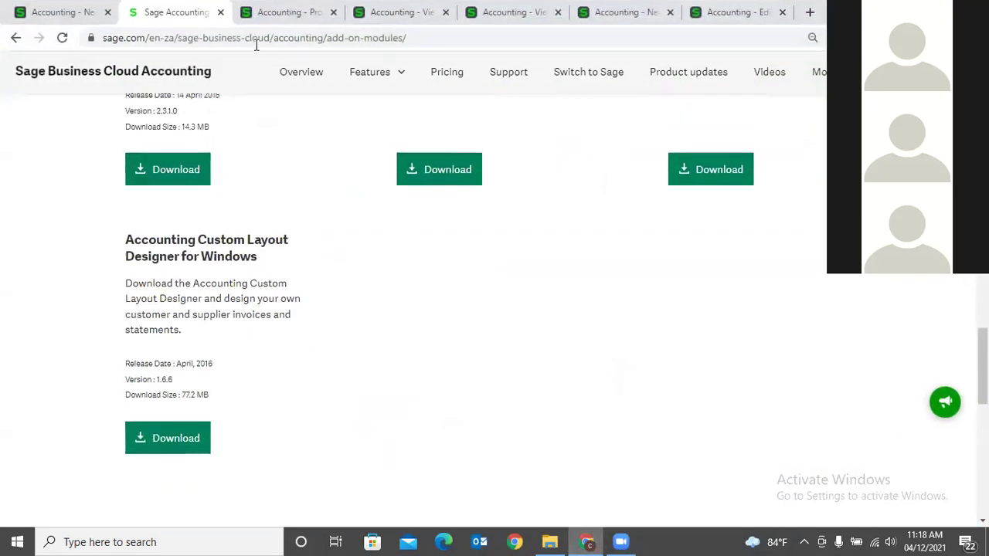
pyautogui.click(220, 12)
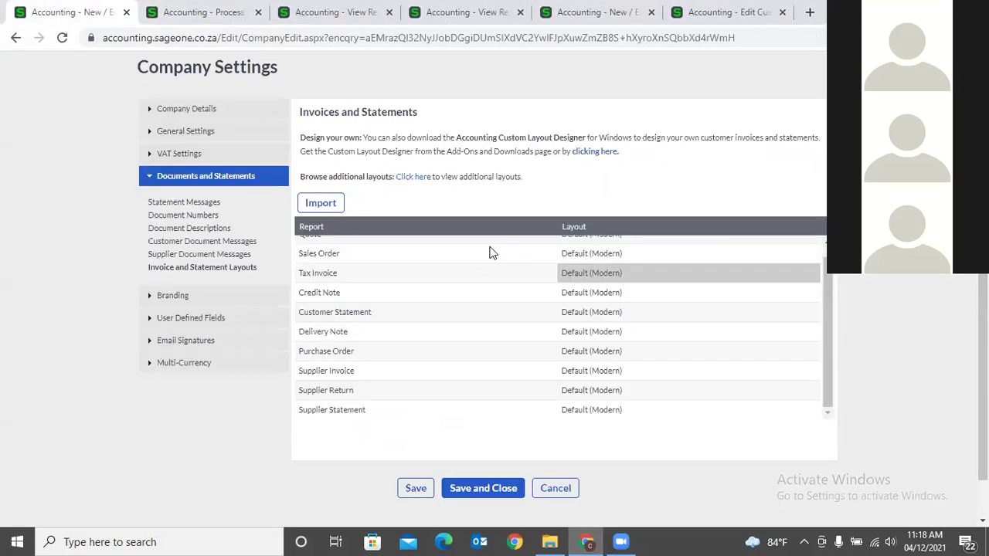
pyautogui.click(194, 178)
pyautogui.click(194, 178)
pyautogui.scroll(1, 910, 388)
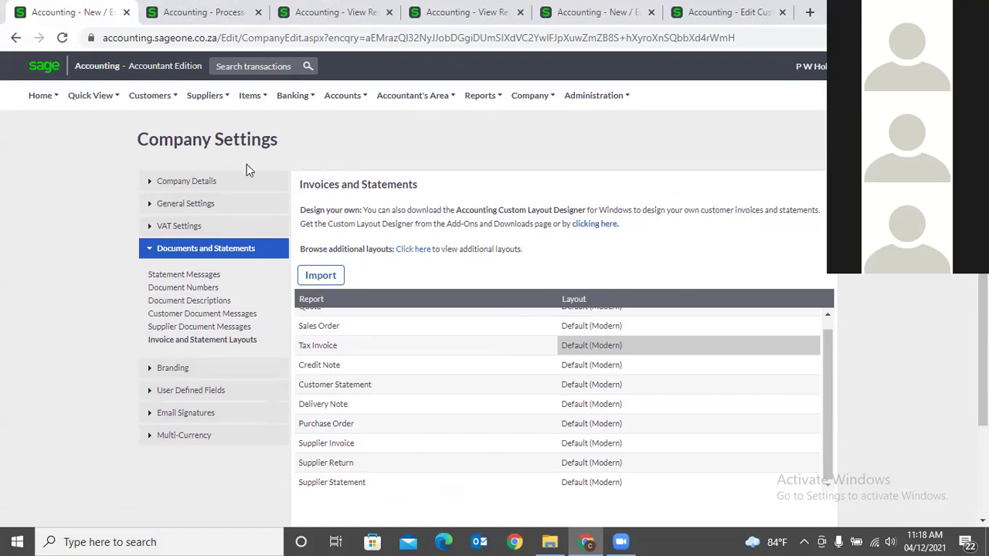
pyautogui.moveTo(141, 109)
# Choose Customers > Add a Customer and look over the blank New Customer form.
pyautogui.click(150, 103)
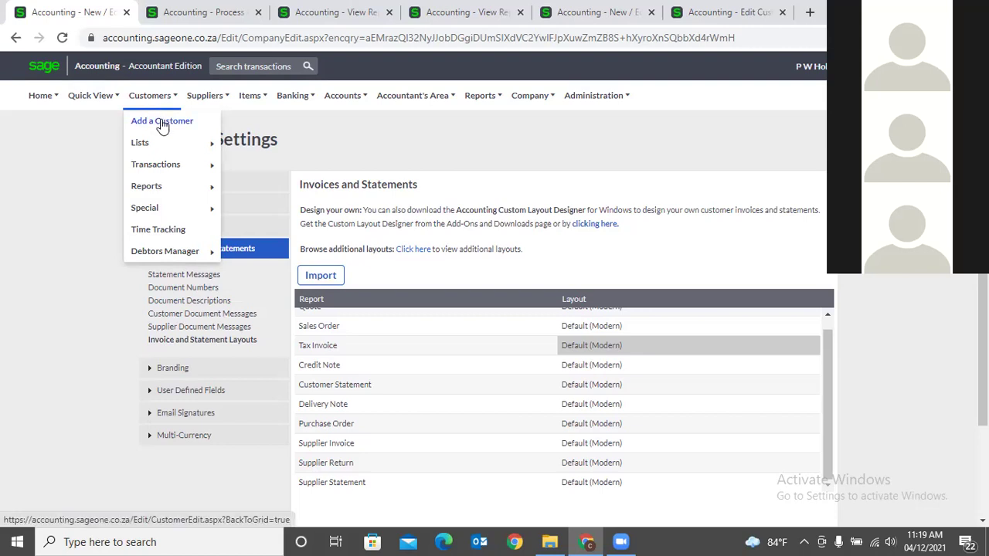
pyautogui.click(162, 123)
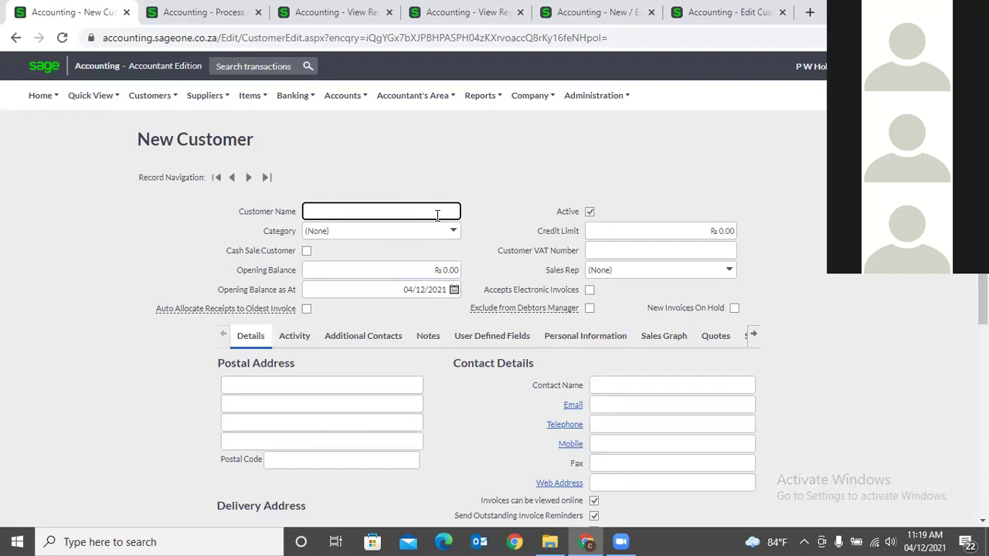
pyautogui.scroll(-5, 437, 216)
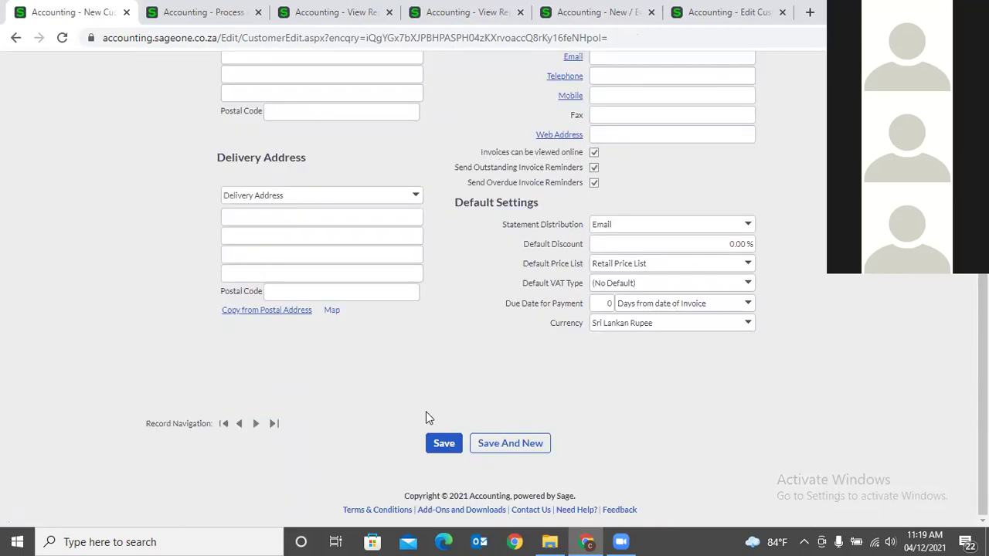
pyautogui.scroll(2, 437, 355)
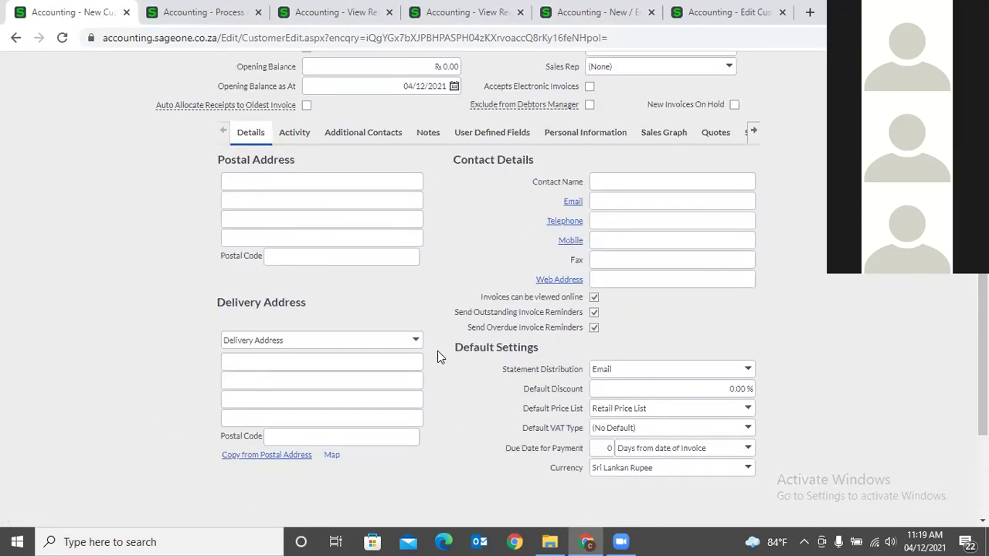
pyautogui.scroll(3, 410, 316)
pyautogui.scroll(-5, 401, 274)
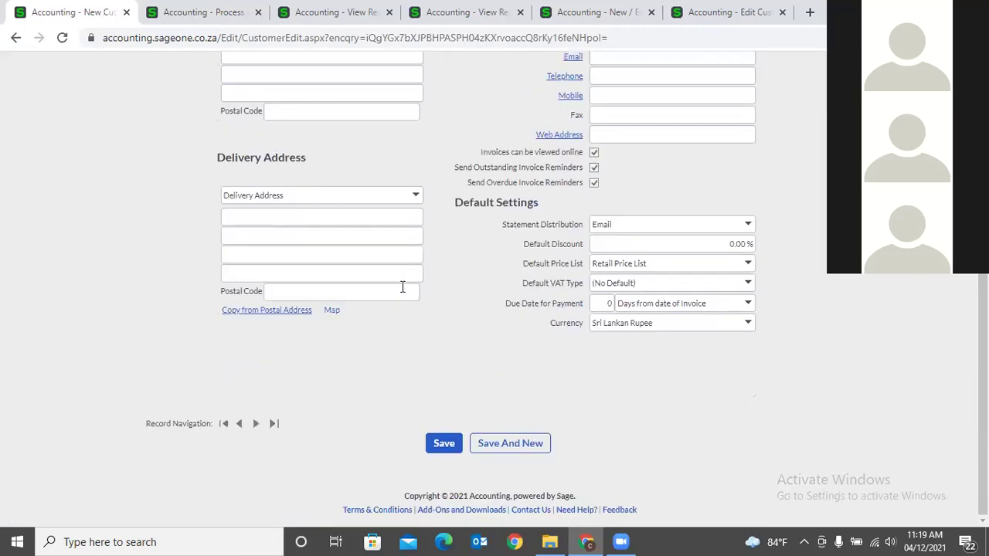
pyautogui.scroll(3, 440, 333)
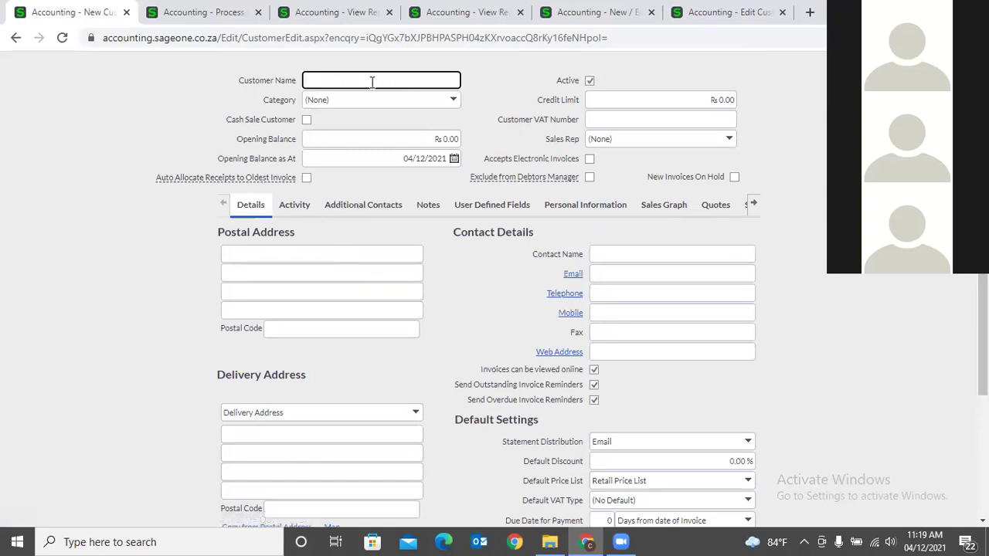
pyautogui.click(453, 104)
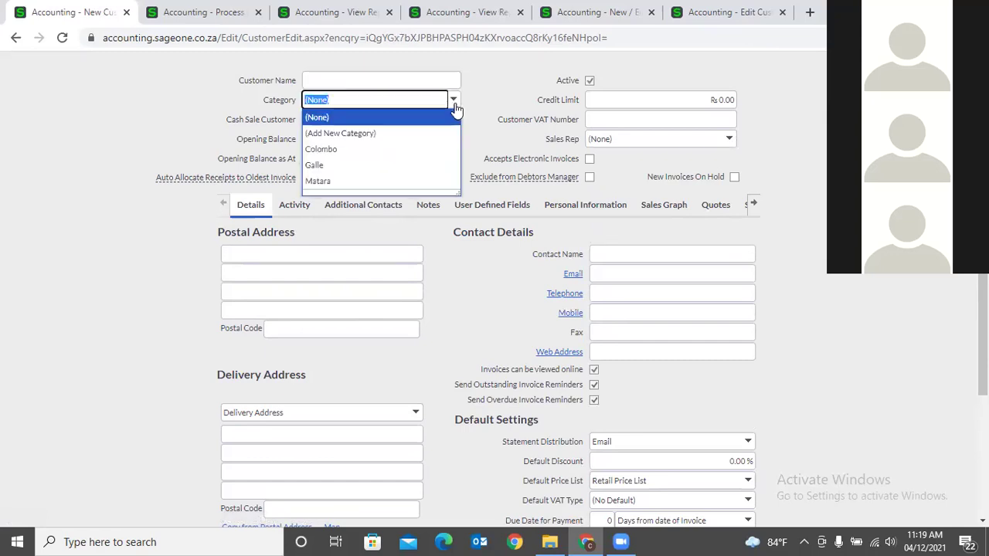
pyautogui.click(492, 91)
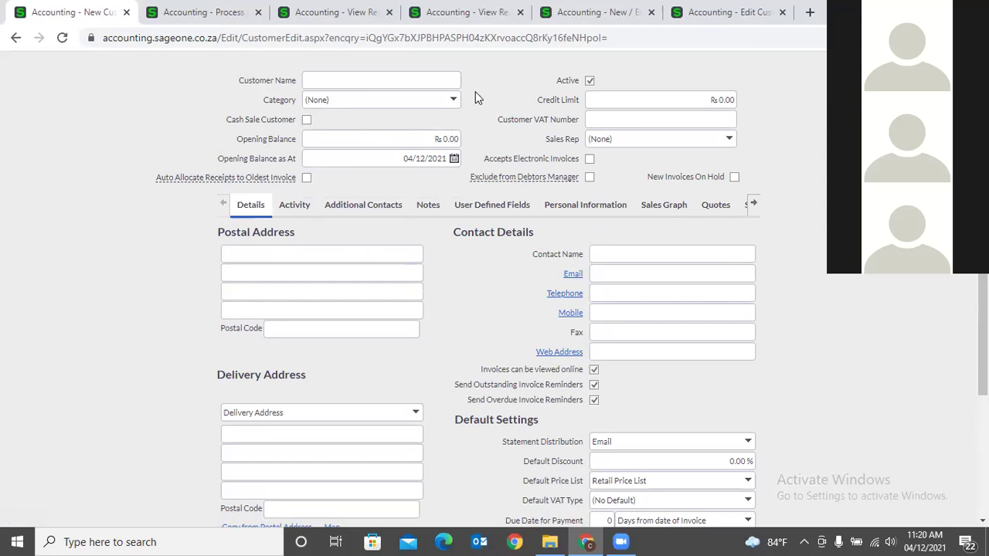
pyautogui.click(453, 100)
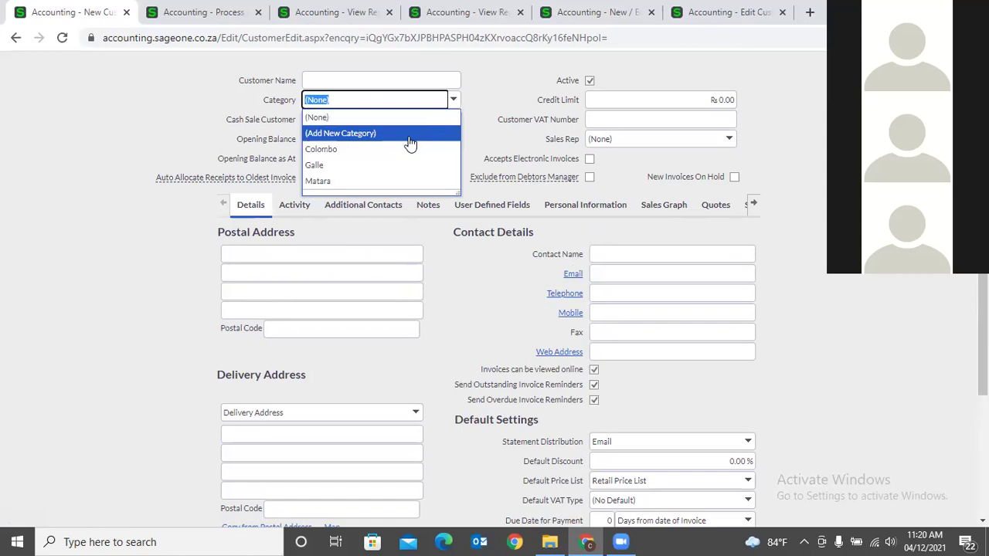
pyautogui.click(409, 140)
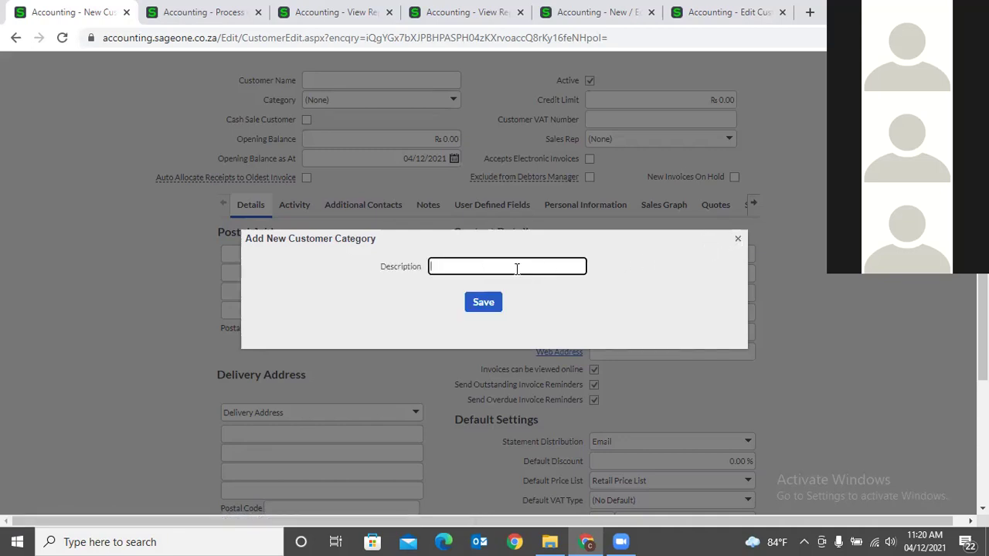
pyautogui.click(735, 242)
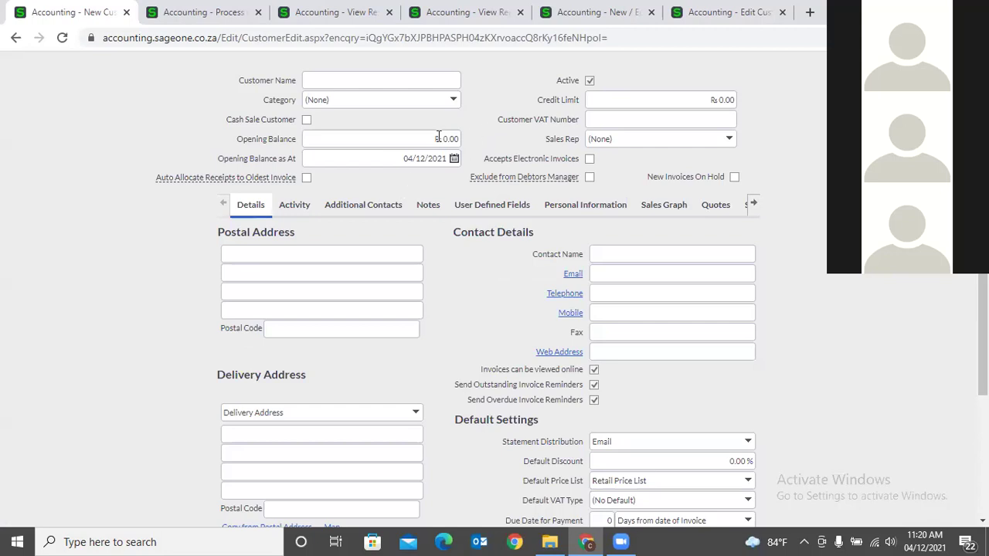
pyautogui.scroll(3, 455, 177)
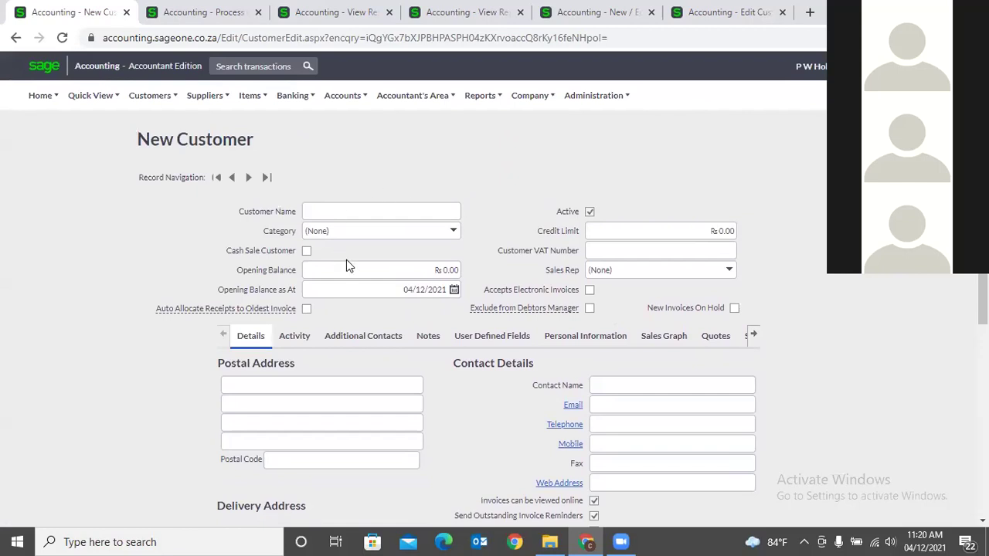
# Leave the opening balance at 0.00 and set the credit limit to 50,000.
pyautogui.click(439, 273)
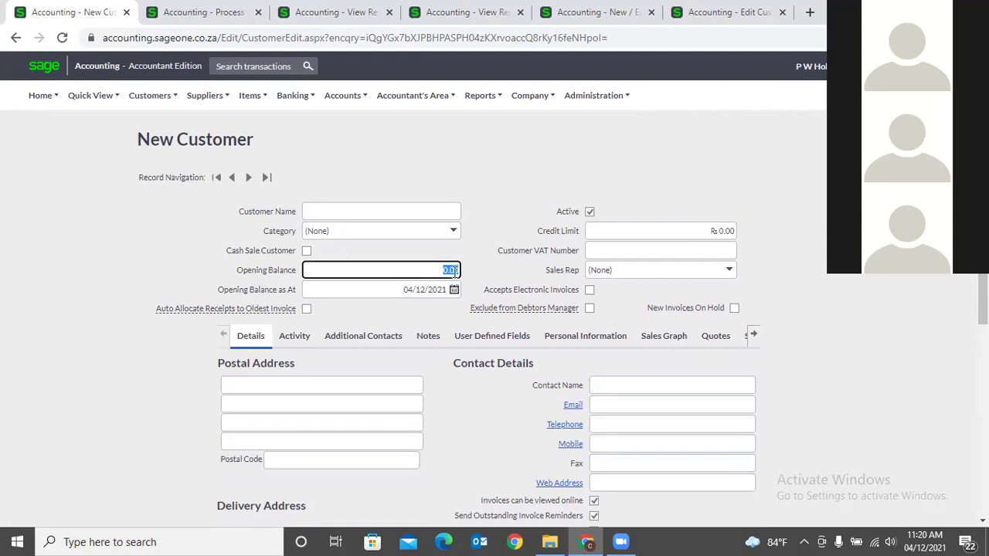
pyautogui.click(488, 251)
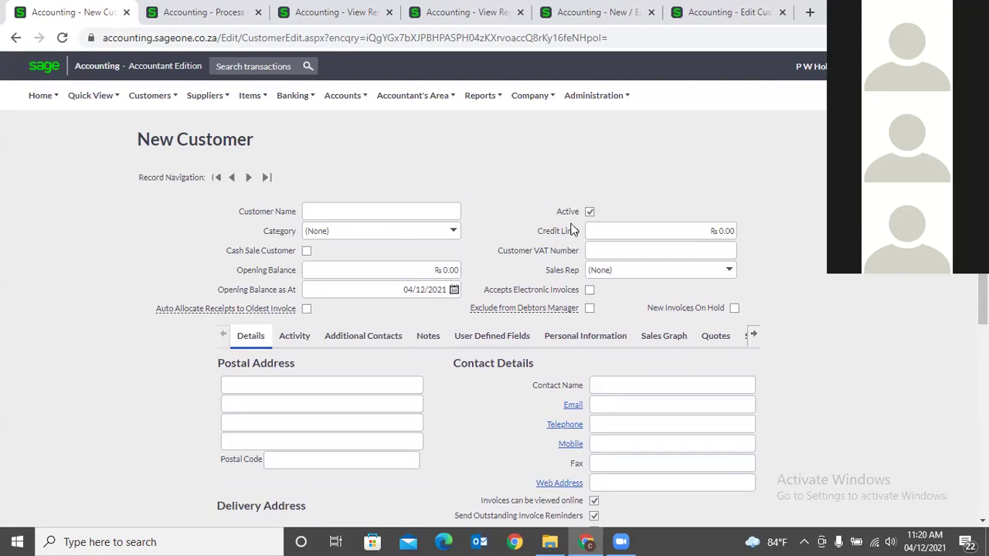
pyautogui.click(609, 225)
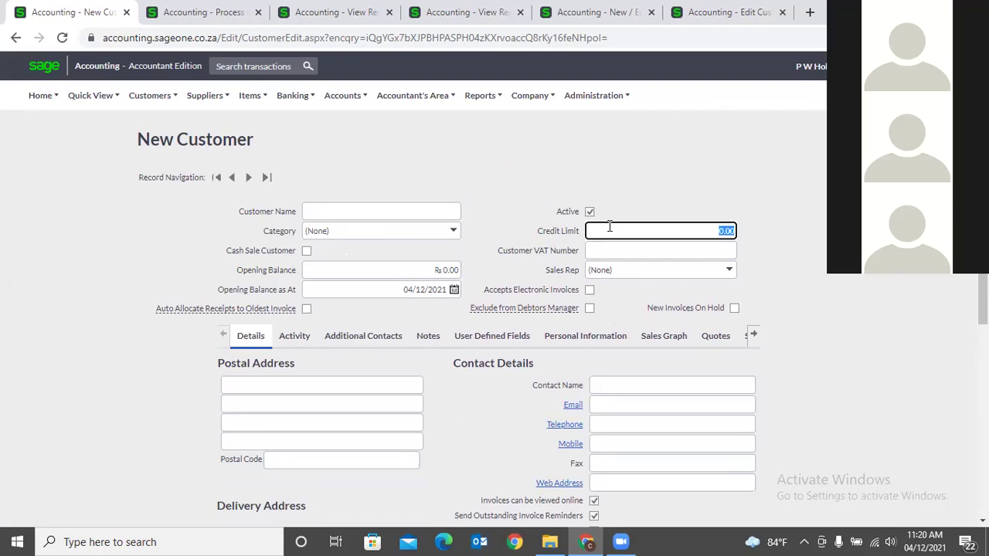
pyautogui.press('BackSpace')
pyautogui.write('50000')
pyautogui.click(786, 256)
# Enter AAA as the customer name, keeping the 50,000.00 credit limit.
pyautogui.click(366, 215)
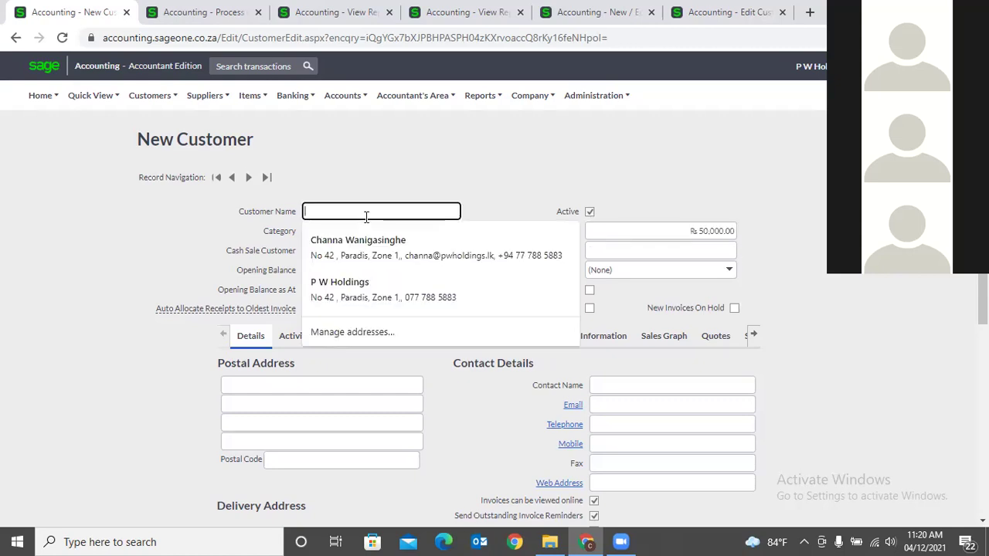
pyautogui.write('AAA')
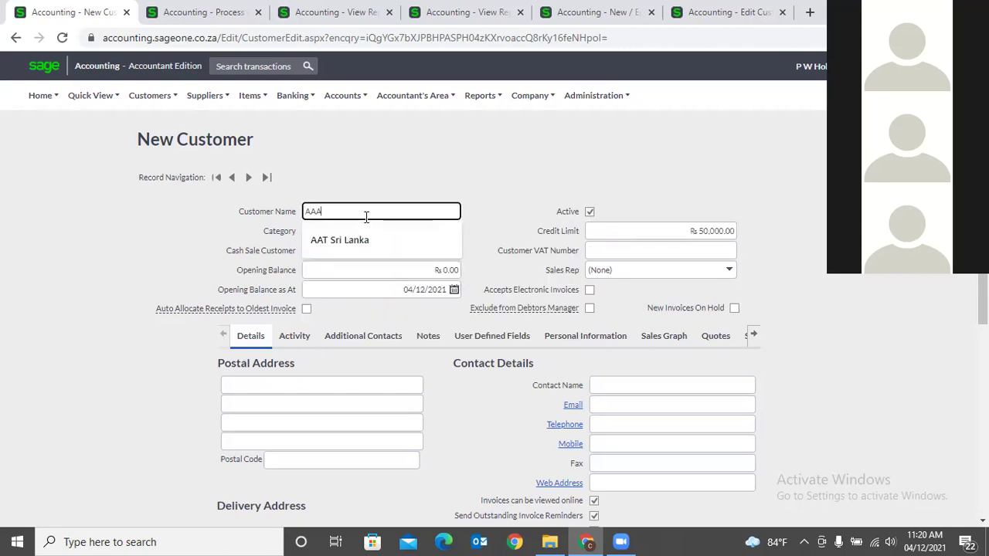
pyautogui.click(782, 230)
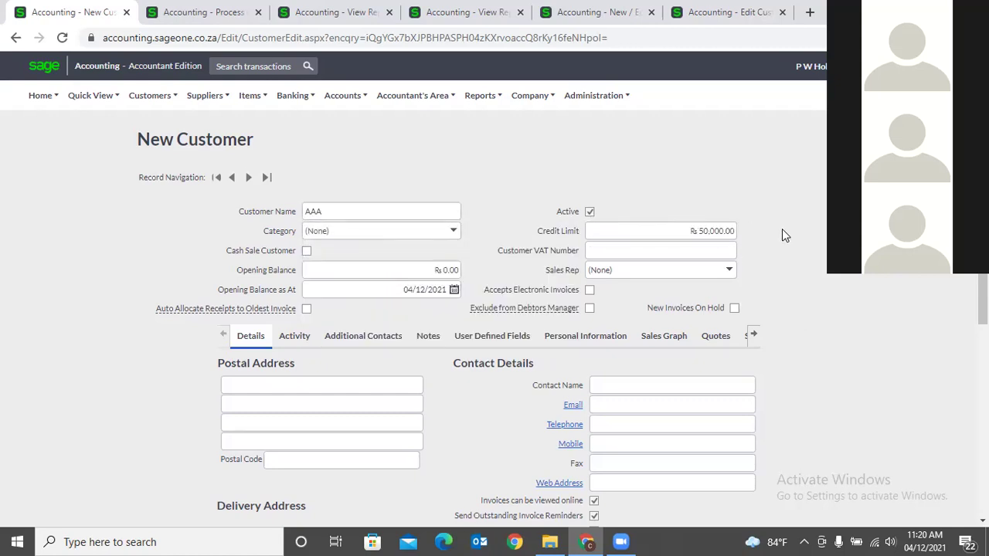
pyautogui.click(712, 231)
pyautogui.click(737, 253)
# Fill in the first saved VAT number and assign the existing sales rep.
pyautogui.click(718, 248)
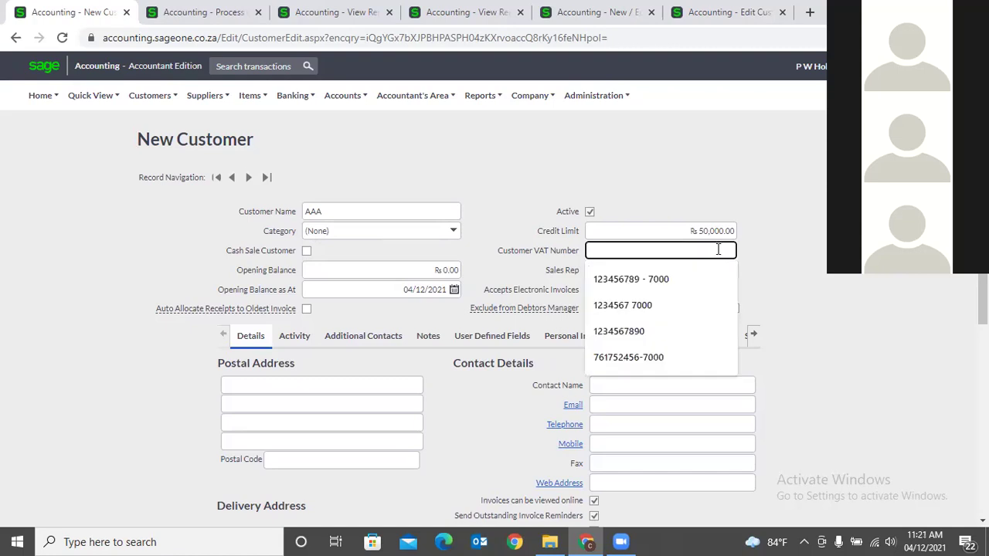
pyautogui.click(666, 285)
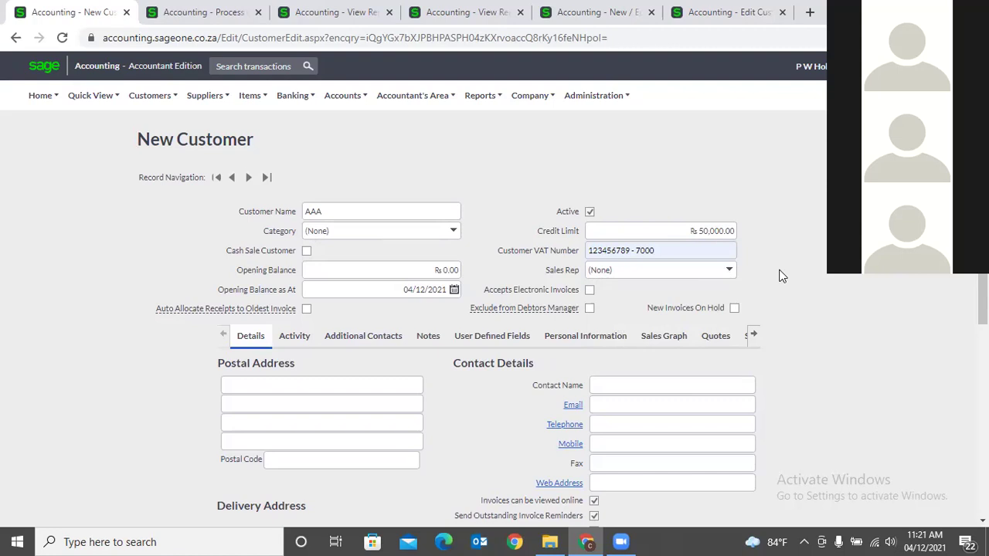
pyautogui.click(729, 272)
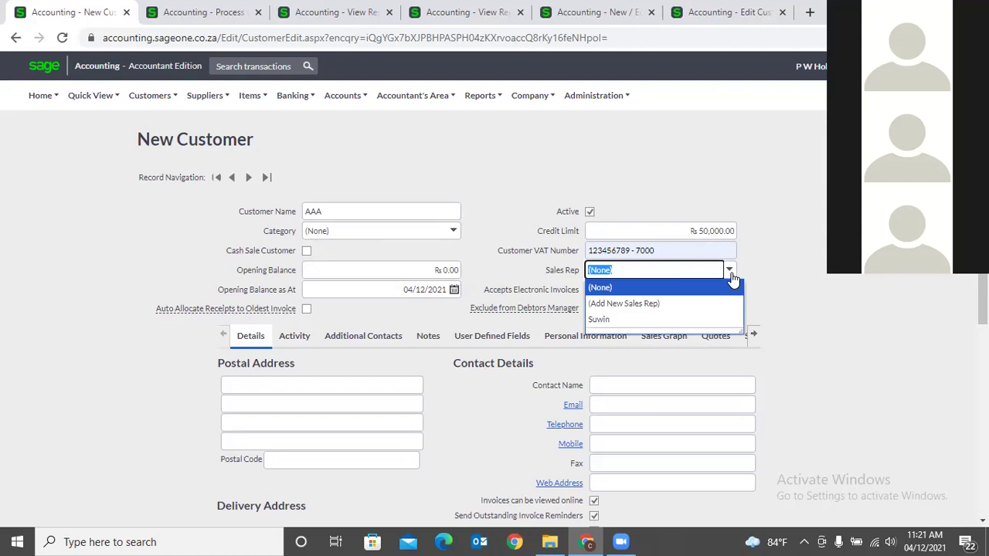
pyautogui.click(720, 319)
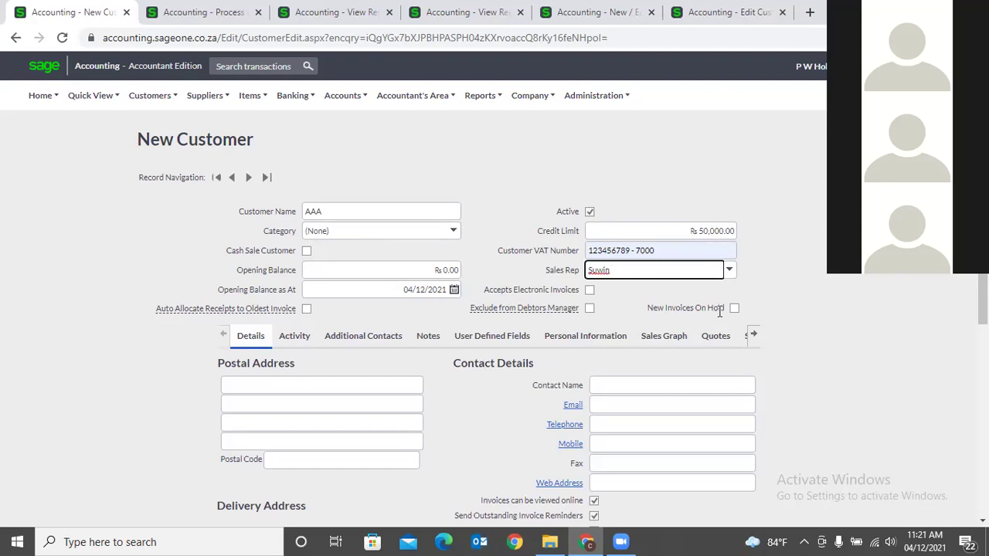
pyautogui.click(830, 314)
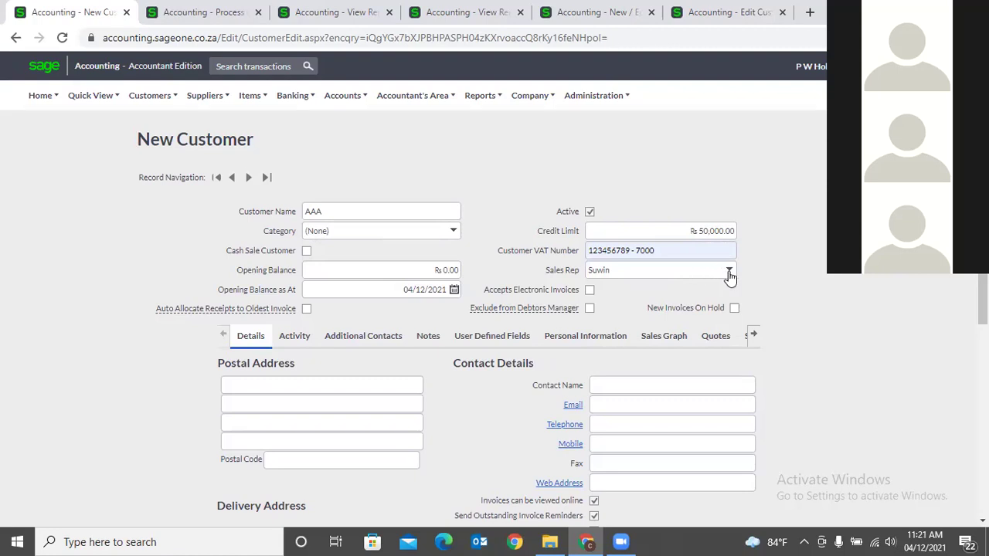
pyautogui.click(728, 270)
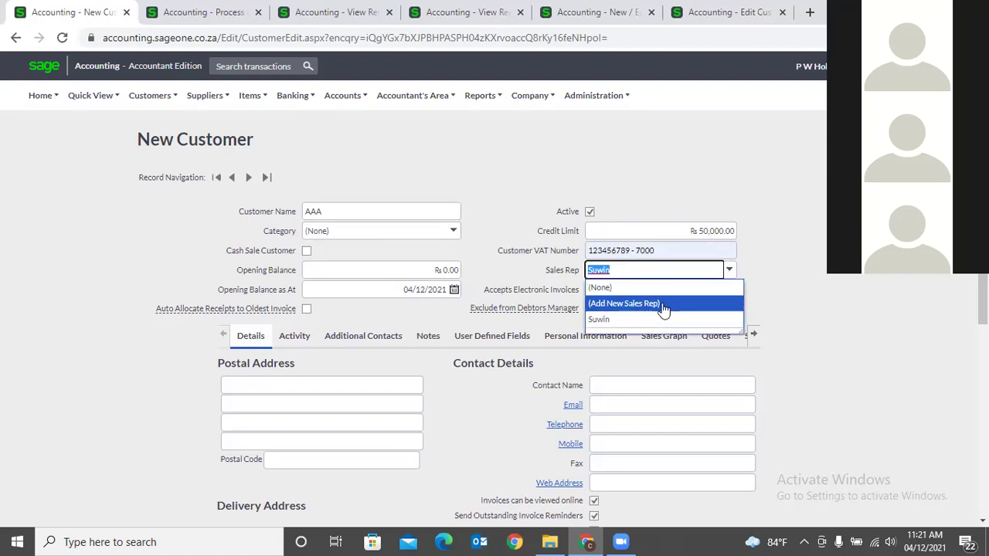
pyautogui.click(818, 305)
pyautogui.scroll(-2, 818, 316)
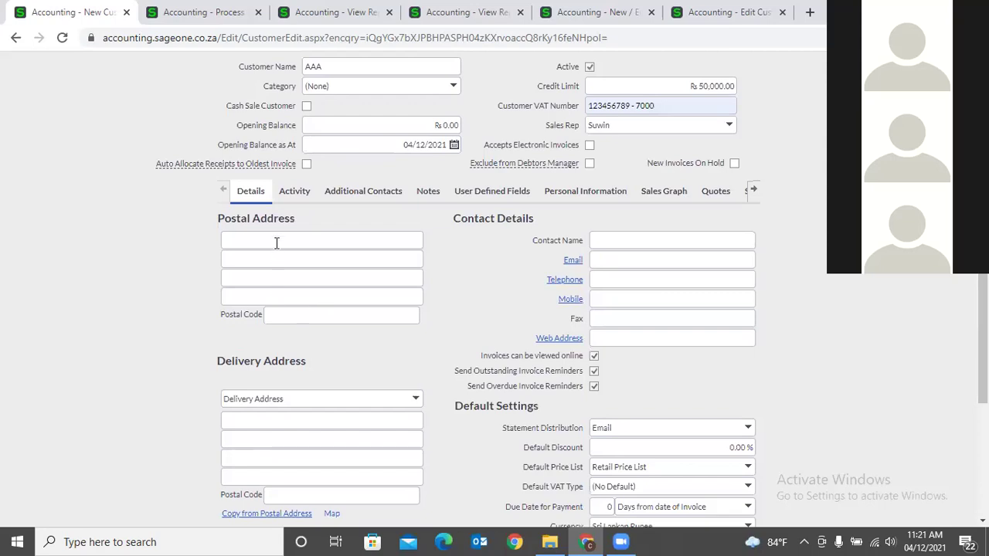
pyautogui.scroll(-1, 276, 317)
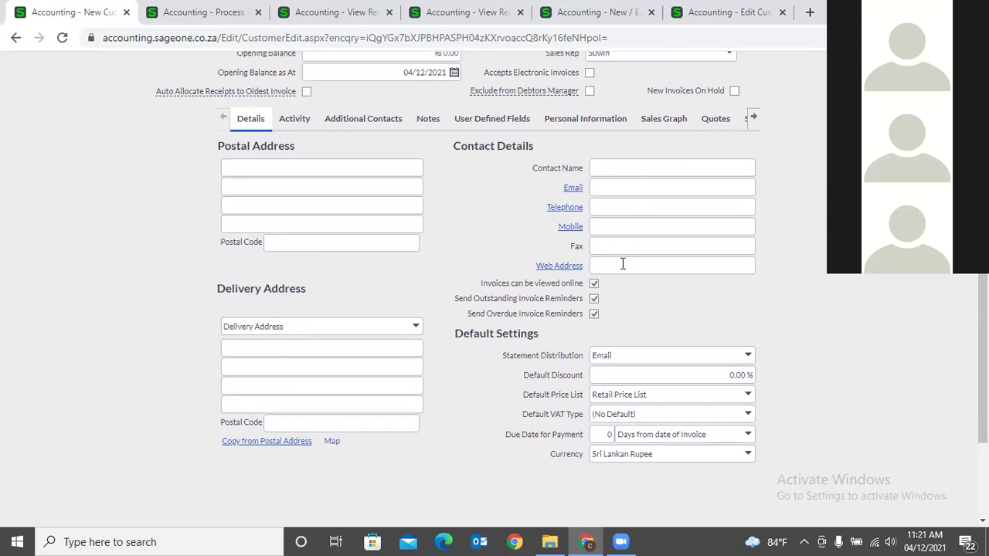
pyautogui.scroll(-1, 564, 313)
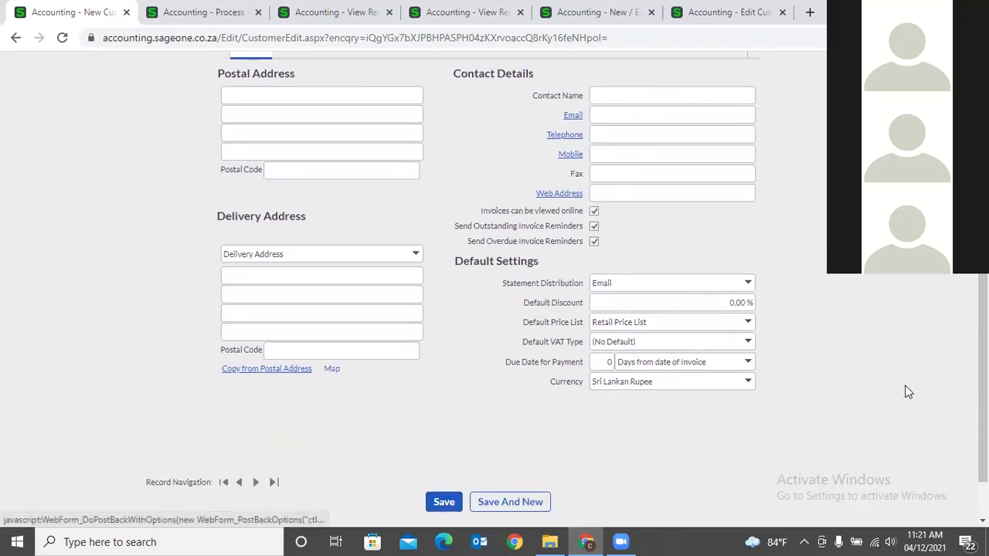
pyautogui.scroll(1, 905, 391)
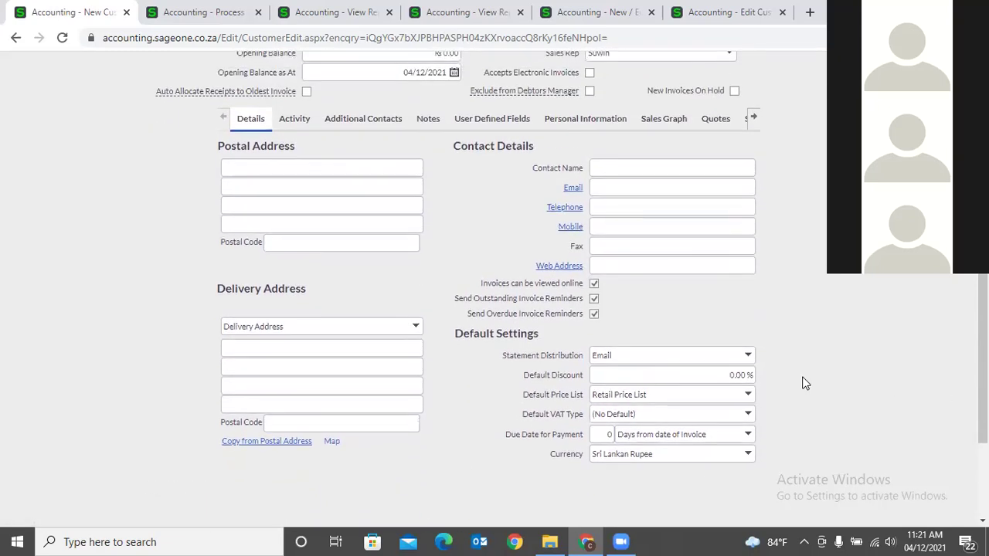
pyautogui.click(637, 185)
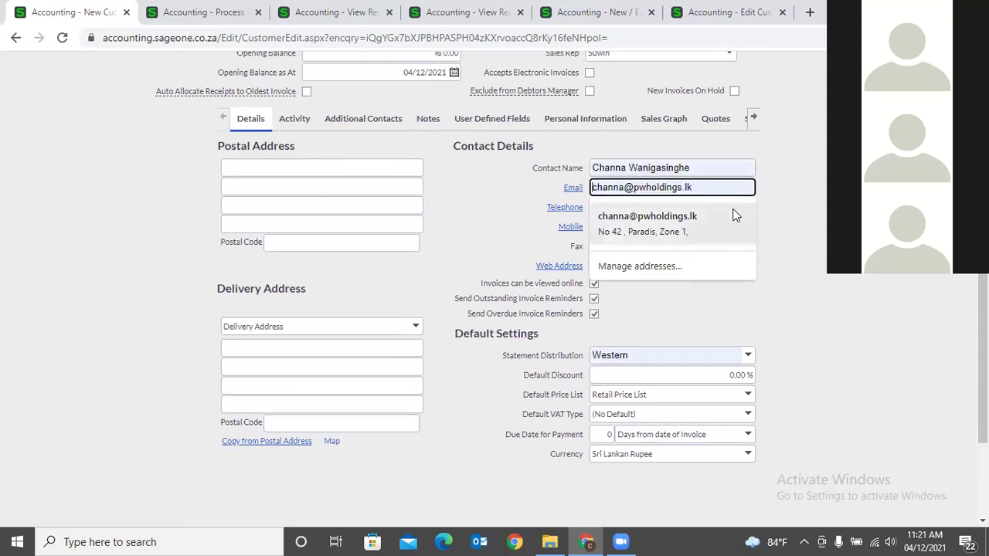
pyautogui.click(842, 337)
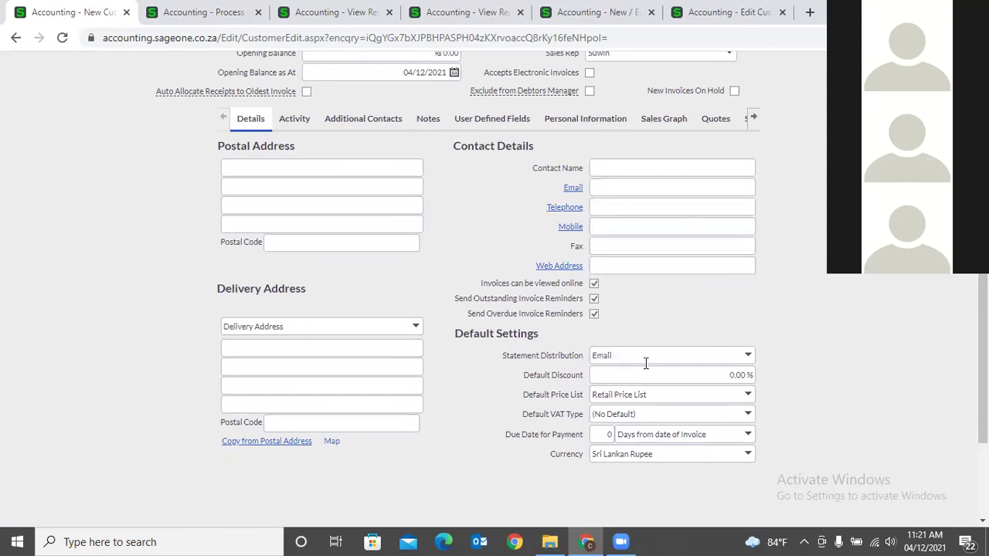
pyautogui.click(747, 358)
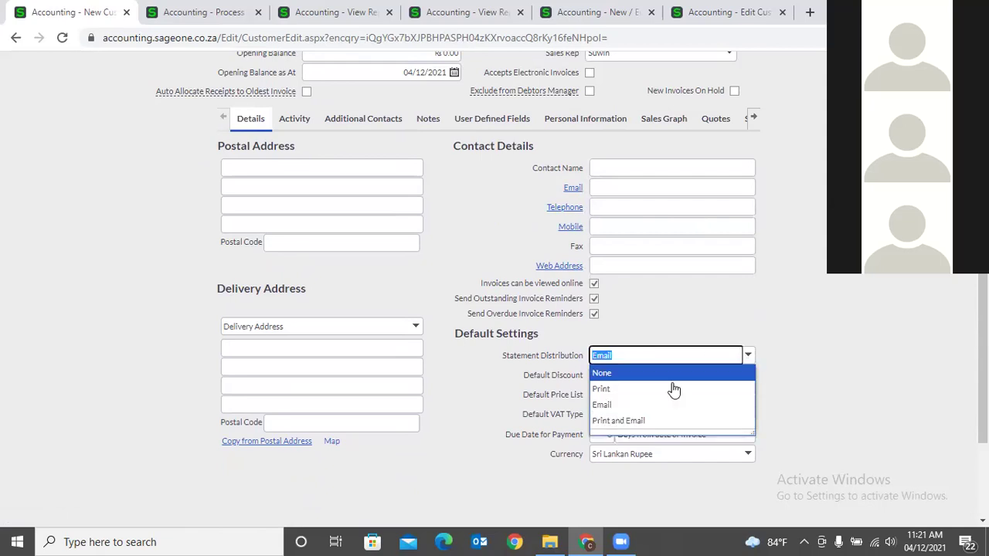
pyautogui.click(855, 352)
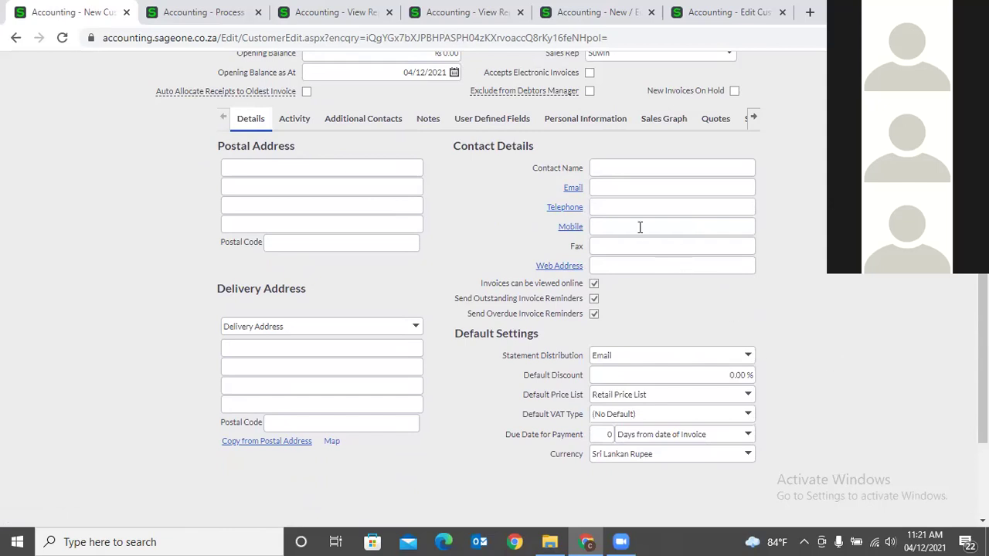
pyautogui.click(621, 186)
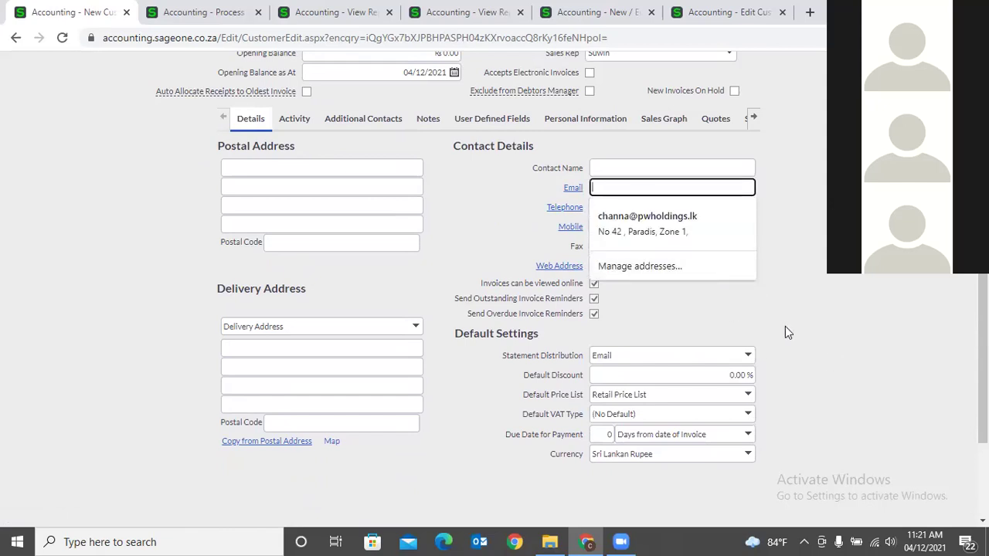
pyautogui.click(785, 331)
pyautogui.click(749, 358)
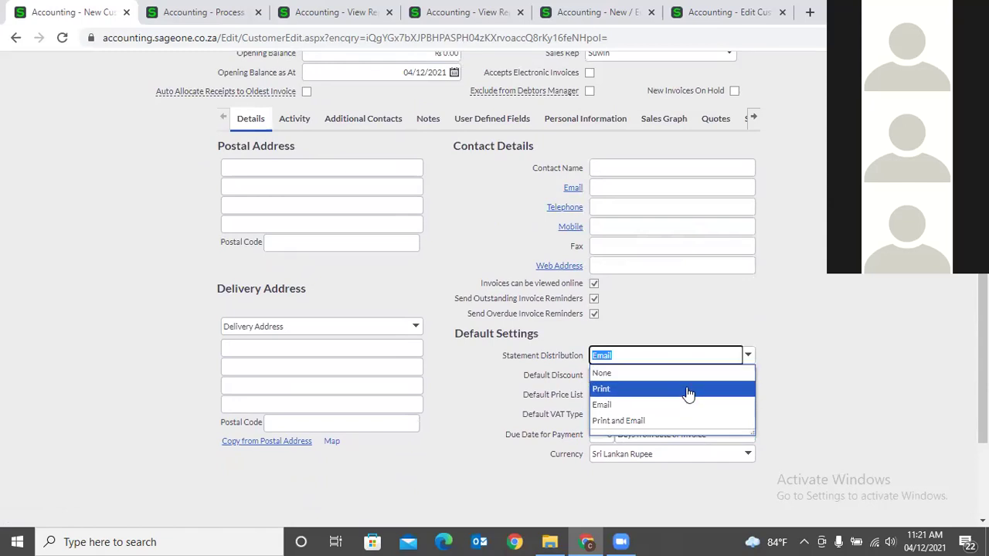
pyautogui.click(815, 349)
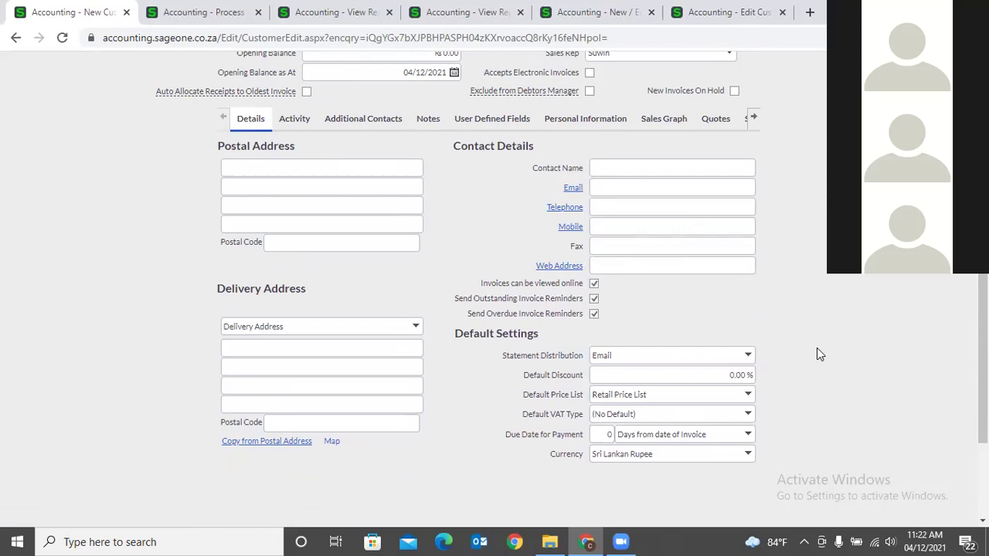
pyautogui.scroll(2, 817, 354)
pyautogui.scroll(1, 549, 343)
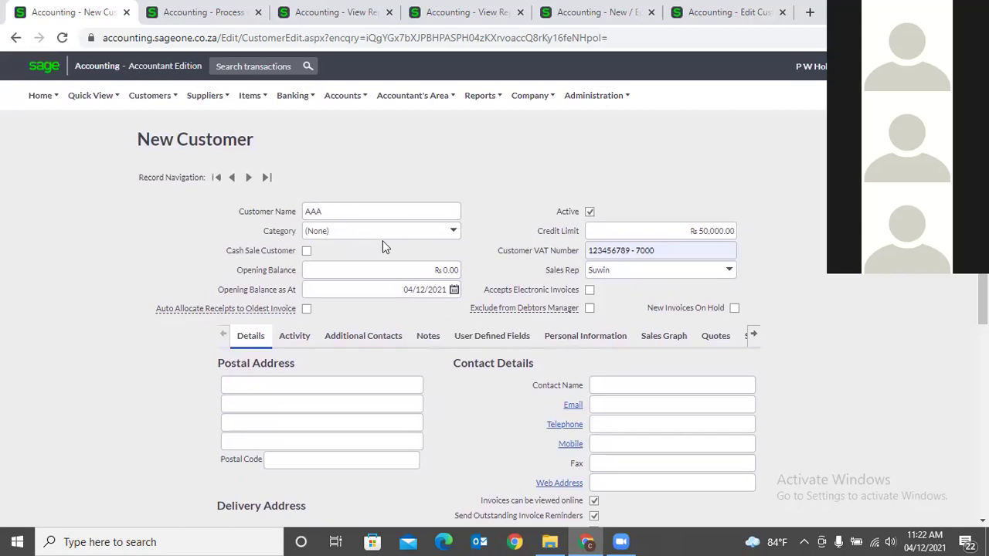
pyautogui.scroll(-3, 342, 412)
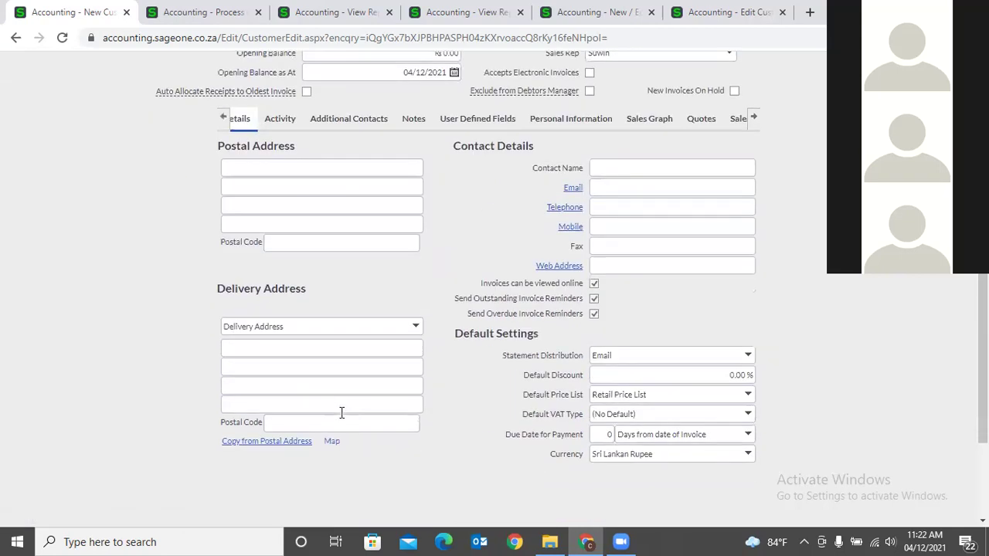
pyautogui.scroll(-1, 648, 340)
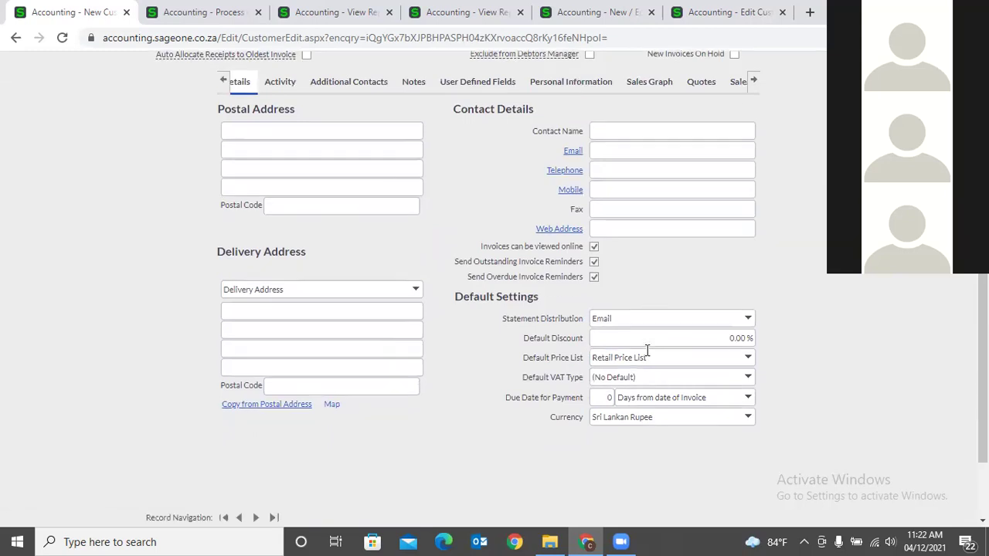
pyautogui.scroll(-2, 647, 351)
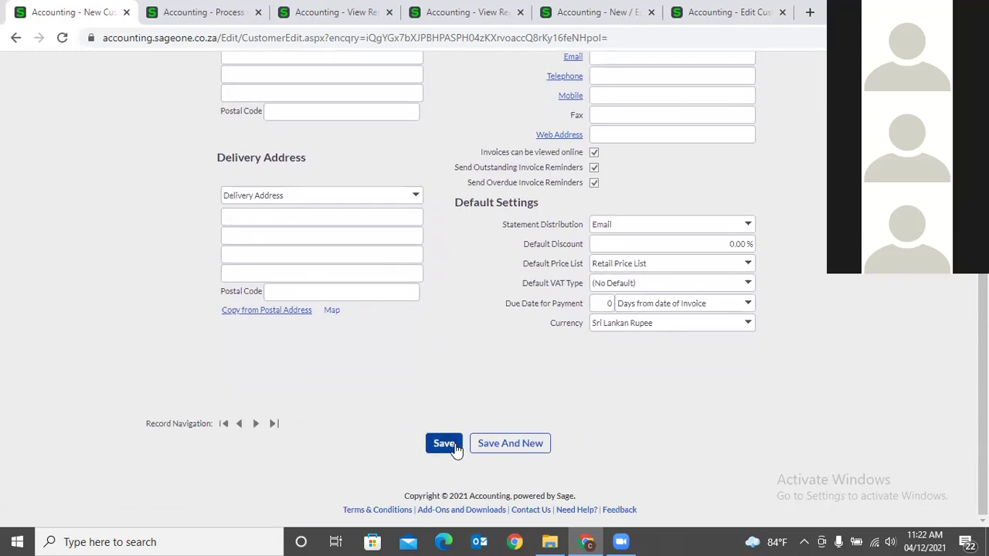
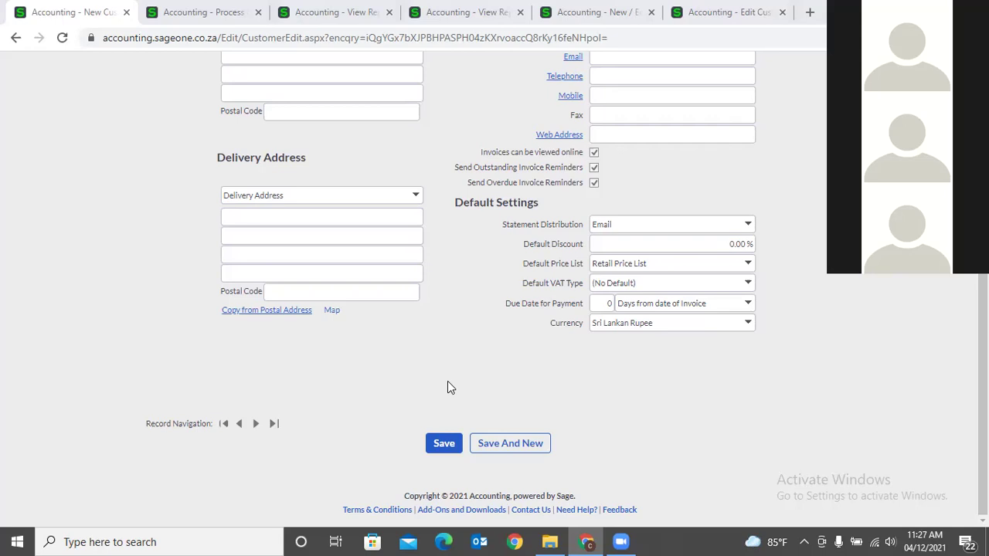
# Keep a 0.00 % discount and Retail Price List, and set the default VAT type to VAT 8%.
pyautogui.scroll(4, 457, 415)
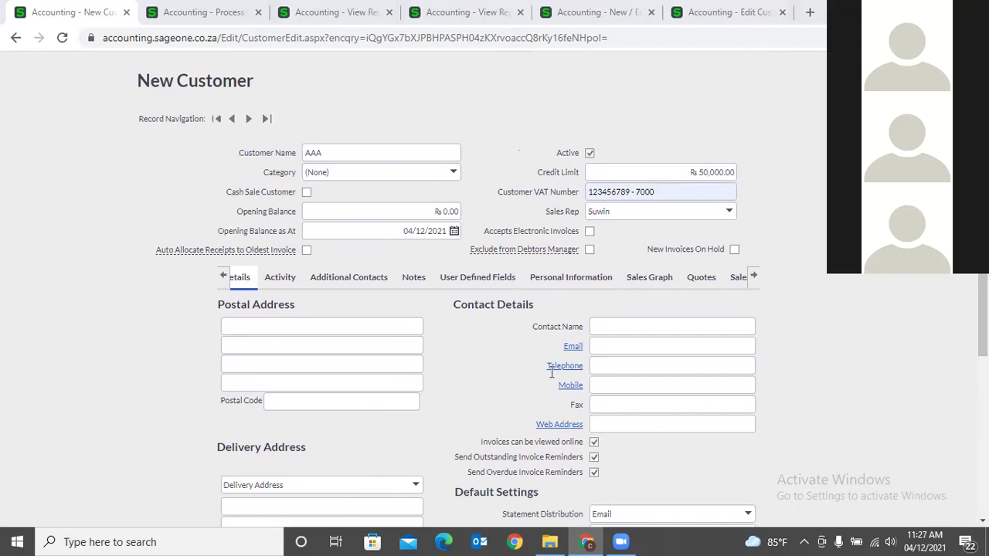
pyautogui.scroll(-1, 346, 355)
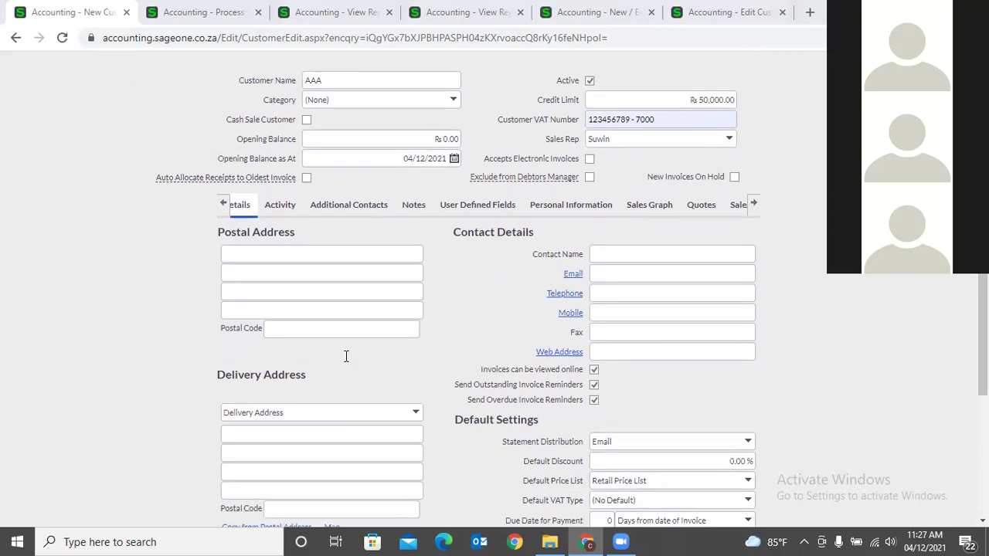
pyautogui.scroll(-2, 346, 355)
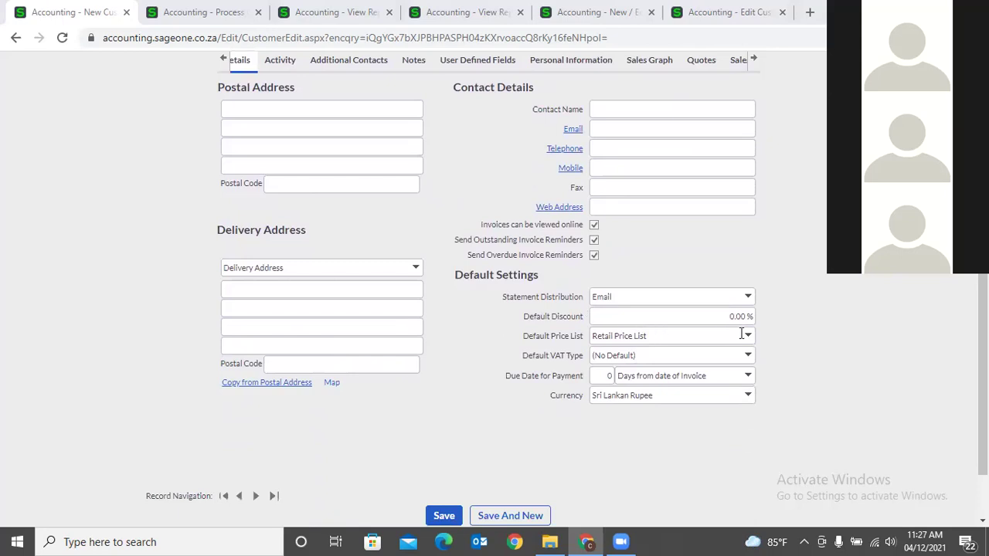
pyautogui.click(715, 316)
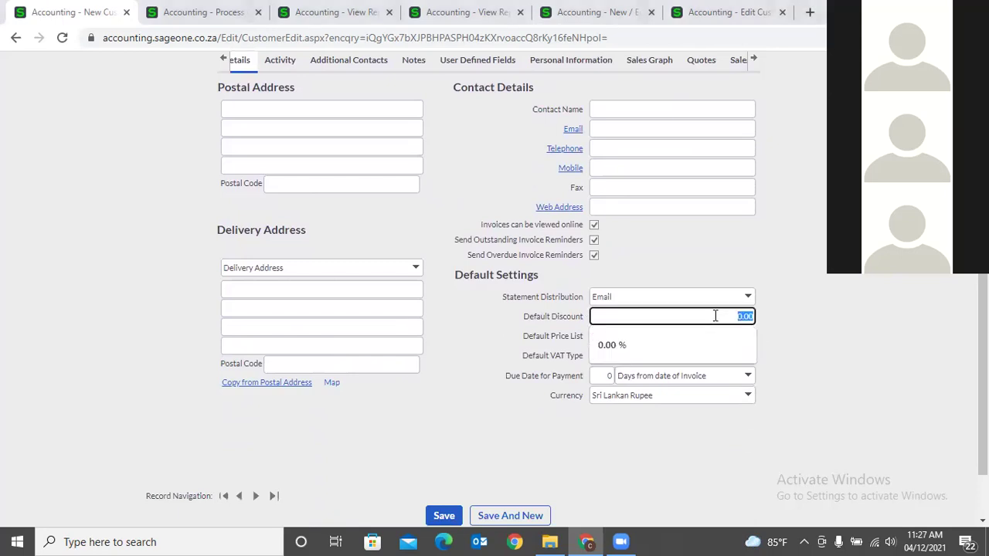
pyautogui.click(784, 310)
pyautogui.click(747, 338)
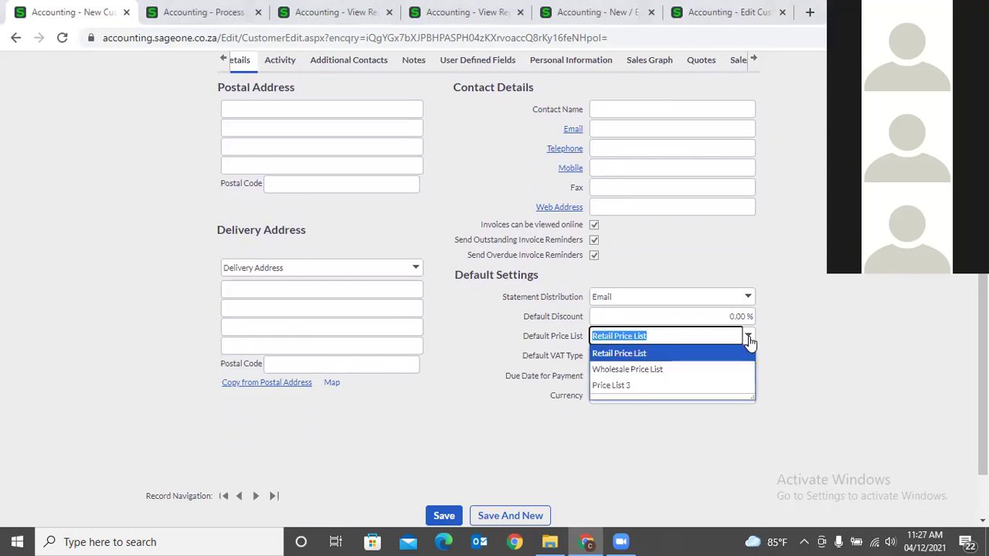
pyautogui.click(803, 372)
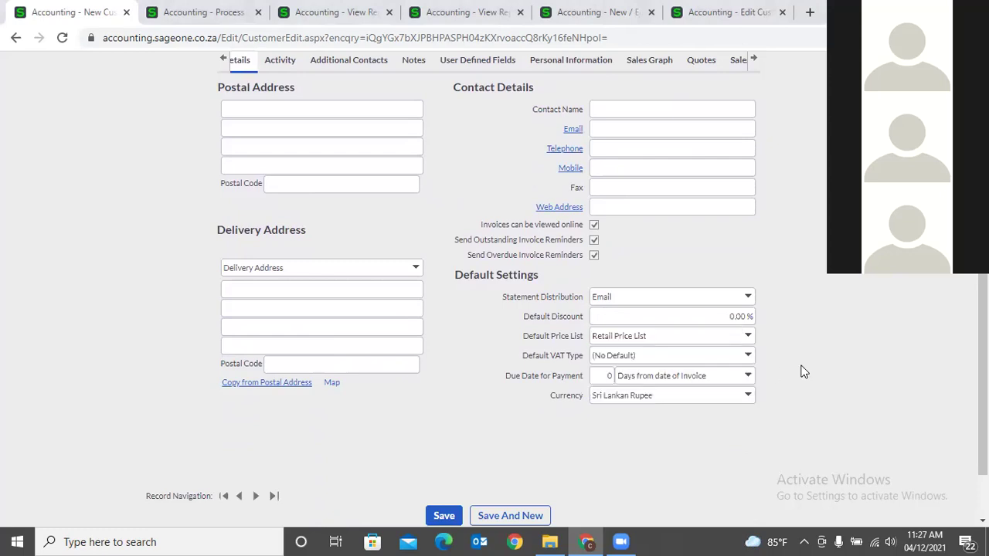
pyautogui.click(749, 357)
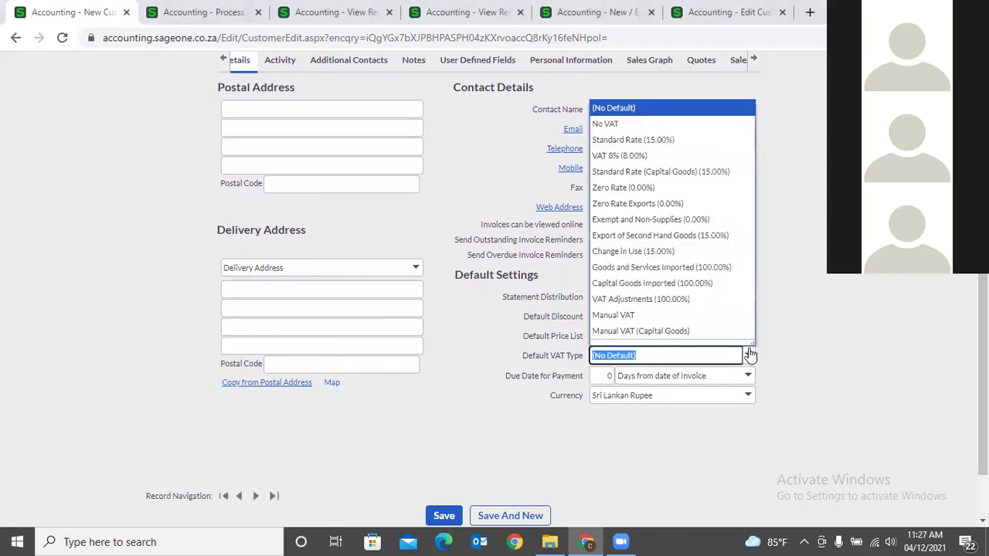
pyautogui.click(663, 157)
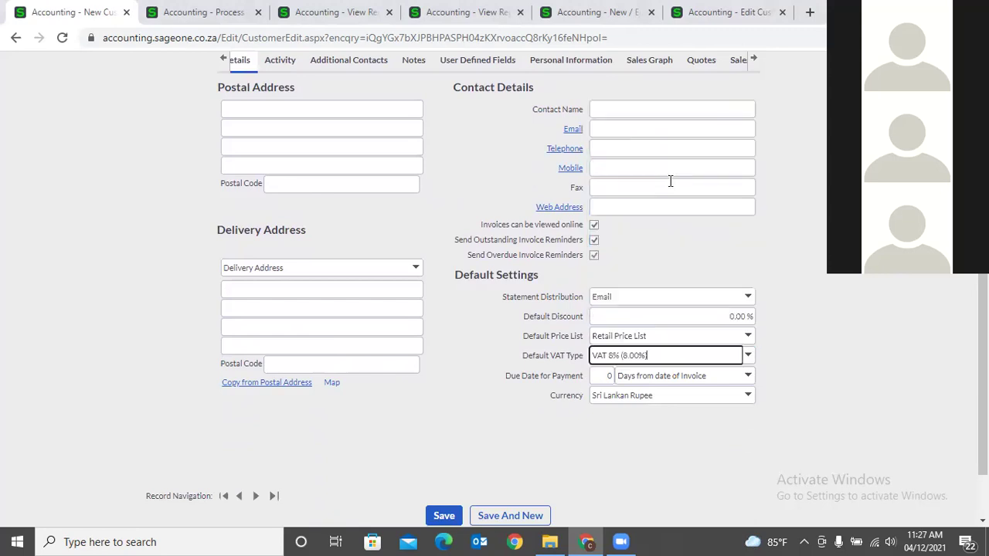
# Set payment due in 30 days with Sri Lankan Rupee currency, and save customer AAA.
pyautogui.click(602, 376)
pyautogui.write('30')
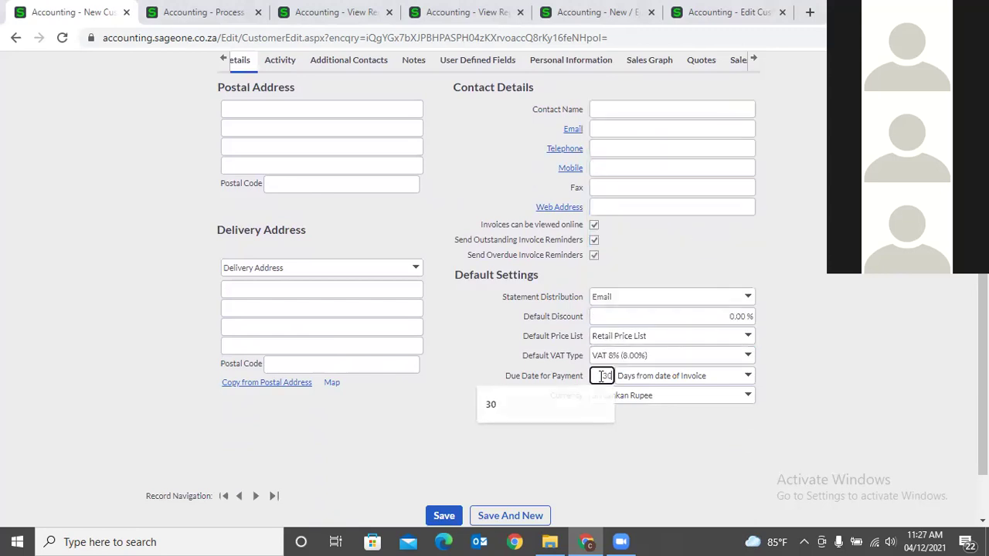
pyautogui.click(842, 394)
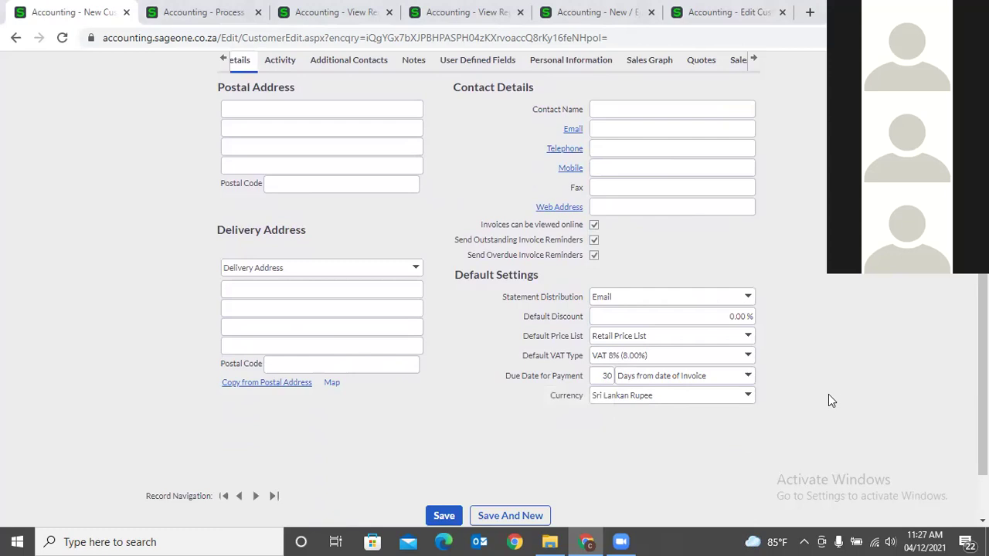
pyautogui.click(746, 400)
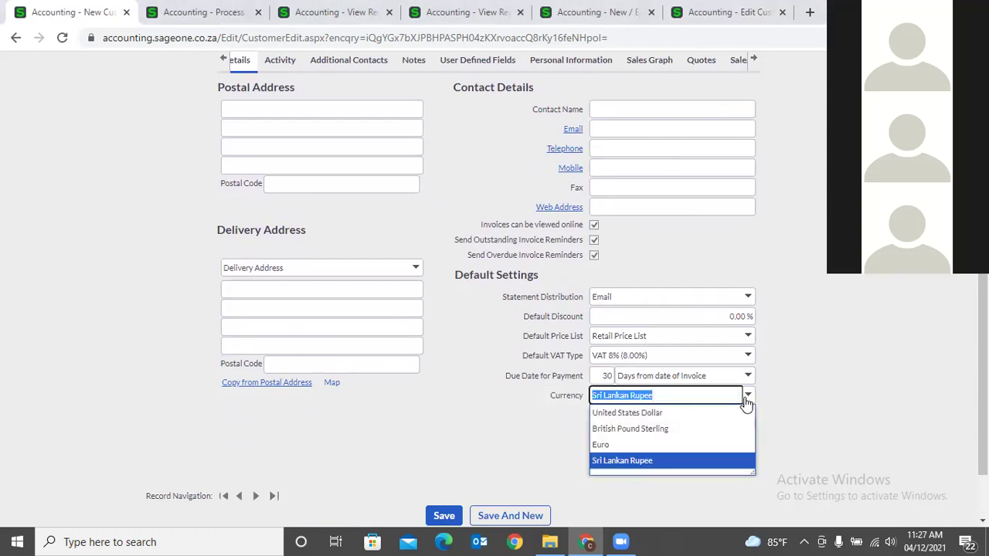
pyautogui.click(817, 387)
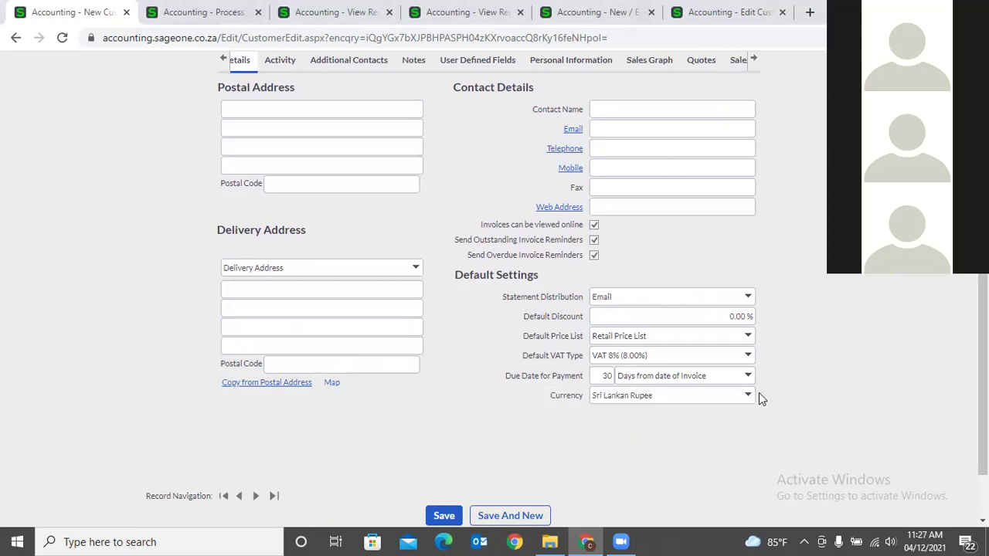
pyautogui.scroll(-2, 475, 393)
pyautogui.click(442, 443)
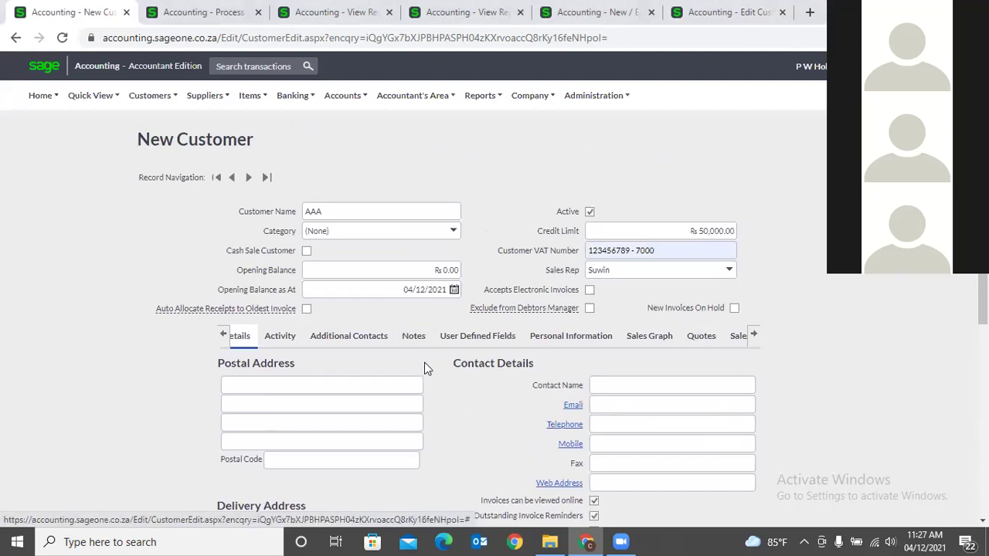
# Open the List of Customers from the Customers menu.
pyautogui.click(158, 96)
pyautogui.moveTo(164, 142)
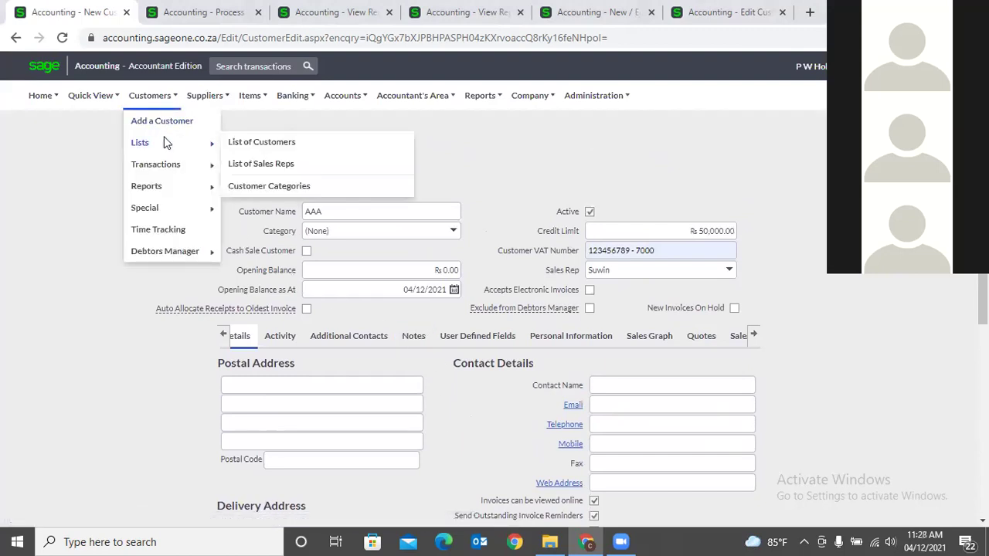
pyautogui.click(256, 146)
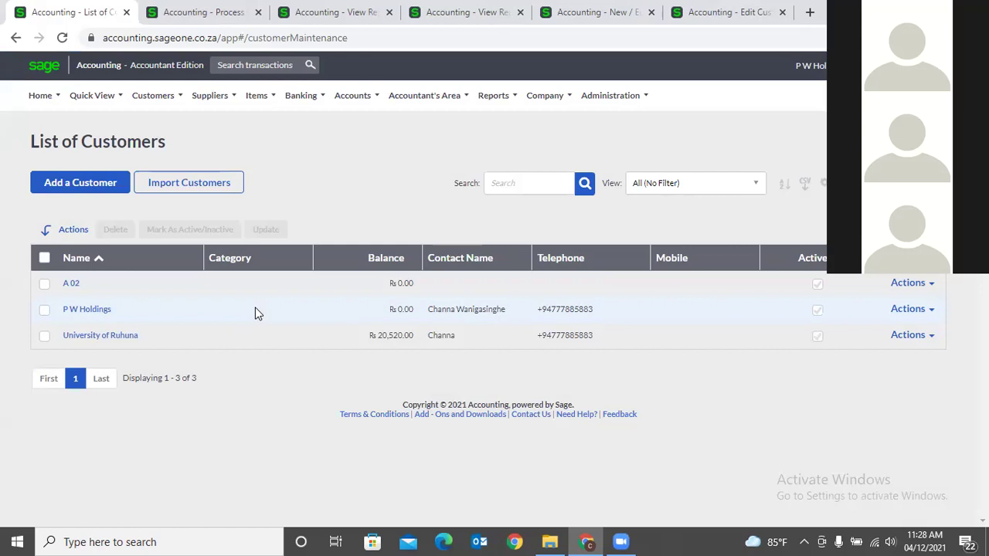
# Start a new supplier record via Suppliers > Add a Supplier.
pyautogui.click(147, 95)
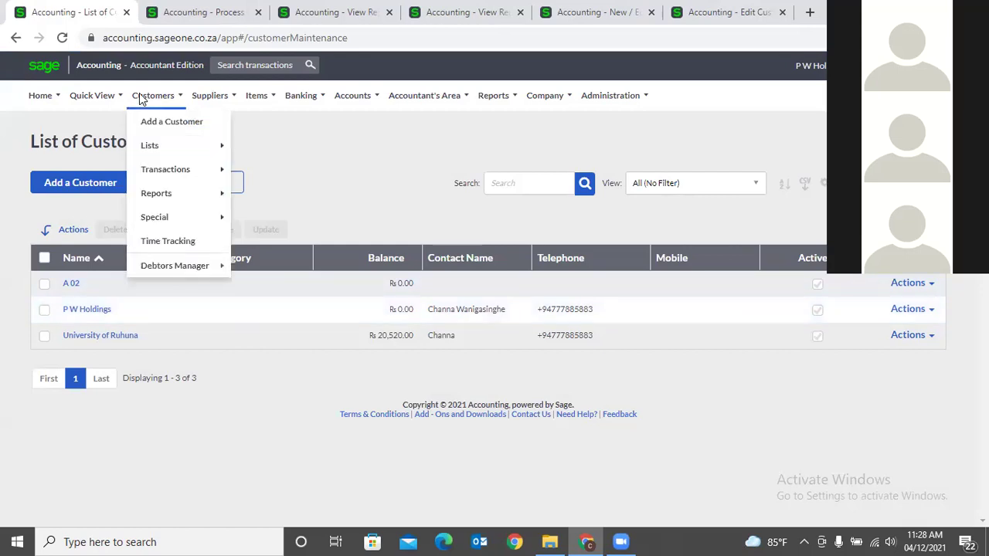
pyautogui.moveTo(172, 147)
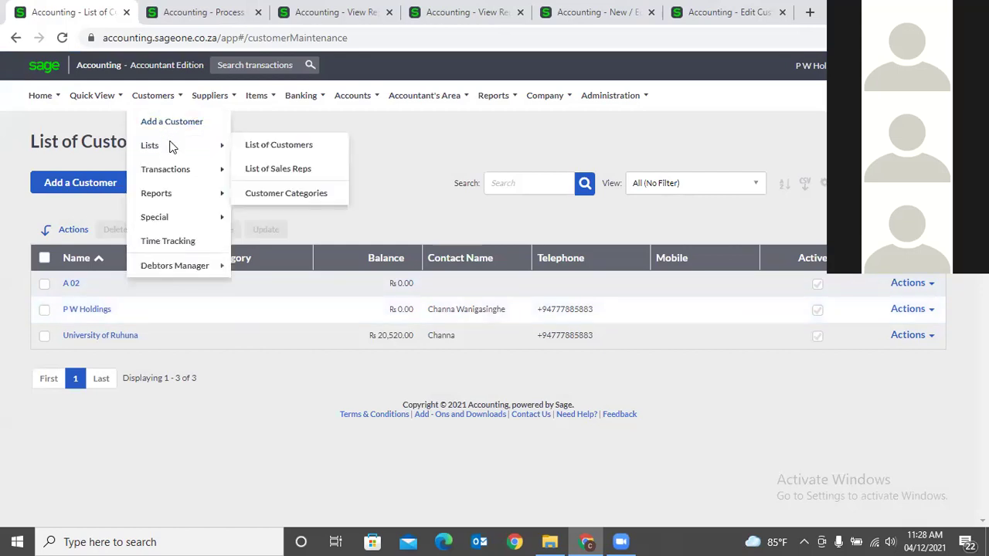
pyautogui.click(206, 104)
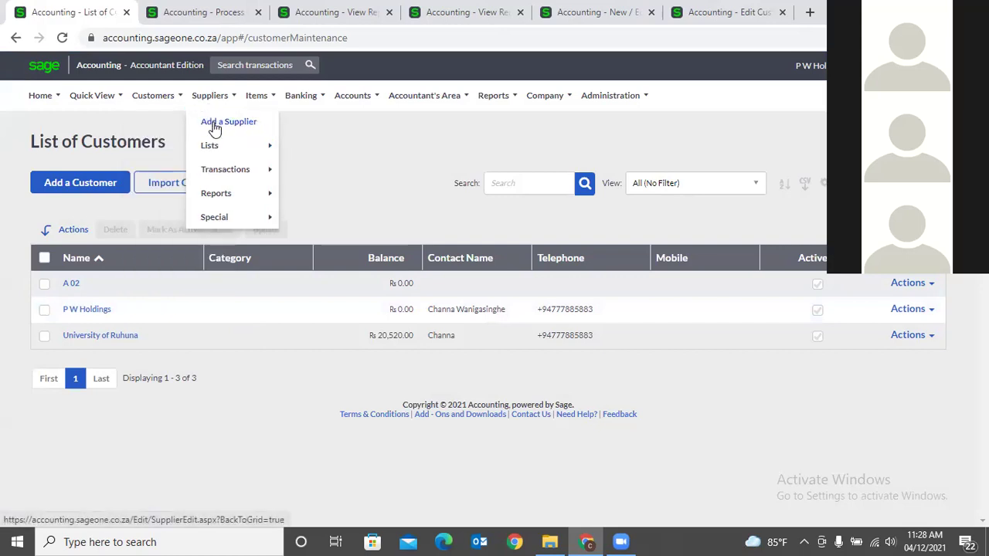
pyautogui.click(214, 126)
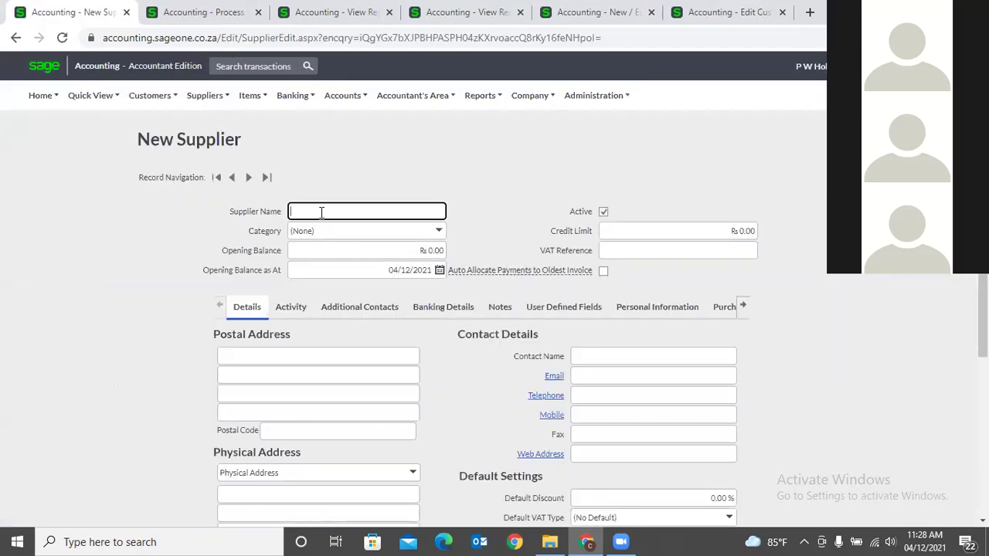
pyautogui.write('P')
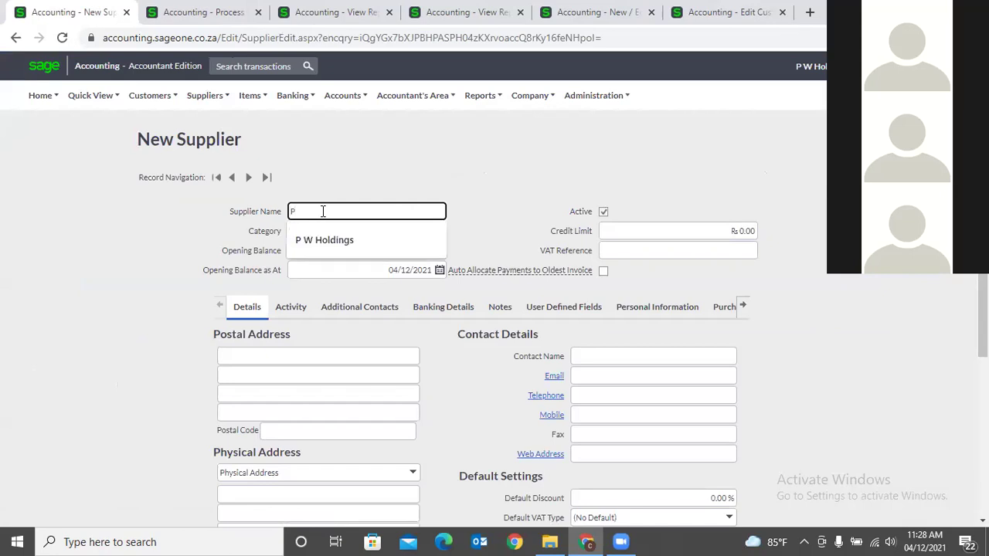
pyautogui.press('Down')
pyautogui.press('Return')
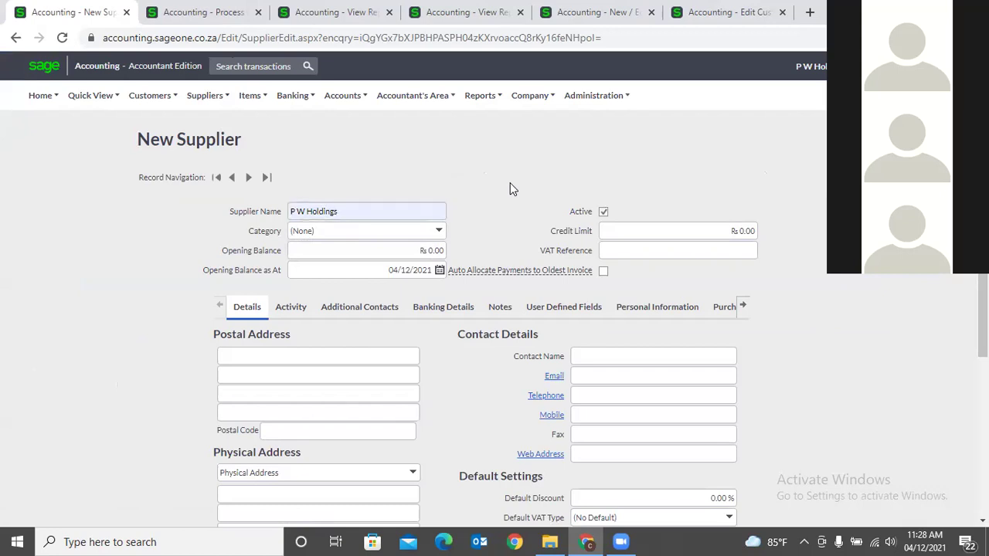
pyautogui.scroll(-3, 510, 186)
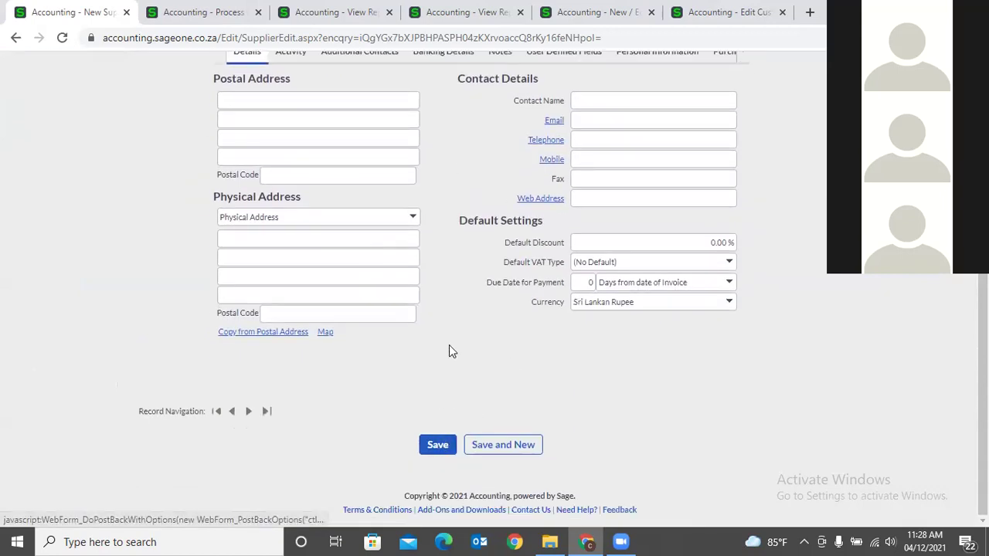
pyautogui.scroll(3, 451, 344)
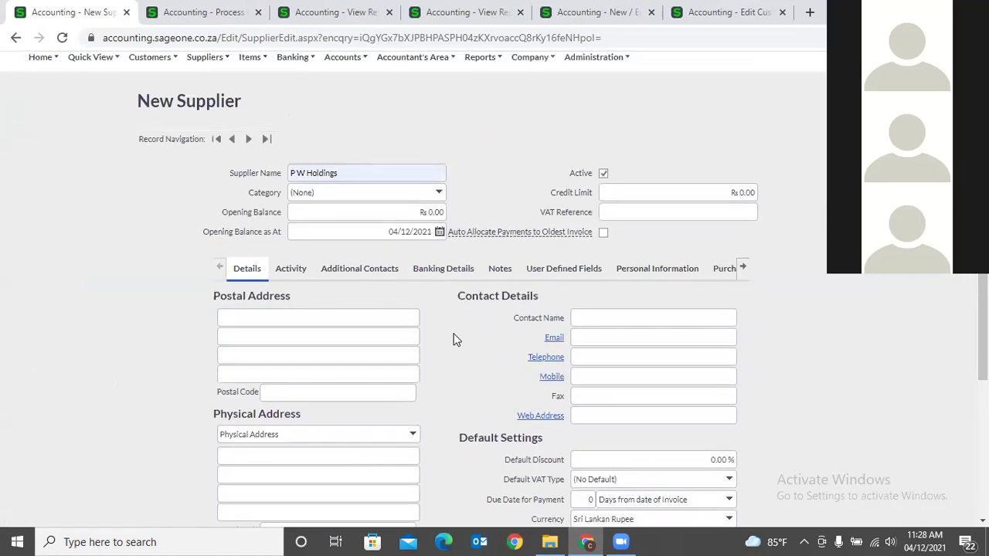
pyautogui.click(443, 195)
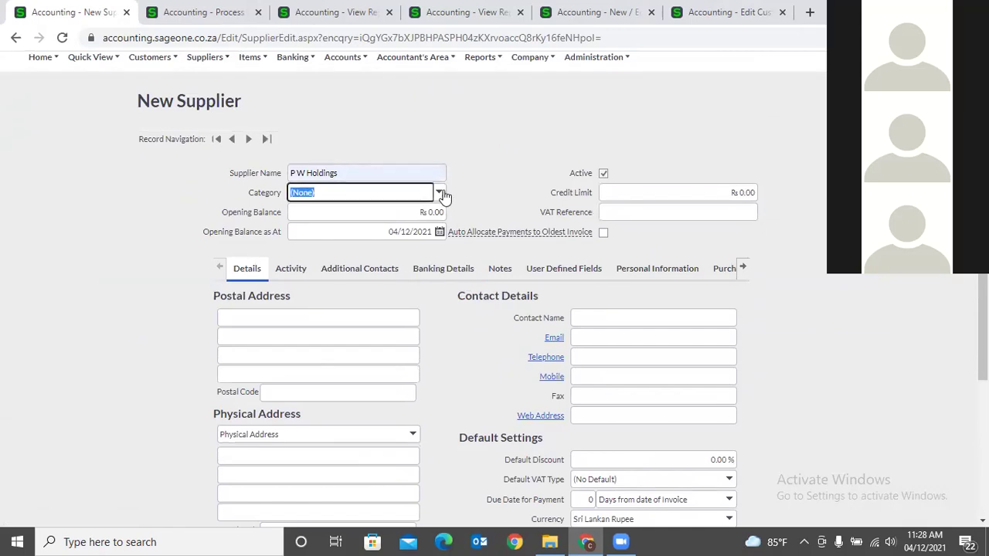
pyautogui.click(479, 185)
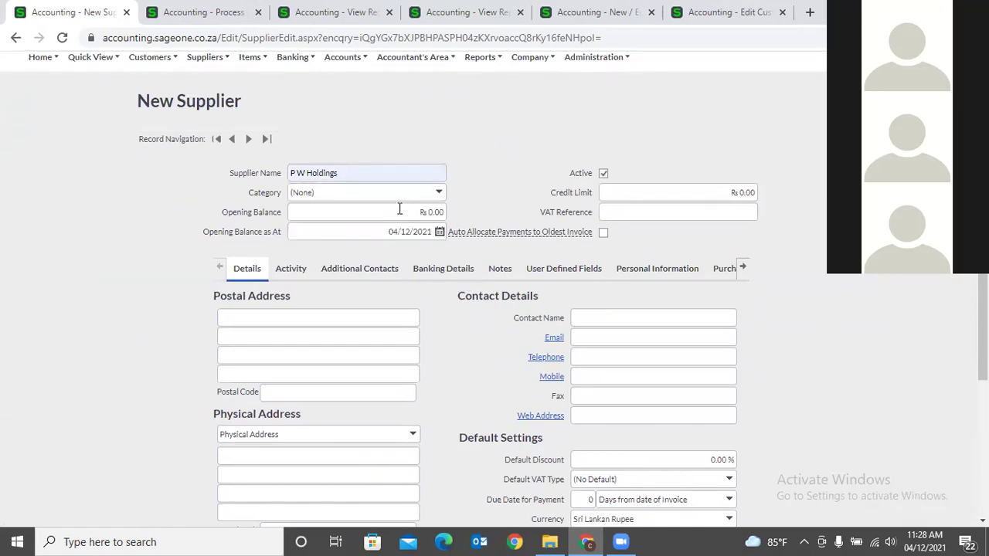
pyautogui.click(644, 189)
pyautogui.click(656, 207)
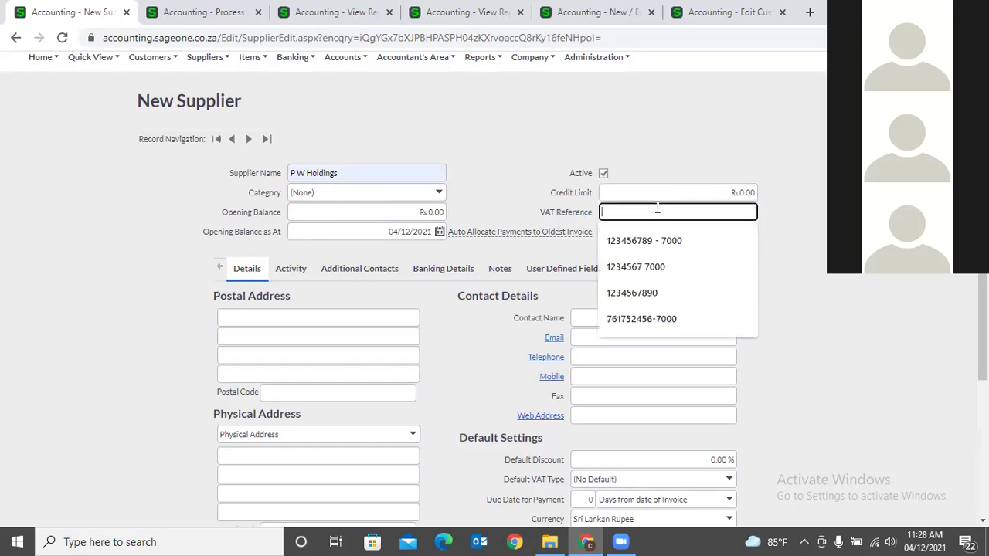
pyautogui.click(474, 346)
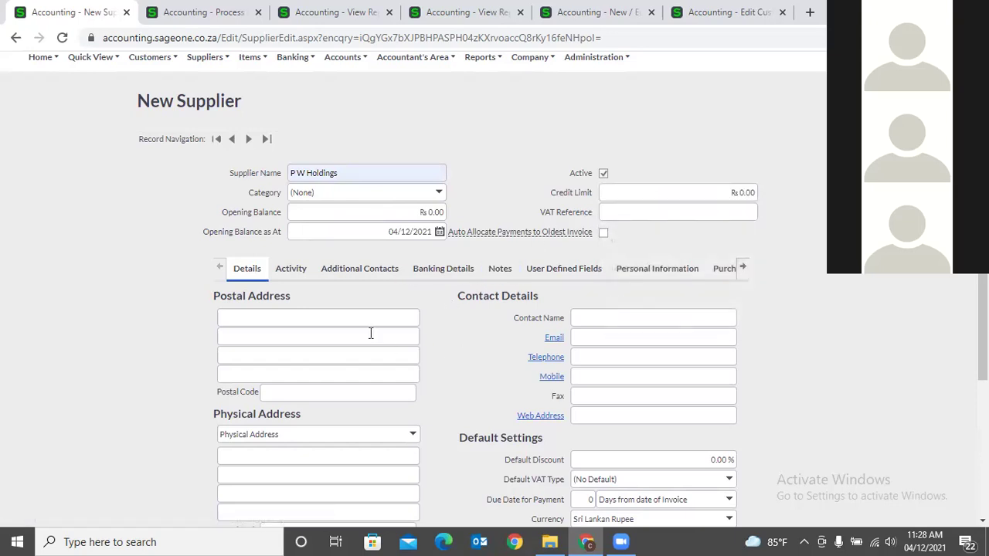
pyautogui.scroll(-2, 367, 328)
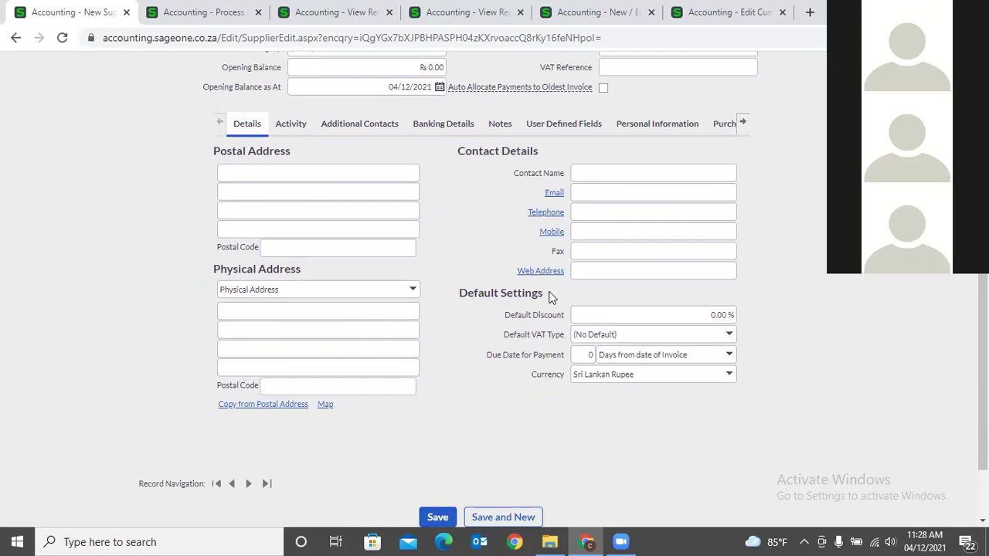
# Set the supplier's default VAT type to VAT 8% and default discount to 10%.
pyautogui.click(729, 339)
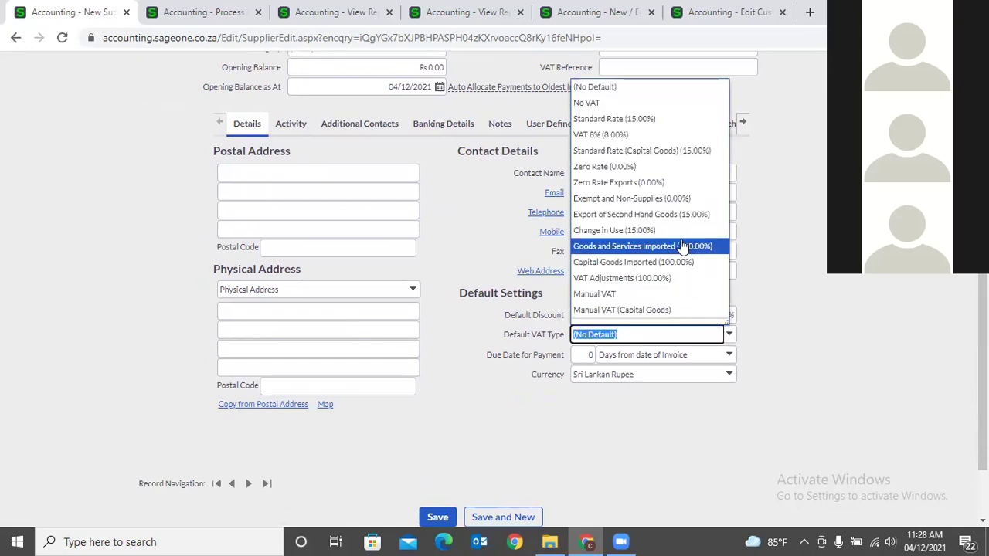
pyautogui.click(618, 135)
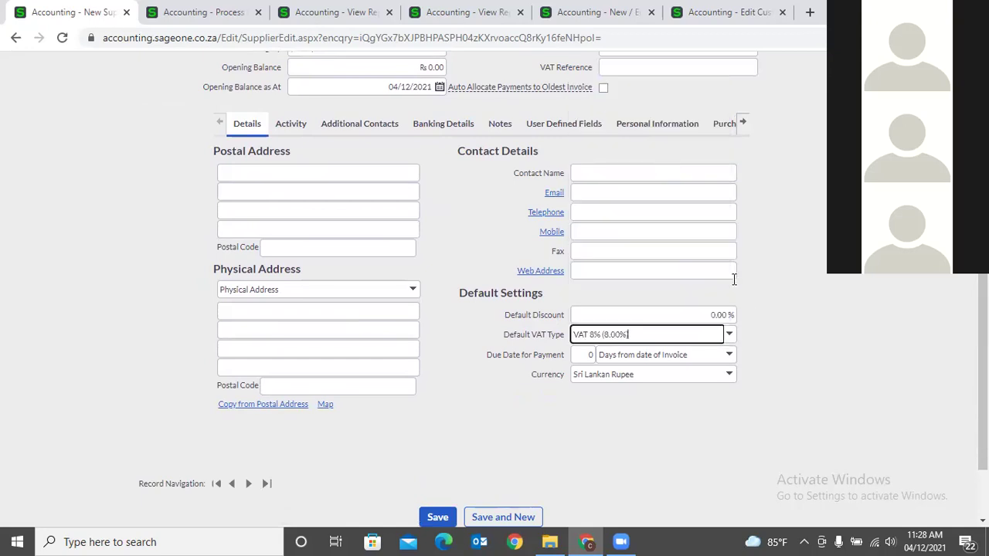
pyautogui.click(717, 318)
pyautogui.write('10')
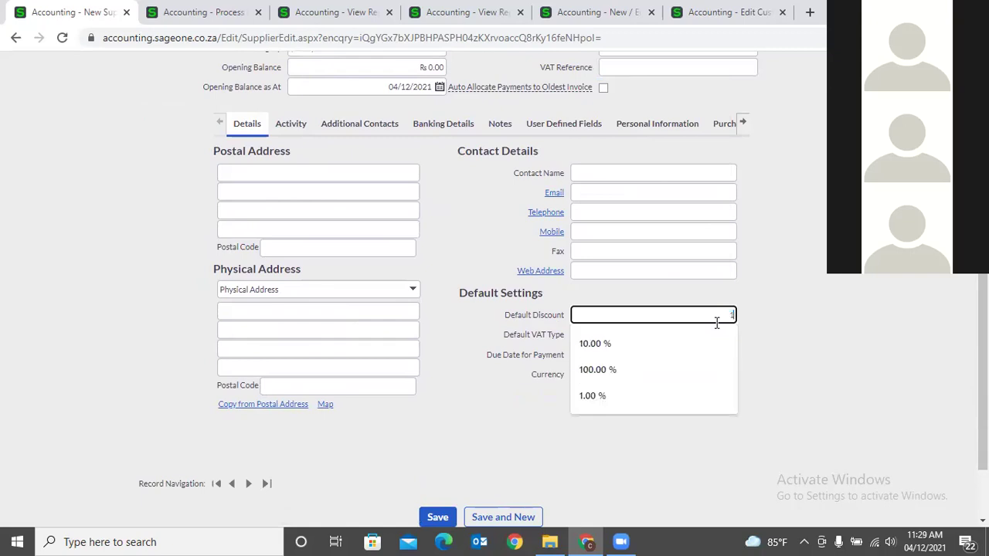
pyautogui.press('Tab')
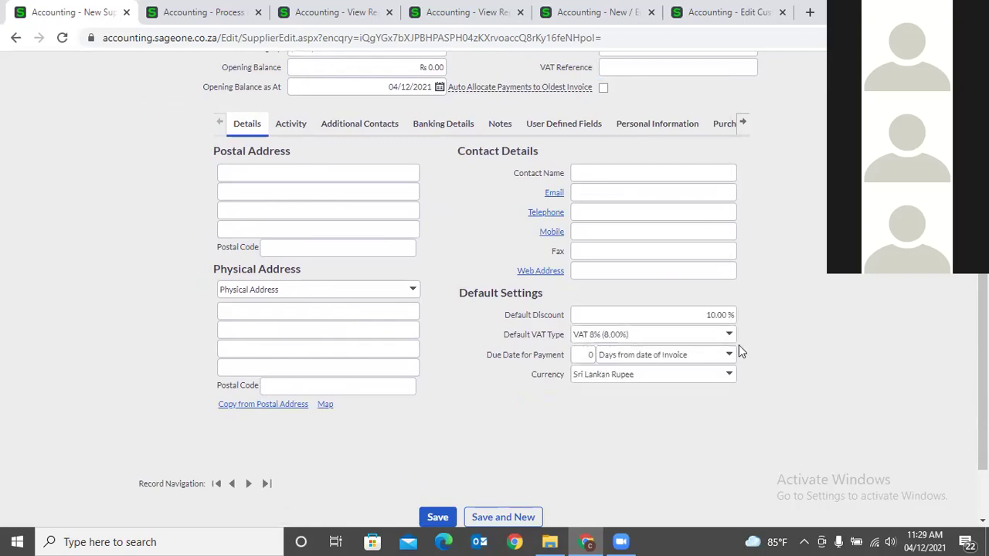
# Set payment due 30 days from invoice date, keeping Sri Lankan Rupee as currency.
pyautogui.click(579, 356)
pyautogui.write('30')
pyautogui.click(661, 400)
pyautogui.click(729, 375)
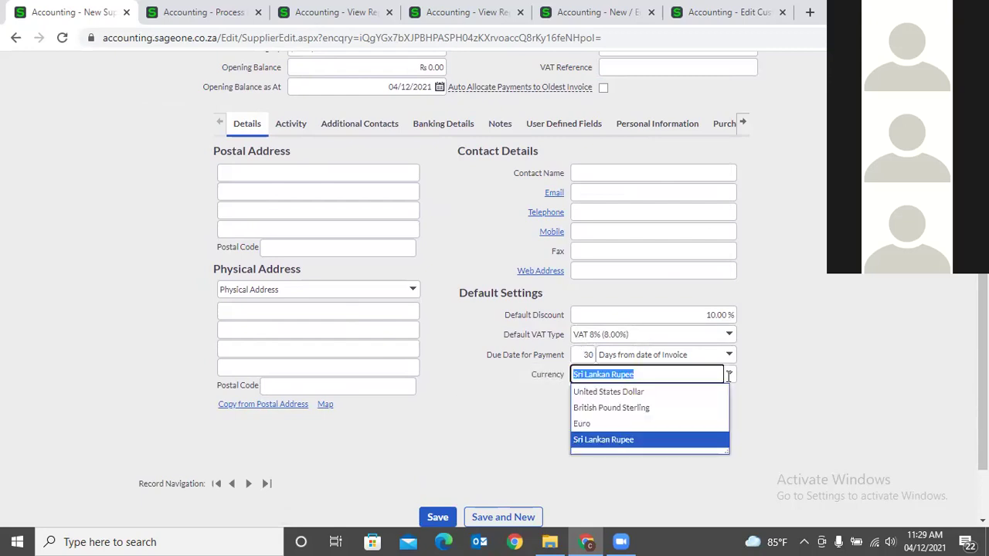
pyautogui.click(809, 369)
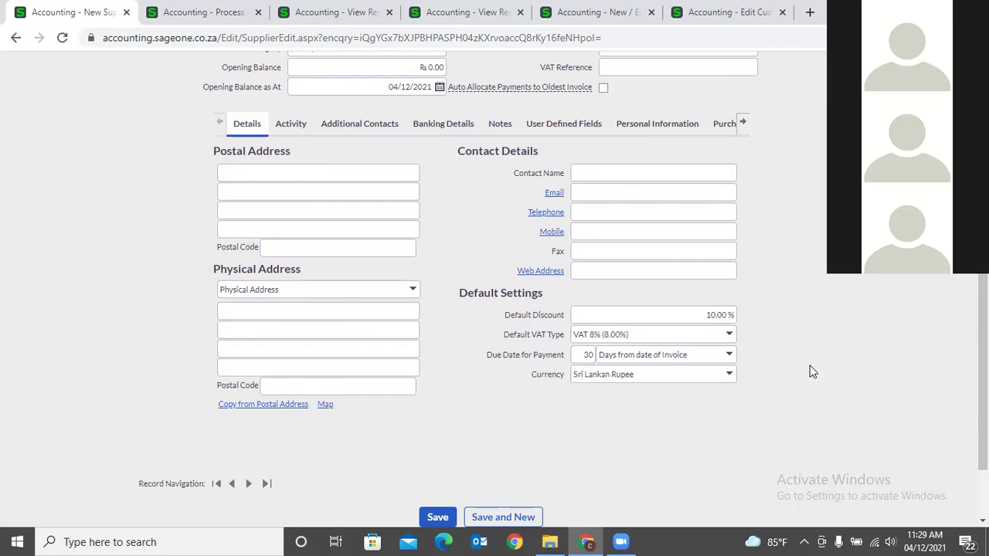
pyautogui.scroll(1, 810, 369)
pyautogui.scroll(1, 810, 370)
pyautogui.scroll(-3, 809, 371)
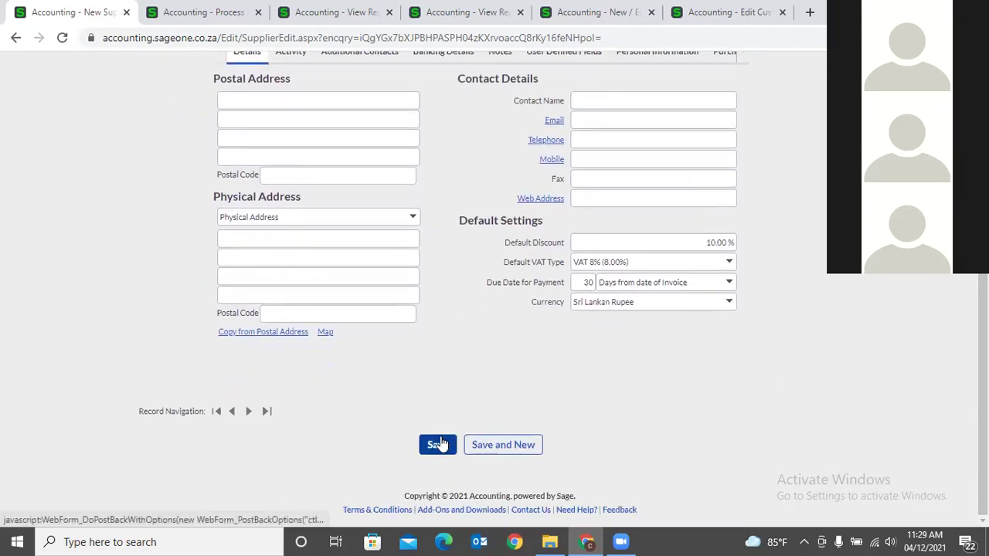
pyautogui.scroll(3, 443, 404)
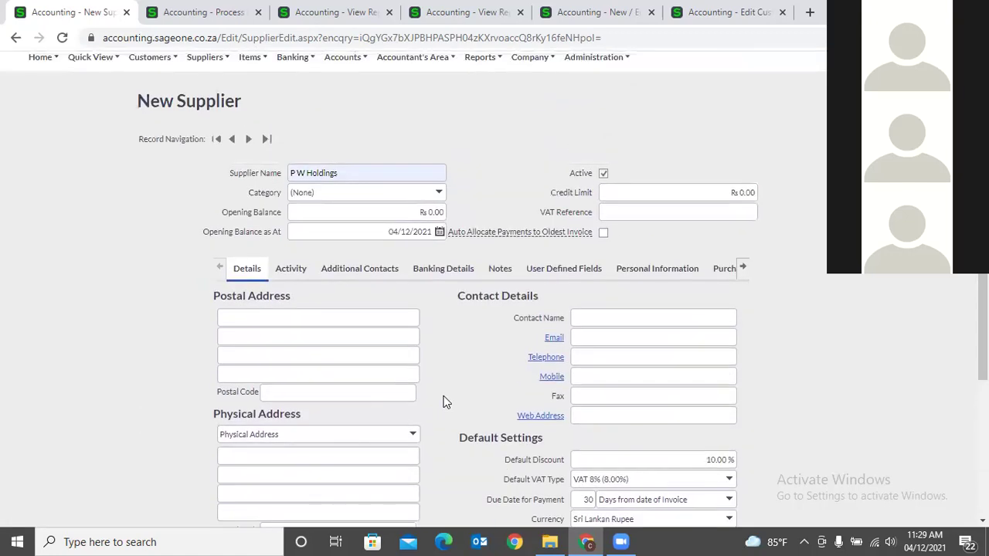
pyautogui.scroll(-3, 445, 400)
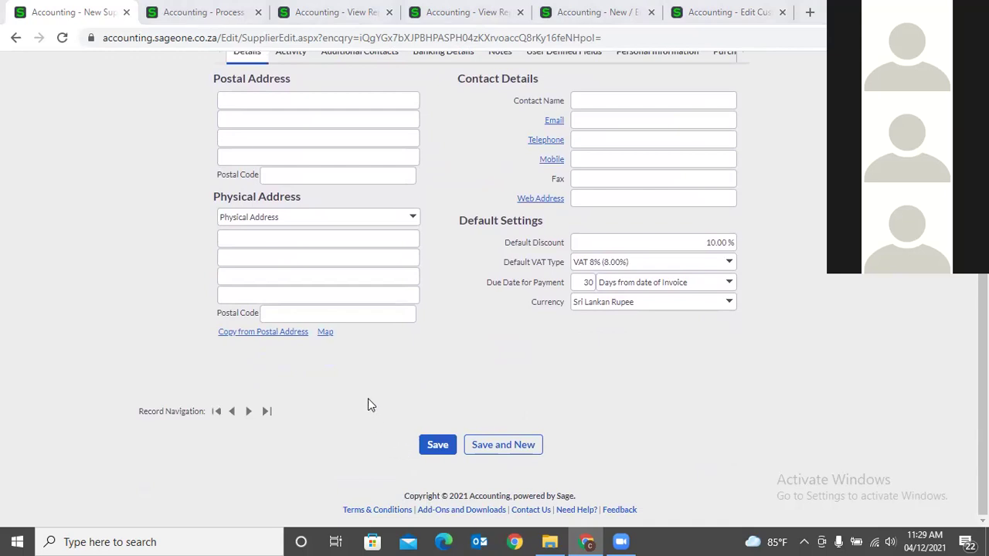
pyautogui.scroll(2, 368, 400)
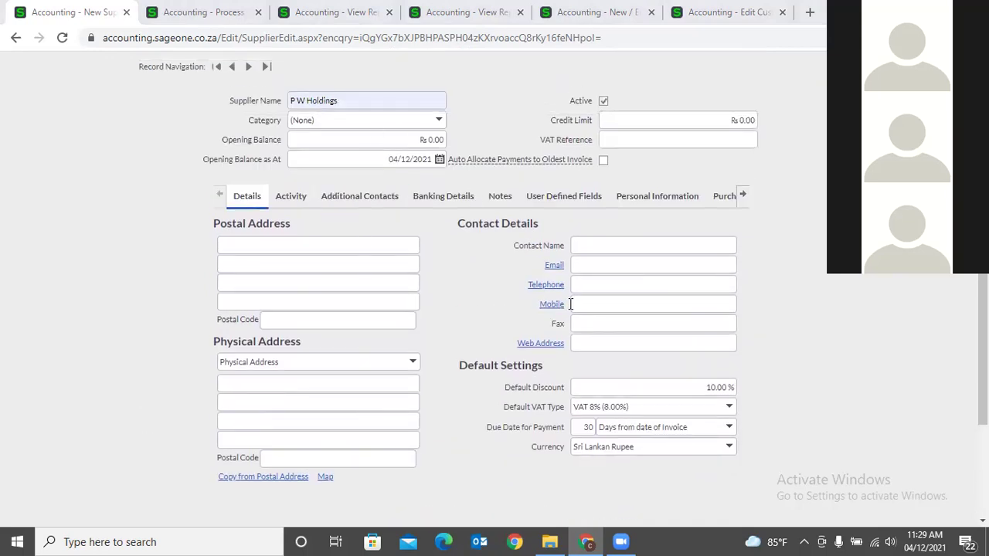
pyautogui.scroll(-2, 472, 417)
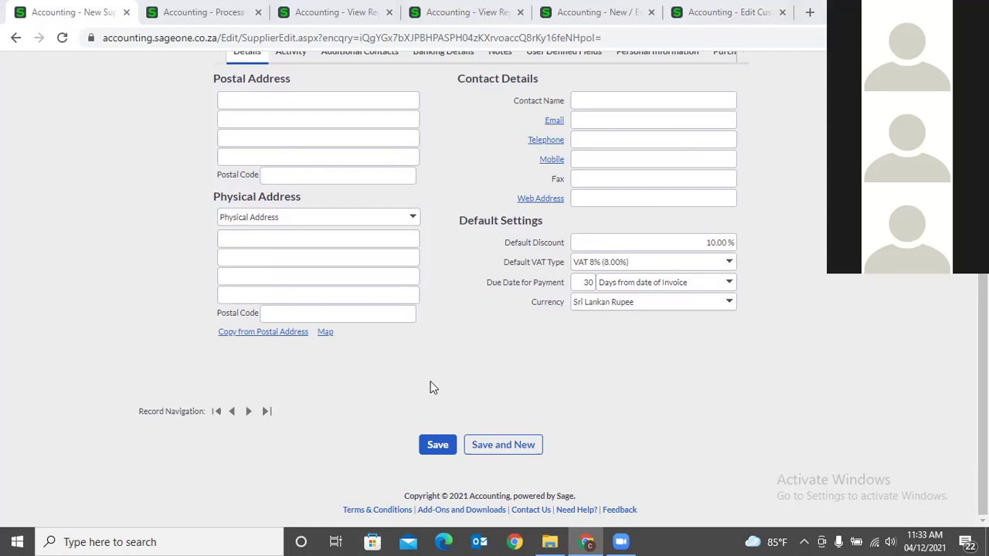
# Leave the unsaved supplier form and open the List of Suppliers.
pyautogui.scroll(5, 492, 350)
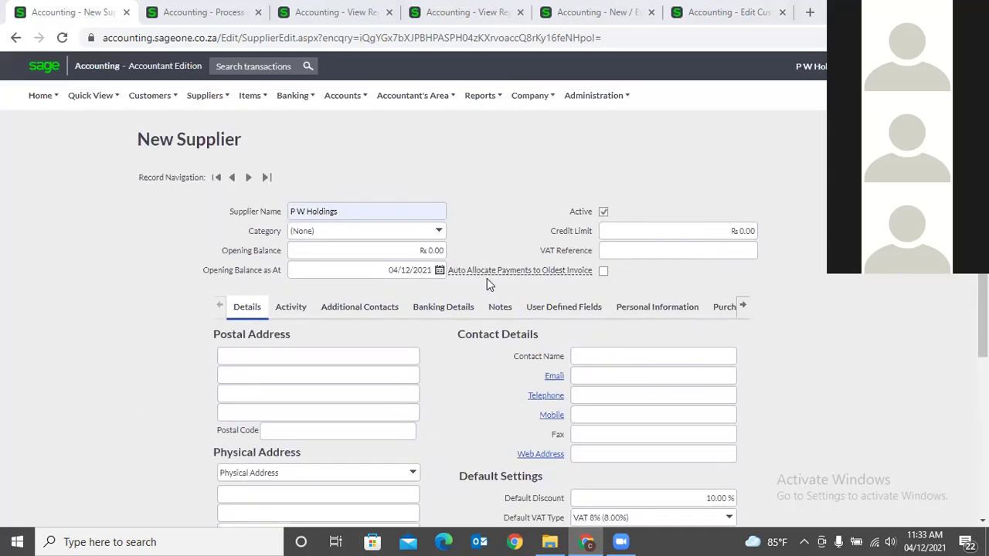
pyautogui.click(191, 101)
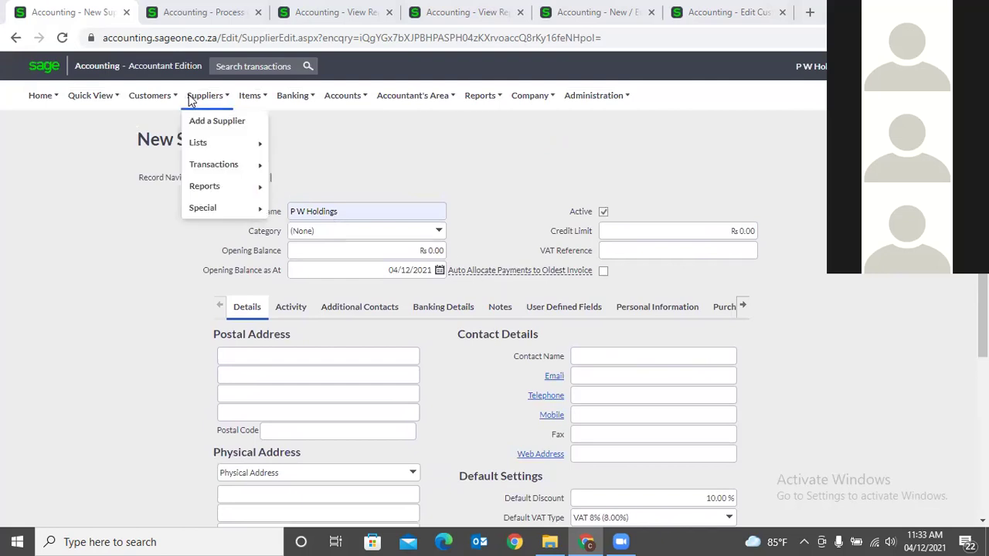
pyautogui.moveTo(215, 145)
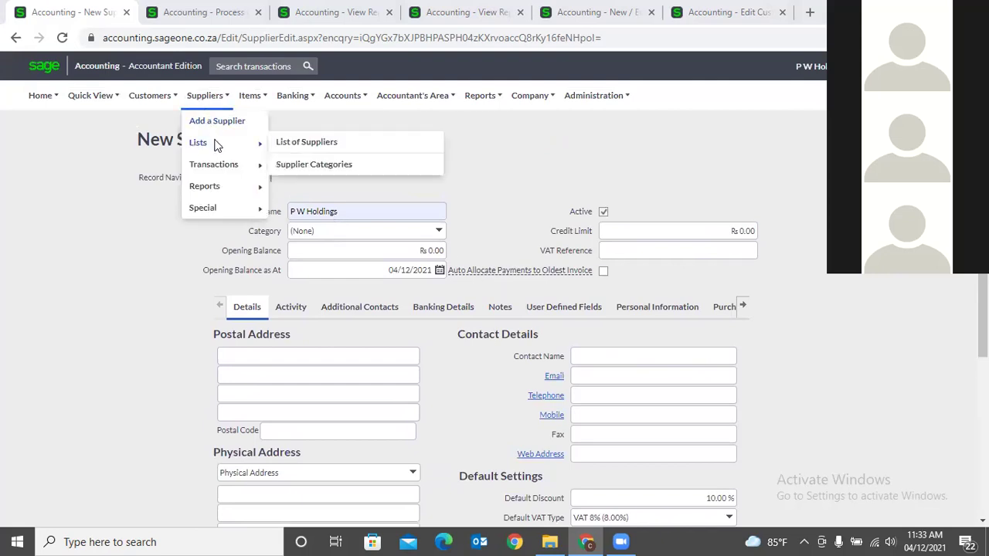
pyautogui.click(307, 144)
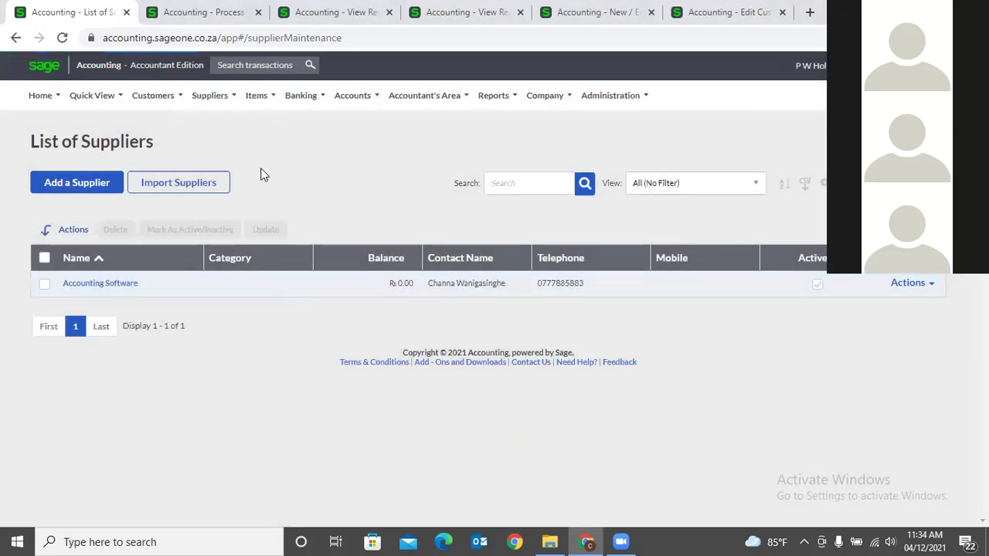
# Start a blank New Item form from Items > Add an Item.
pyautogui.moveTo(213, 97)
pyautogui.moveTo(236, 150)
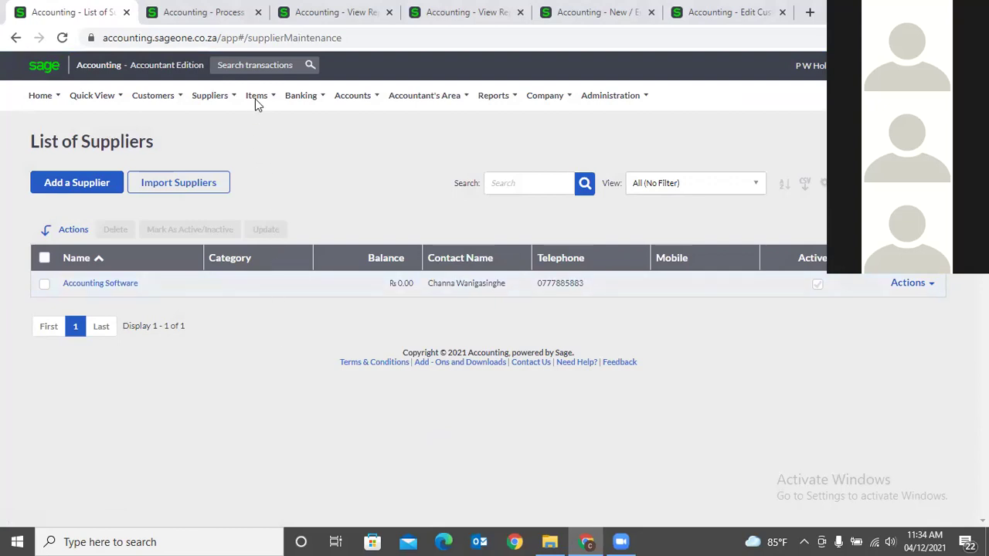
pyautogui.moveTo(256, 101)
pyautogui.click(263, 122)
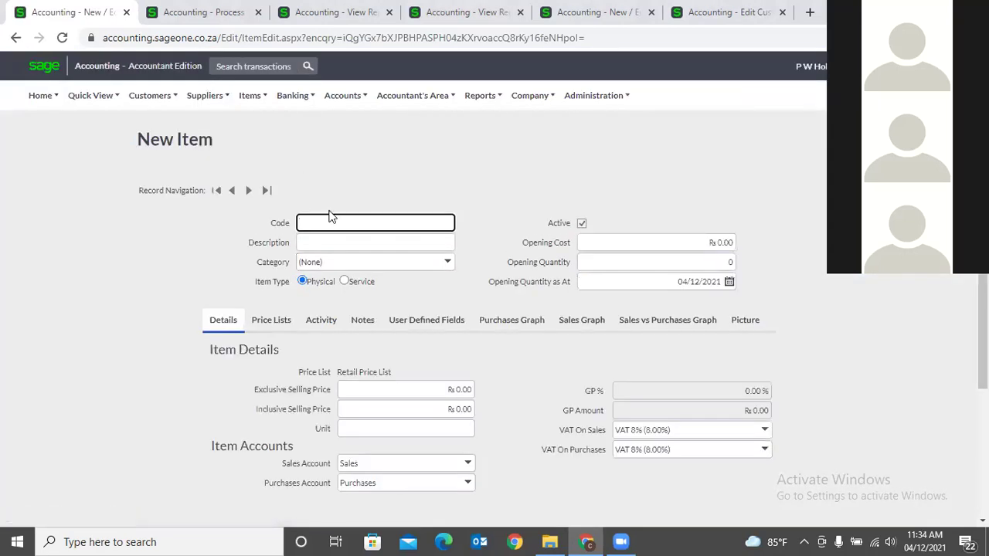
# Enter item code A001 and description 'Accounting Software'.
pyautogui.write('A001')
pyautogui.press('Tab')
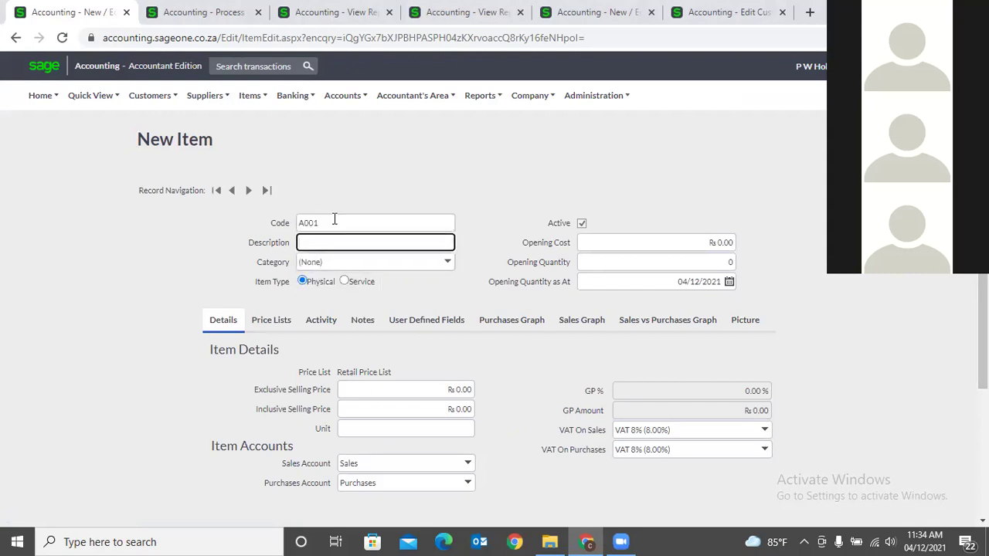
pyautogui.write('A')
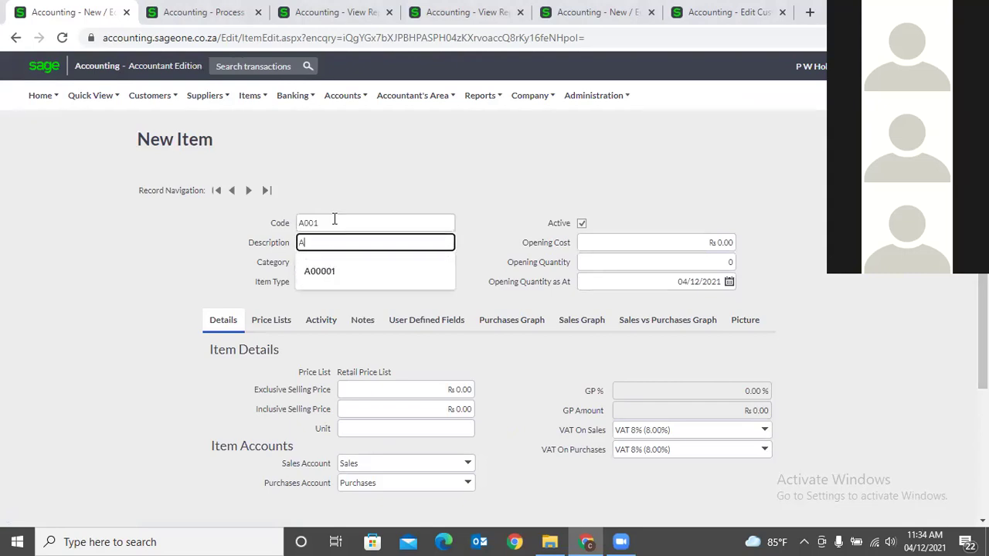
pyautogui.press('BackSpace')
pyautogui.write('Acco')
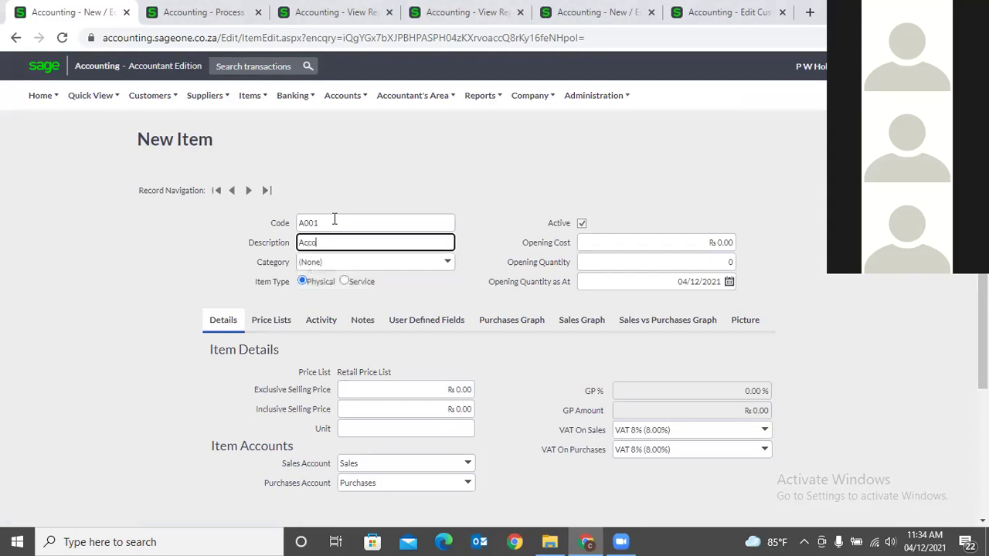
pyautogui.write('unting Software')
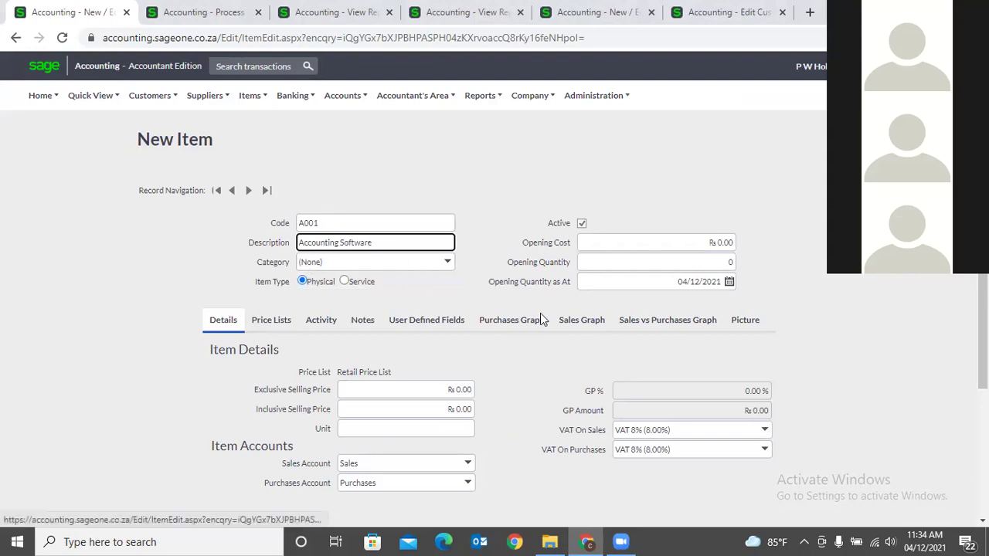
pyautogui.scroll(-2, 540, 313)
pyautogui.click(457, 244)
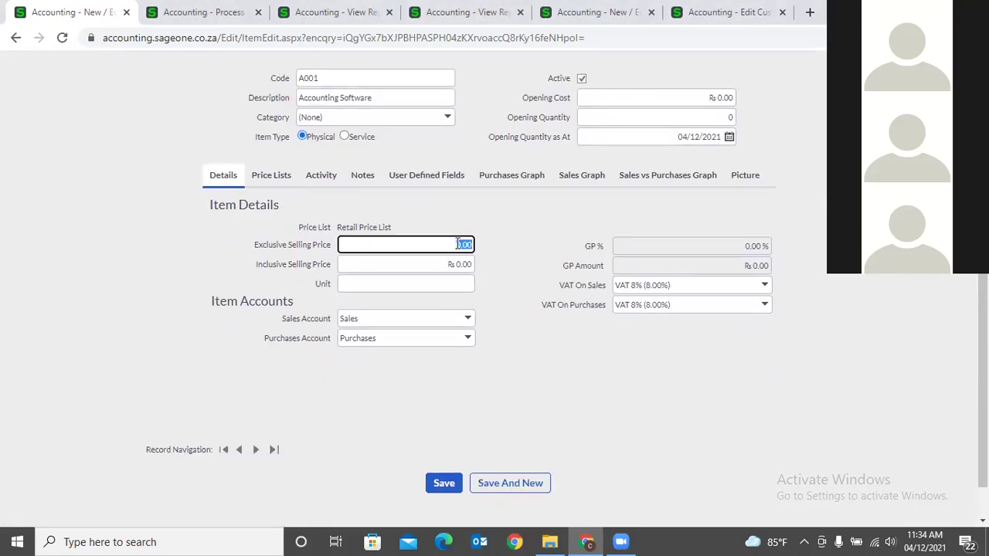
# Set the item's unit to Nos.
pyautogui.click(462, 266)
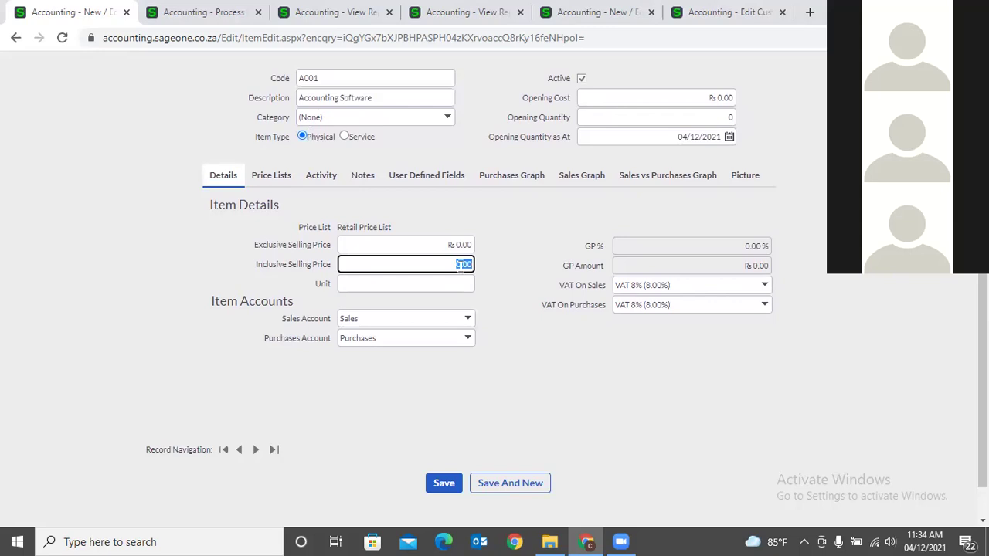
pyautogui.click(455, 246)
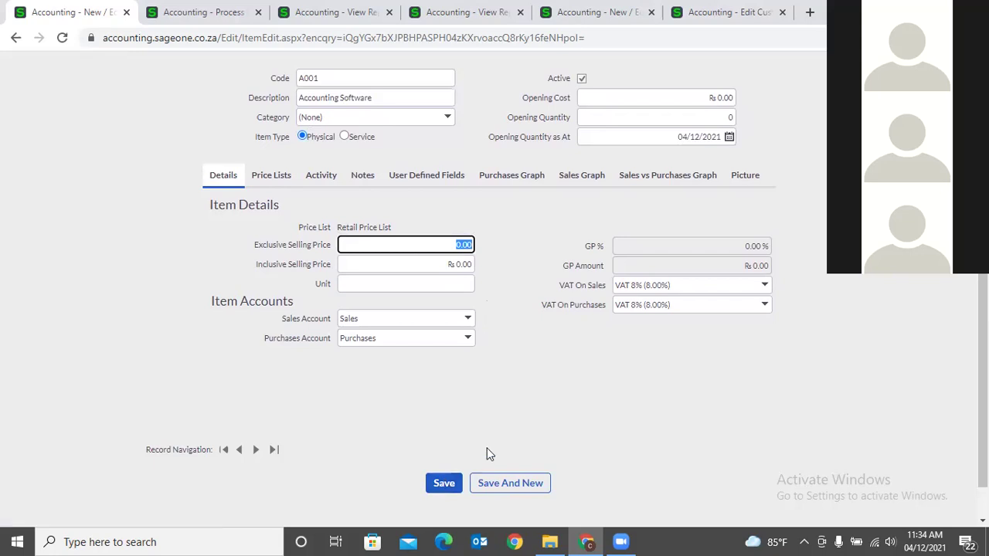
pyautogui.scroll(2, 486, 454)
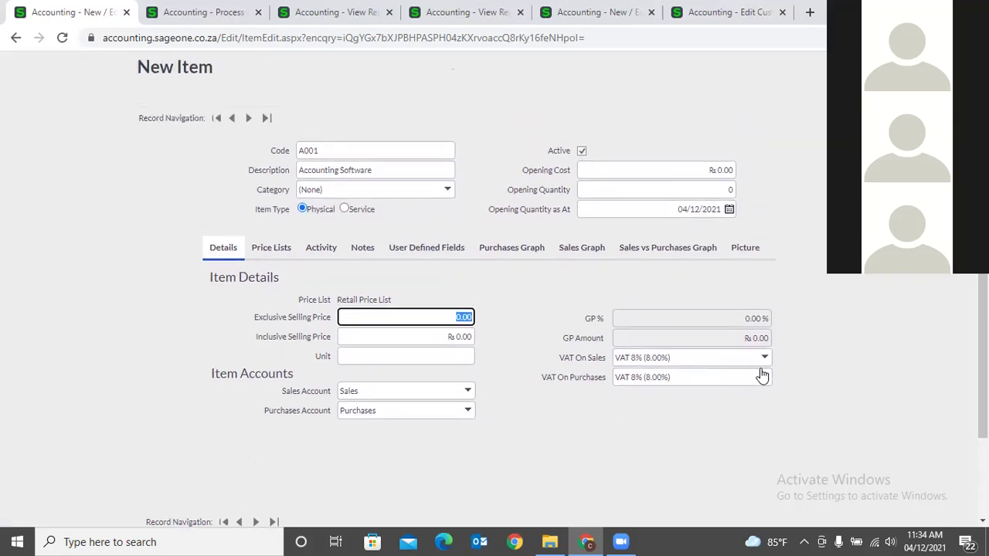
pyautogui.click(433, 356)
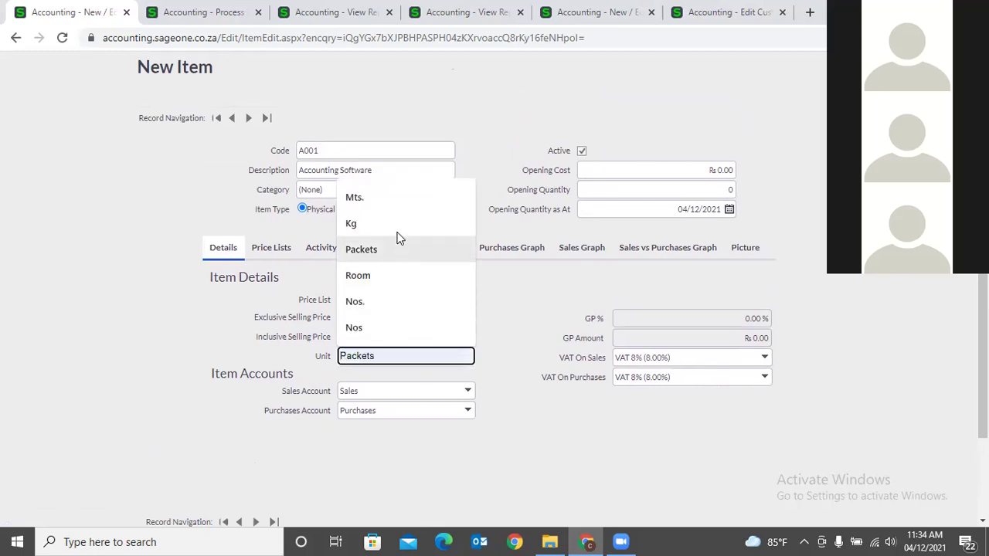
pyautogui.click(388, 319)
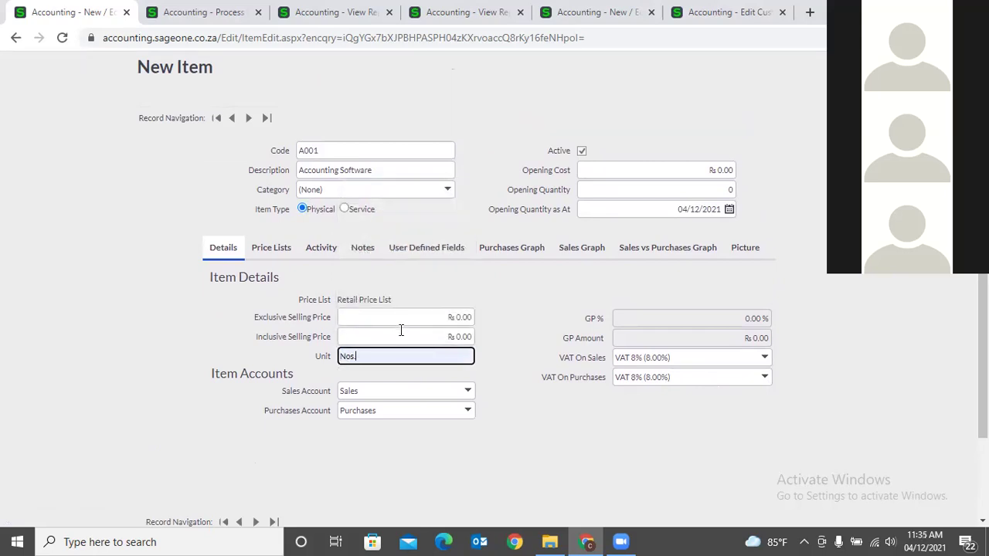
# Try a 100,000 exclusive and 150,000 inclusive price to watch VAT recalculate, then clear both.
pyautogui.click(437, 319)
pyautogui.write('100000')
pyautogui.click(464, 337)
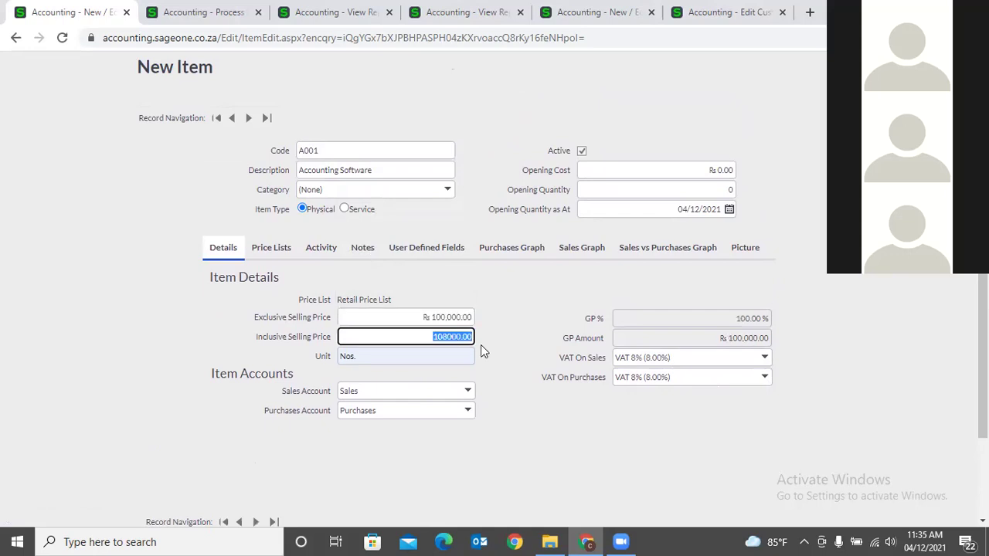
pyautogui.click(478, 344)
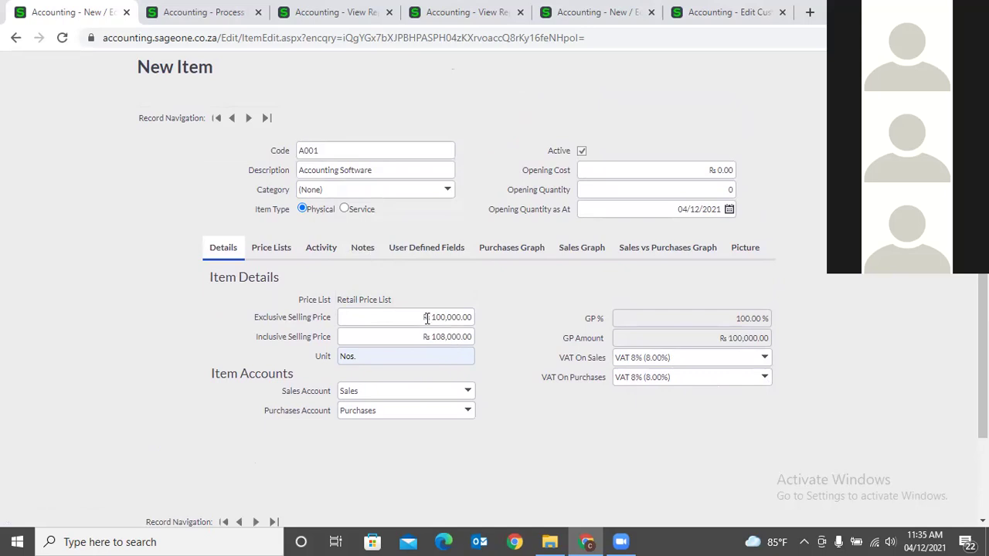
pyautogui.click(435, 336)
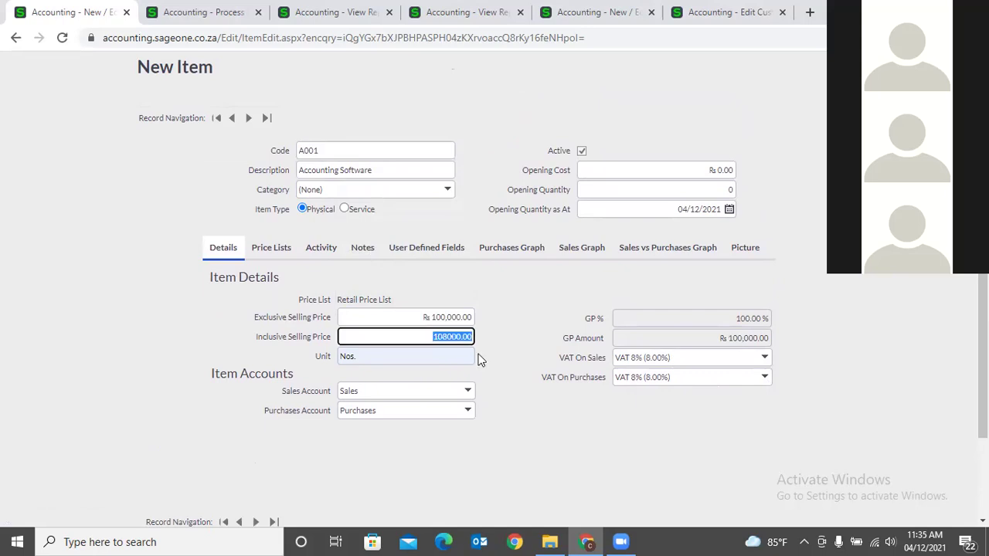
pyautogui.write('150000')
pyautogui.click(502, 352)
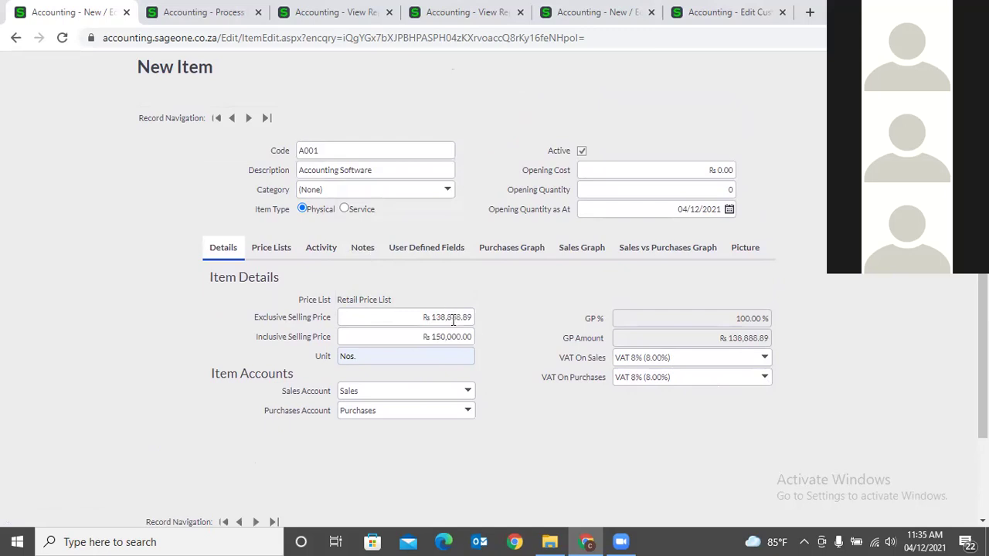
pyautogui.click(453, 319)
pyautogui.press('BackSpace')
pyautogui.click(516, 371)
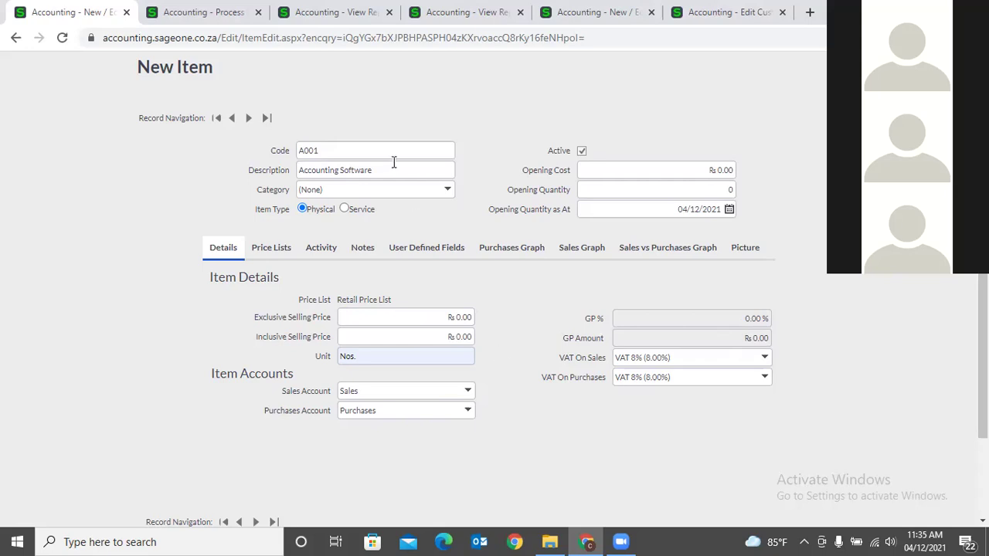
# Set the exclusive selling price to 100,000, giving an inclusive price of 108,000.00.
pyautogui.scroll(-3, 445, 298)
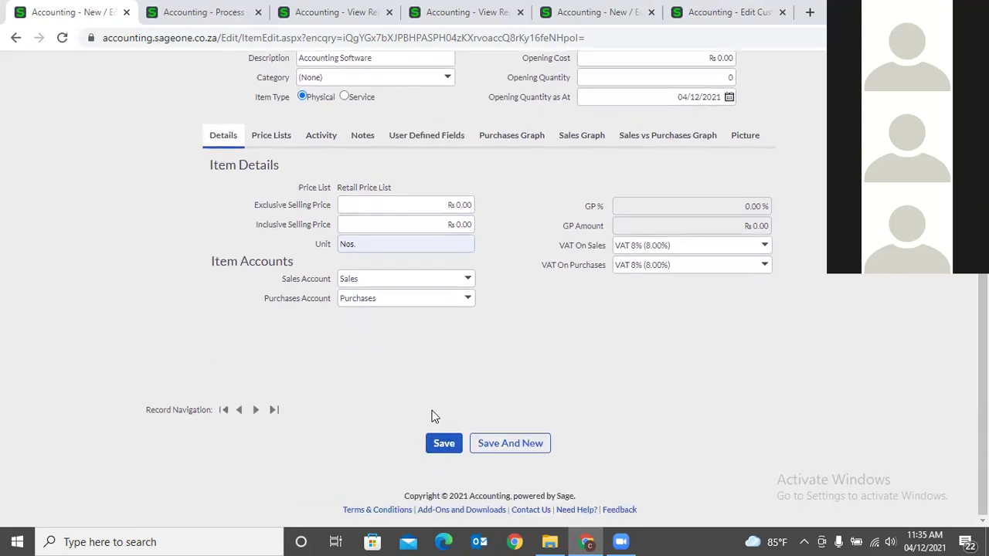
pyautogui.click(440, 208)
pyautogui.write('100000')
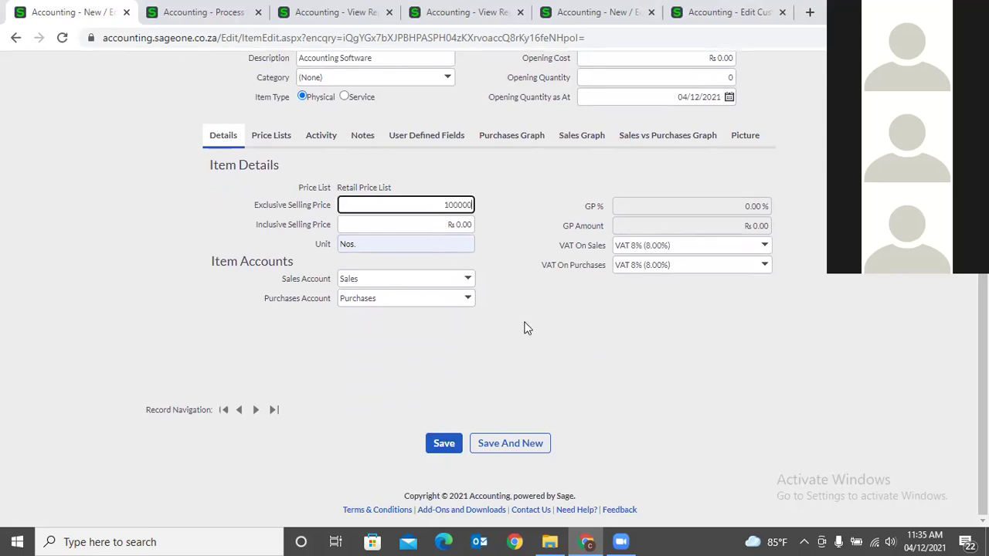
pyautogui.click(552, 353)
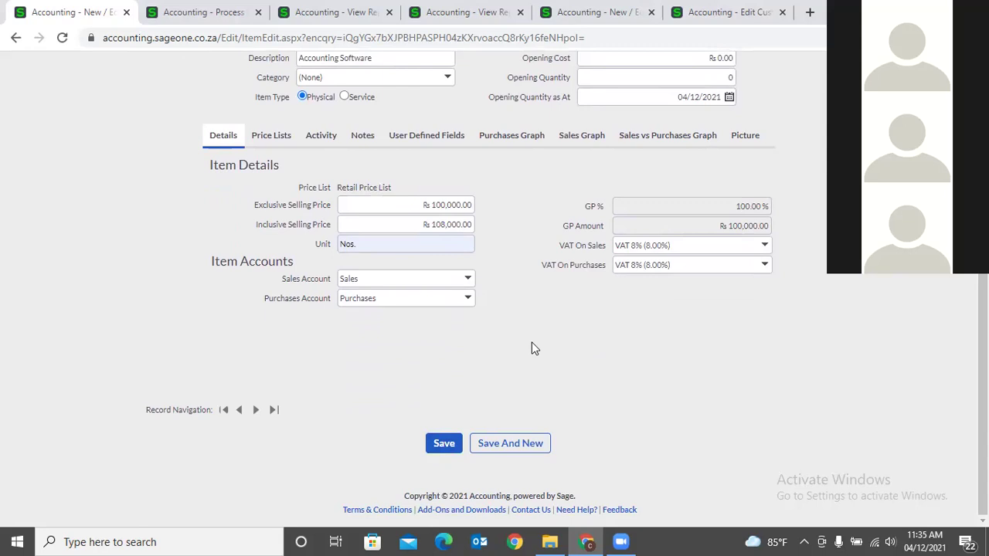
pyautogui.scroll(2, 494, 314)
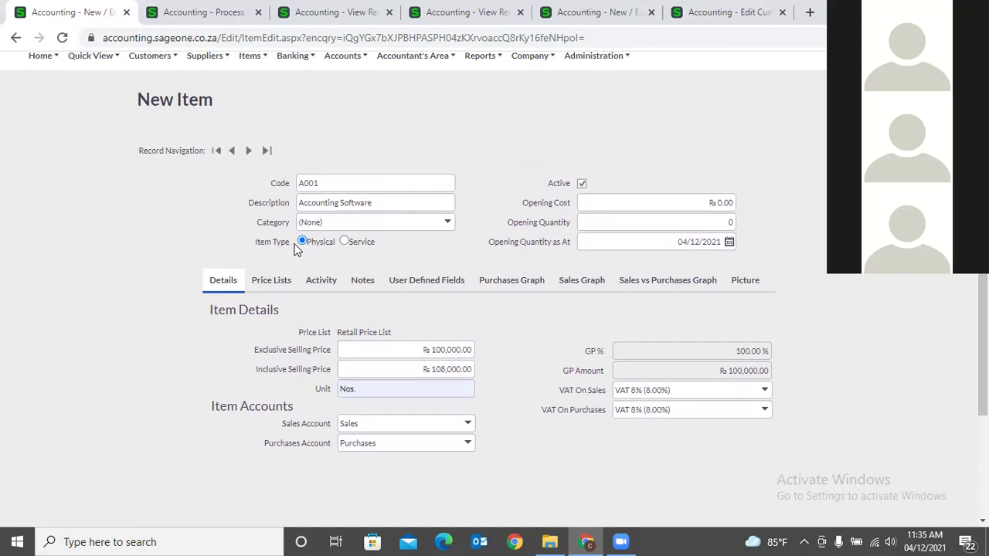
# Toggle the item type between Physical and Service, leaving it on Service.
pyautogui.click(344, 243)
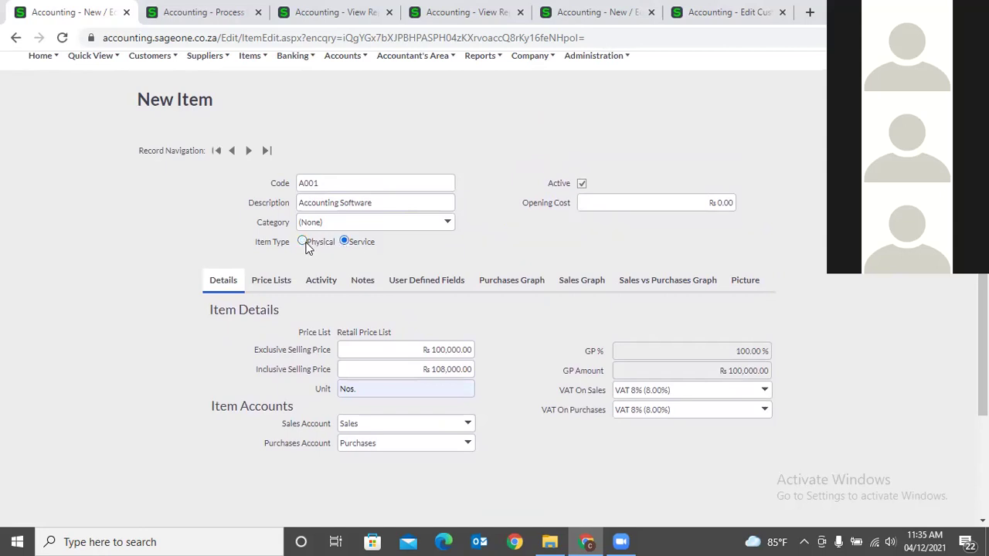
pyautogui.click(304, 243)
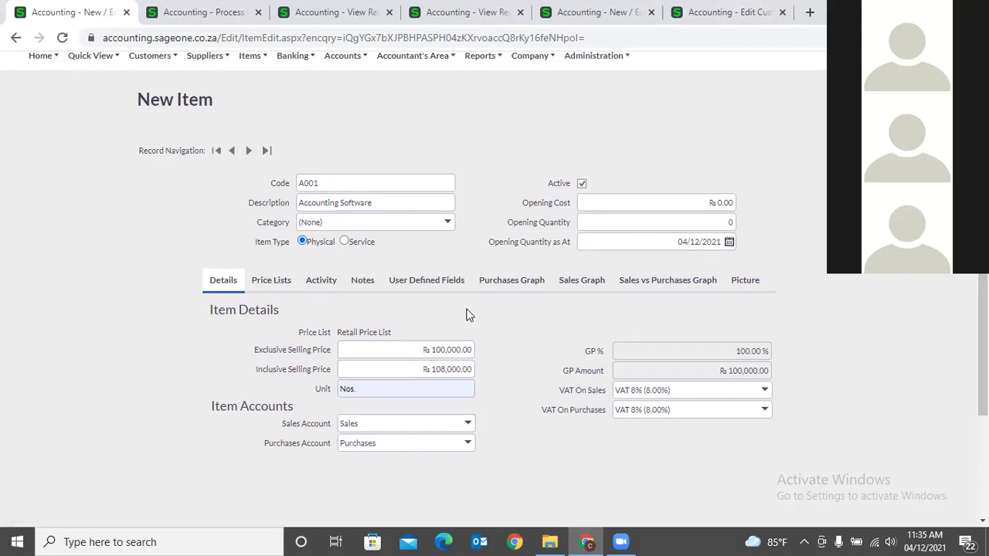
pyautogui.click(345, 242)
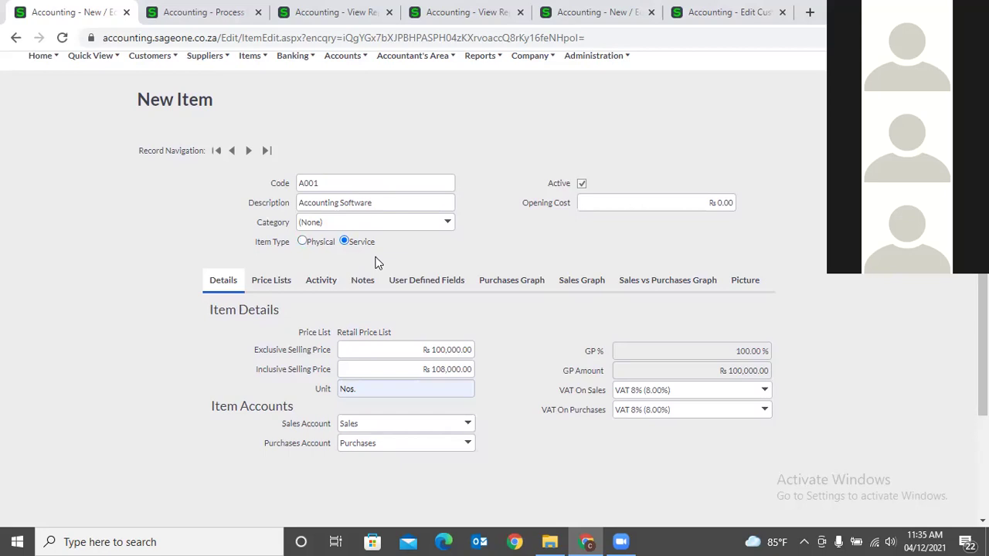
pyautogui.click(319, 244)
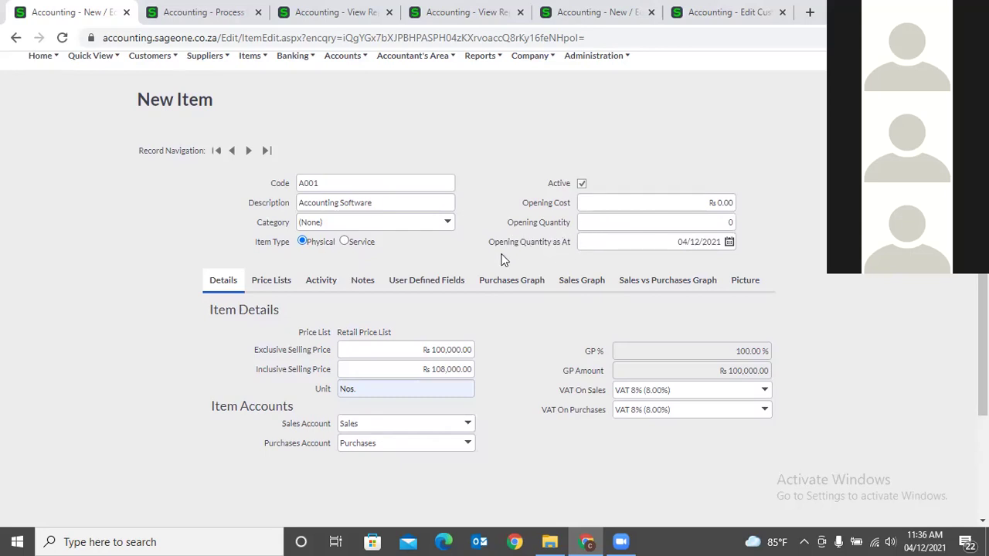
pyautogui.click(363, 241)
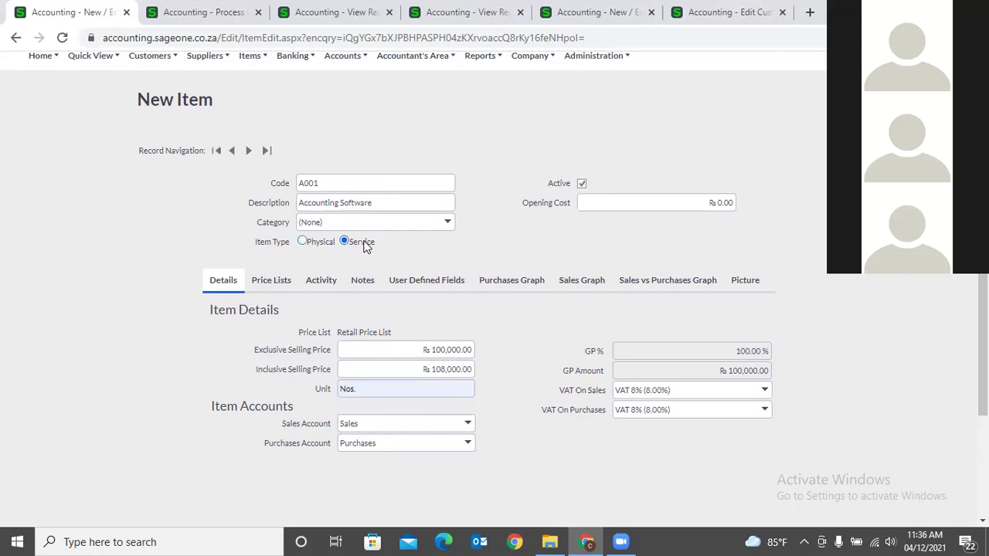
pyautogui.click(302, 242)
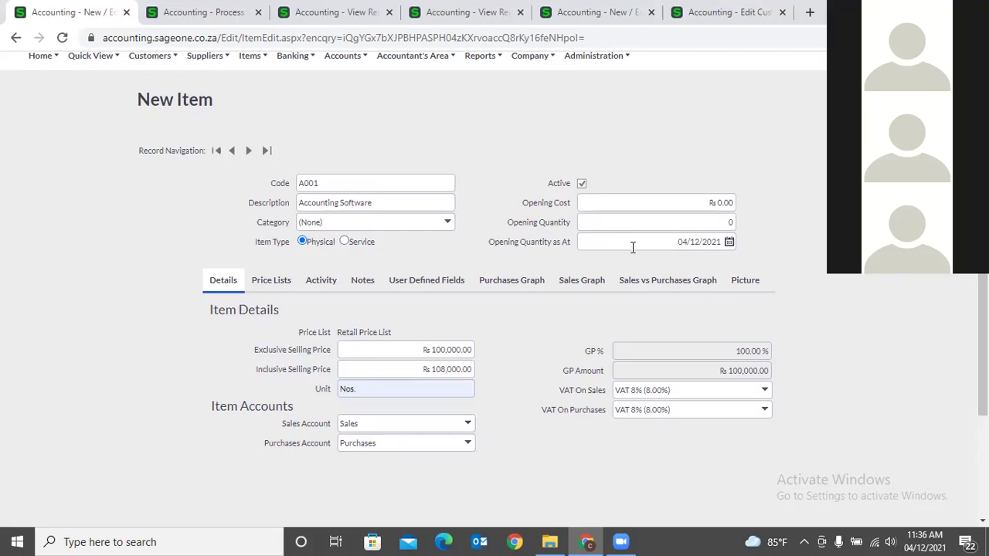
pyautogui.click(361, 245)
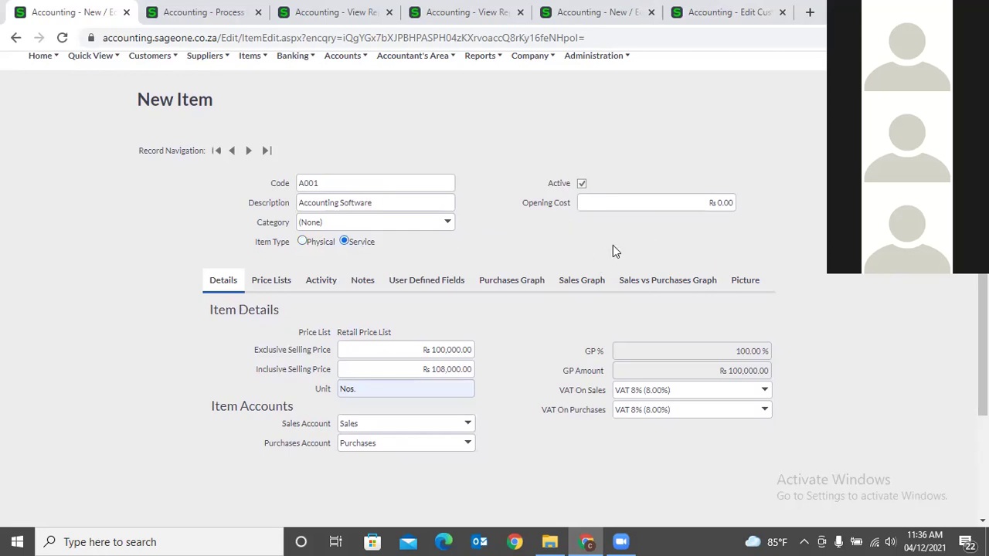
pyautogui.click(302, 241)
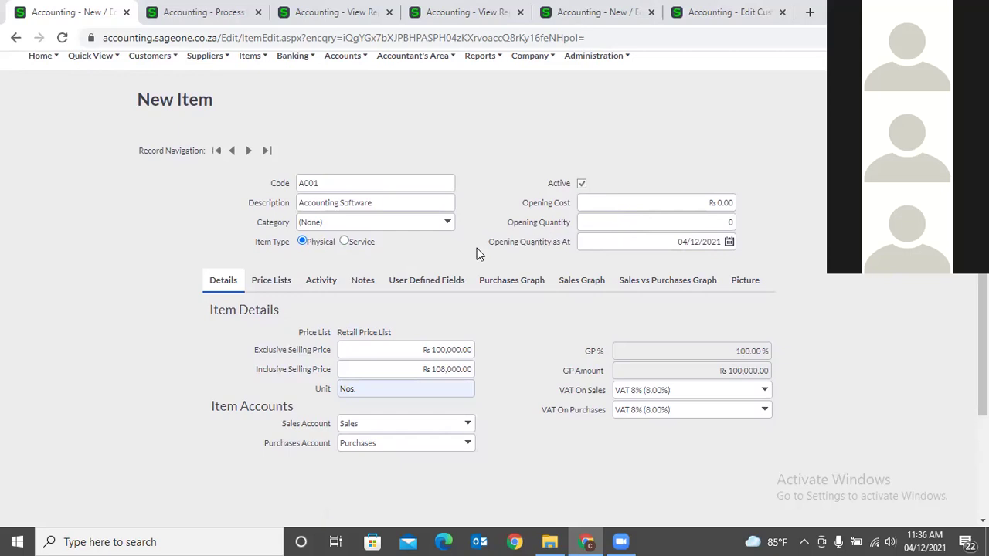
pyautogui.click(355, 242)
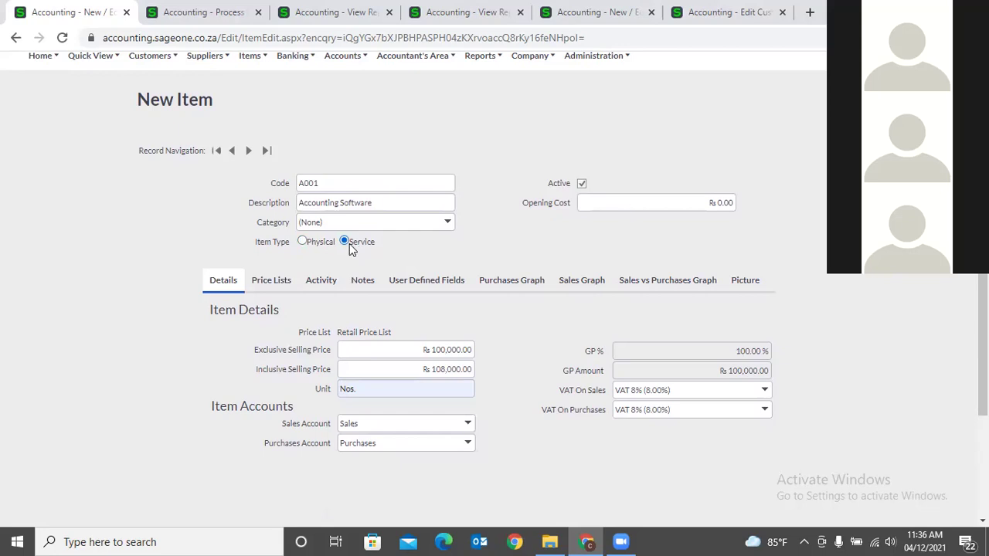
pyautogui.scroll(-2, 451, 255)
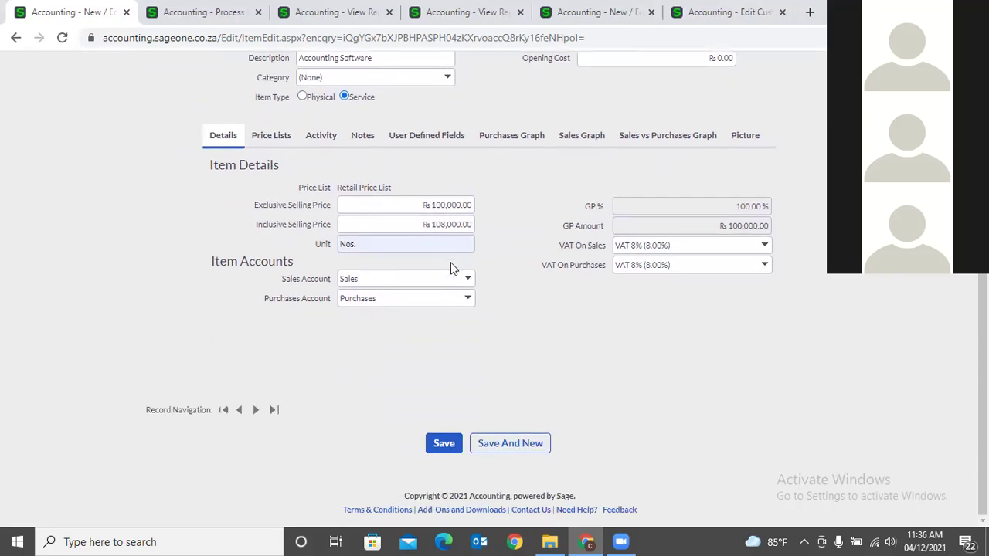
# Switch item A001 back to Physical and save the Accounting Software item.
pyautogui.scroll(2, 450, 267)
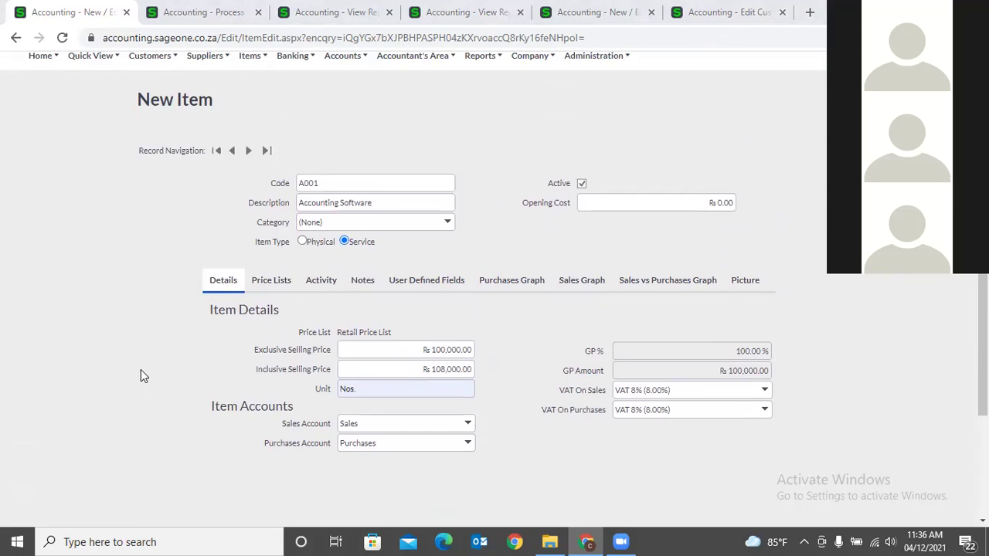
pyautogui.click(303, 241)
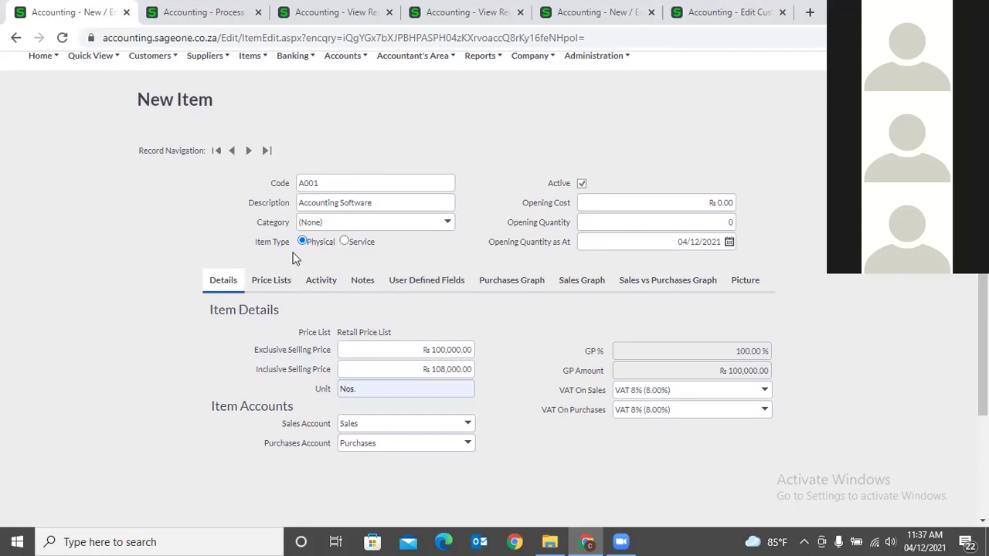
pyautogui.scroll(-2, 326, 266)
pyautogui.scroll(-1, 415, 433)
pyautogui.click(442, 443)
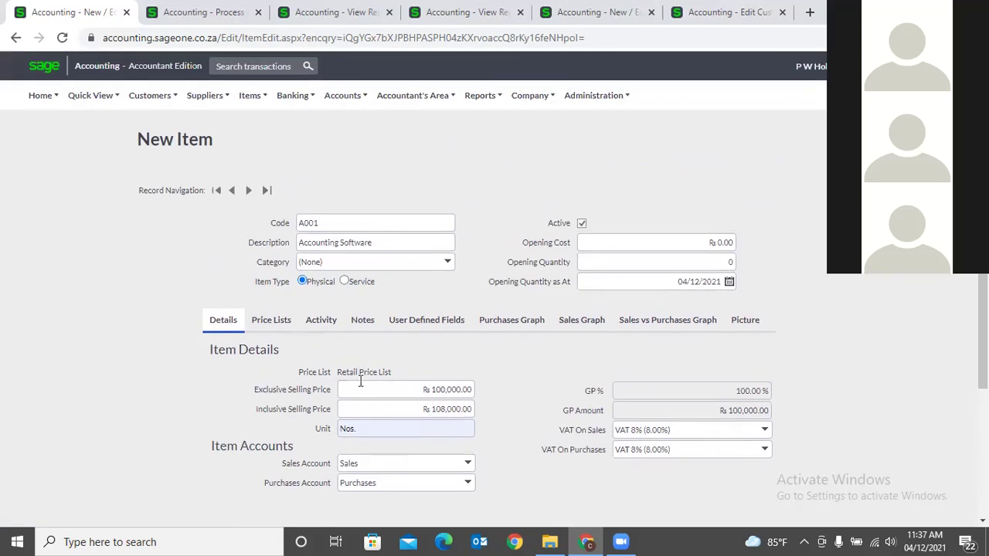
# Open a fresh New Item form and set its type to Service.
pyautogui.click(250, 95)
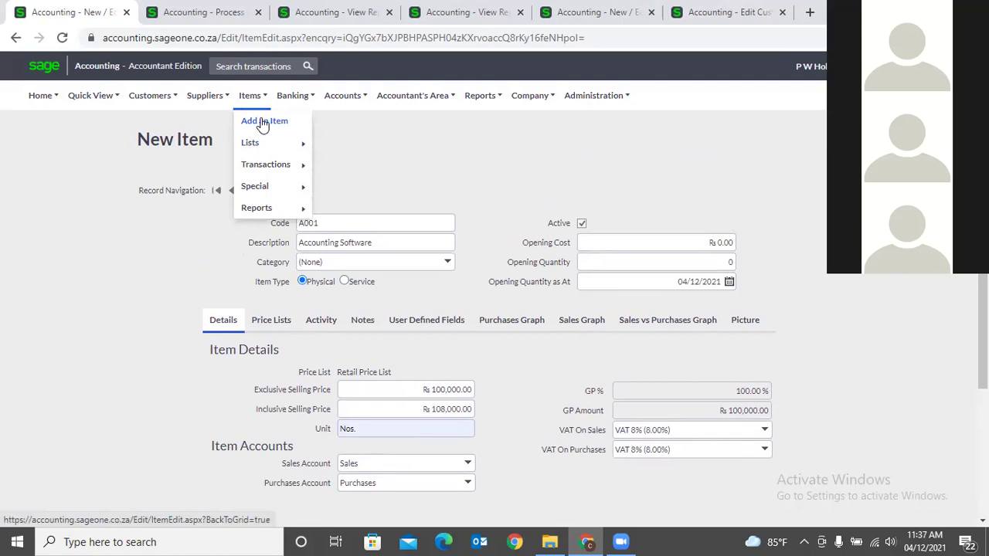
pyautogui.click(263, 124)
pyautogui.moveTo(301, 139)
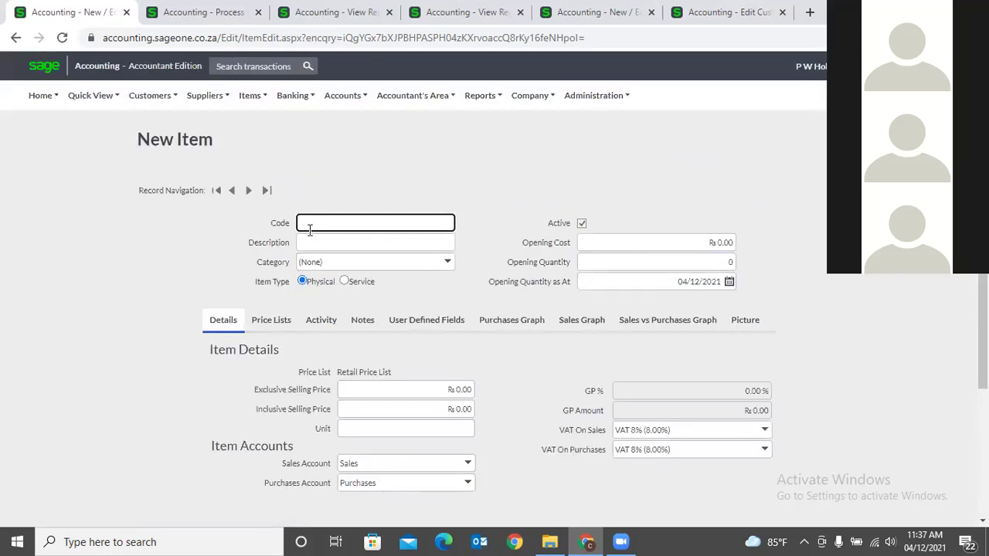
pyautogui.click(357, 281)
# Leave the blank form and open Items > Lists > List of Items.
pyautogui.scroll(-3, 402, 407)
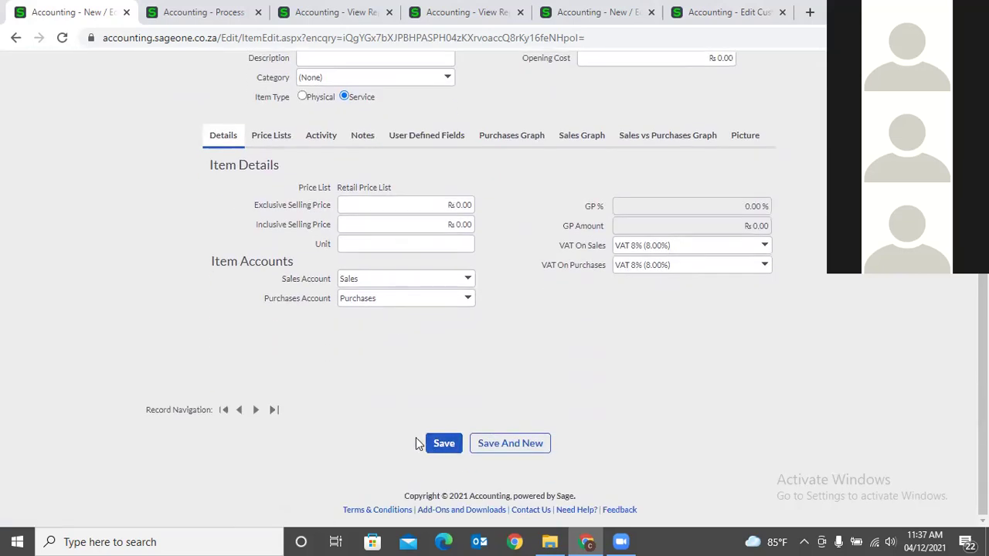
pyautogui.scroll(2, 379, 408)
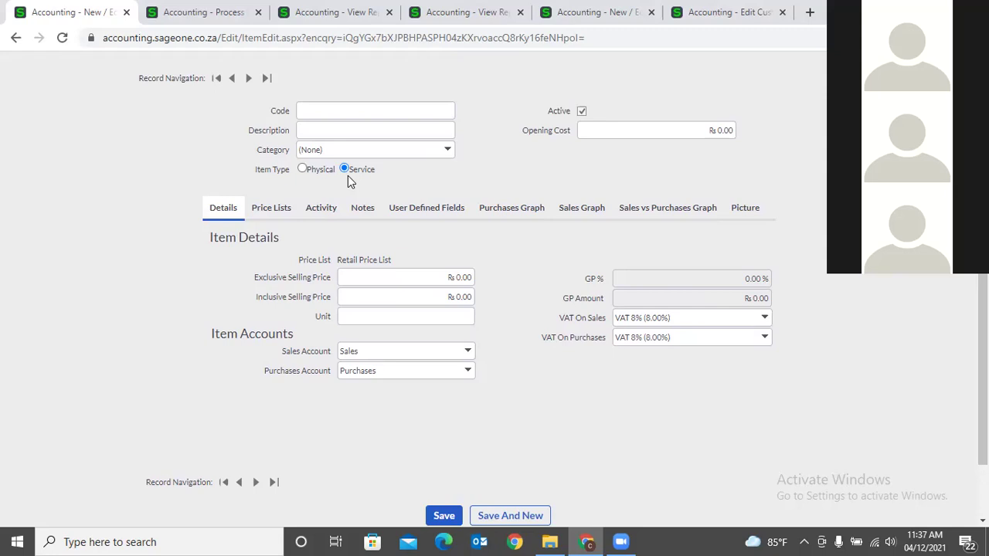
pyautogui.scroll(2, 348, 176)
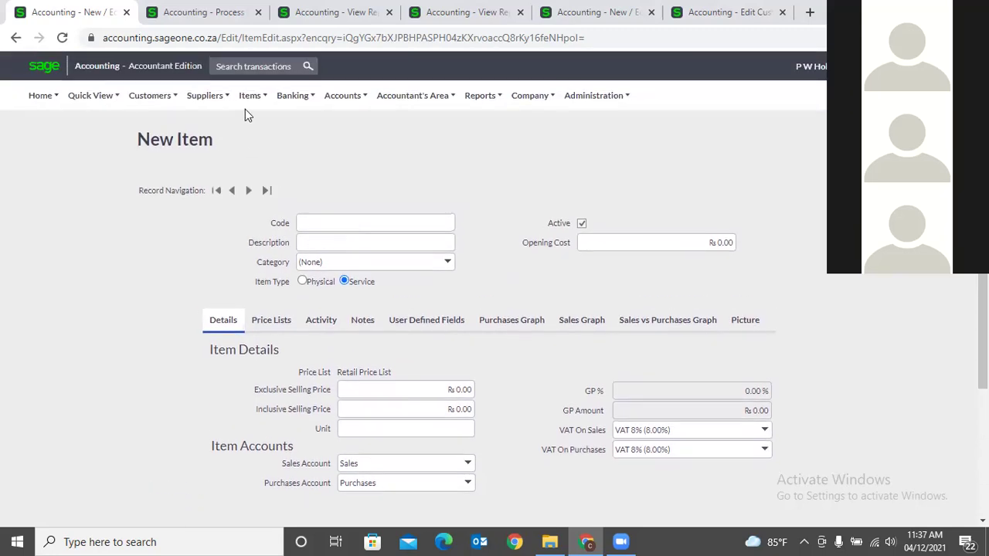
pyautogui.moveTo(249, 95)
pyautogui.moveTo(250, 142)
pyautogui.click(339, 147)
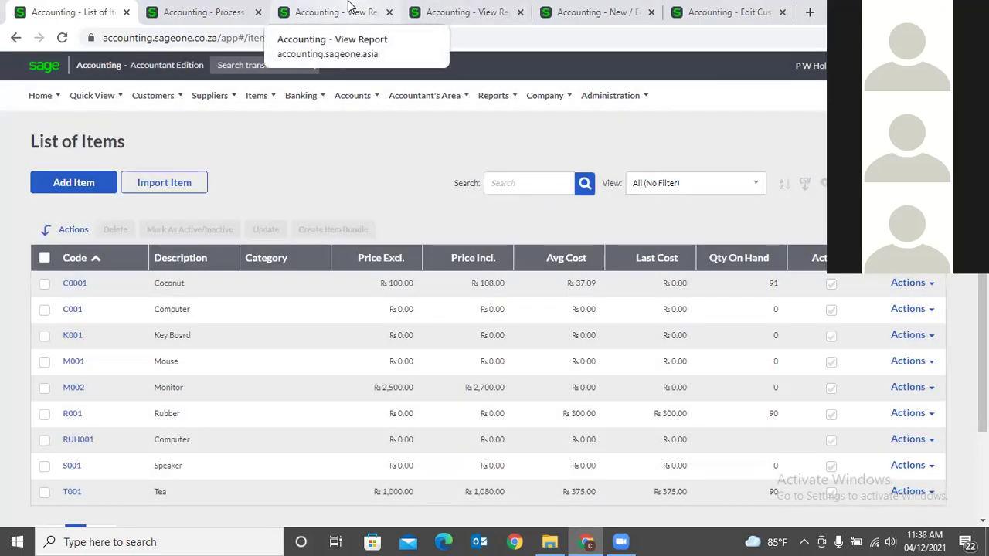
# In the third browser tab, open the other company's List of Items, showing item 001 and the CCTV items.
pyautogui.click(348, 6)
pyautogui.moveTo(236, 104)
pyautogui.moveTo(249, 139)
pyautogui.click(325, 139)
pyautogui.moveTo(193, 121)
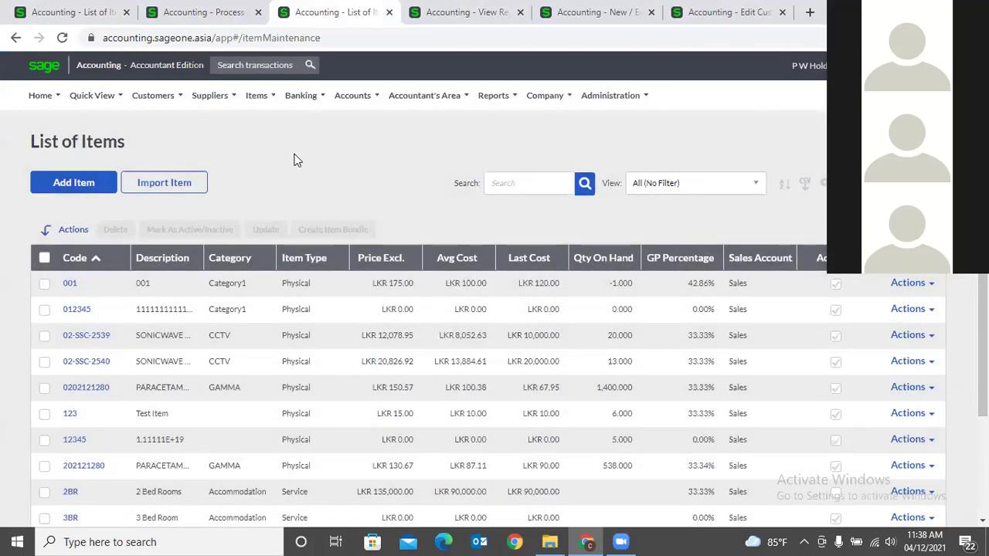
pyautogui.scroll(-2, 294, 160)
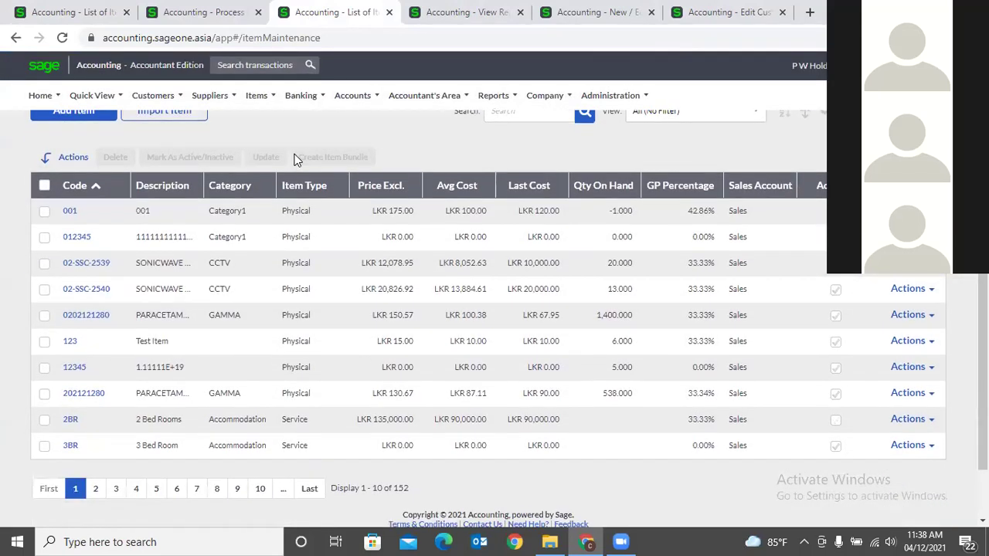
pyautogui.scroll(2, 294, 160)
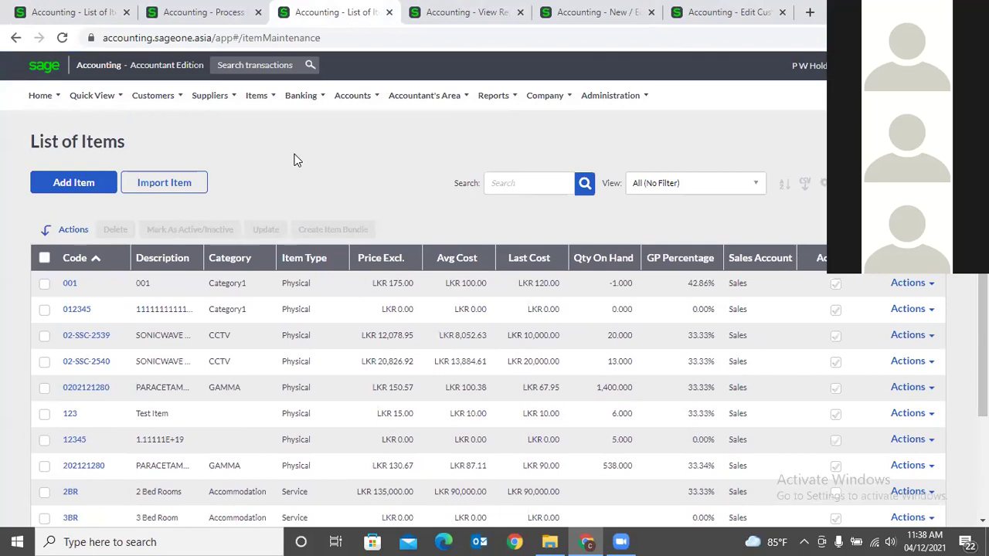
pyautogui.moveTo(272, 106)
# Review the item grid's Customise Grid column choices and cancel without changes.
pyautogui.click(823, 183)
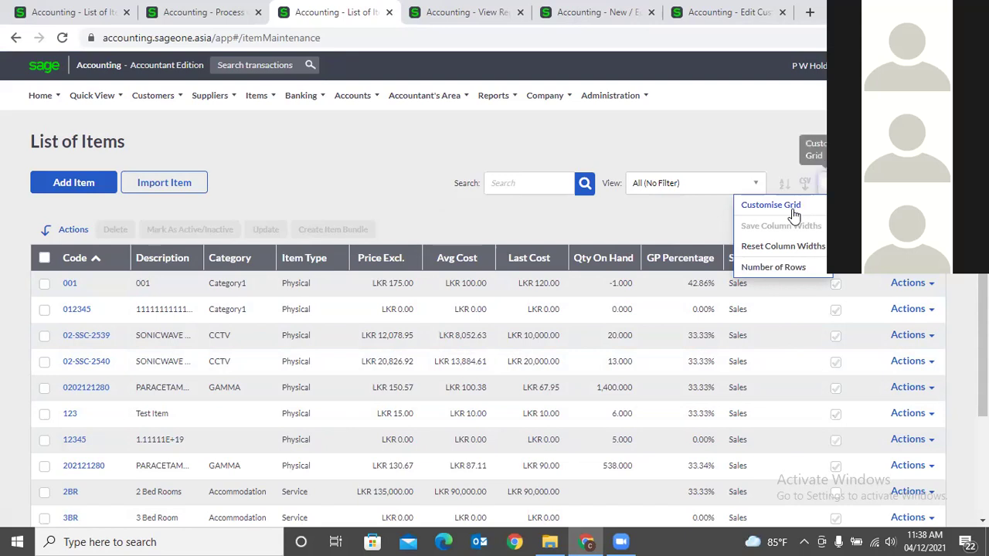
pyautogui.click(705, 152)
pyautogui.click(824, 183)
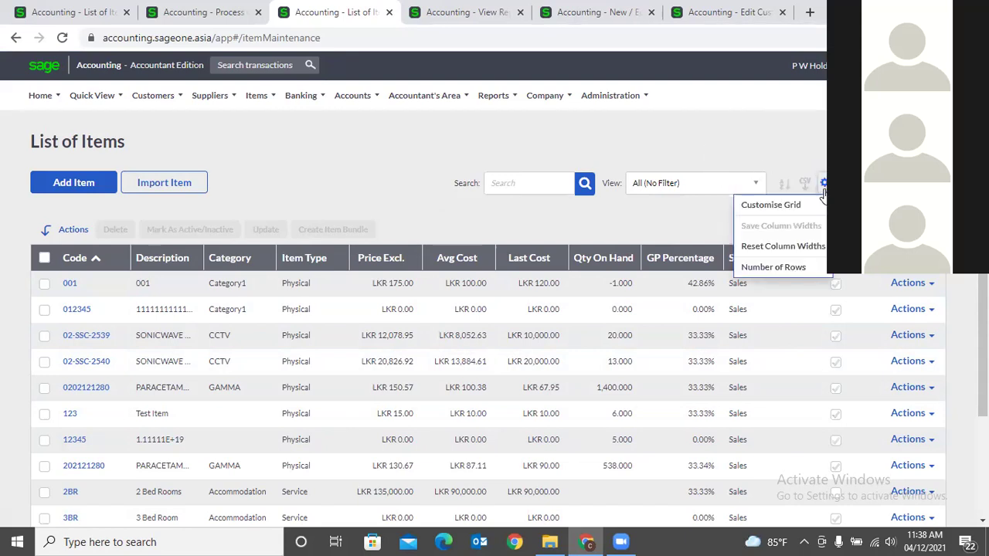
pyautogui.click(800, 203)
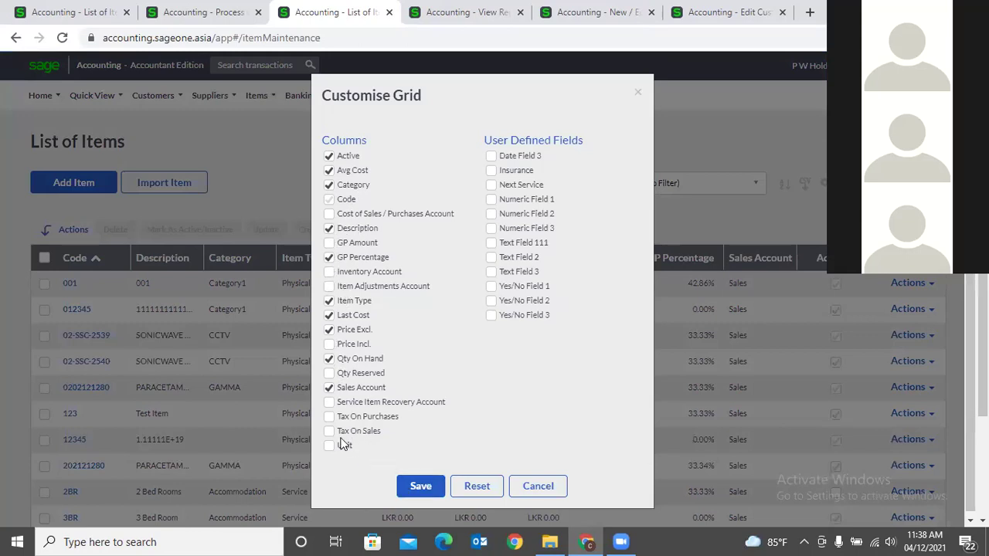
pyautogui.click(551, 488)
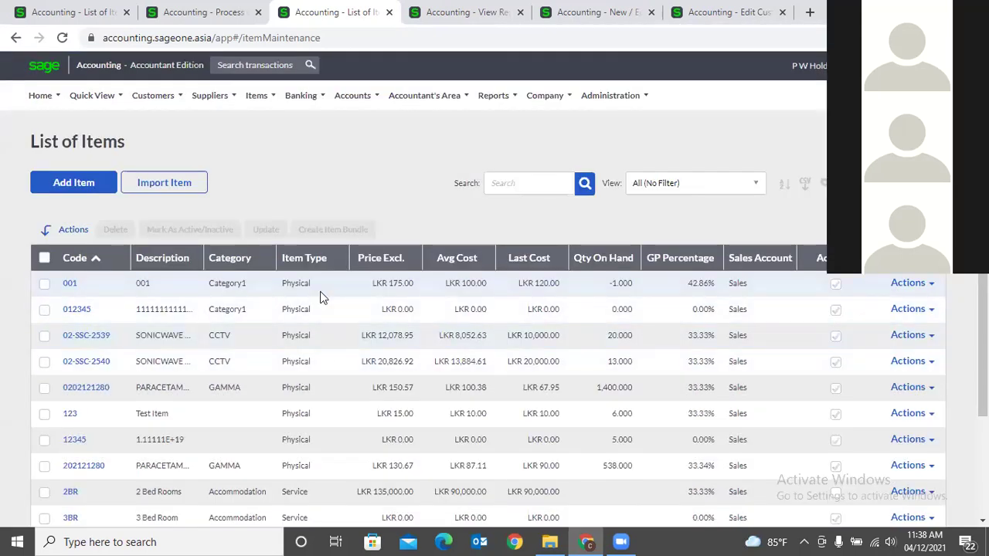
pyautogui.scroll(-2, 320, 295)
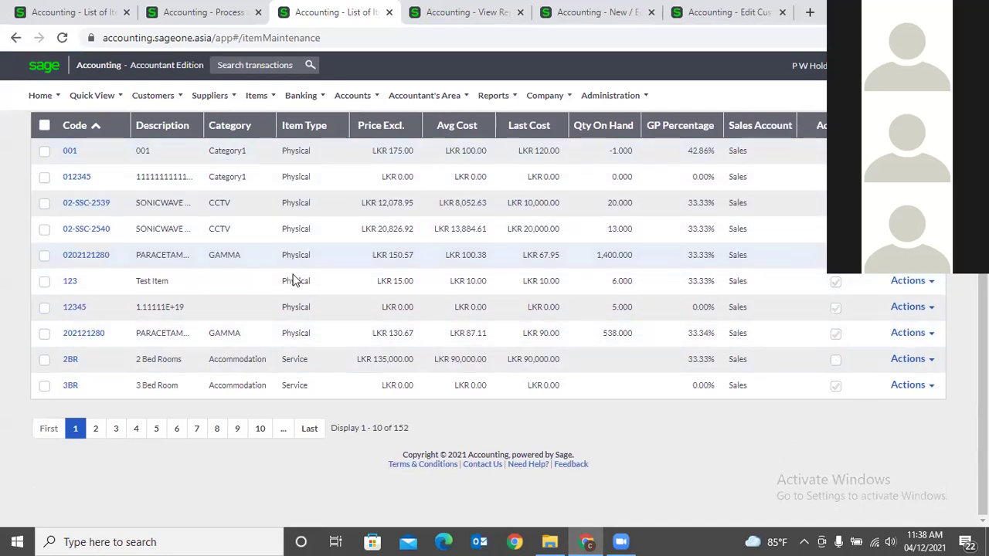
pyautogui.scroll(2, 311, 322)
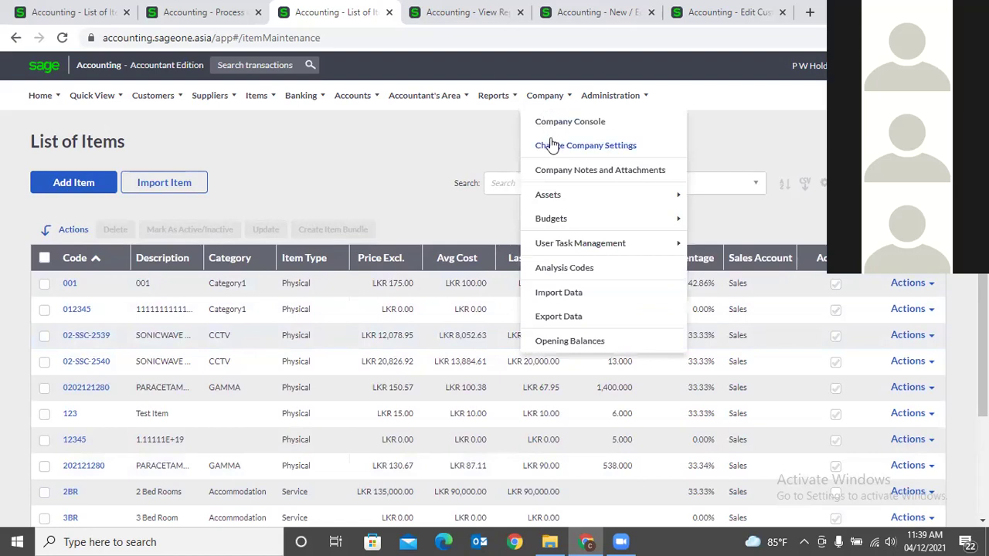
# Return to the first company's item list and choose Change Company Settings.
pyautogui.click(83, 8)
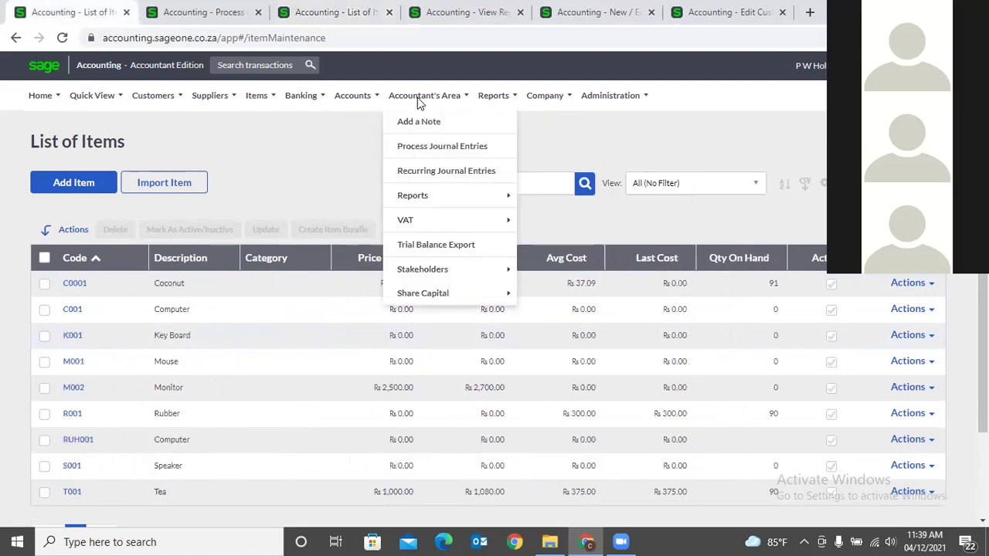
pyautogui.moveTo(558, 95)
pyautogui.click(570, 147)
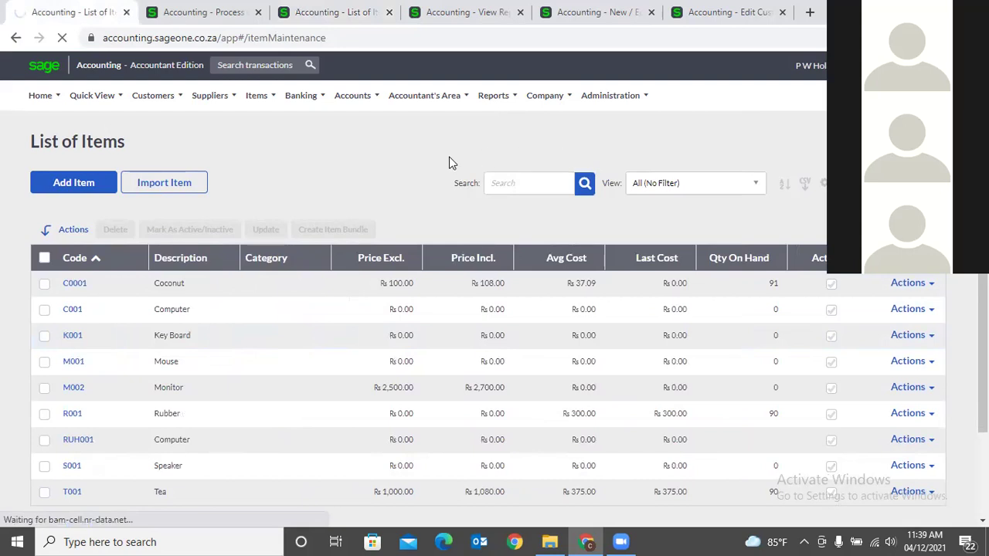
pyautogui.moveTo(544, 97)
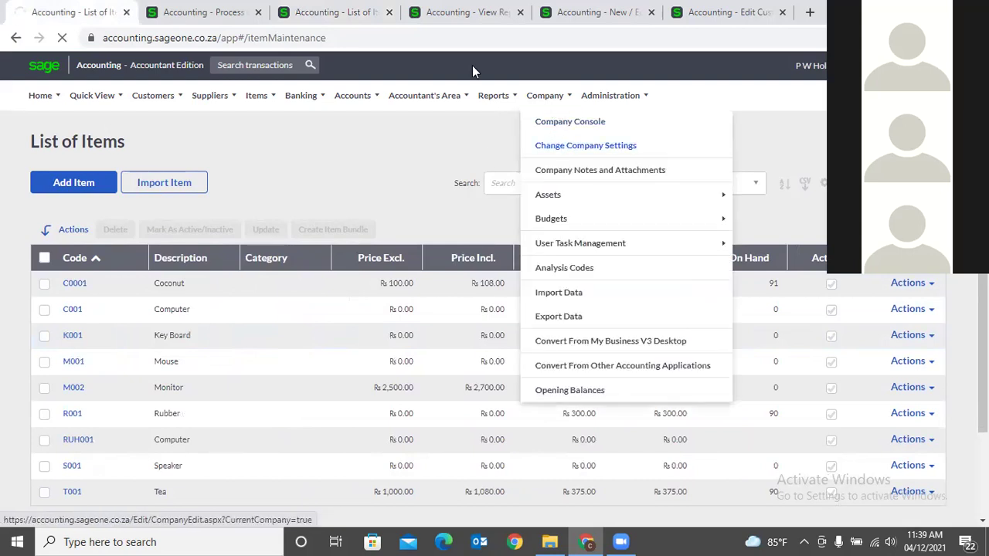
# Close the three extra browser tabs and browse Company Details, Additional Information and Customer Zone settings.
pyautogui.click(389, 13)
pyautogui.click(389, 12)
pyautogui.click(389, 12)
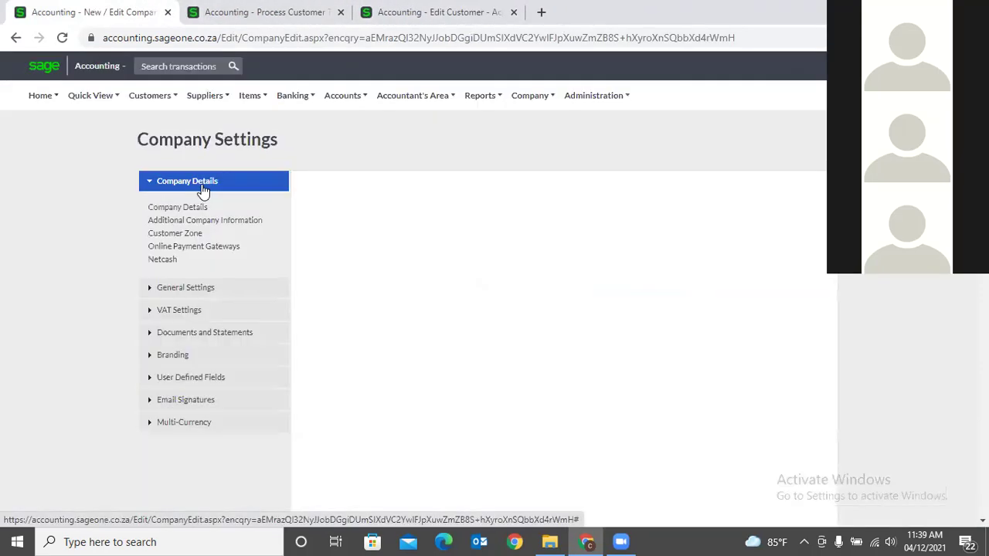
pyautogui.click(200, 290)
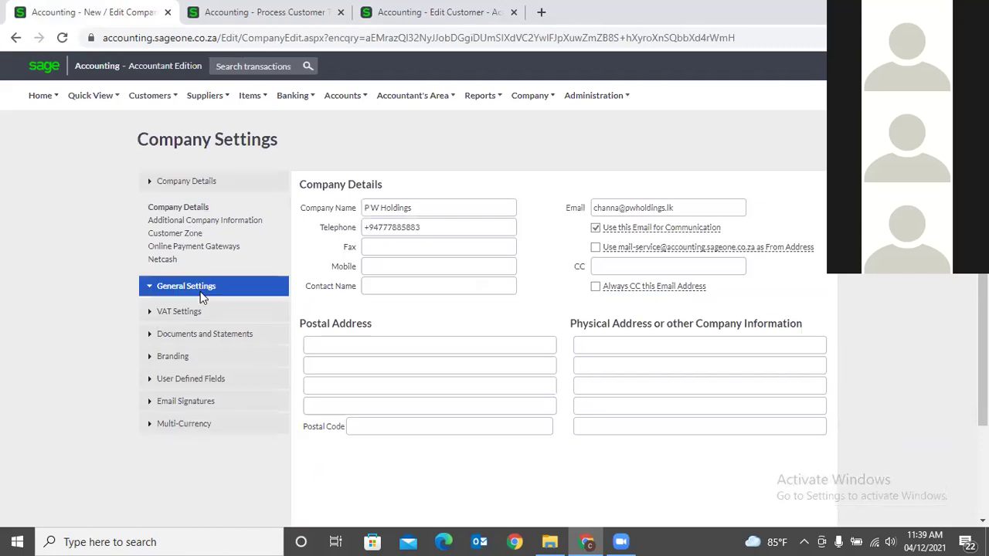
pyautogui.click(183, 186)
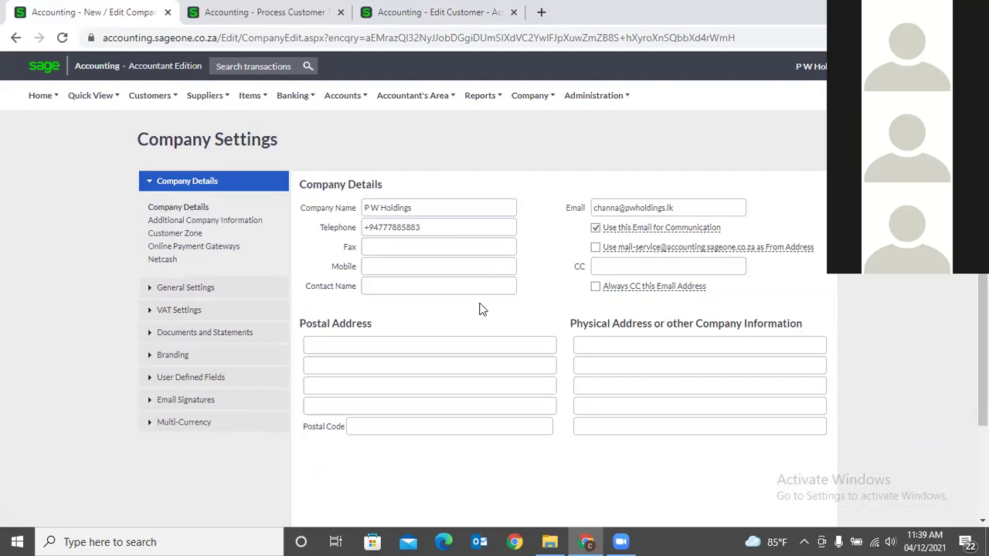
pyautogui.click(178, 221)
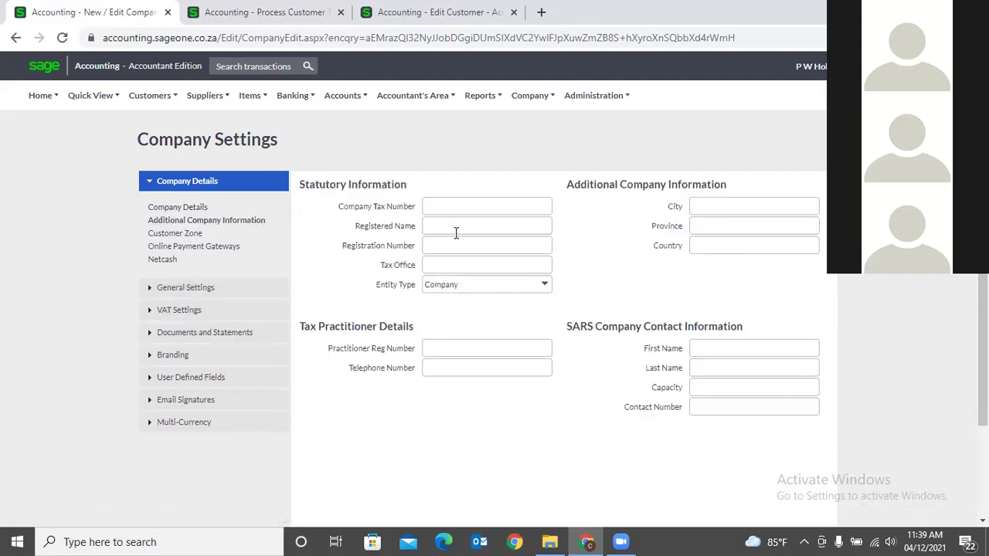
pyautogui.click(161, 235)
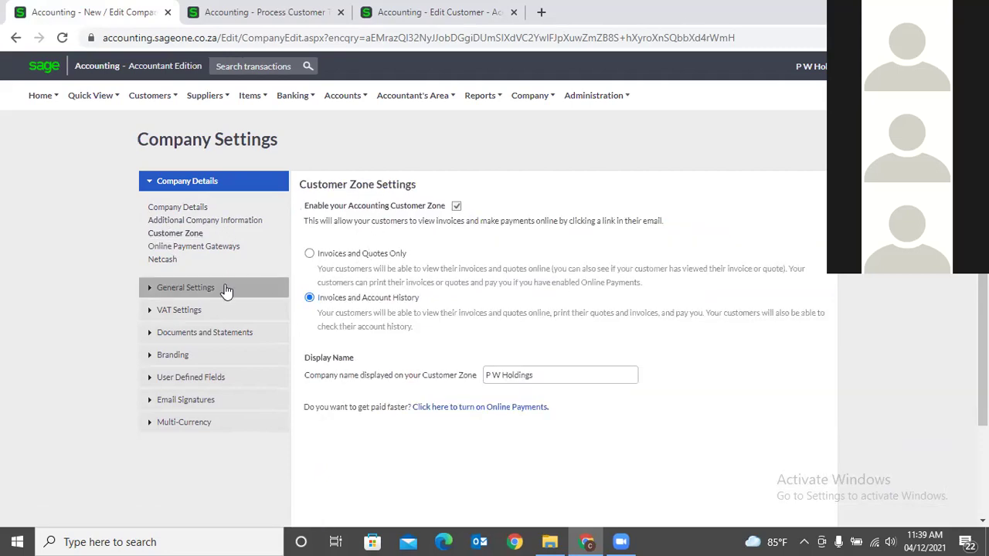
# Browse the General Settings pages, from financial years and regional settings through item, ageing and VAT settings.
pyautogui.click(224, 287)
pyautogui.click(176, 230)
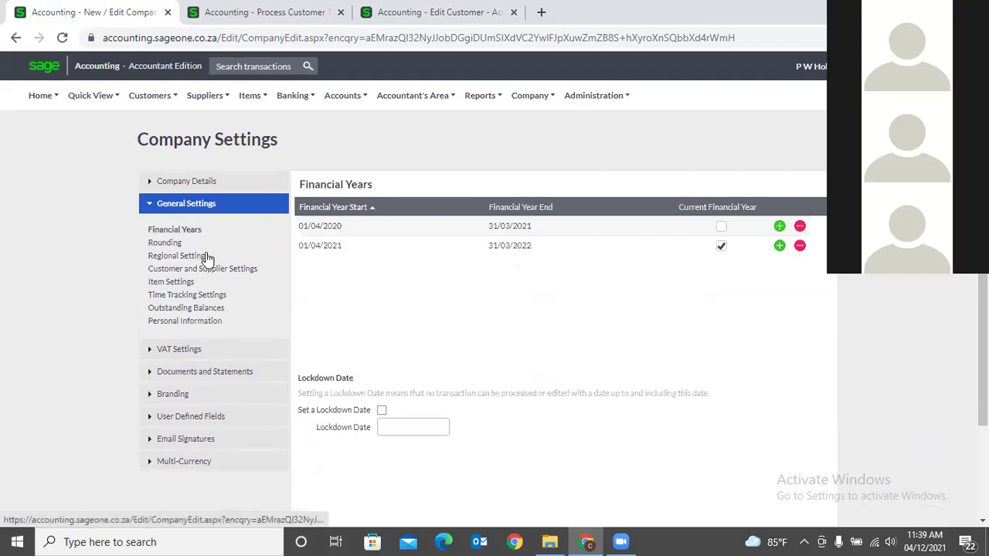
pyautogui.click(205, 256)
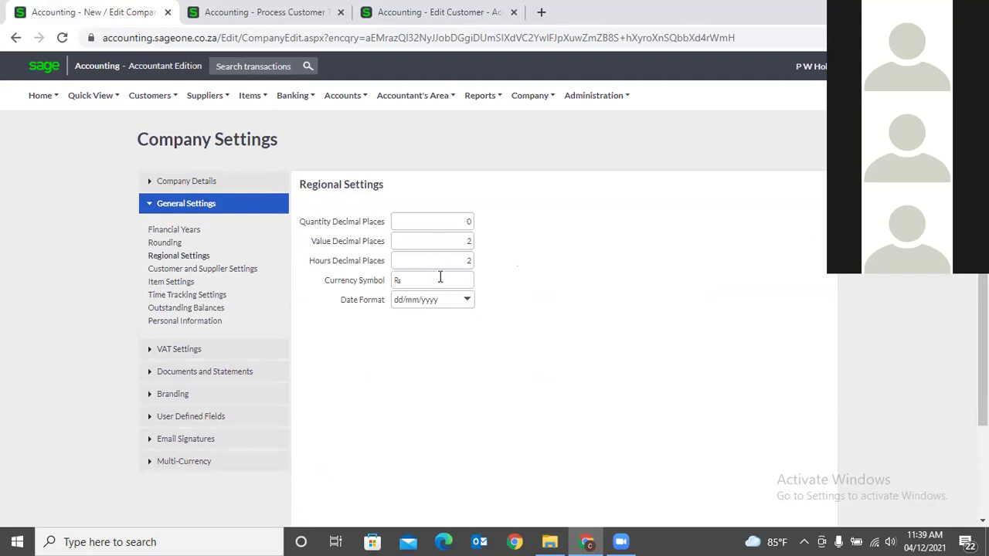
pyautogui.click(176, 270)
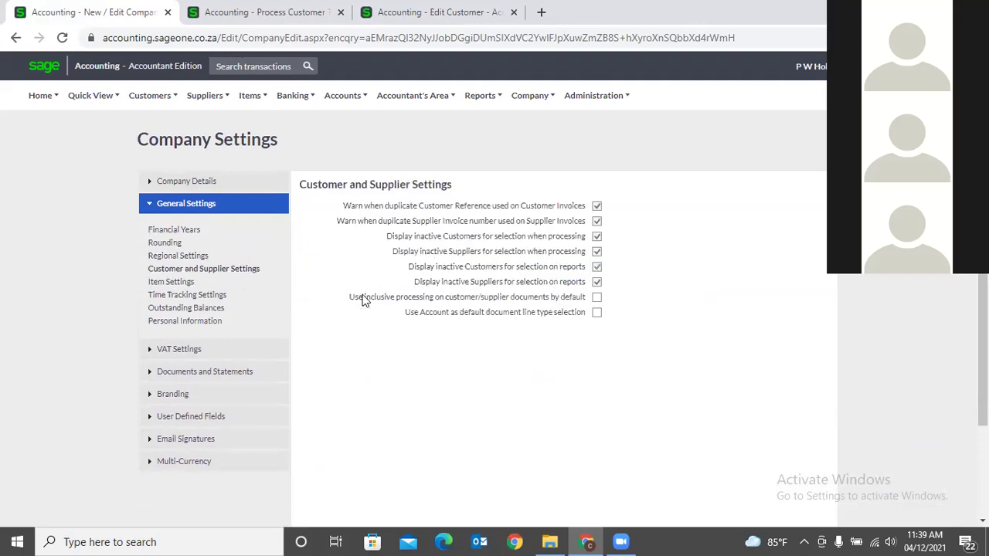
pyautogui.click(170, 282)
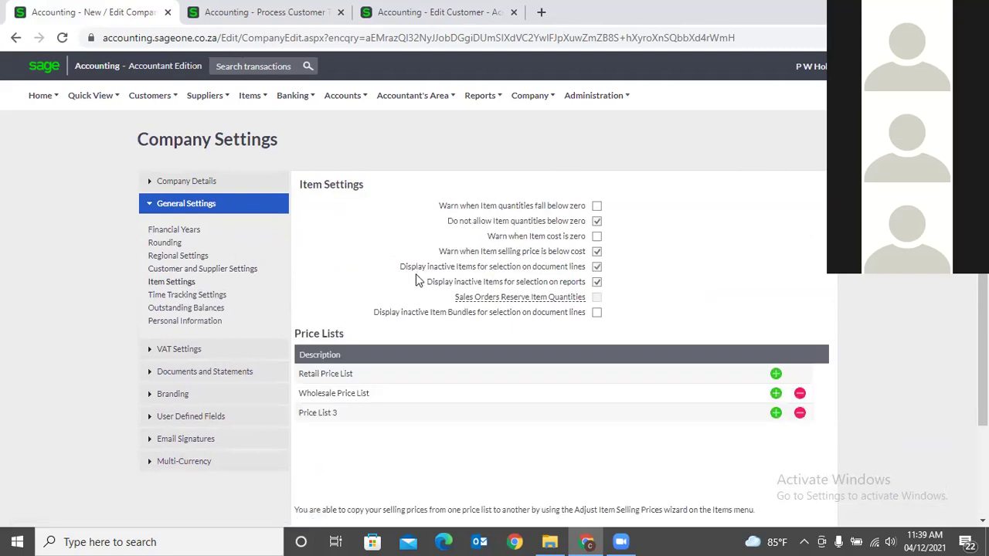
pyautogui.scroll(-1, 438, 379)
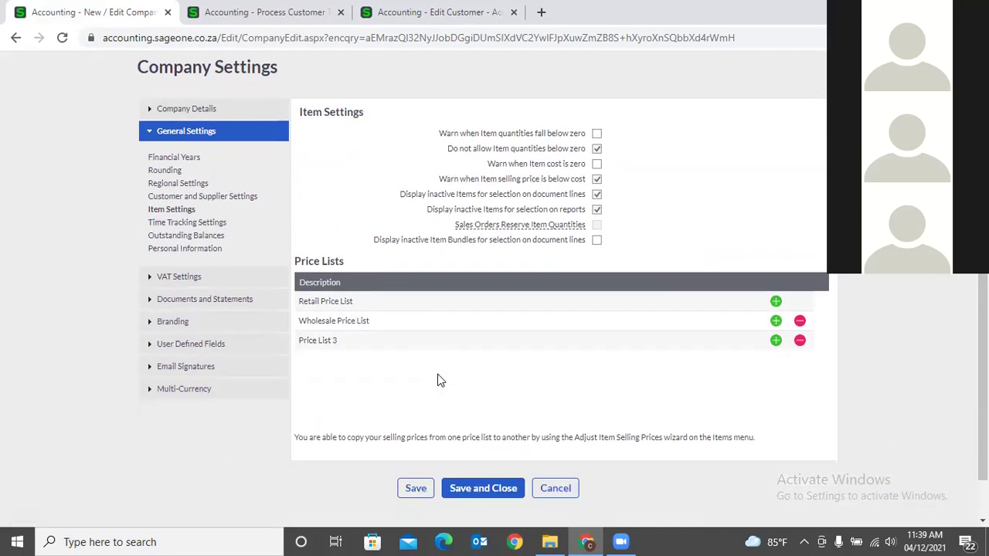
pyautogui.click(188, 223)
pyautogui.click(191, 236)
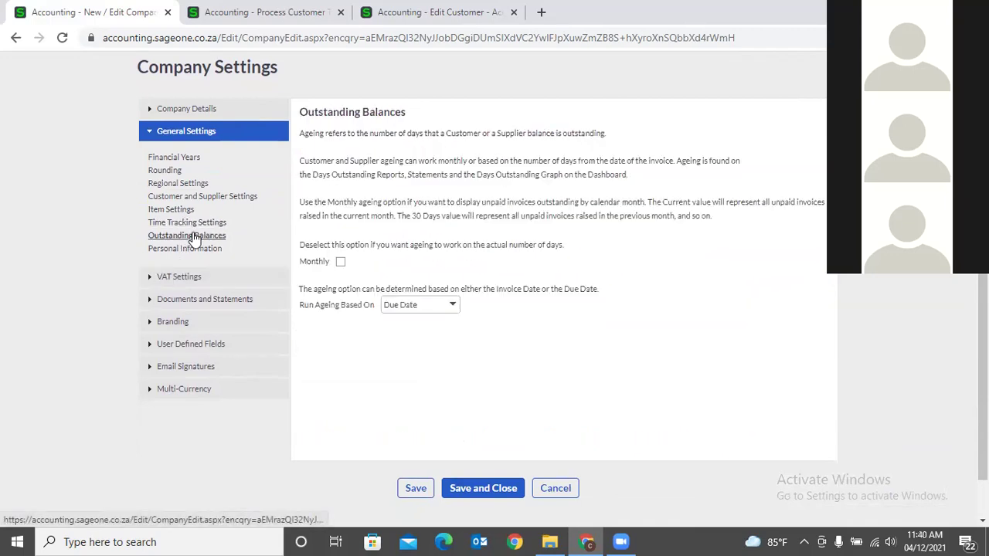
pyautogui.click(195, 251)
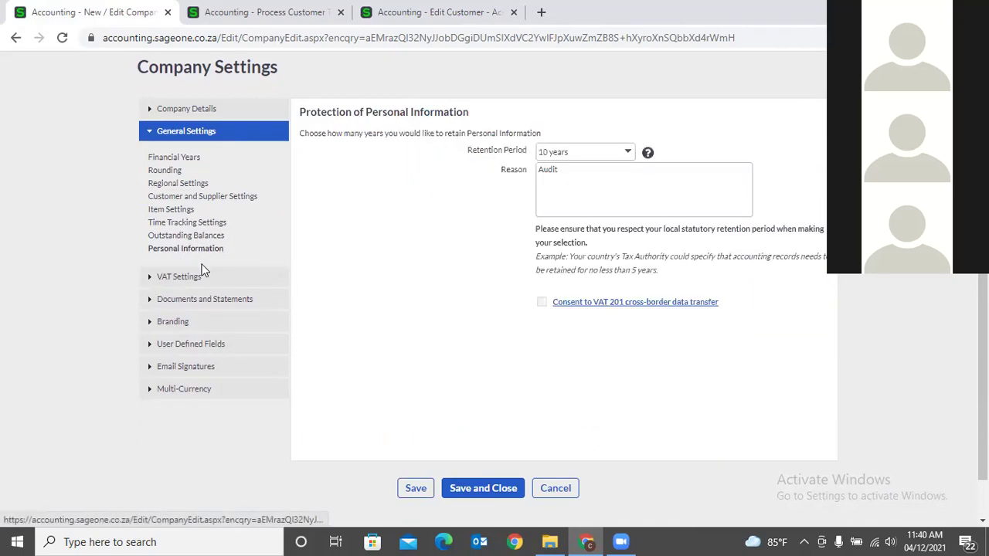
pyautogui.click(204, 280)
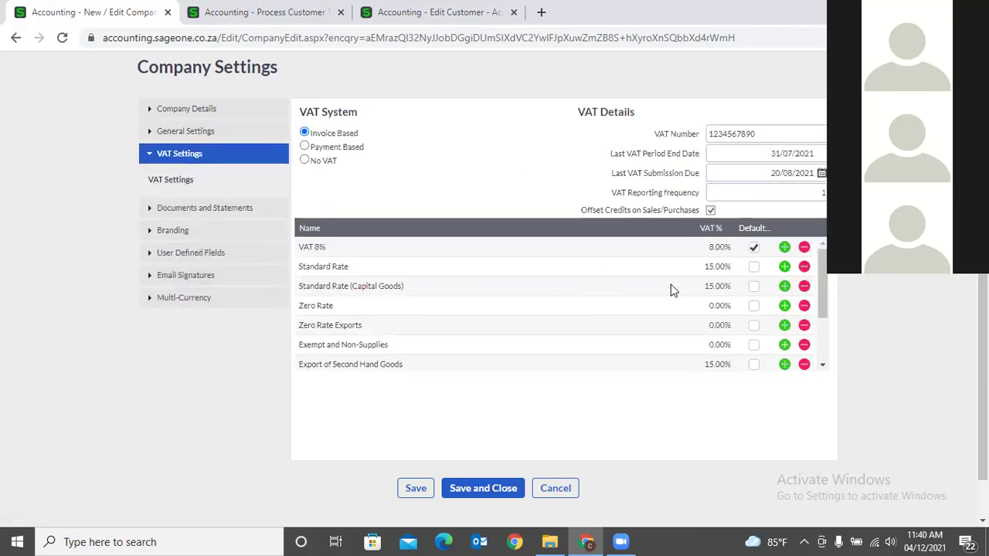
# Show Documents and Statements > Document Numbers, listing each document type's next number.
pyautogui.click(220, 209)
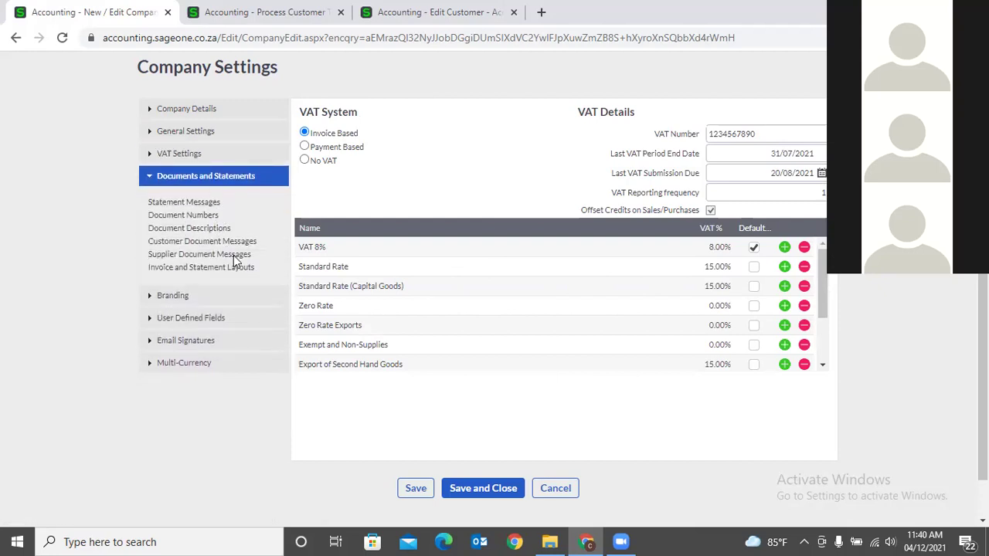
pyautogui.click(206, 219)
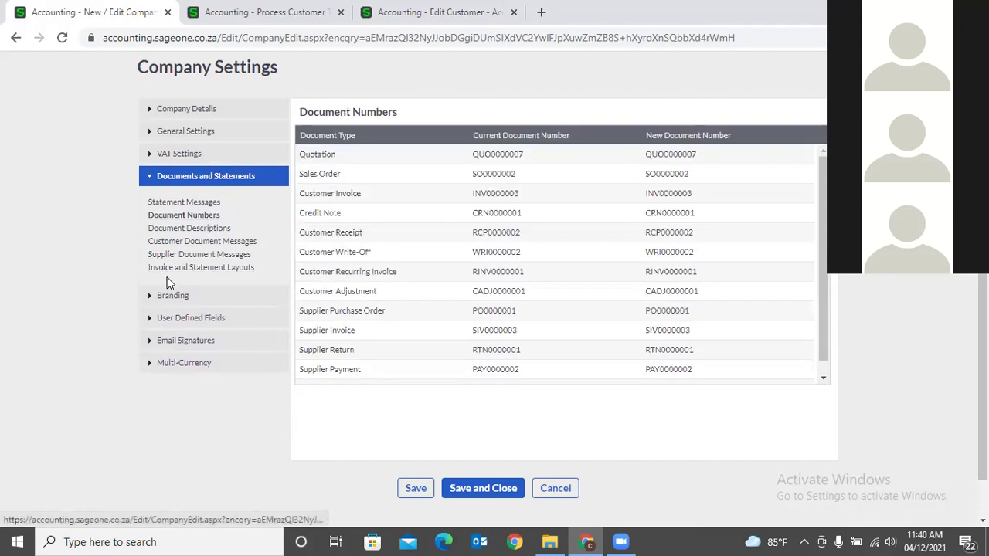
pyautogui.scroll(1, 387, 289)
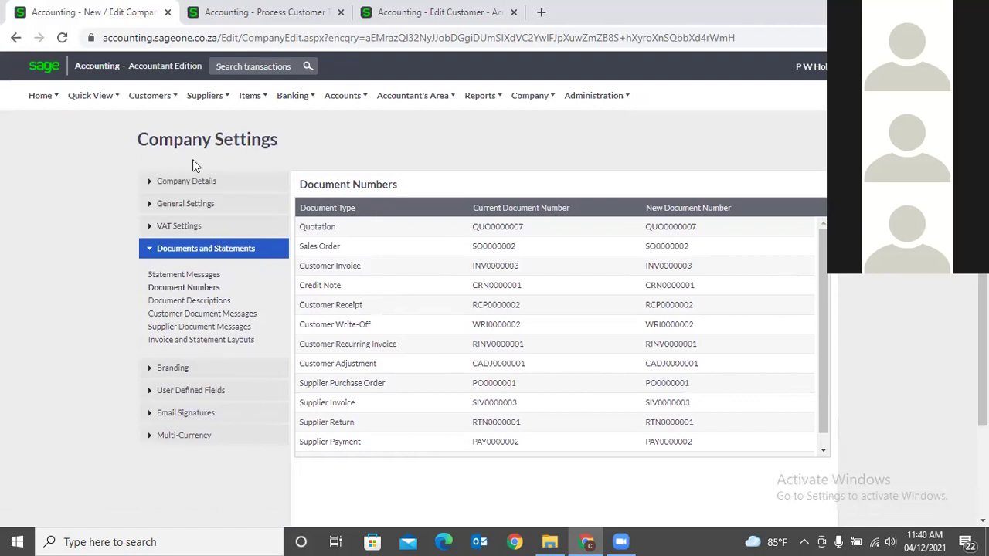
pyautogui.click(158, 97)
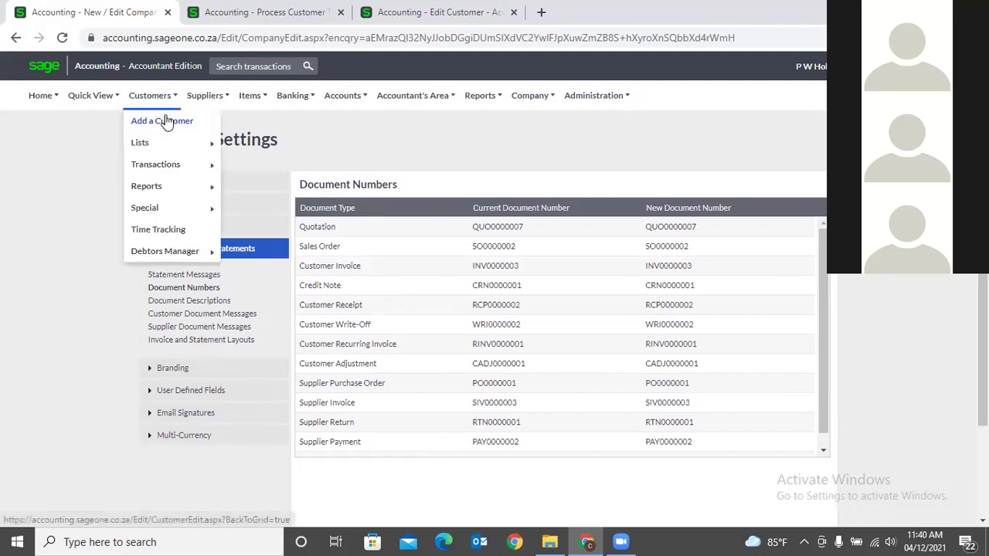
# Open a blank New Customer form and click Save on it.
pyautogui.click(274, 99)
pyautogui.click(149, 99)
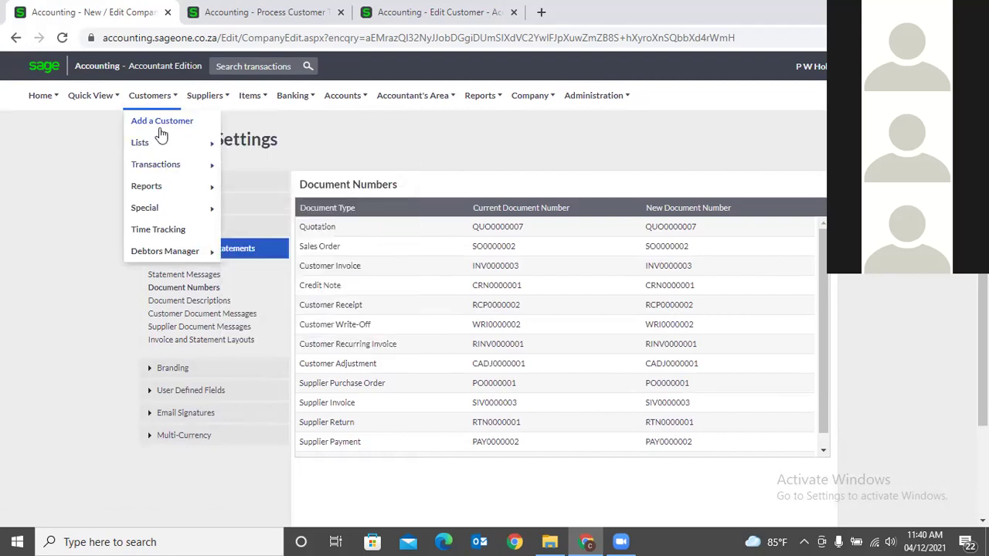
pyautogui.click(160, 129)
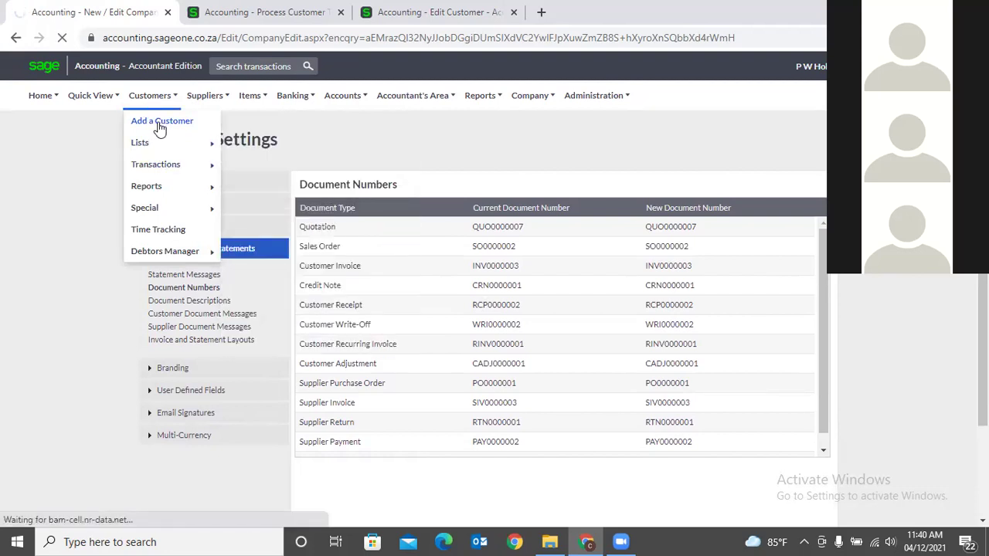
pyautogui.moveTo(170, 164)
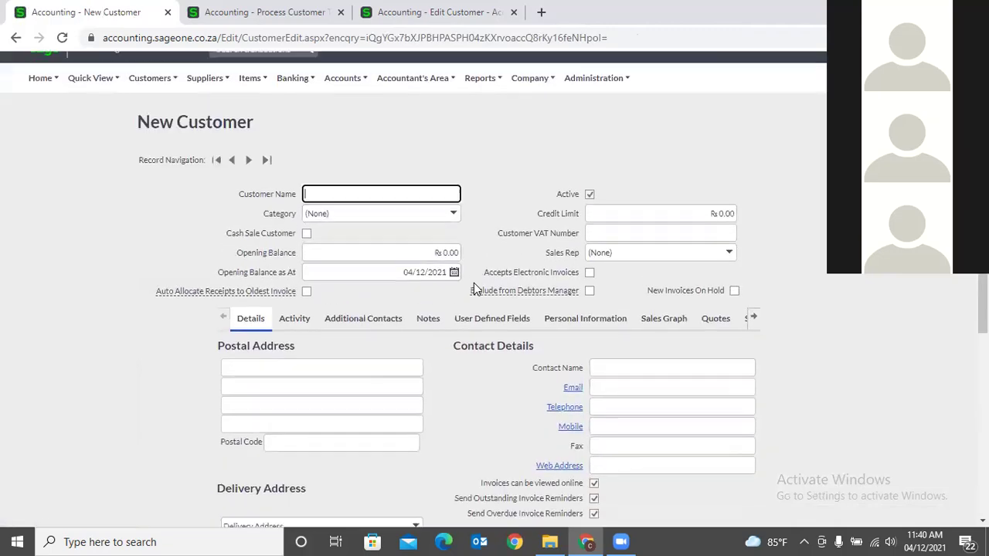
pyautogui.scroll(-5, 501, 393)
pyautogui.click(444, 443)
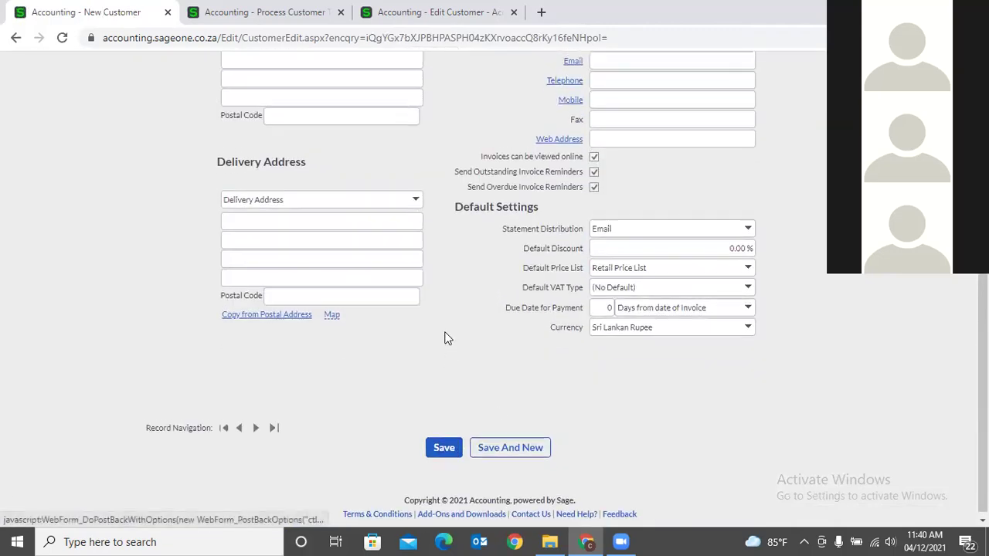
# Open a blank New Supplier form from the Suppliers menu.
pyautogui.click(202, 95)
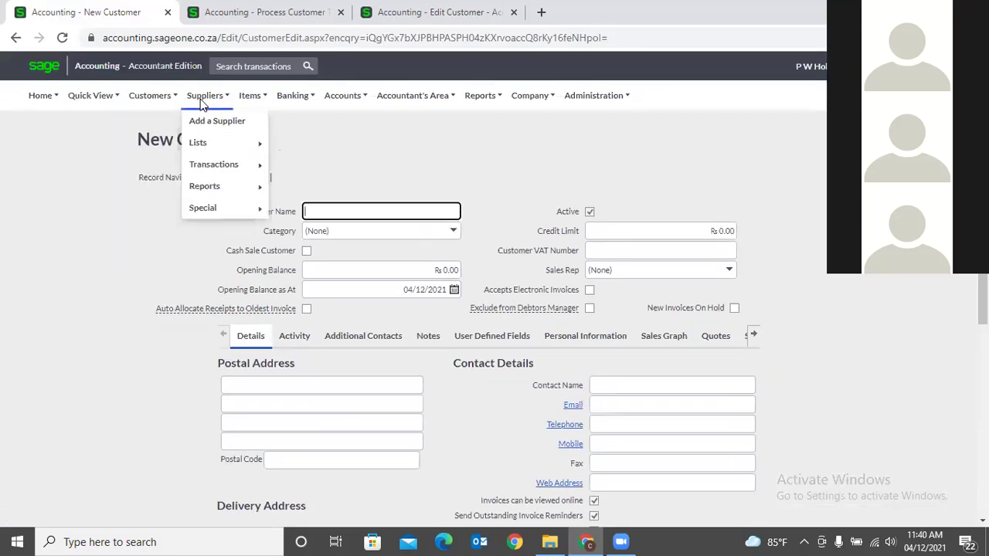
pyautogui.click(204, 122)
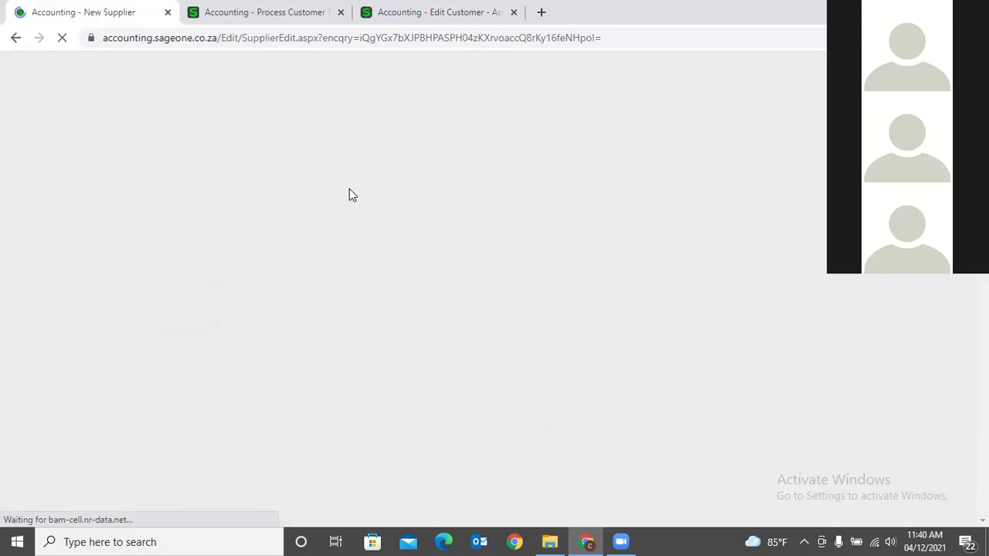
pyautogui.scroll(-3, 492, 328)
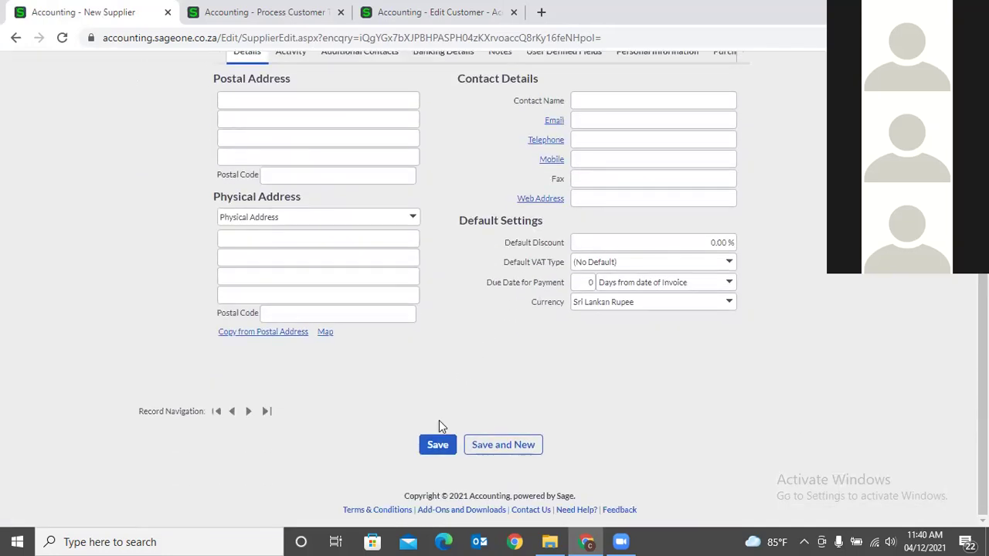
pyautogui.scroll(3, 230, 84)
# Open a blank New Item form, defaulting to Physical type with 8% VAT.
pyautogui.moveTo(249, 105)
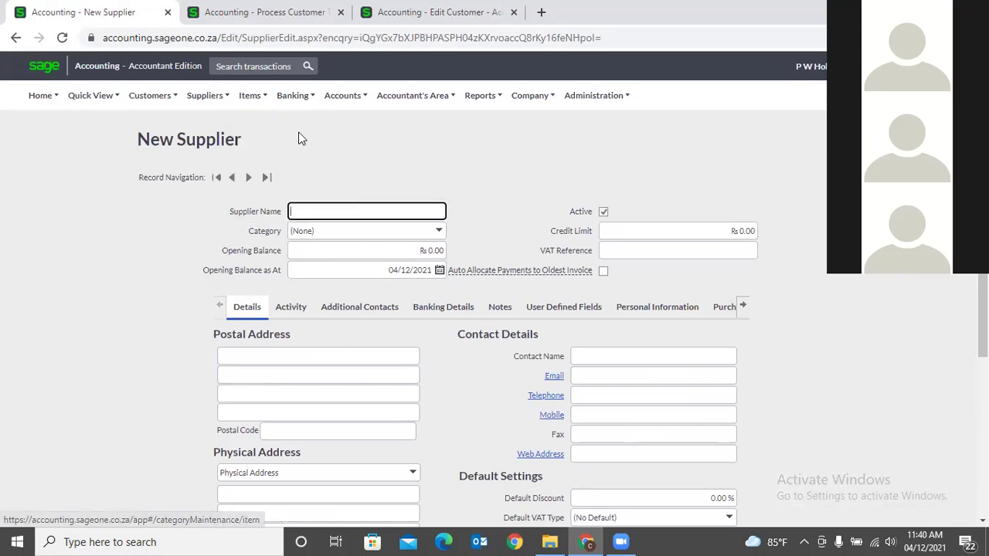
pyautogui.click(255, 124)
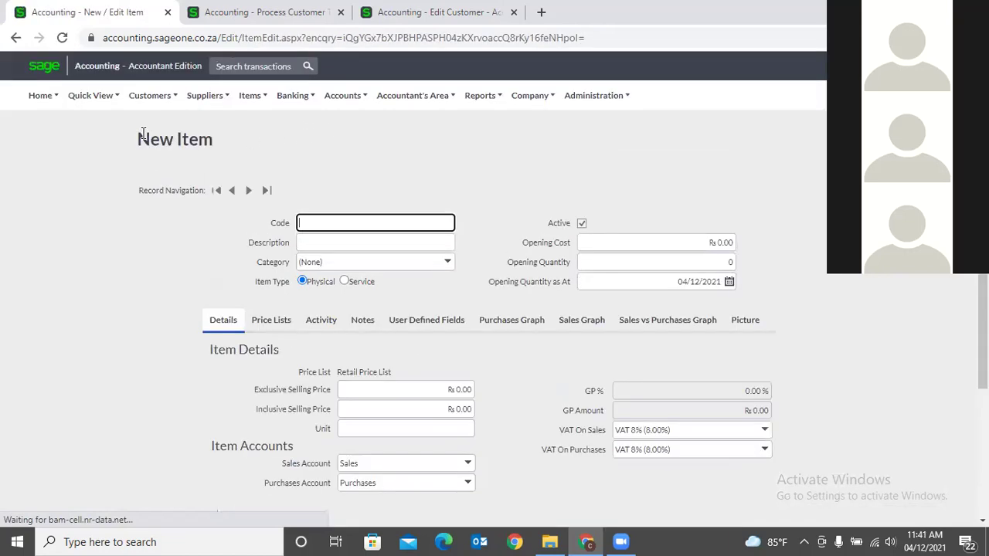
pyautogui.moveTo(148, 97)
pyautogui.moveTo(146, 146)
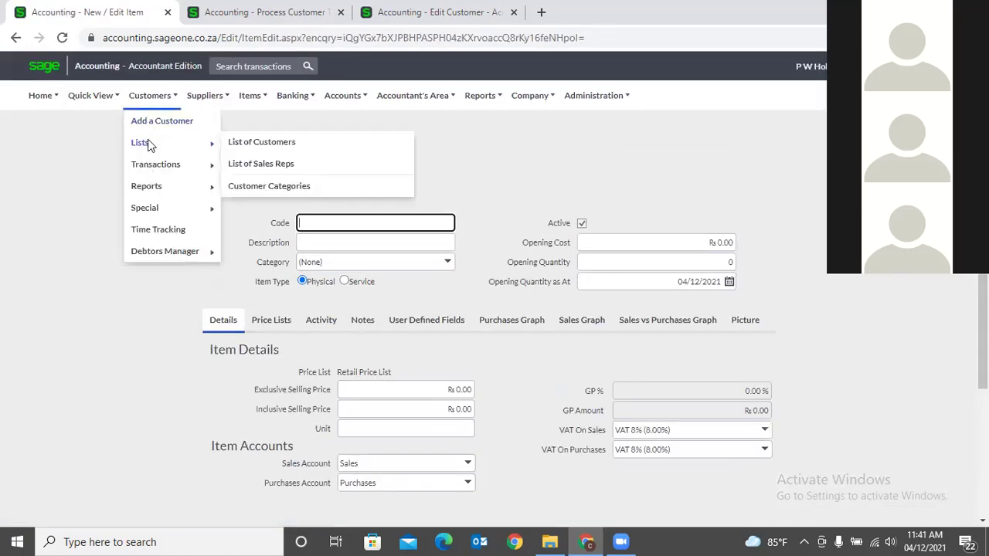
# Open the List of Customers and review its Customise Grid columns without changes.
pyautogui.click(236, 149)
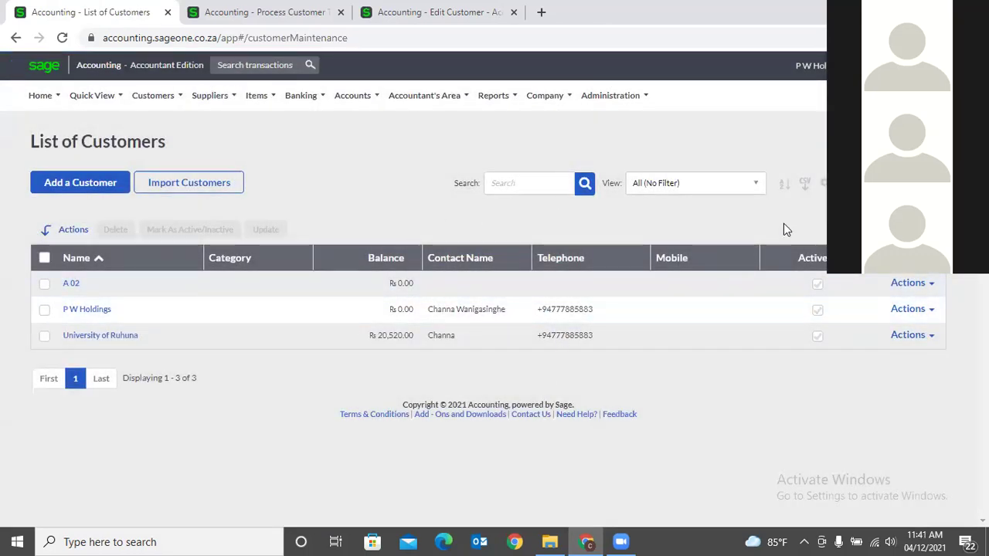
pyautogui.click(823, 184)
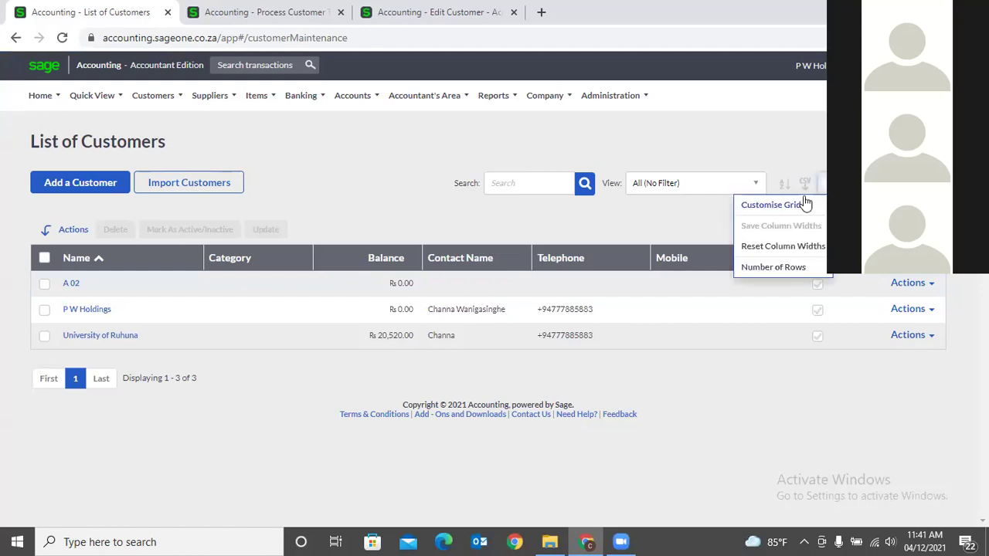
pyautogui.click(802, 205)
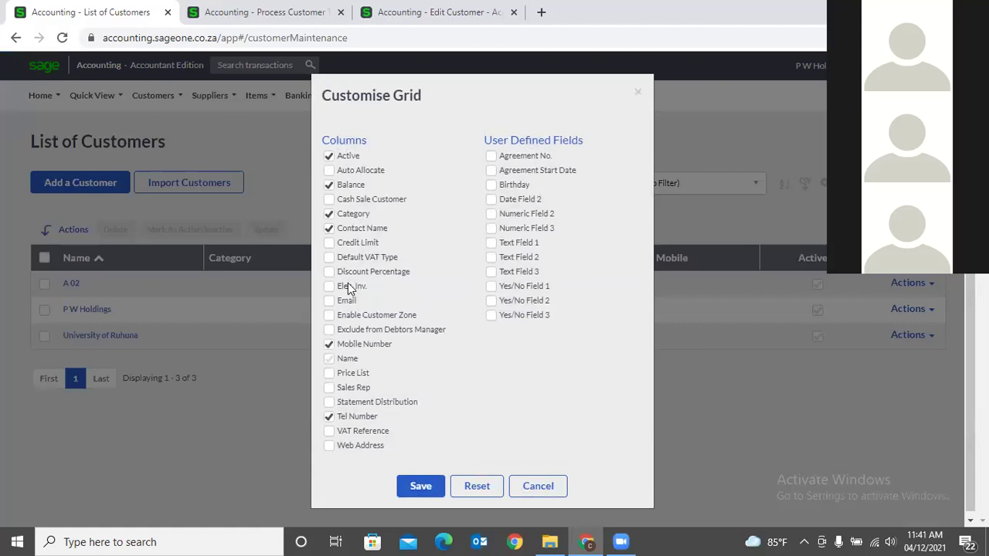
pyautogui.click(538, 485)
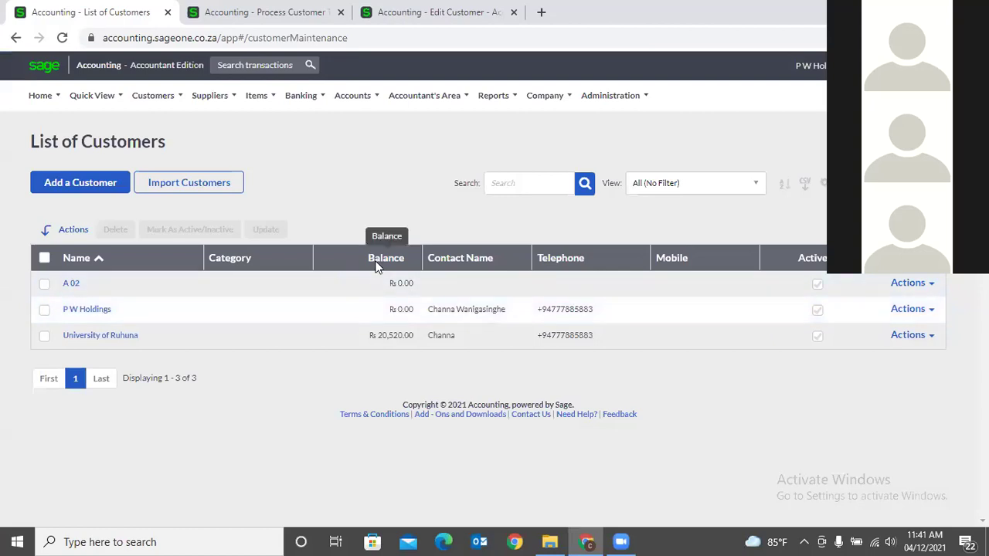
# Sort the customers by Balance ascending and descending, then back by Name.
pyautogui.click(376, 263)
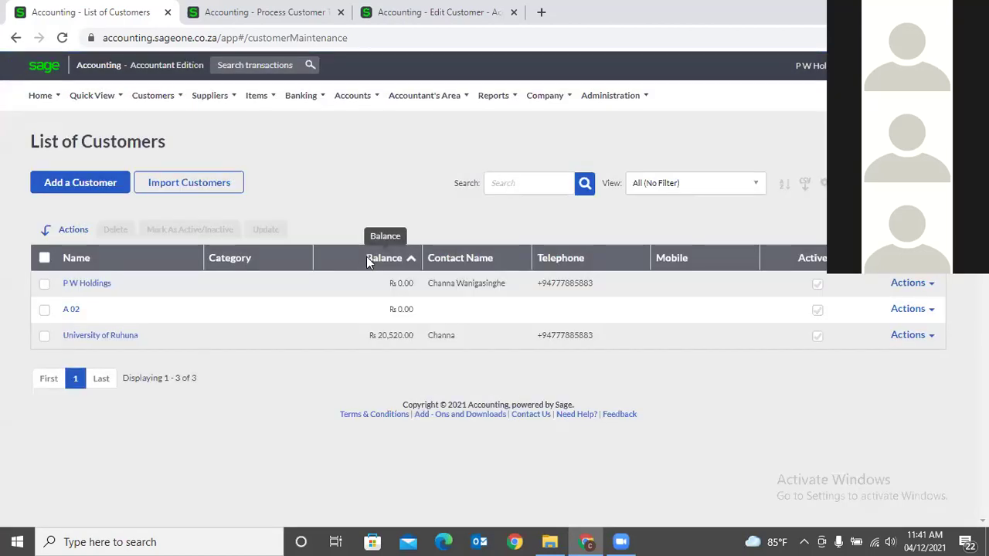
pyautogui.click(366, 261)
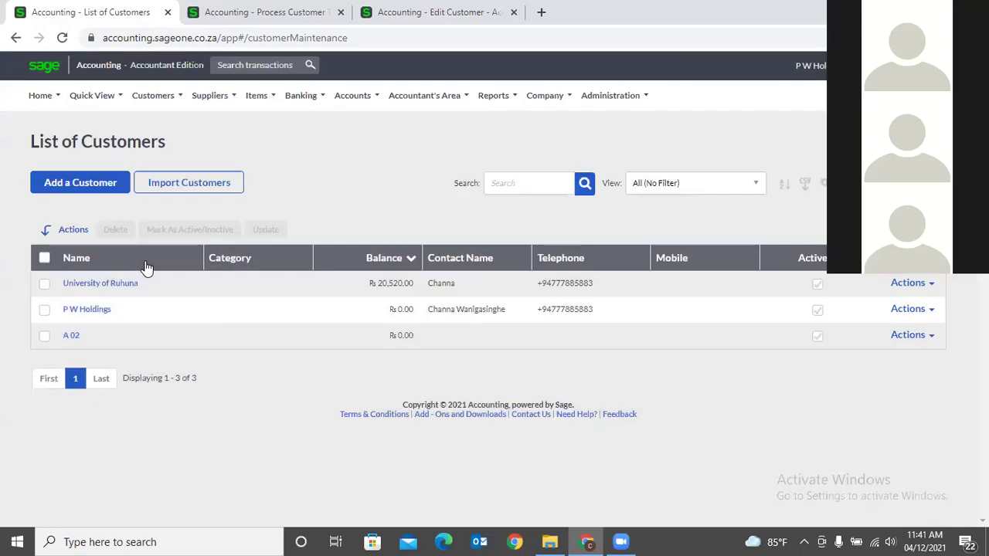
pyautogui.click(146, 264)
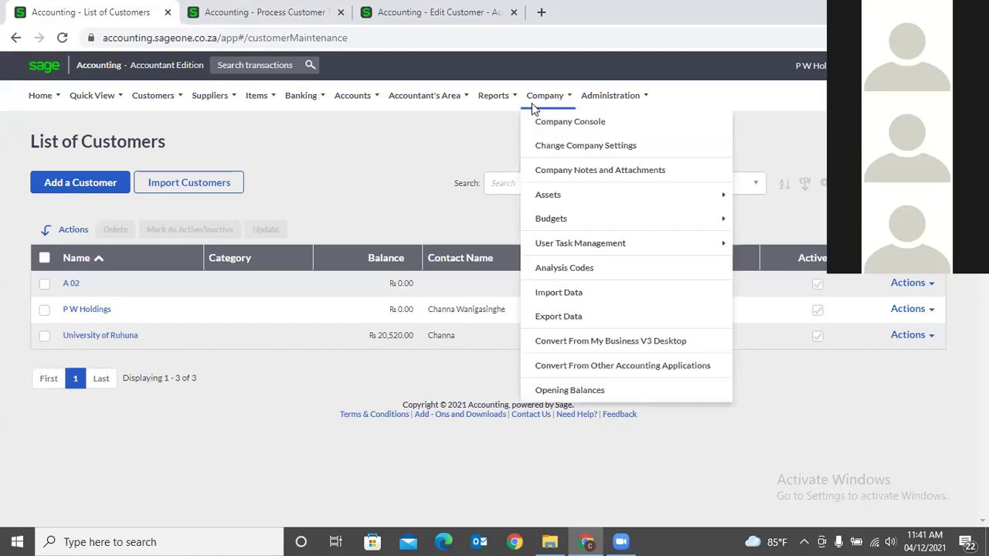
# From the unsaved Process Customer Invoice tab, go to Change Company Settings and confirm Leave.
pyautogui.click(307, 15)
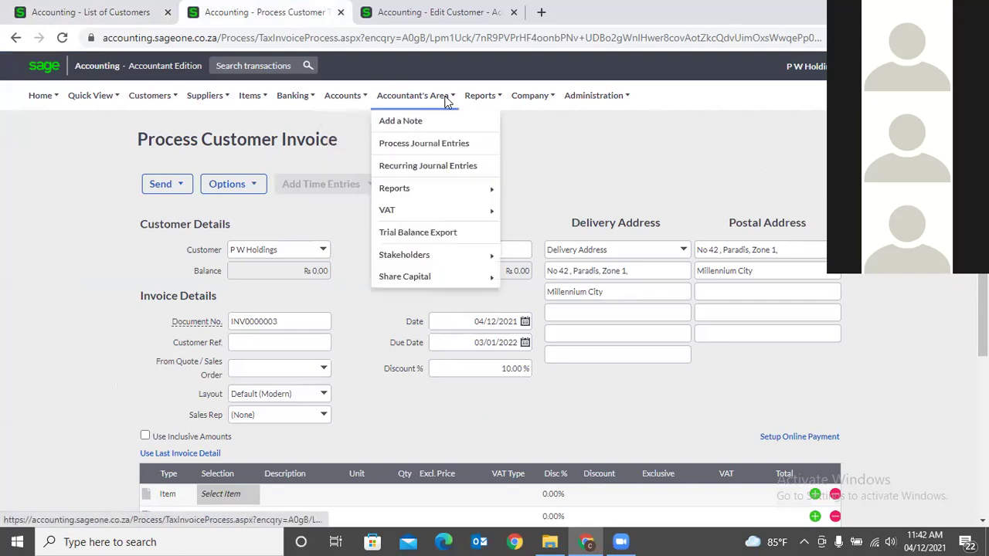
pyautogui.moveTo(532, 95)
pyautogui.click(543, 145)
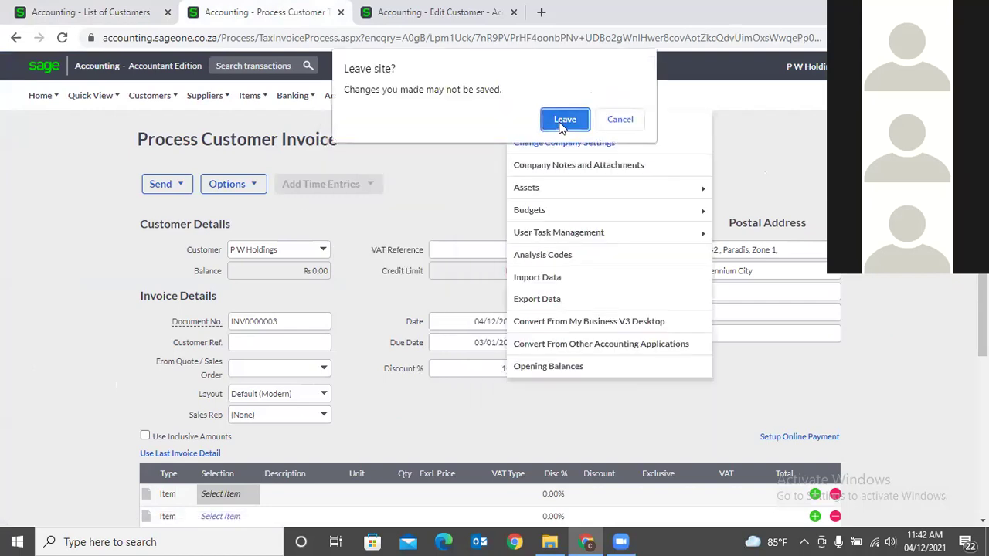
pyautogui.click(559, 120)
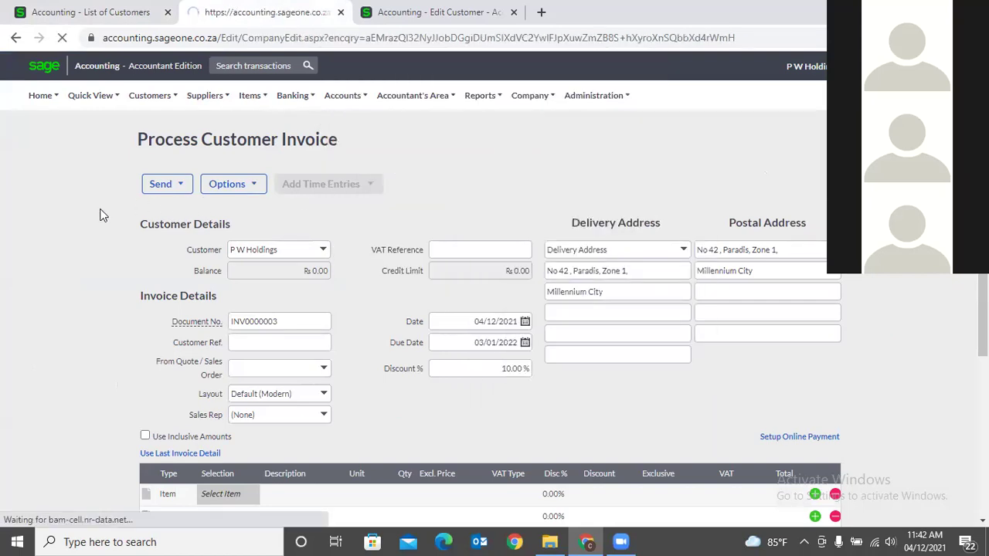